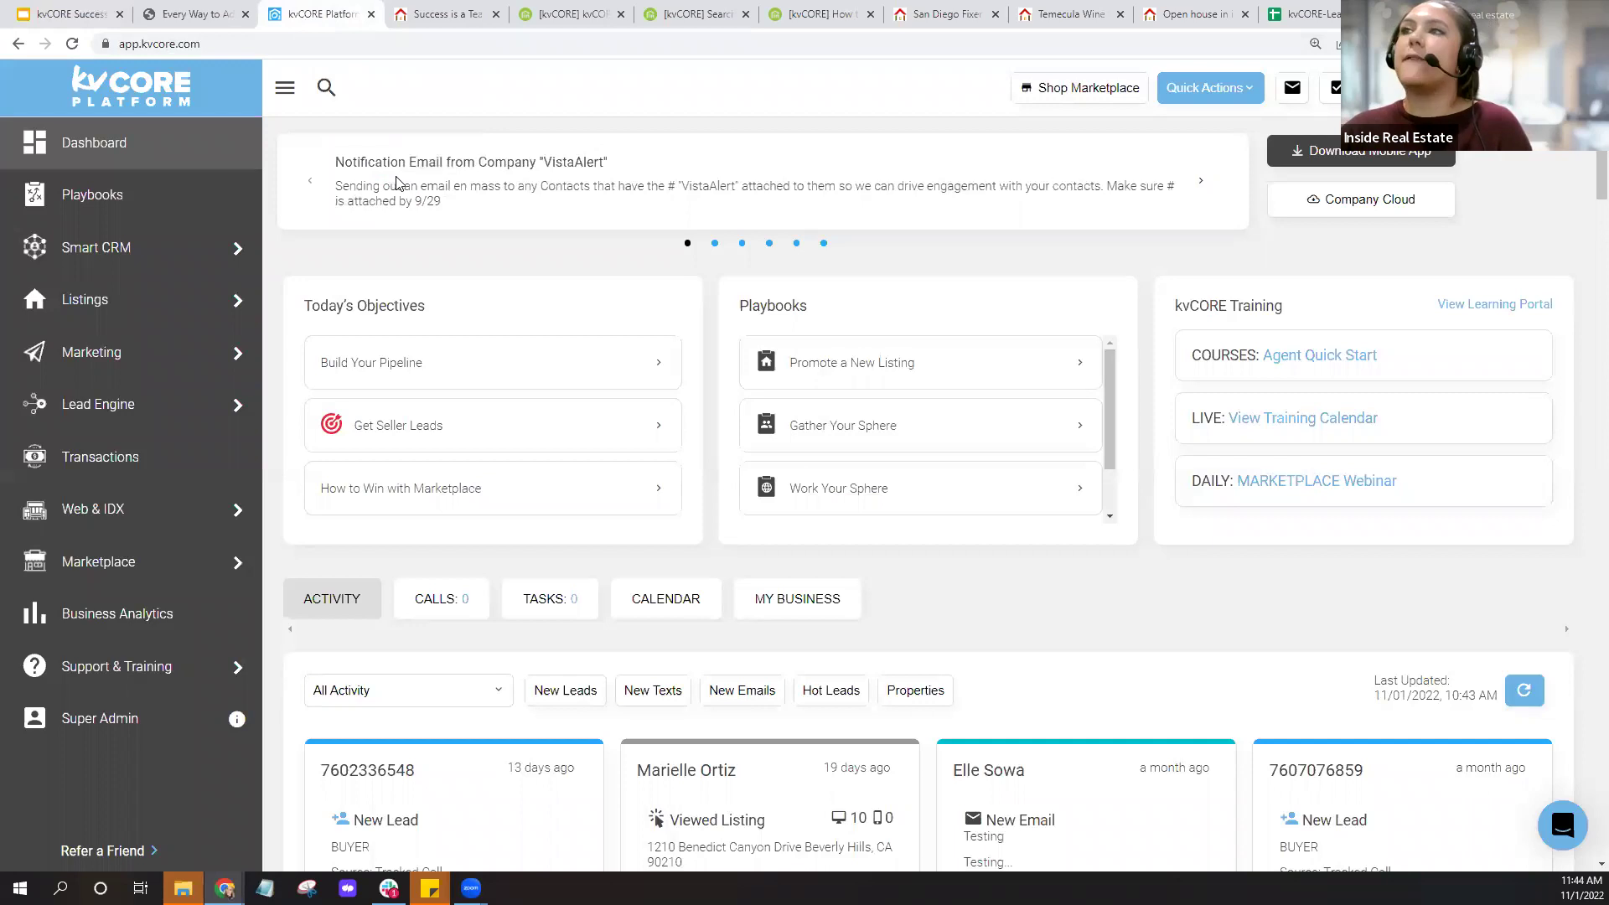
Open the full Smart CRM contact list, spanning 8 pages, from the dashboard.
{"action": "left_click", "coordinate": [87, 264]}
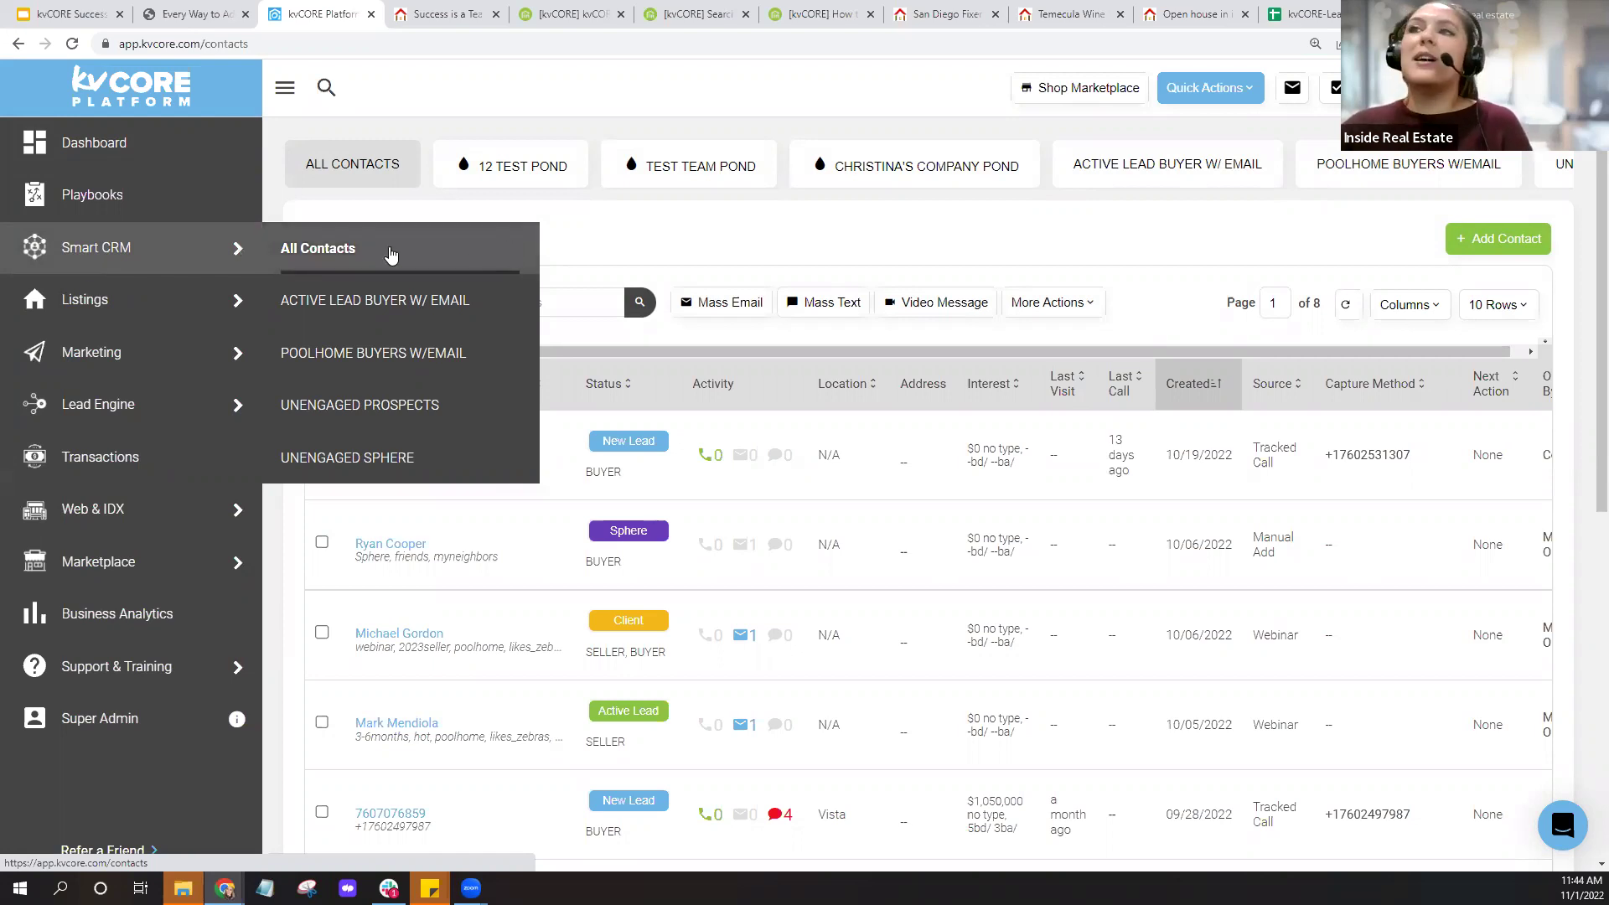
{"action": "left_click", "coordinate": [112, 276]}
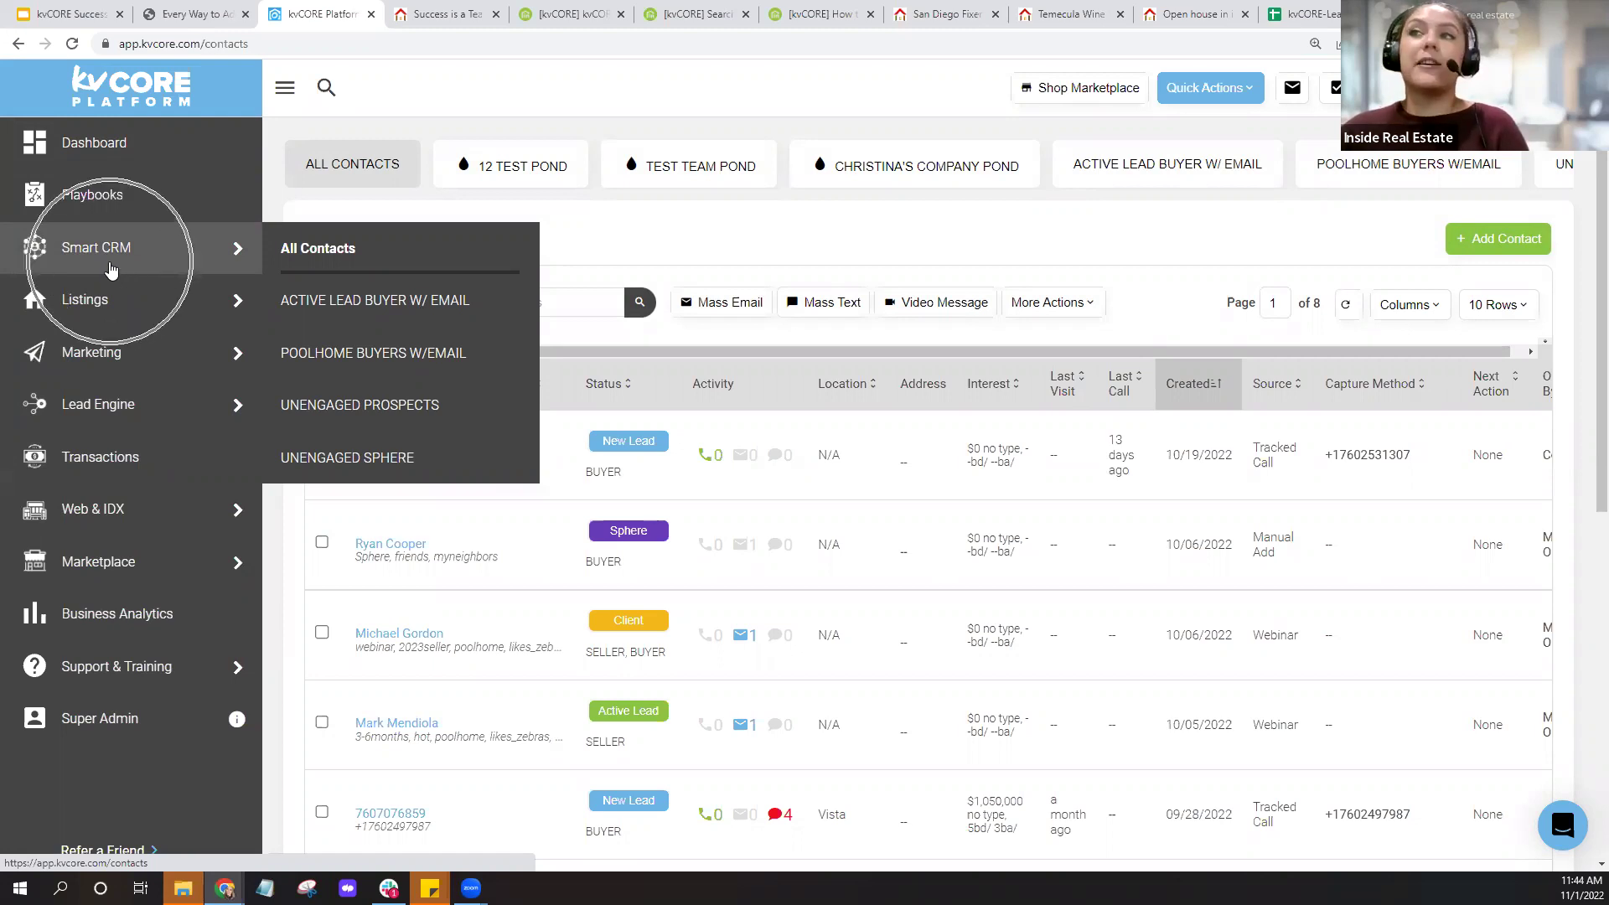
Turn on the Has Search Alerts contact filter under Behavior.
{"action": "left_click", "coordinate": [359, 315]}
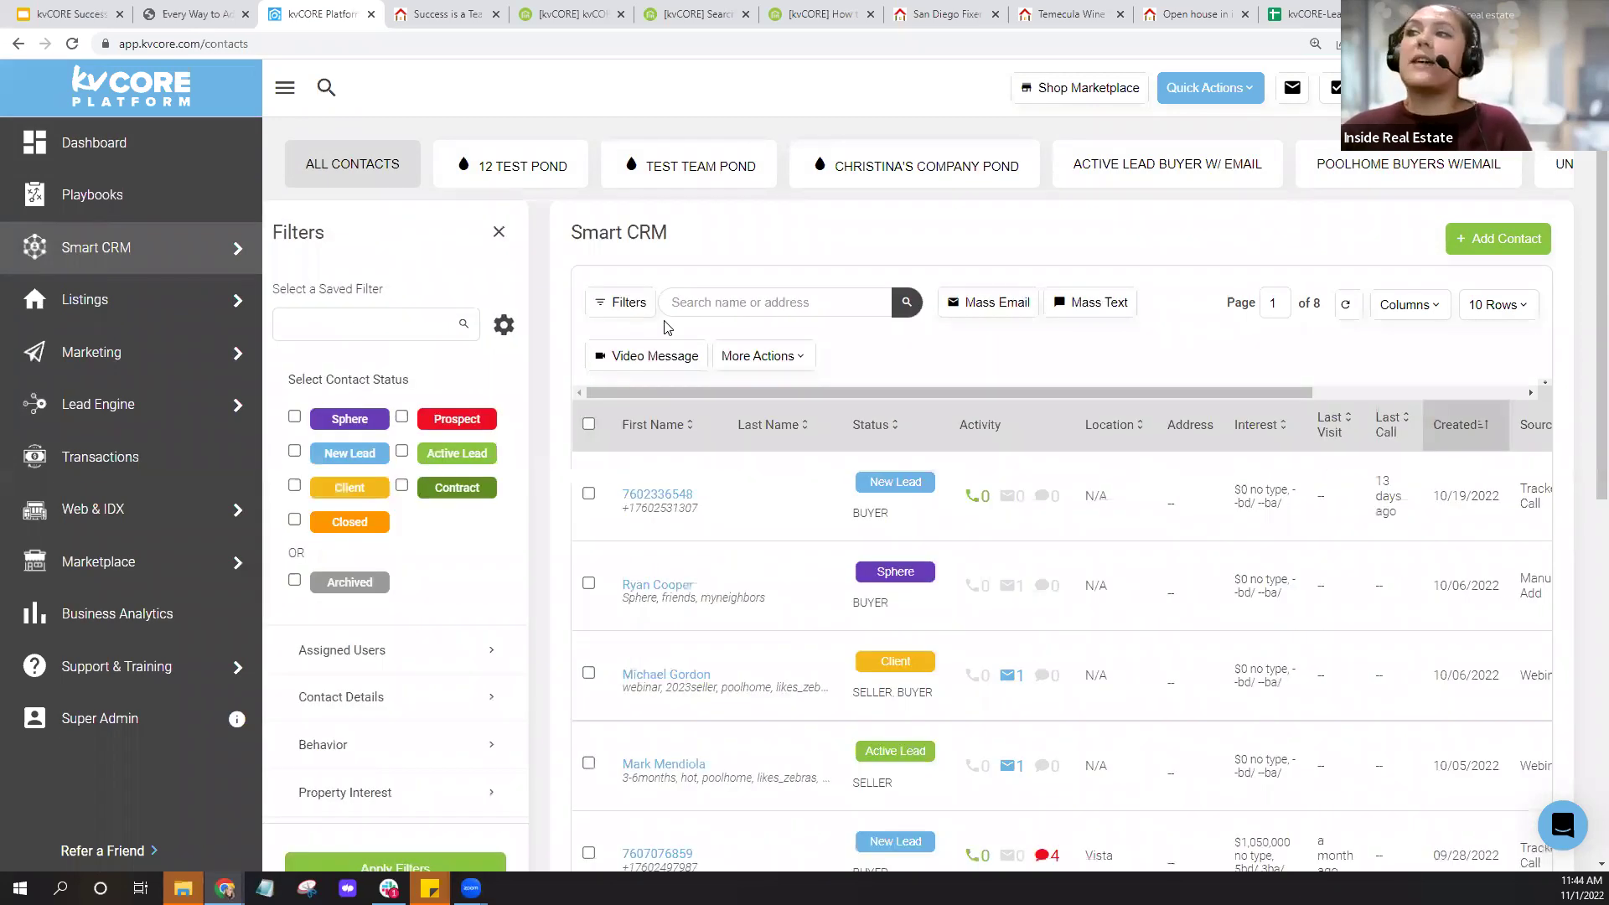
{"action": "scroll", "coordinate": [530, 359], "scroll_direction": "down", "scroll_amount": 3}
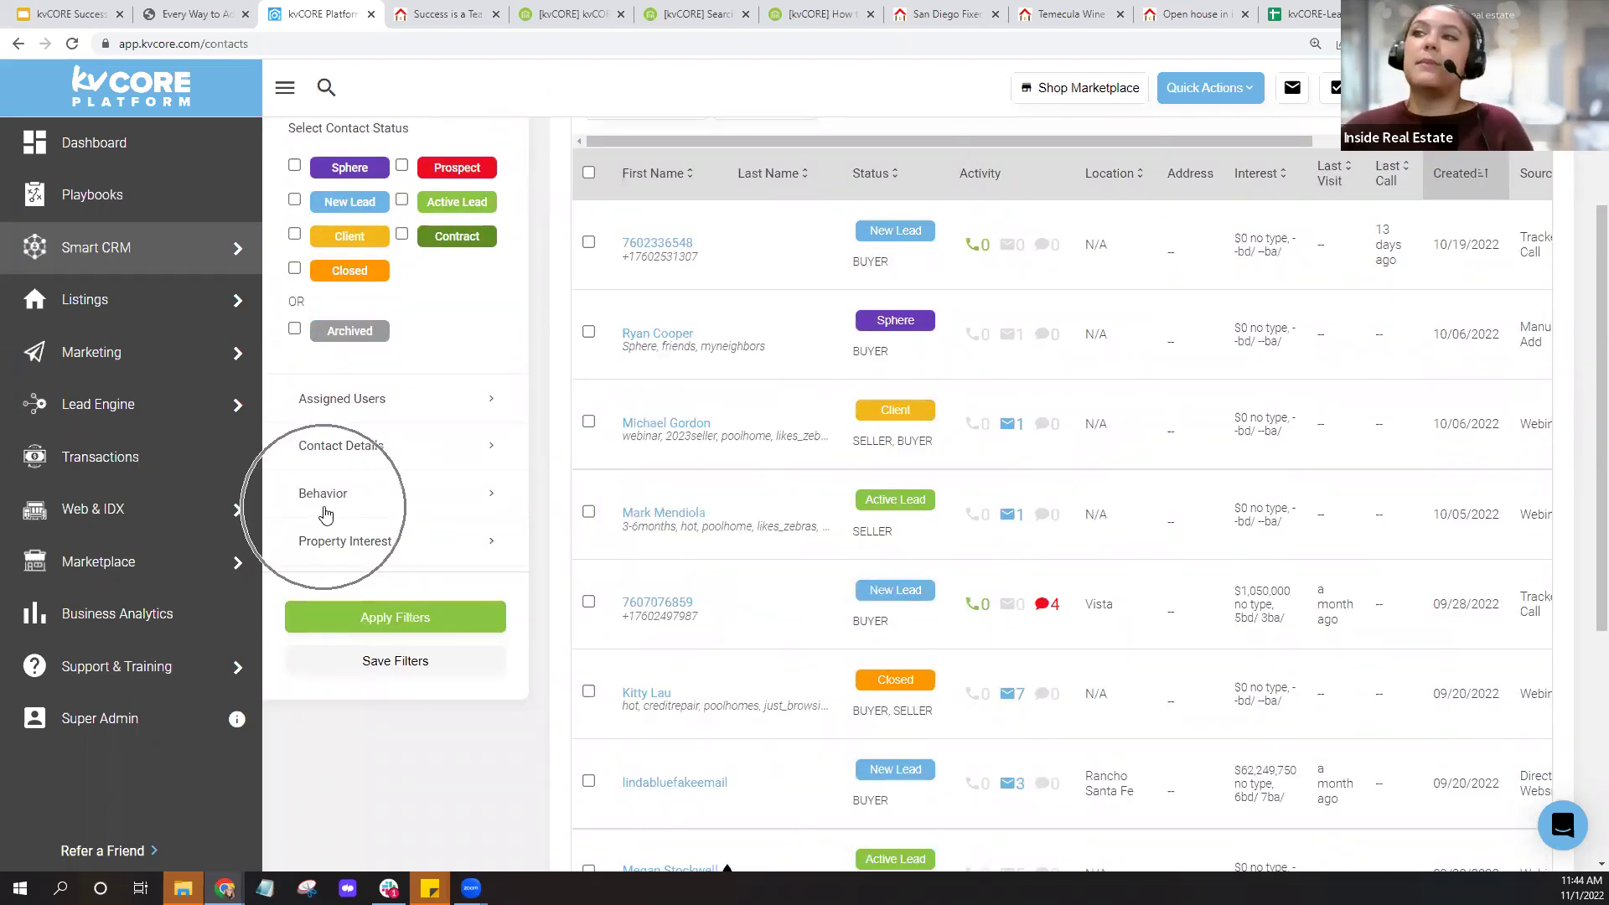
{"action": "left_click", "coordinate": [326, 513]}
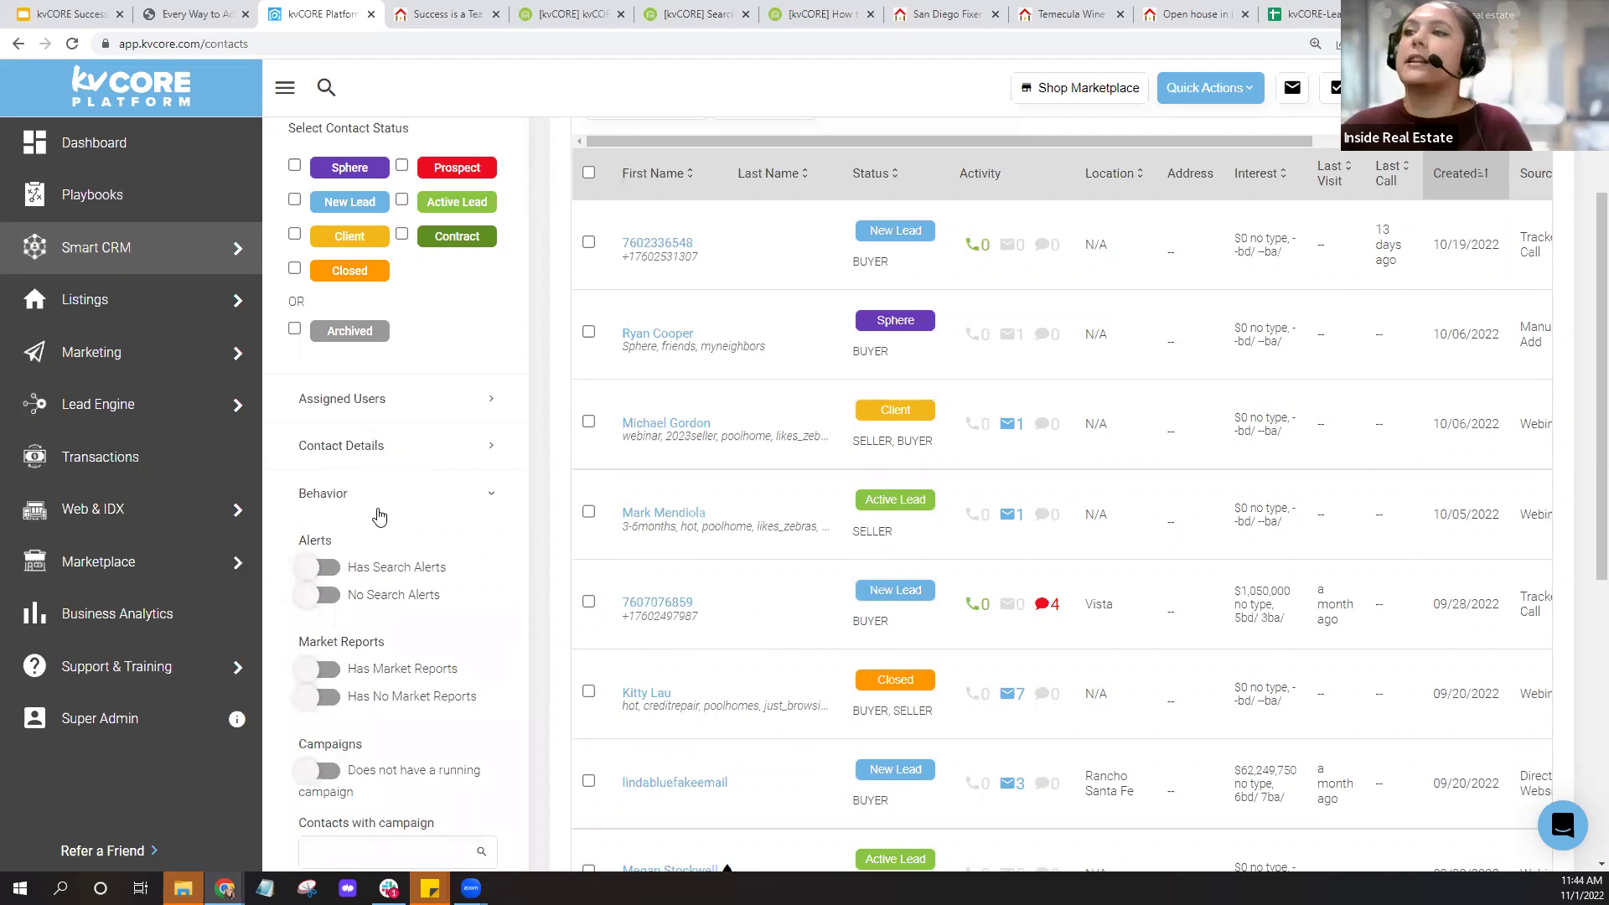
{"action": "scroll", "coordinate": [394, 503], "scroll_direction": "down", "scroll_amount": 2}
{"action": "left_click", "coordinate": [323, 404]}
{"action": "left_click_drag", "start_coordinate": [352, 411], "coordinate": [465, 412]}
{"action": "left_click", "coordinate": [493, 412]}
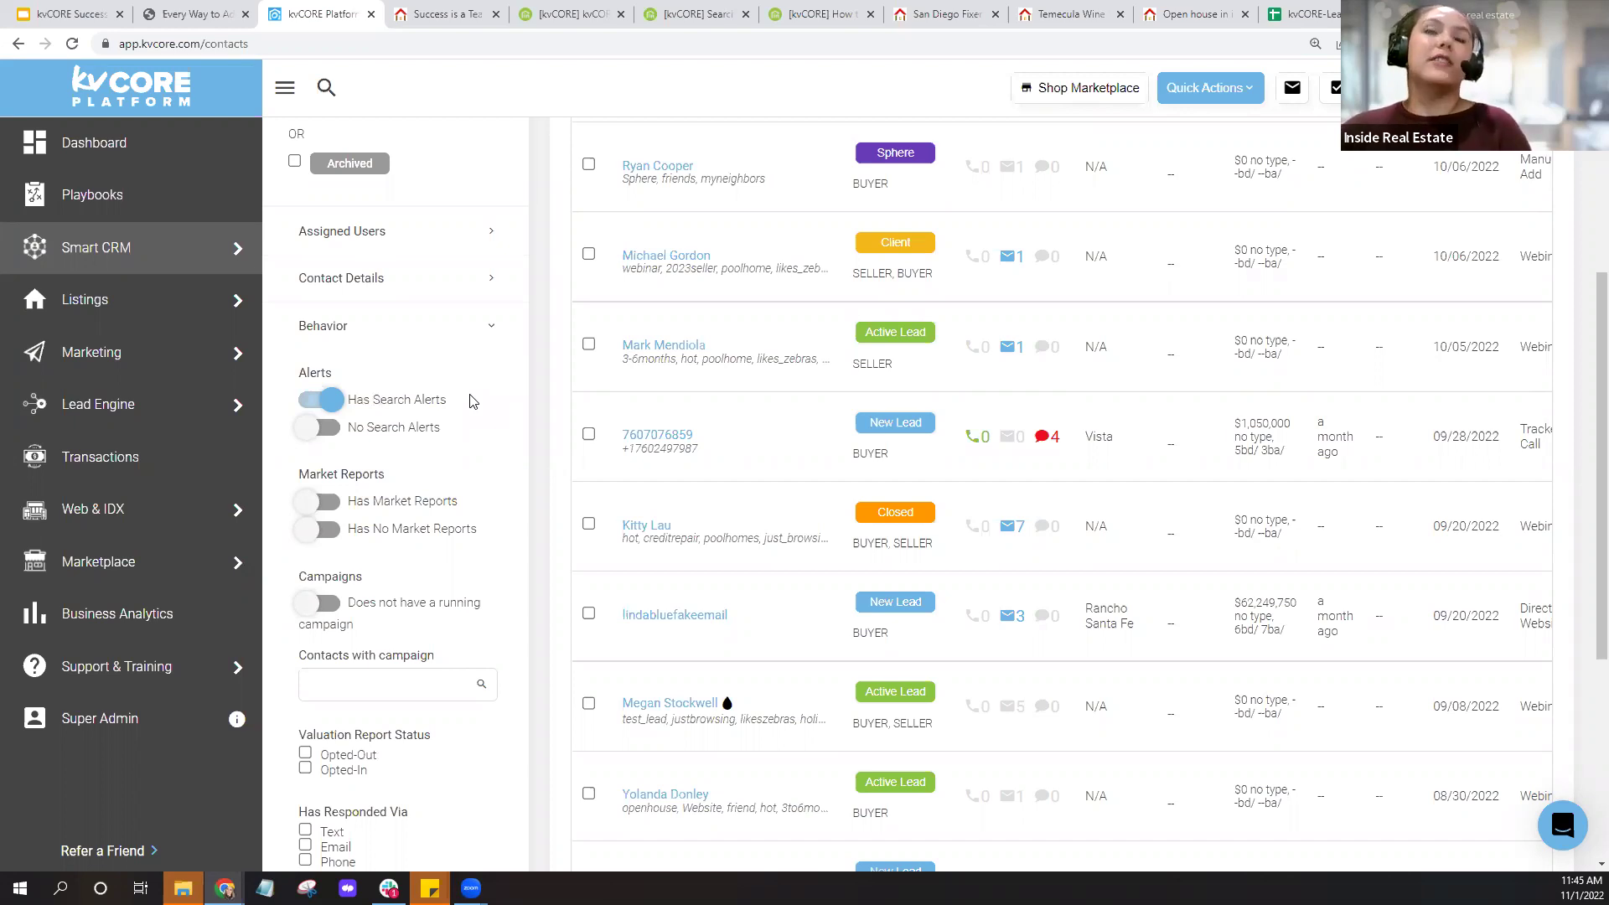
Turn on the Has Email contact filter under Contact Details.
{"action": "left_click", "coordinate": [359, 282]}
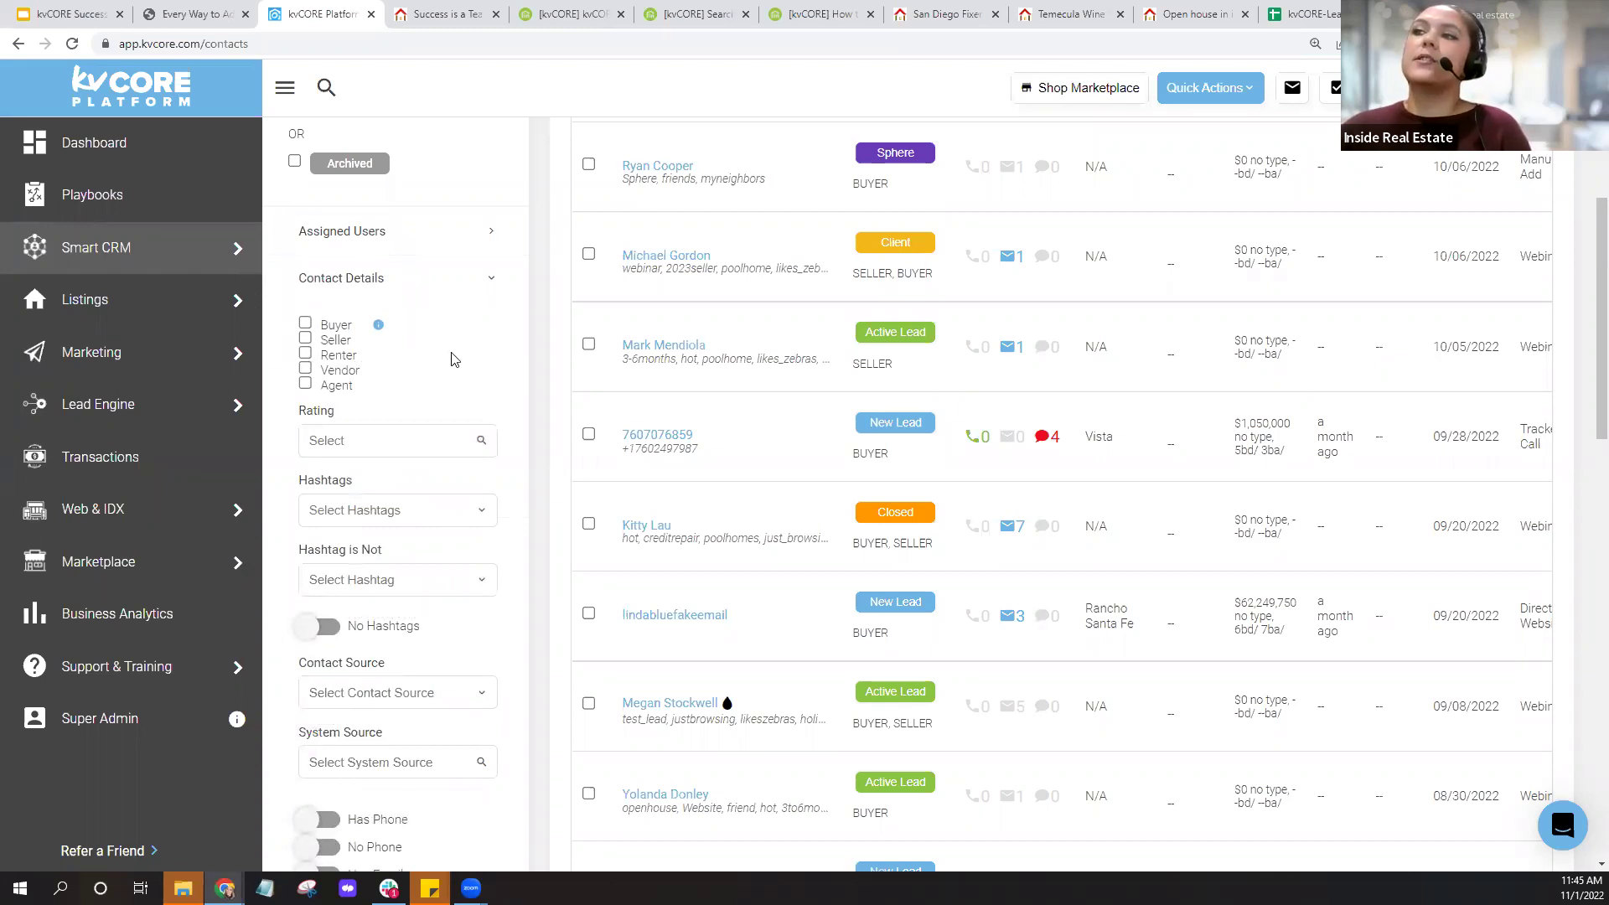
{"action": "scroll", "coordinate": [451, 357], "scroll_direction": "down", "scroll_amount": 1}
{"action": "scroll", "coordinate": [451, 357], "scroll_direction": "down", "scroll_amount": 5}
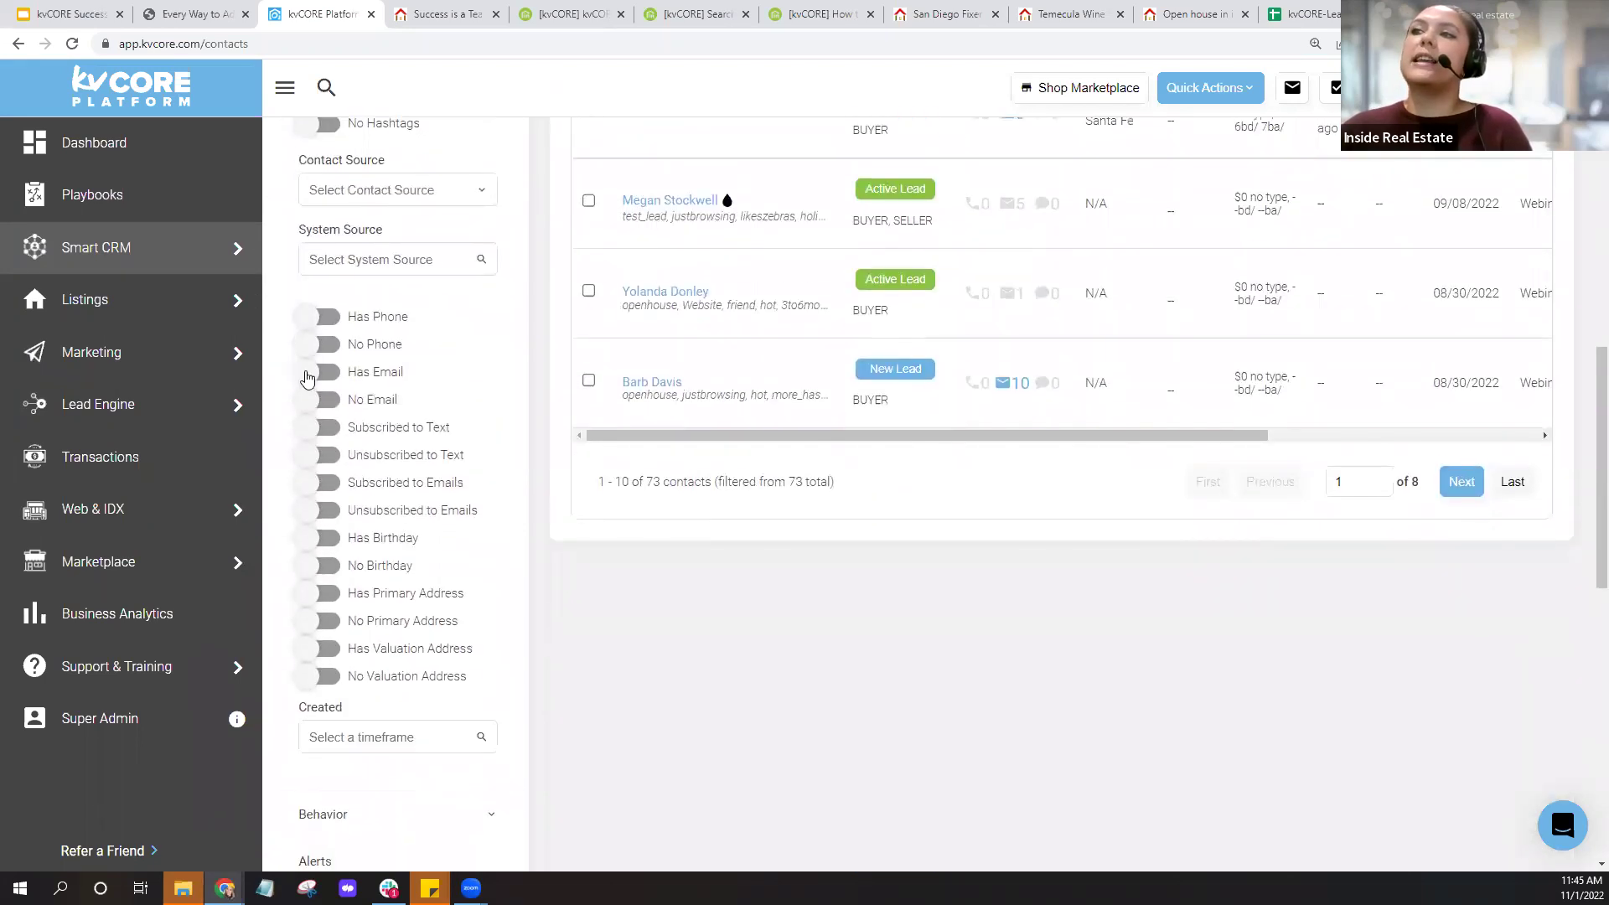
{"action": "left_click", "coordinate": [310, 377]}
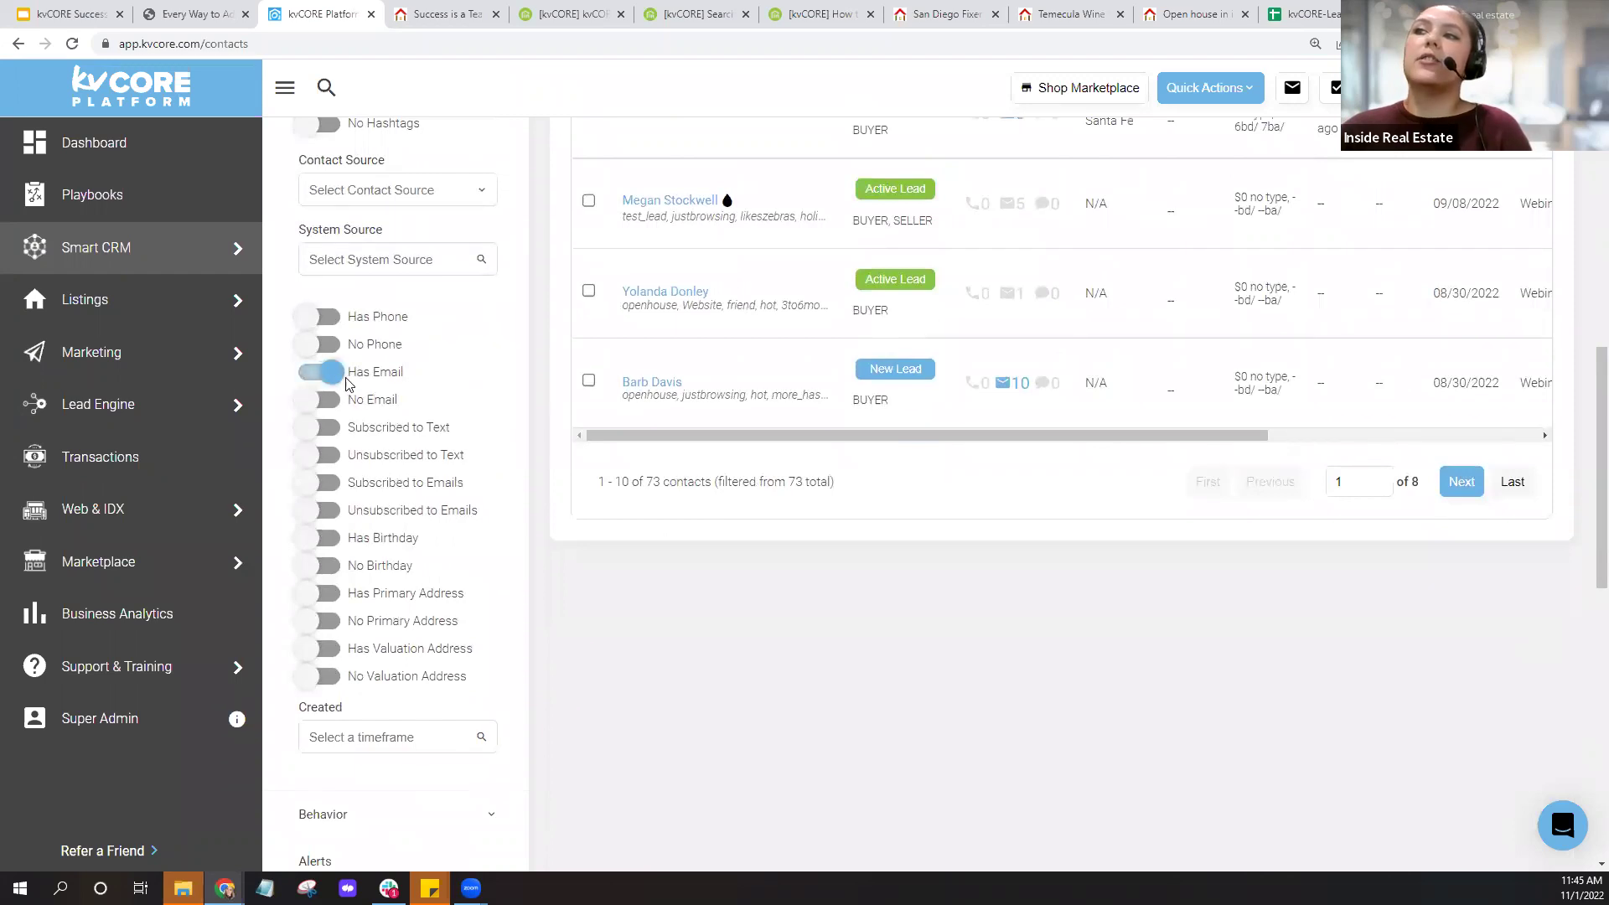
{"action": "left_click_drag", "start_coordinate": [351, 376], "coordinate": [433, 386]}
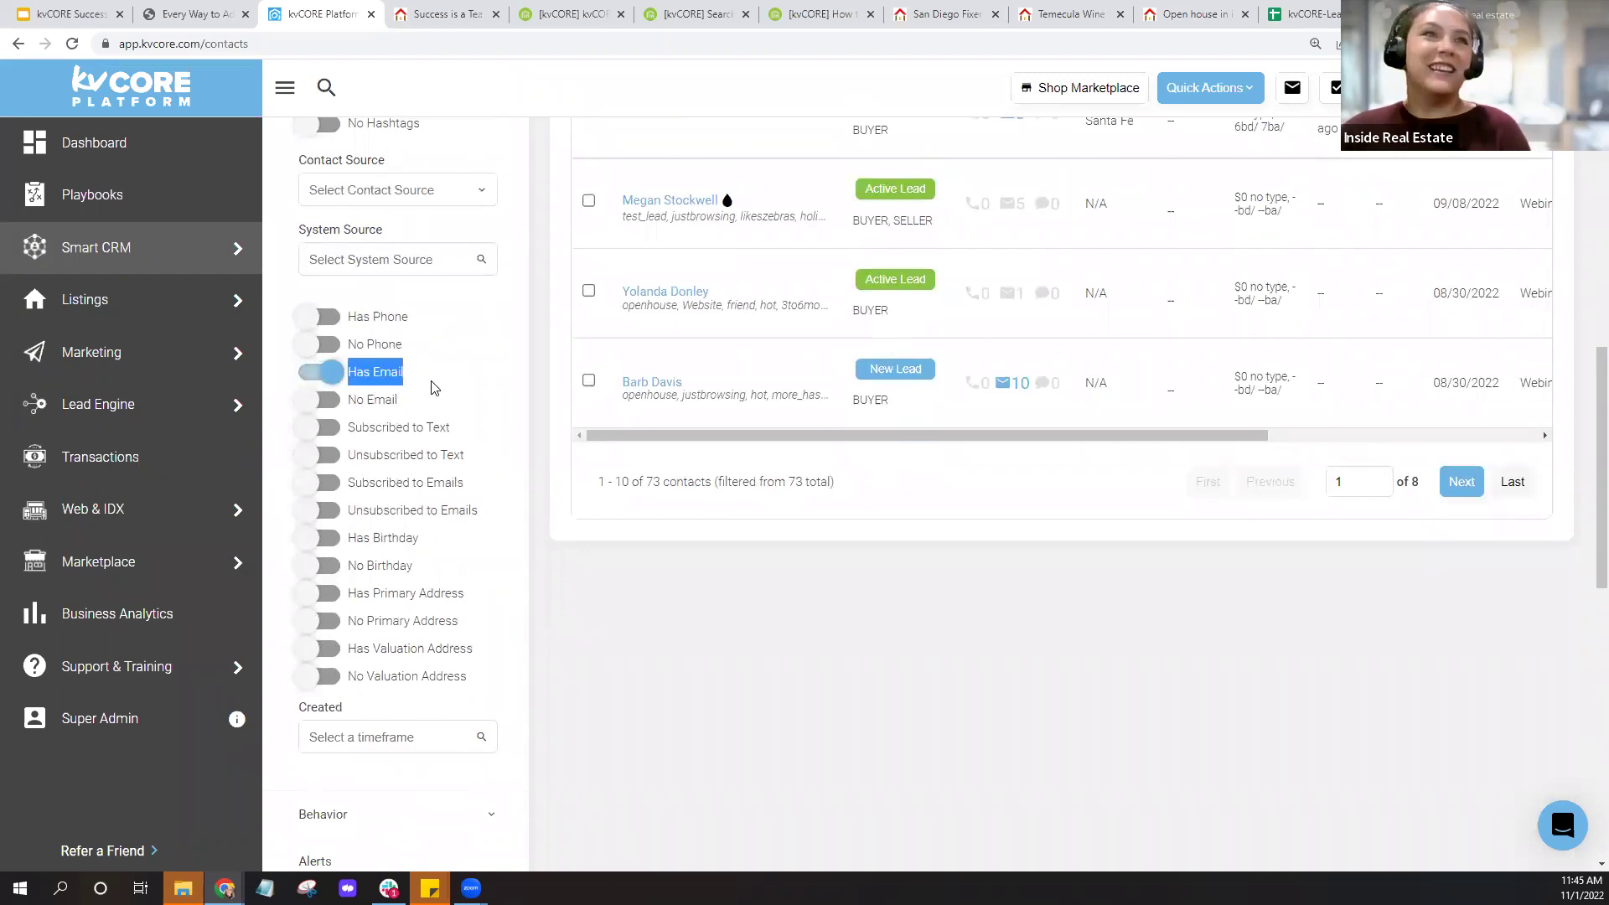
{"action": "left_click", "coordinate": [434, 386]}
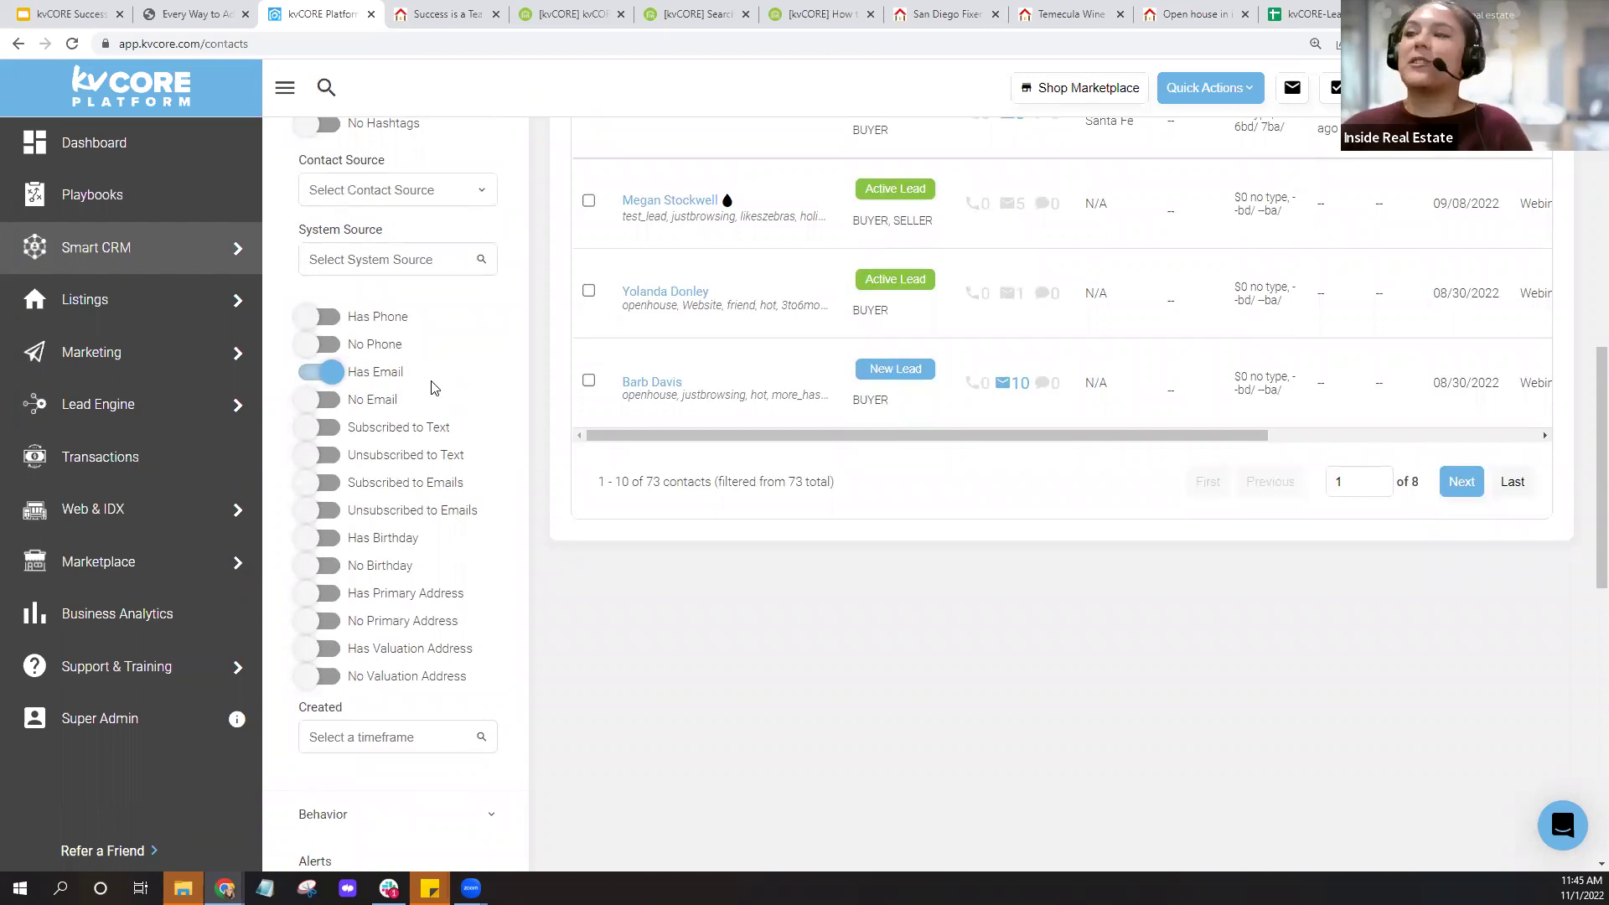
{"action": "scroll", "coordinate": [434, 386], "scroll_direction": "down", "scroll_amount": 7}
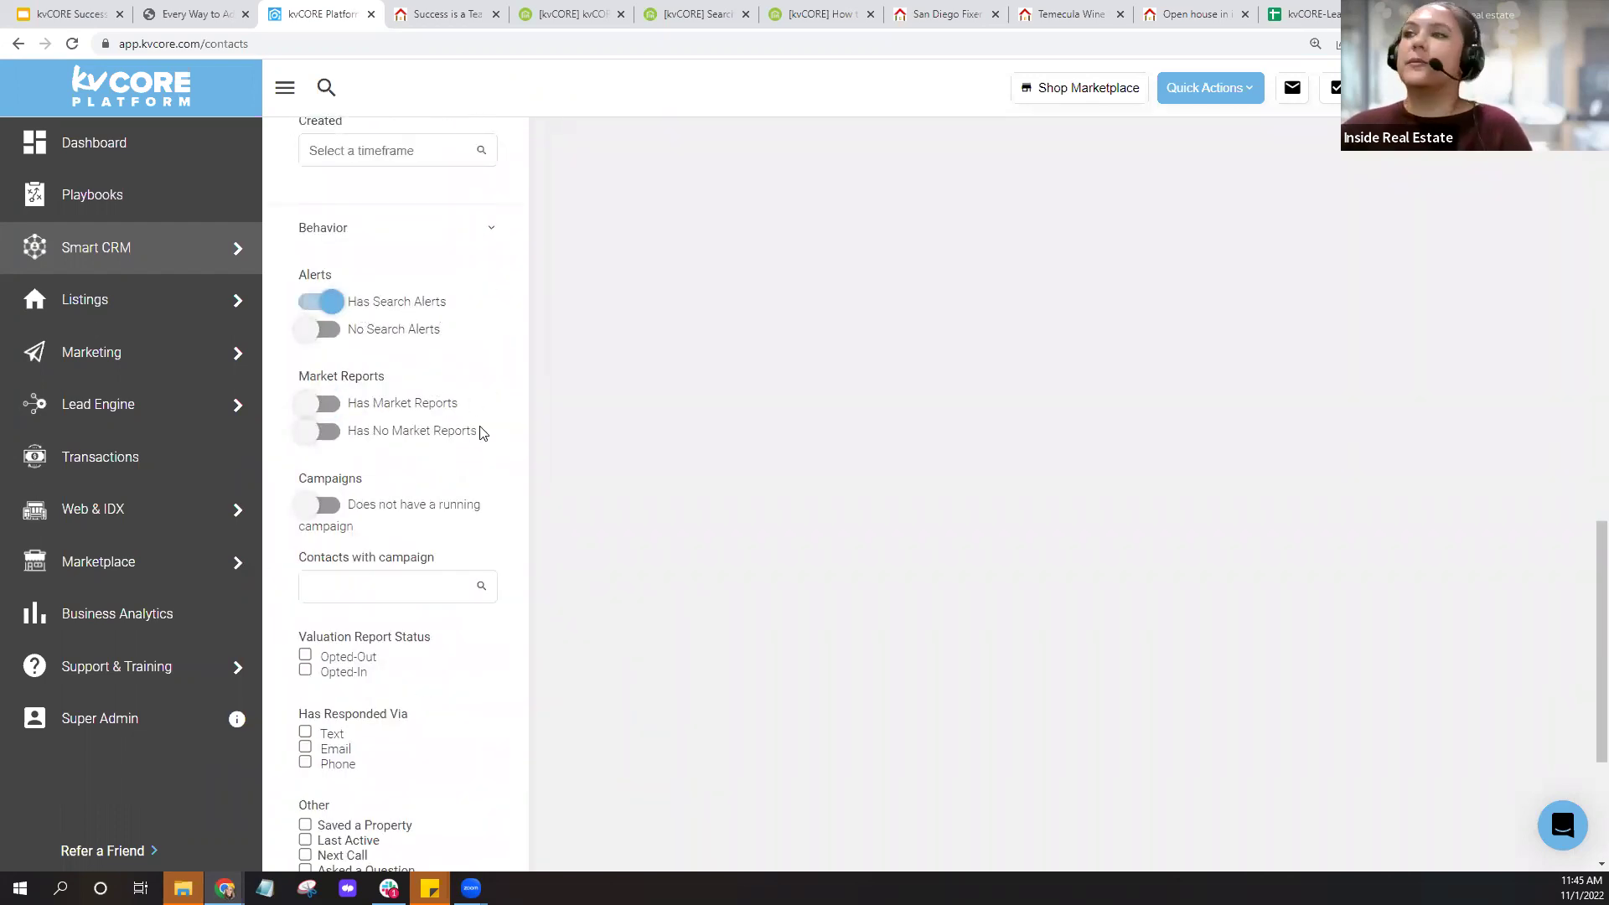
{"action": "scroll", "coordinate": [482, 432], "scroll_direction": "down", "scroll_amount": 3}
{"action": "scroll", "coordinate": [504, 471], "scroll_direction": "up", "scroll_amount": 4}
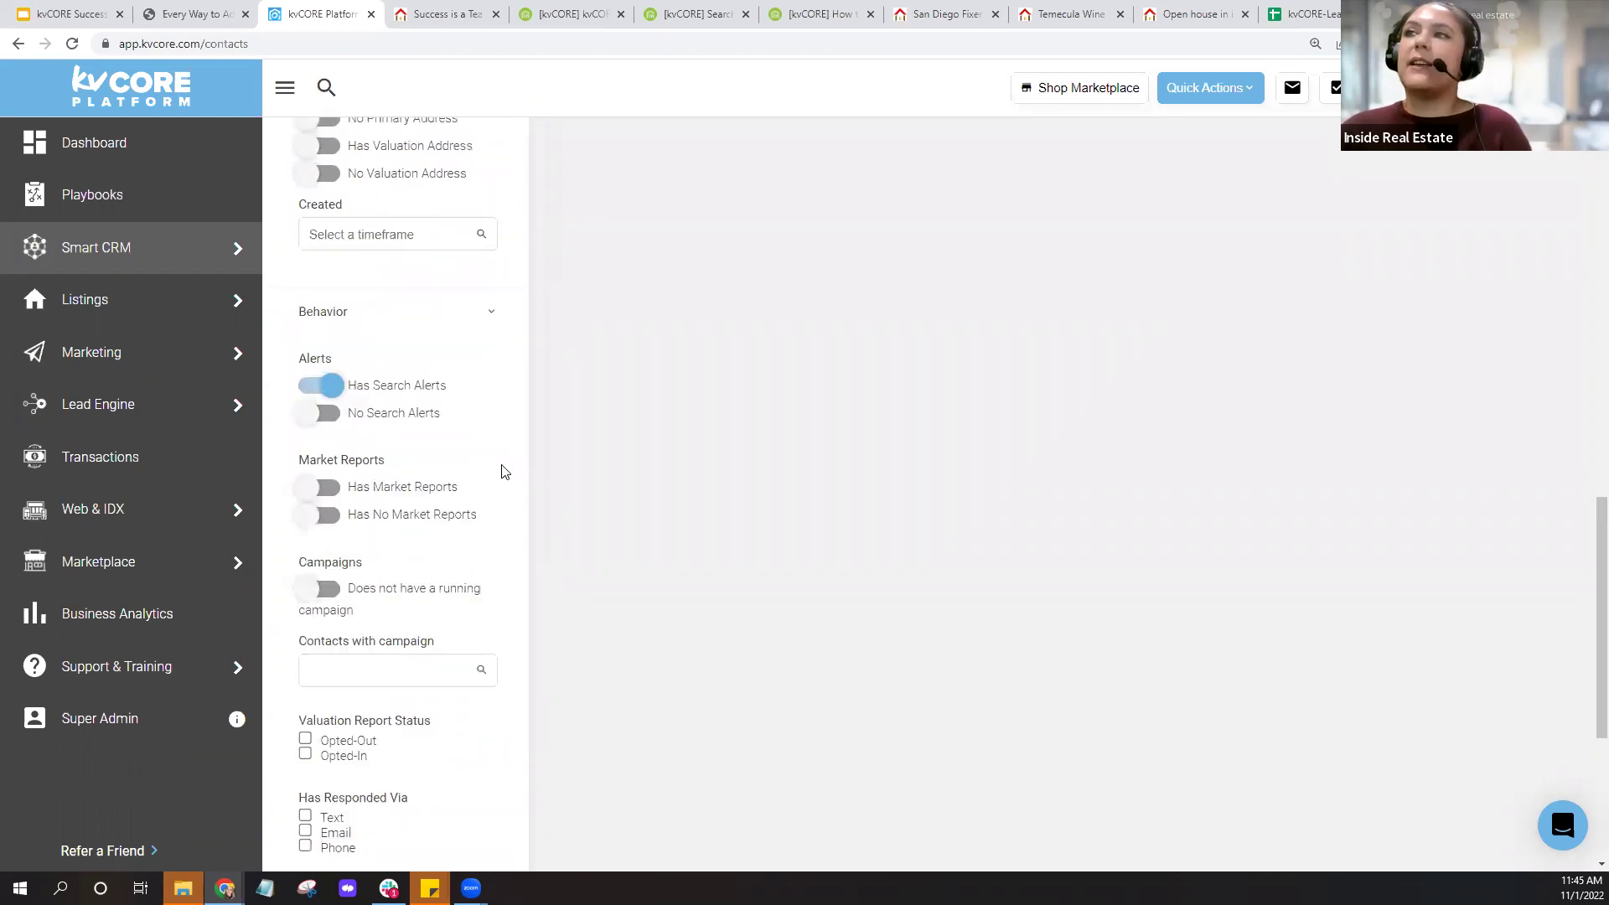
{"action": "scroll", "coordinate": [503, 471], "scroll_direction": "up", "scroll_amount": 13}
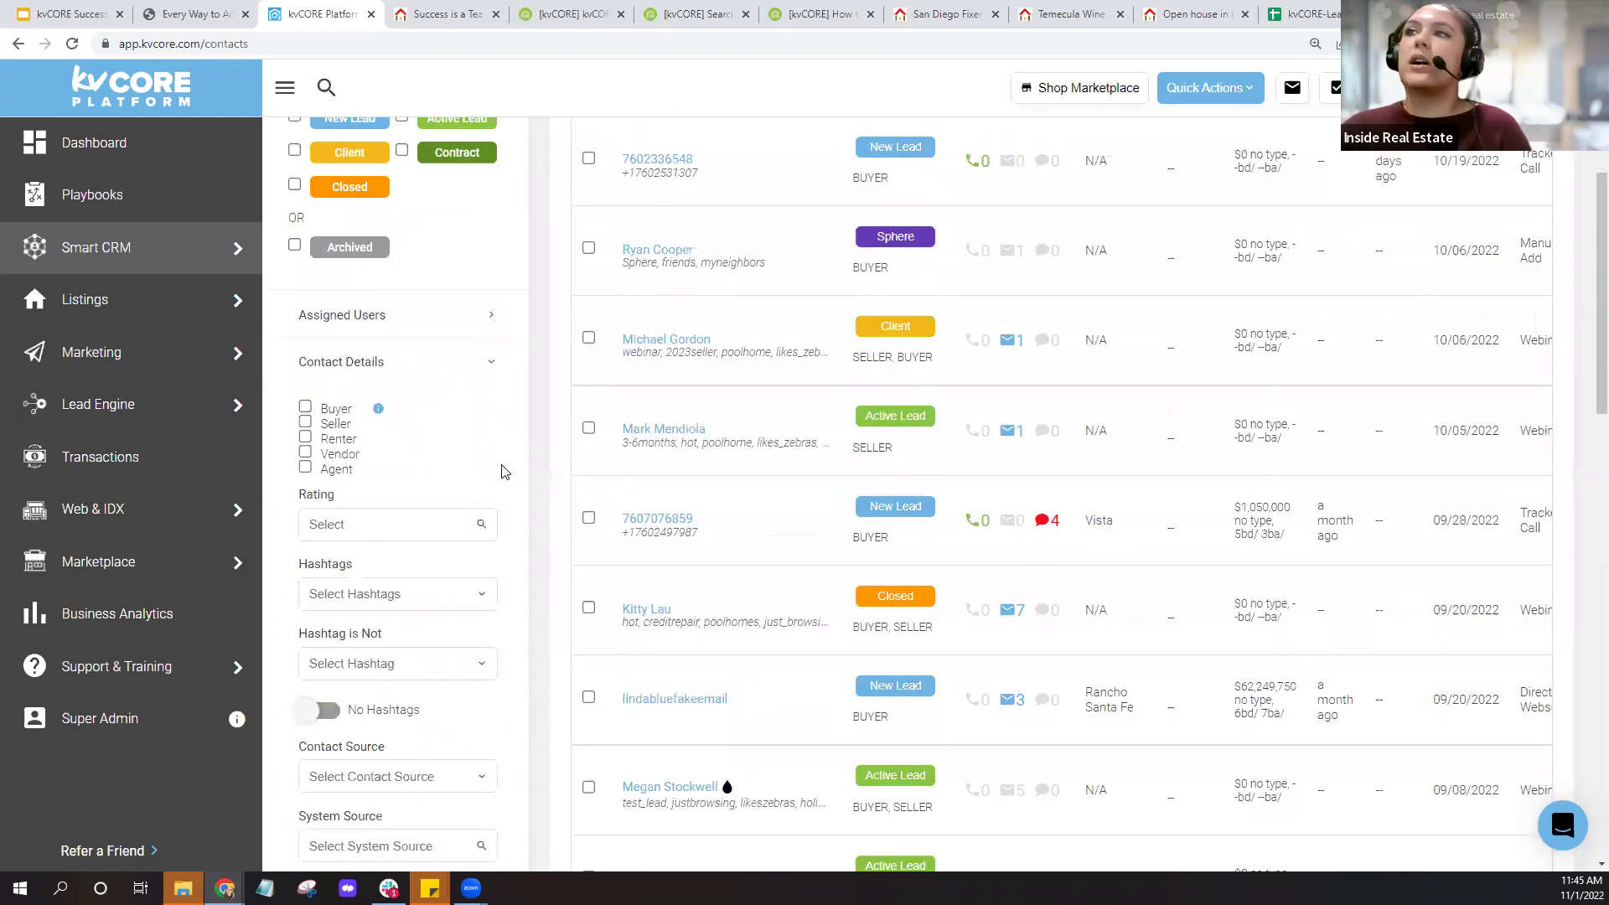
{"action": "scroll", "coordinate": [504, 471], "scroll_direction": "up", "scroll_amount": 3}
Include Sphere, Prospect, New Lead and Active Lead statuses in the contact filter.
{"action": "left_click", "coordinate": [294, 333]}
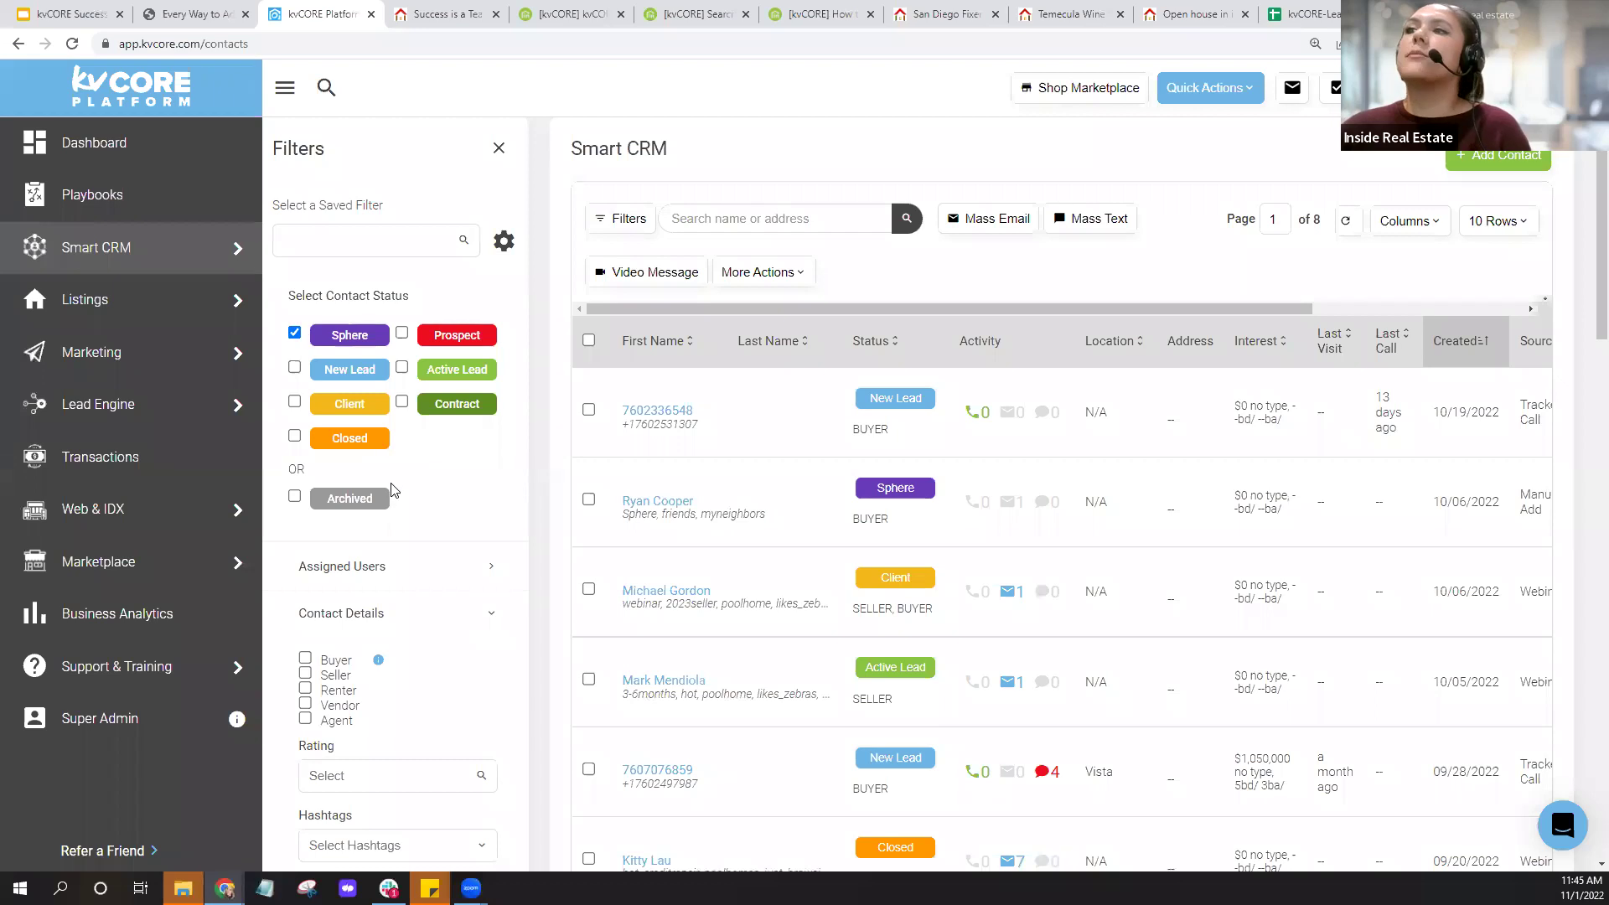
{"action": "left_click", "coordinate": [402, 332]}
{"action": "left_click", "coordinate": [294, 368]}
{"action": "left_click", "coordinate": [403, 367]}
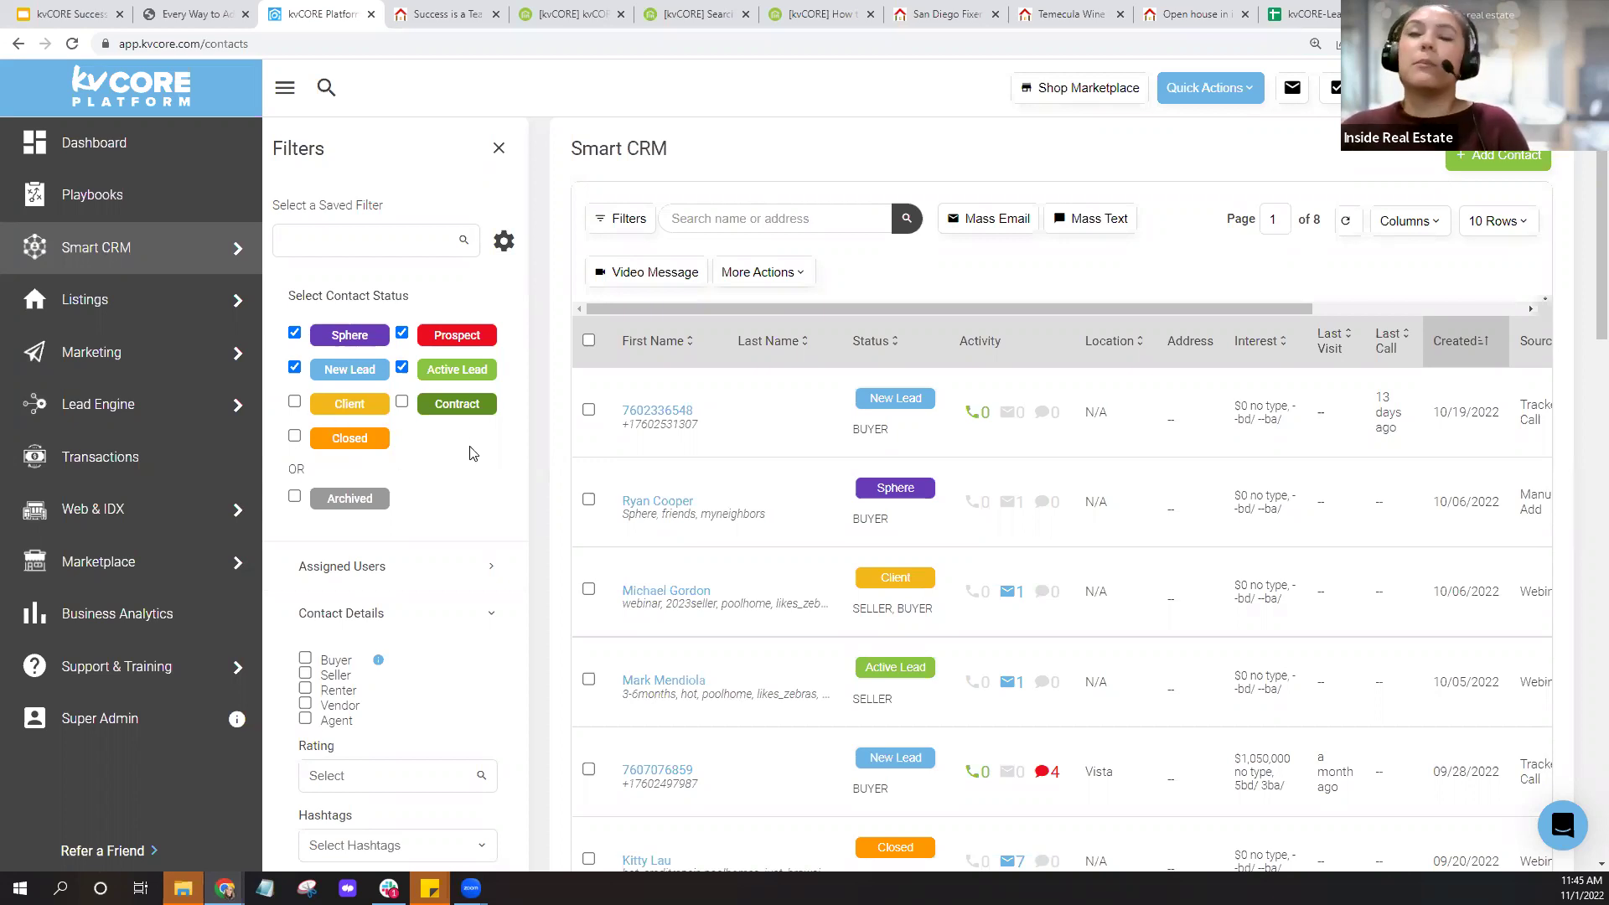
{"action": "scroll", "coordinate": [449, 509], "scroll_direction": "down", "scroll_amount": 10}
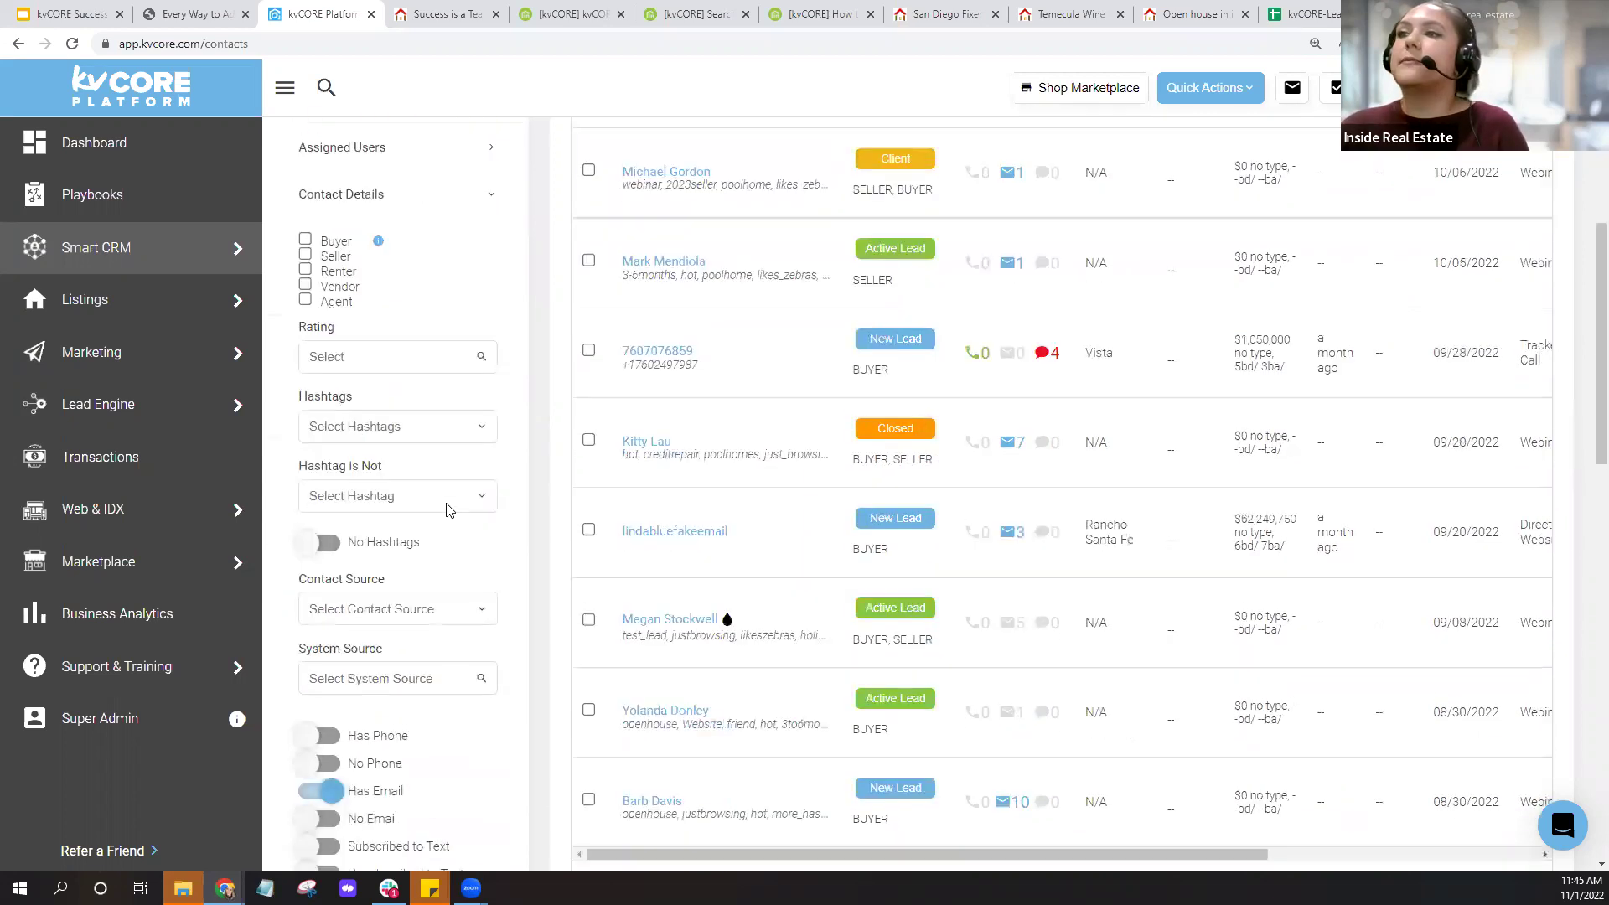
{"action": "scroll", "coordinate": [449, 510], "scroll_direction": "down", "scroll_amount": 8}
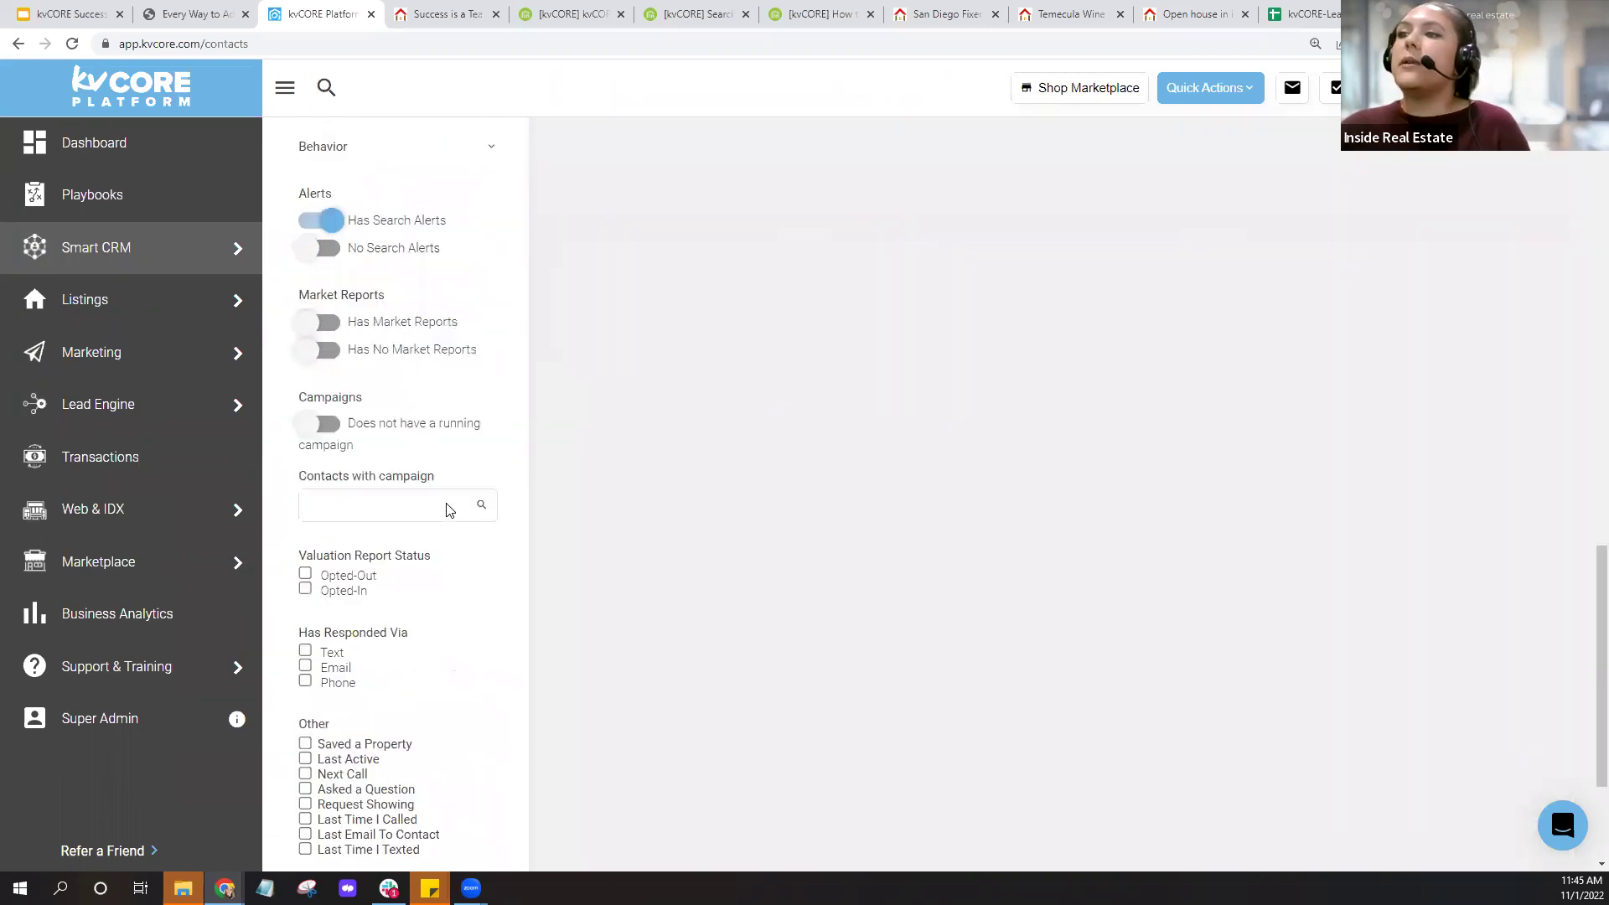
{"action": "scroll", "coordinate": [449, 510], "scroll_direction": "up", "scroll_amount": 8}
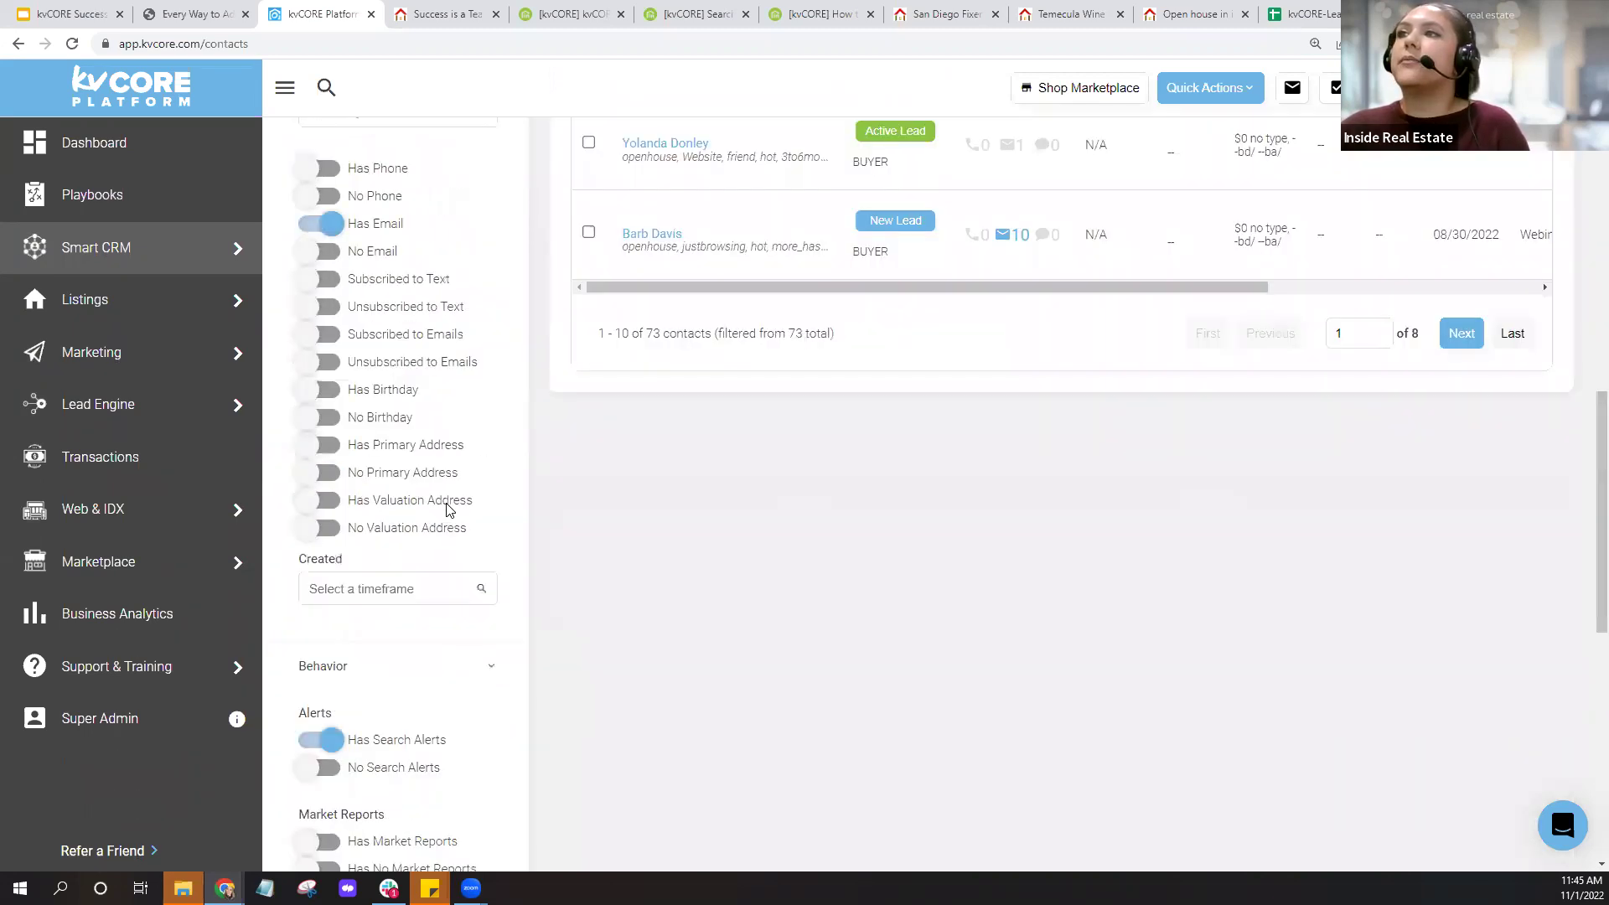
{"action": "scroll", "coordinate": [450, 510], "scroll_direction": "down", "scroll_amount": 8}
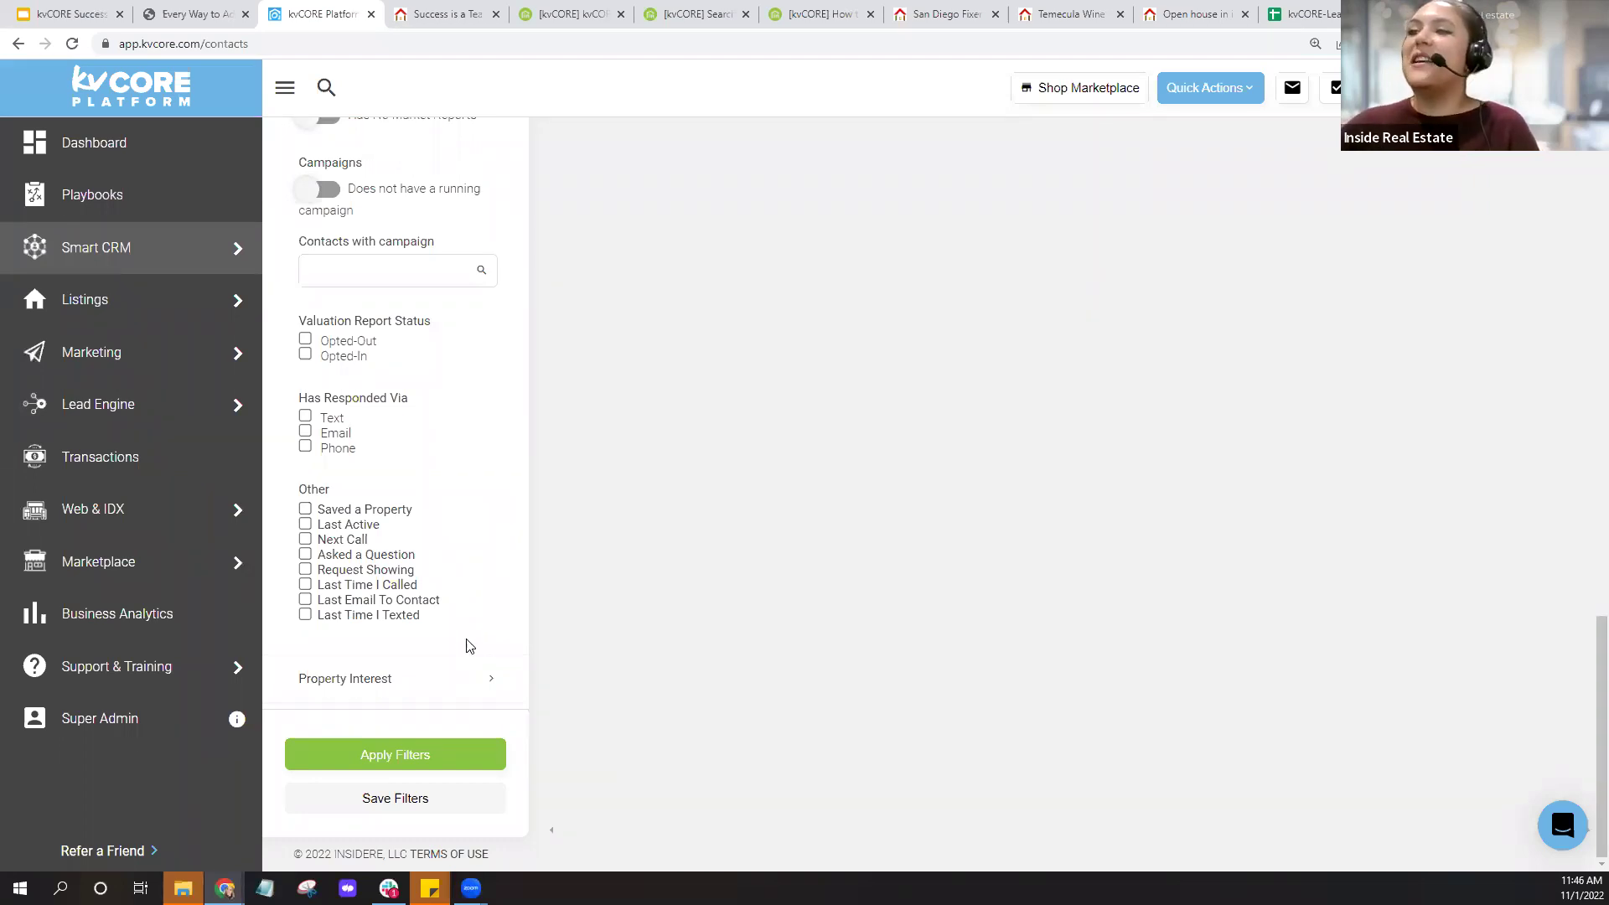
Apply the filters for a 4-page list, checking a contact's Rancho Santa Fe property alert.
{"action": "left_click", "coordinate": [399, 771]}
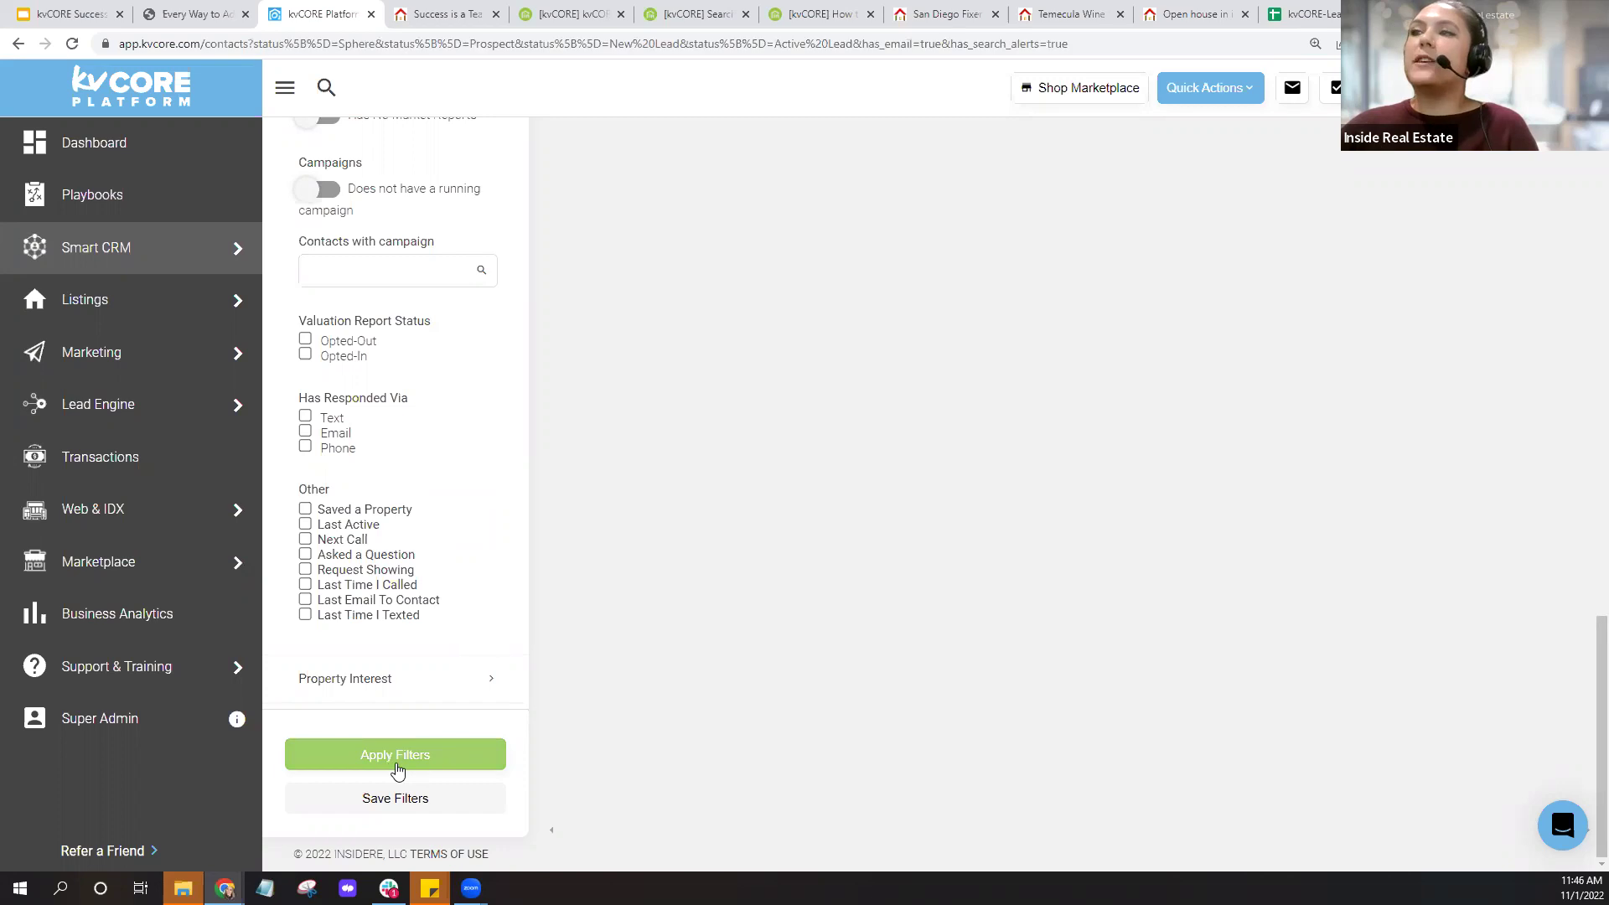
{"action": "scroll", "coordinate": [596, 571], "scroll_direction": "up", "scroll_amount": 4}
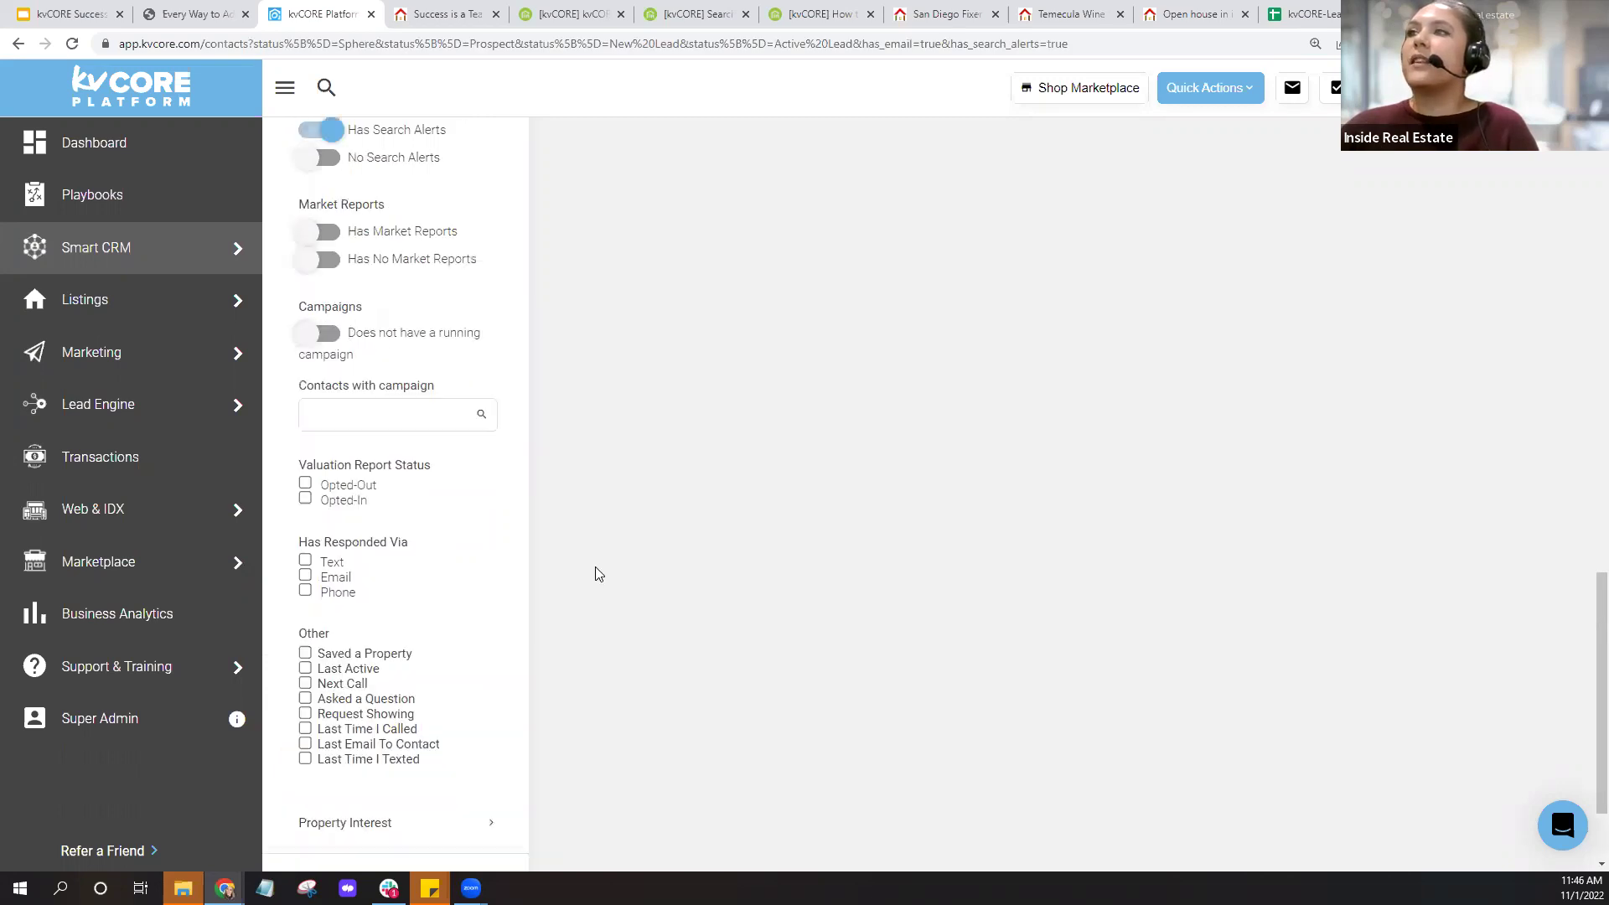
{"action": "scroll", "coordinate": [599, 575], "scroll_direction": "up", "scroll_amount": 10}
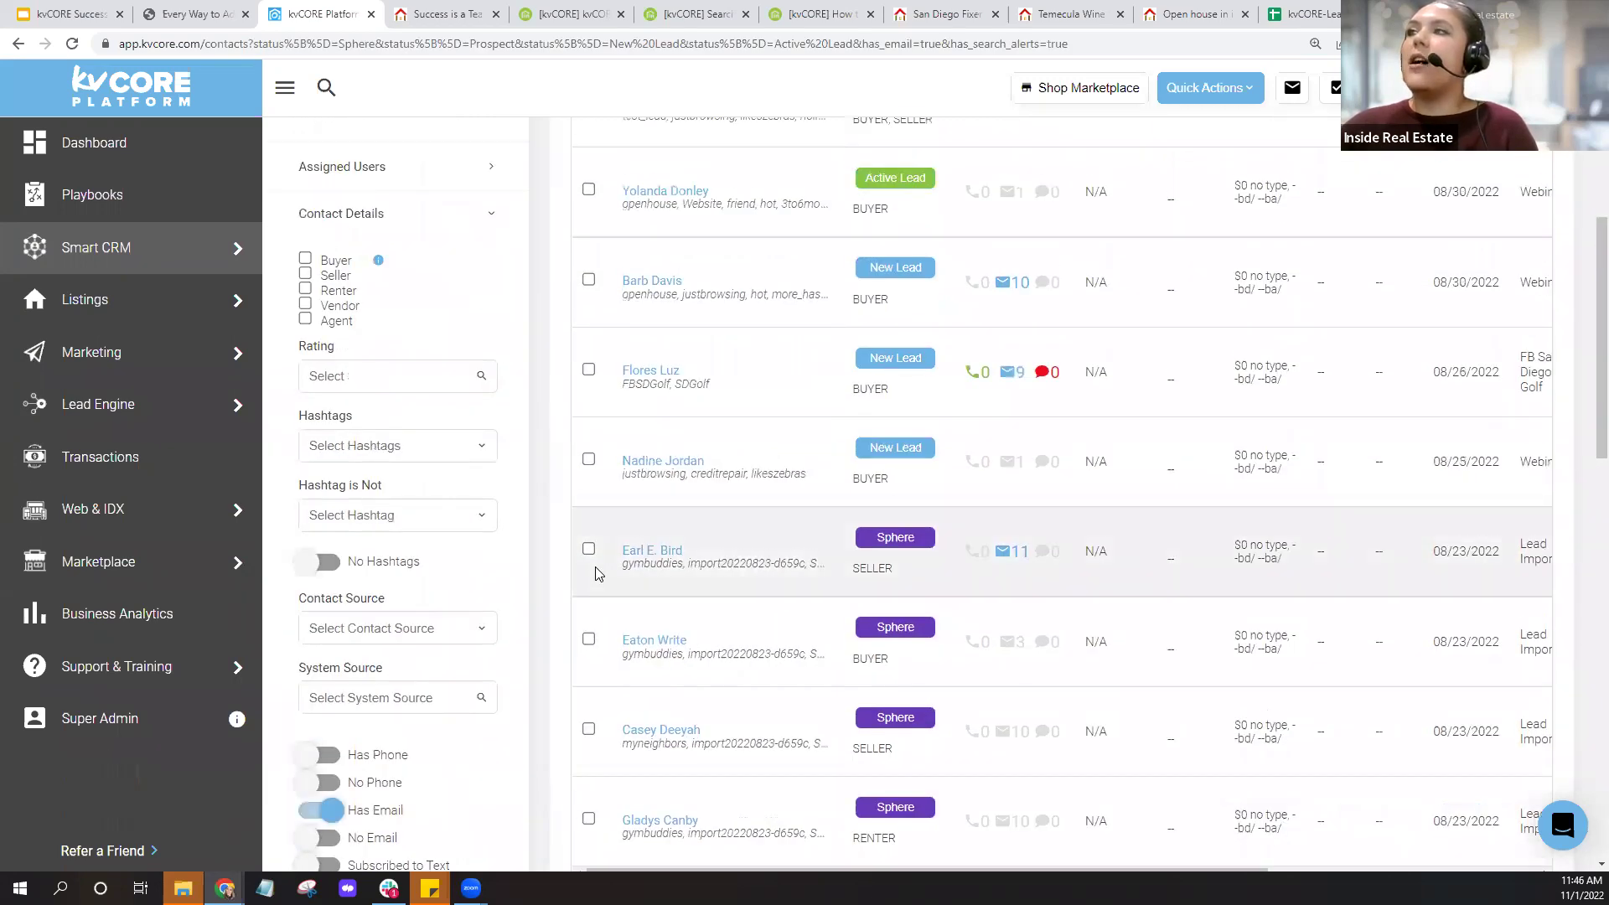
{"action": "scroll", "coordinate": [596, 574], "scroll_direction": "up", "scroll_amount": 5}
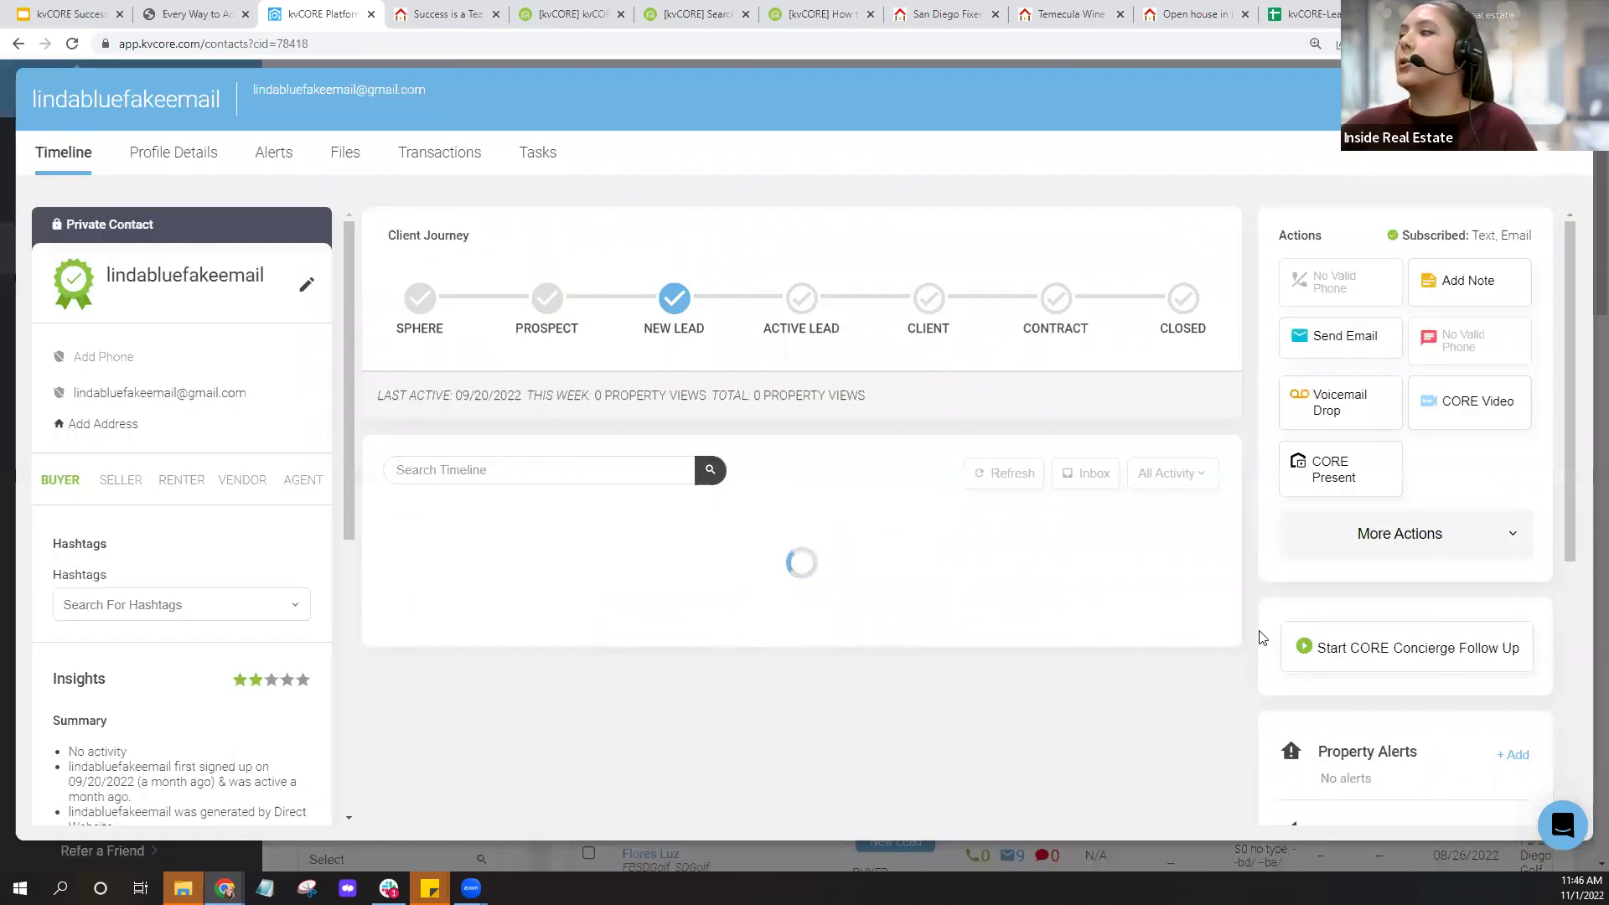
{"action": "scroll", "coordinate": [1383, 671], "scroll_direction": "down", "scroll_amount": 1}
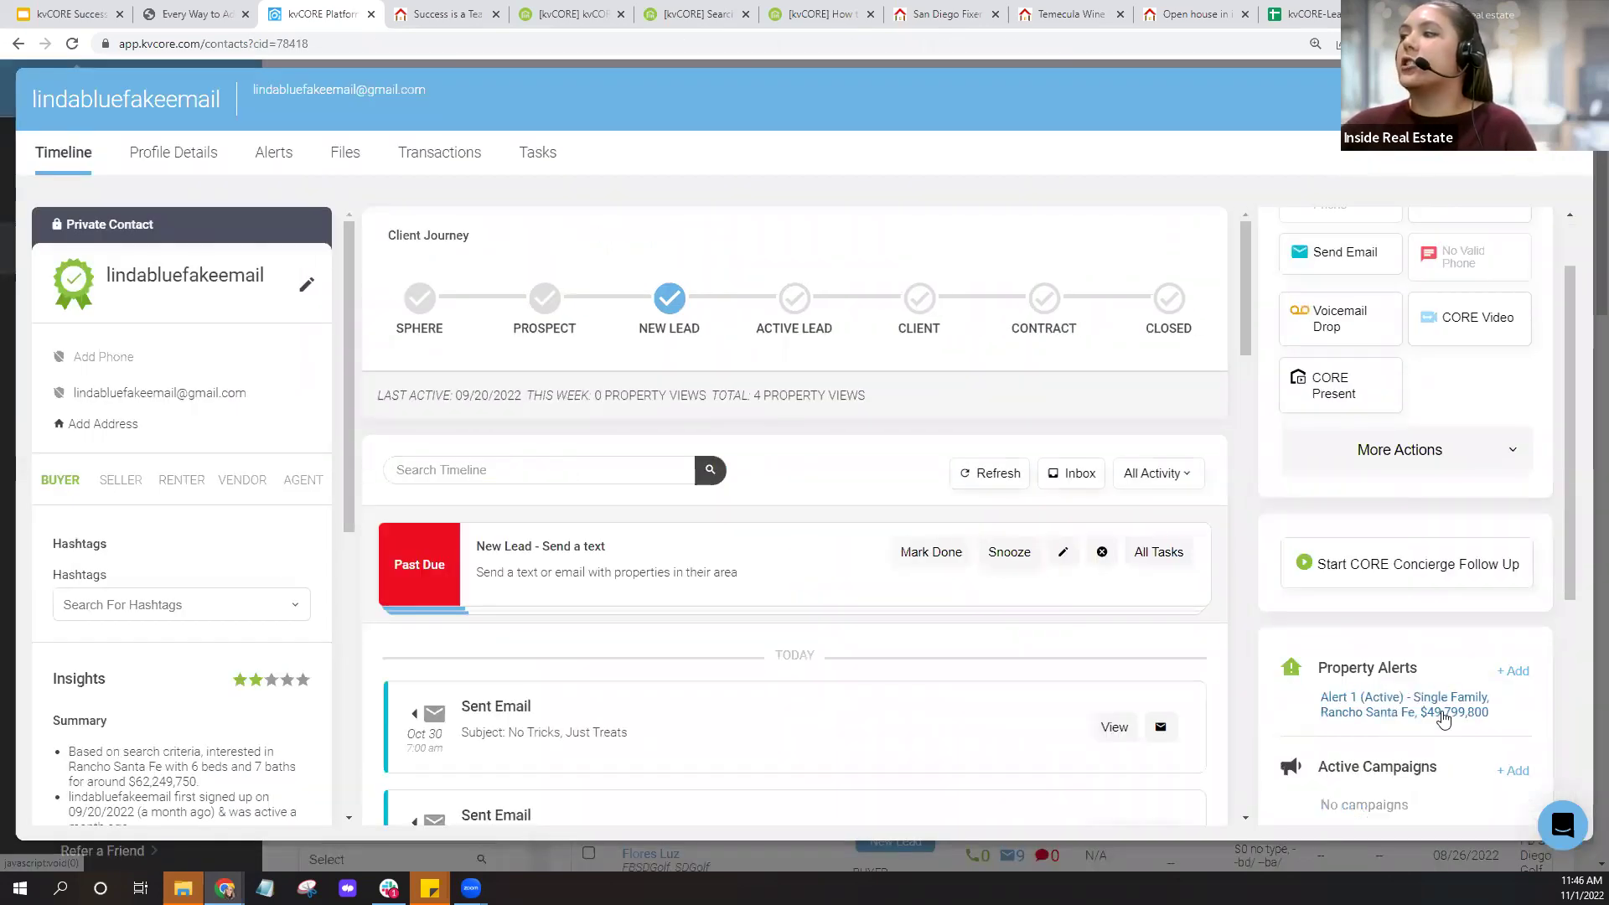
{"action": "scroll", "coordinate": [1486, 679], "scroll_direction": "down", "scroll_amount": 2}
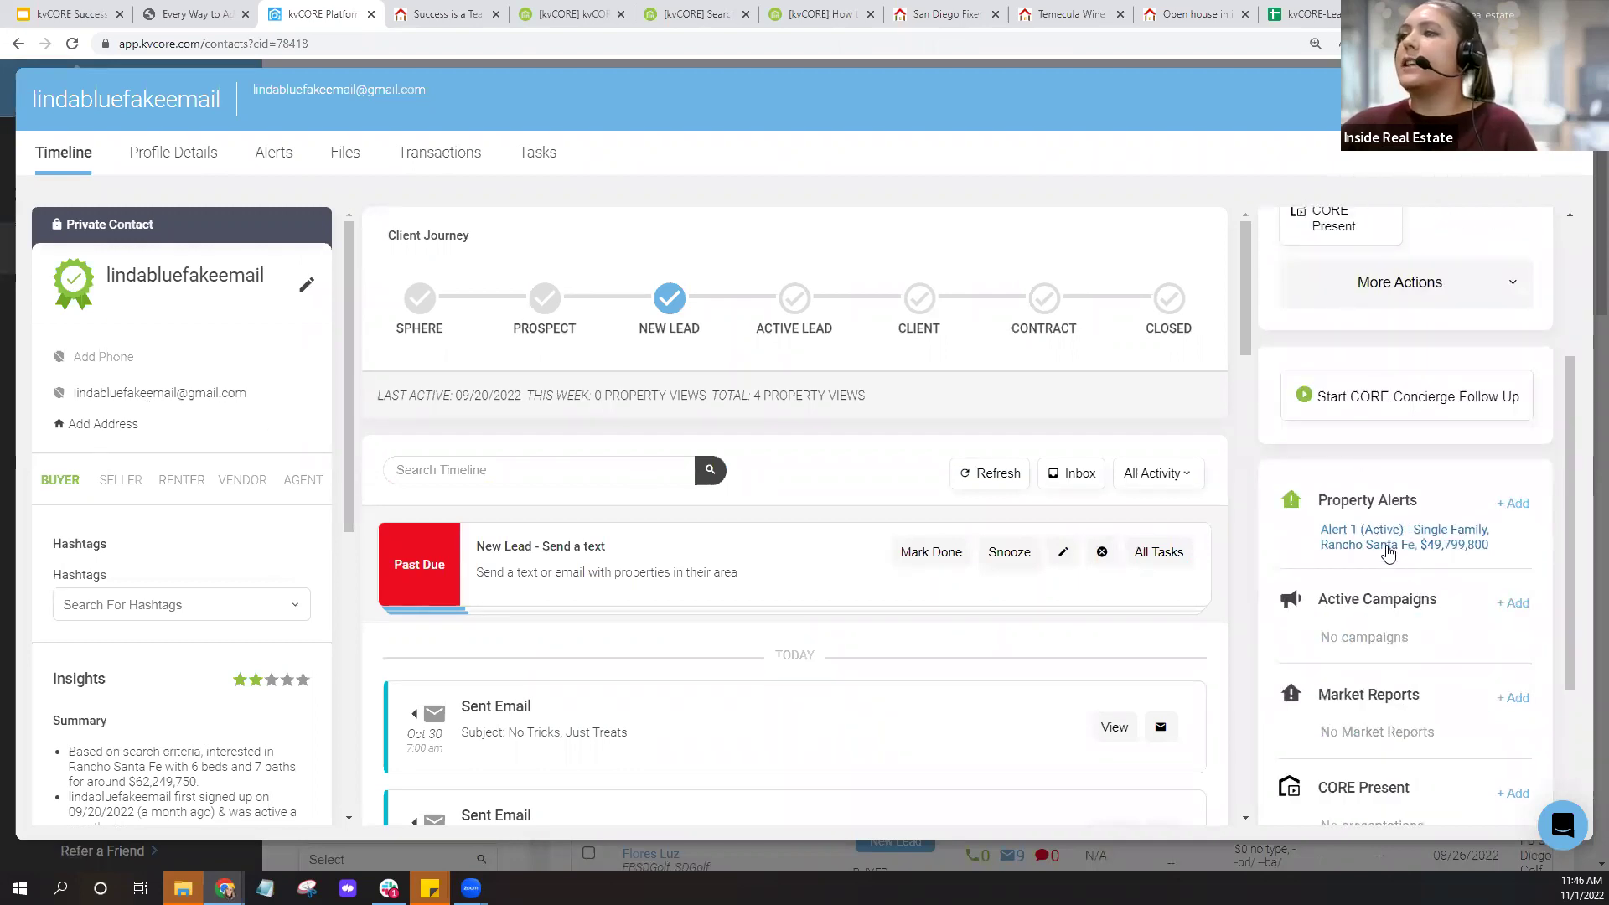
{"action": "left_click", "coordinate": [1564, 98]}
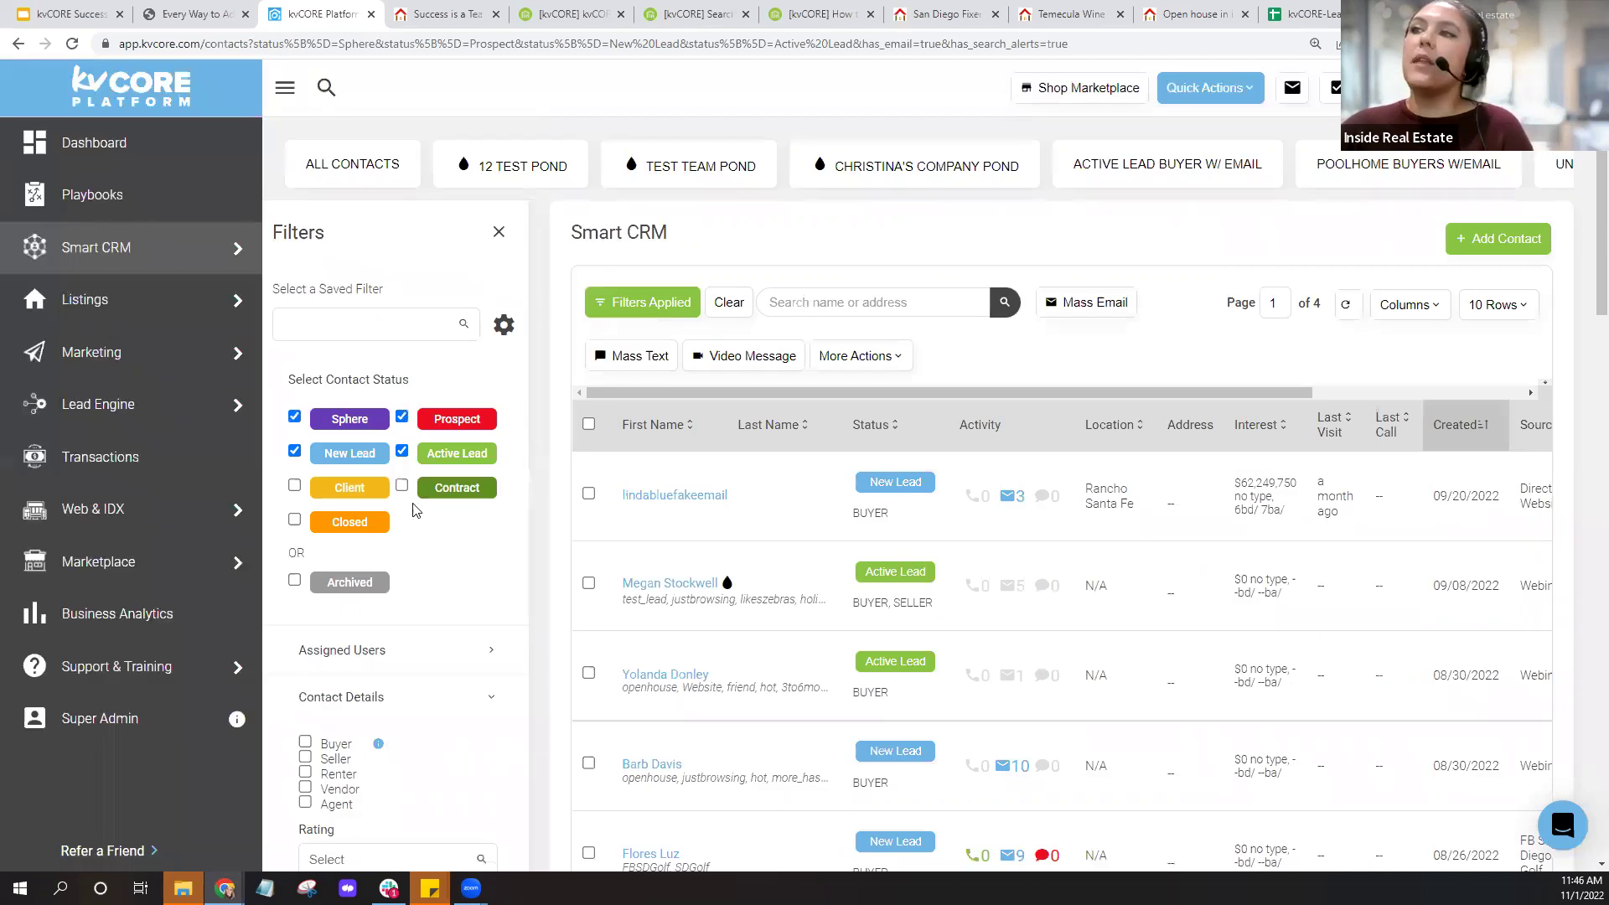
Open Business Analytics and view last month's Source Performance report.
{"action": "left_click", "coordinate": [112, 628]}
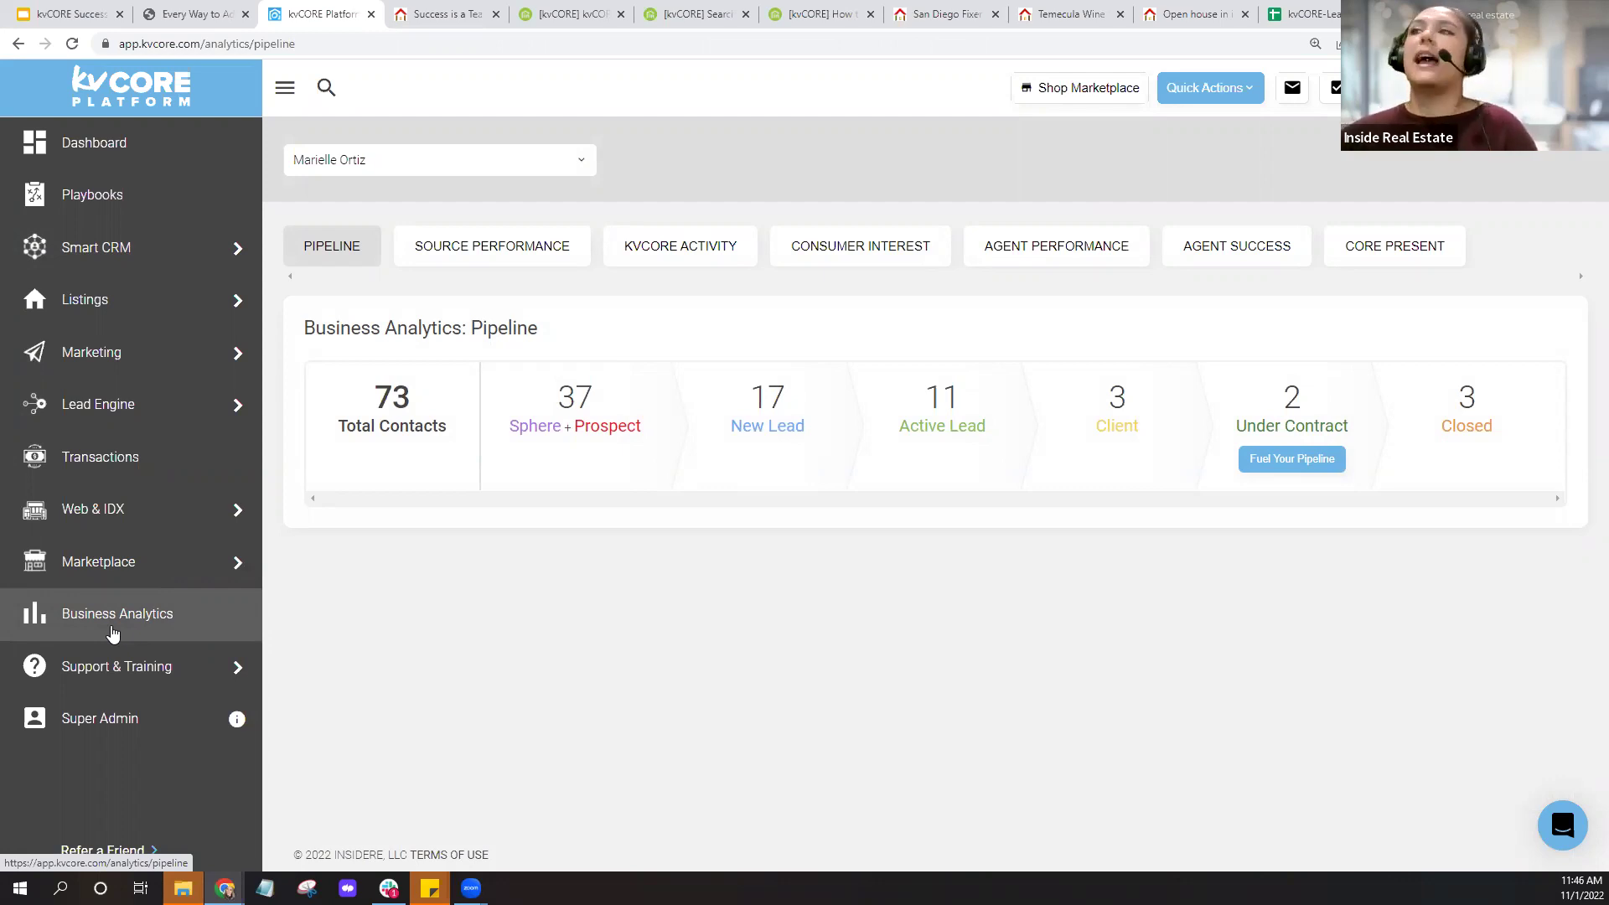
{"action": "left_click", "coordinate": [497, 264]}
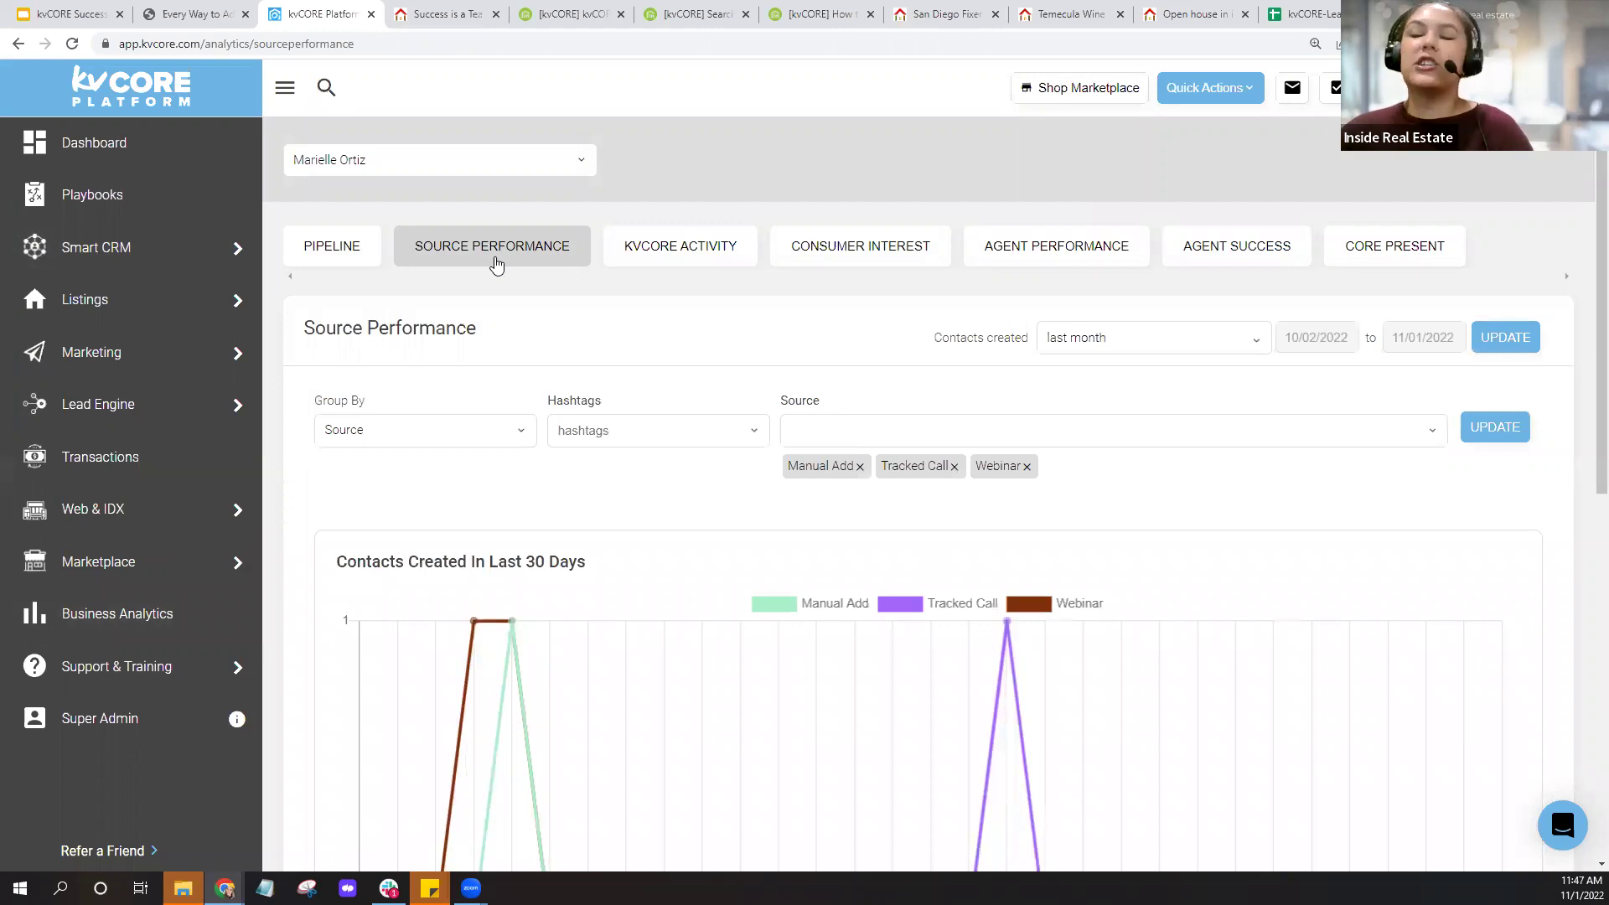
{"action": "scroll", "coordinate": [698, 465], "scroll_direction": "down", "scroll_amount": 5}
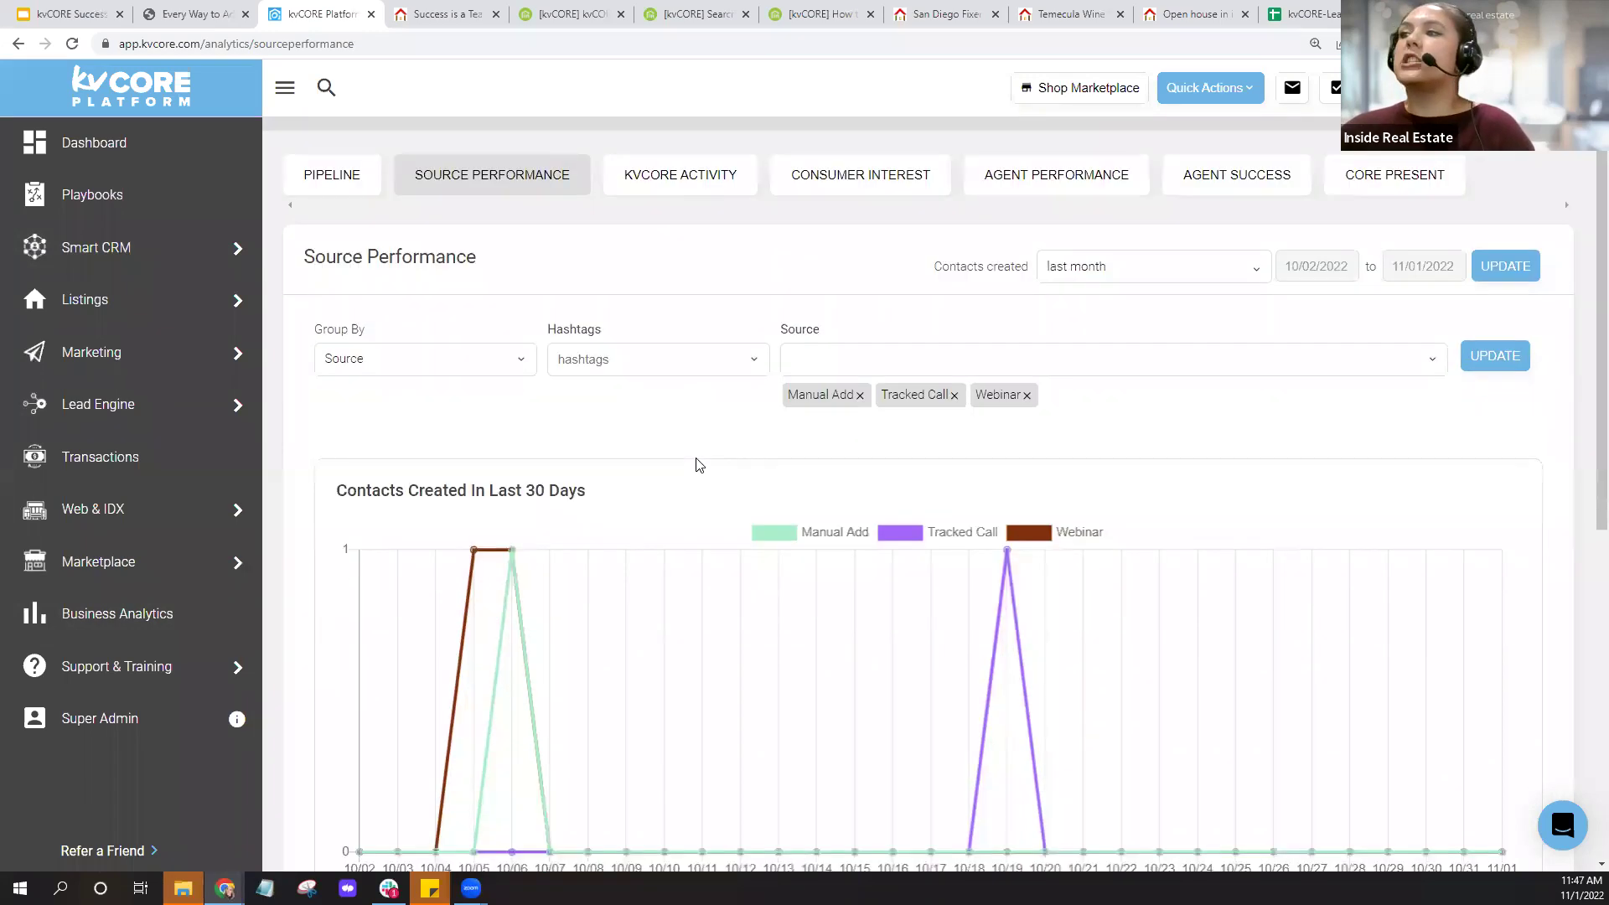
{"action": "scroll", "coordinate": [721, 587], "scroll_direction": "down", "scroll_amount": 2}
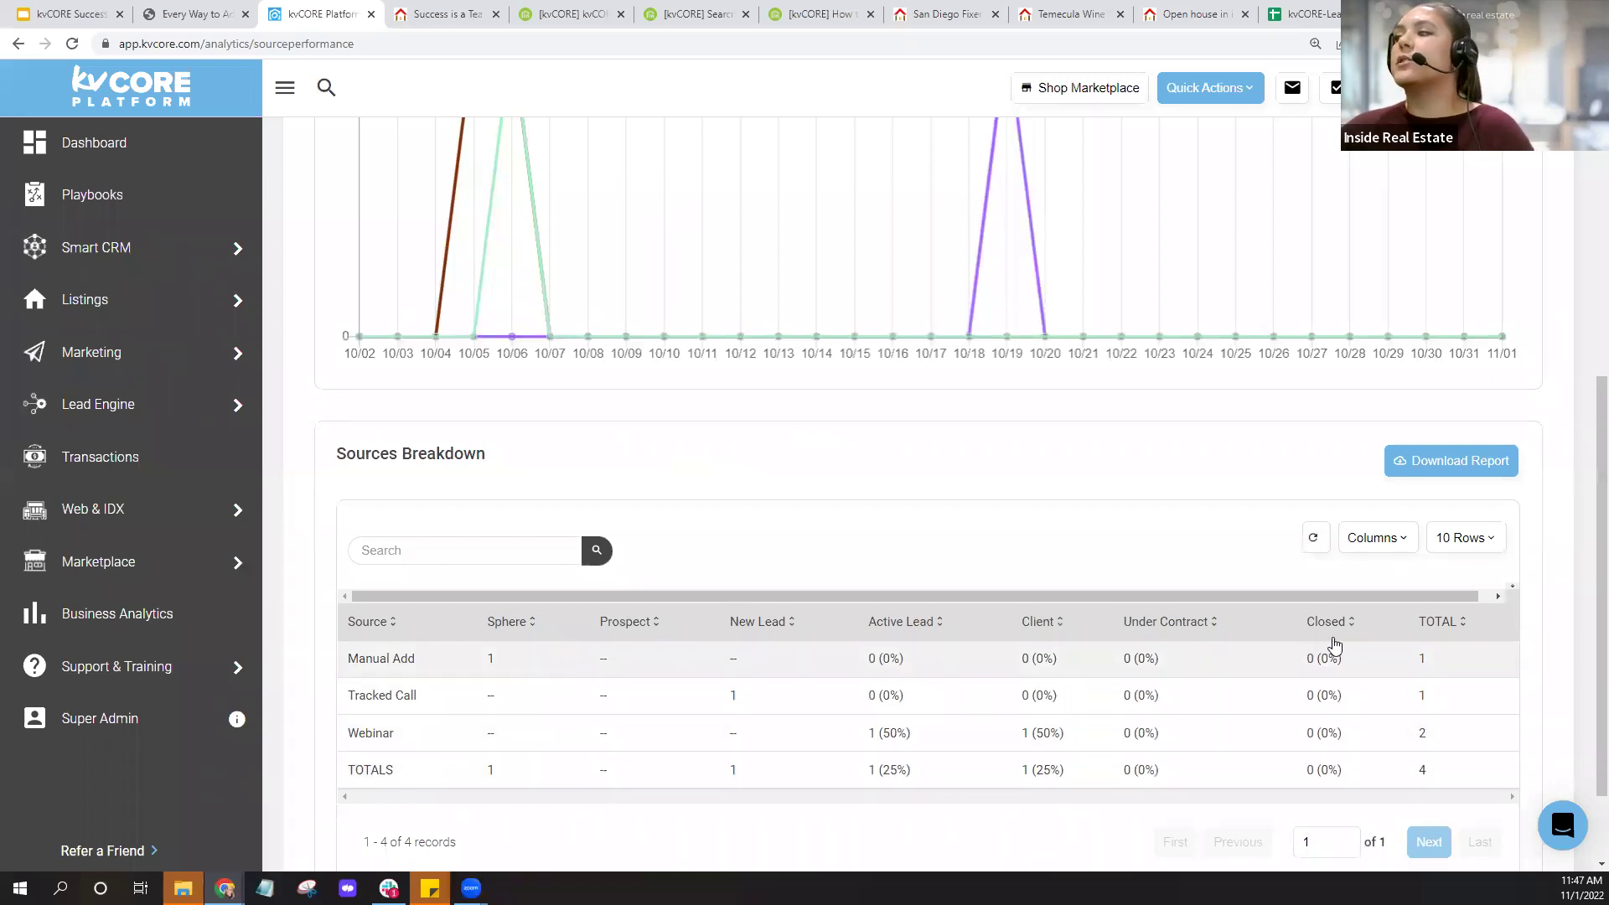
{"action": "scroll", "coordinate": [919, 593], "scroll_direction": "up", "scroll_amount": 7}
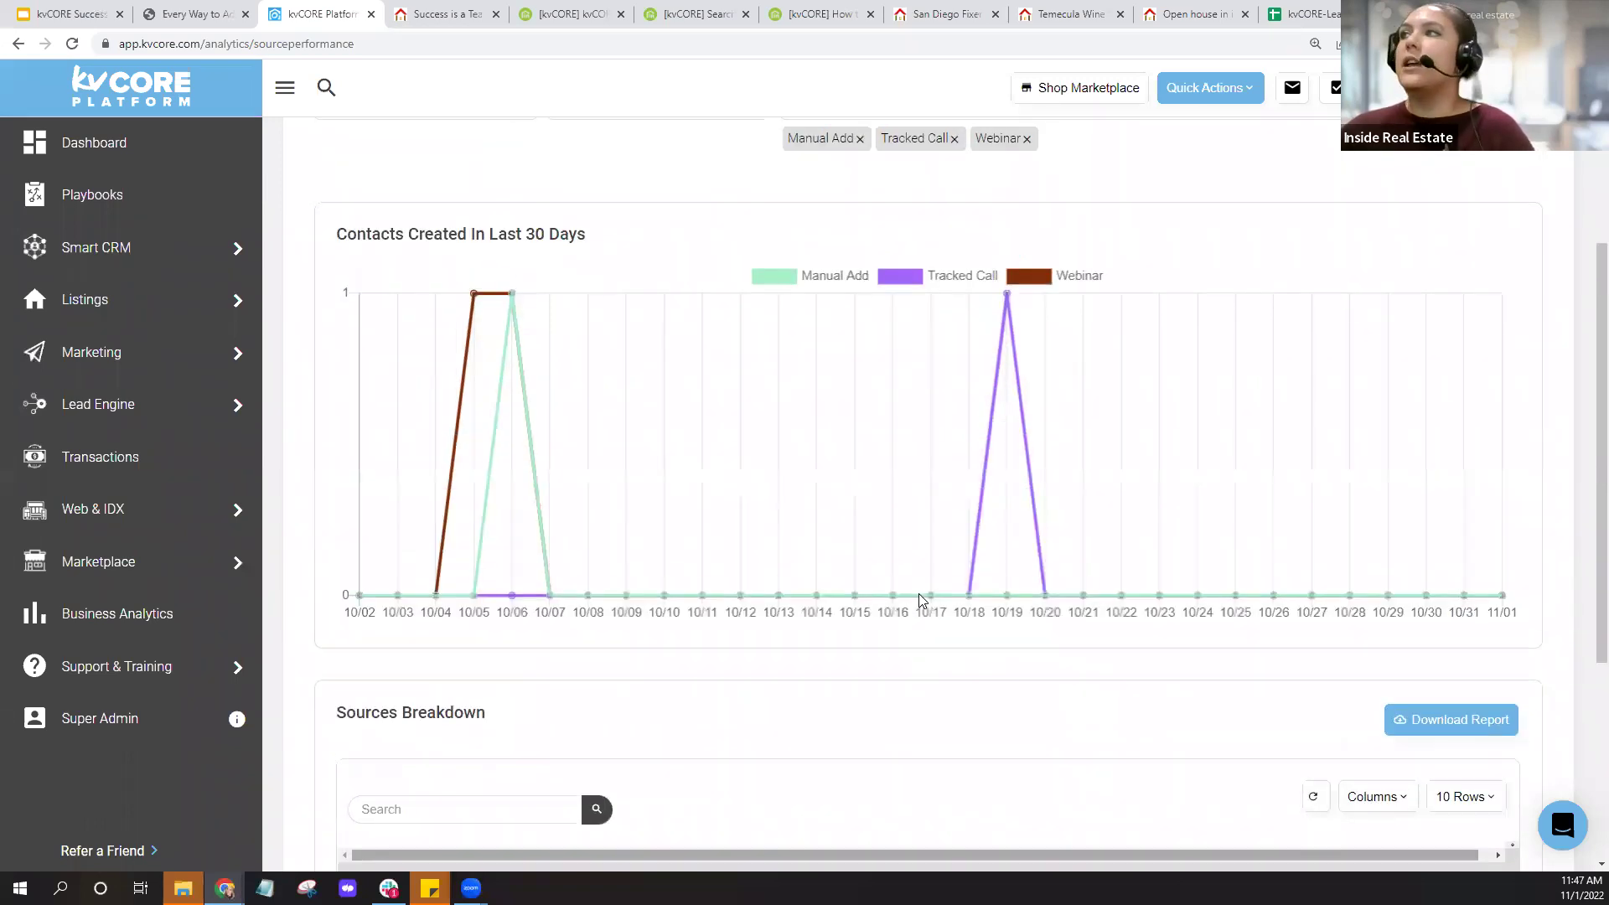
{"action": "left_click", "coordinate": [1225, 335]}
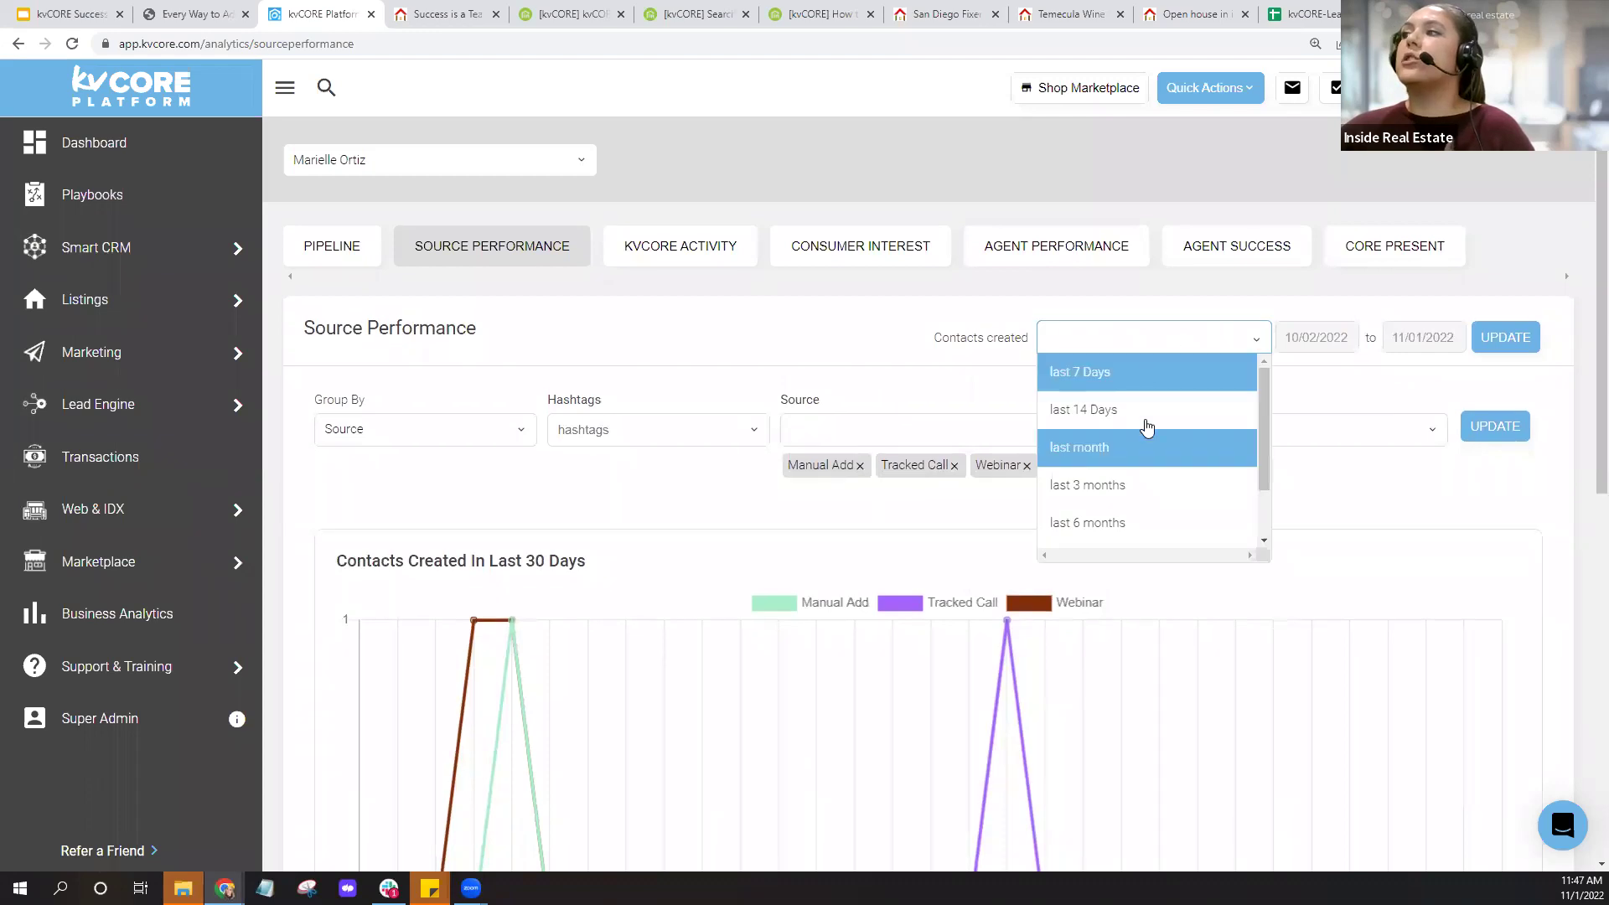
{"action": "scroll", "coordinate": [1155, 472], "scroll_direction": "down", "scroll_amount": 2}
{"action": "scroll", "coordinate": [1120, 498], "scroll_direction": "down", "scroll_amount": 1}
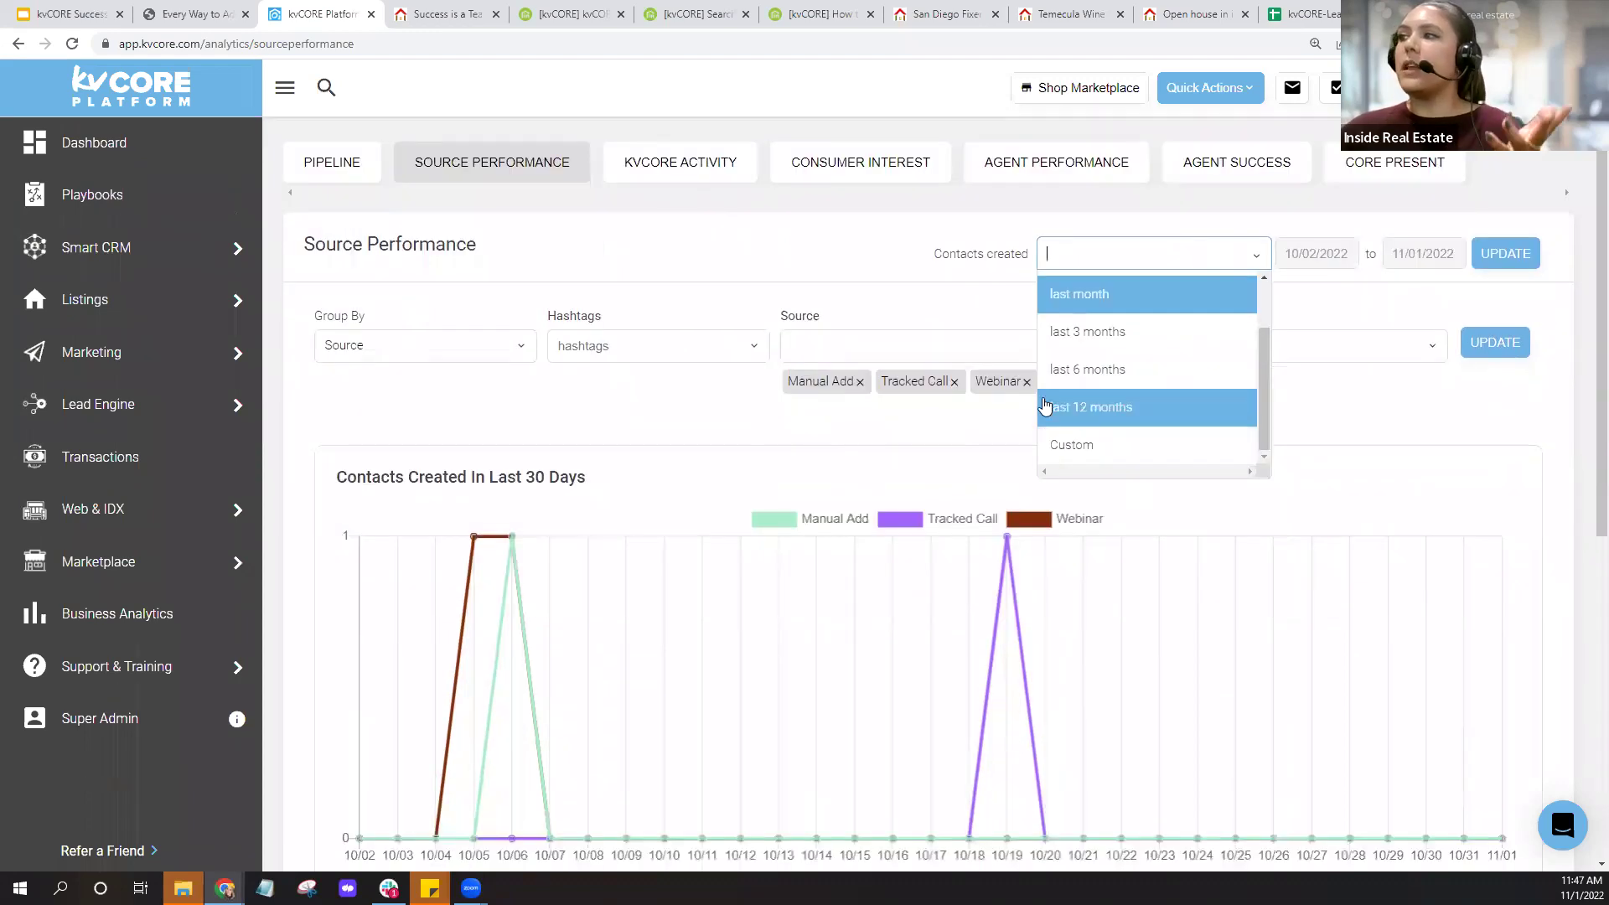
{"action": "scroll", "coordinate": [1137, 413], "scroll_direction": "up", "scroll_amount": 2}
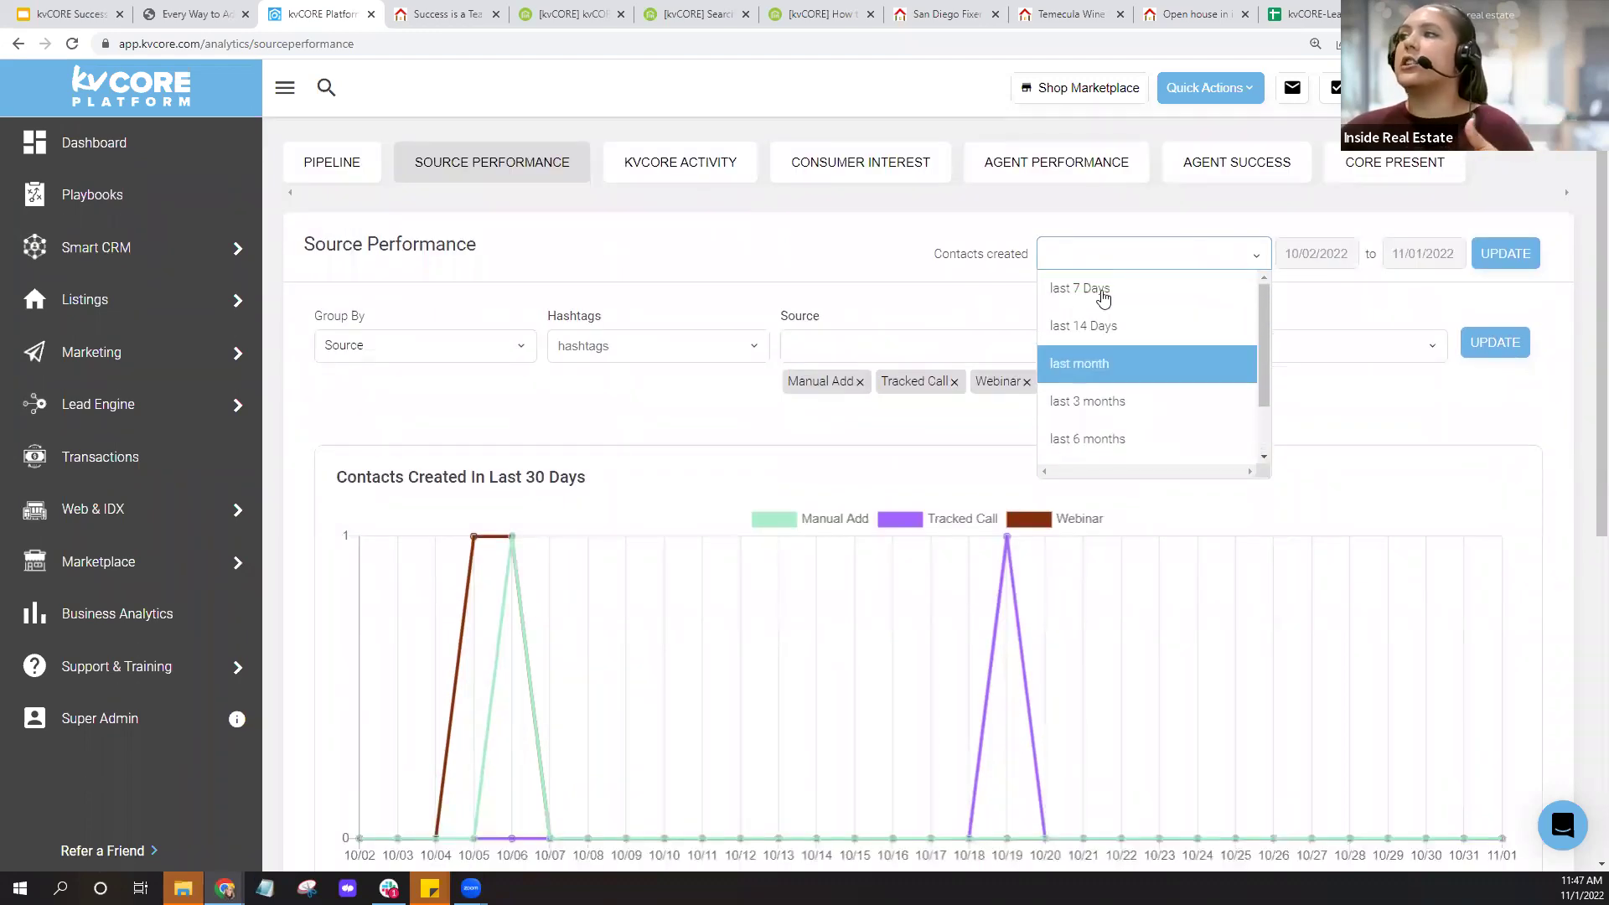
{"action": "left_click", "coordinate": [881, 245]}
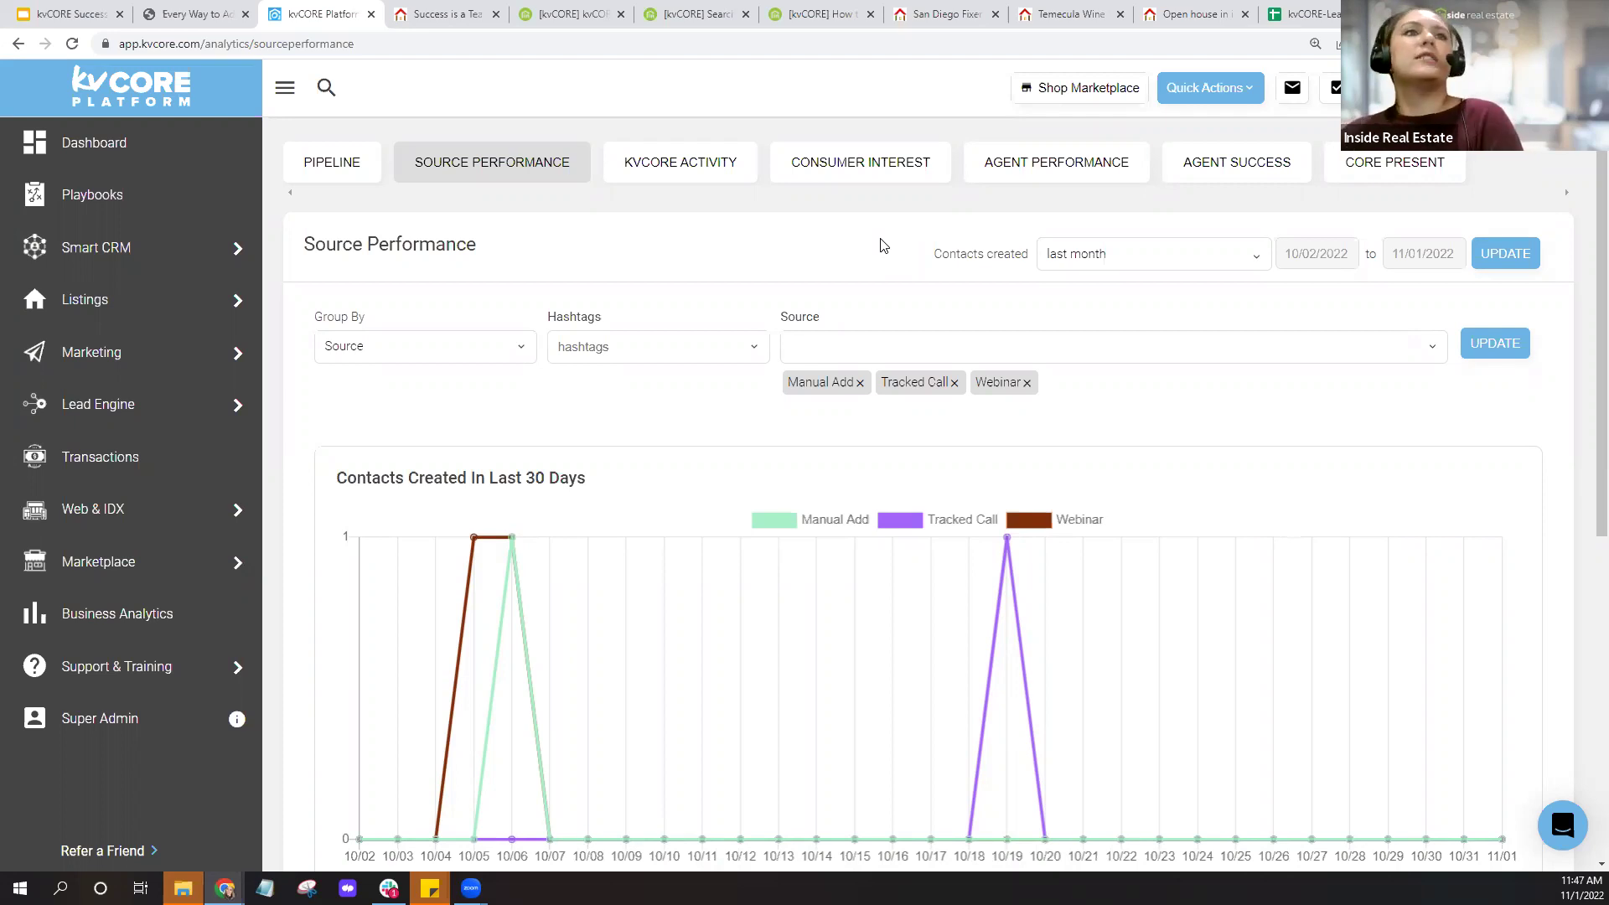
Review the Consumer Interest report's last-30-days lead generation and top properties panels.
{"action": "left_click", "coordinate": [882, 177]}
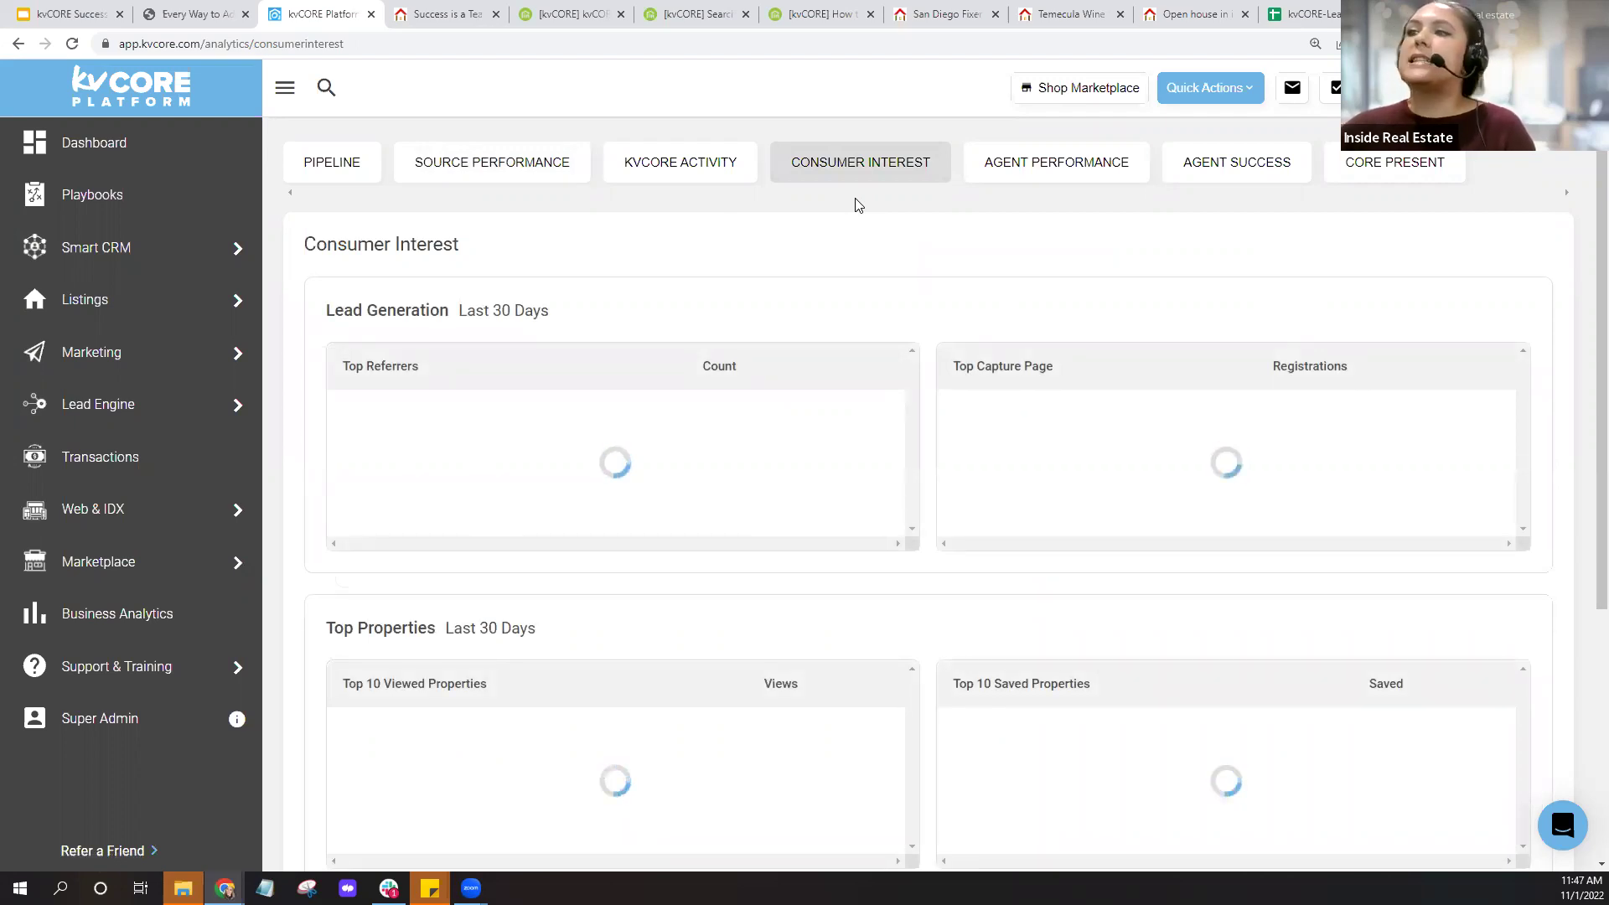
{"action": "scroll", "coordinate": [846, 369], "scroll_direction": "down", "scroll_amount": 1}
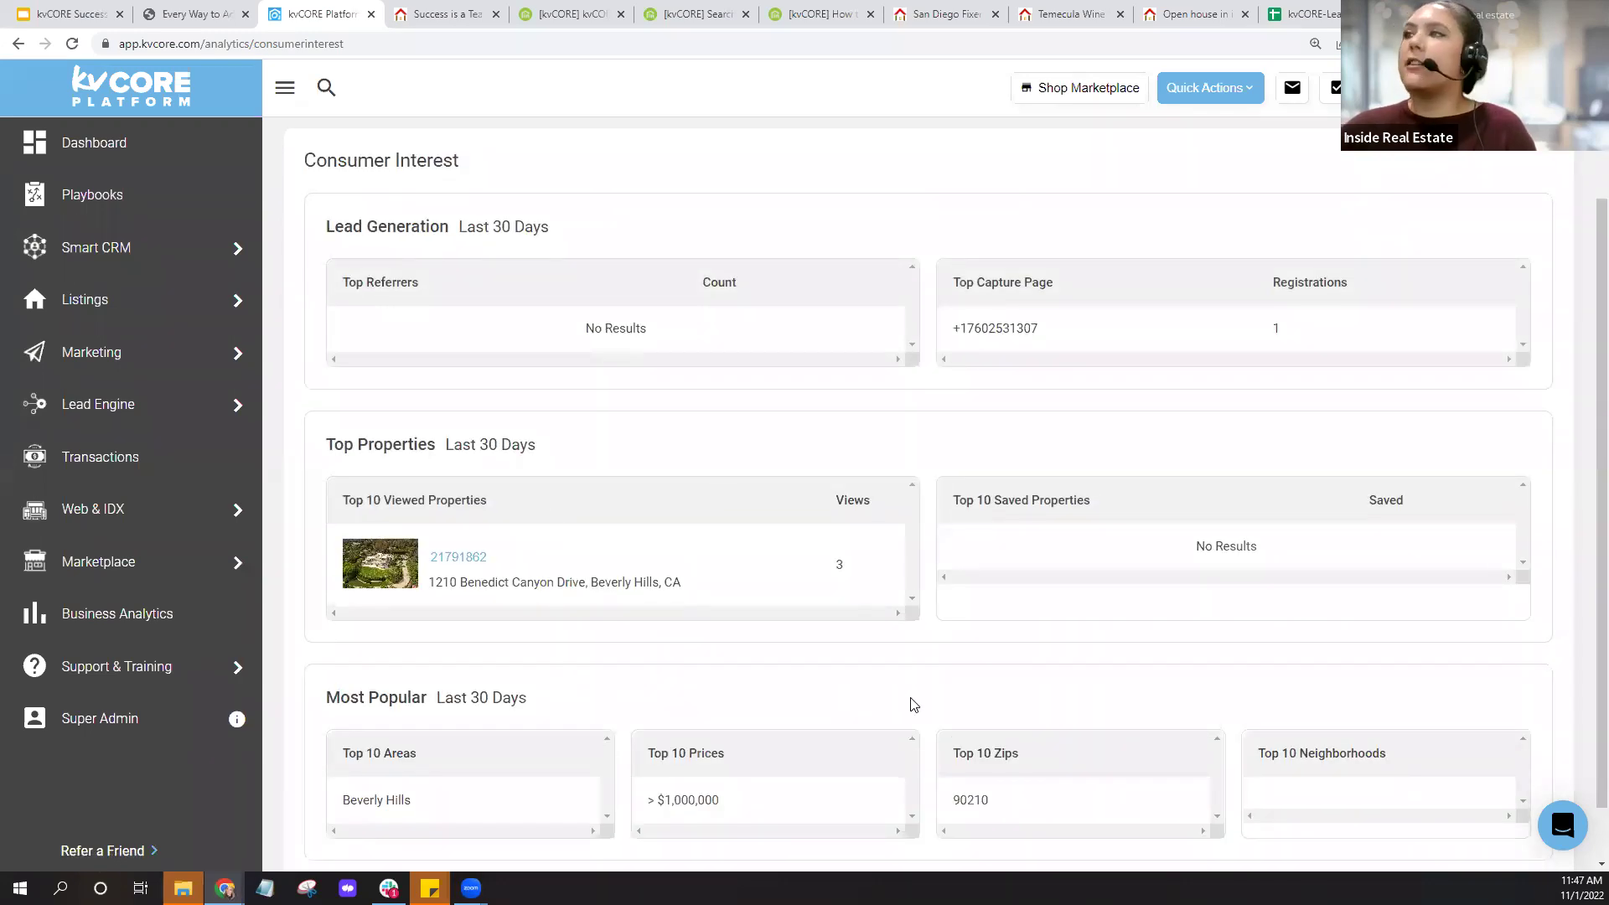
{"action": "scroll", "coordinate": [788, 428], "scroll_direction": "up", "scroll_amount": 2}
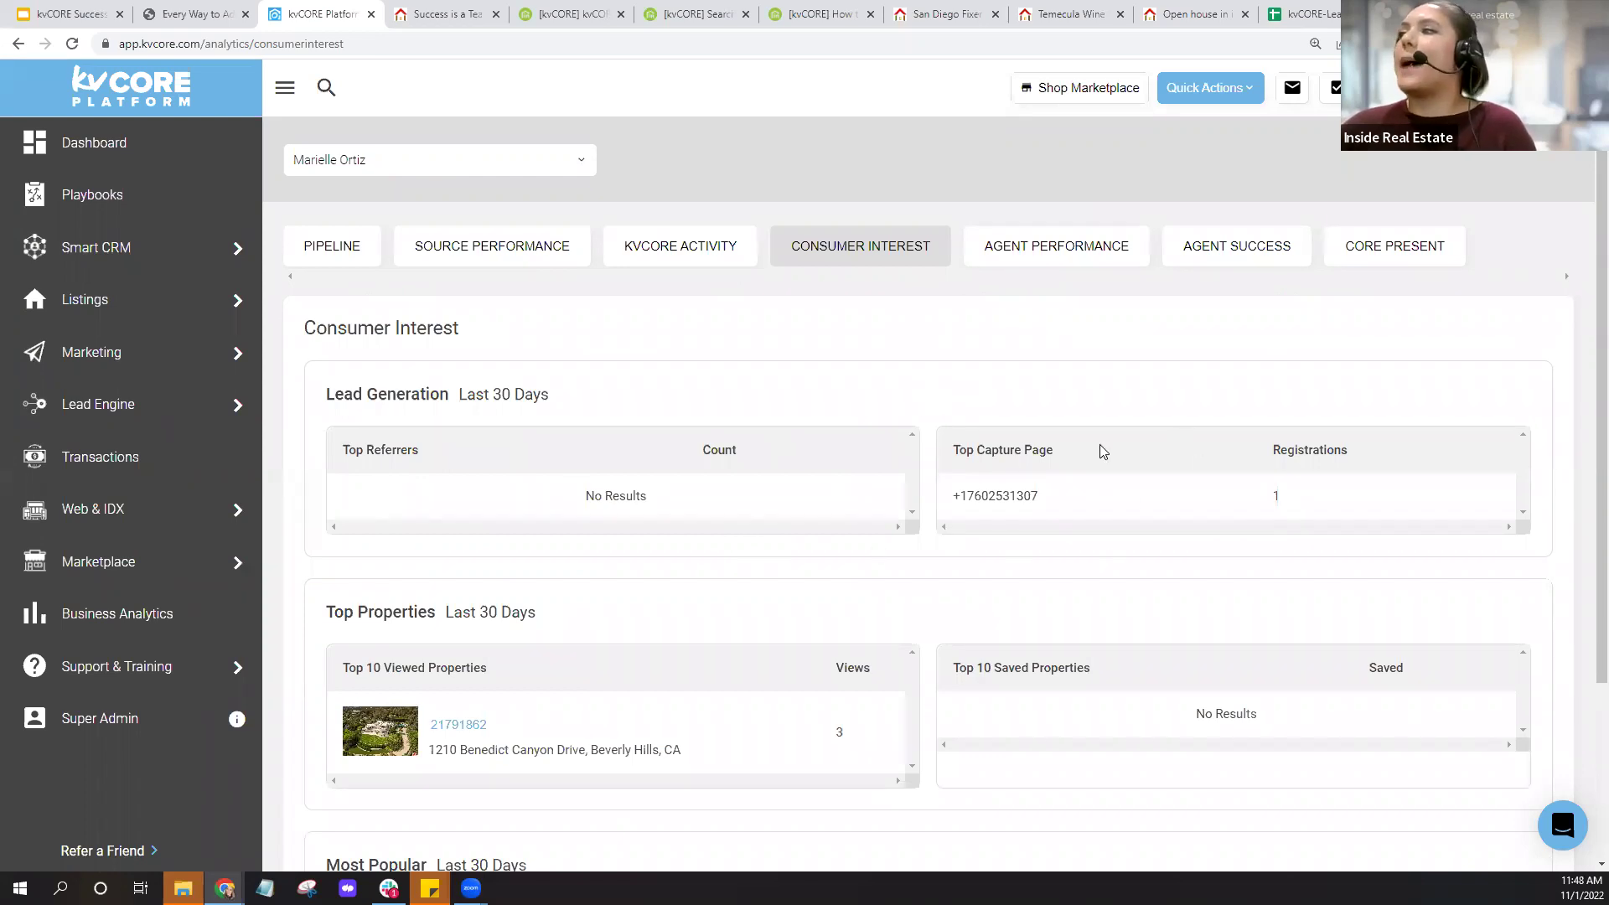
Review the kvCORE Activity report's Unengaged Leads: No Search Alerts, Unsubscribed, No Campaigns, No Market Reports.
{"action": "left_click", "coordinate": [700, 263]}
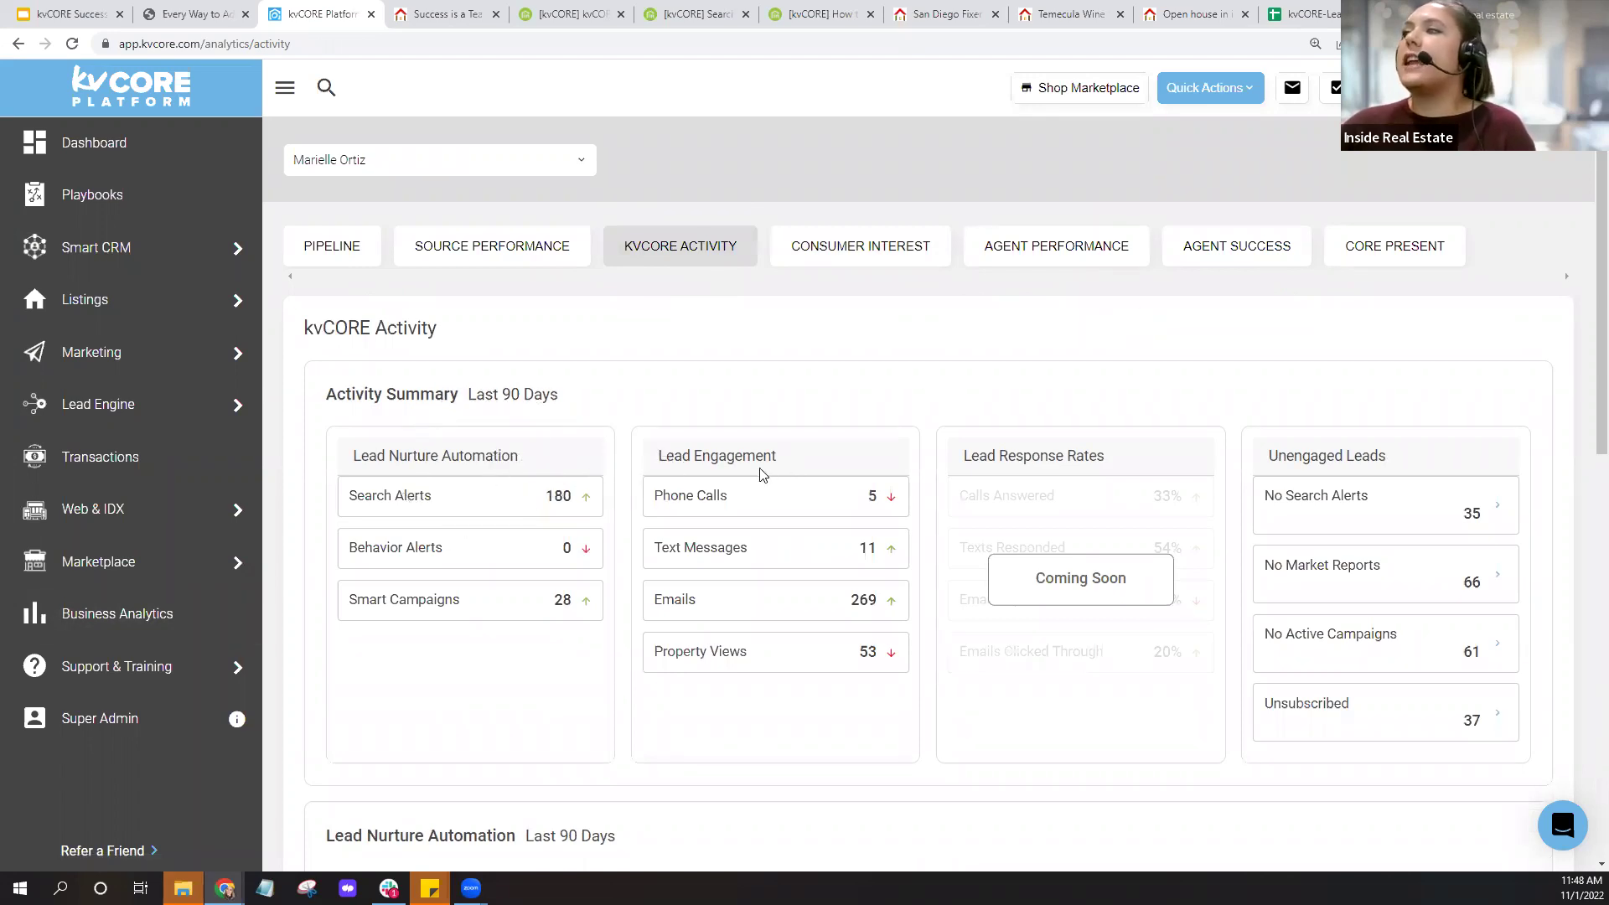
{"action": "scroll", "coordinate": [1146, 381], "scroll_direction": "down", "scroll_amount": 5}
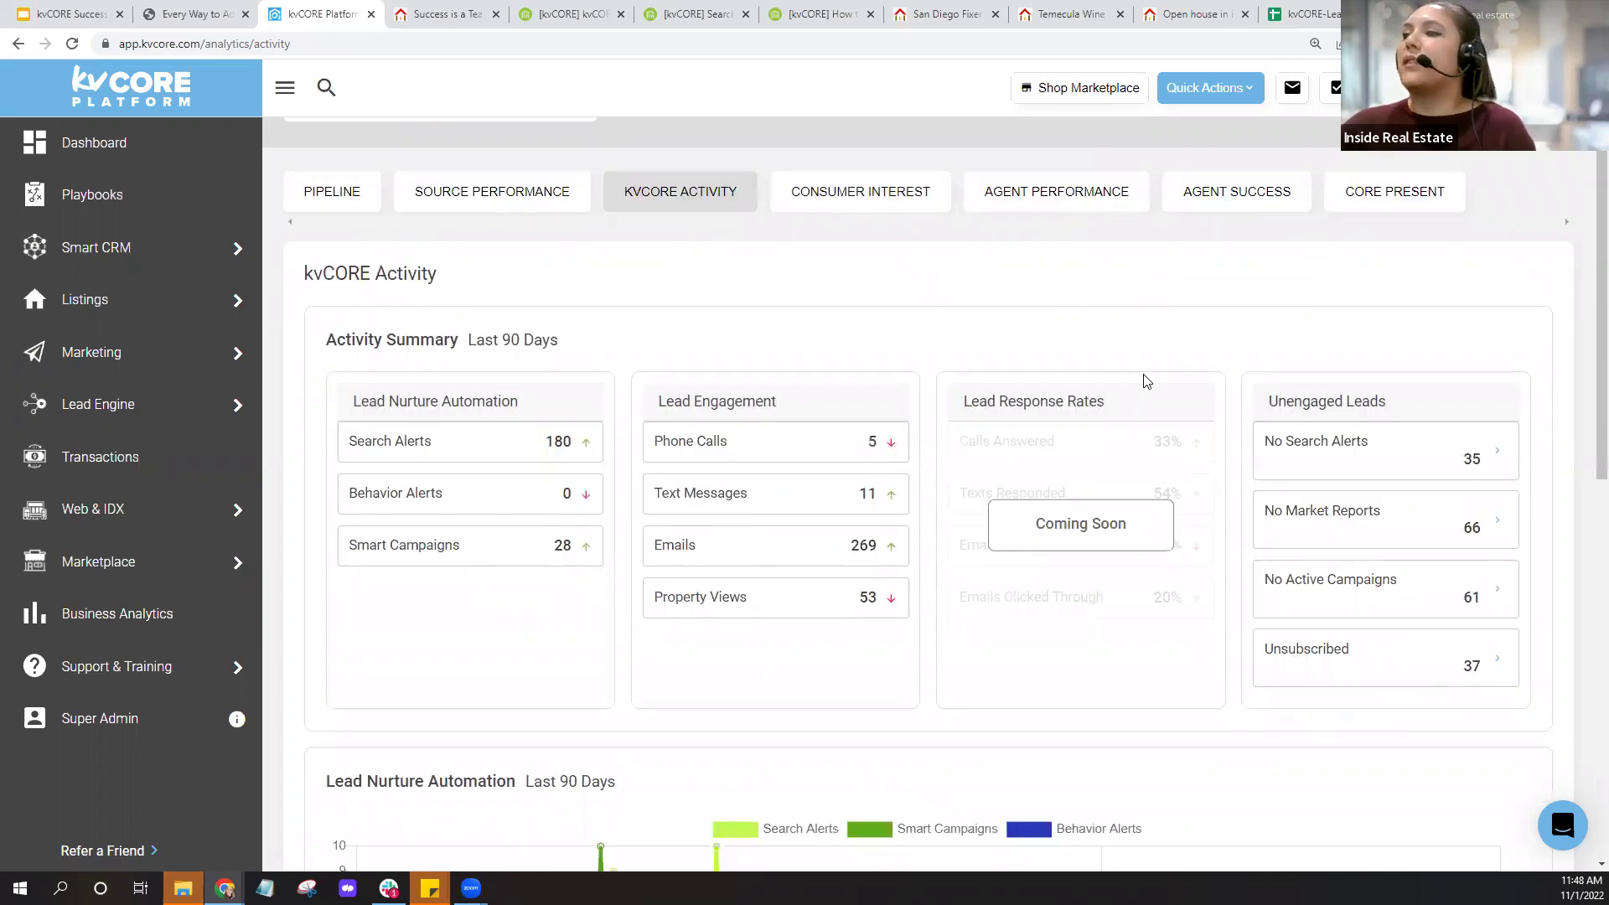
{"action": "scroll", "coordinate": [1146, 382], "scroll_direction": "up", "scroll_amount": 5}
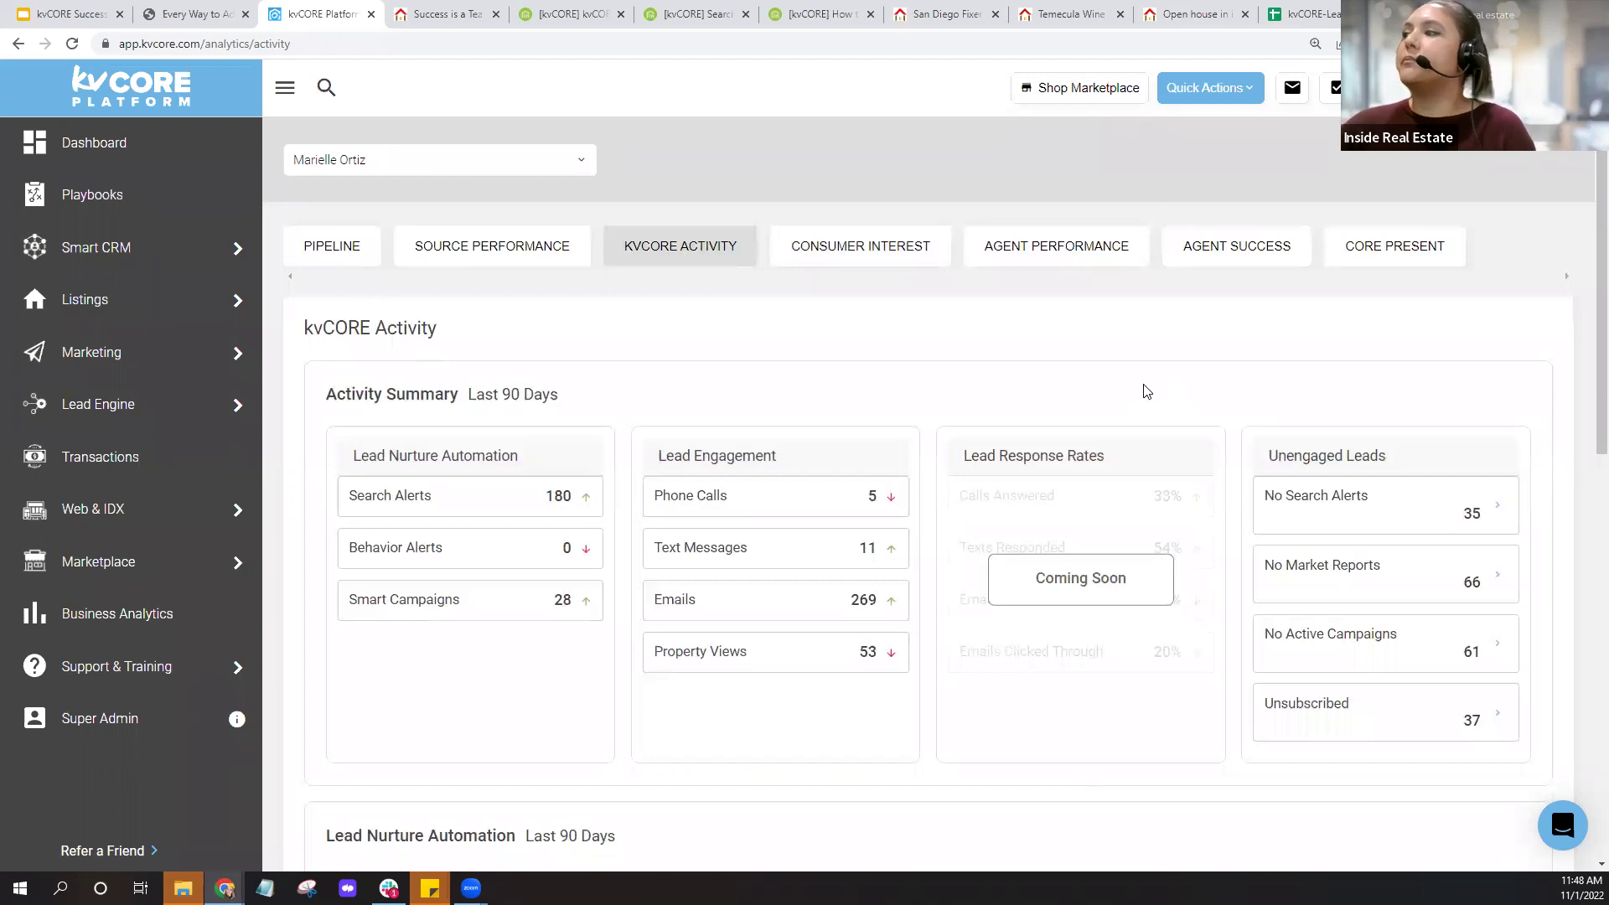
{"action": "left_click", "coordinate": [1333, 476]}
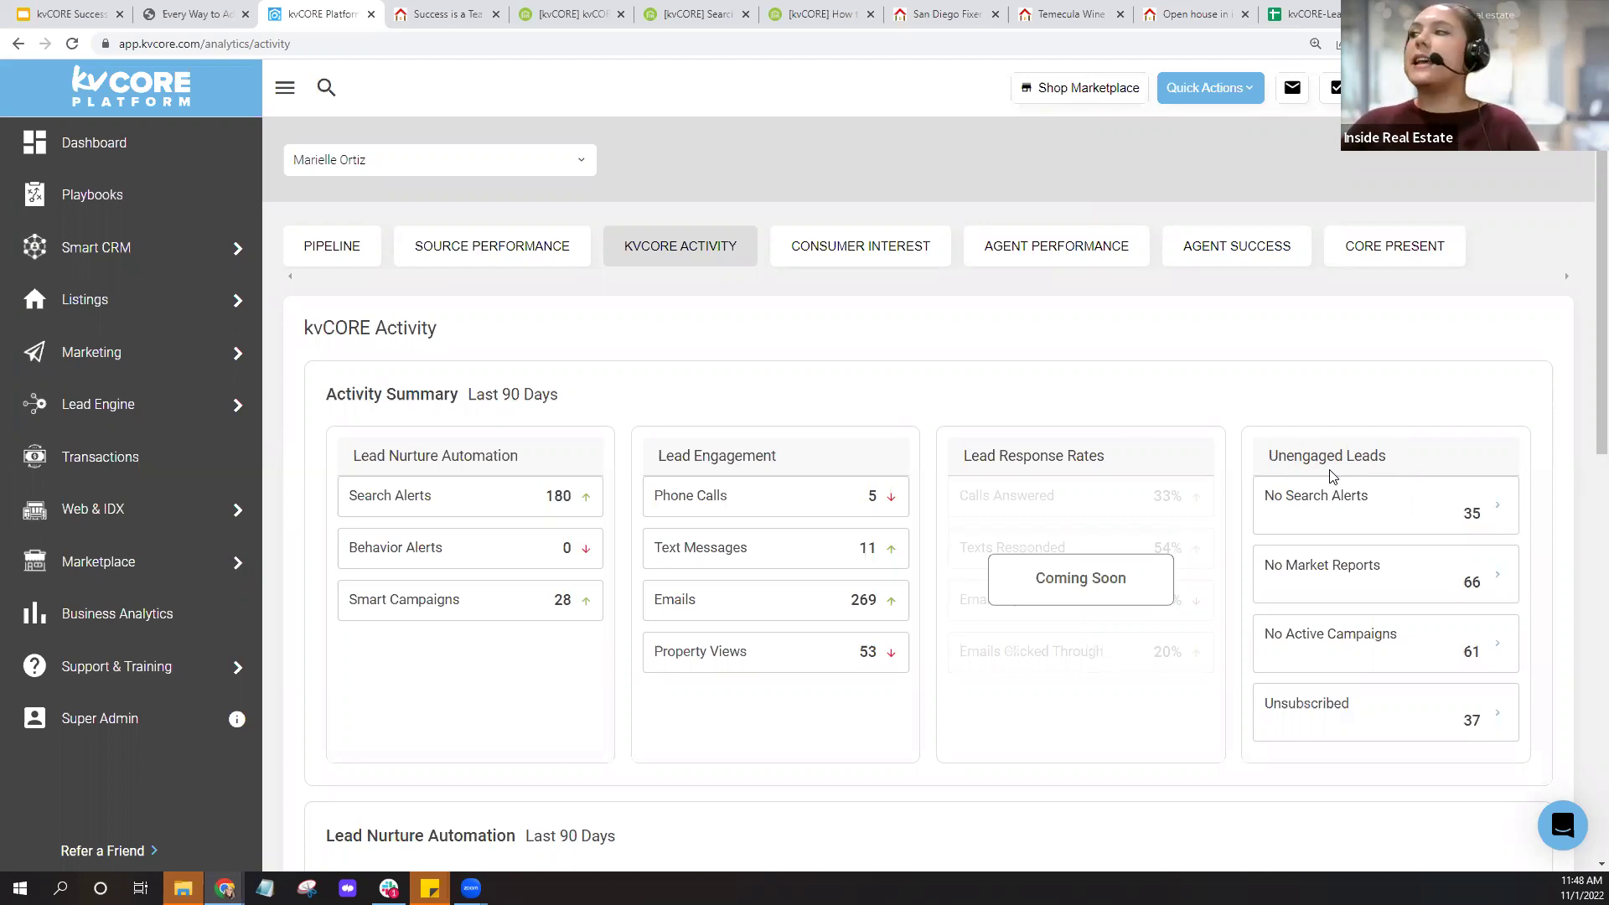
{"action": "left_click_drag", "start_coordinate": [1263, 496], "coordinate": [1387, 536]}
{"action": "left_click", "coordinate": [1388, 541]}
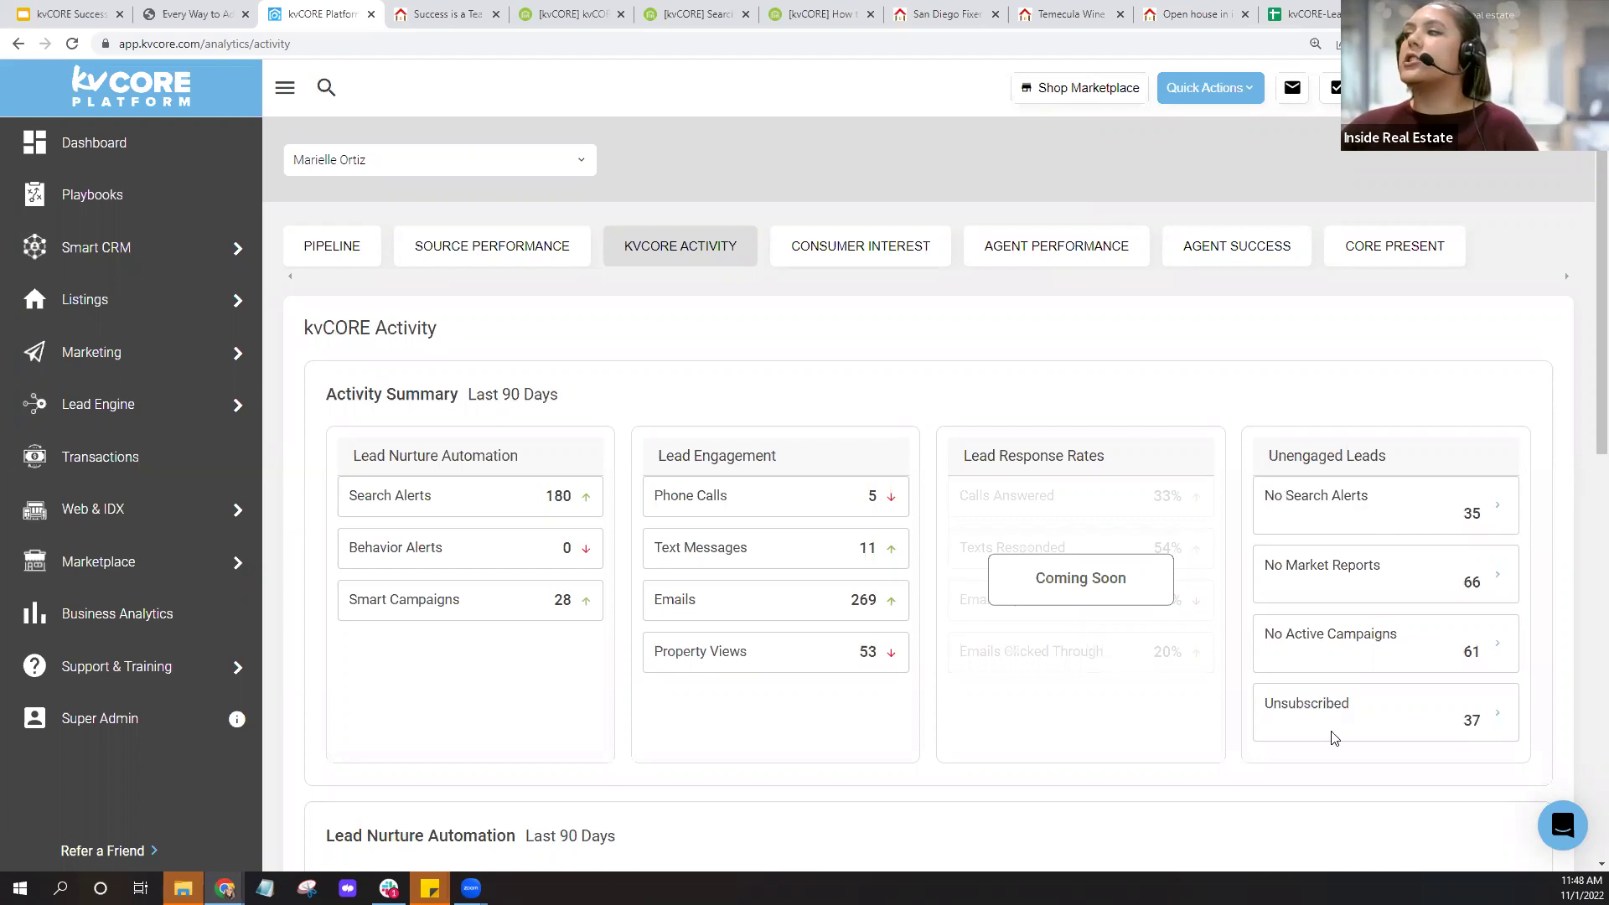
{"action": "left_click_drag", "start_coordinate": [1266, 704], "coordinate": [1372, 712]}
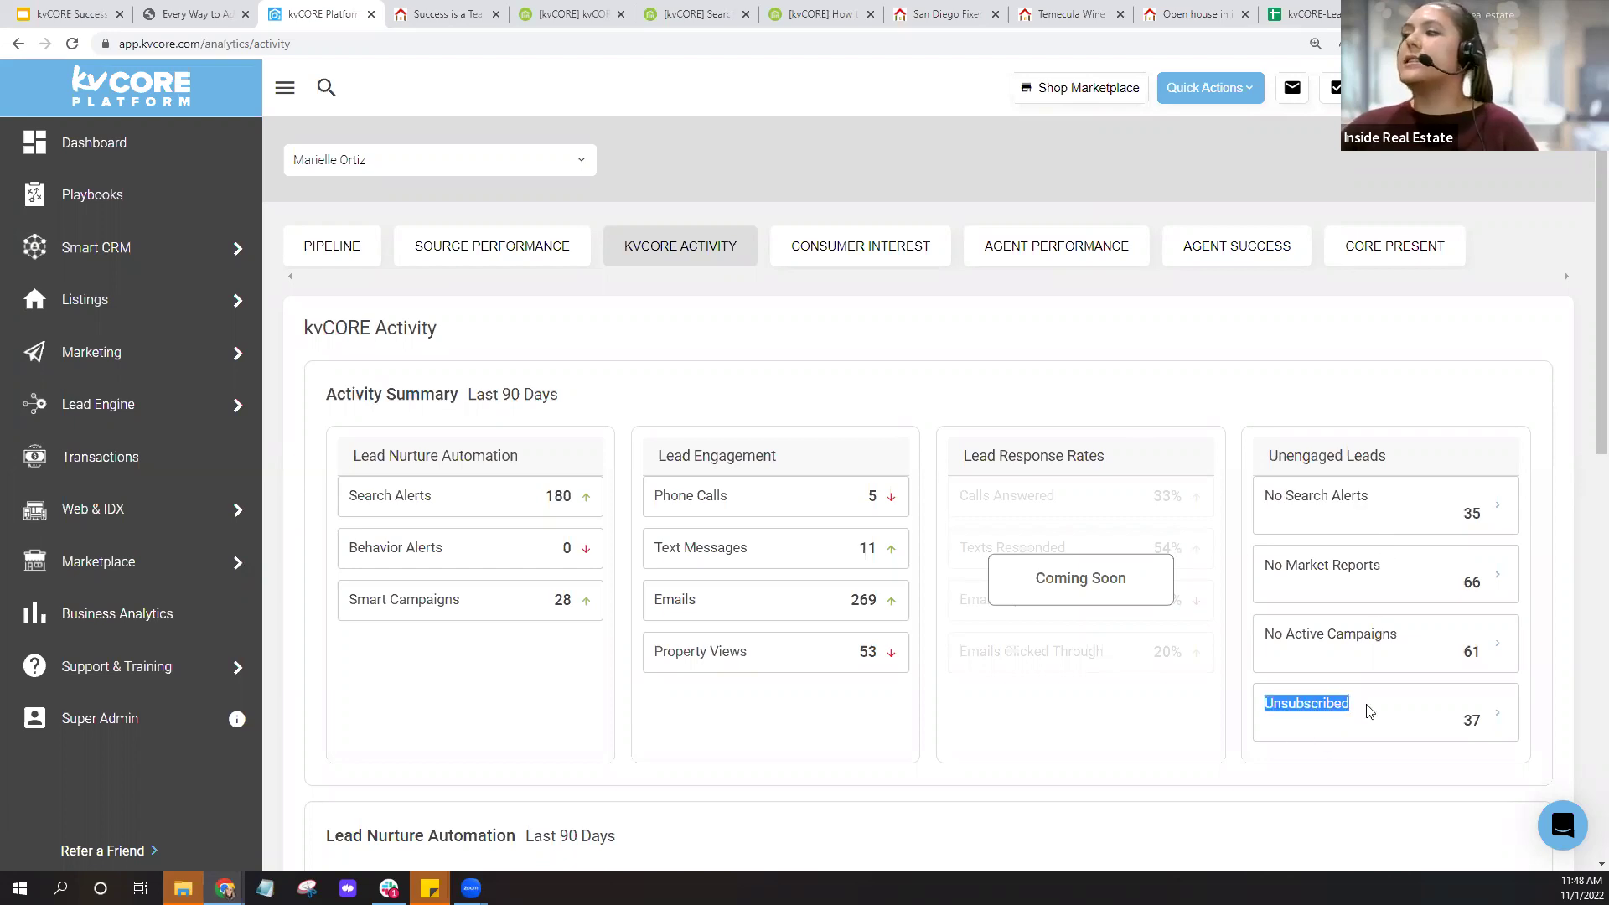
{"action": "left_click_drag", "start_coordinate": [1266, 639], "coordinate": [1415, 673]}
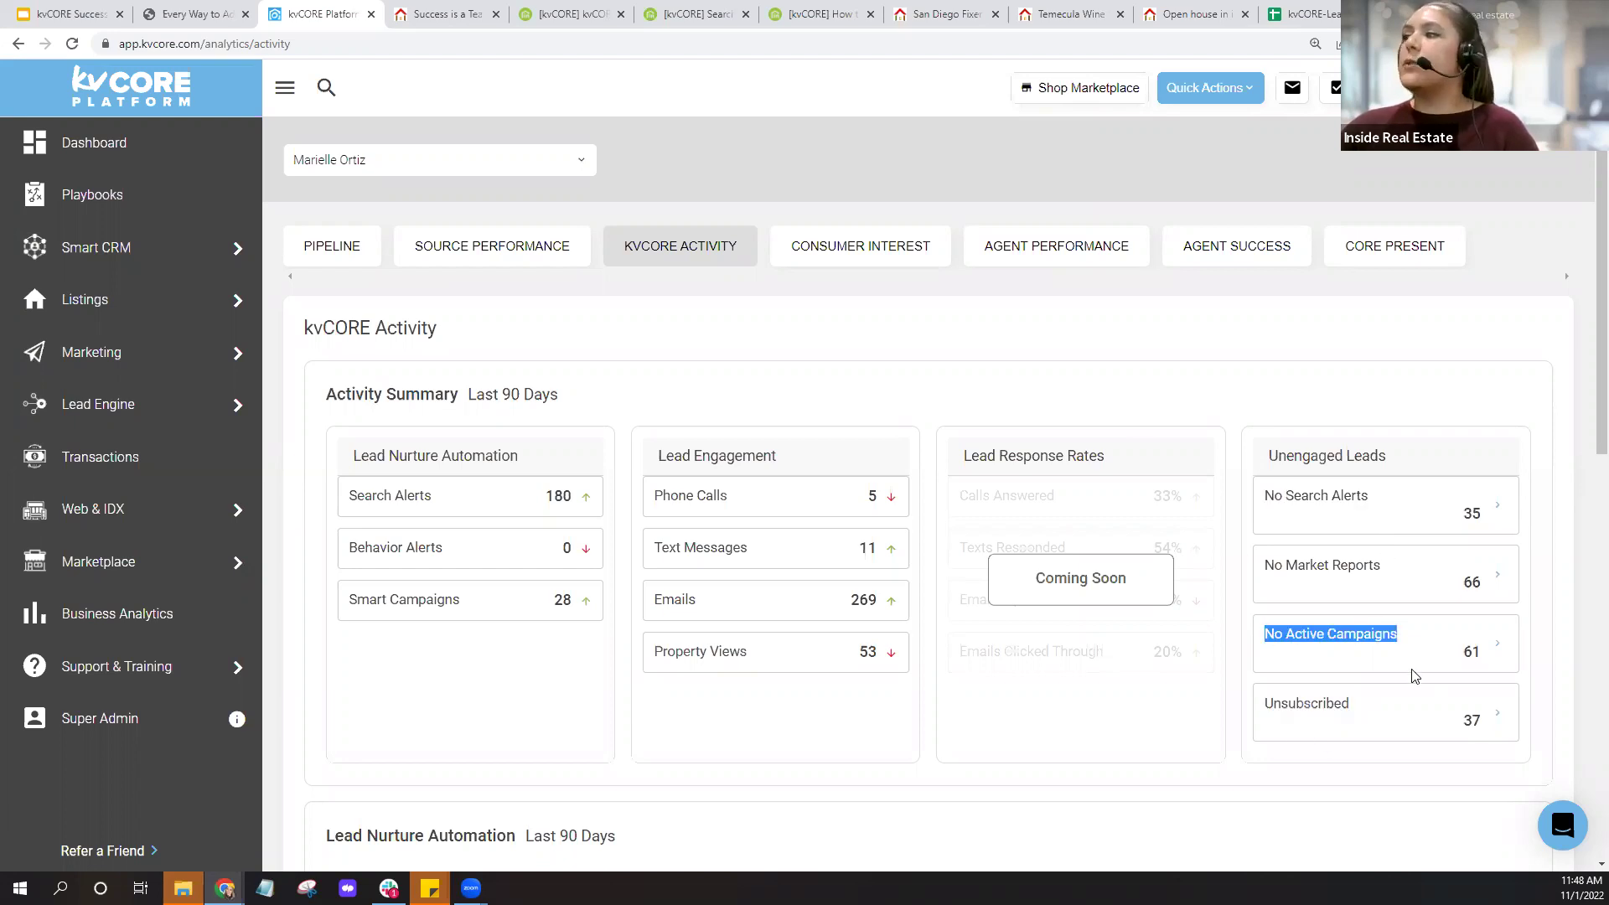
{"action": "left_click_drag", "start_coordinate": [1268, 564], "coordinate": [1398, 603]}
{"action": "left_click", "coordinate": [1374, 591]}
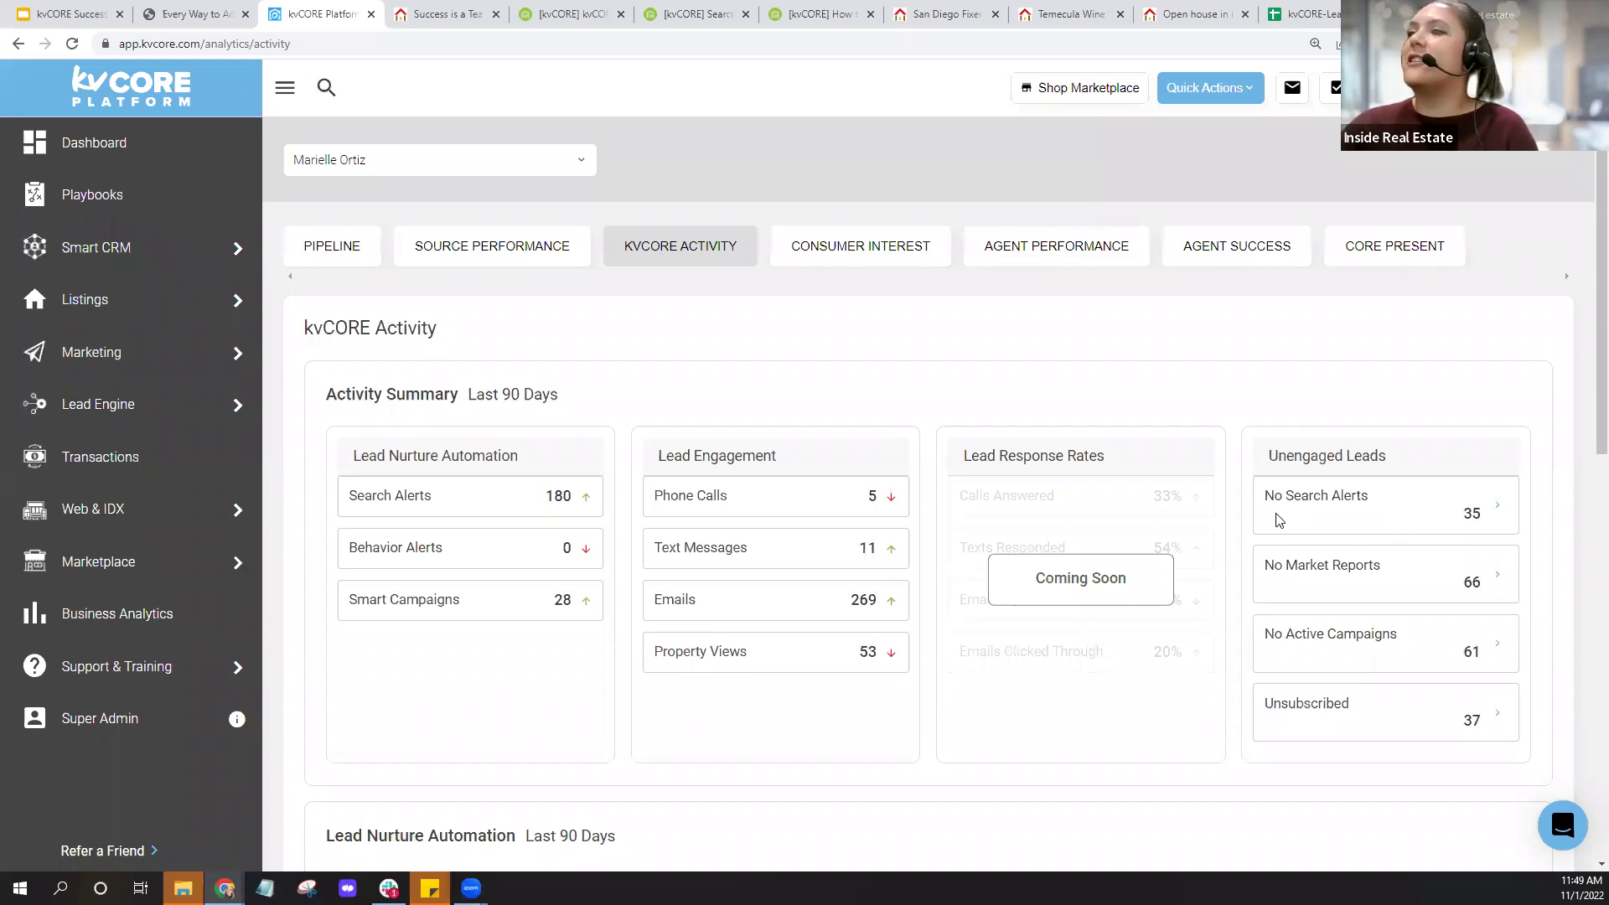
Open the list of 35 unengaged leads with no search alerts.
{"action": "left_click_drag", "start_coordinate": [1261, 496], "coordinate": [1388, 514]}
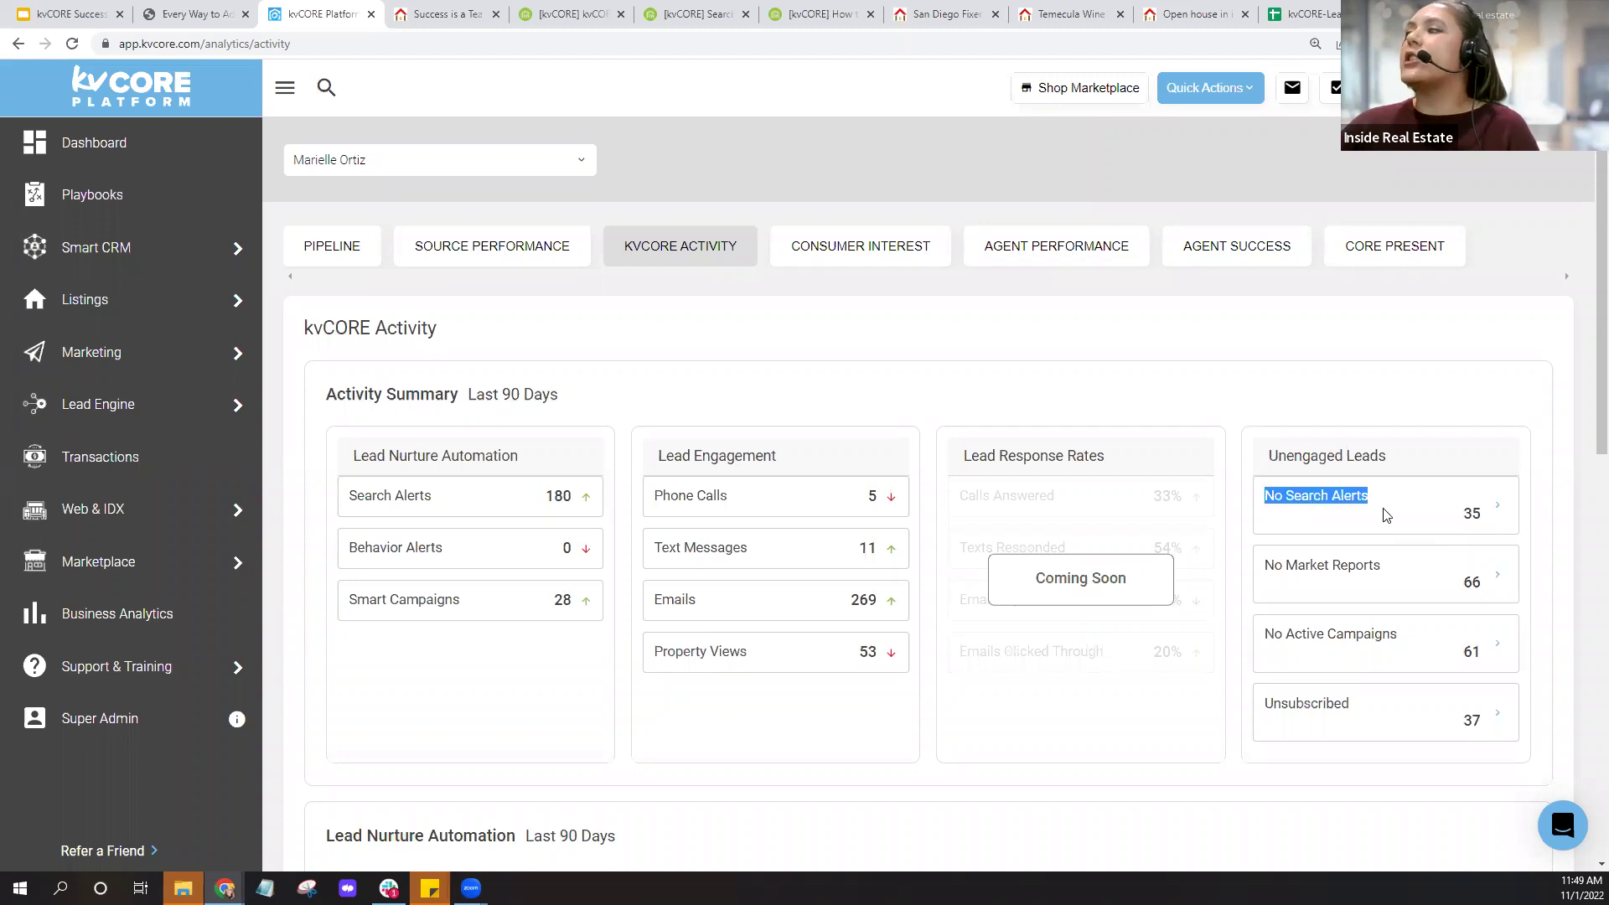
{"action": "left_click", "coordinate": [1387, 515]}
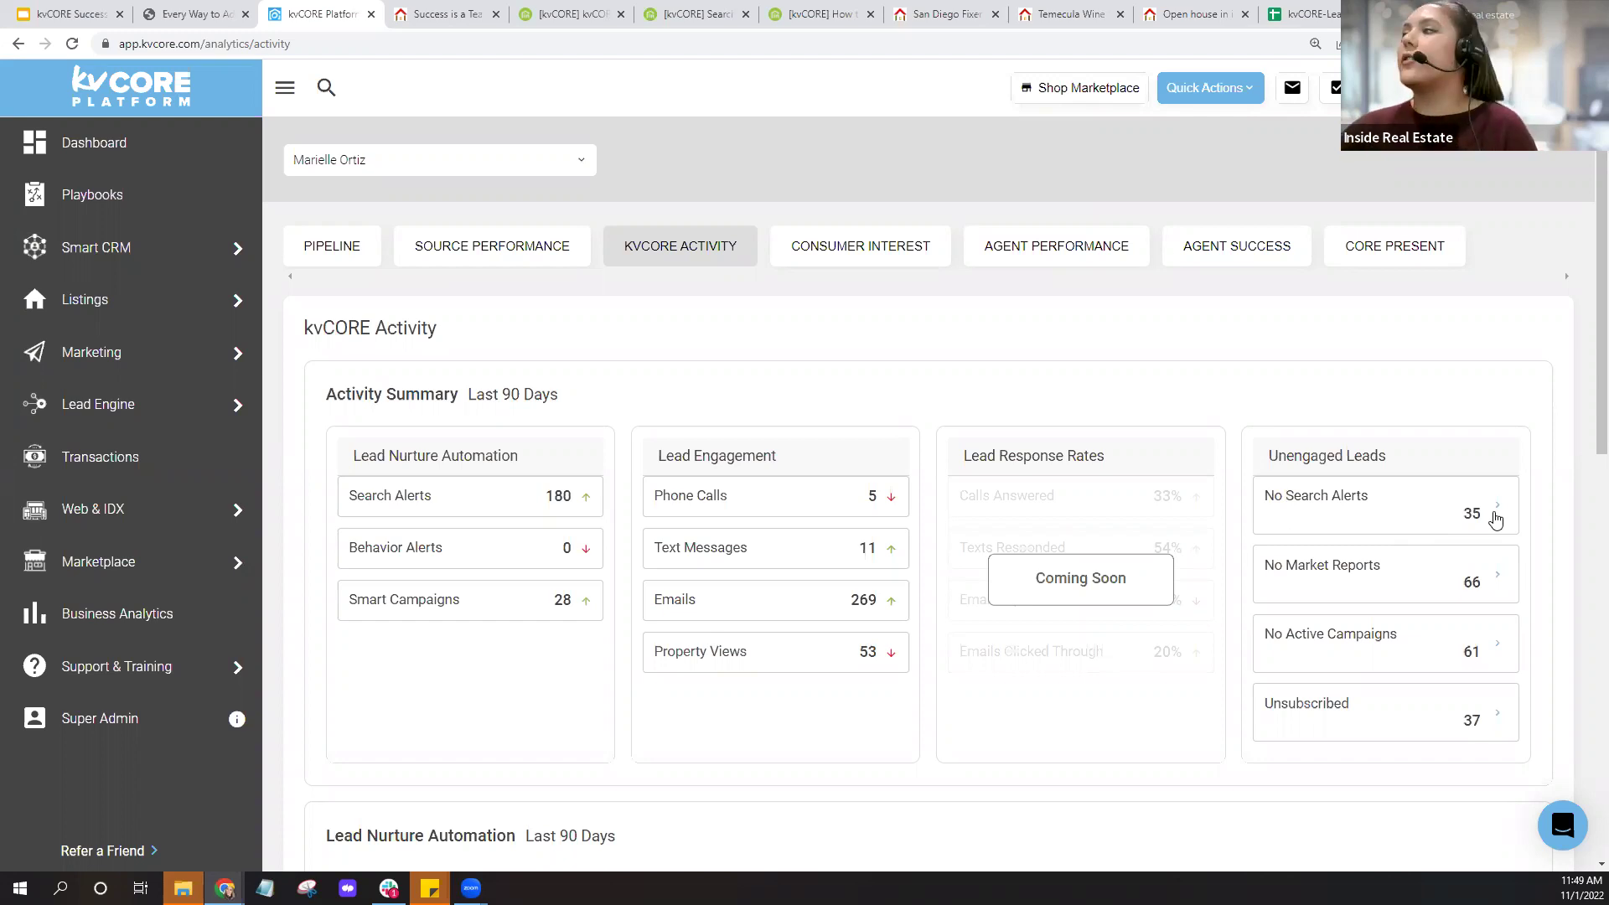
{"action": "left_click", "coordinate": [1498, 515]}
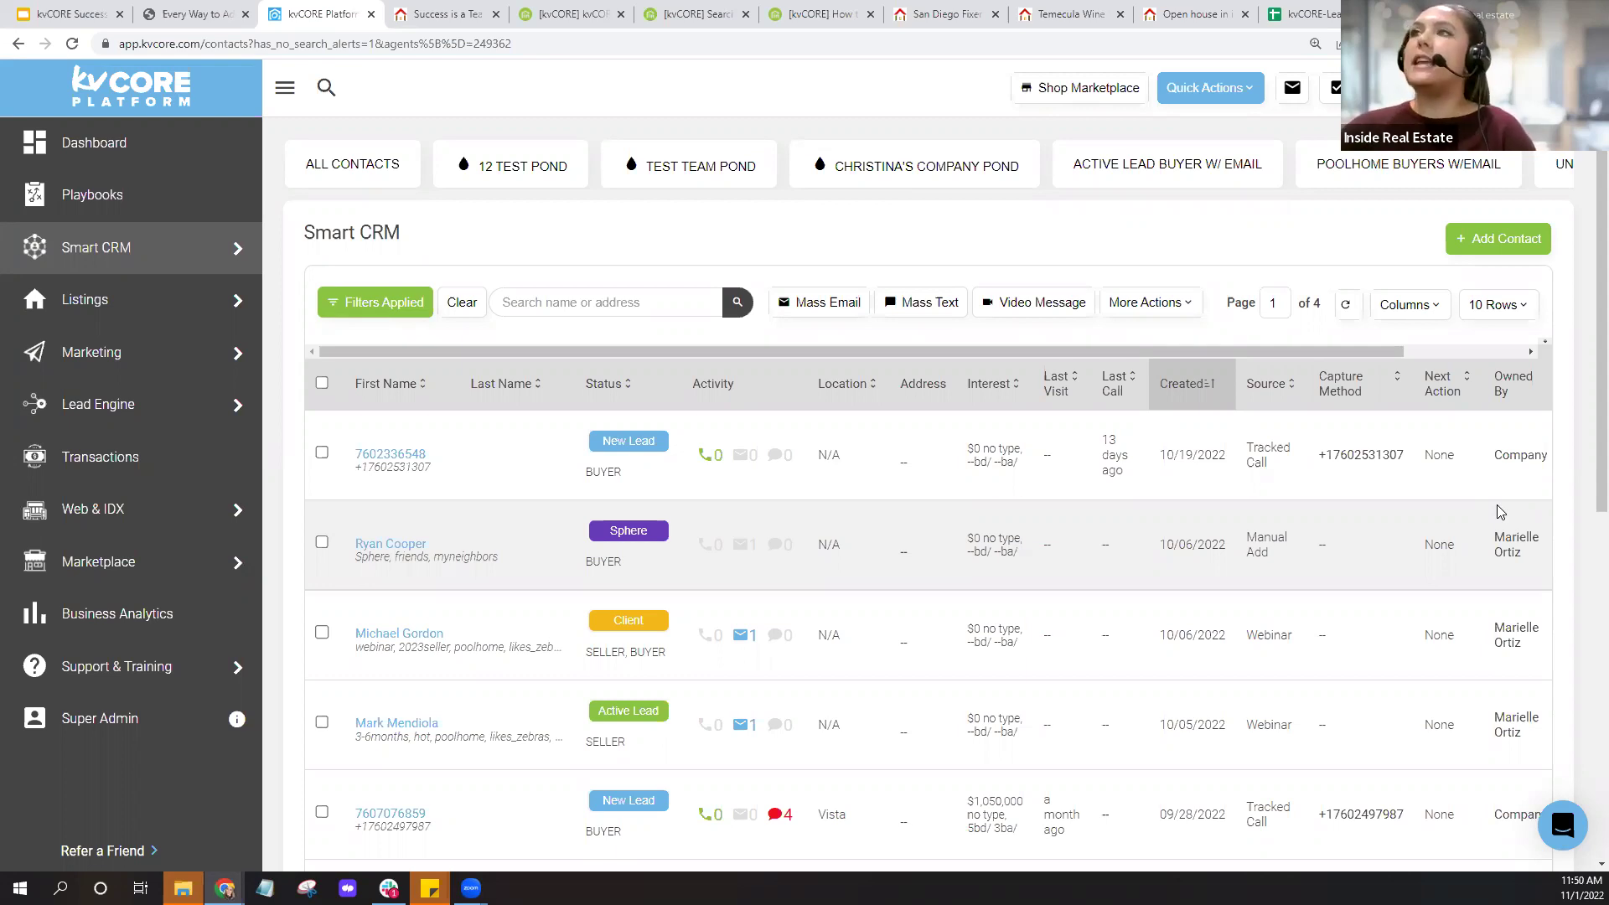
Switch to the agent's IDX website once the no-search-alerts list has loaded.
{"action": "left_click", "coordinate": [453, 24]}
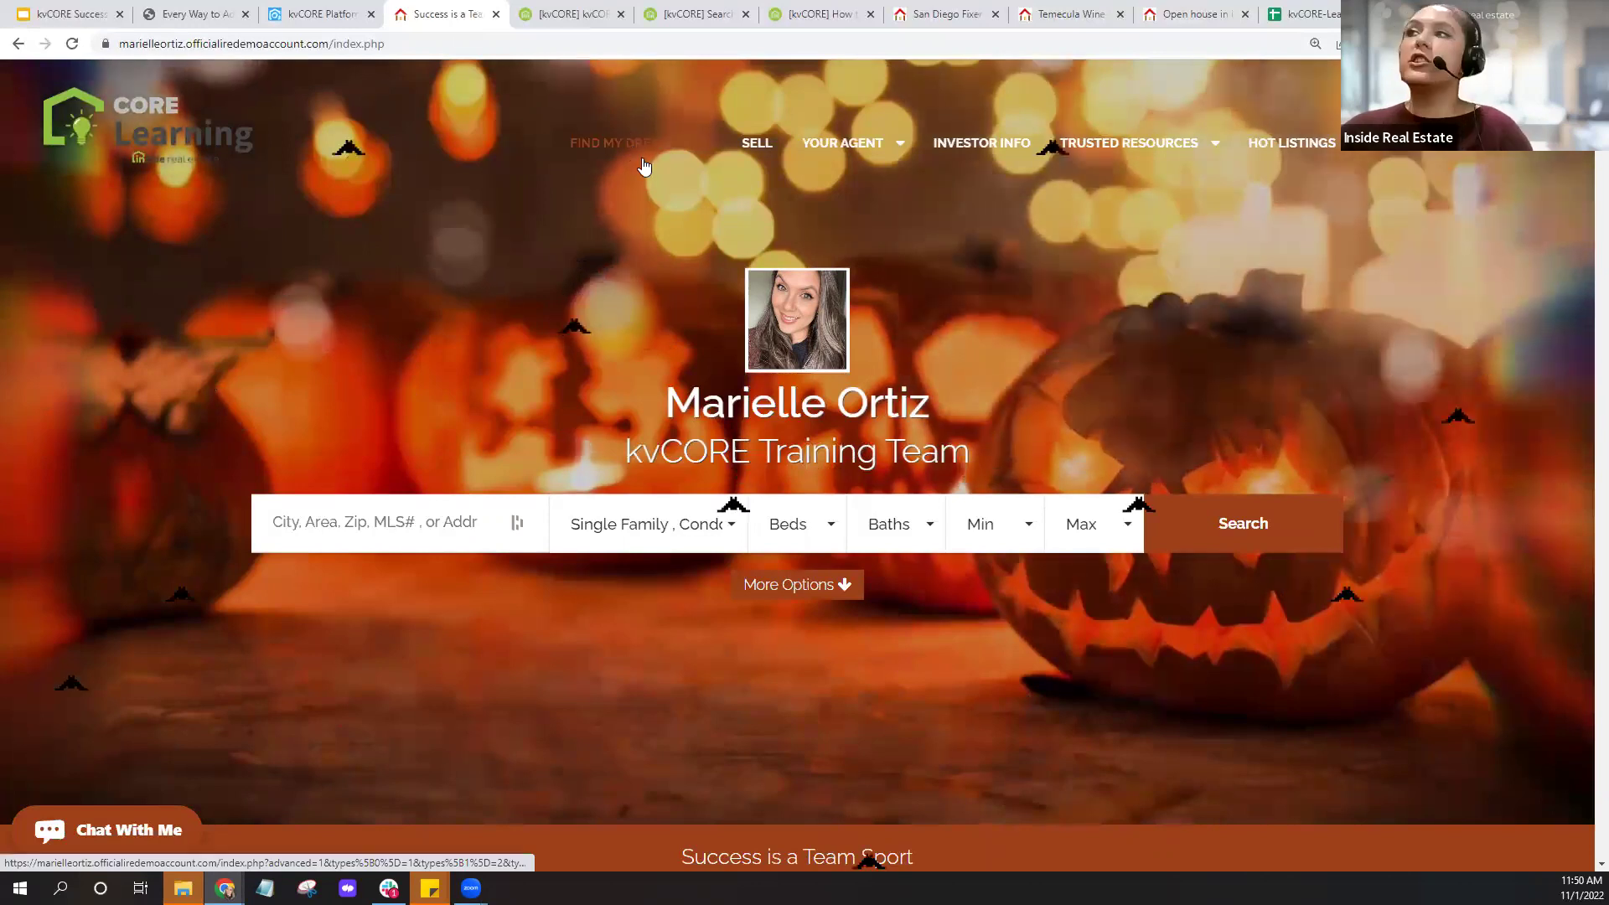
Open the IDX home search and zoom the map into San Diego, ready to draw an area.
{"action": "left_click", "coordinate": [643, 165]}
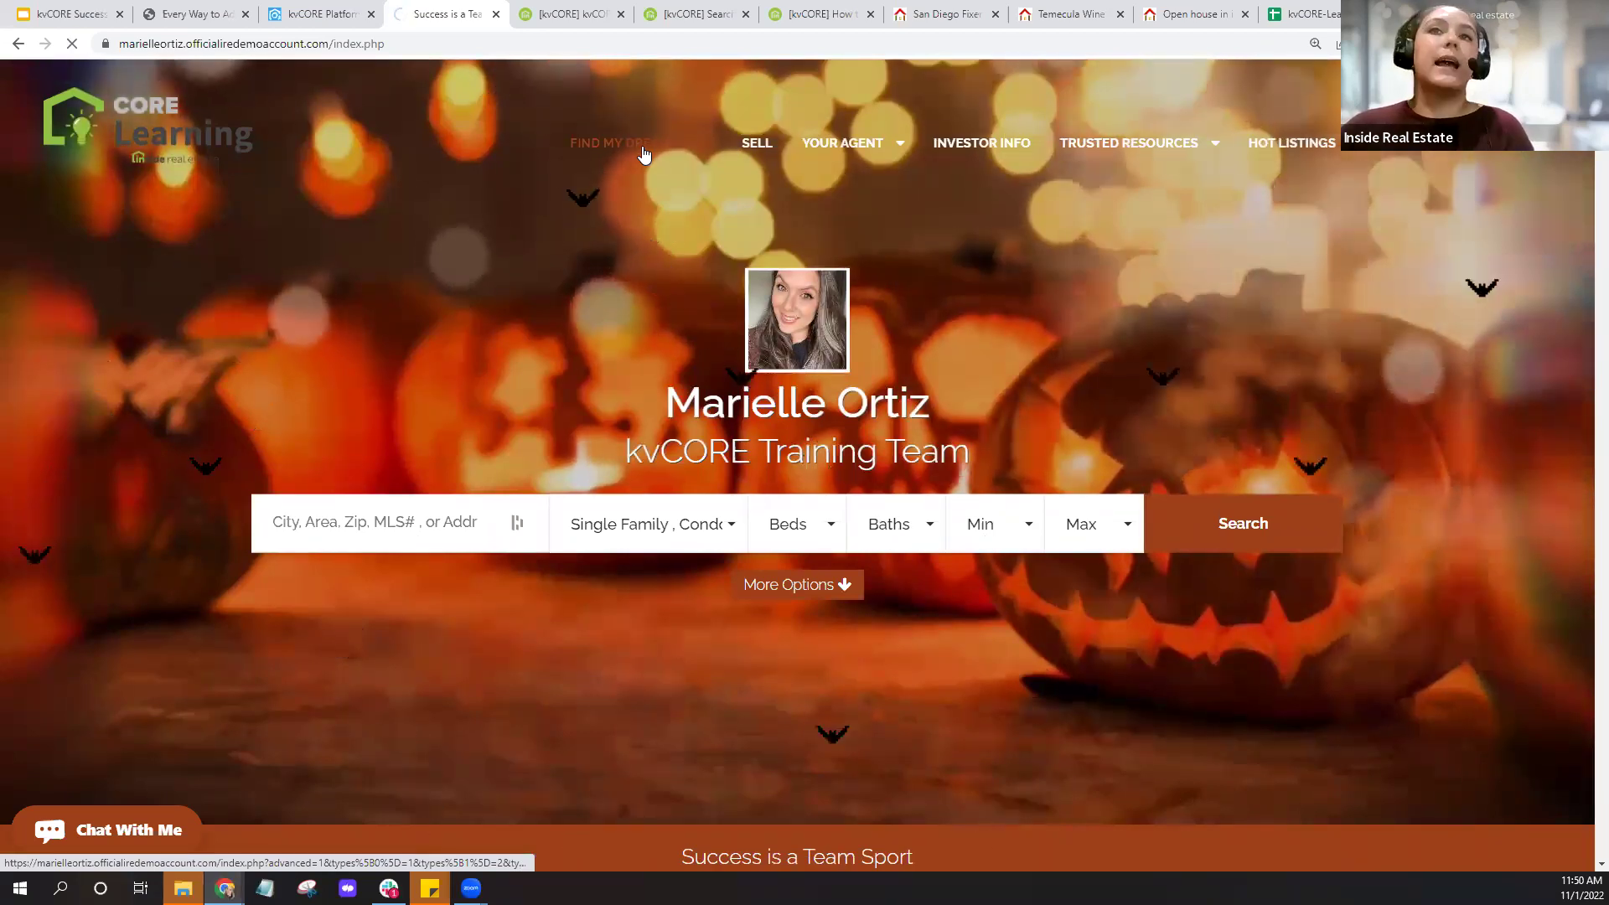
{"action": "left_click", "coordinate": [643, 154]}
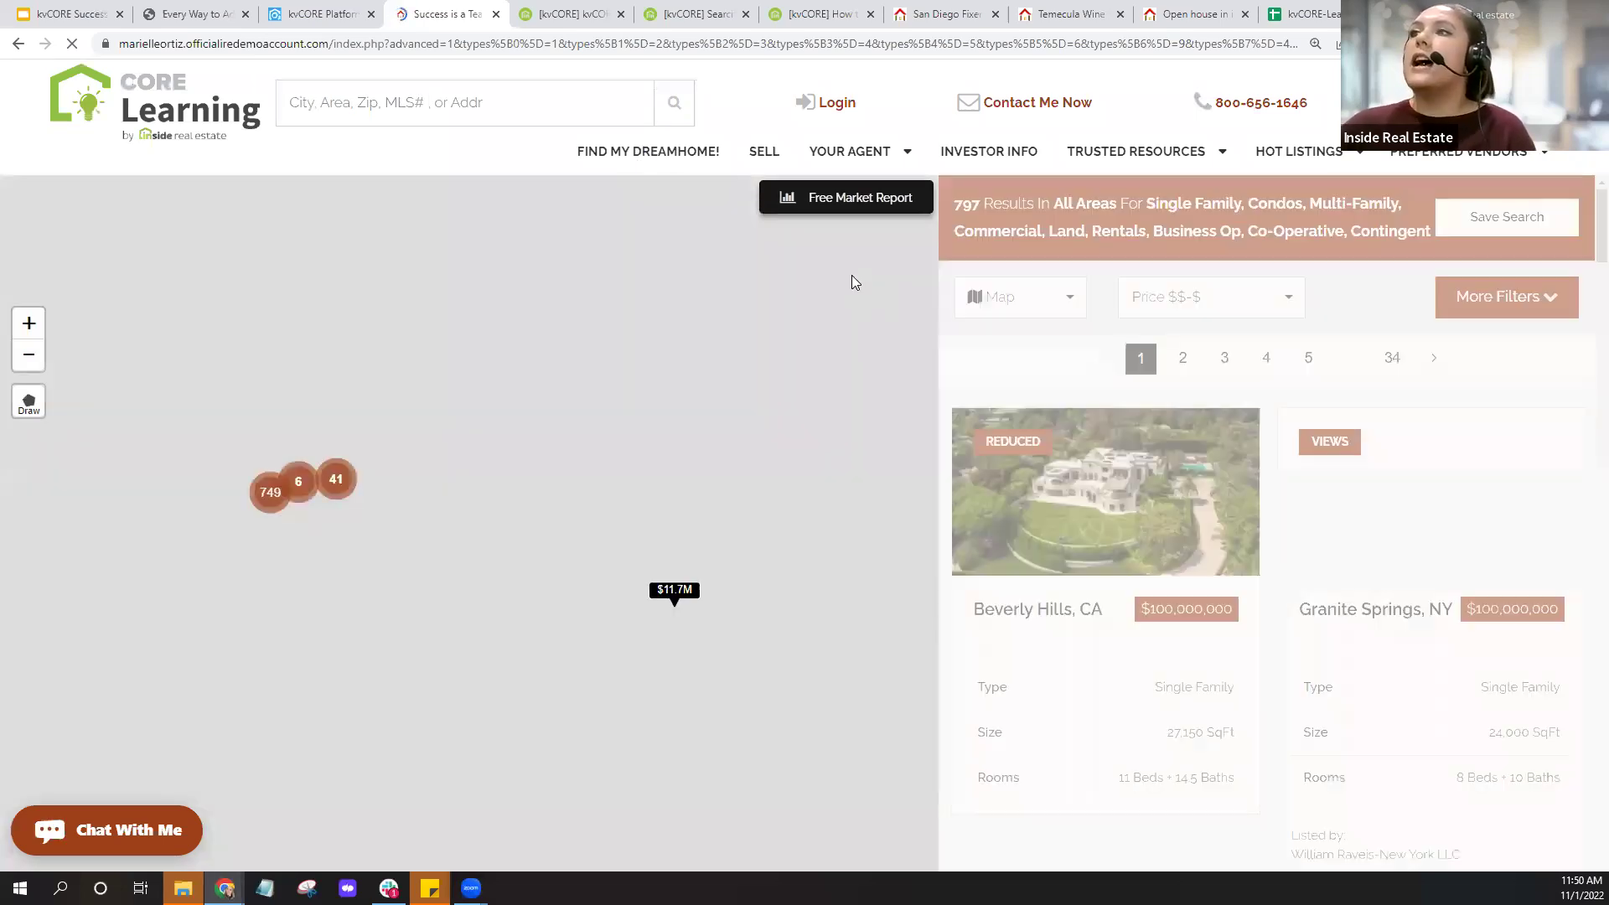
{"action": "left_click", "coordinate": [271, 494]}
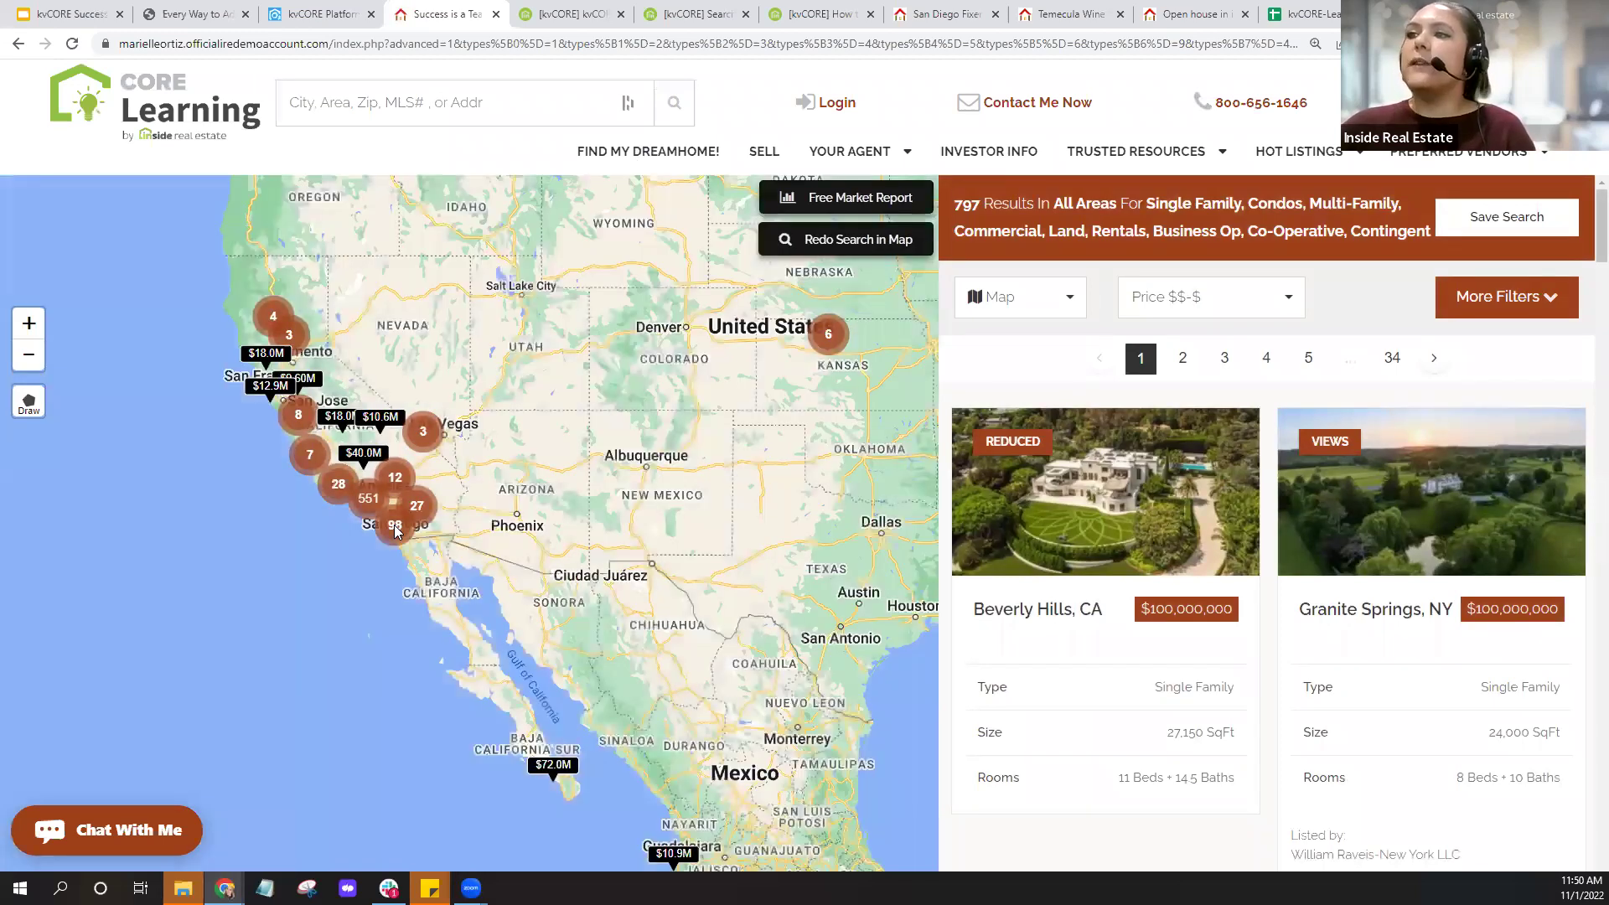
{"action": "left_click", "coordinate": [396, 528]}
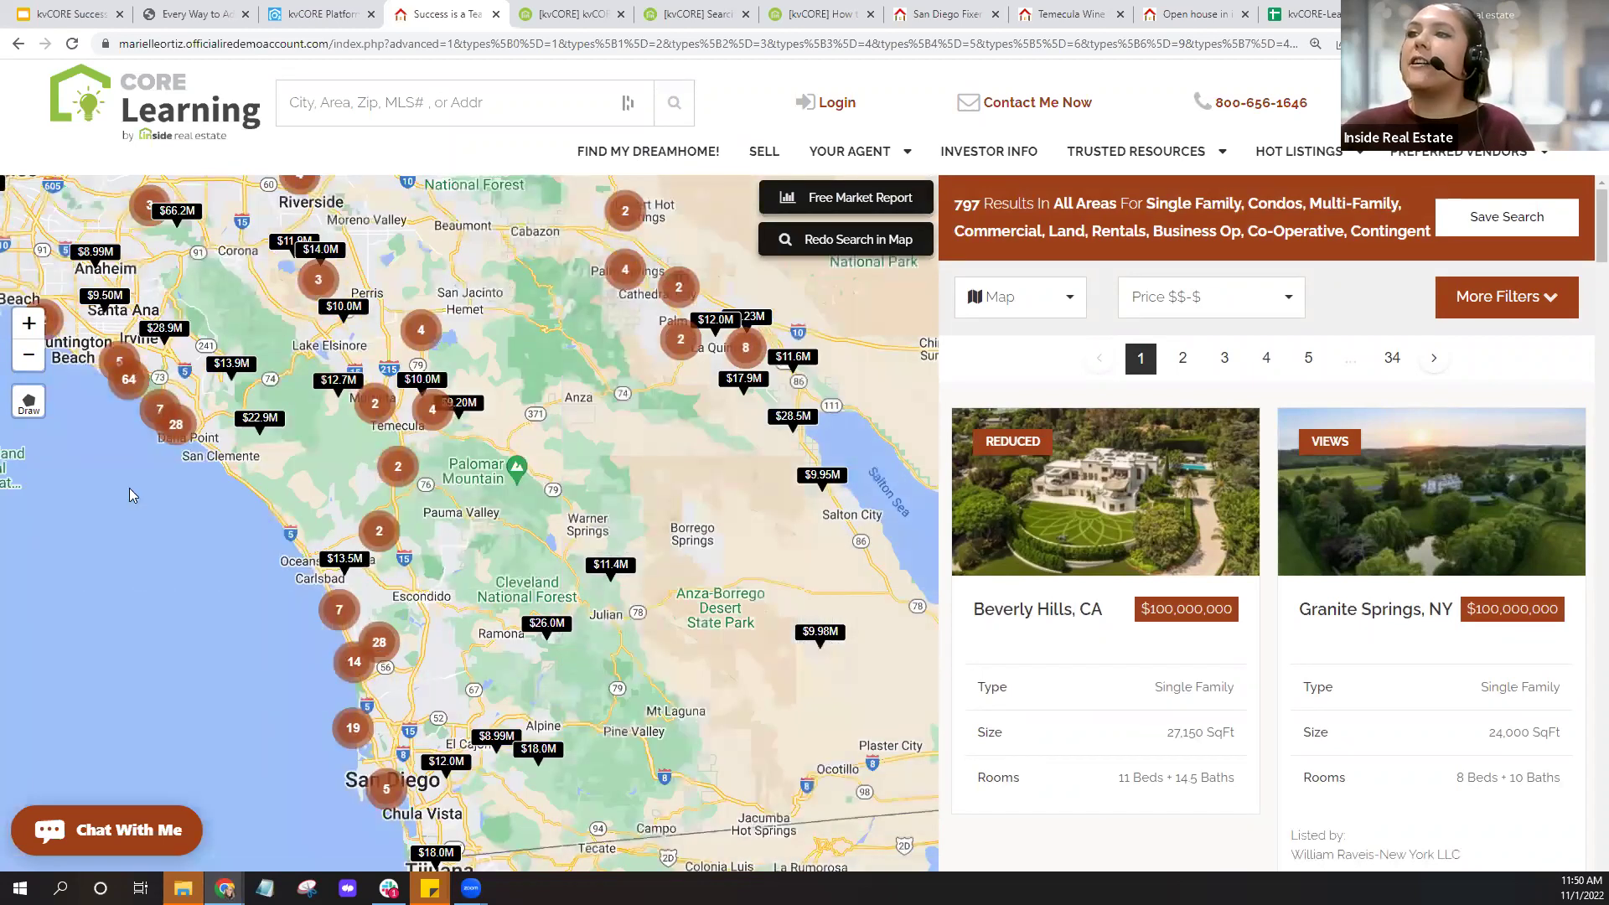
{"action": "left_click", "coordinate": [28, 403]}
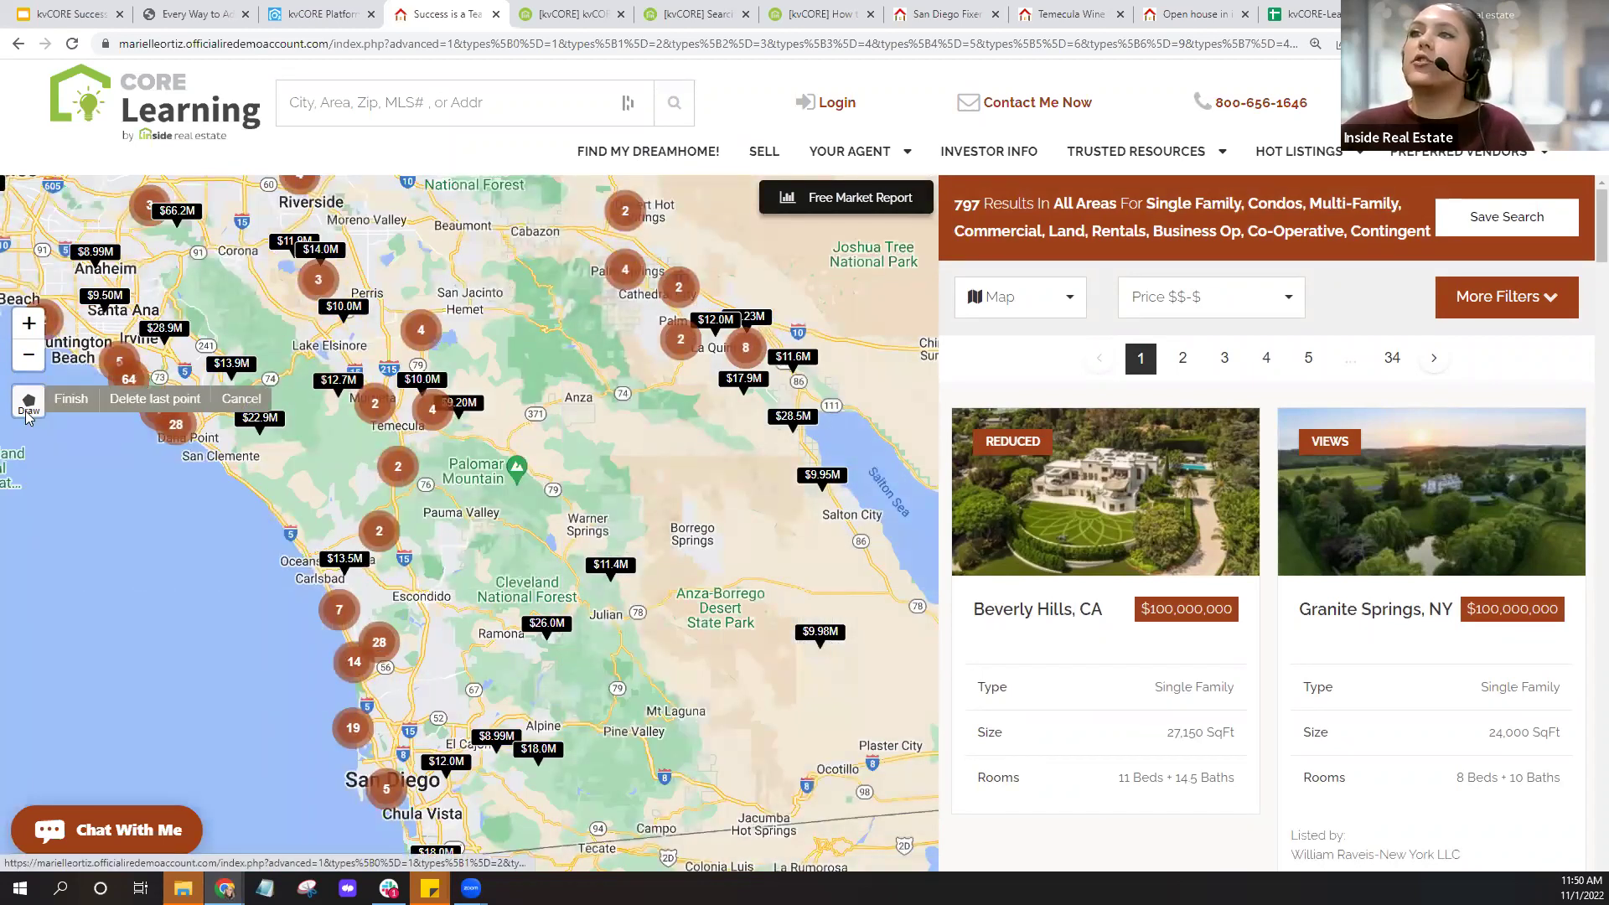
Draw and apply a search area via San Clemente, Temecula, Pine Valley and San Diego; show More Filters.
{"action": "left_click", "coordinate": [257, 472]}
{"action": "left_click", "coordinate": [465, 381]}
{"action": "left_click", "coordinate": [595, 726]}
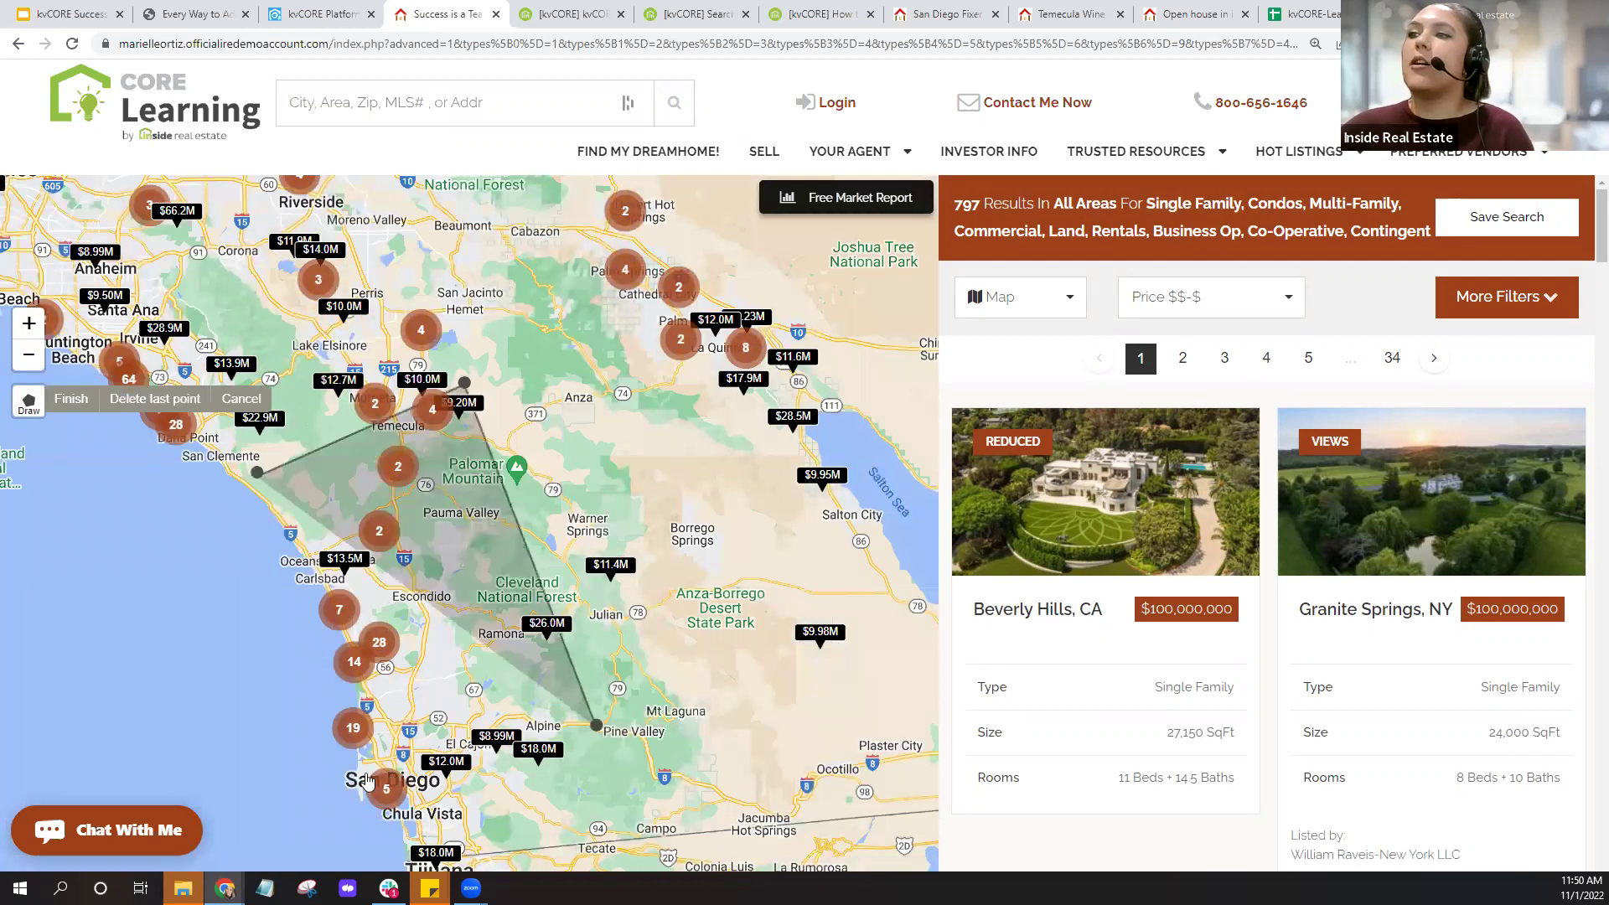
{"action": "left_click", "coordinate": [355, 789]}
{"action": "left_click", "coordinate": [257, 473]}
{"action": "left_click", "coordinate": [43, 210]}
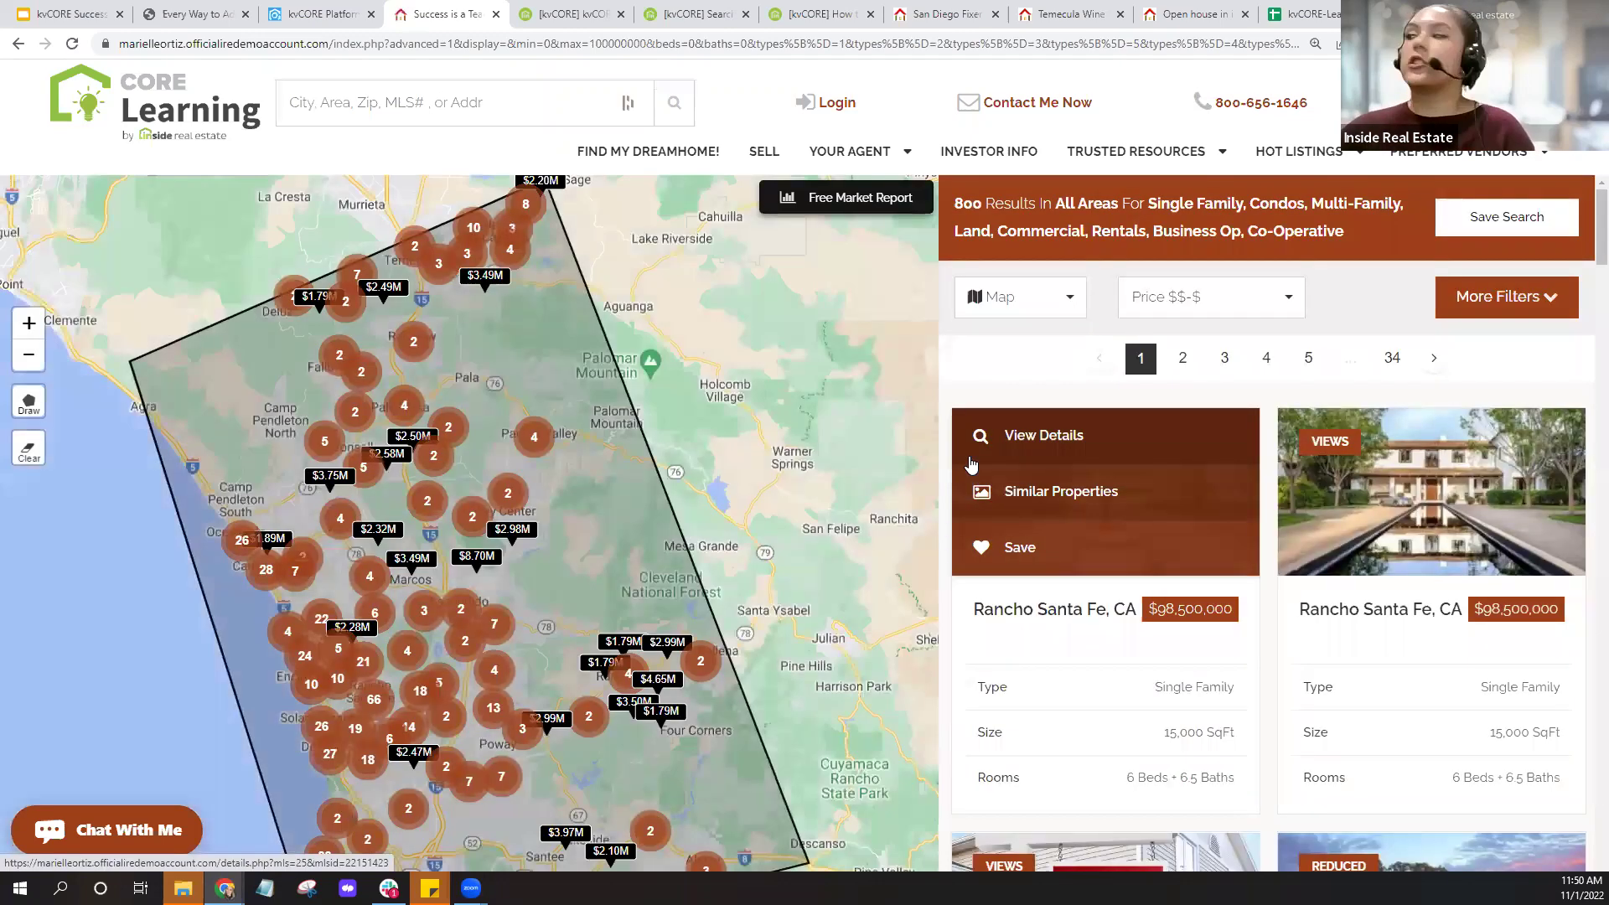
{"action": "left_click", "coordinate": [1510, 316]}
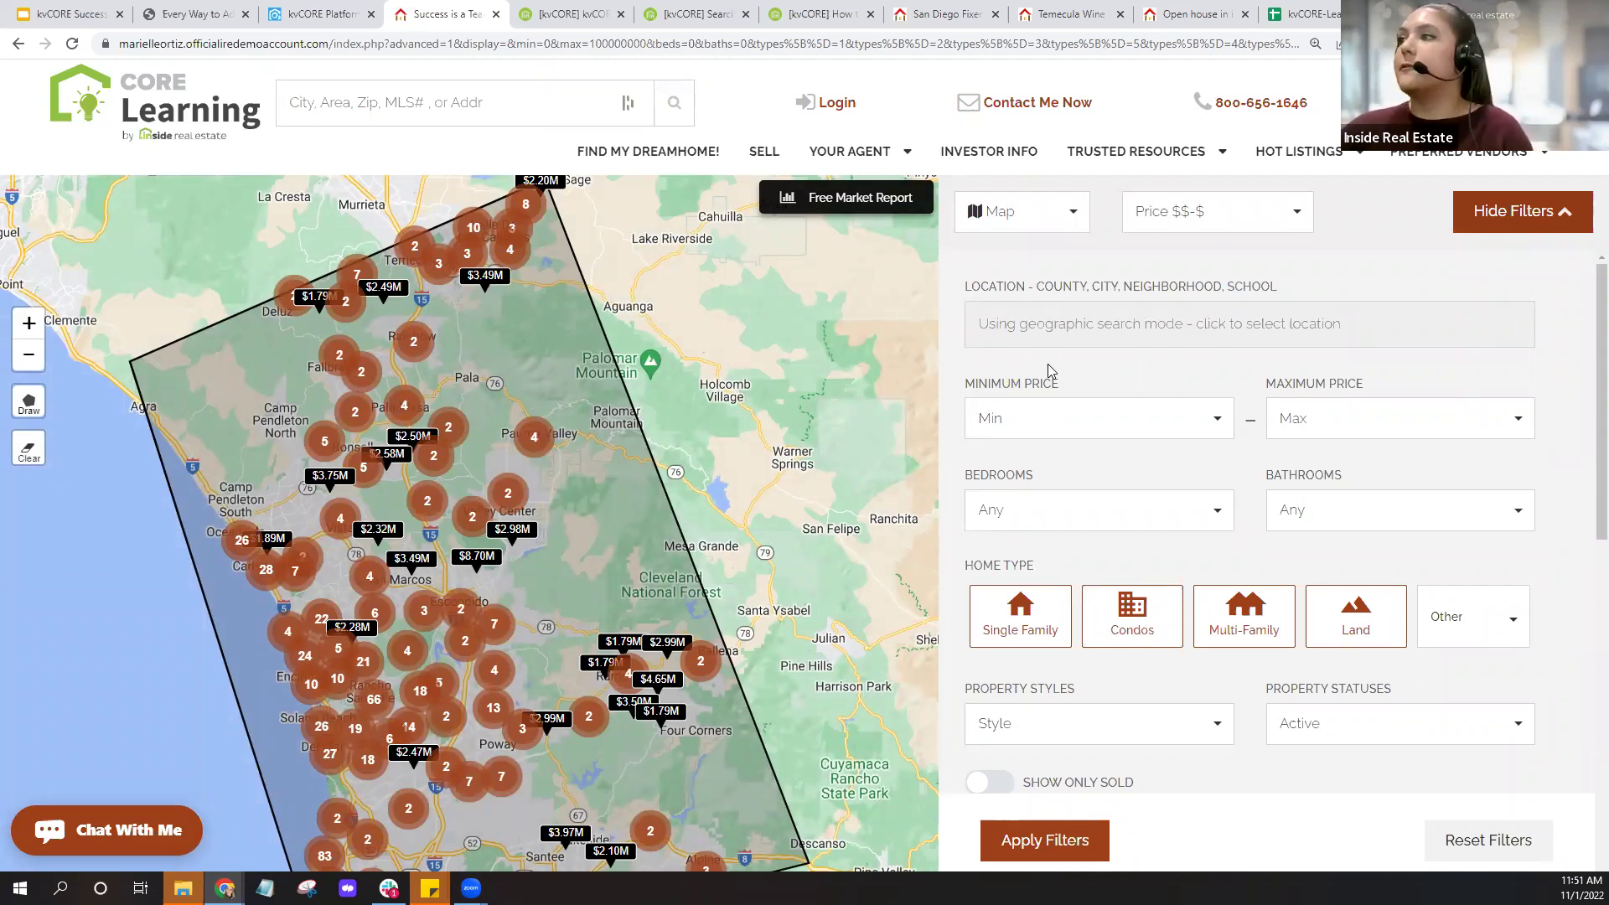
Uncheck Condos and Multi-Family home types and apply the filters, leaving 800 results.
{"action": "scroll", "coordinate": [1310, 499], "scroll_direction": "down", "scroll_amount": 2}
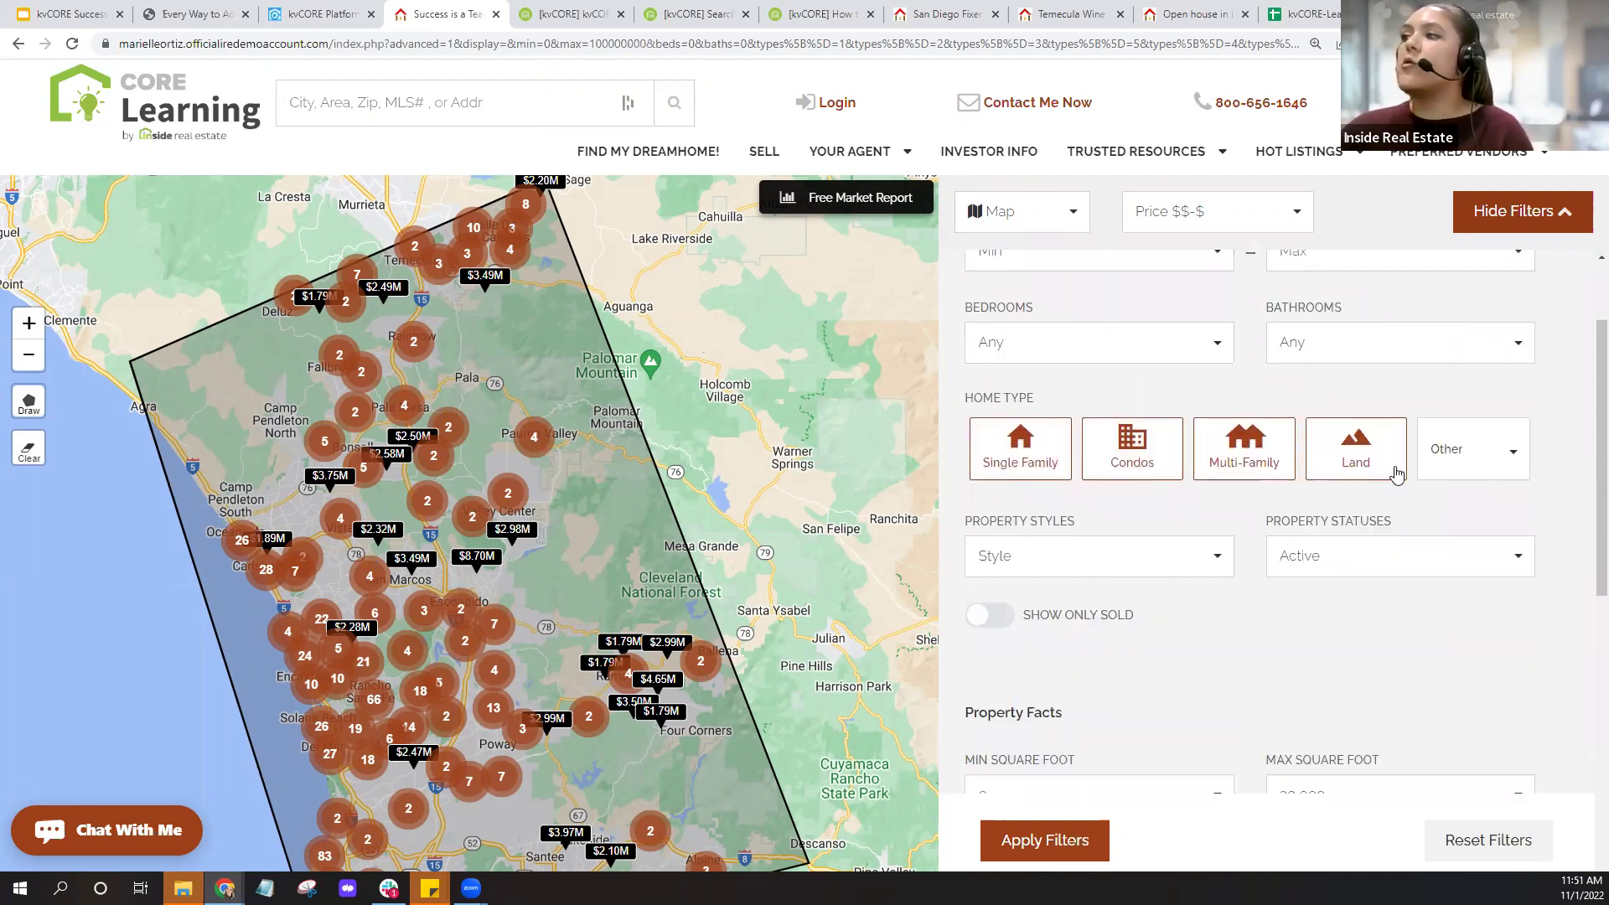
{"action": "scroll", "coordinate": [1396, 474], "scroll_direction": "down", "scroll_amount": 3}
{"action": "scroll", "coordinate": [1396, 473], "scroll_direction": "up", "scroll_amount": 2}
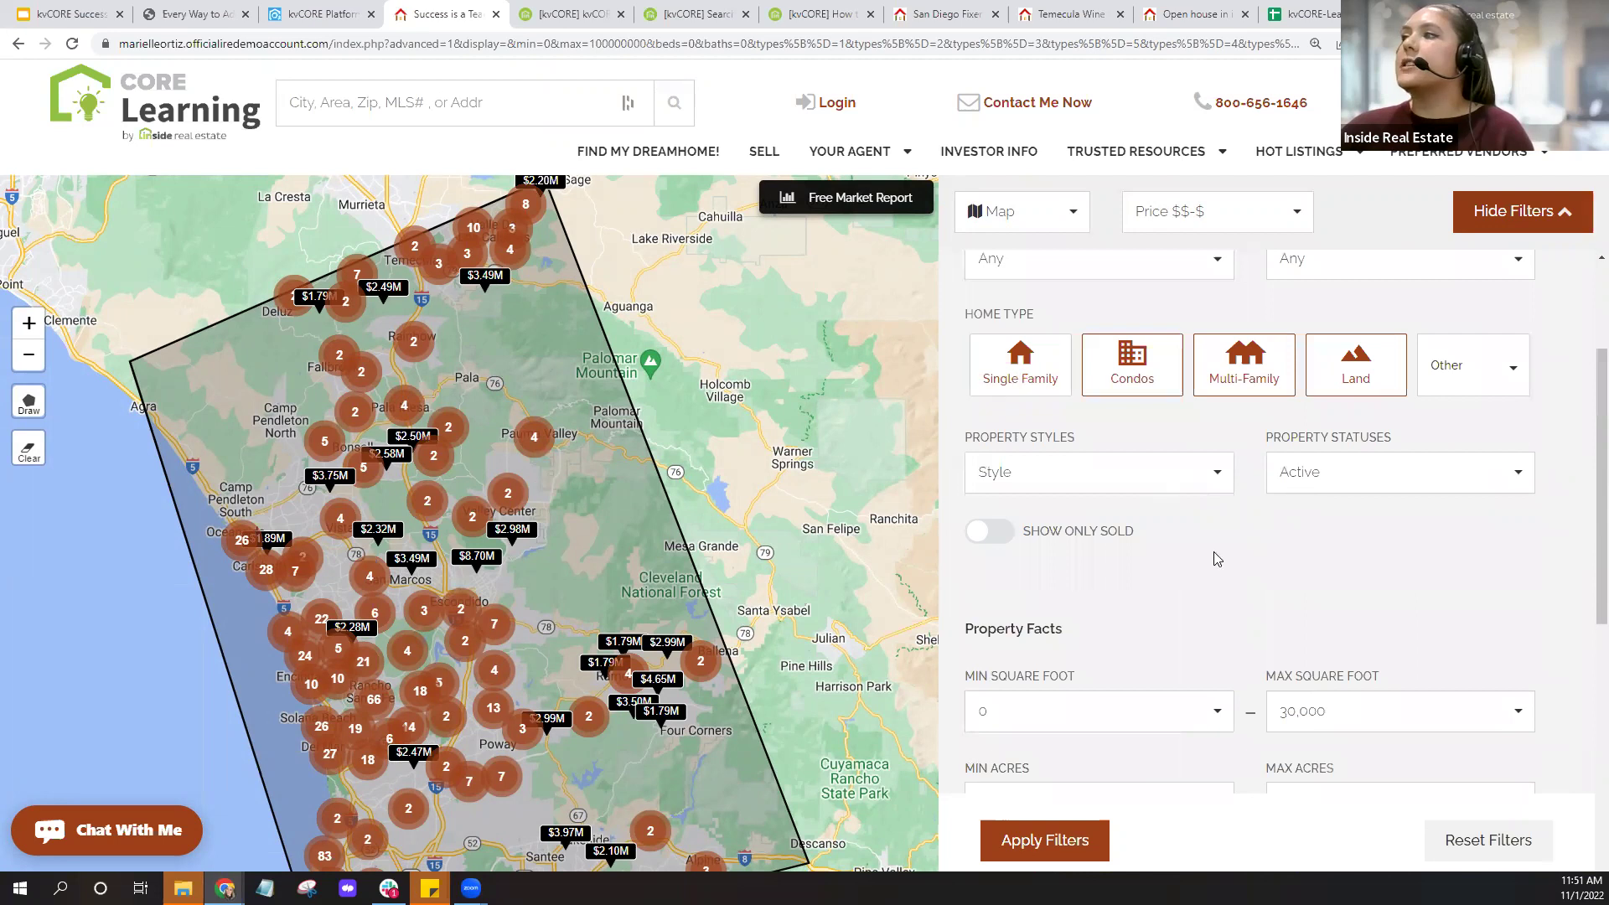
{"action": "left_click", "coordinate": [1155, 381]}
{"action": "left_click", "coordinate": [1257, 379]}
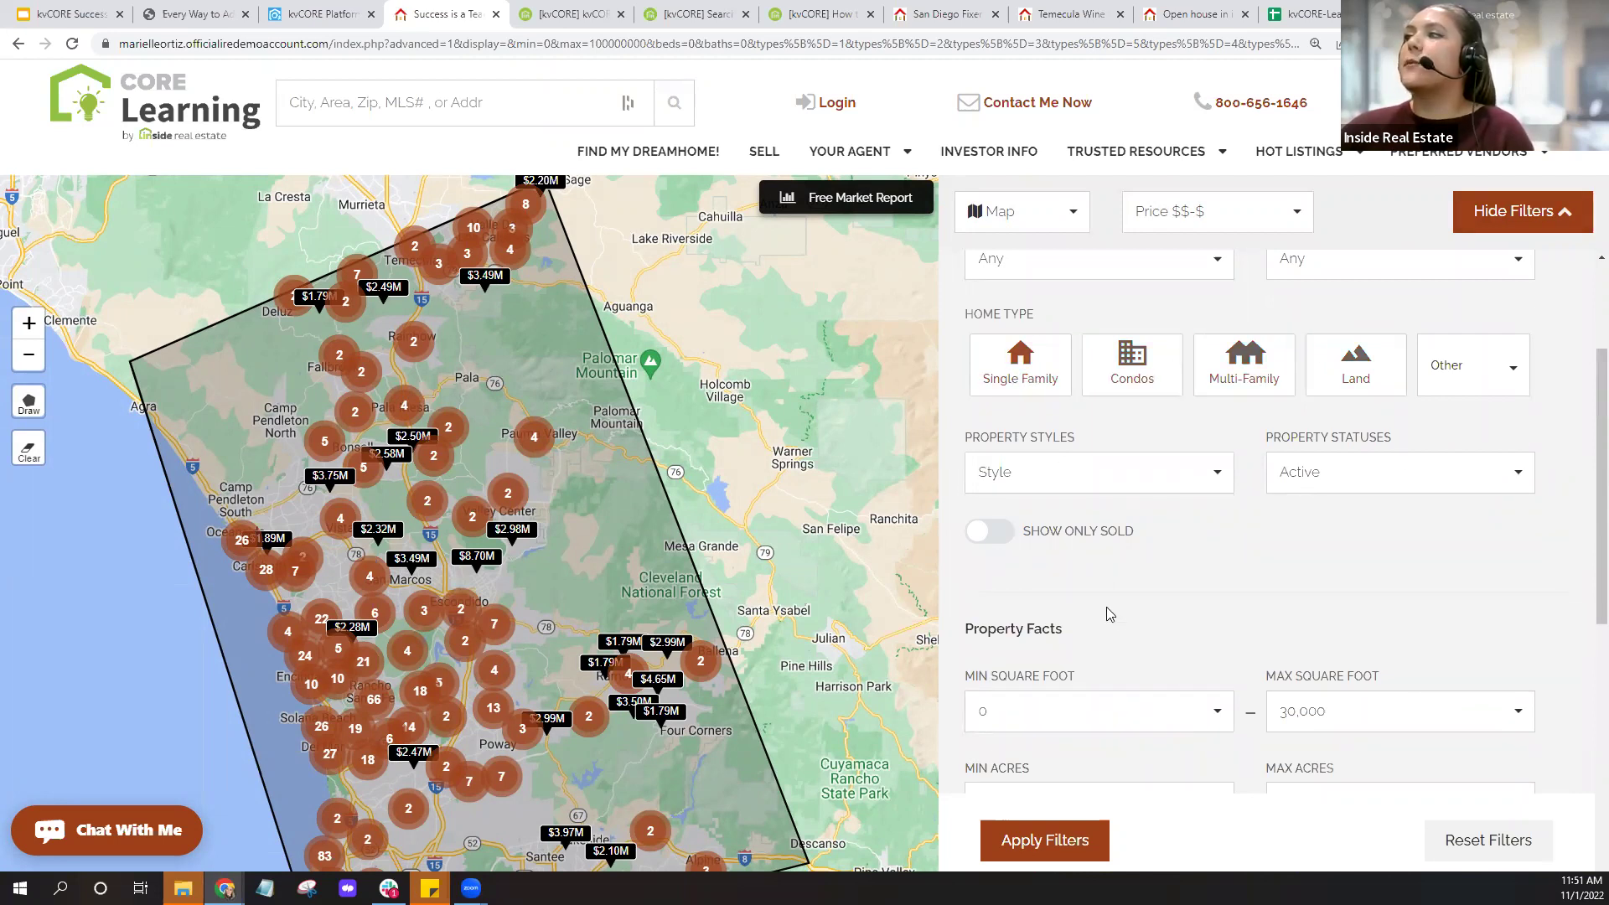
{"action": "scroll", "coordinate": [1372, 567], "scroll_direction": "down", "scroll_amount": 4}
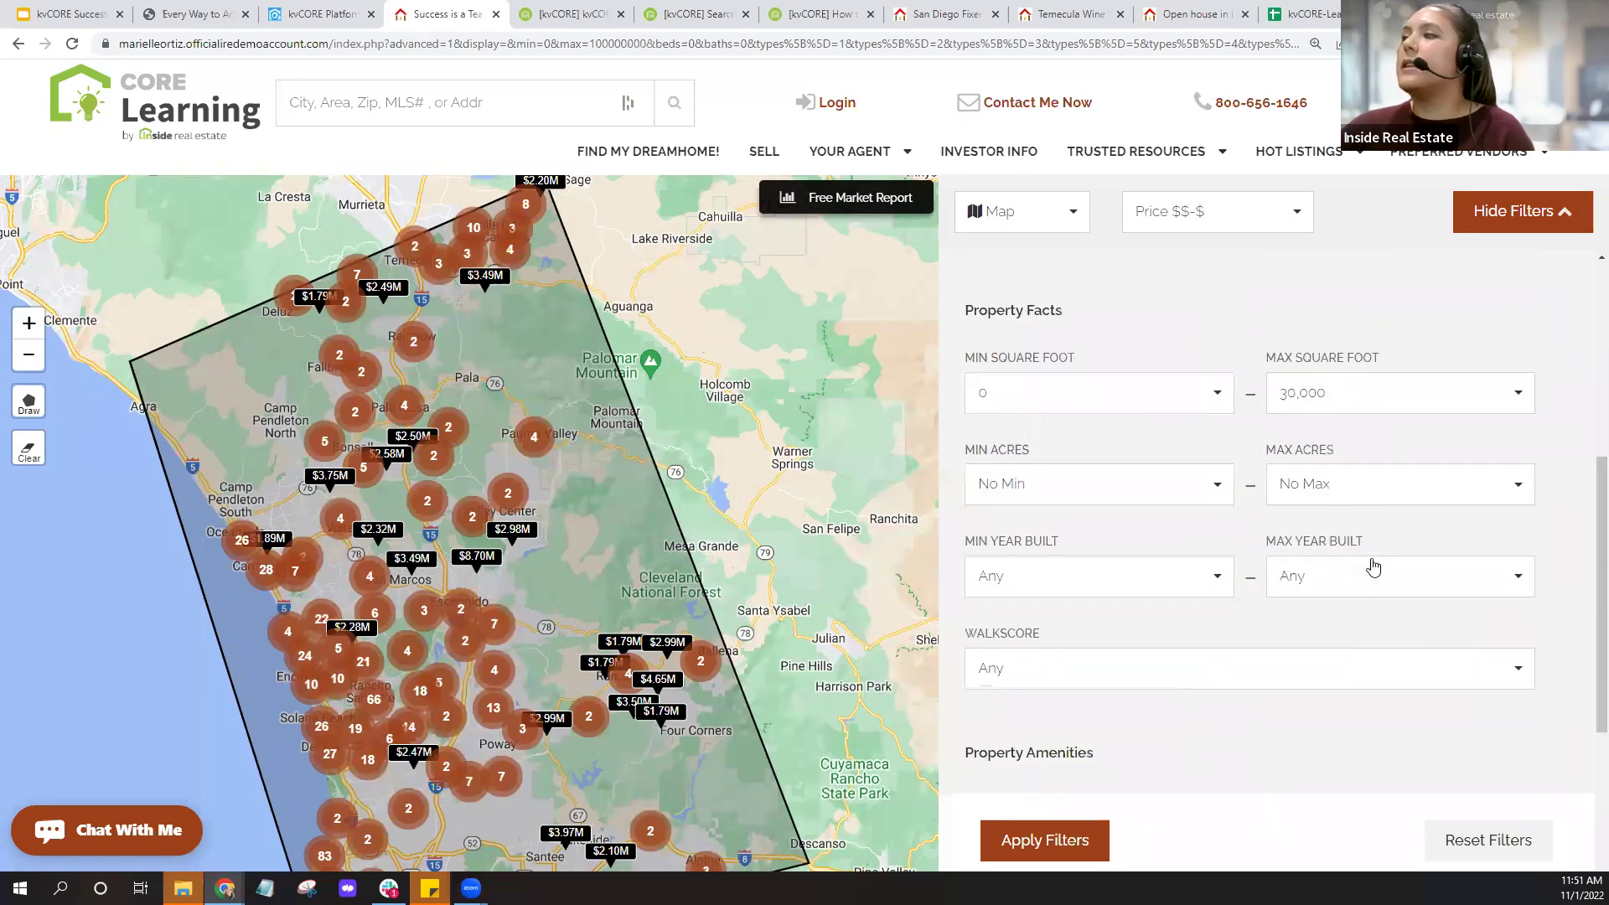
{"action": "scroll", "coordinate": [1373, 567], "scroll_direction": "down", "scroll_amount": 5}
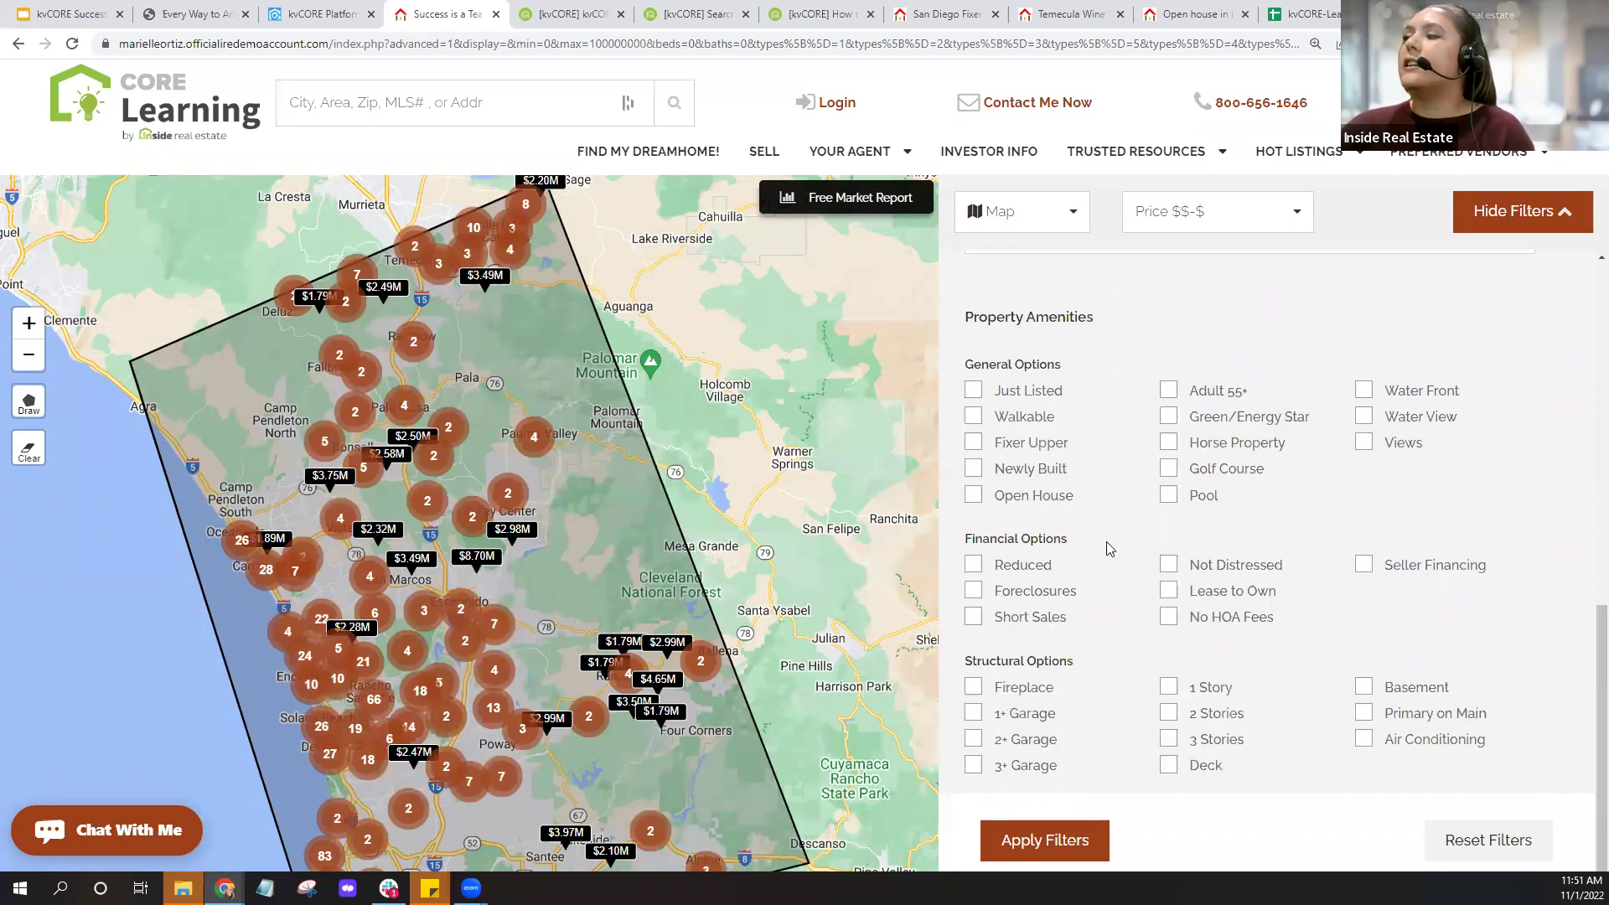
{"action": "scroll", "coordinate": [1102, 550], "scroll_direction": "down", "scroll_amount": 2}
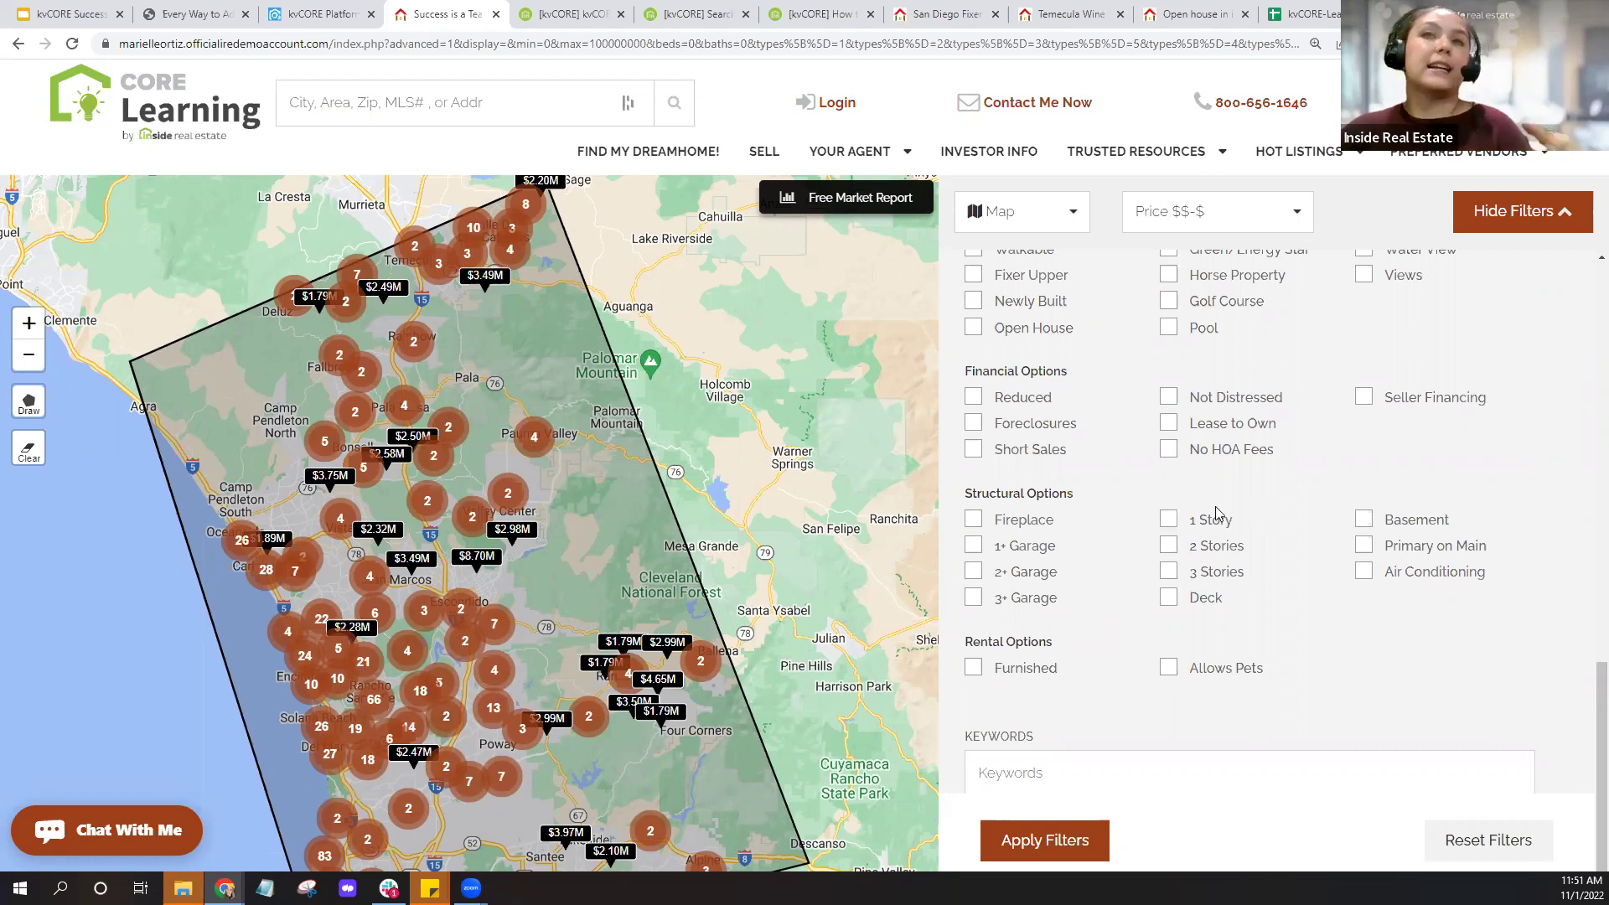
{"action": "scroll", "coordinate": [1107, 484], "scroll_direction": "down", "scroll_amount": 4}
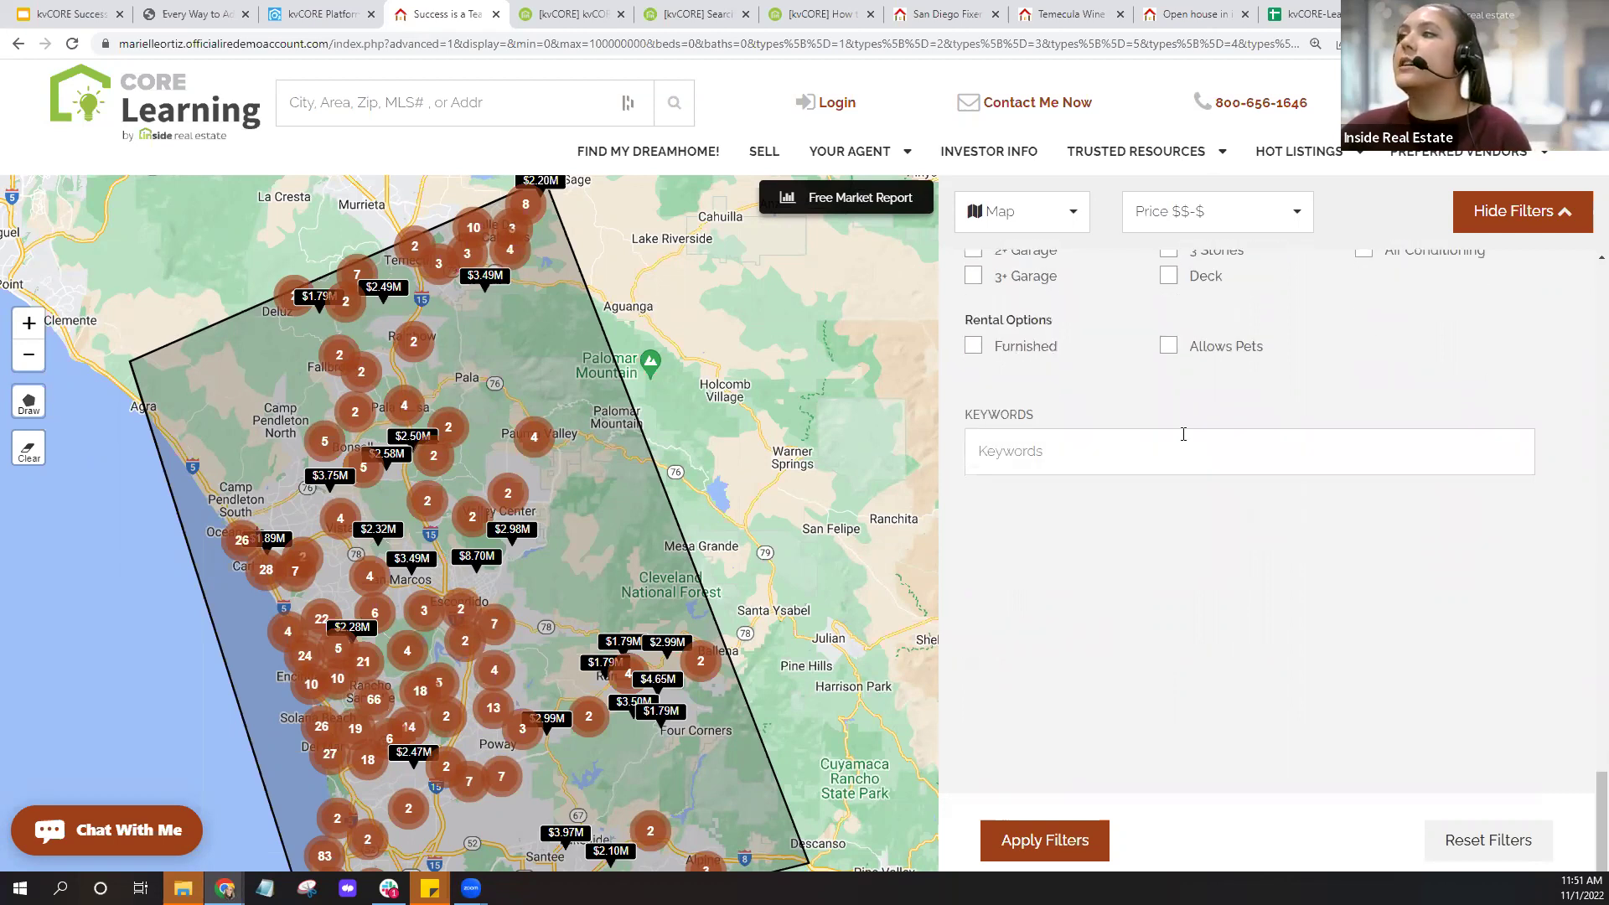
{"action": "scroll", "coordinate": [1175, 458], "scroll_direction": "up", "scroll_amount": 10}
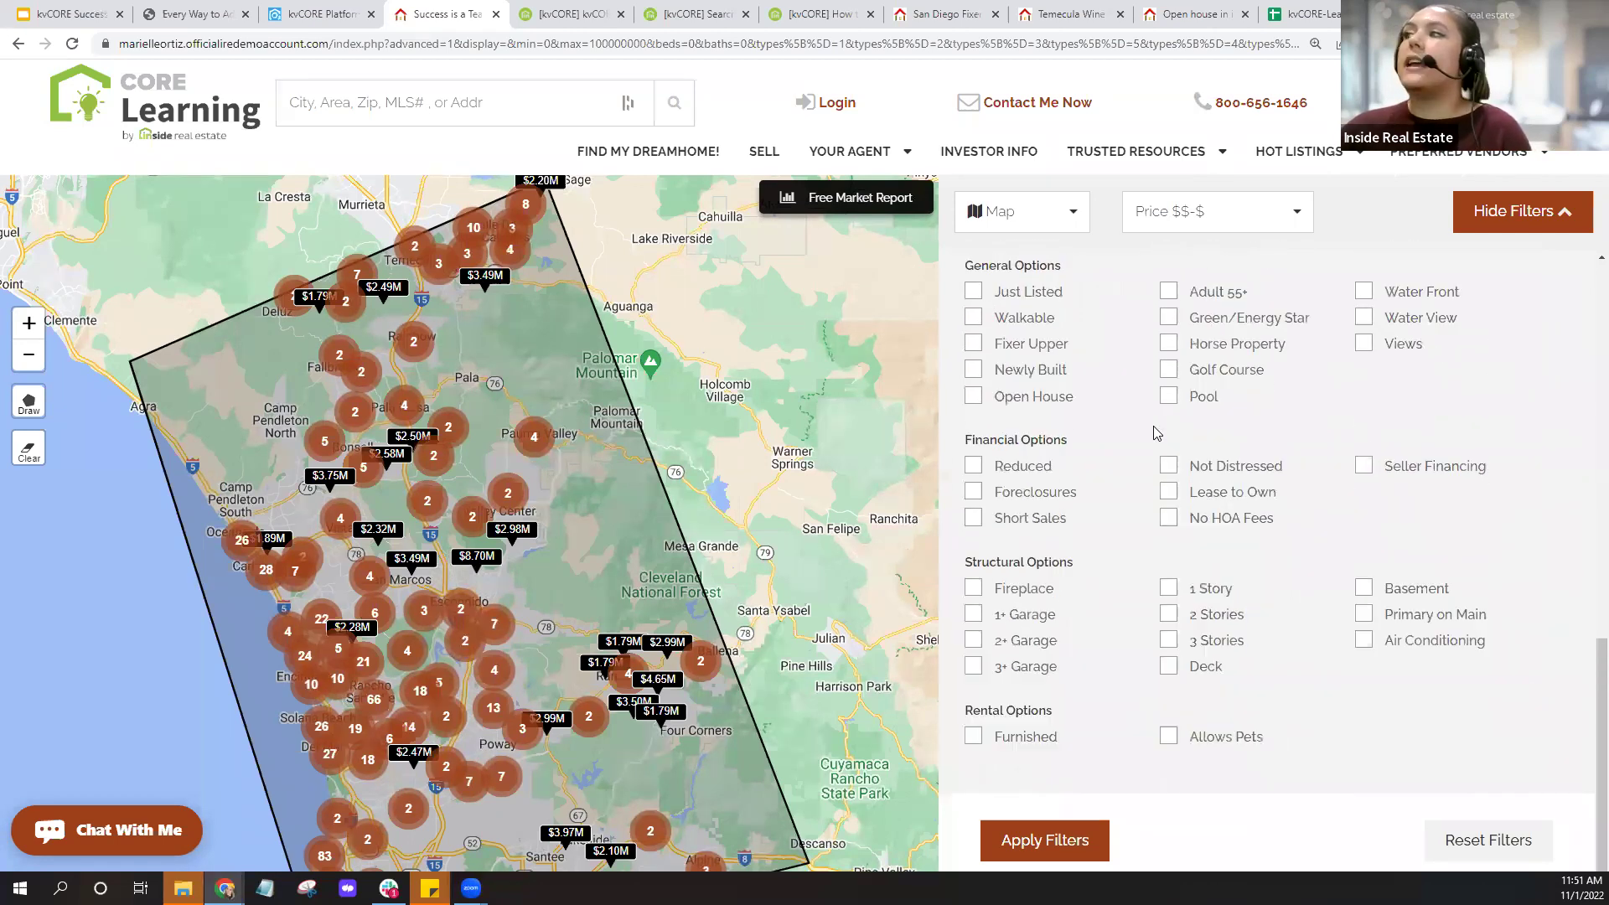
{"action": "scroll", "coordinate": [1155, 434], "scroll_direction": "up", "scroll_amount": 3}
{"action": "scroll", "coordinate": [1155, 434], "scroll_direction": "down", "scroll_amount": 8}
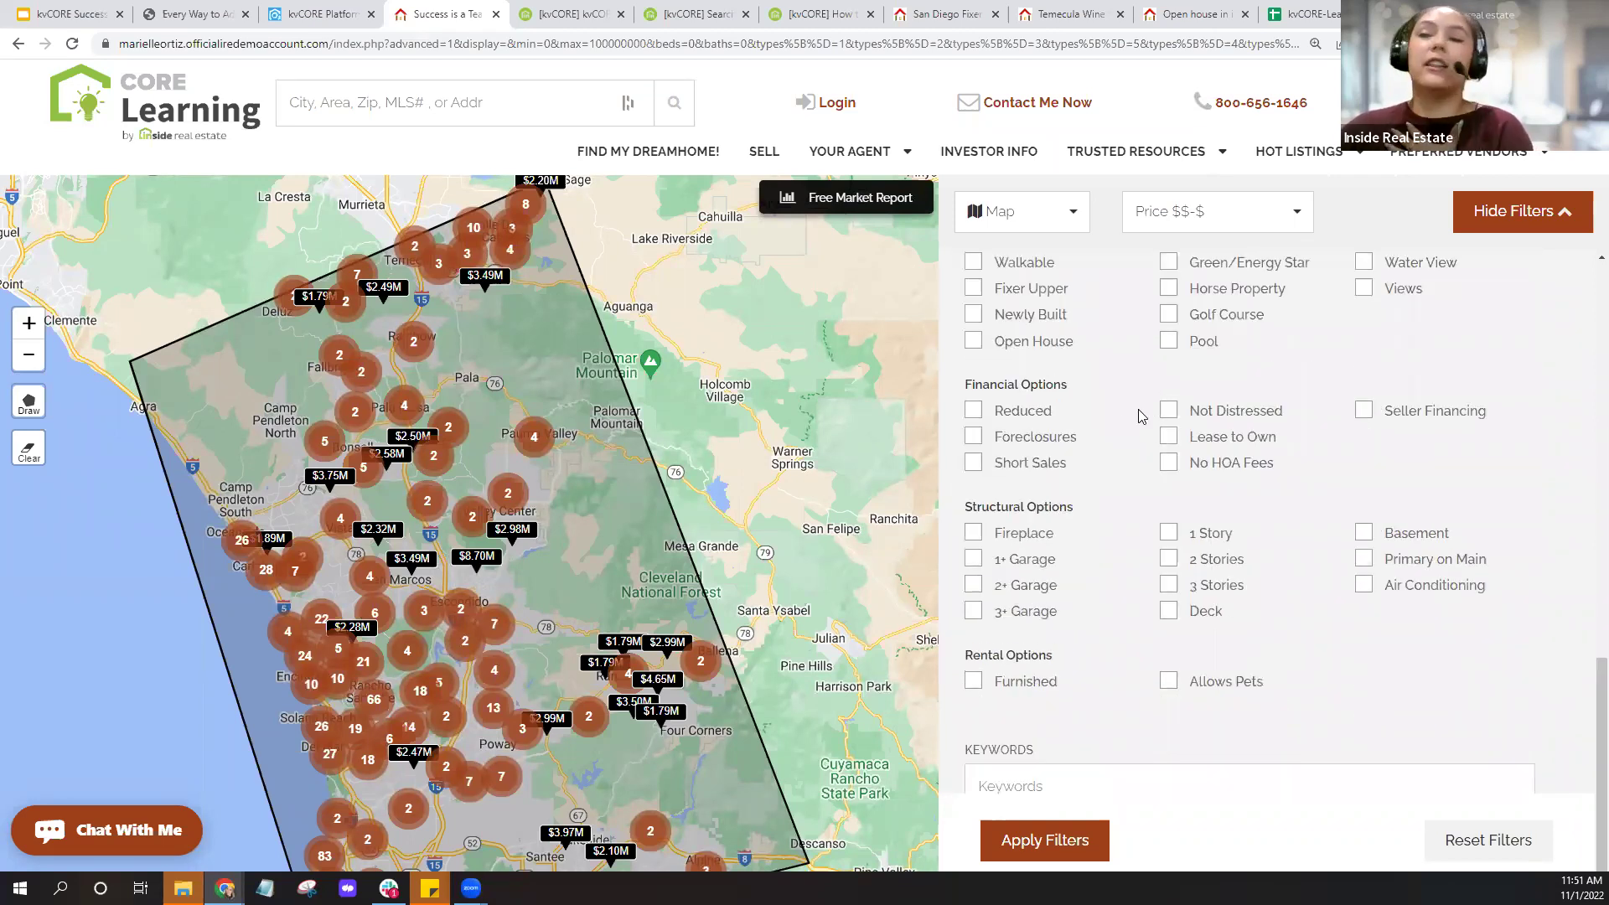
{"action": "scroll", "coordinate": [1123, 424], "scroll_direction": "up", "scroll_amount": 1}
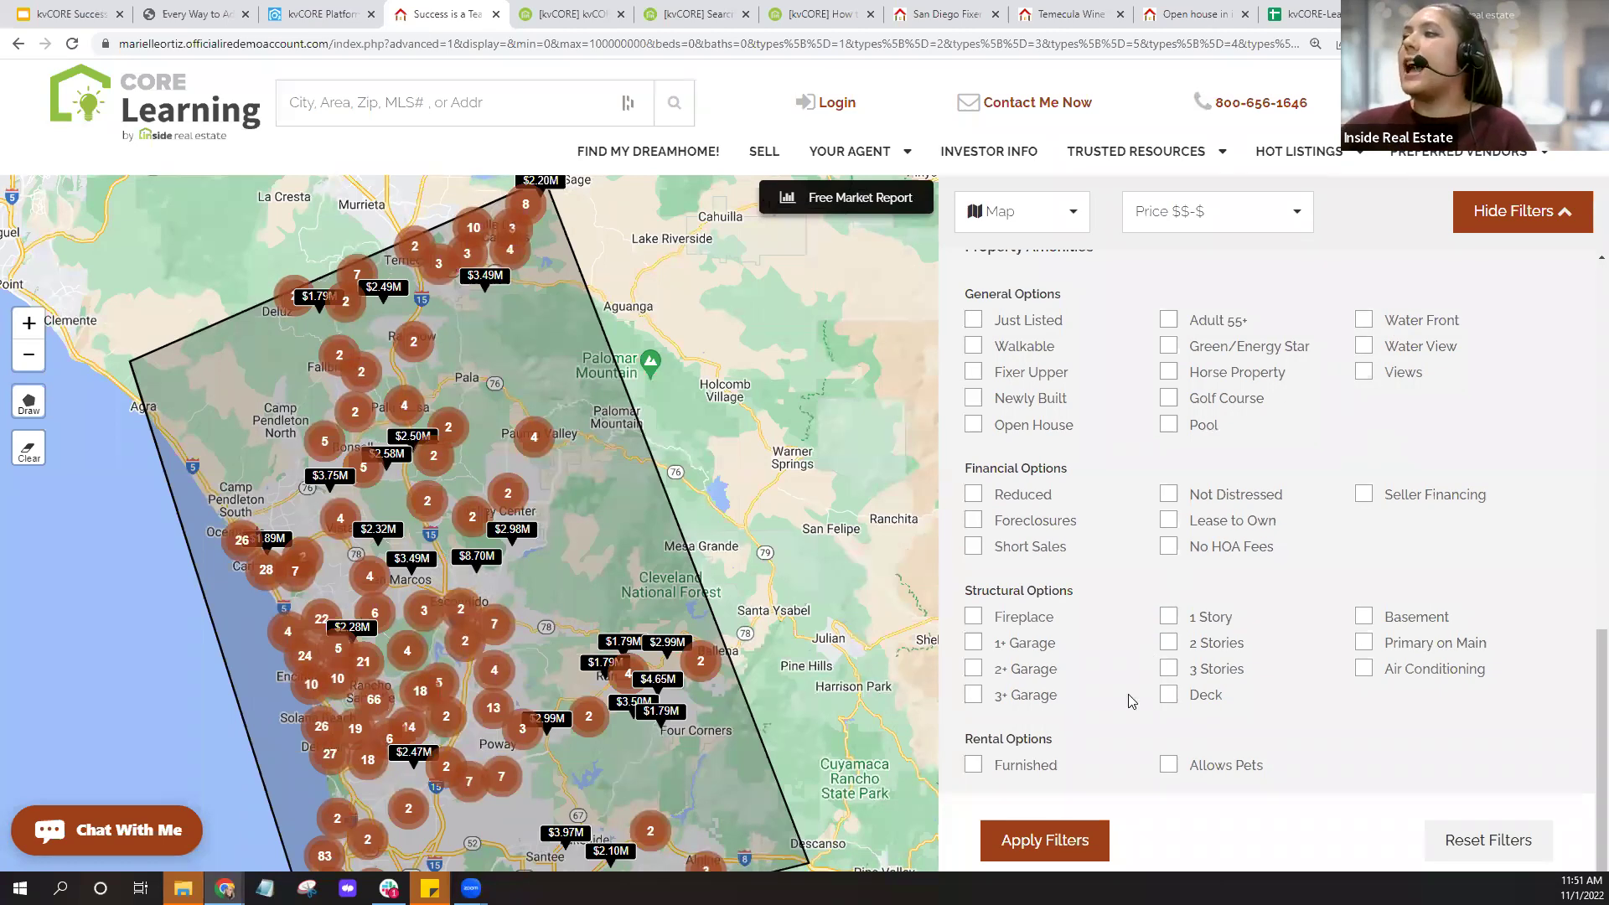
{"action": "left_click", "coordinate": [1070, 843]}
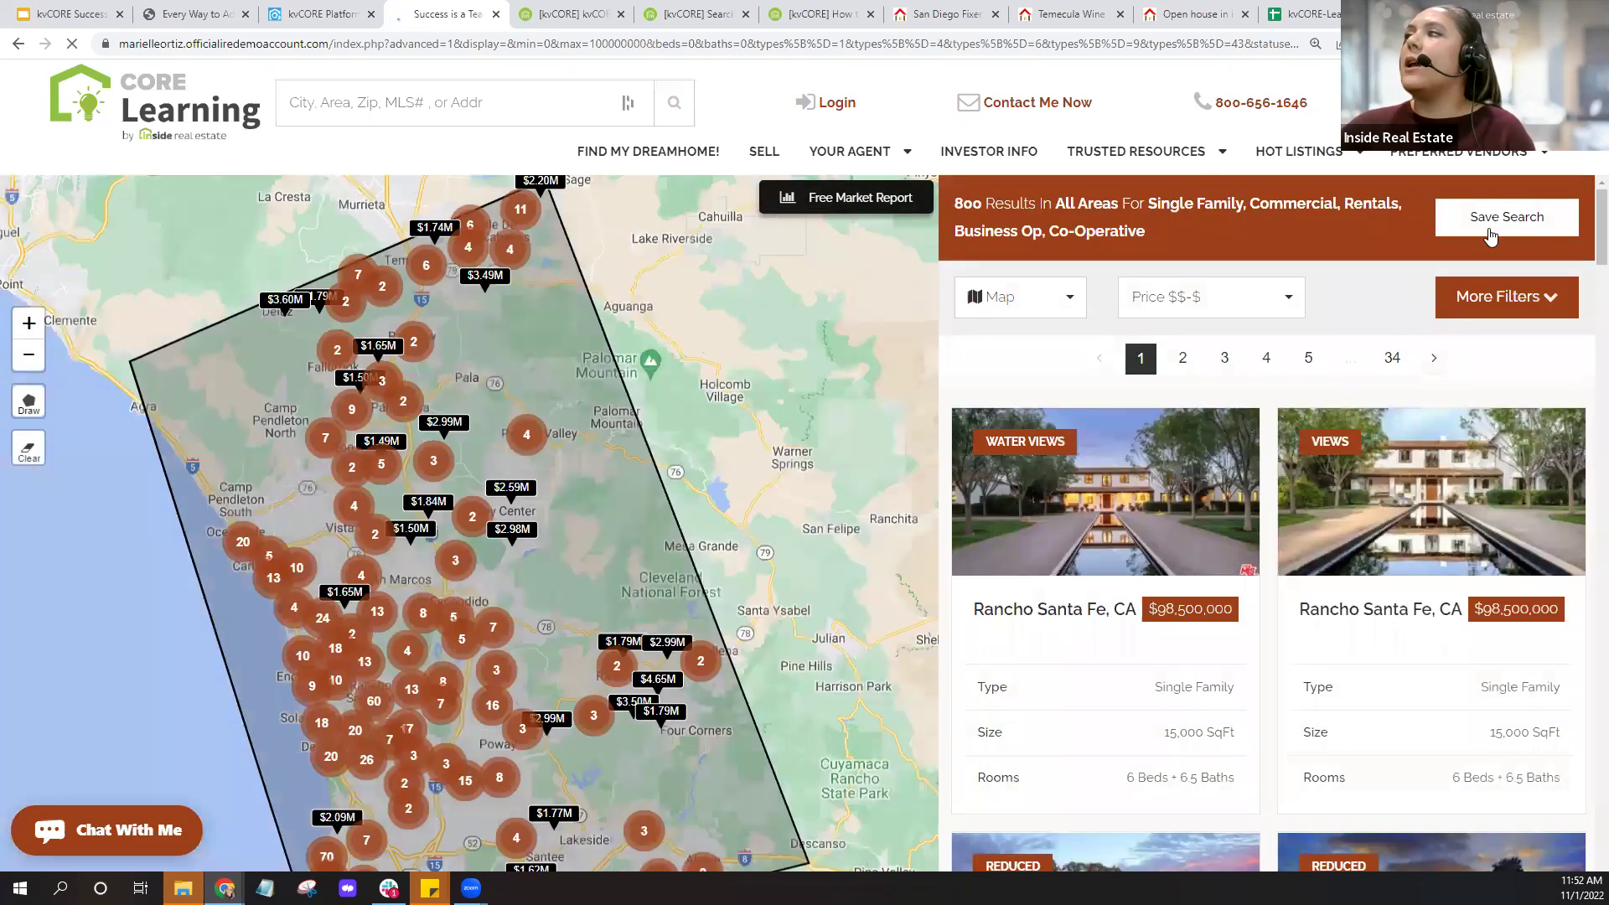
Save the search and register the test lead by entering the lead's e-mail address.
{"action": "left_click", "coordinate": [1509, 231]}
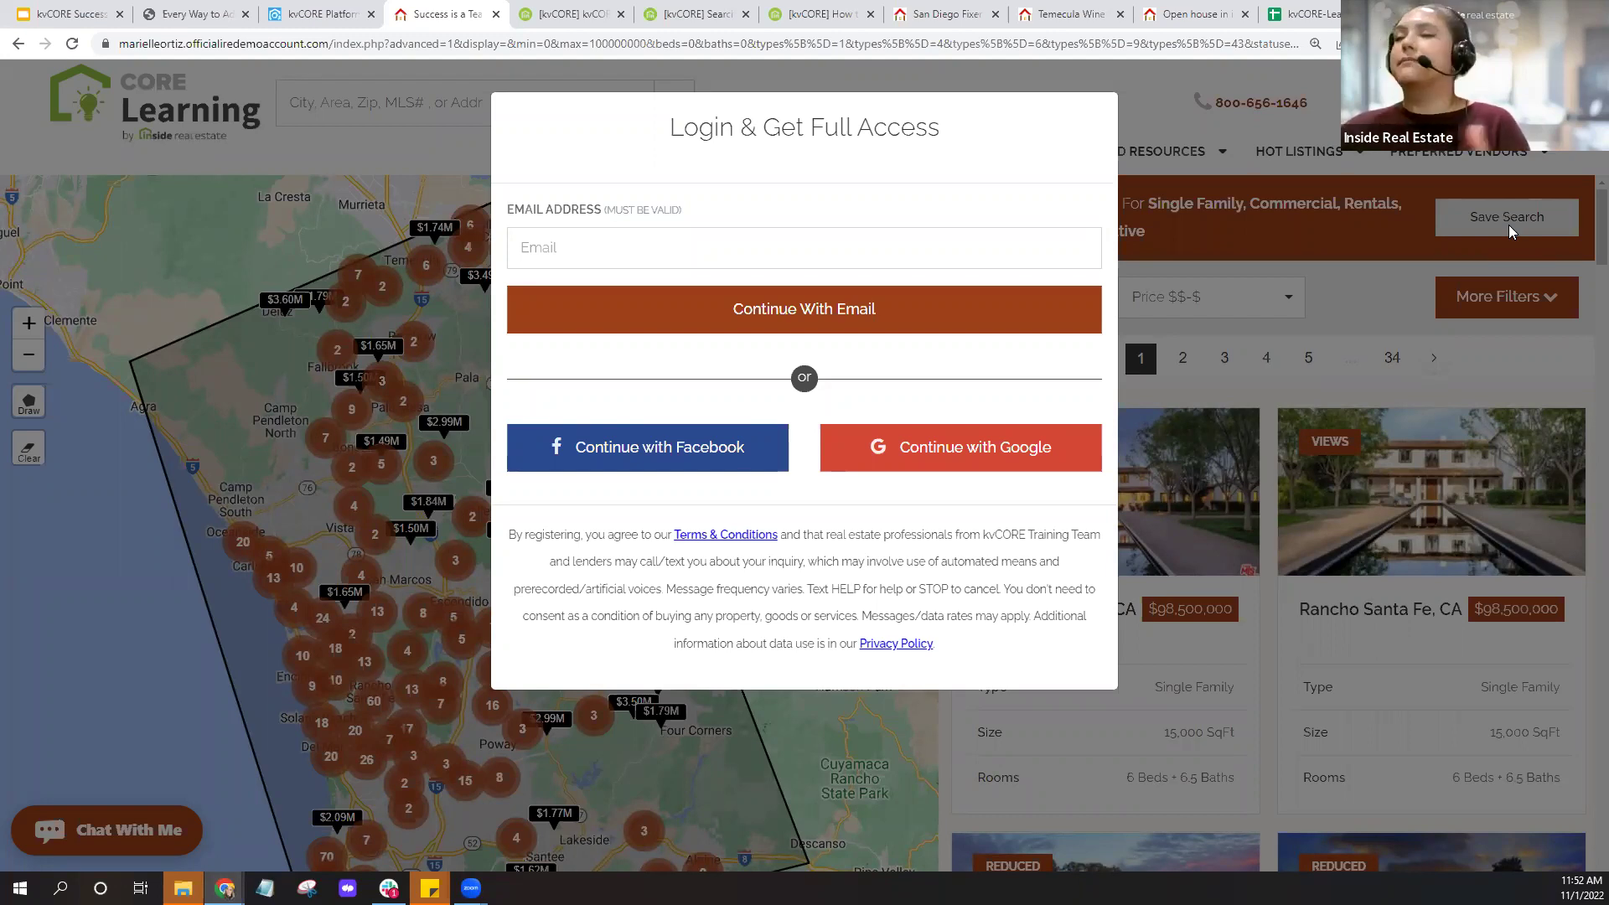
{"action": "left_click", "coordinate": [739, 259]}
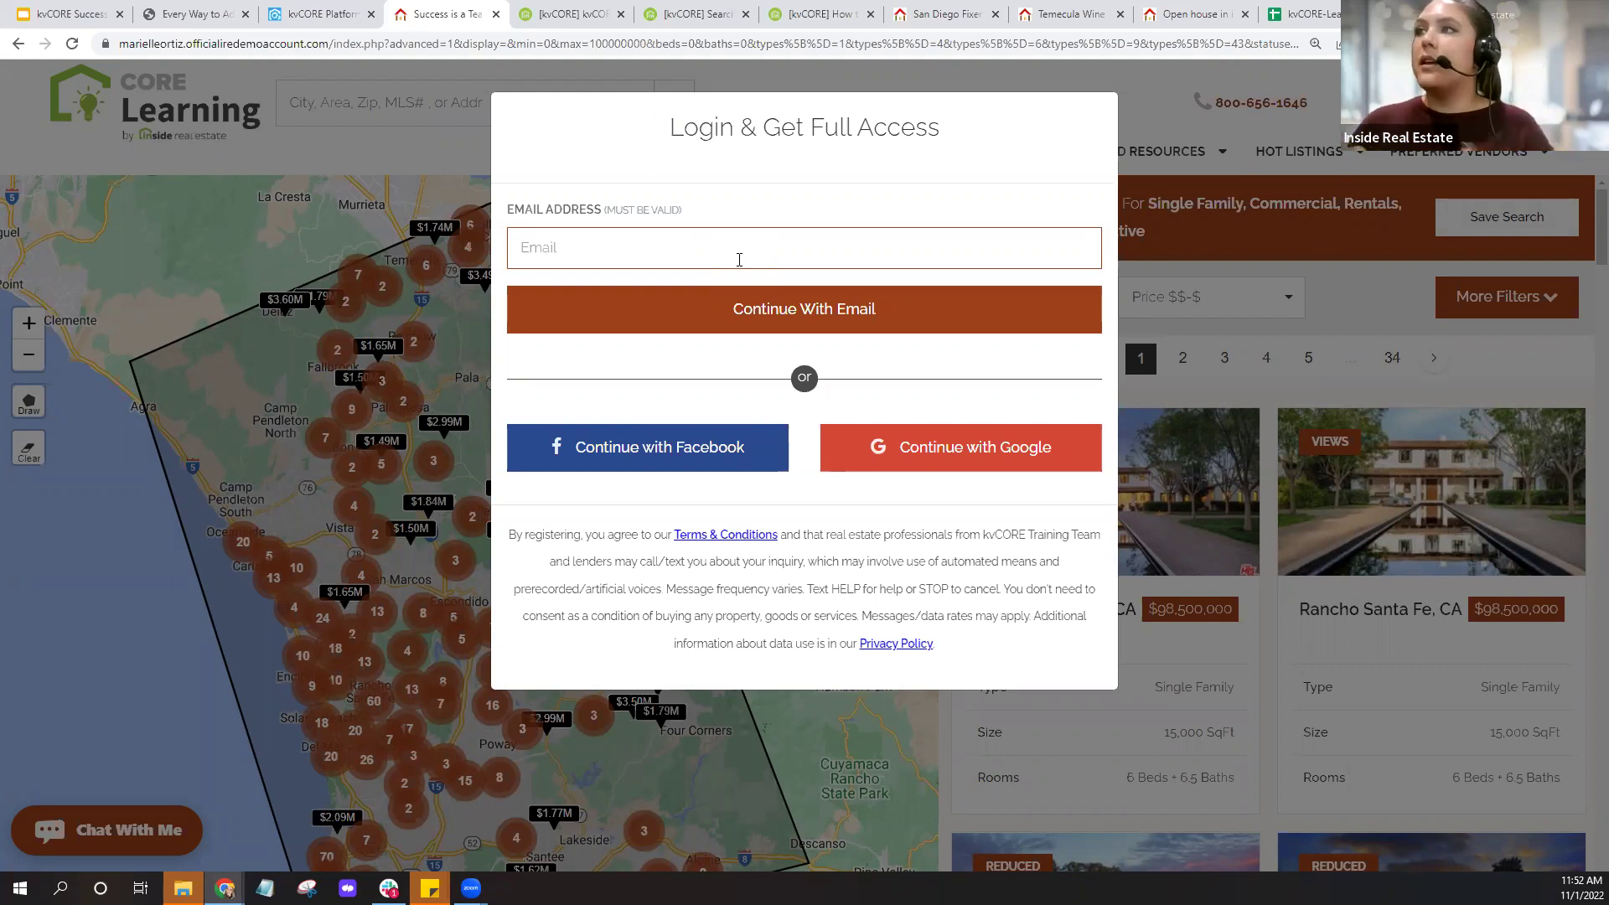
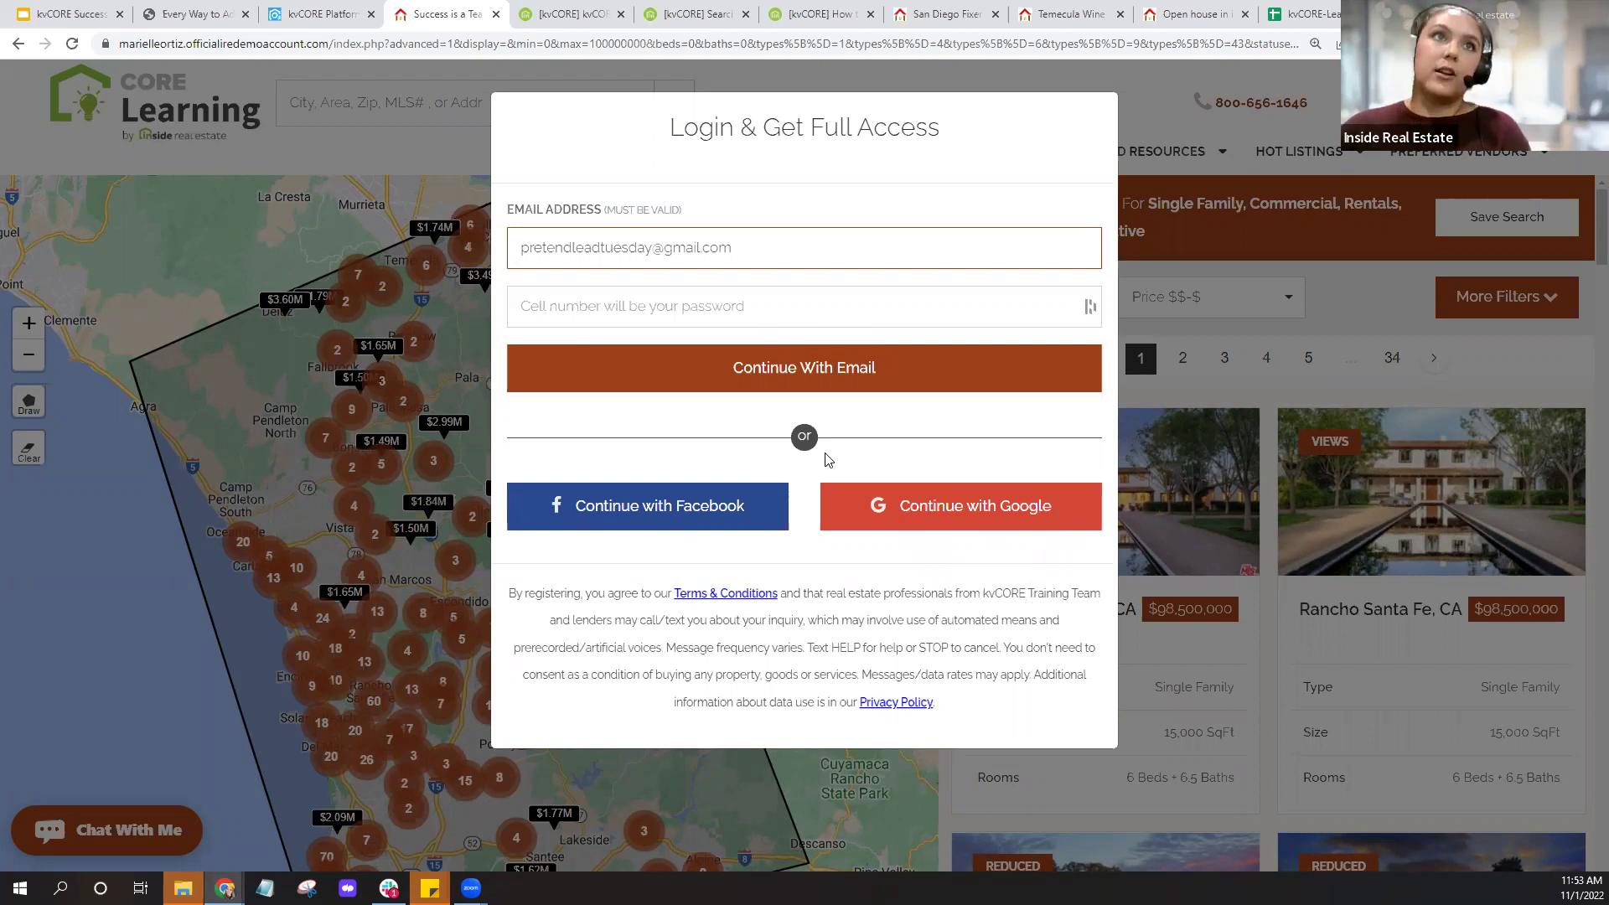
{"action": "left_click", "coordinate": [822, 388]}
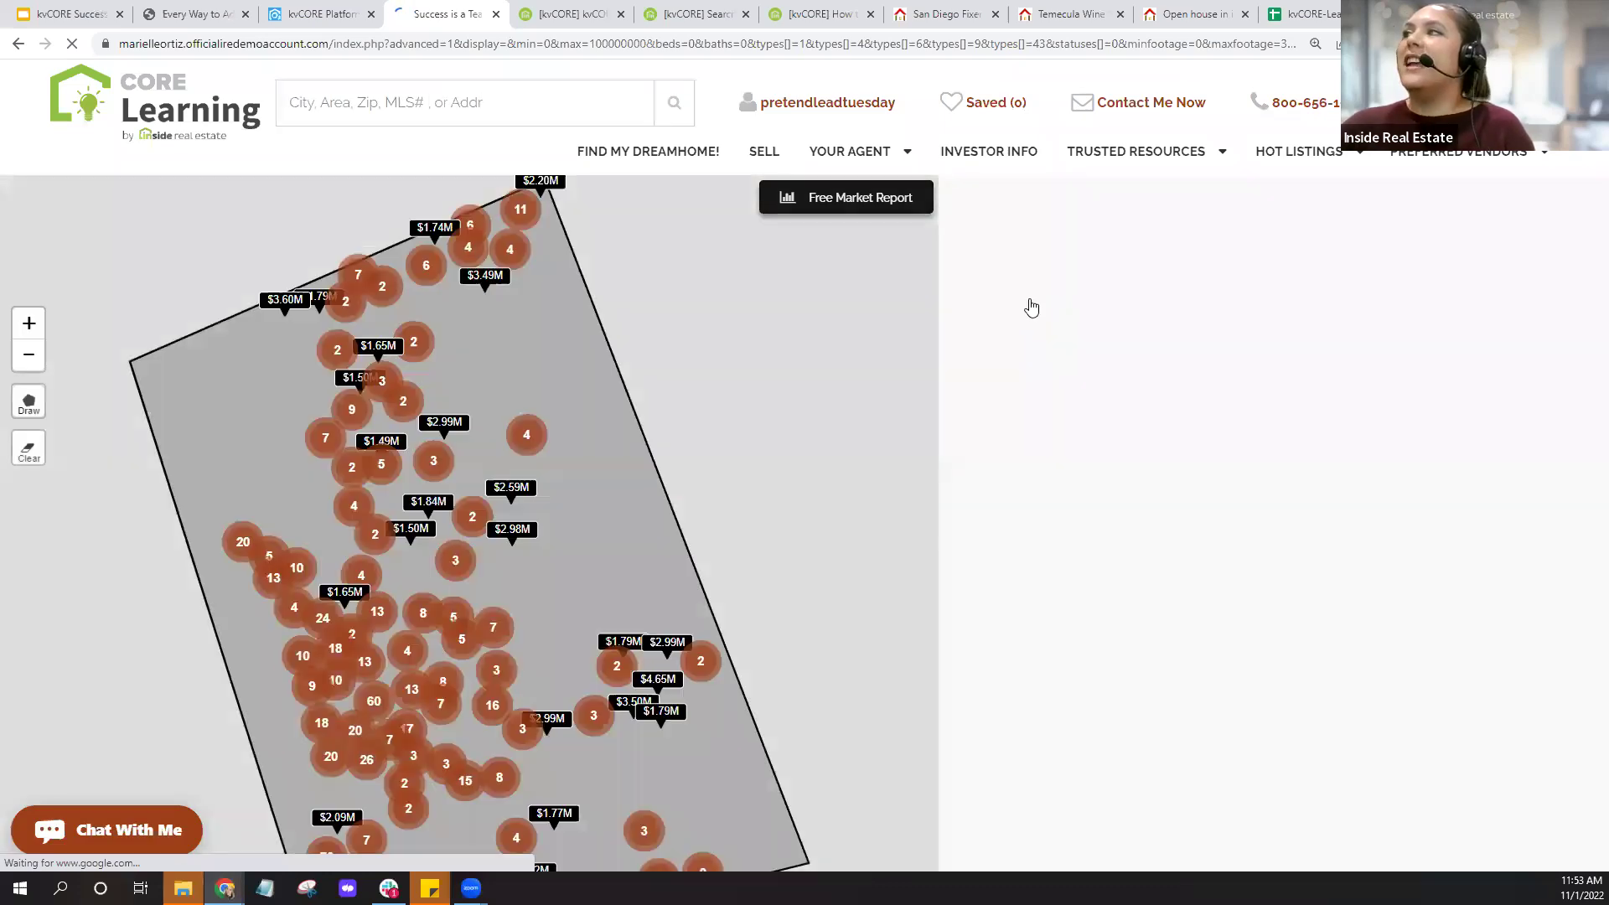
Check the lead's Saved Searches page shows none, then return to the kvCORE Platform tab.
{"action": "left_click", "coordinate": [827, 112]}
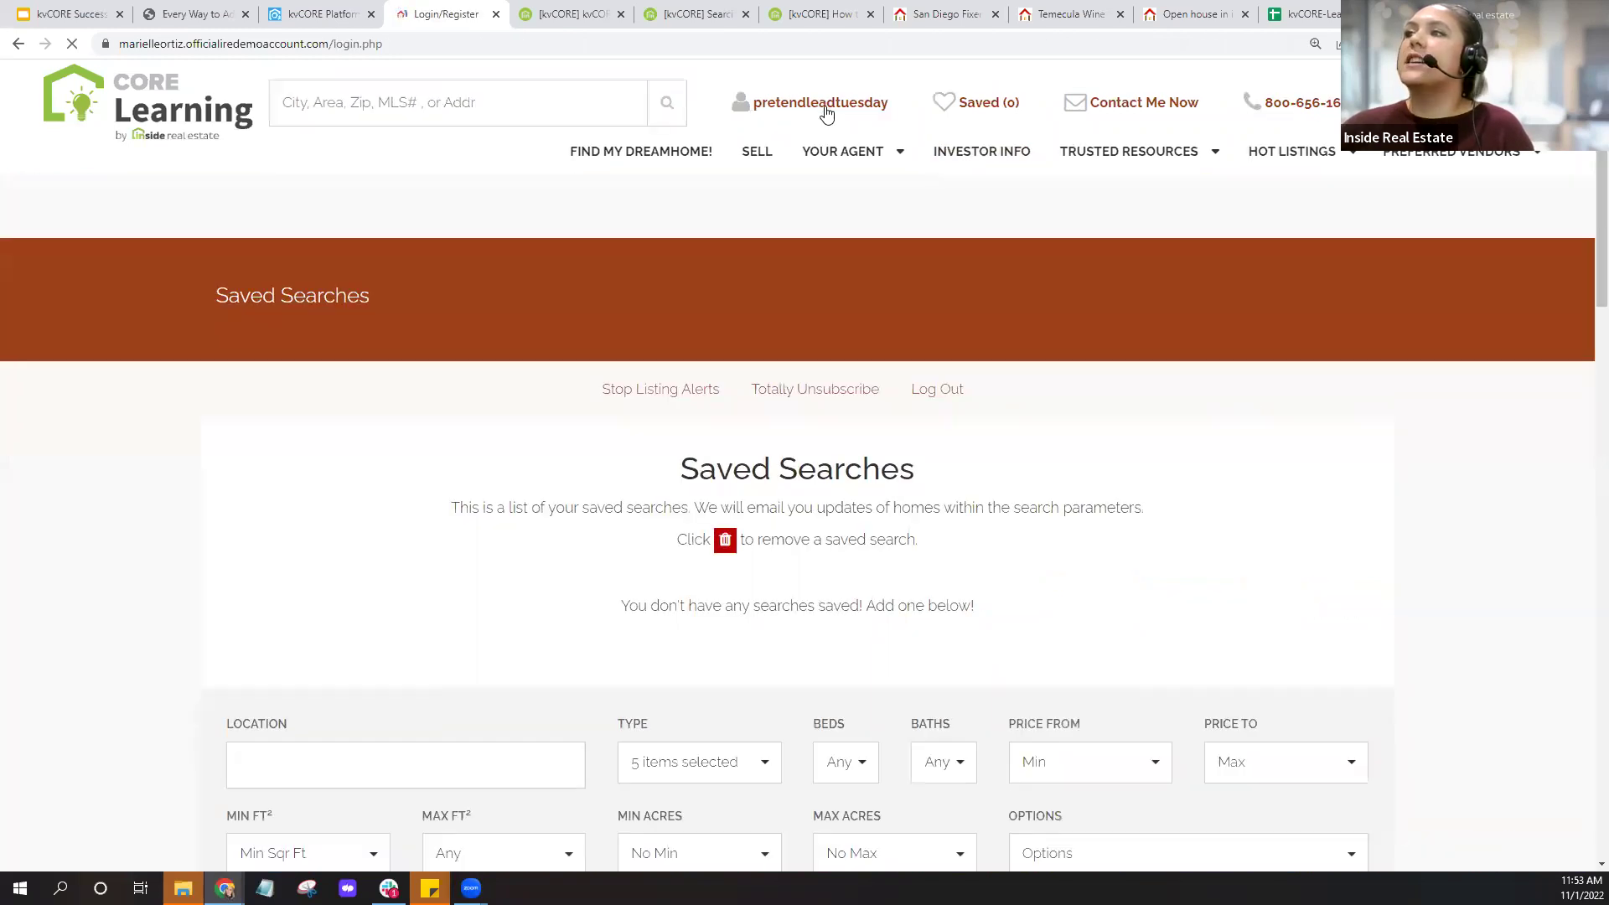
{"action": "scroll", "coordinate": [931, 506], "scroll_direction": "down", "scroll_amount": 4}
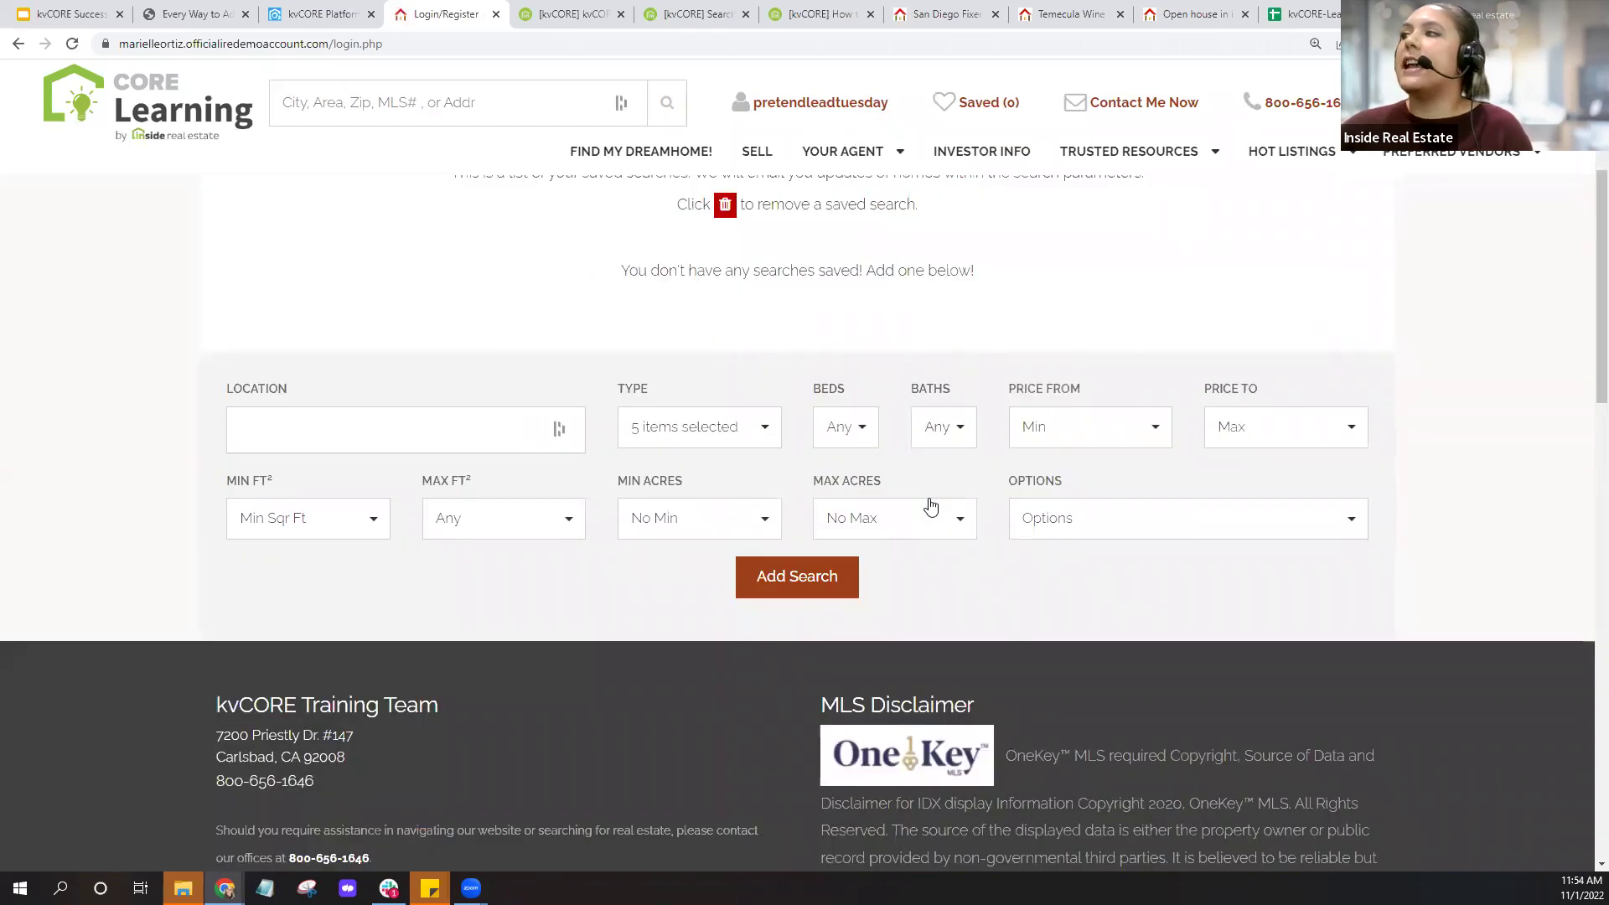
{"action": "left_click", "coordinate": [1174, 521]}
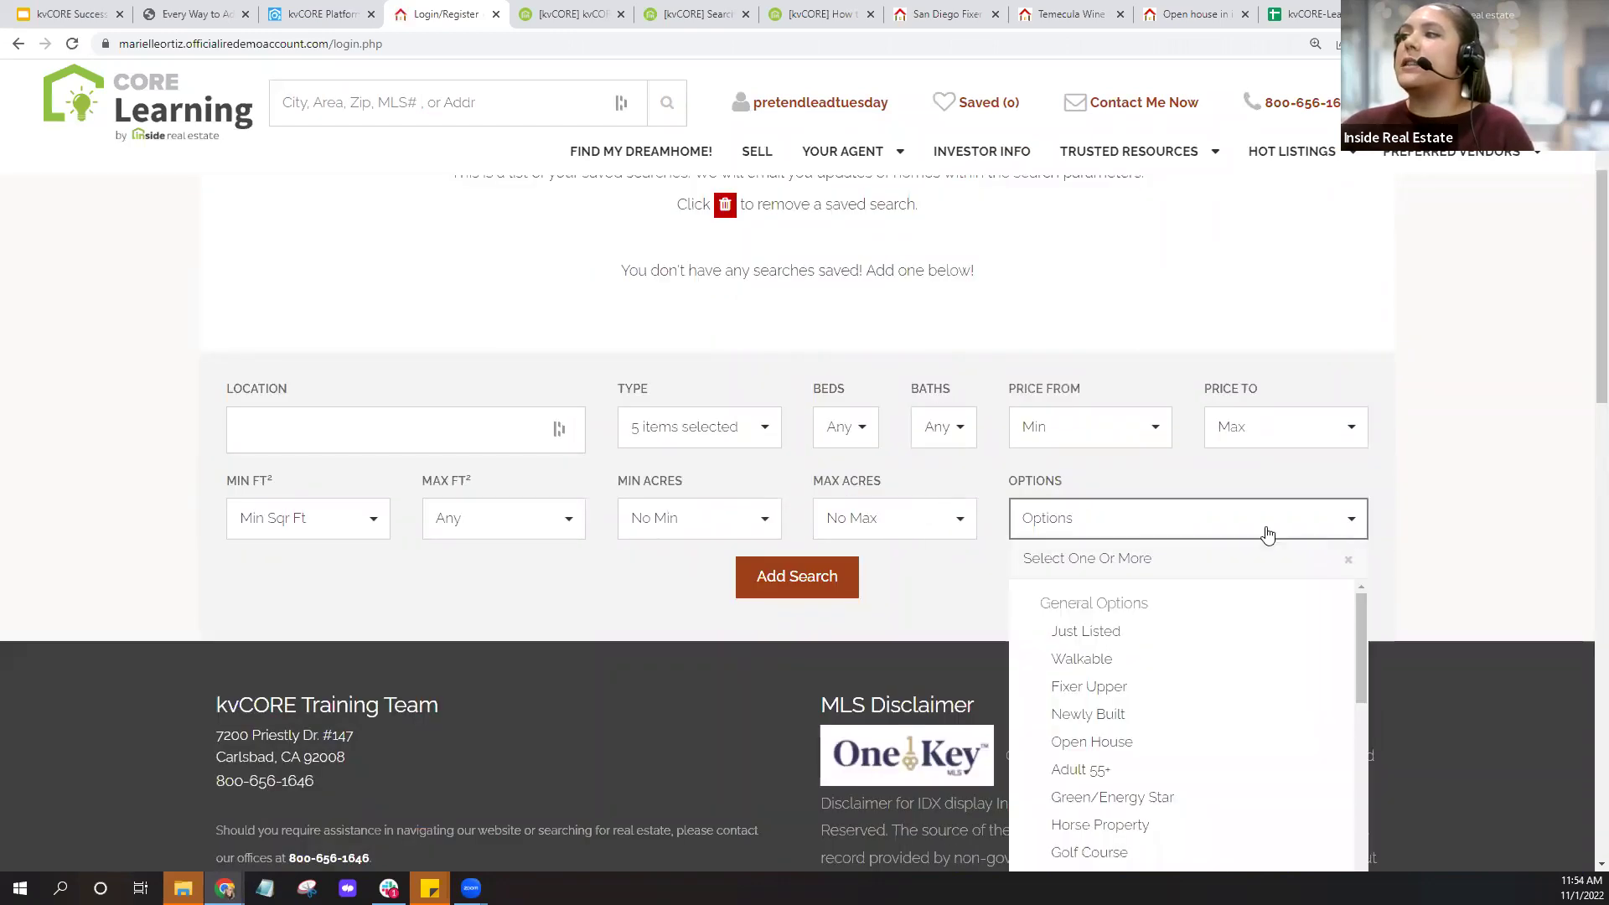
{"action": "left_click", "coordinate": [1508, 521]}
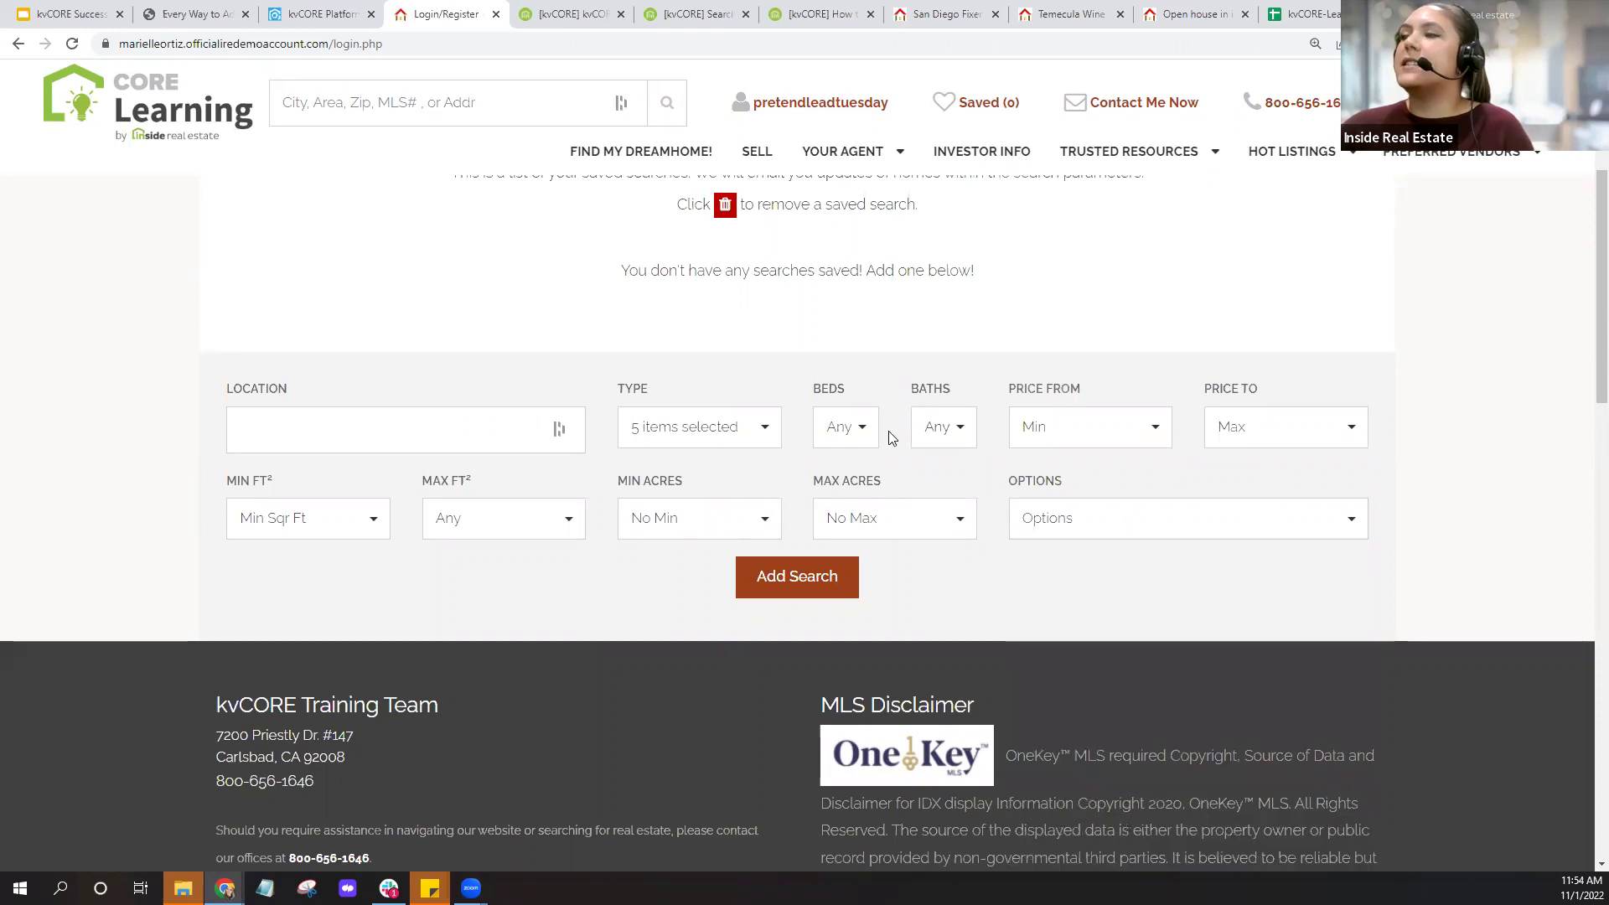
{"action": "scroll", "coordinate": [823, 526], "scroll_direction": "up", "scroll_amount": 1}
{"action": "scroll", "coordinate": [823, 524], "scroll_direction": "up", "scroll_amount": 2}
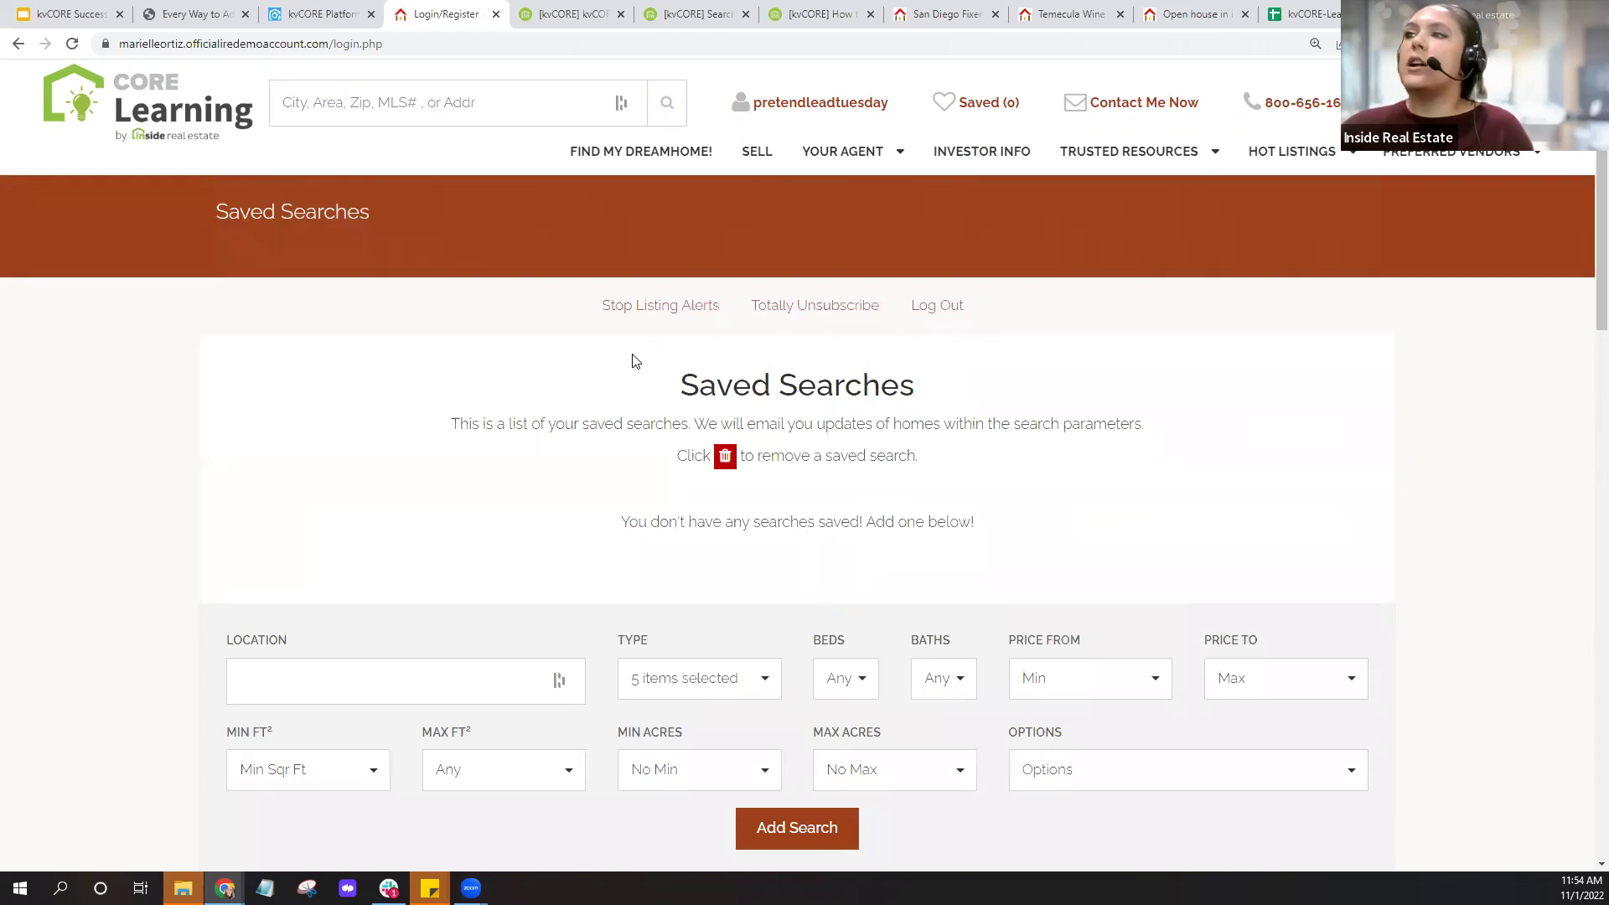
{"action": "left_click", "coordinate": [653, 320]}
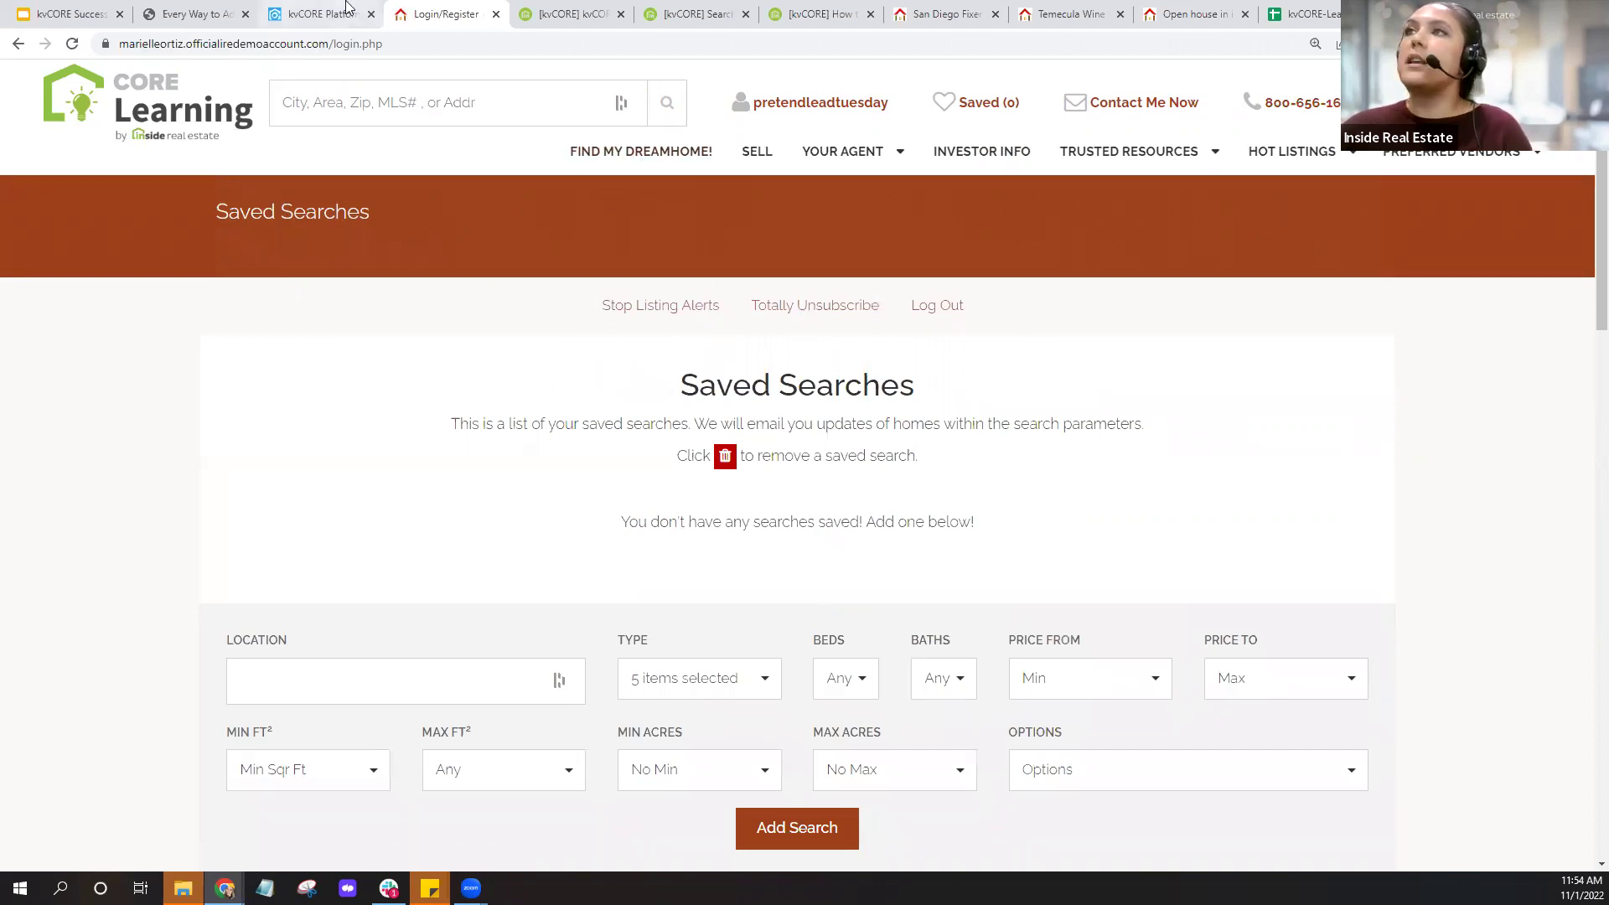
{"action": "left_click", "coordinate": [314, 14]}
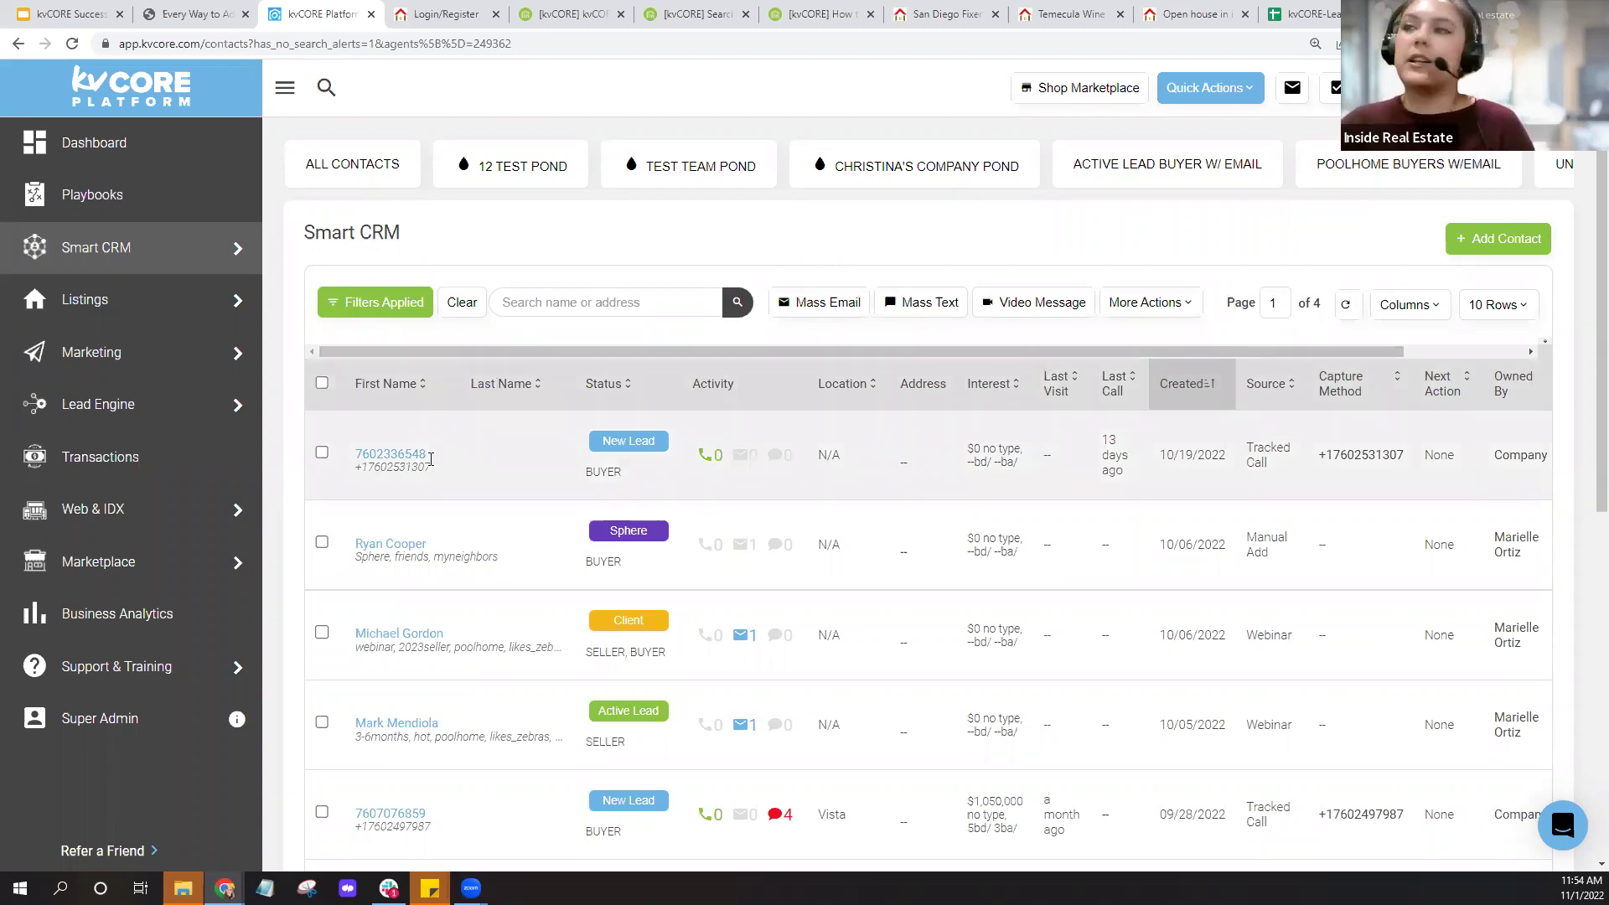
Open the test contact's record to view its Timeline and empty Property Alerts panel.
{"action": "left_click", "coordinate": [404, 546]}
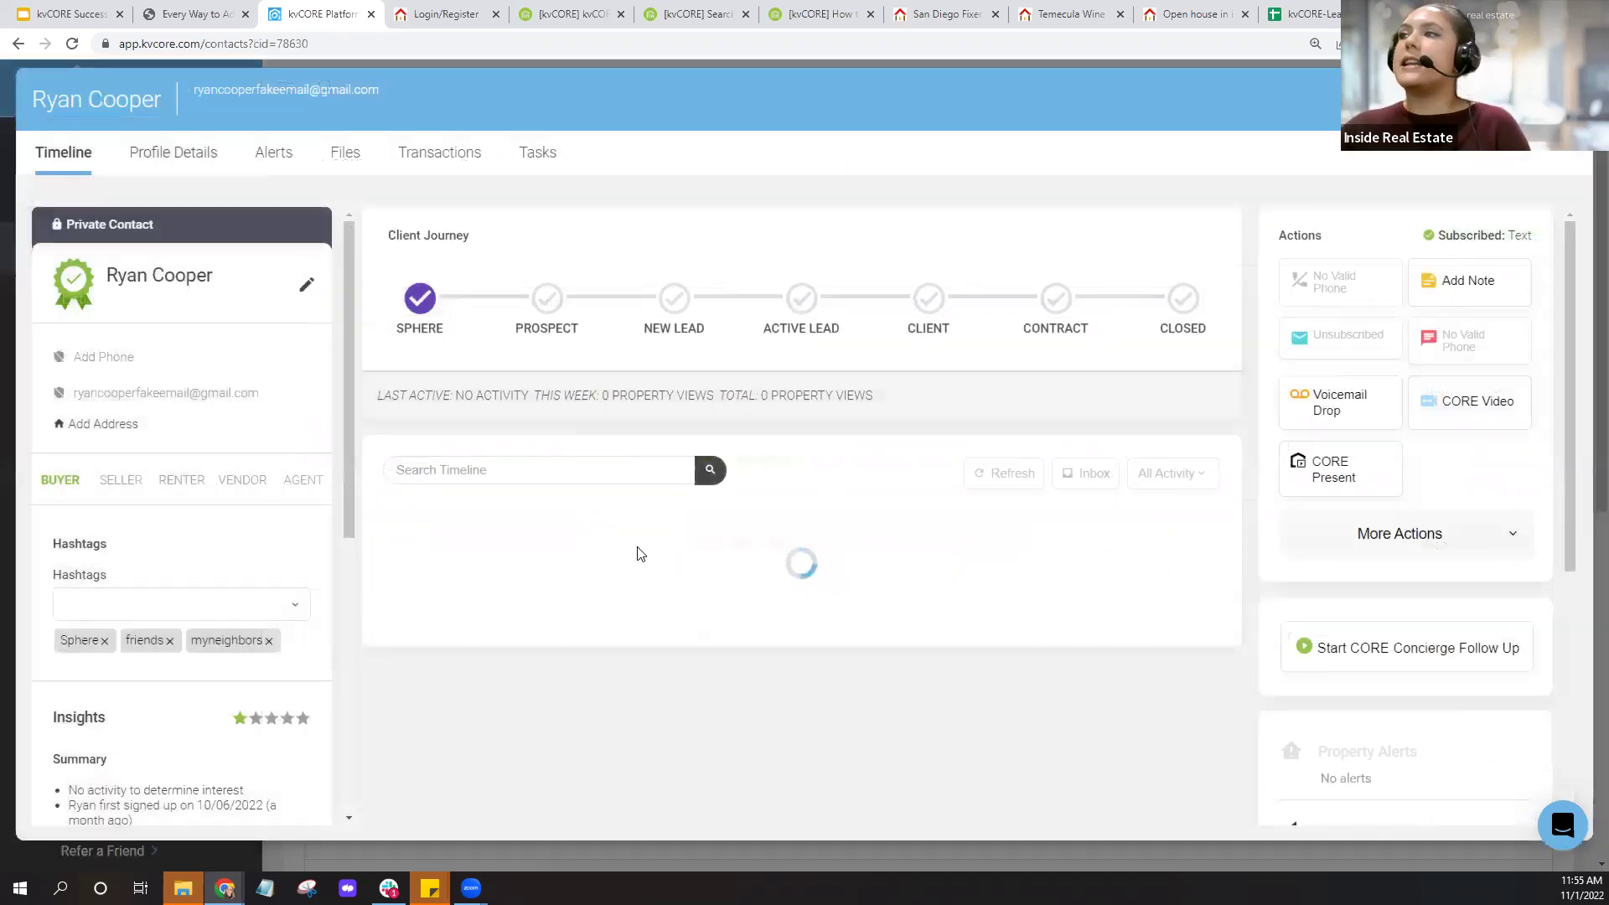
{"action": "scroll", "coordinate": [1522, 452], "scroll_direction": "down", "scroll_amount": 4}
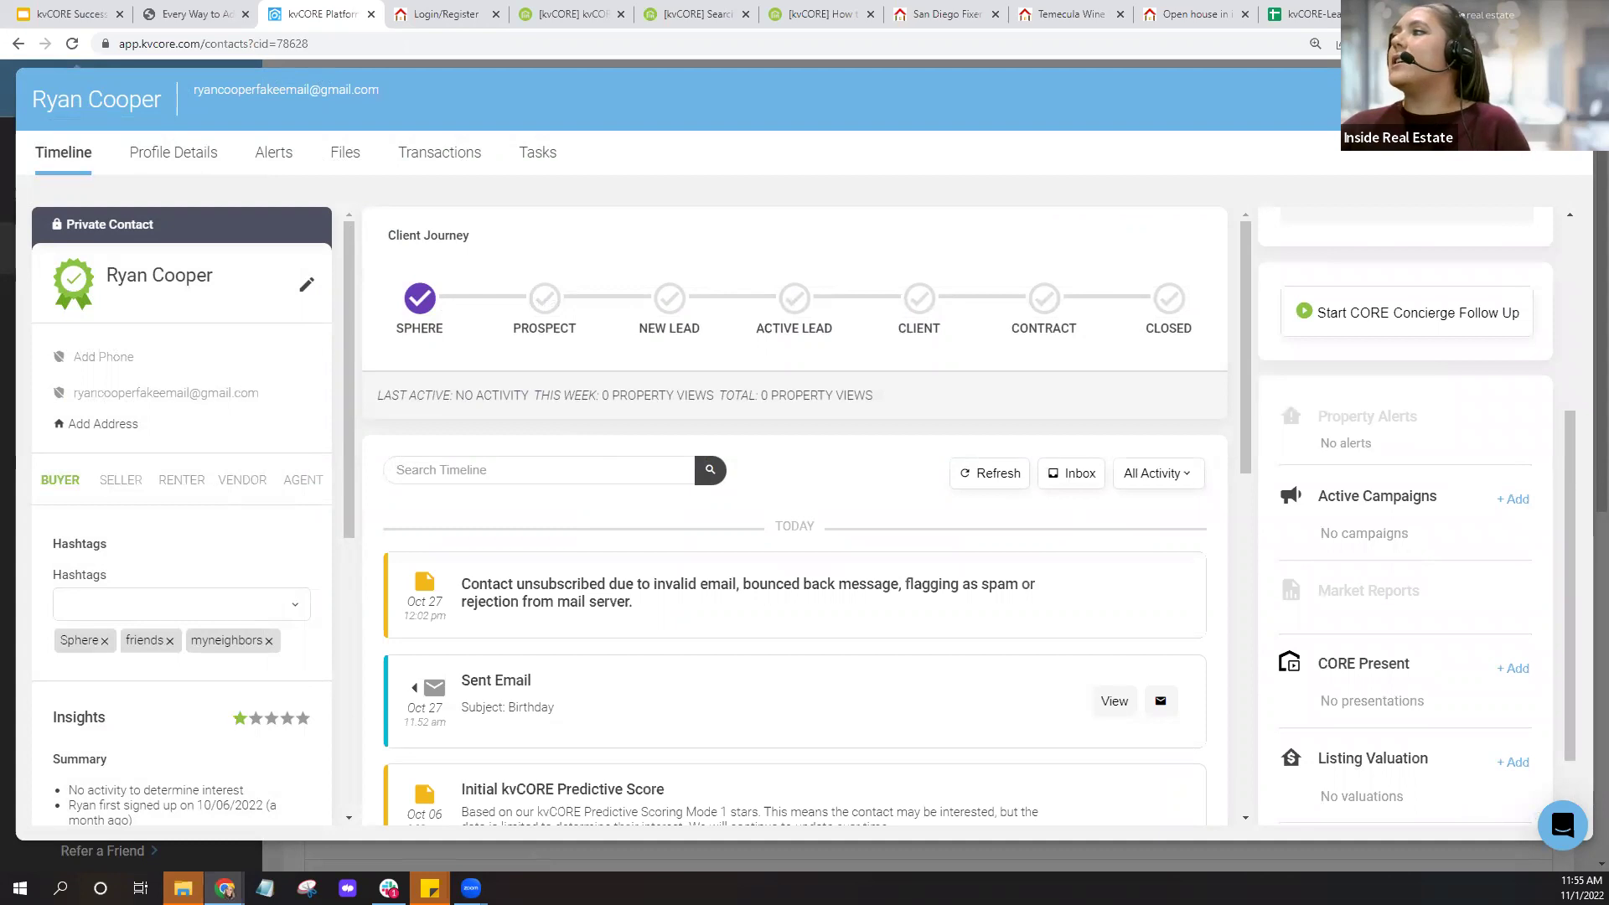
{"action": "left_click", "coordinate": [1509, 99]}
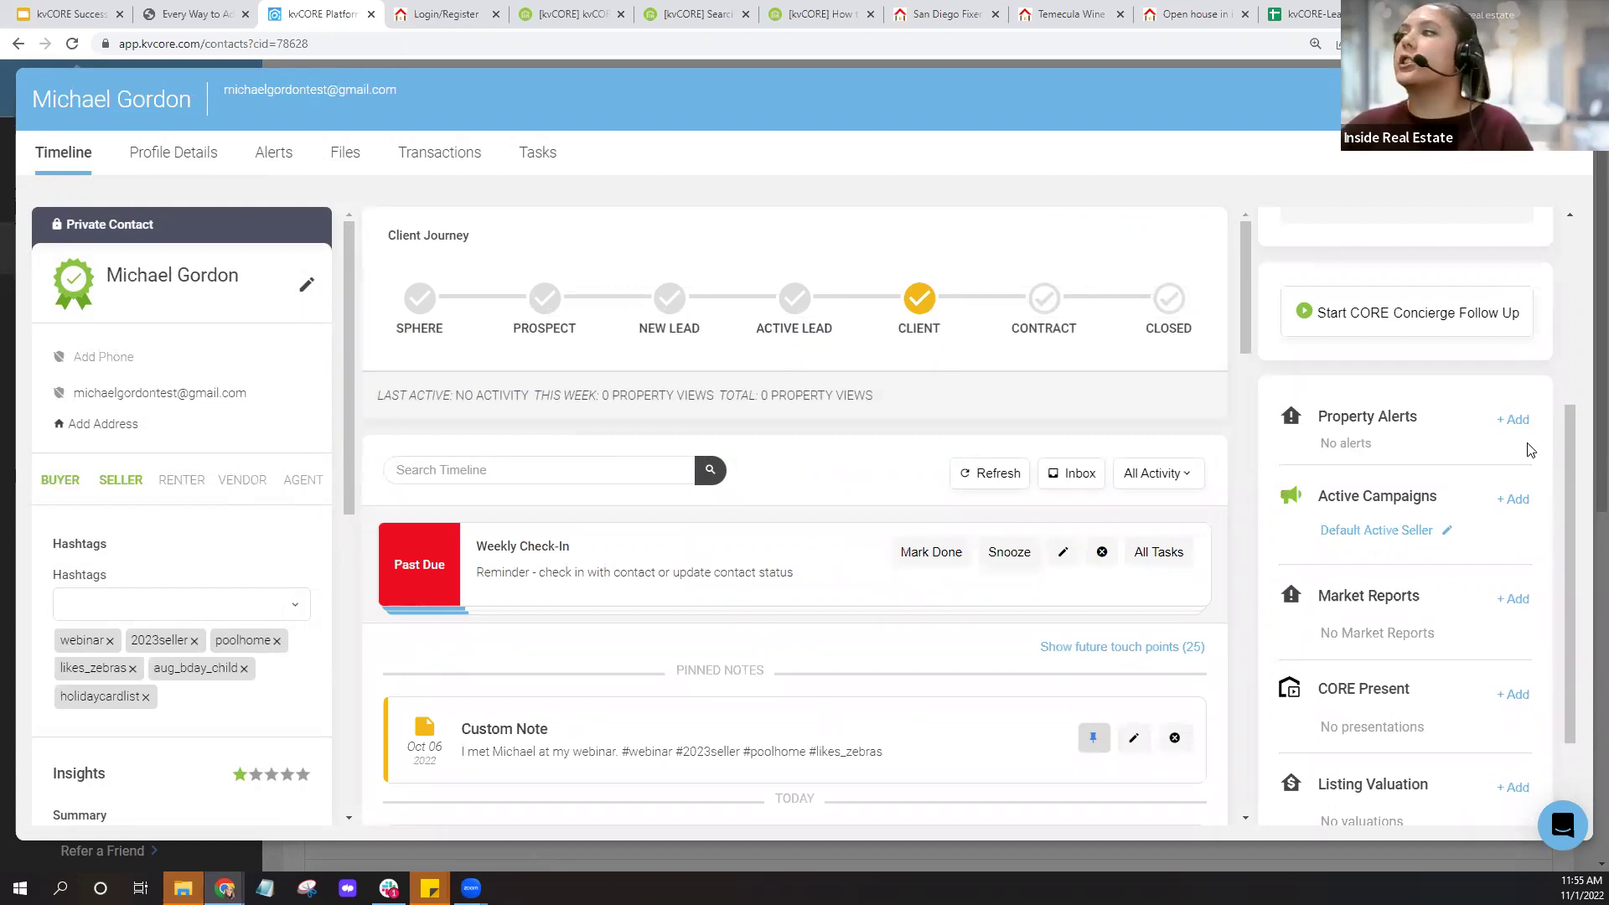
{"action": "key", "text": "ctrl"}
{"action": "key", "text": "ctrl"}
{"action": "key", "text": "ctrl"}
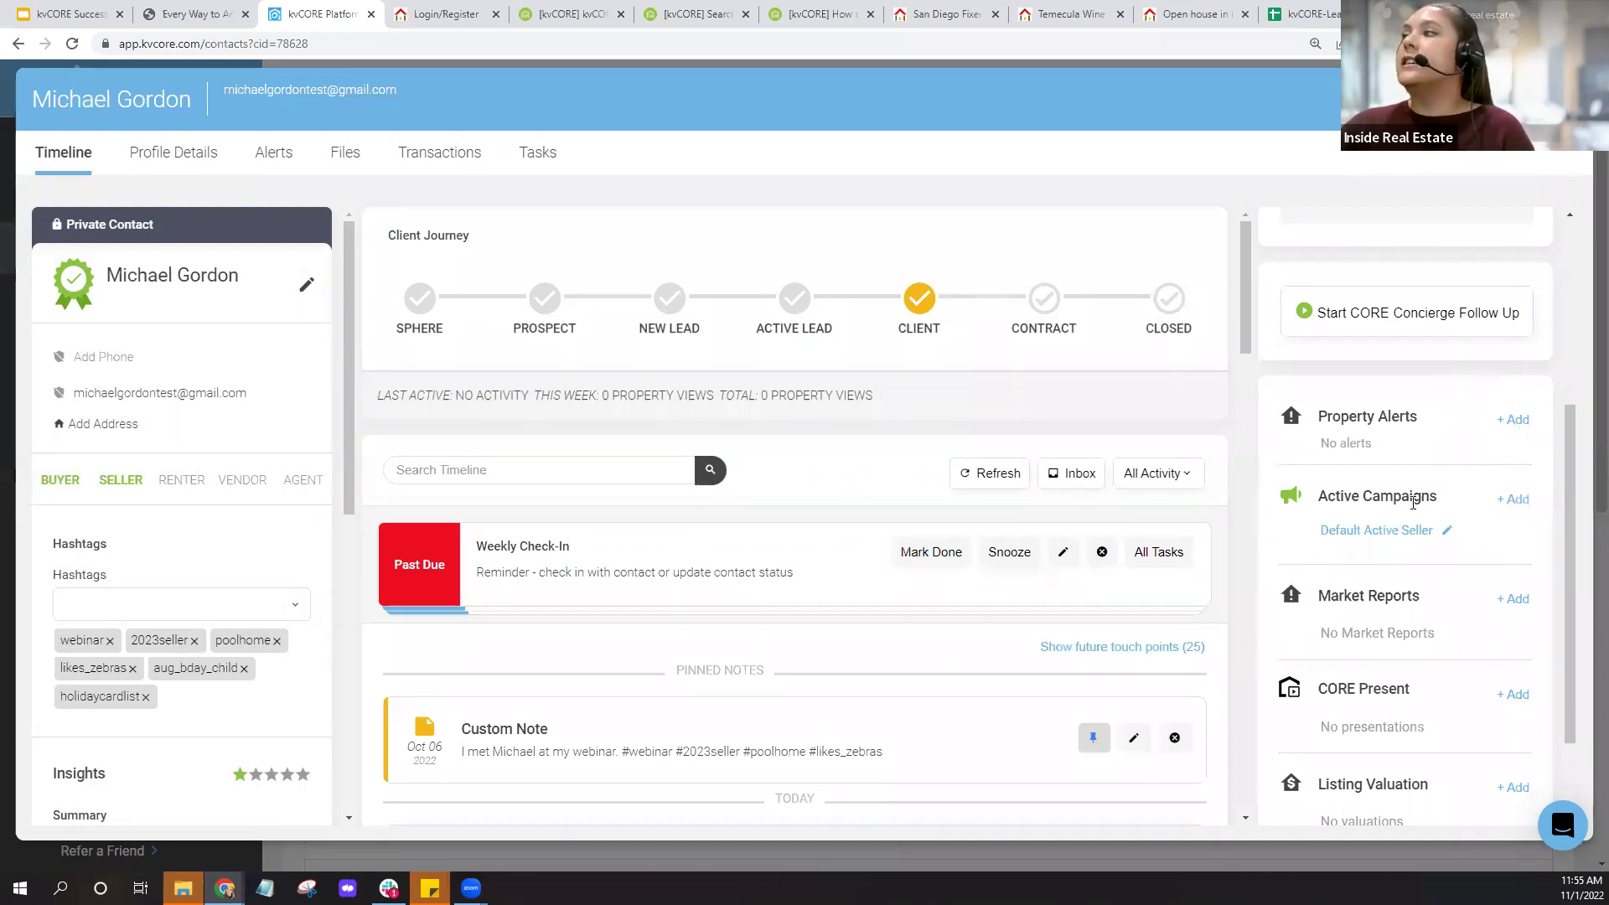
{"action": "scroll", "coordinate": [1424, 569], "scroll_direction": "down", "scroll_amount": 2}
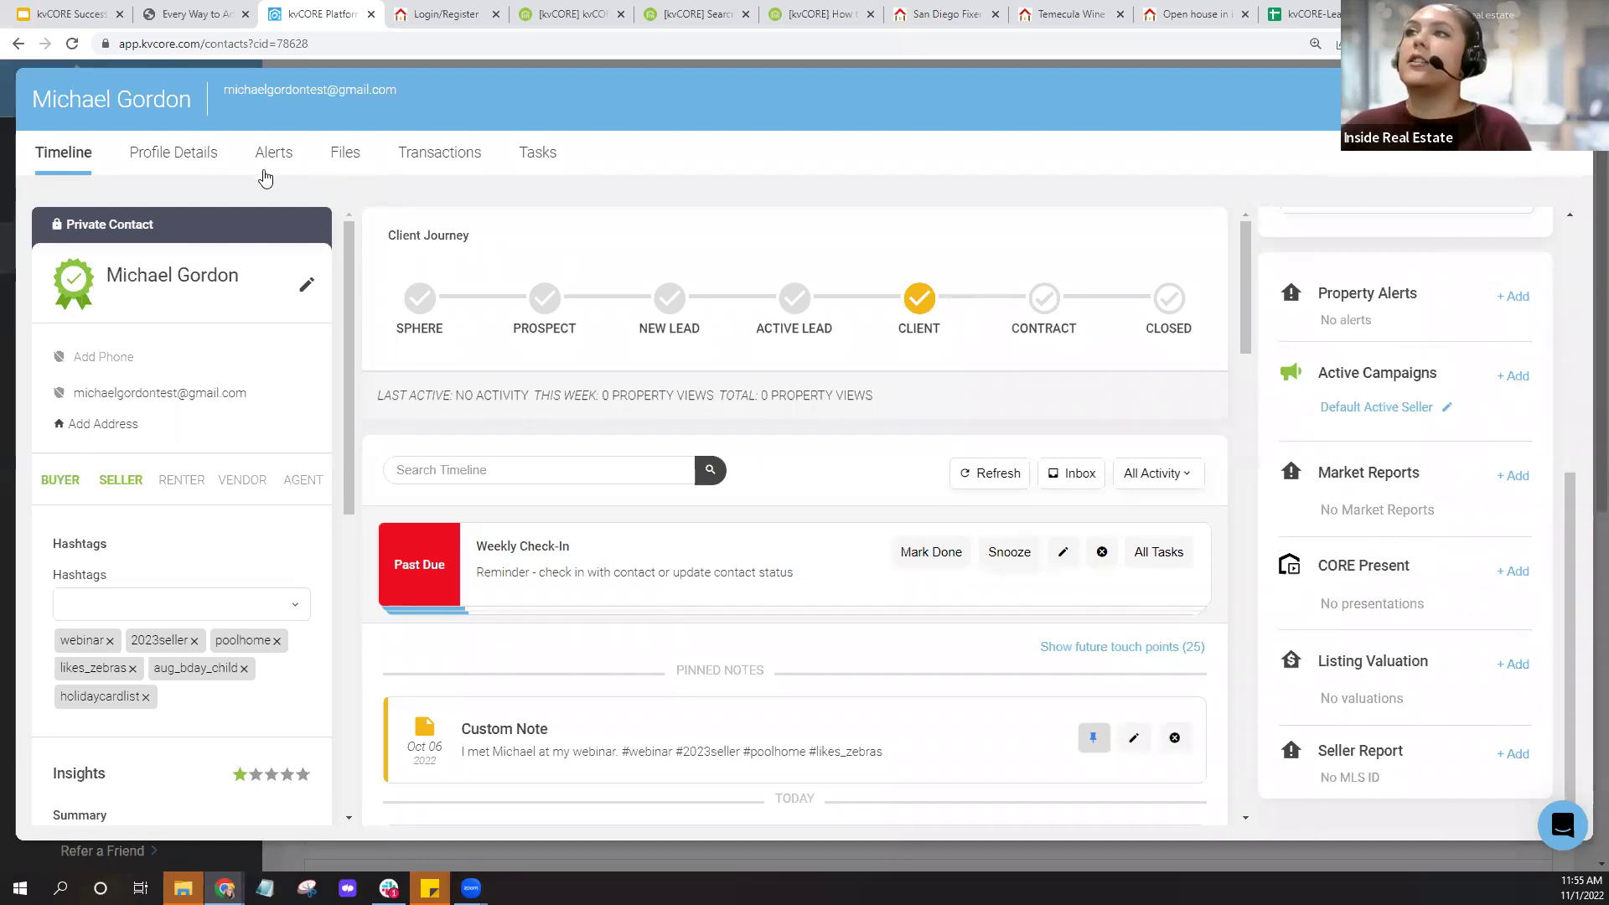
On the contact's Alerts tab, set the new alert's area to 'City : San Diego, CA'.
{"action": "left_click", "coordinate": [265, 168]}
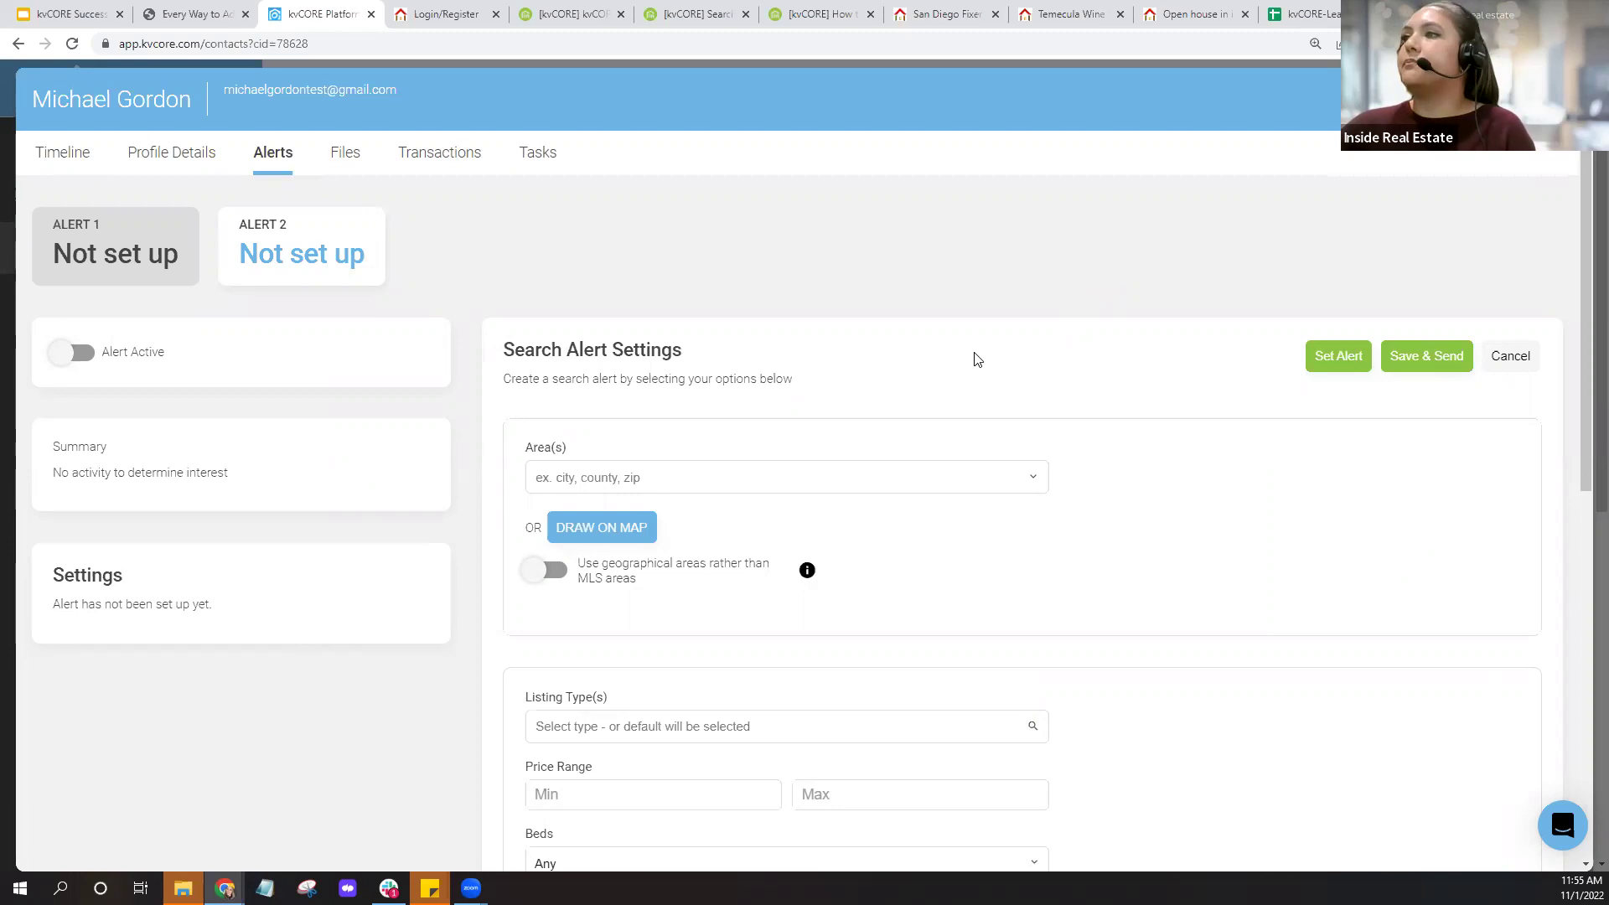
{"action": "scroll", "coordinate": [956, 356], "scroll_direction": "down", "scroll_amount": 2}
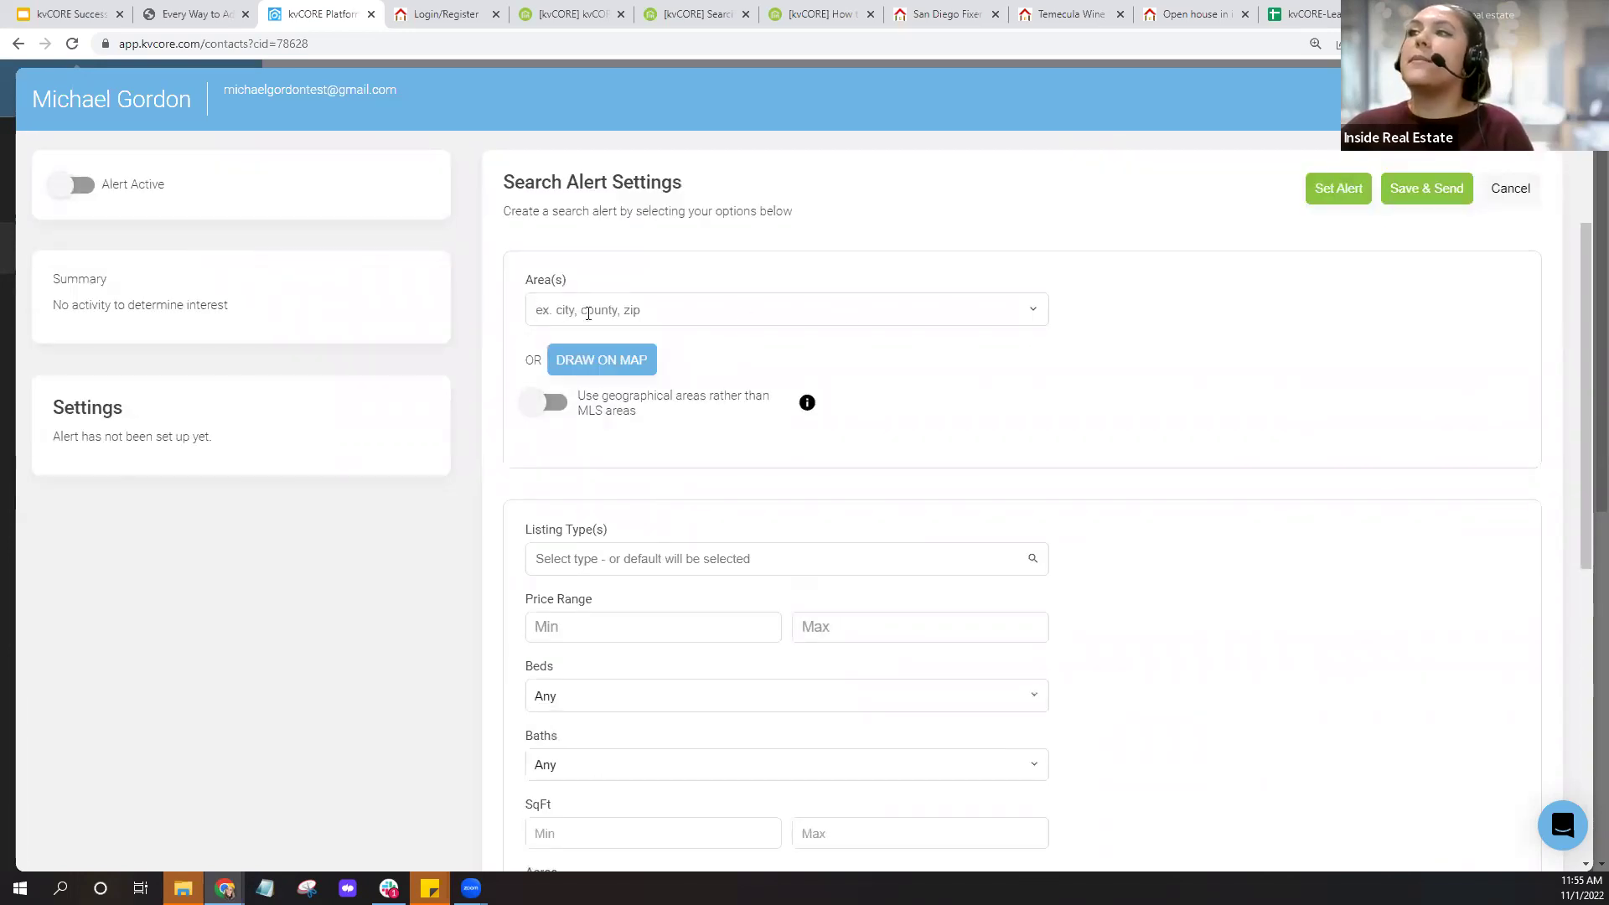
{"action": "left_click", "coordinate": [636, 309]}
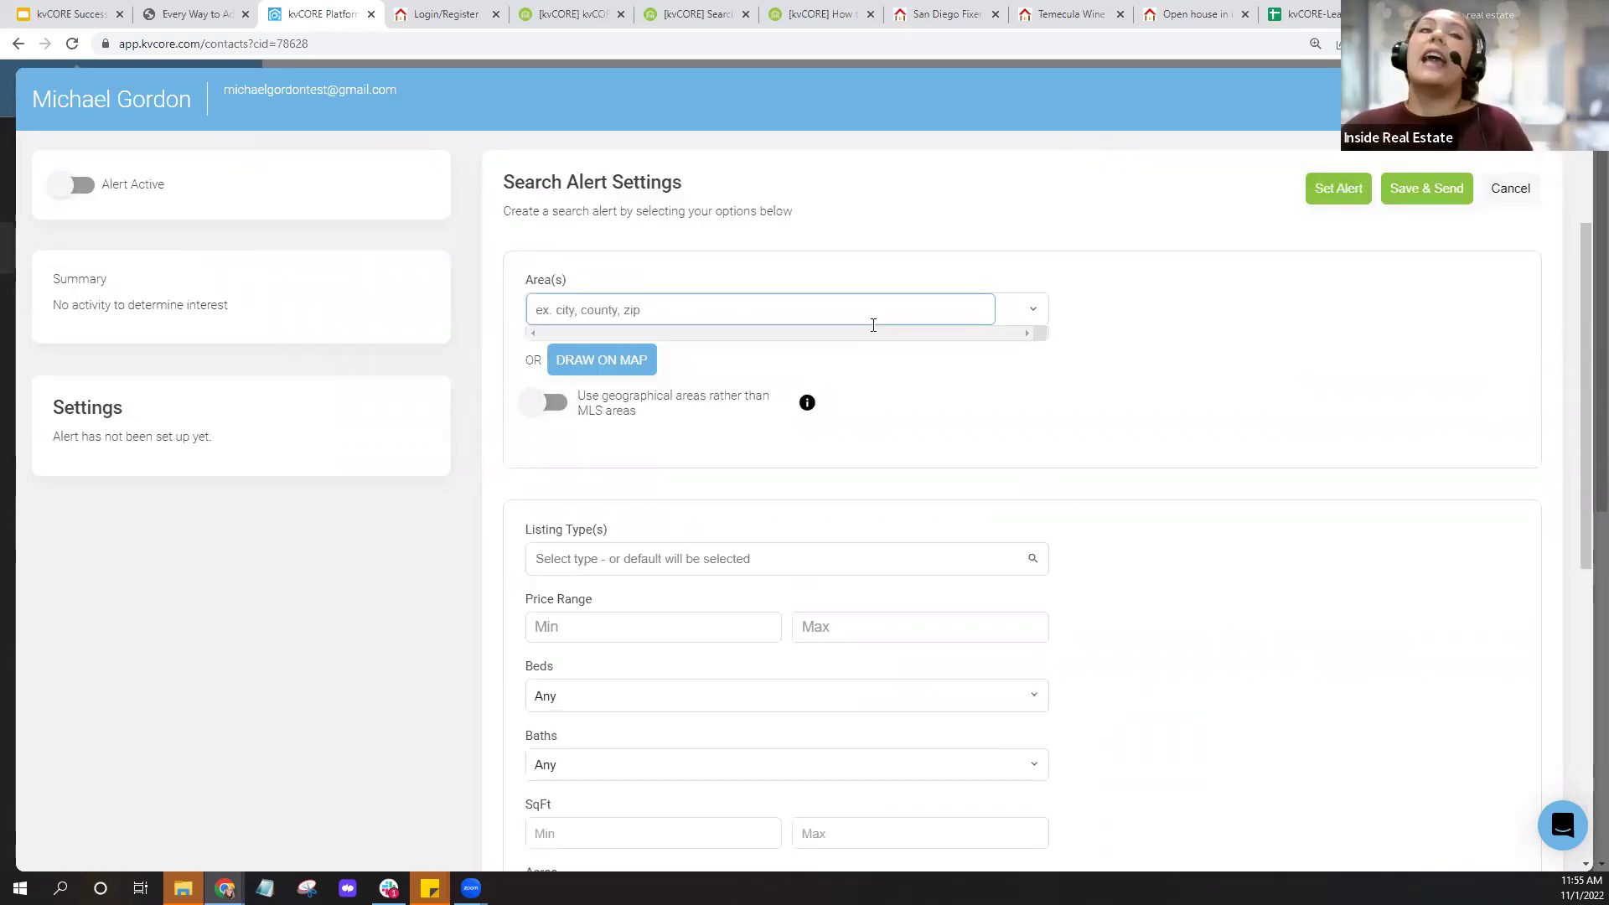
{"action": "type", "text": "san diego"}
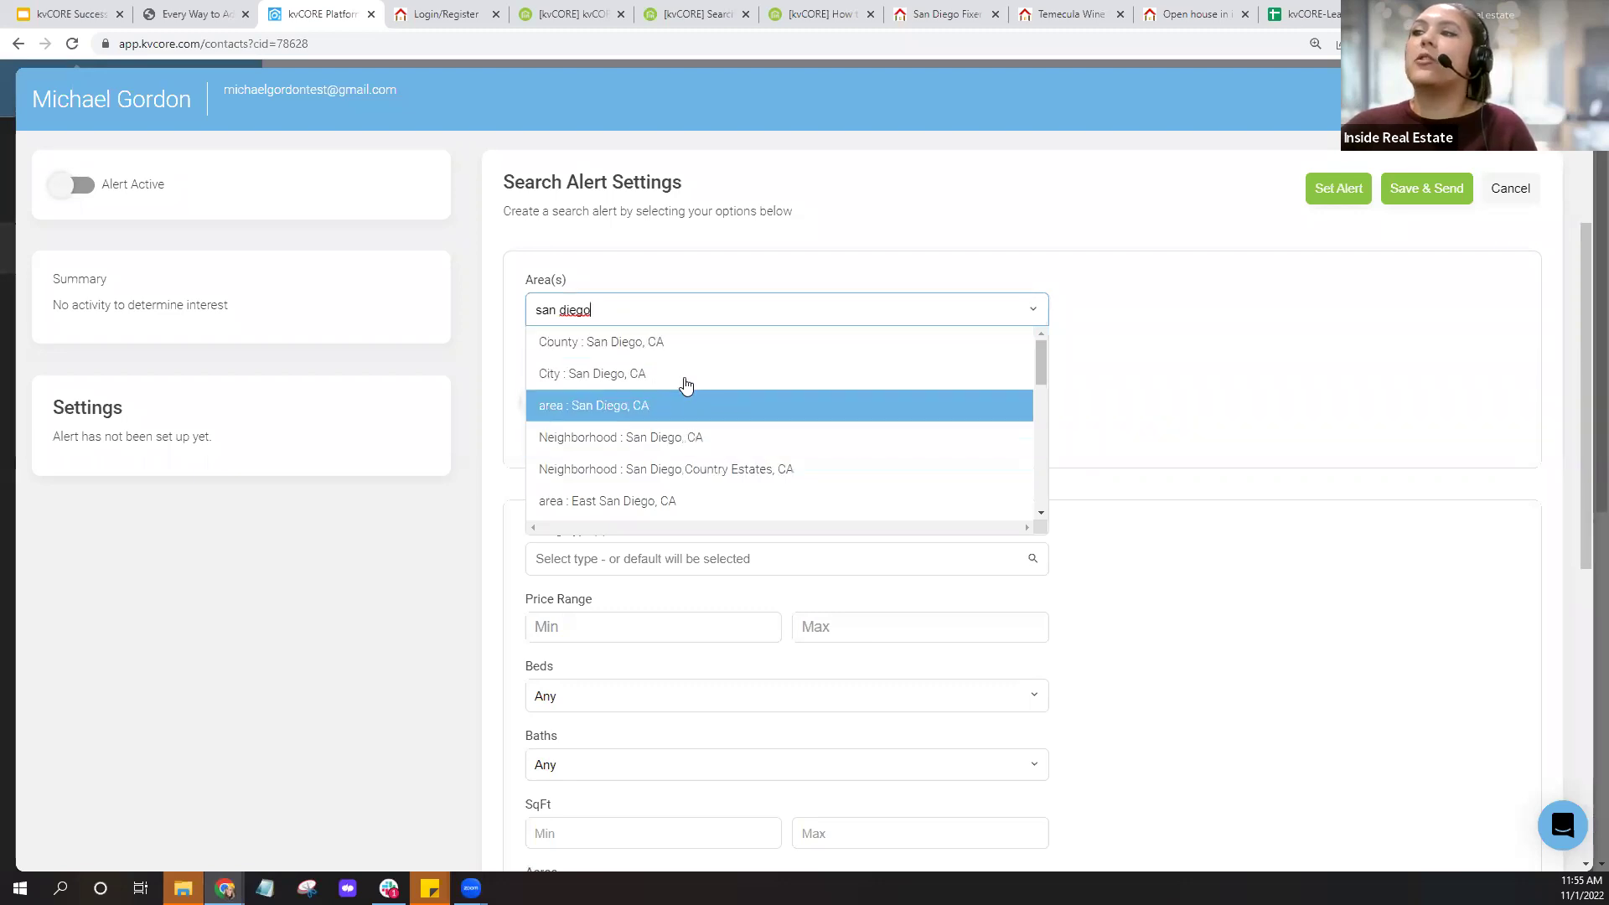
{"action": "left_click", "coordinate": [685, 385]}
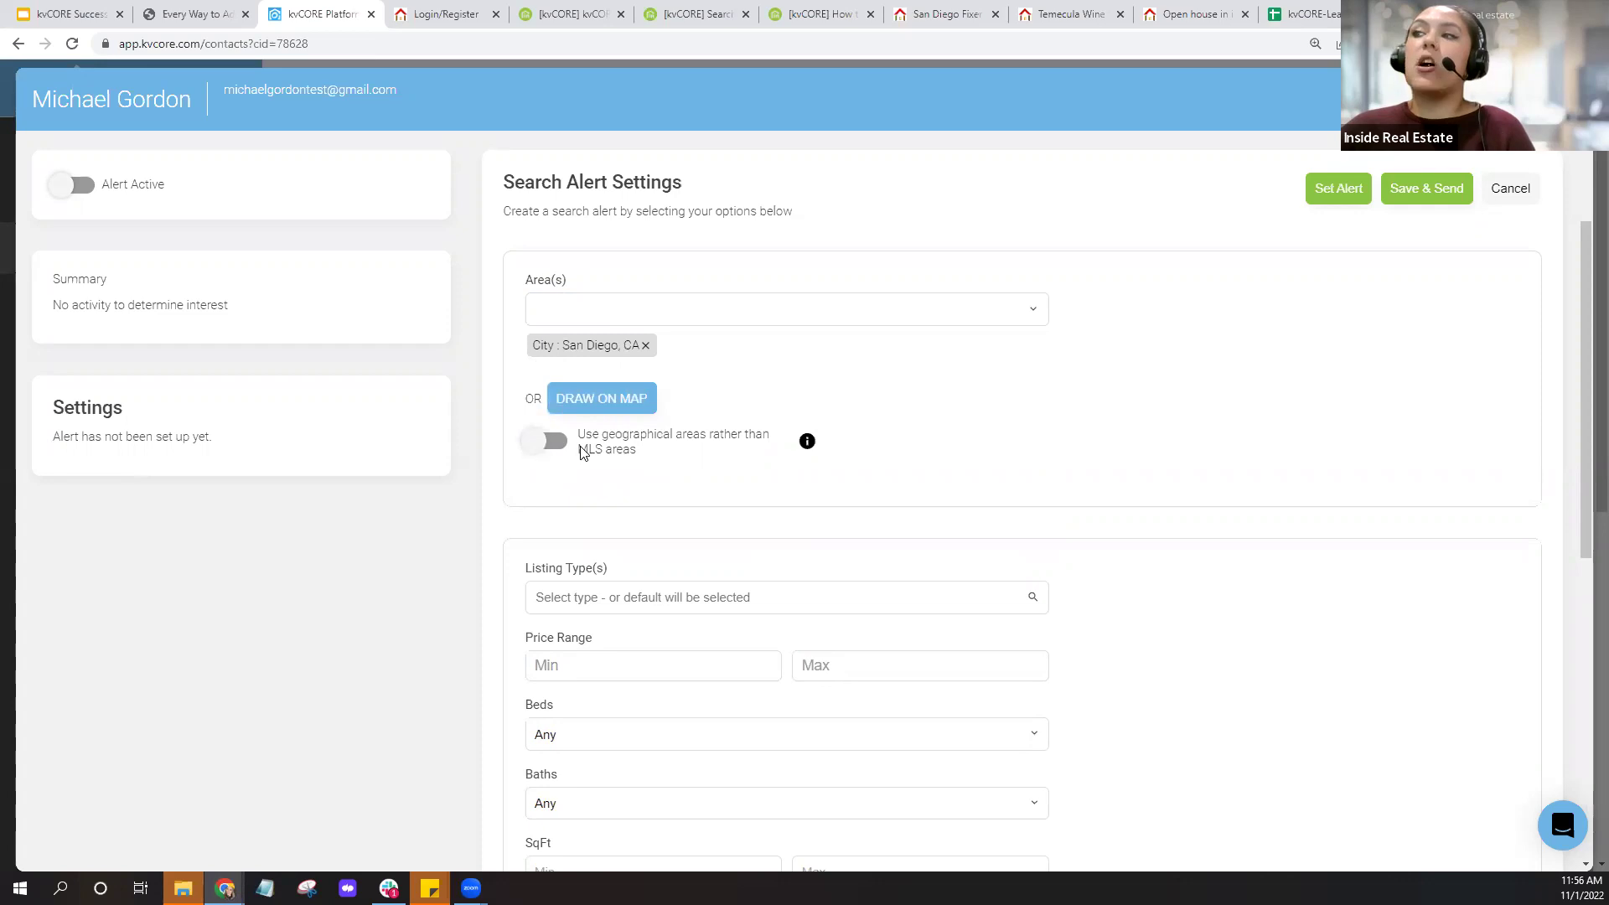
{"action": "mouse_move", "coordinate": [805, 451]}
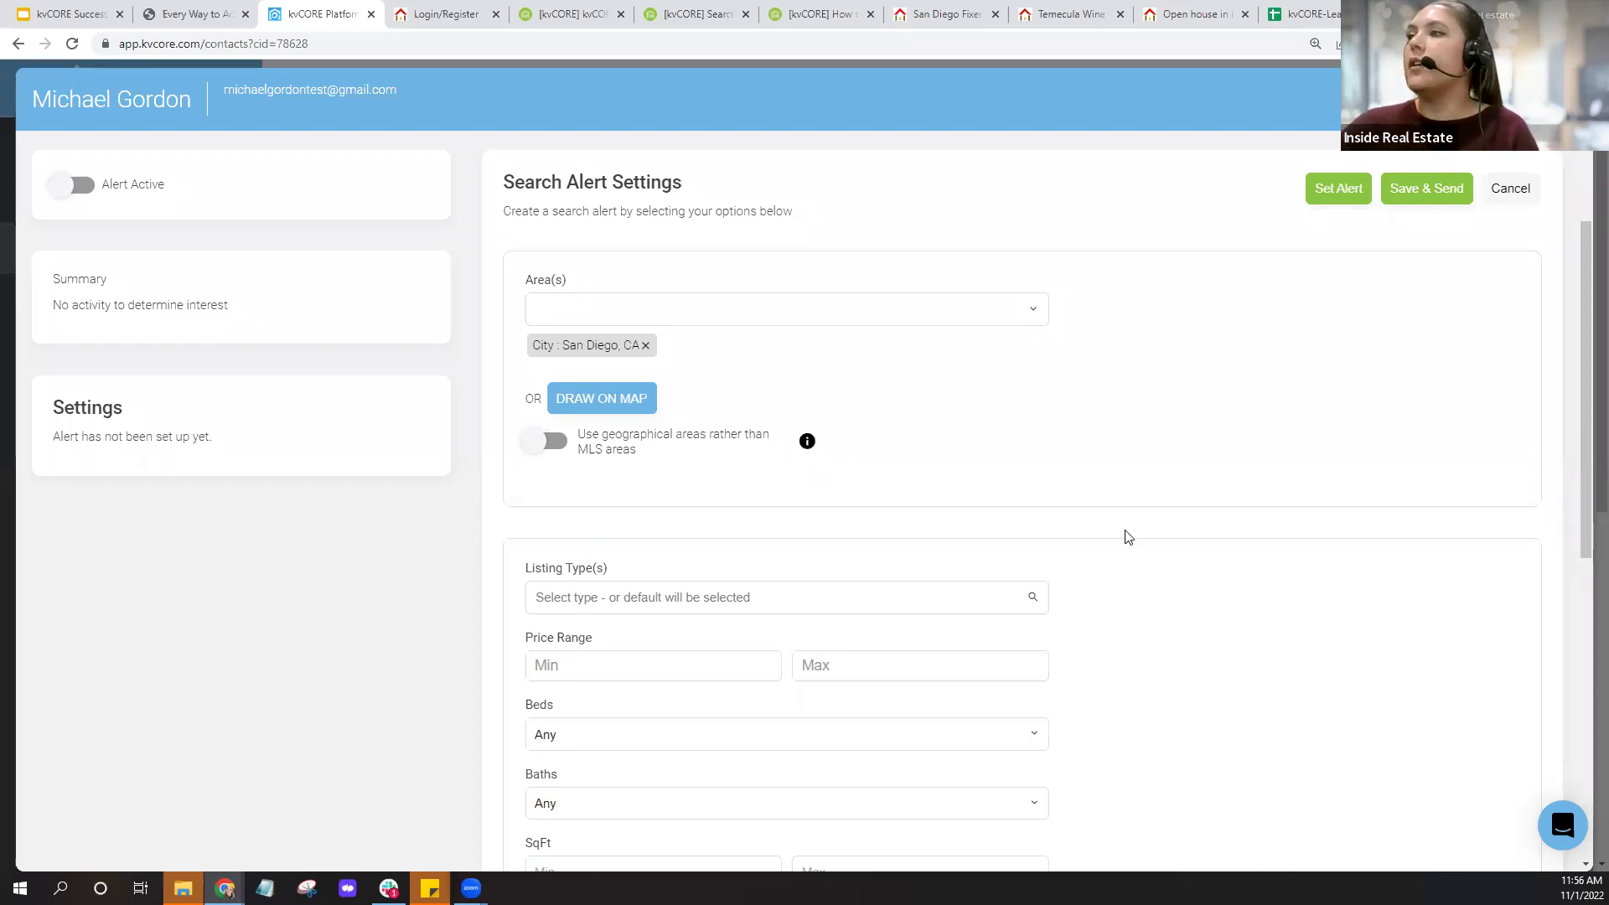
{"action": "scroll", "coordinate": [1124, 535], "scroll_direction": "down", "scroll_amount": 4}
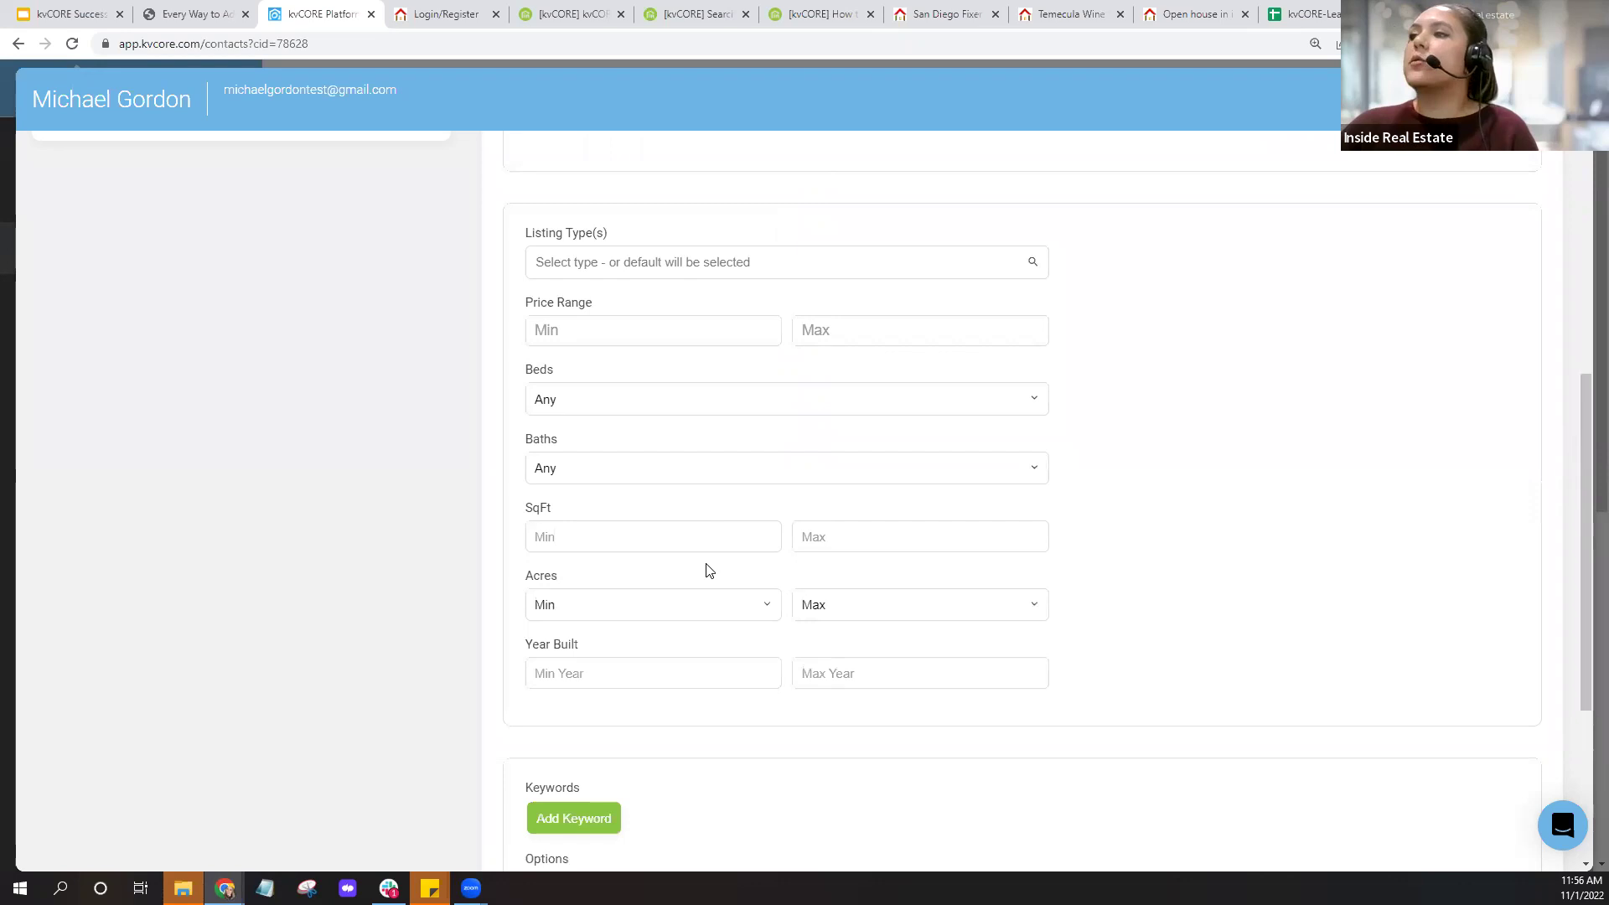
{"action": "scroll", "coordinate": [733, 578], "scroll_direction": "down", "scroll_amount": 4}
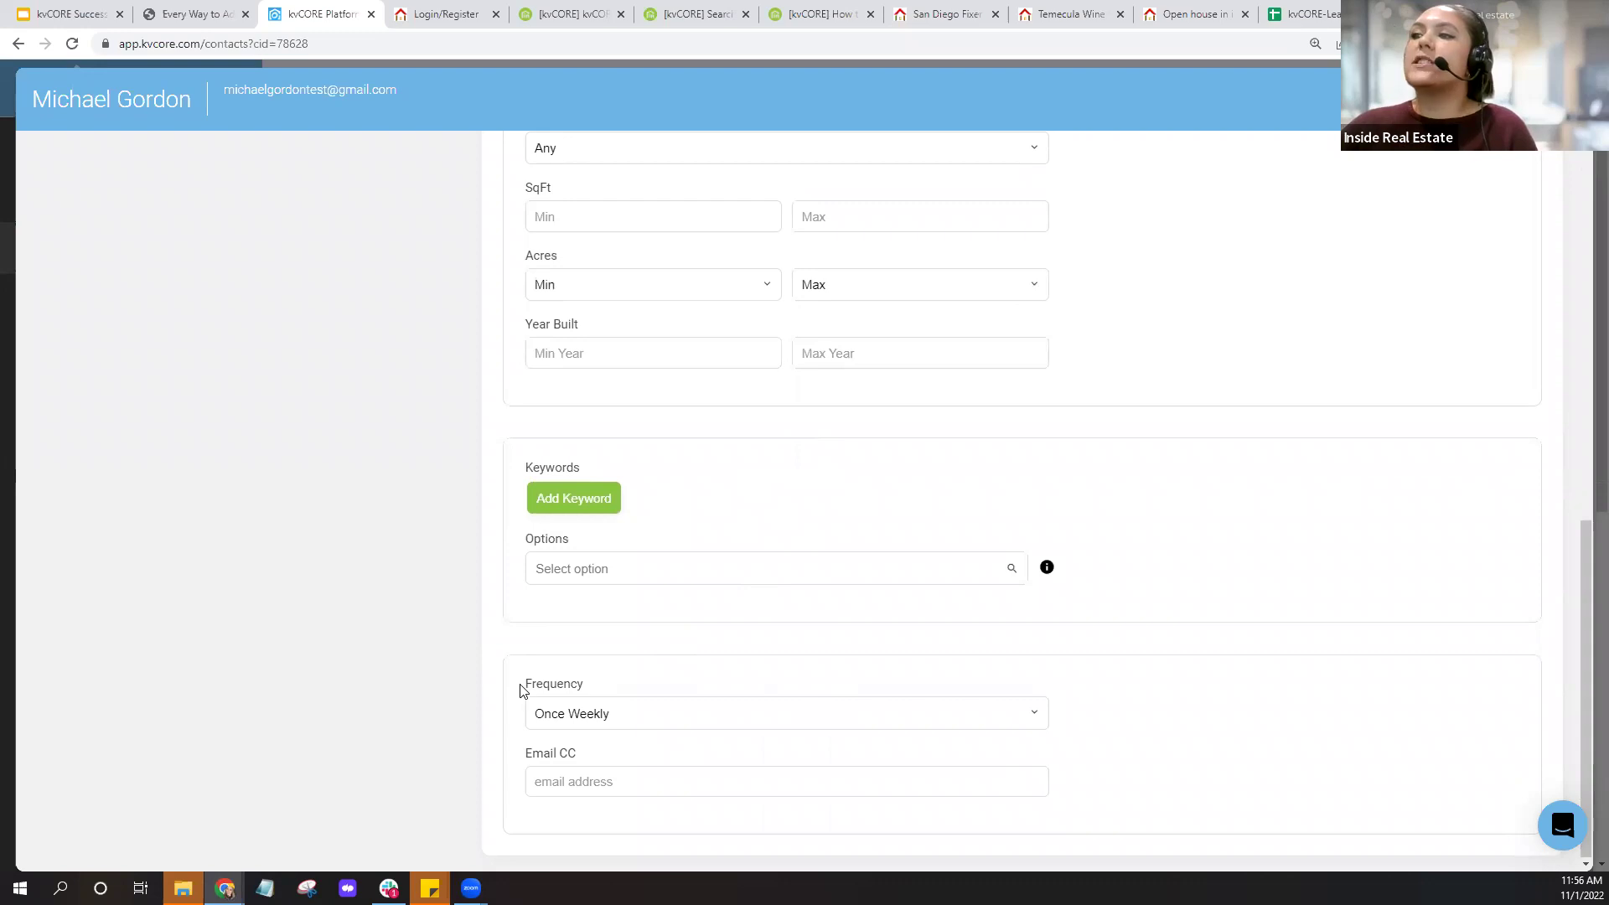
{"action": "left_click_drag", "start_coordinate": [521, 686], "coordinate": [587, 689]}
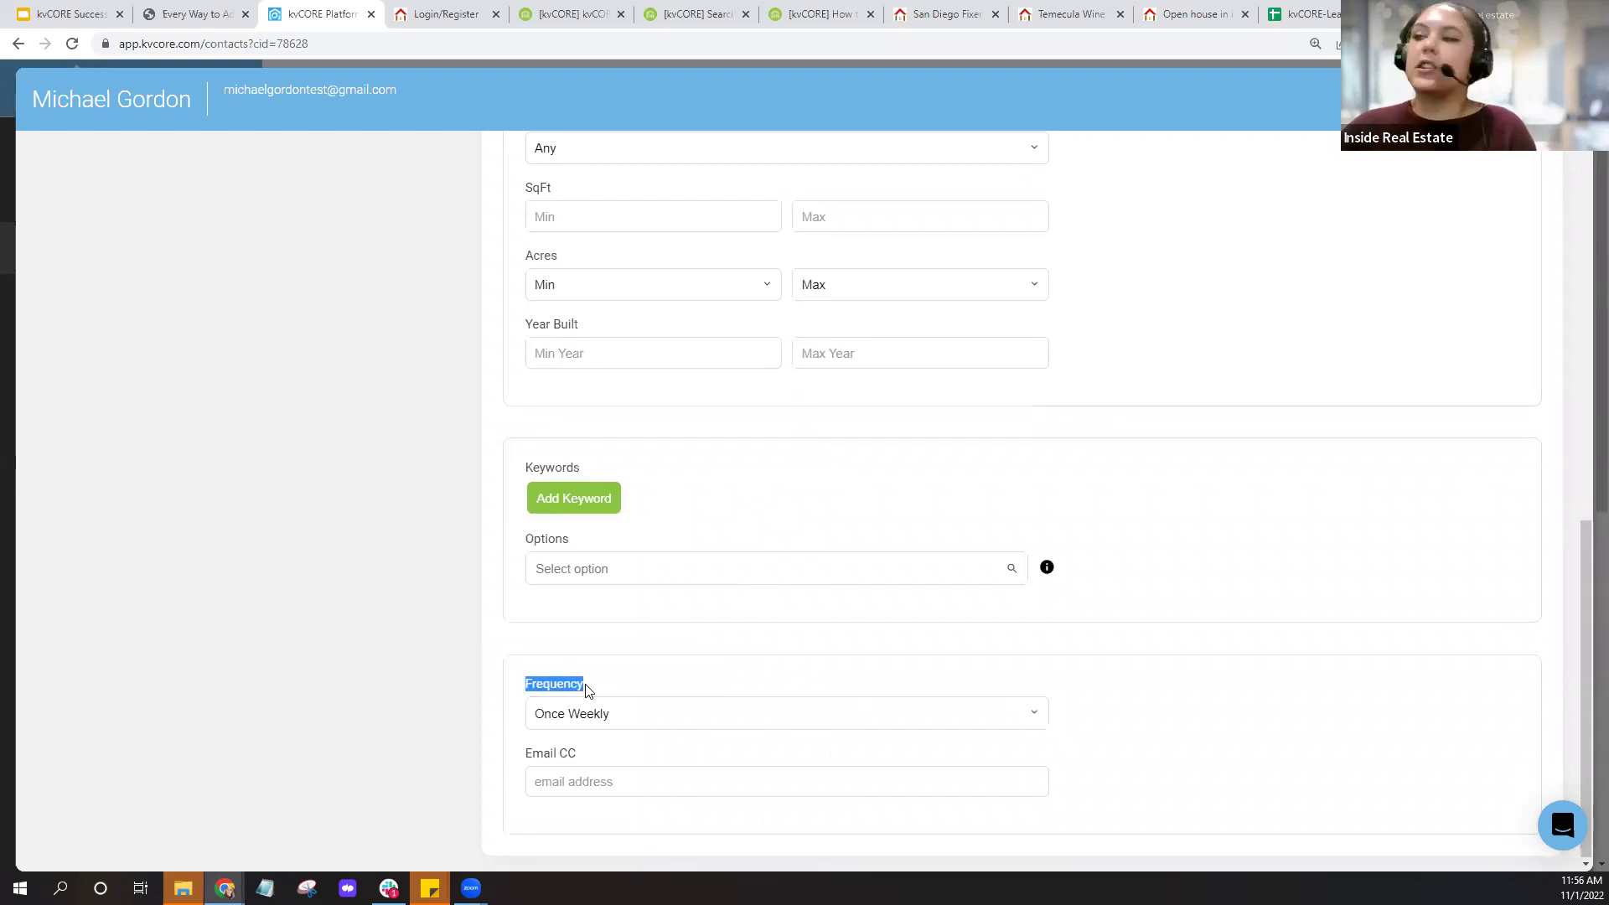
{"action": "left_click_drag", "start_coordinate": [524, 760], "coordinate": [614, 761]}
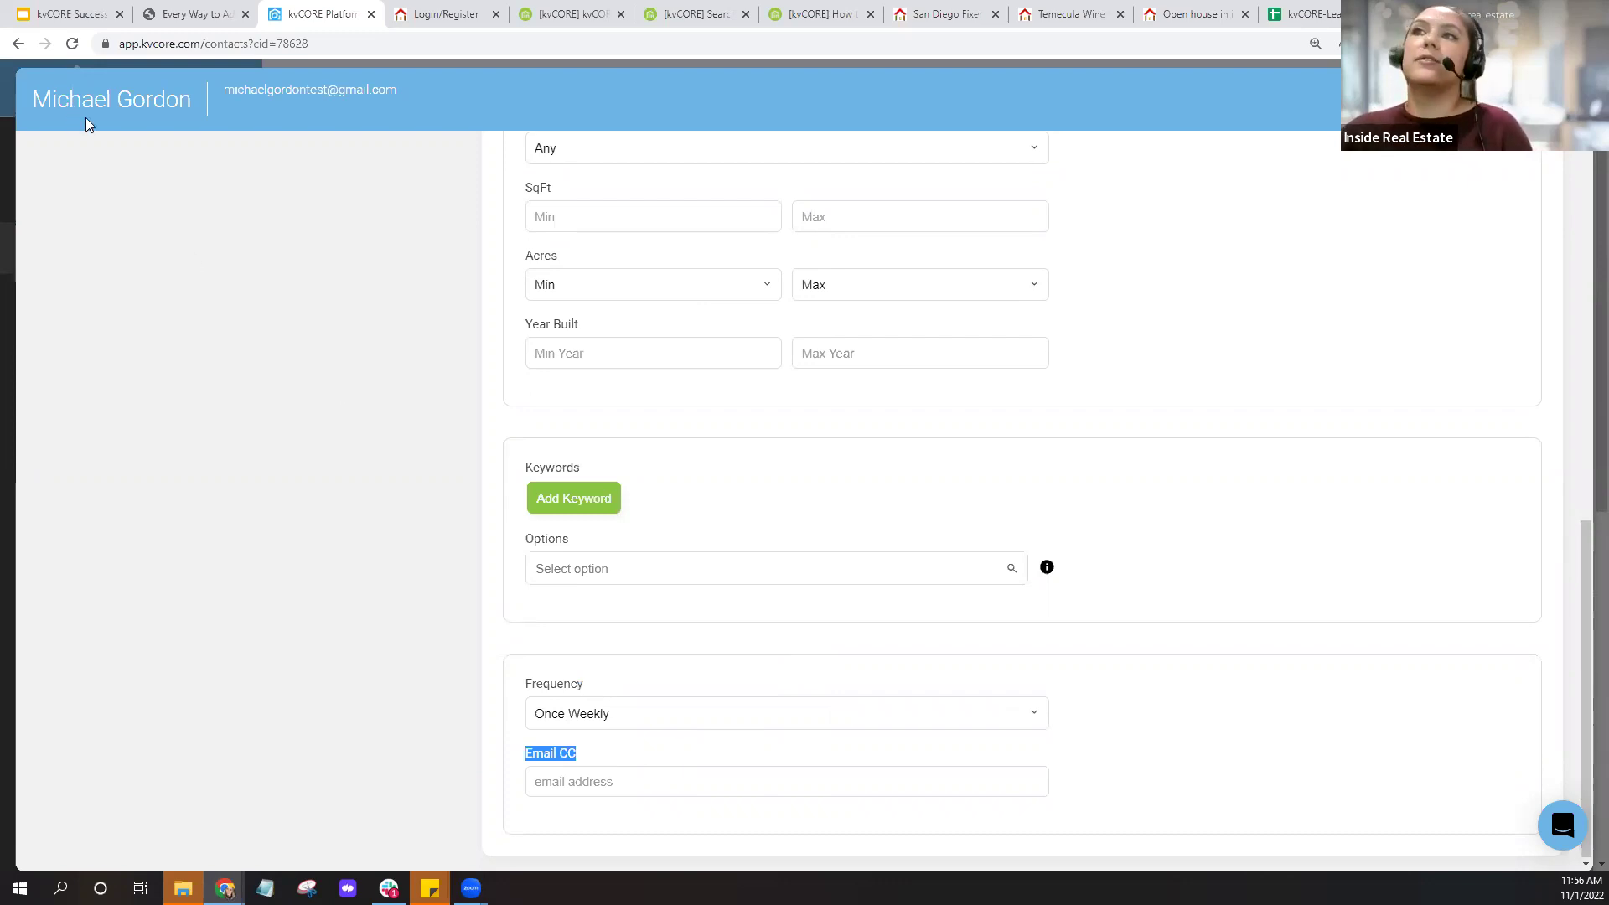
{"action": "key", "text": "ctrl"}
{"action": "left_click", "coordinate": [568, 781]}
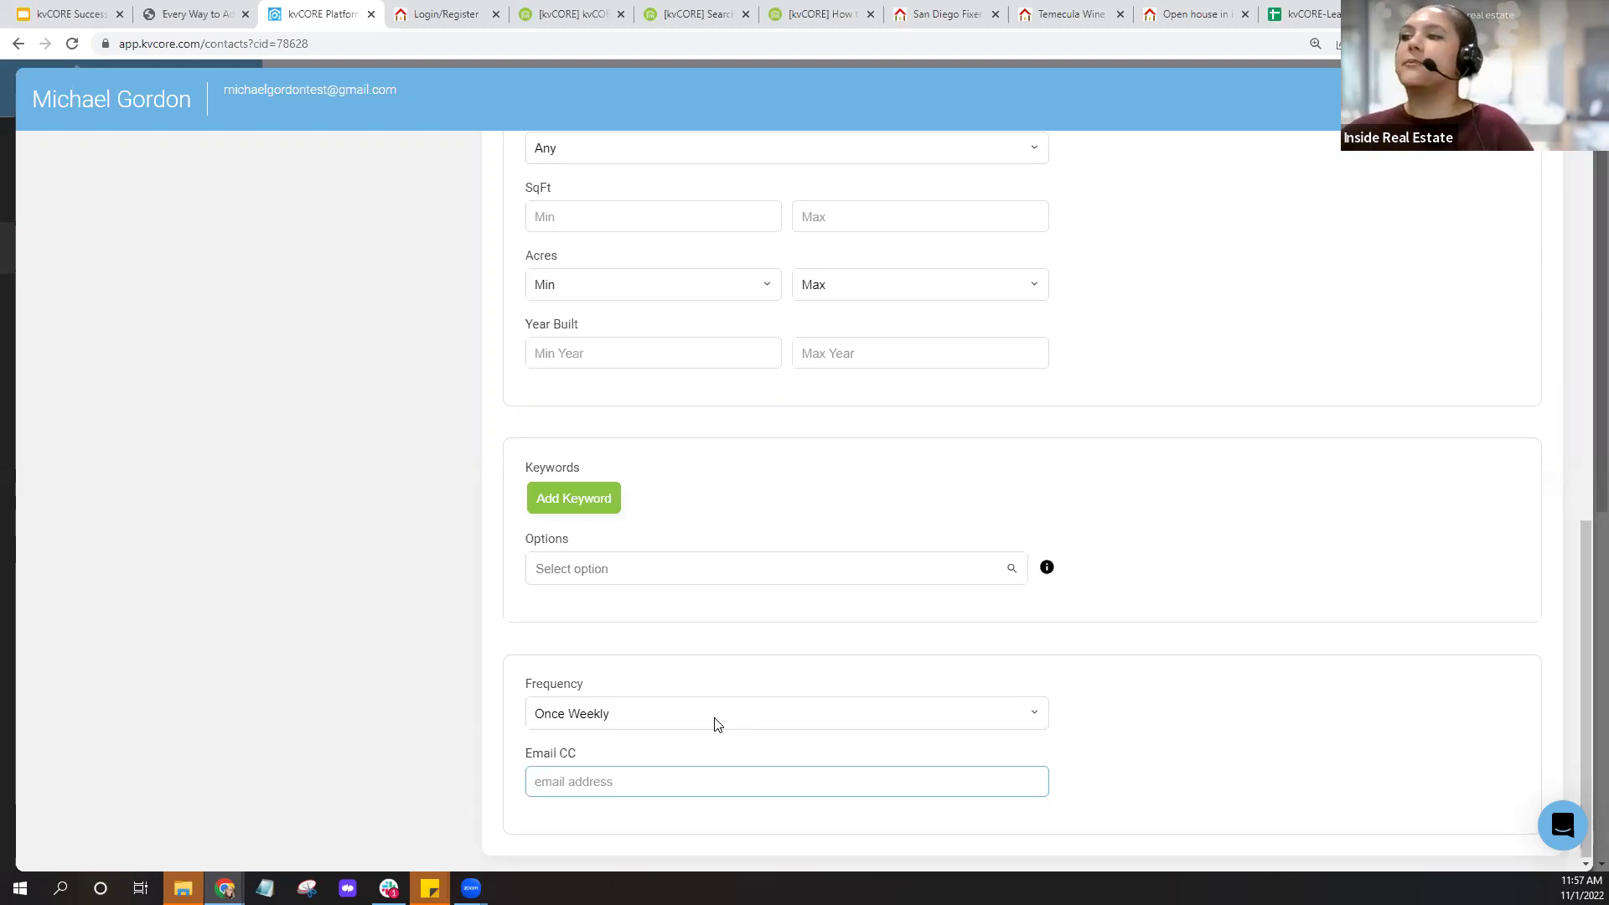
{"action": "left_click", "coordinate": [716, 725]}
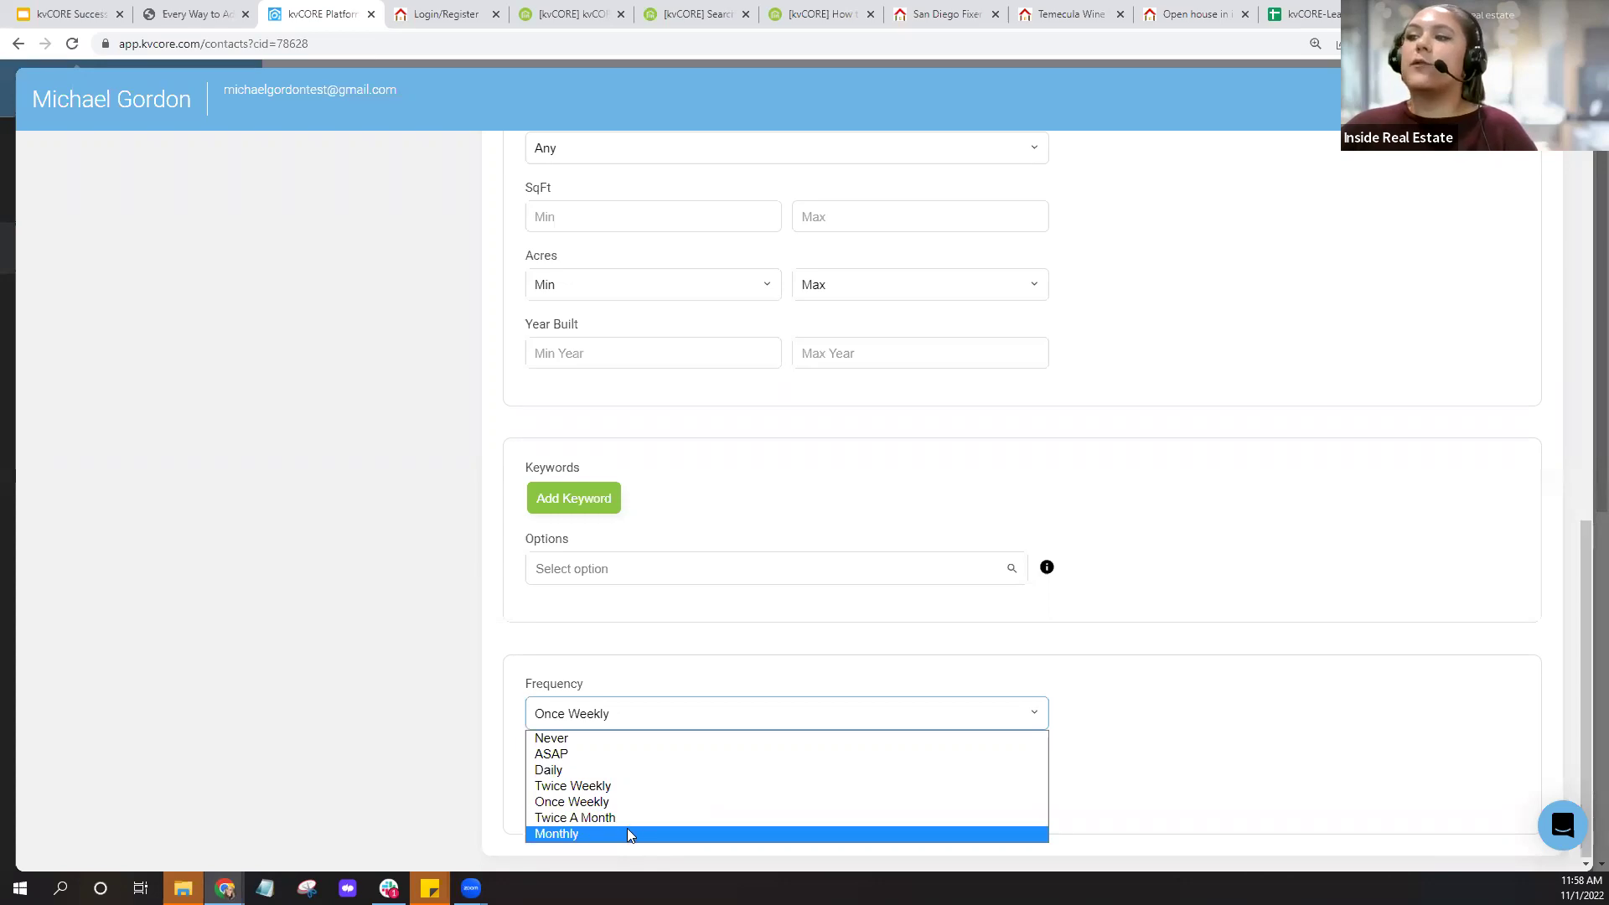
{"action": "left_click", "coordinate": [1157, 587]}
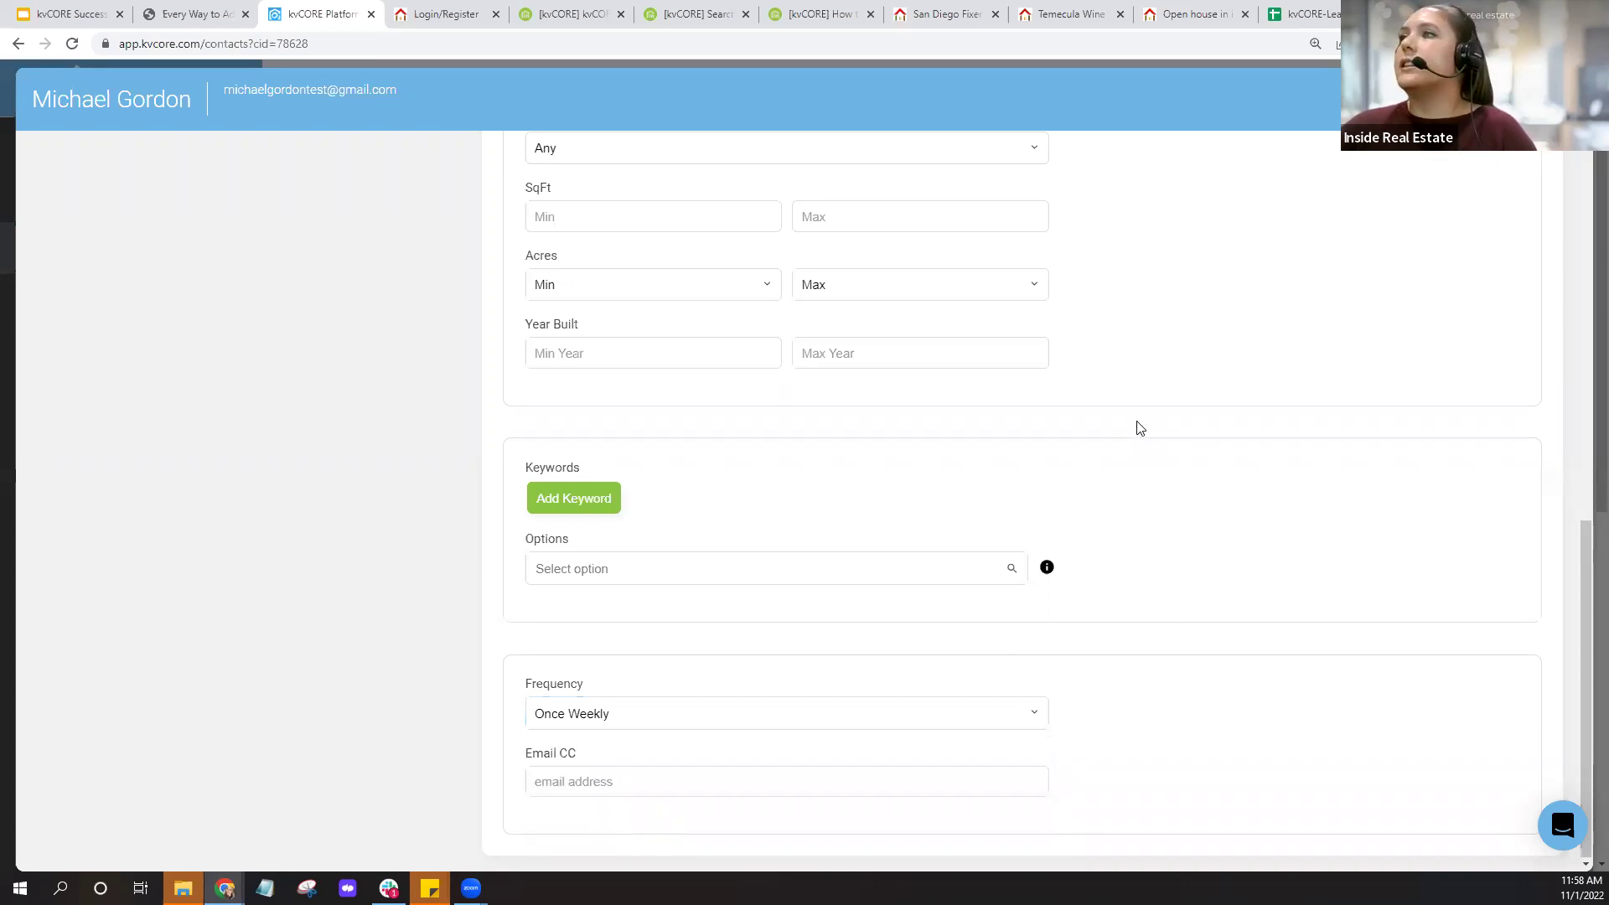
{"action": "scroll", "coordinate": [1139, 427], "scroll_direction": "up", "scroll_amount": 5}
{"action": "scroll", "coordinate": [1139, 428], "scroll_direction": "up", "scroll_amount": 5}
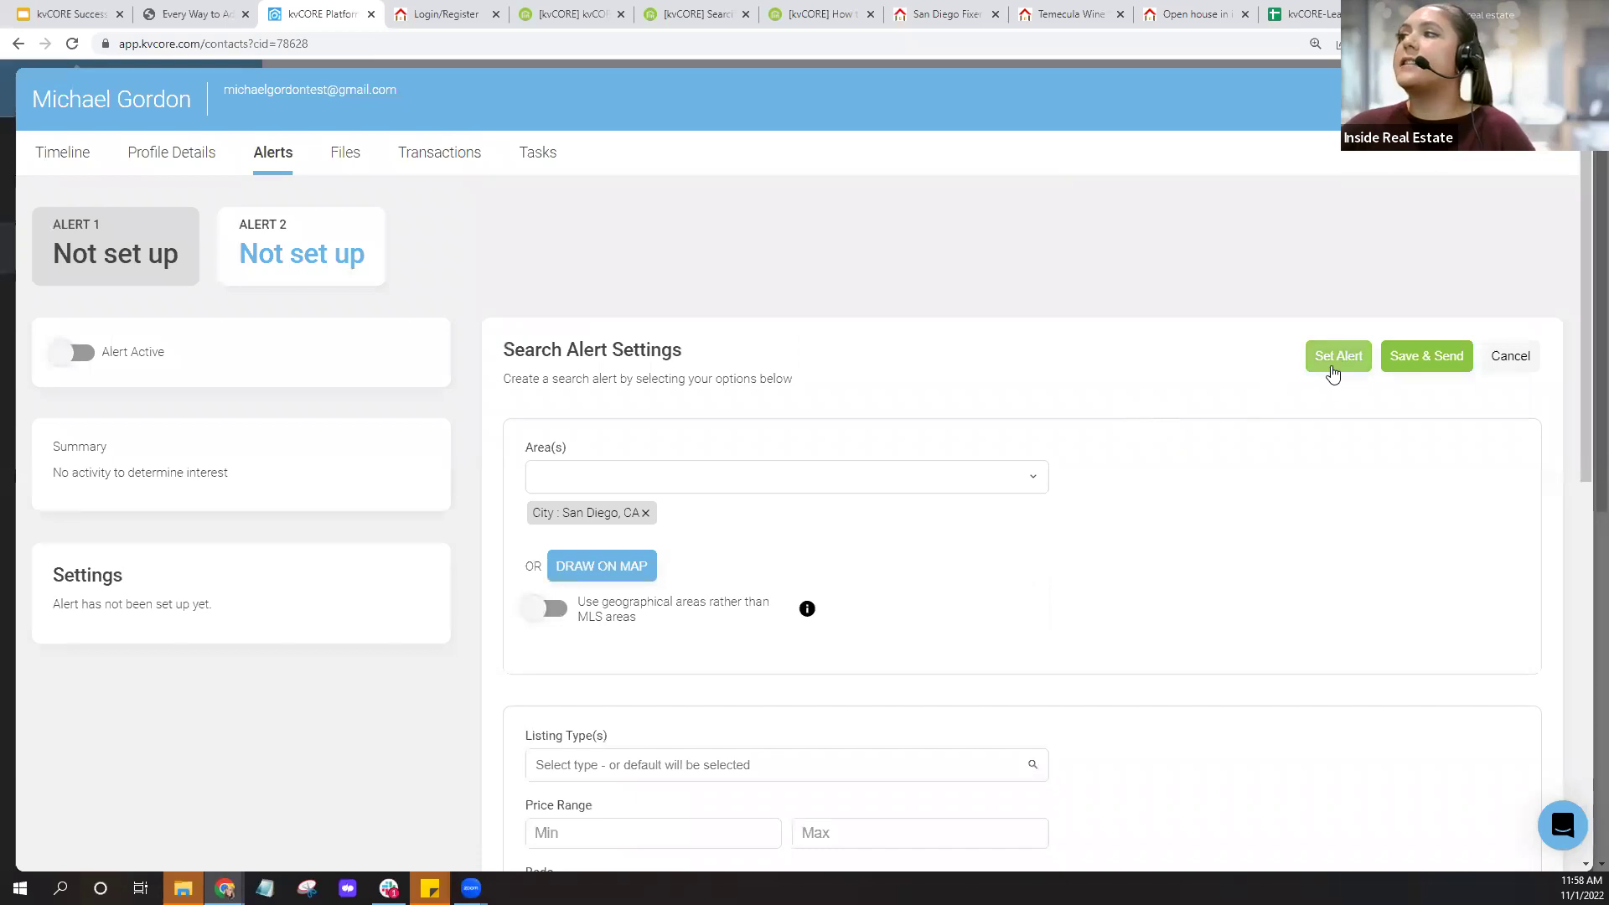
Save & Send the San Diego alert, making Alert 1 active with 2680 matching listings.
{"action": "left_click", "coordinate": [1428, 372]}
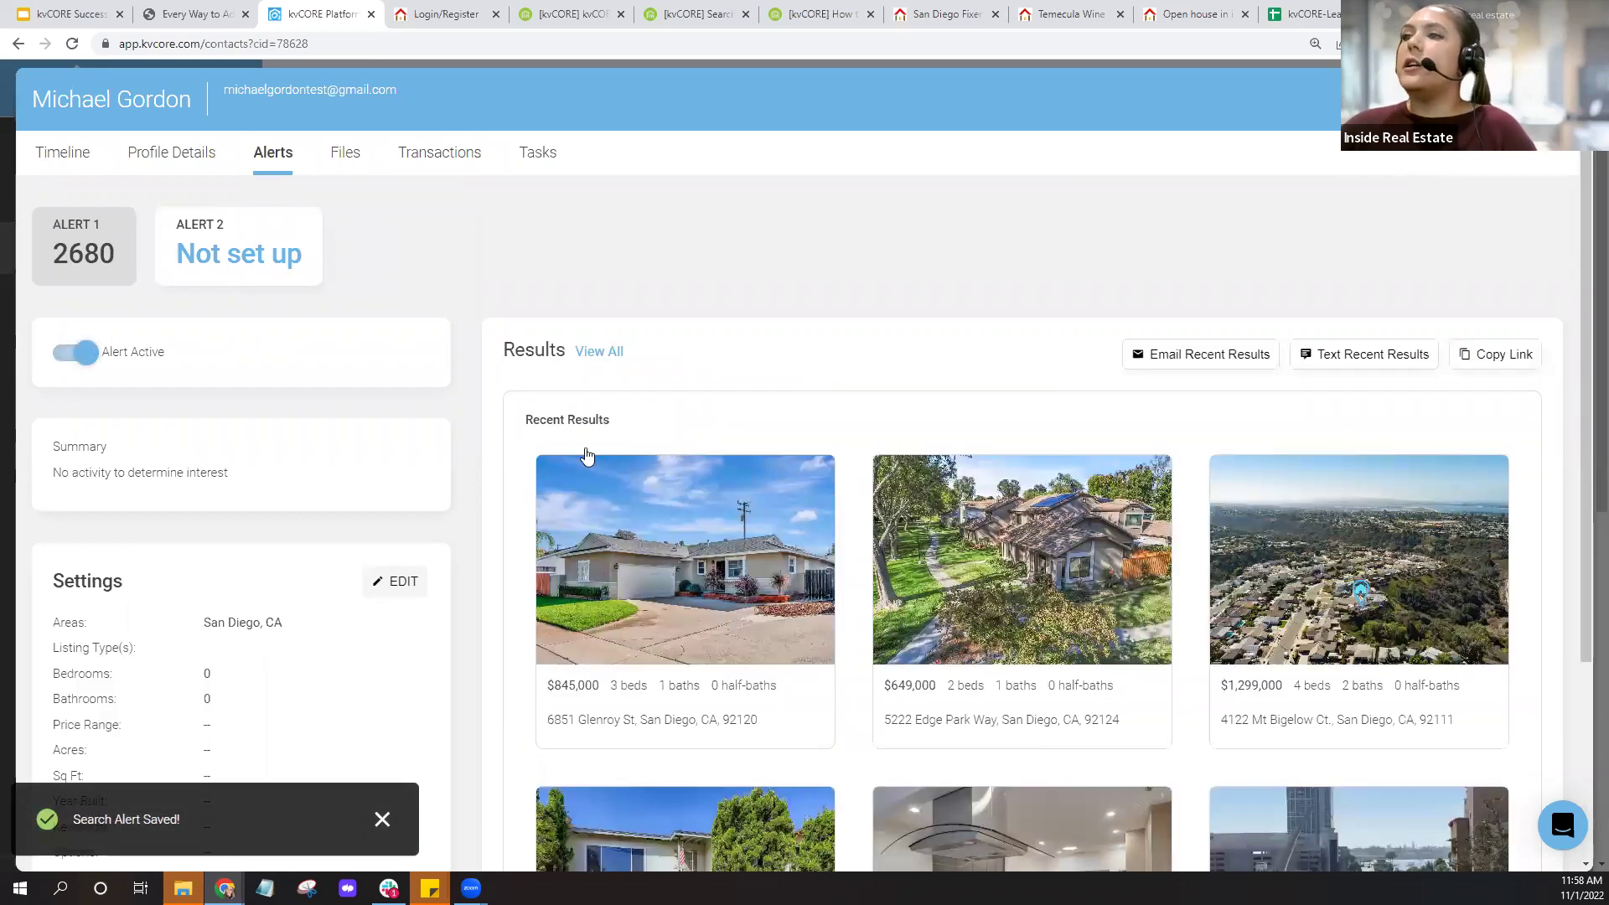
{"action": "scroll", "coordinate": [168, 524], "scroll_direction": "down", "scroll_amount": 4}
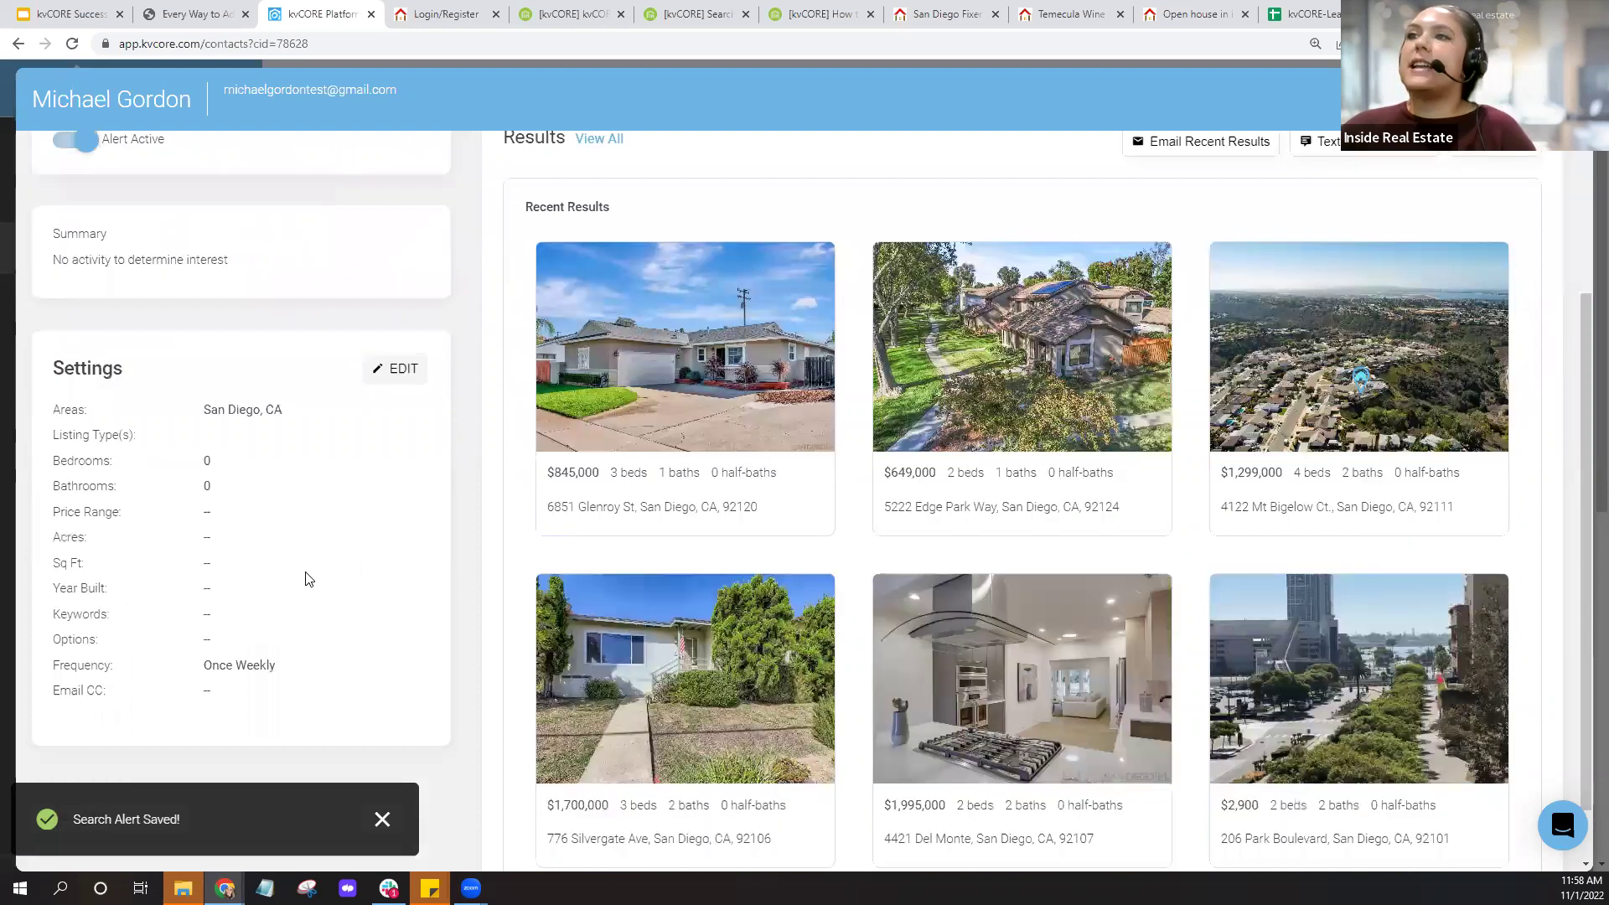
{"action": "scroll", "coordinate": [119, 350], "scroll_direction": "up", "scroll_amount": 4}
{"action": "scroll", "coordinate": [119, 351], "scroll_direction": "up", "scroll_amount": 1}
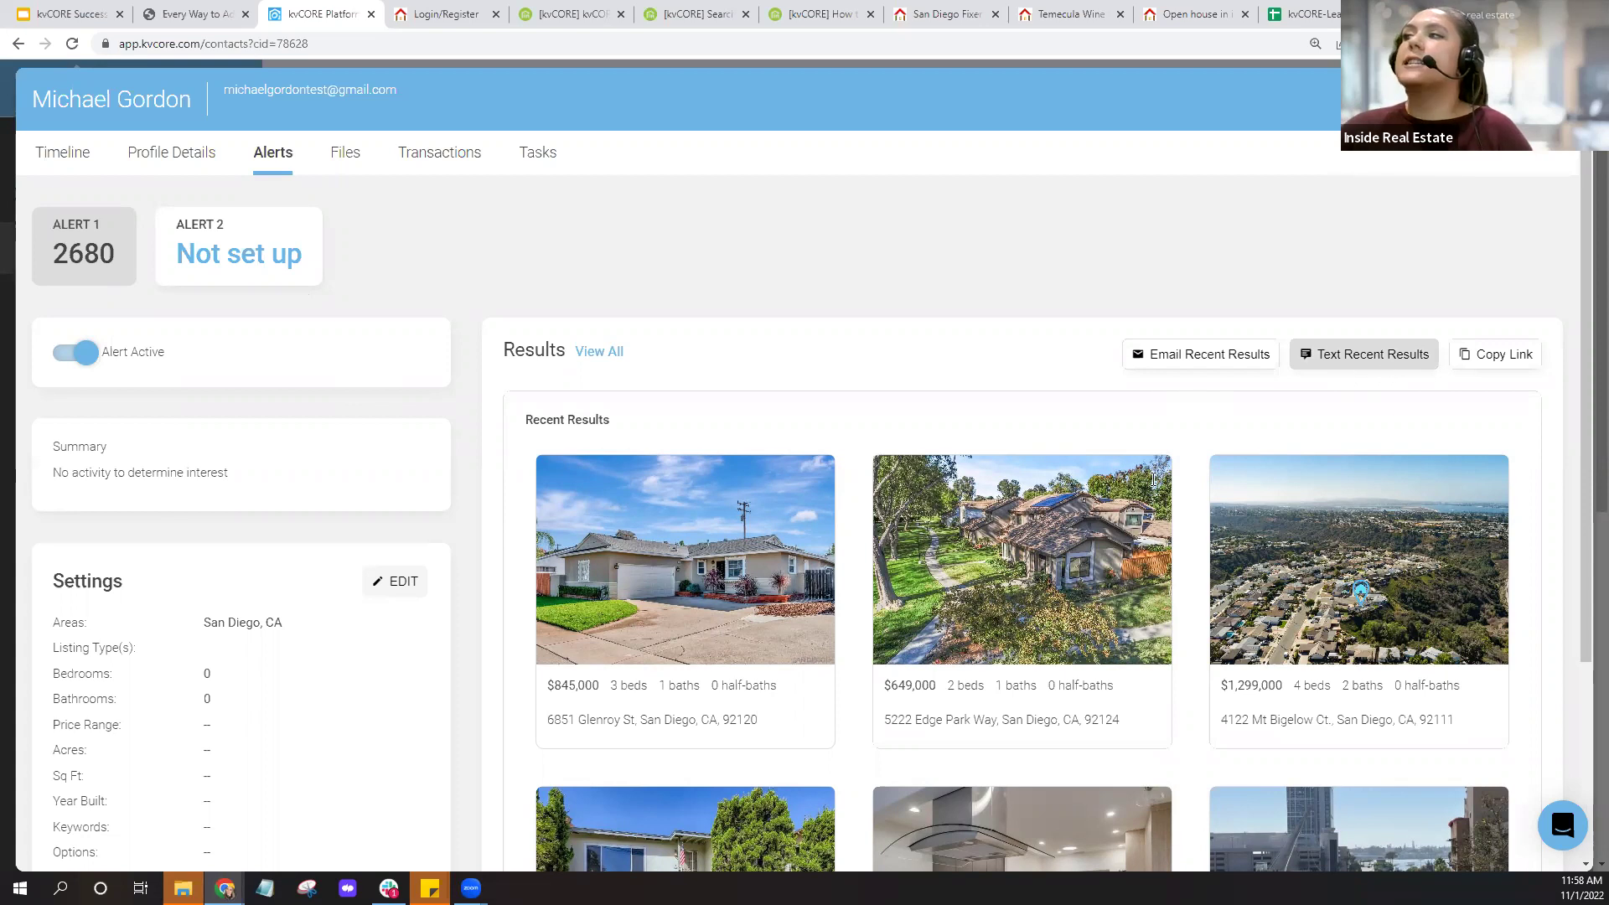
{"action": "left_click", "coordinate": [1381, 370]}
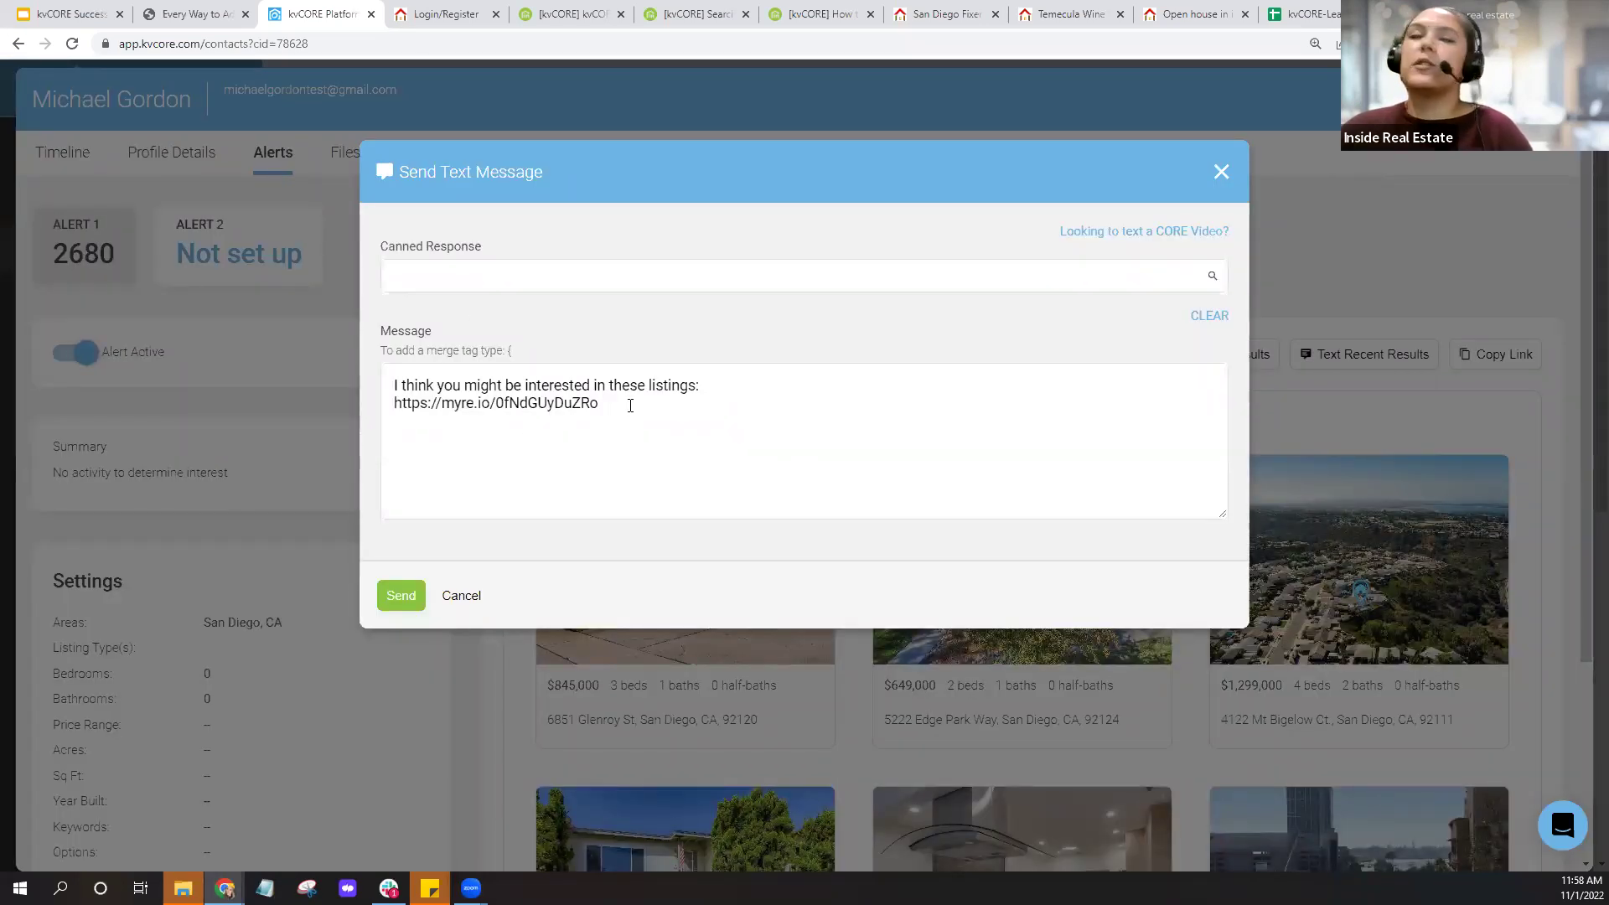
{"action": "left_click", "coordinate": [1223, 173]}
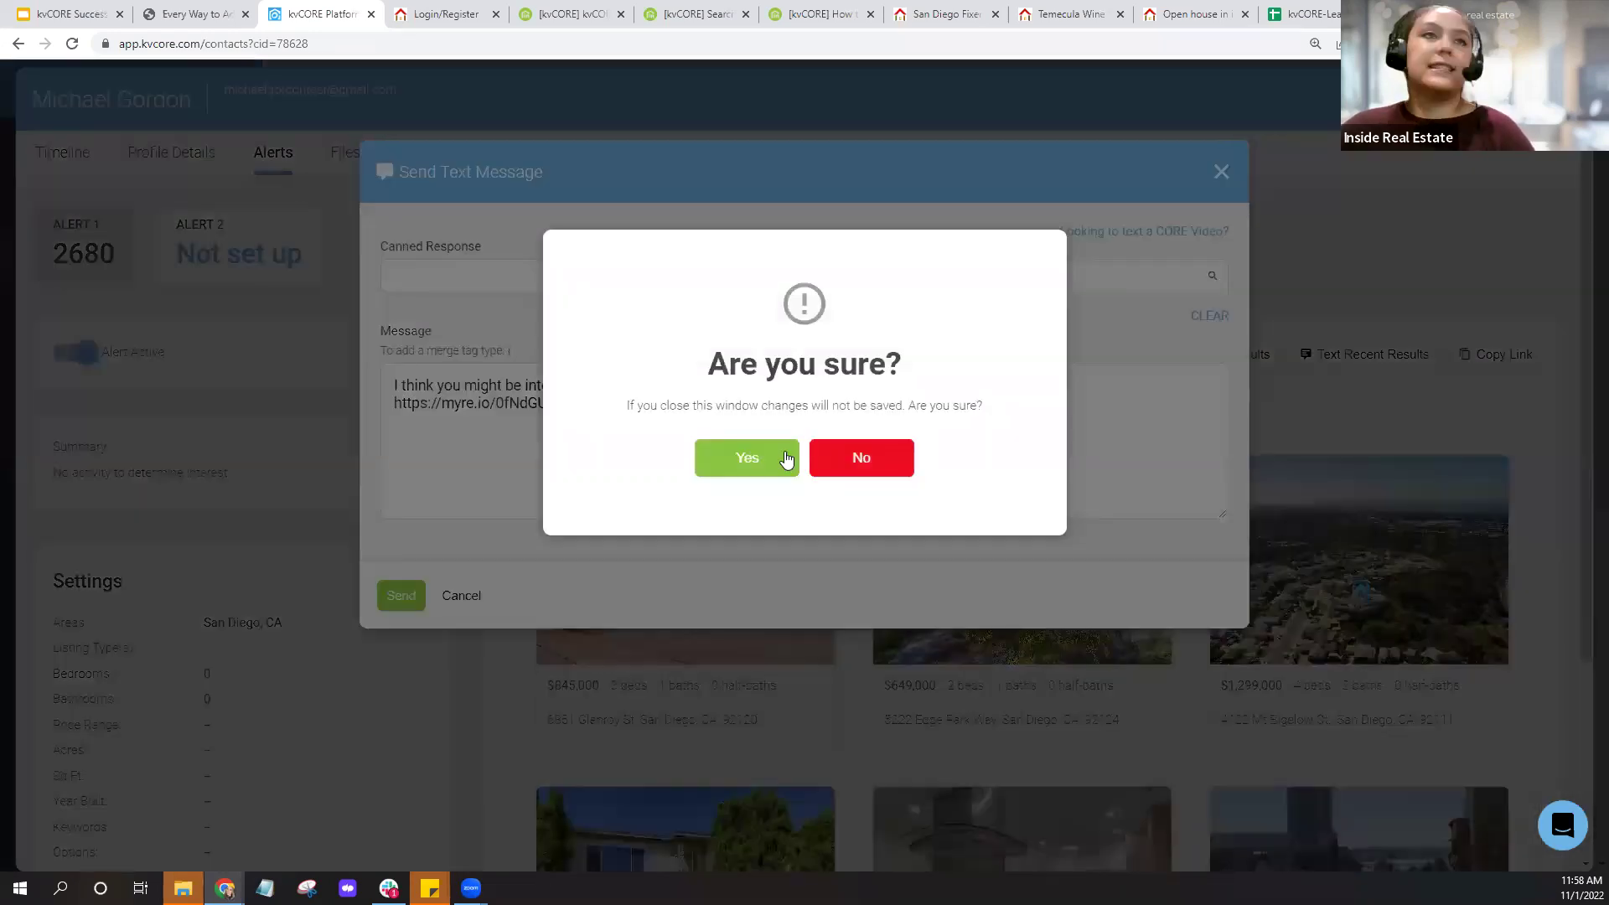
{"action": "left_click", "coordinate": [788, 457]}
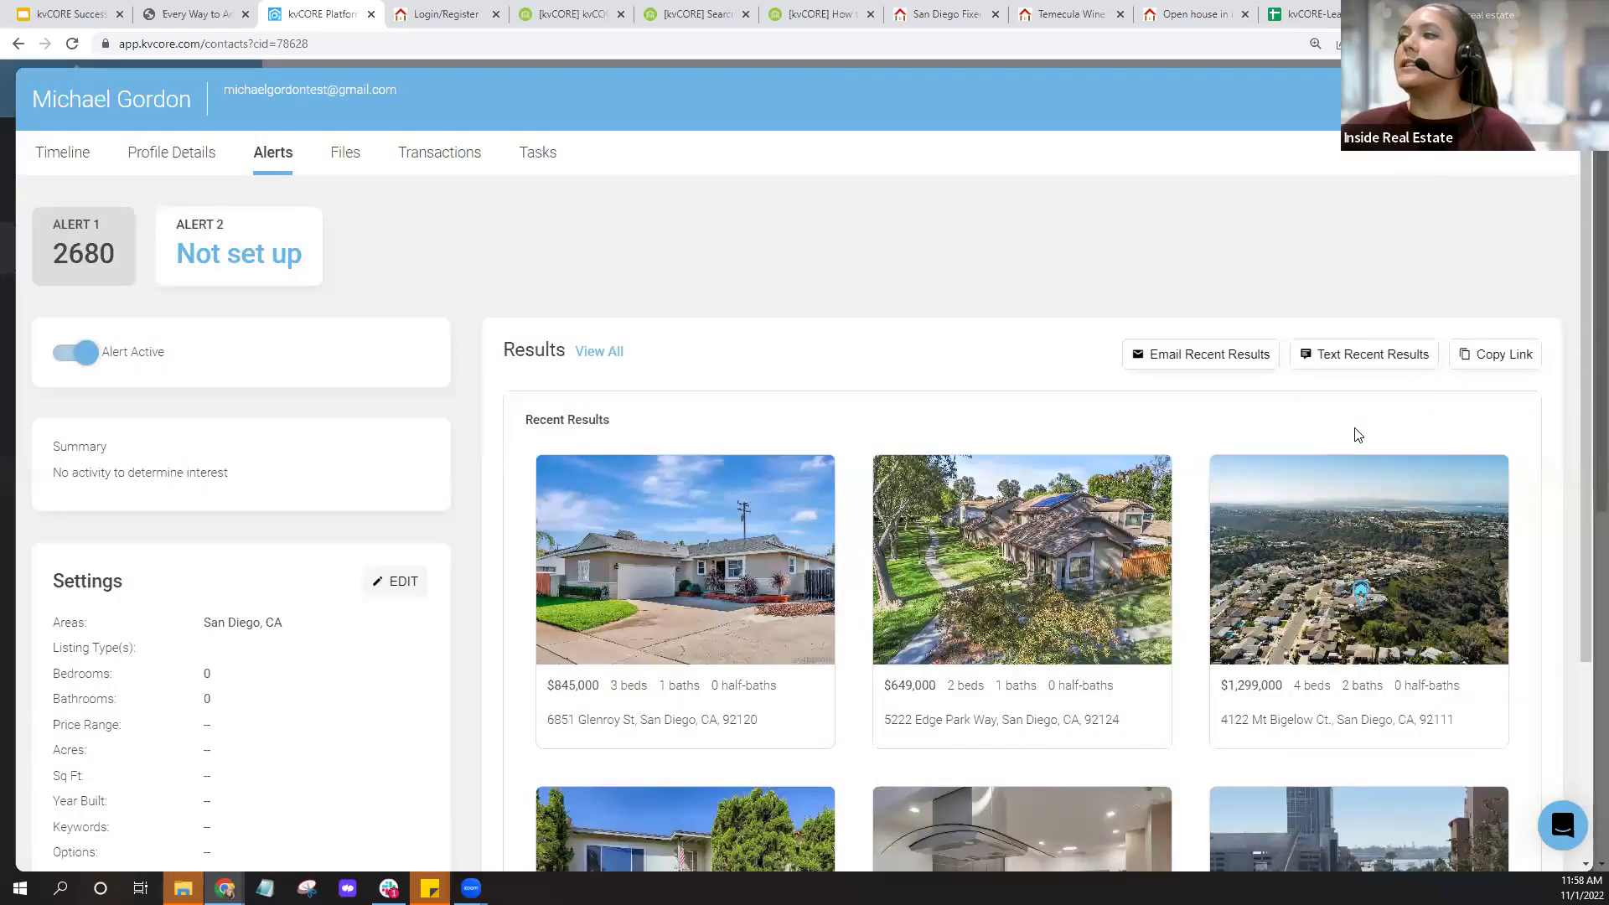
{"action": "left_click", "coordinate": [64, 156]}
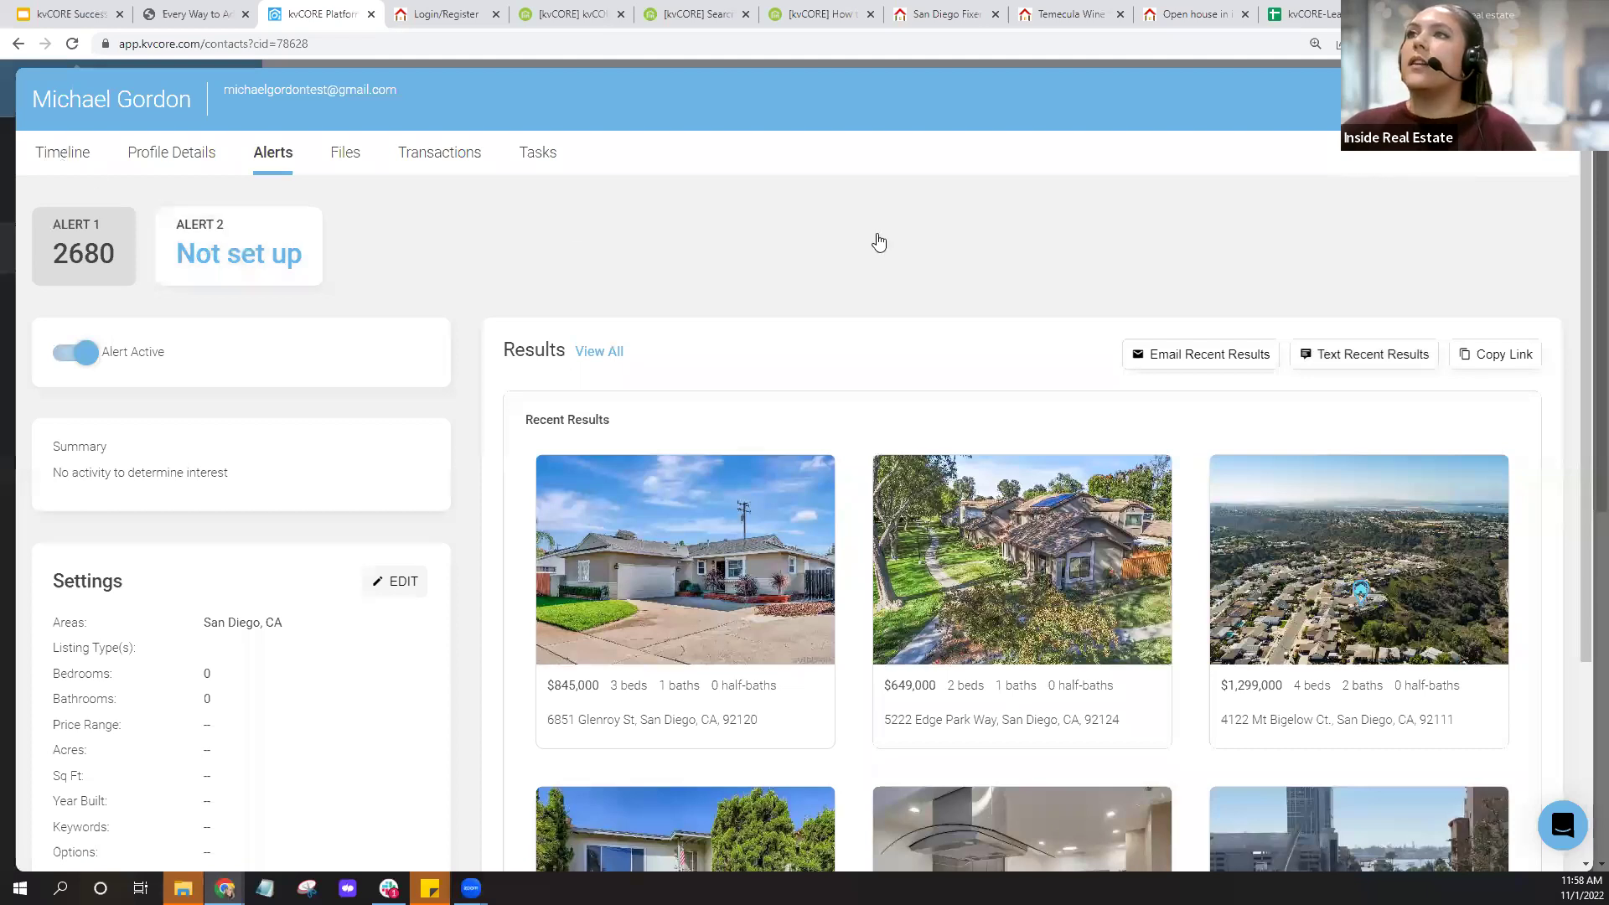
Close the contact and select every listed contact except the one that now has an alert.
{"action": "left_click", "coordinate": [1564, 99]}
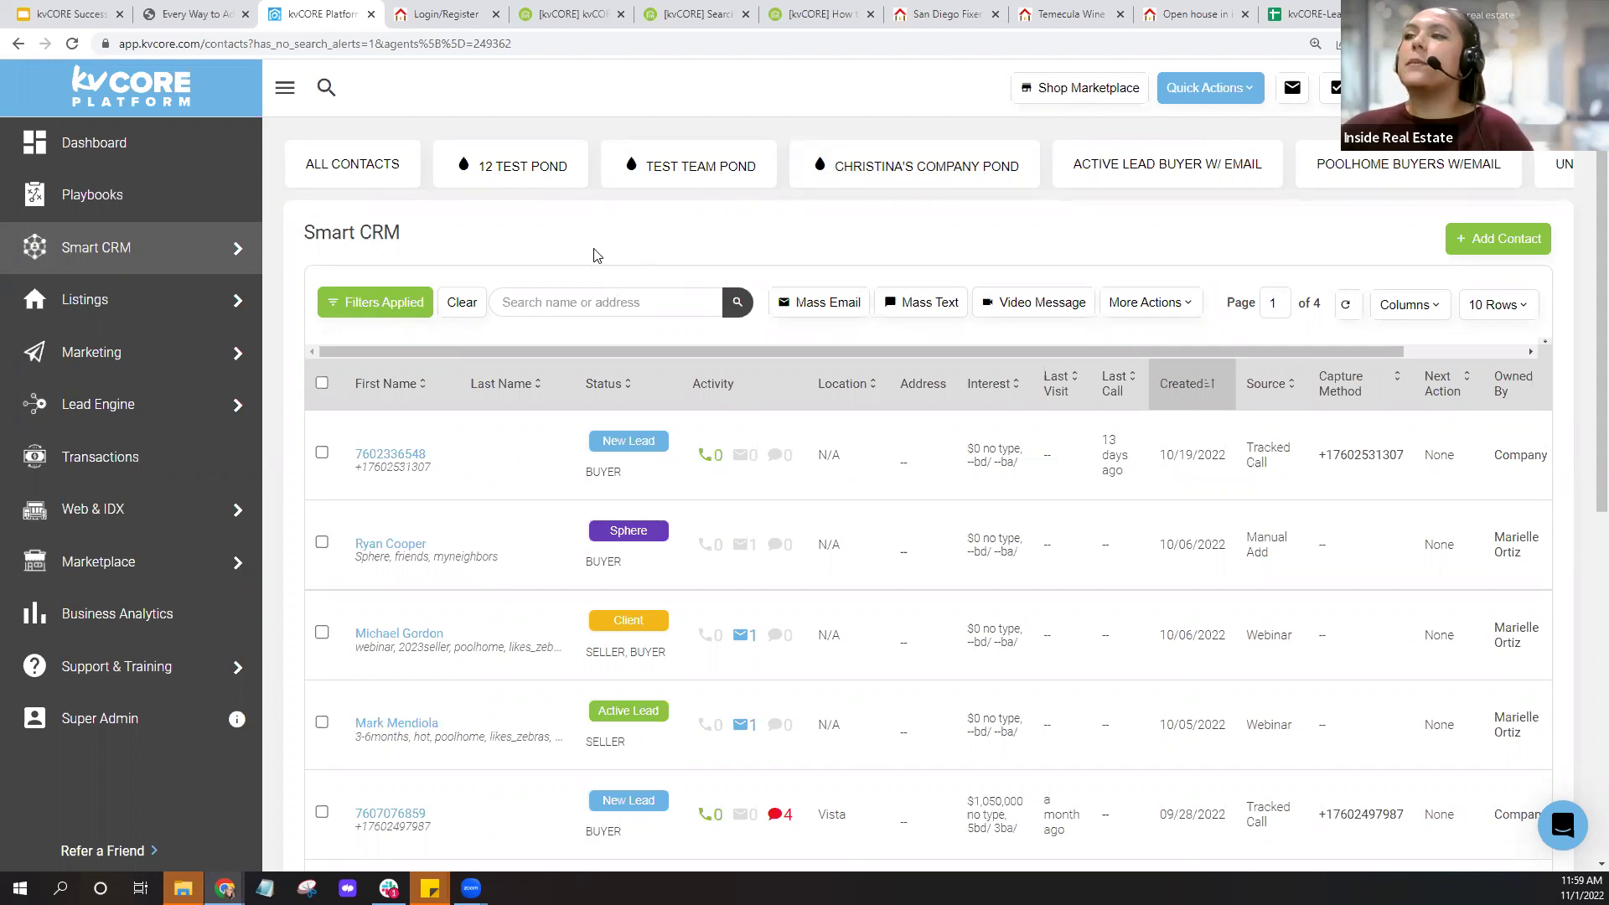
{"action": "left_click", "coordinate": [1138, 314]}
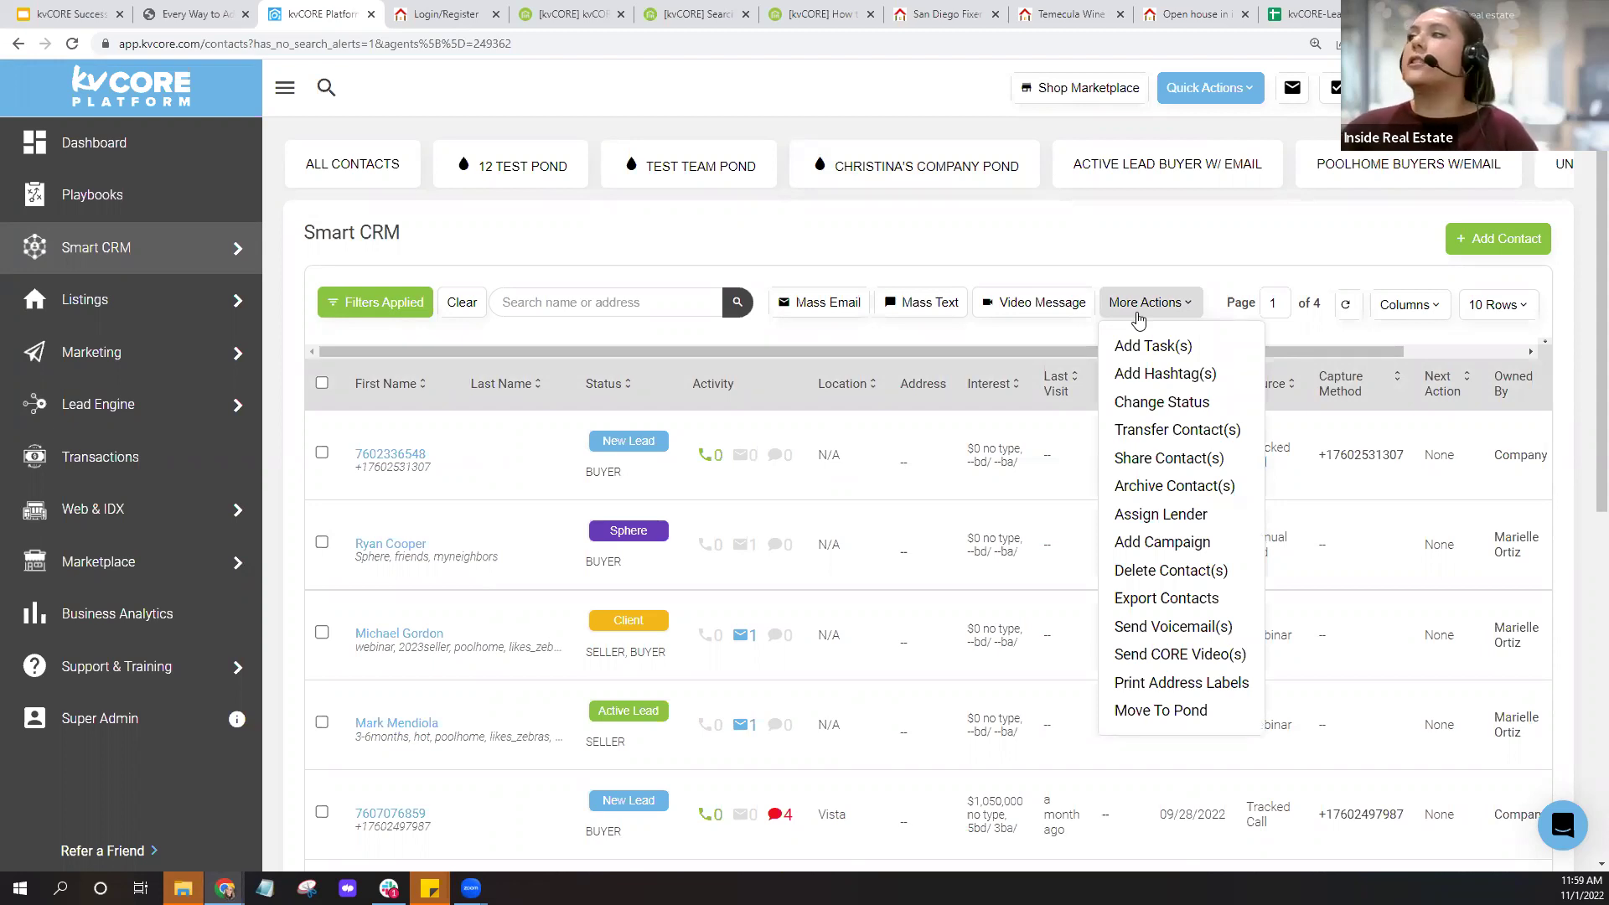
{"action": "left_click", "coordinate": [322, 383]}
{"action": "left_click", "coordinate": [322, 632]}
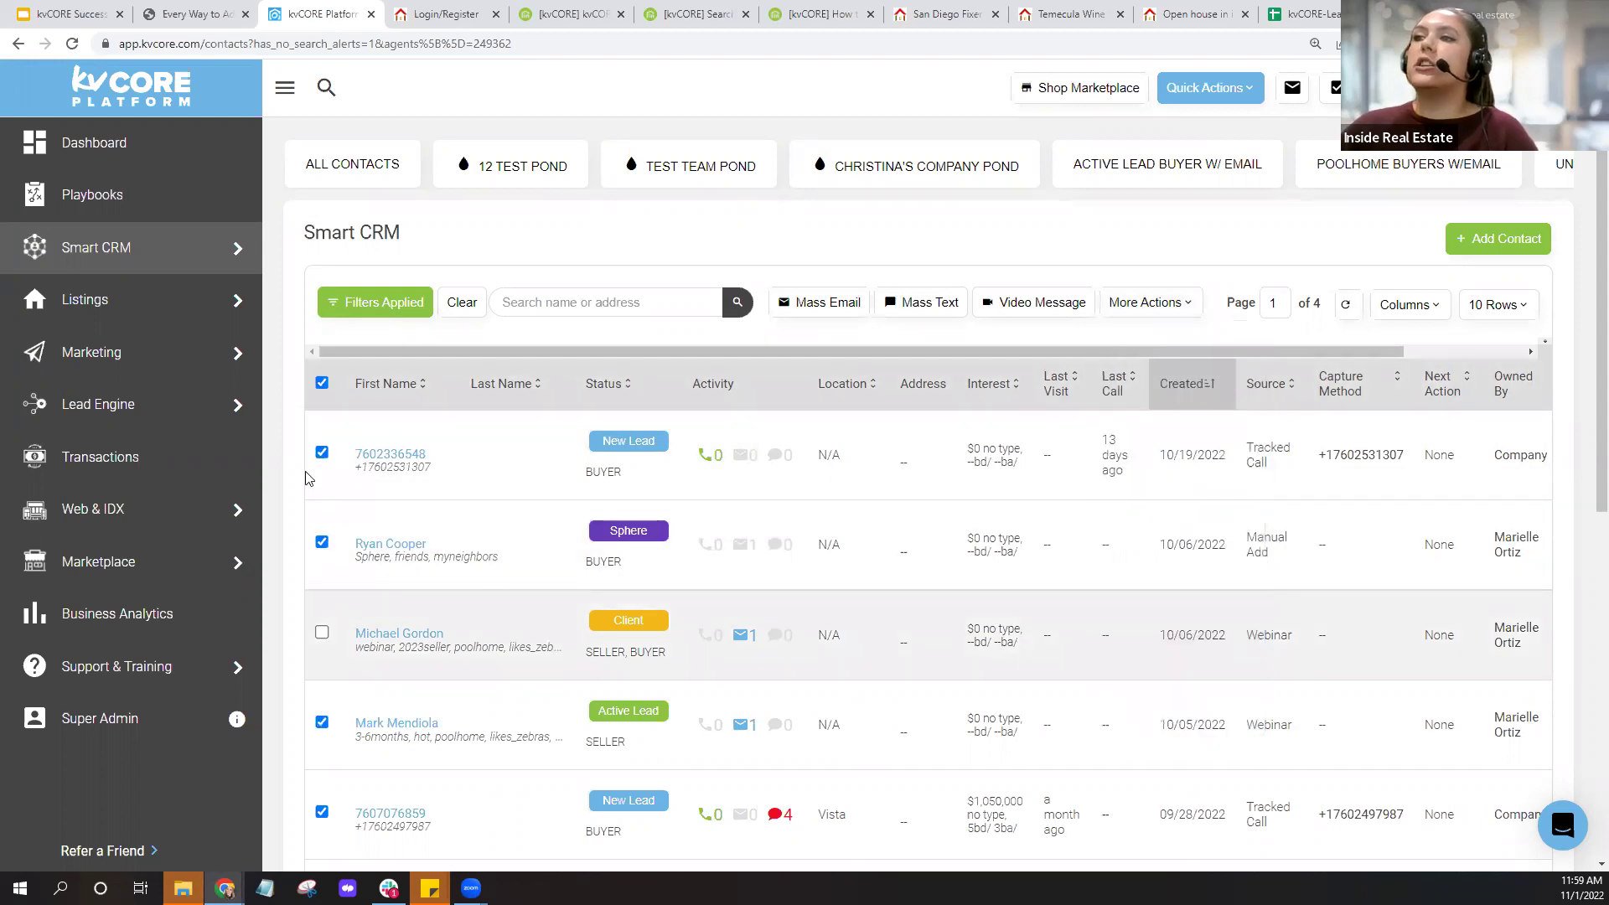
{"action": "left_click", "coordinate": [1123, 314]}
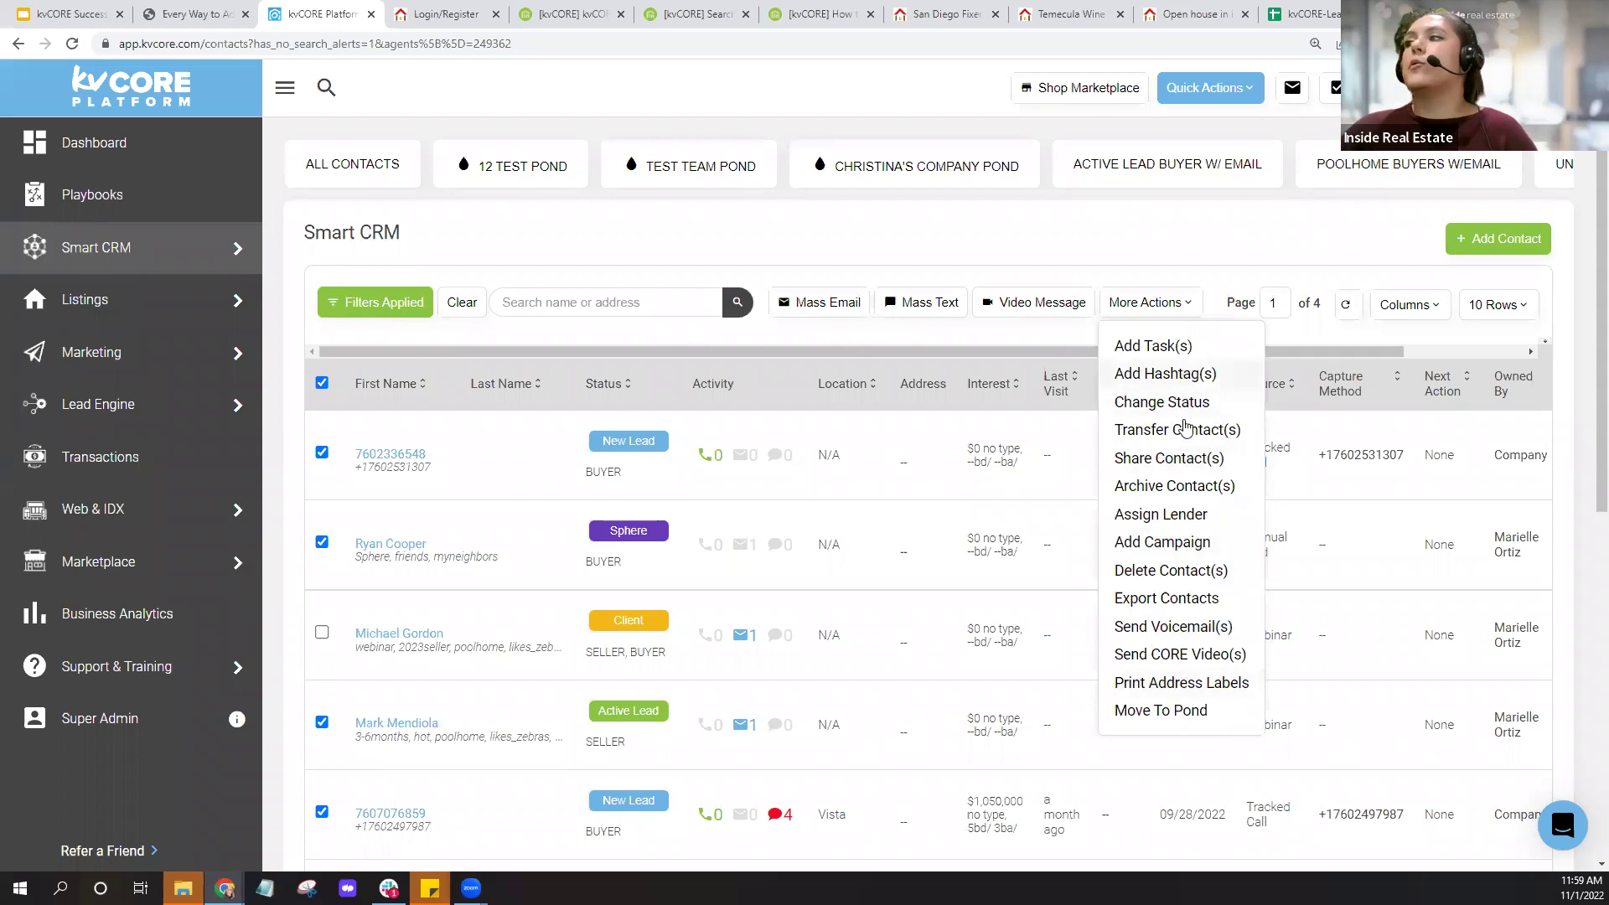
{"action": "left_click", "coordinate": [807, 246]}
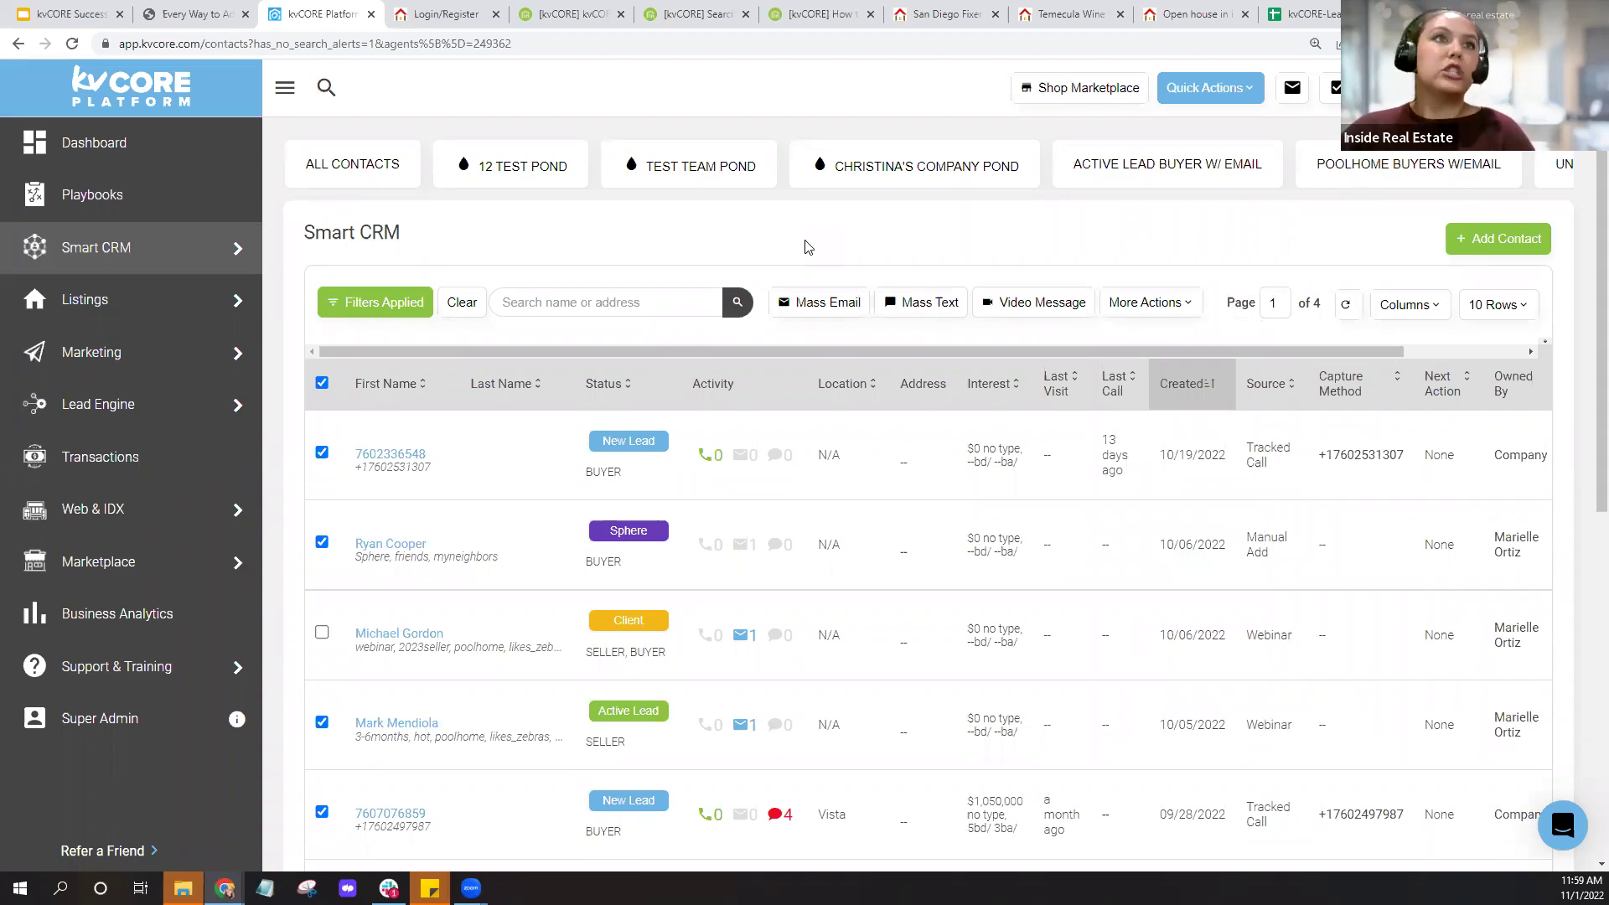
{"action": "mouse_move", "coordinate": [92, 372]}
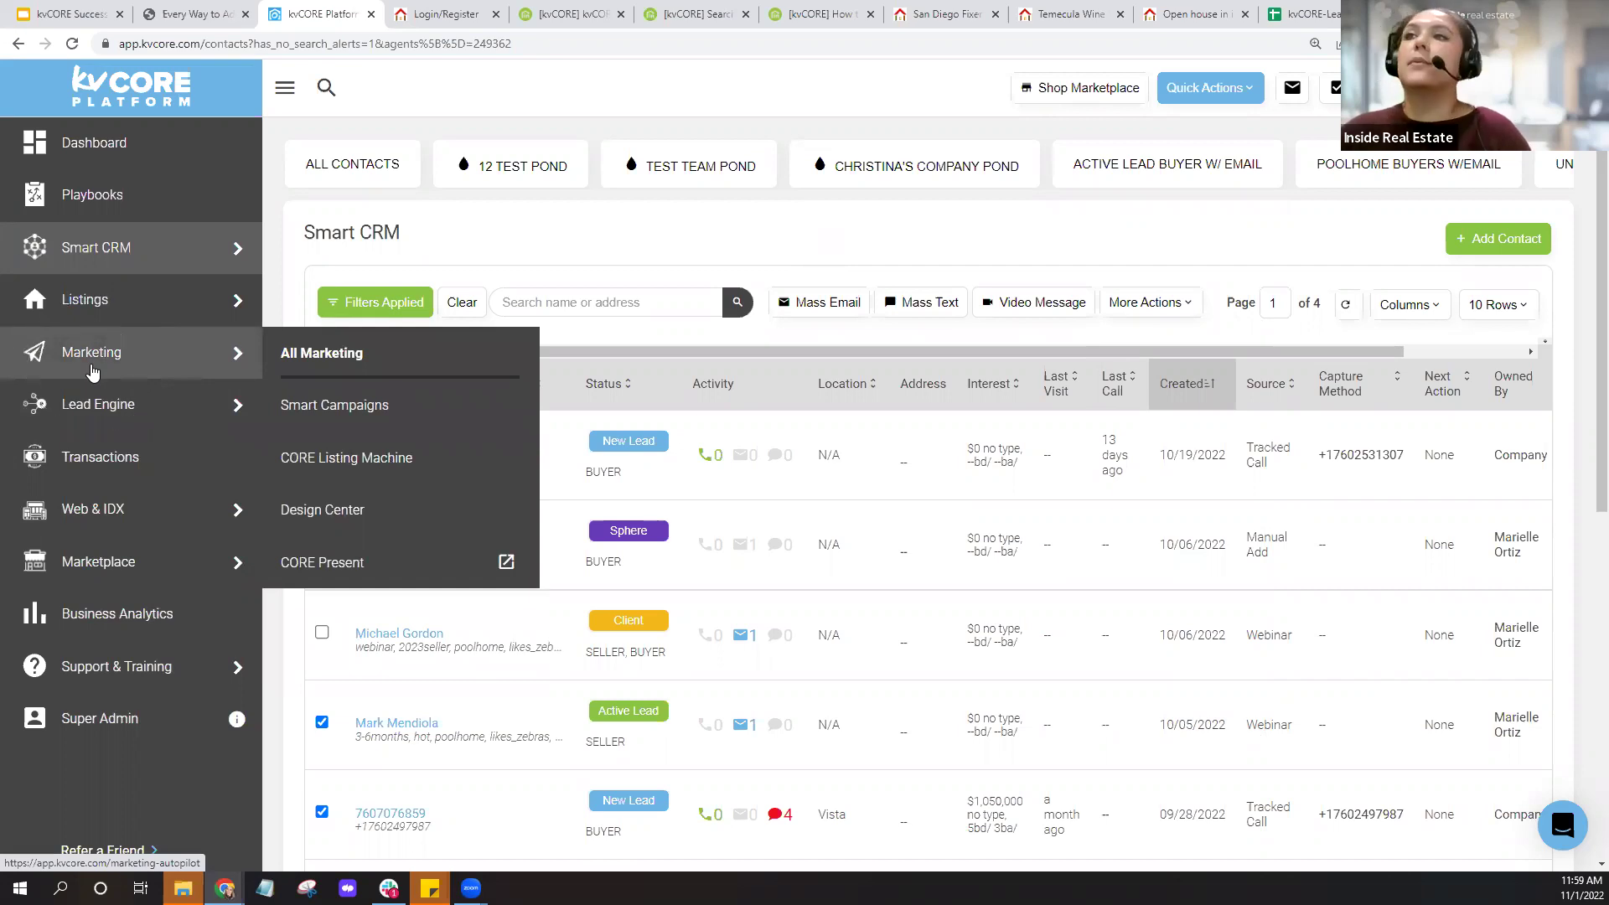
Go to Marketing and open Search Alerts through its Learn More card.
{"action": "left_click", "coordinate": [92, 373]}
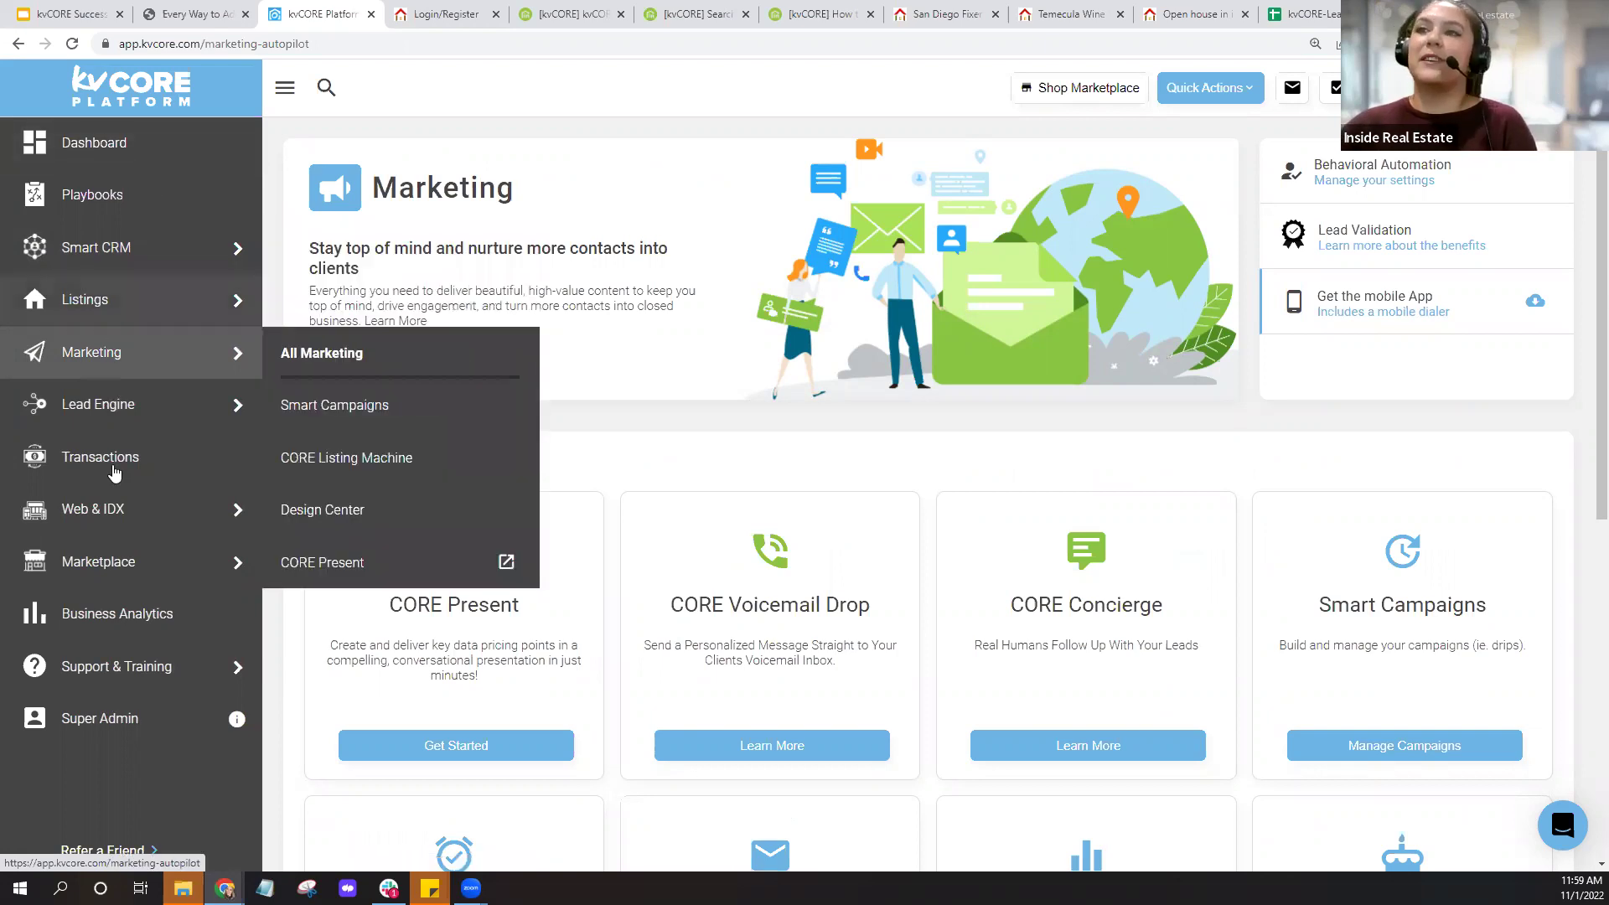
{"action": "mouse_move", "coordinate": [117, 585]}
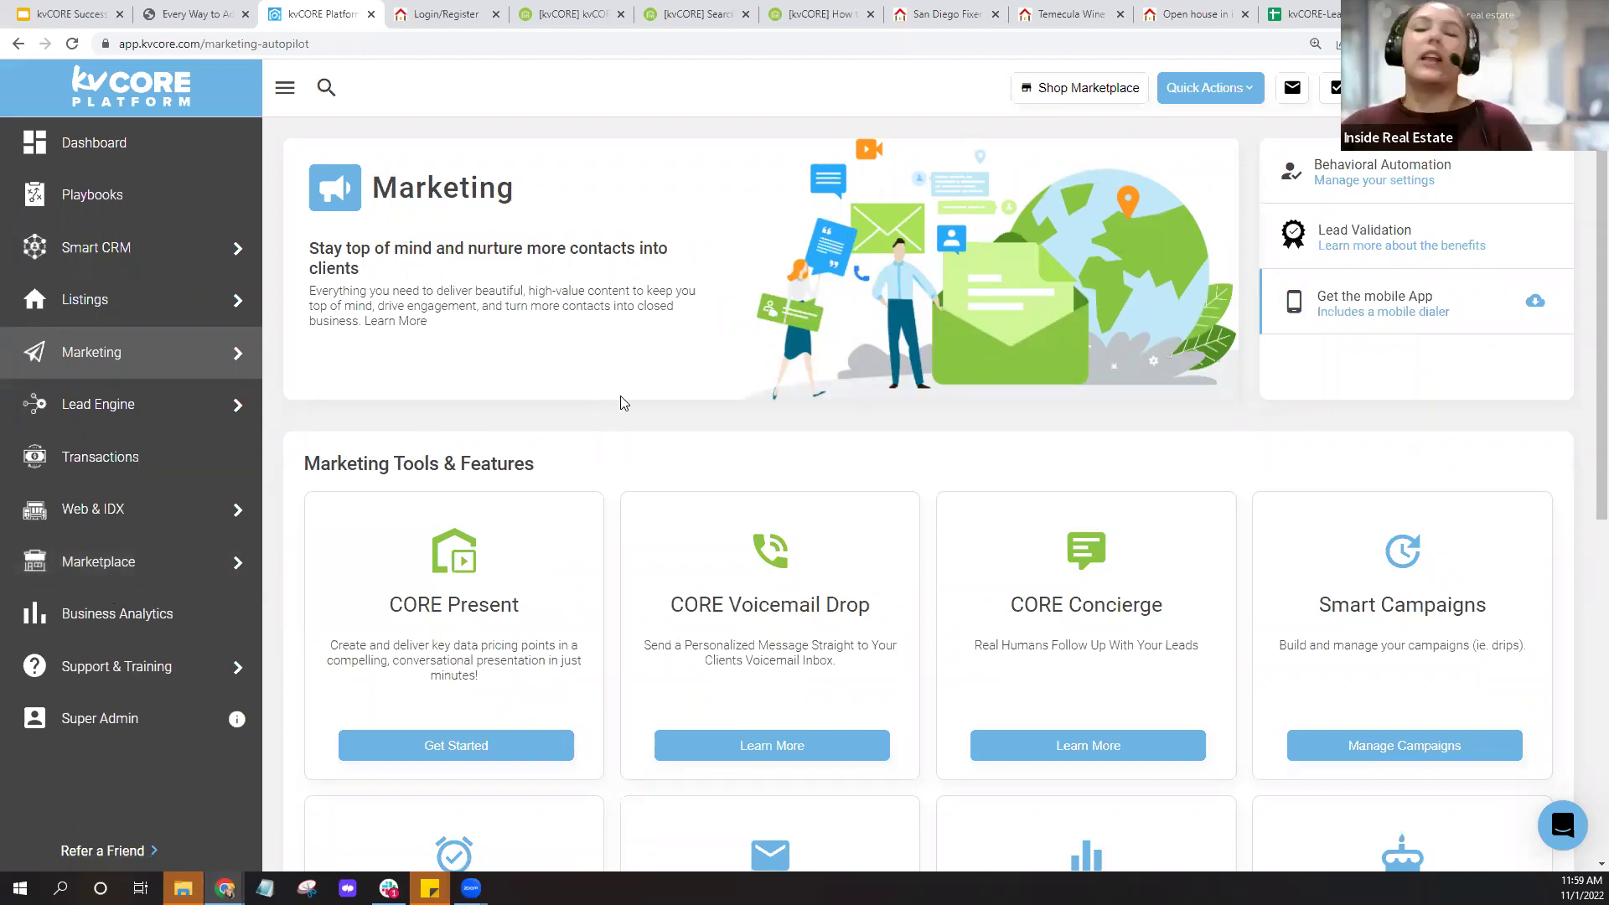
{"action": "scroll", "coordinate": [621, 403], "scroll_direction": "down", "scroll_amount": 3}
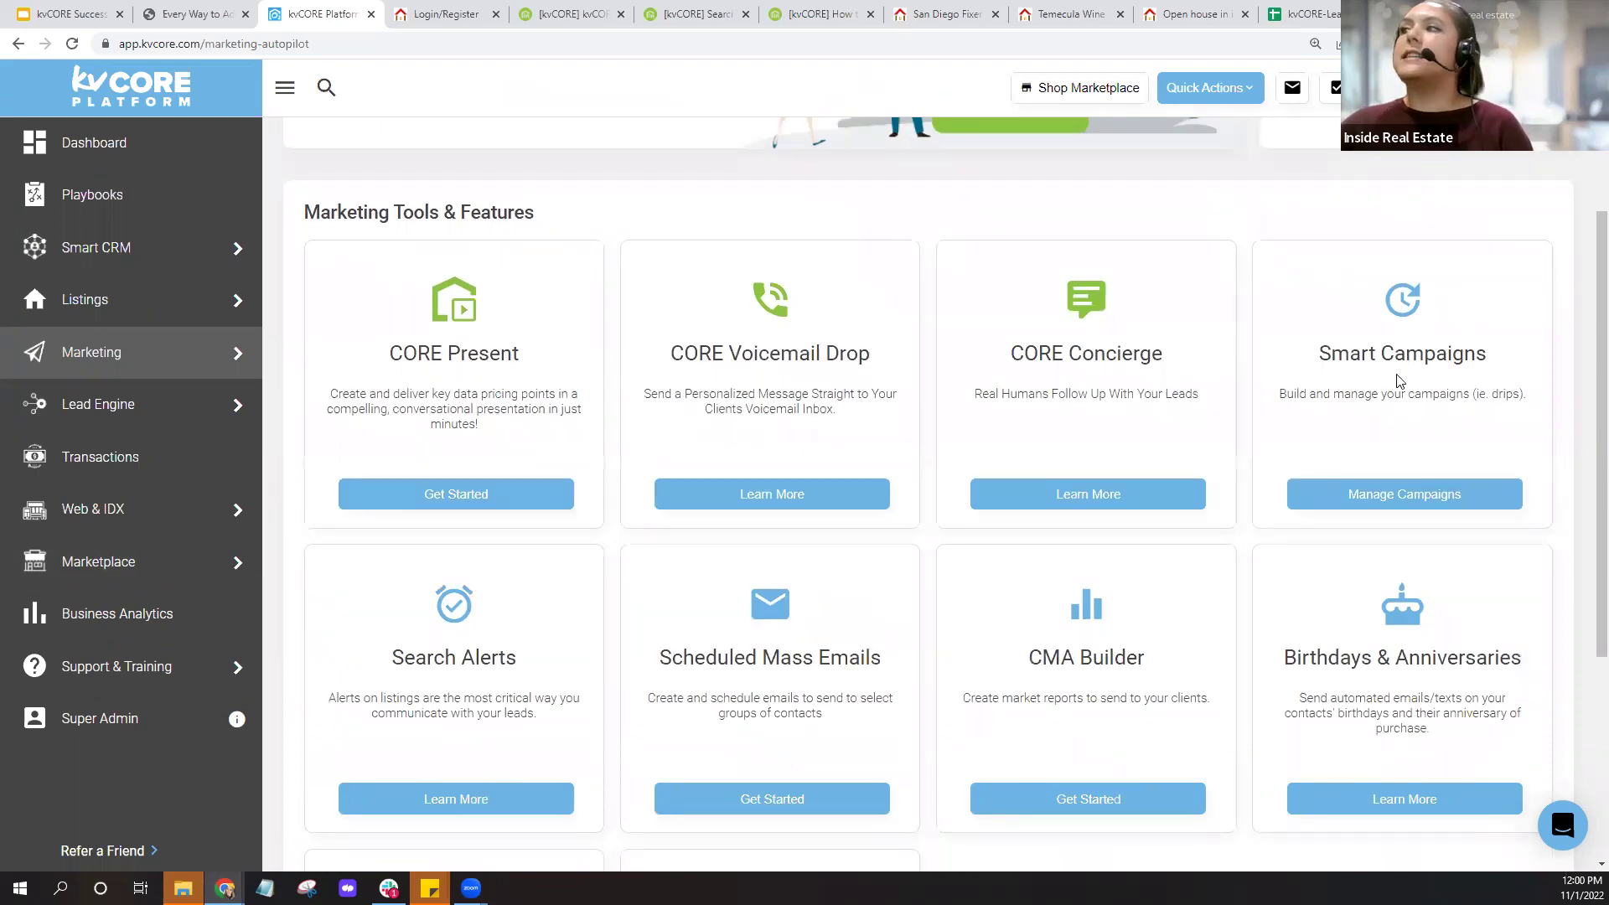
{"action": "left_click", "coordinate": [1399, 382]}
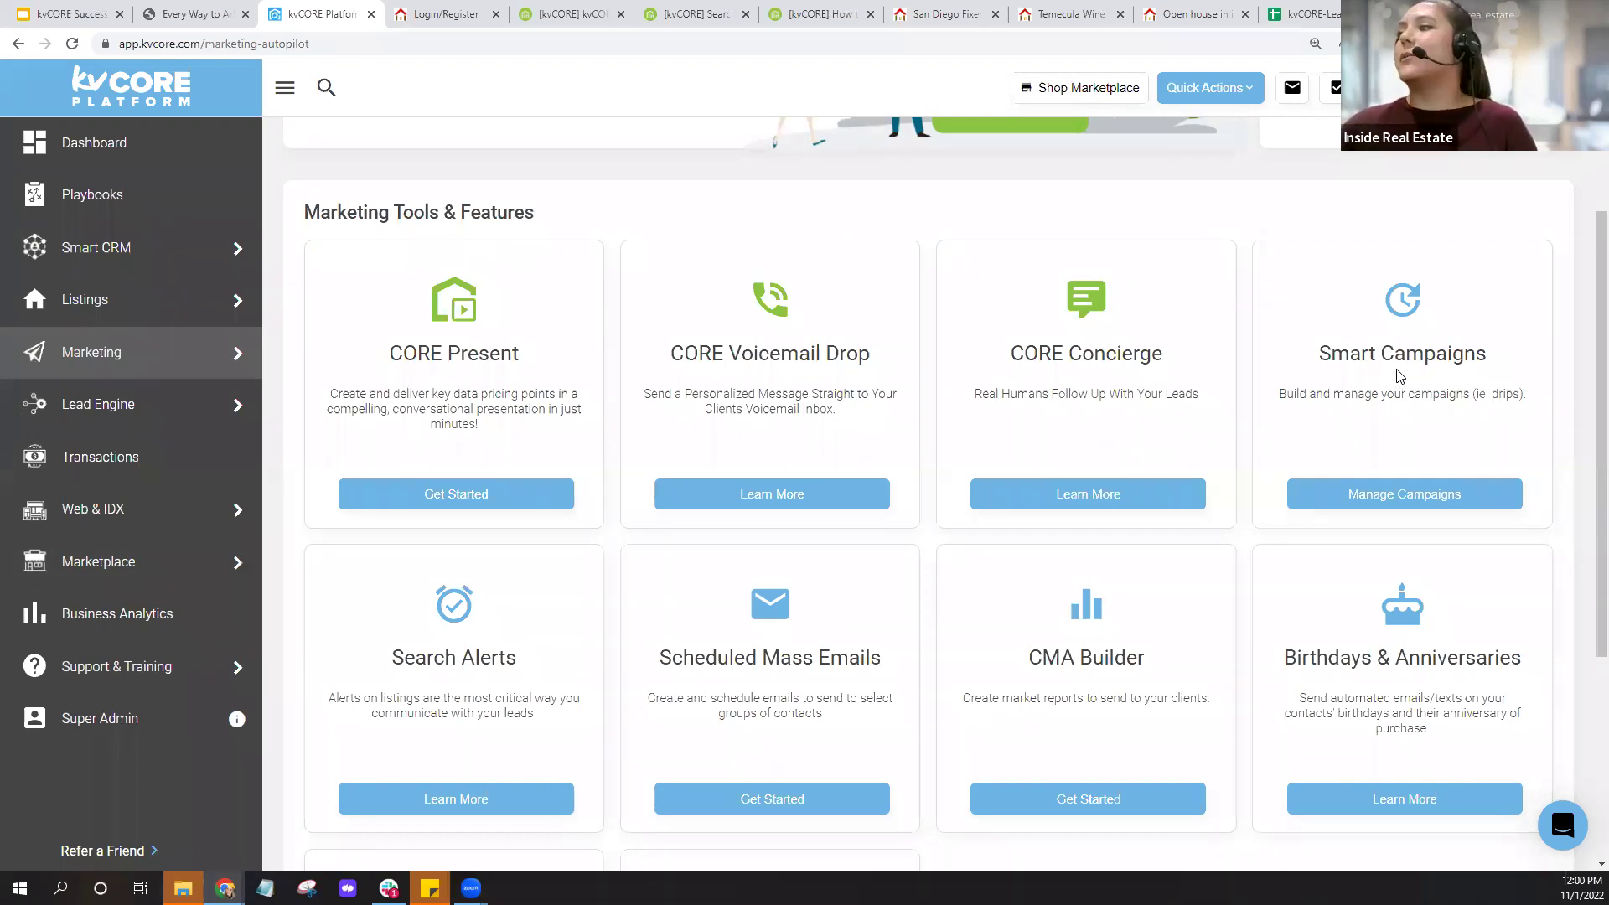
{"action": "scroll", "coordinate": [1404, 377], "scroll_direction": "down", "scroll_amount": 4}
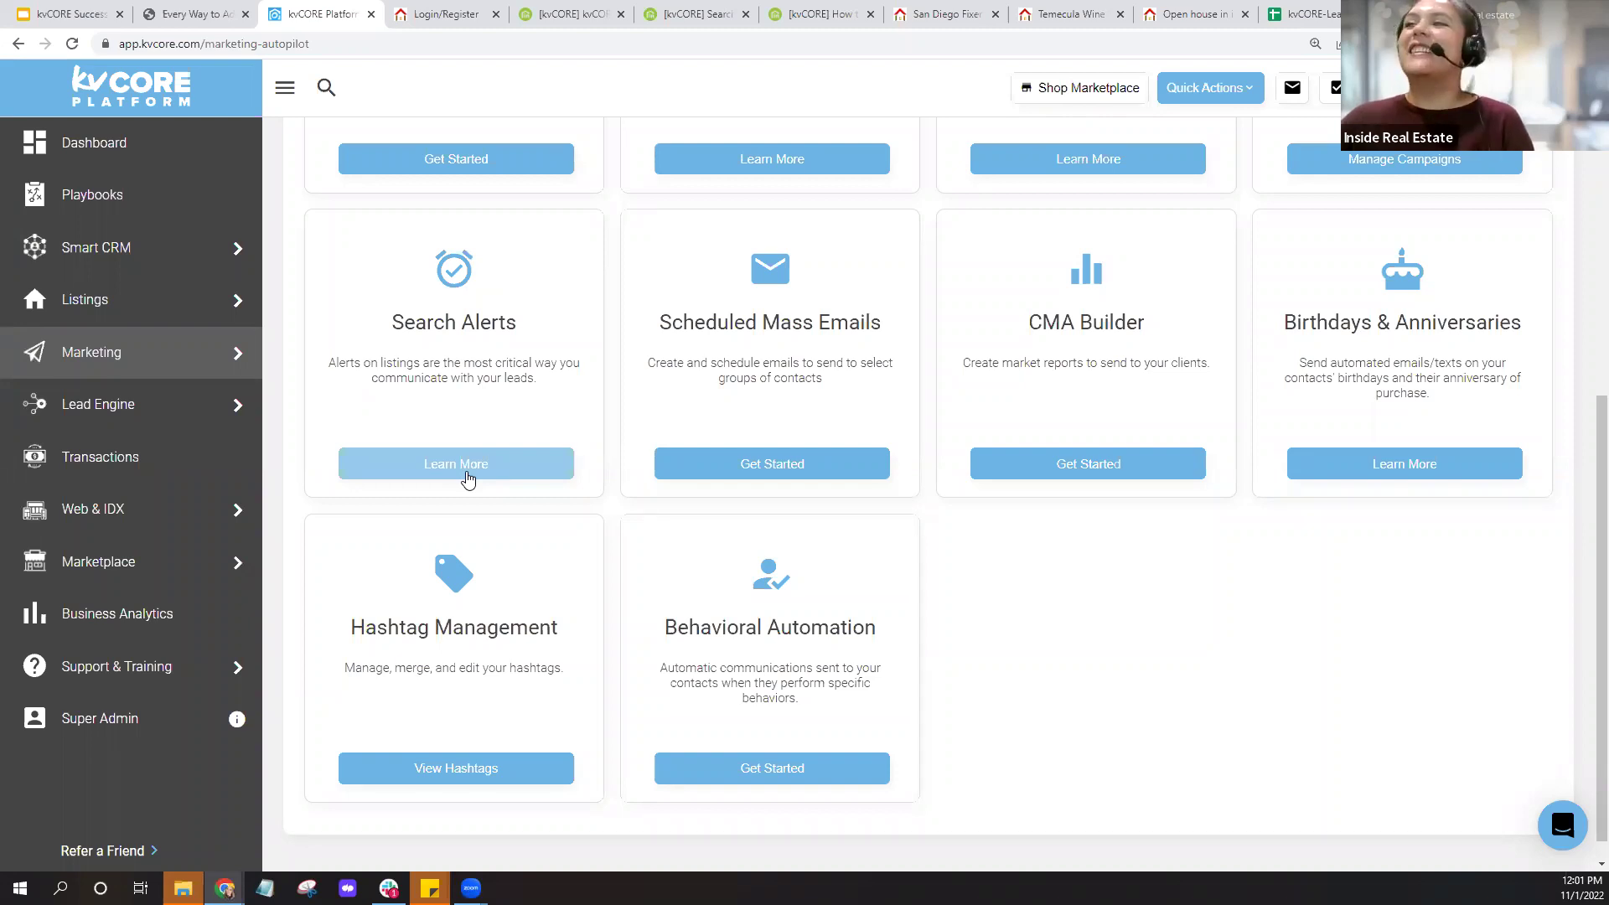
{"action": "scroll", "coordinate": [503, 444], "scroll_direction": "up", "scroll_amount": 4}
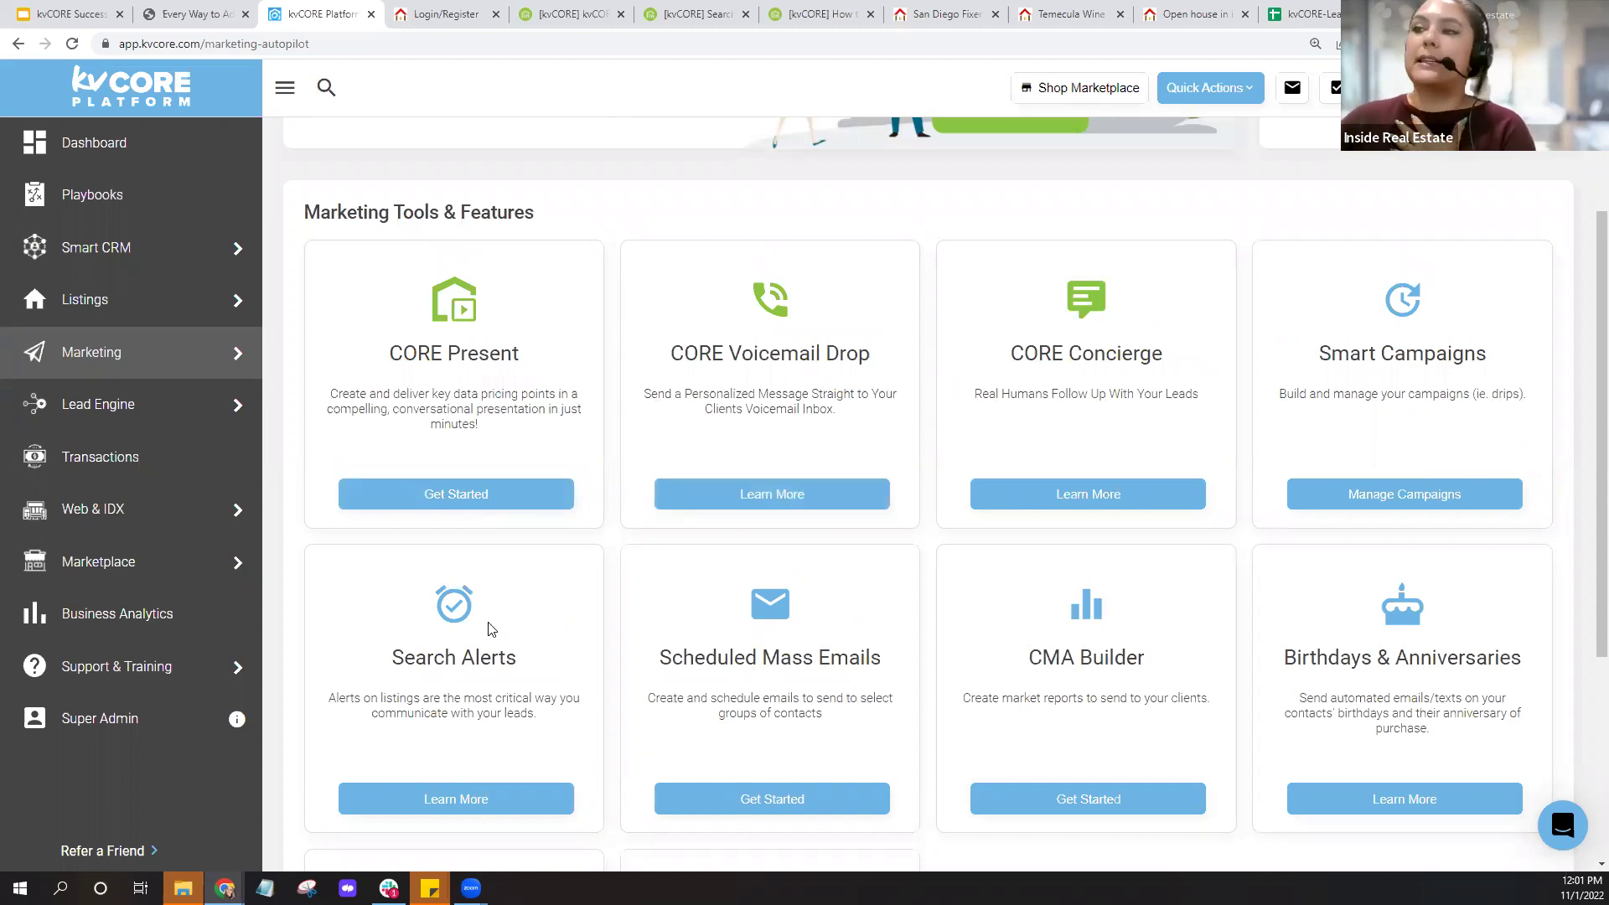
{"action": "scroll", "coordinate": [490, 628], "scroll_direction": "down", "scroll_amount": 2}
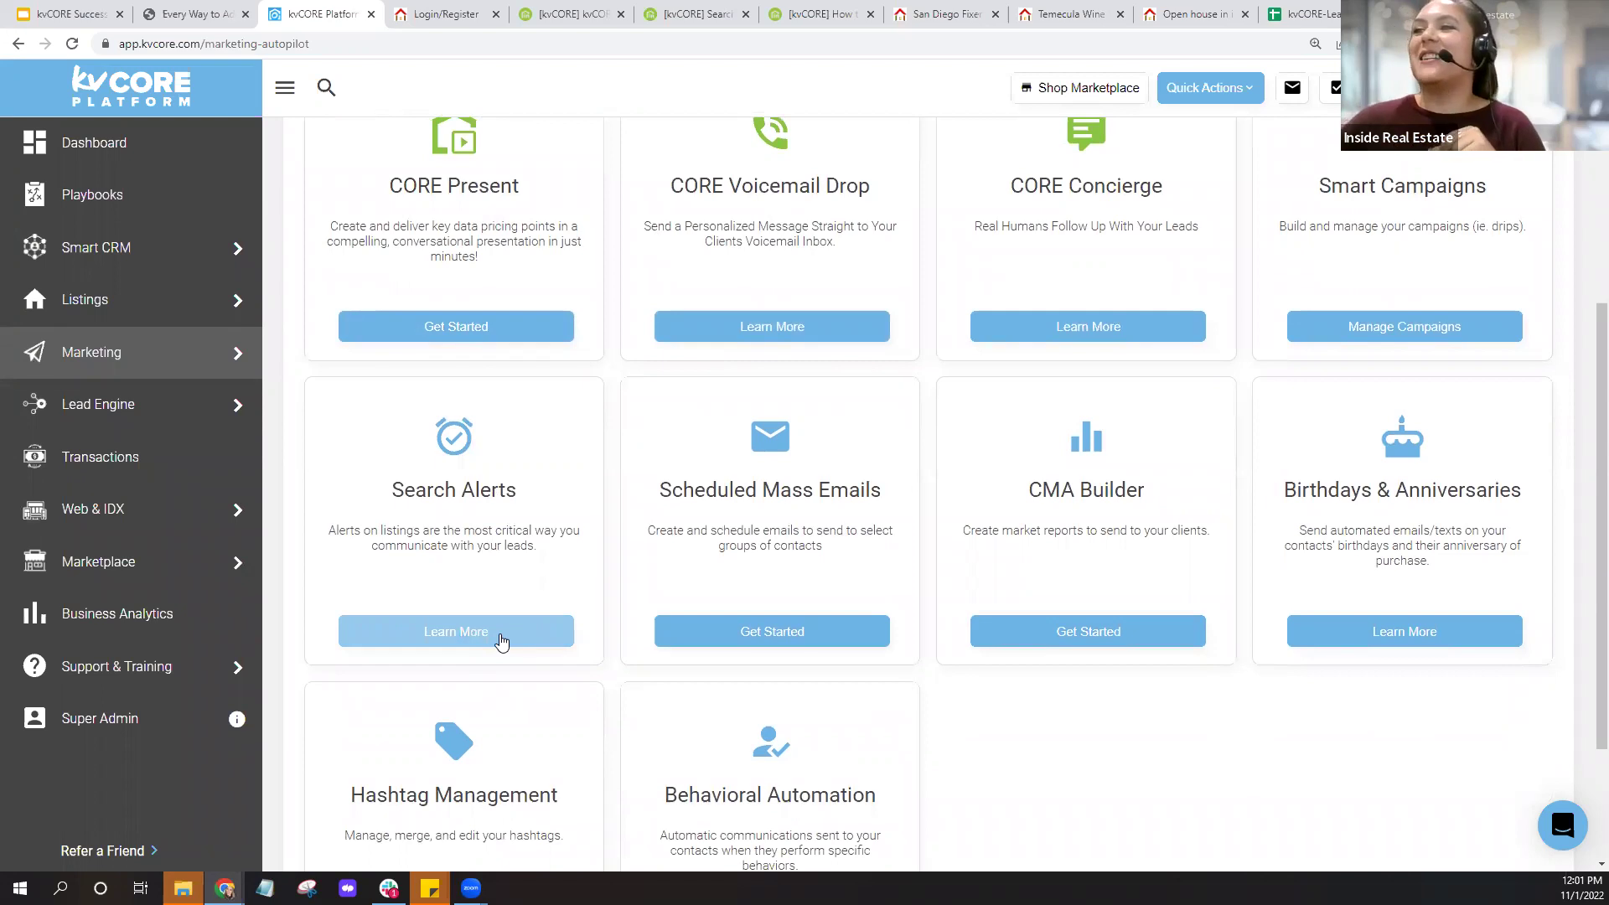
{"action": "left_click", "coordinate": [500, 640]}
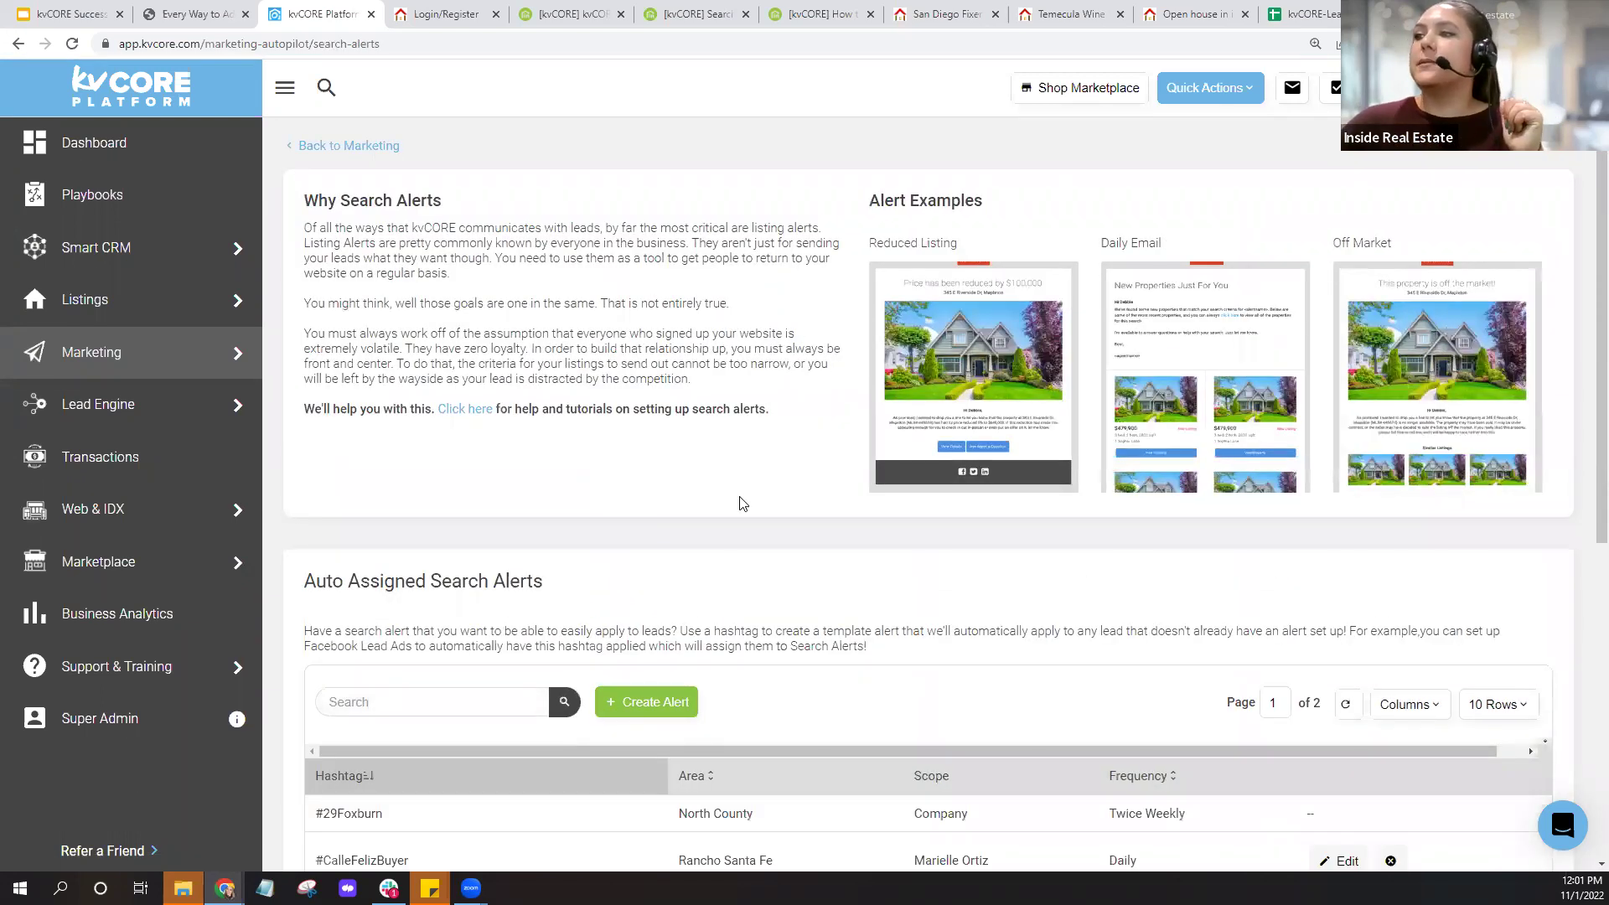
{"action": "scroll", "coordinate": [784, 500], "scroll_direction": "down", "scroll_amount": 1}
{"action": "scroll", "coordinate": [784, 500], "scroll_direction": "down", "scroll_amount": 5}
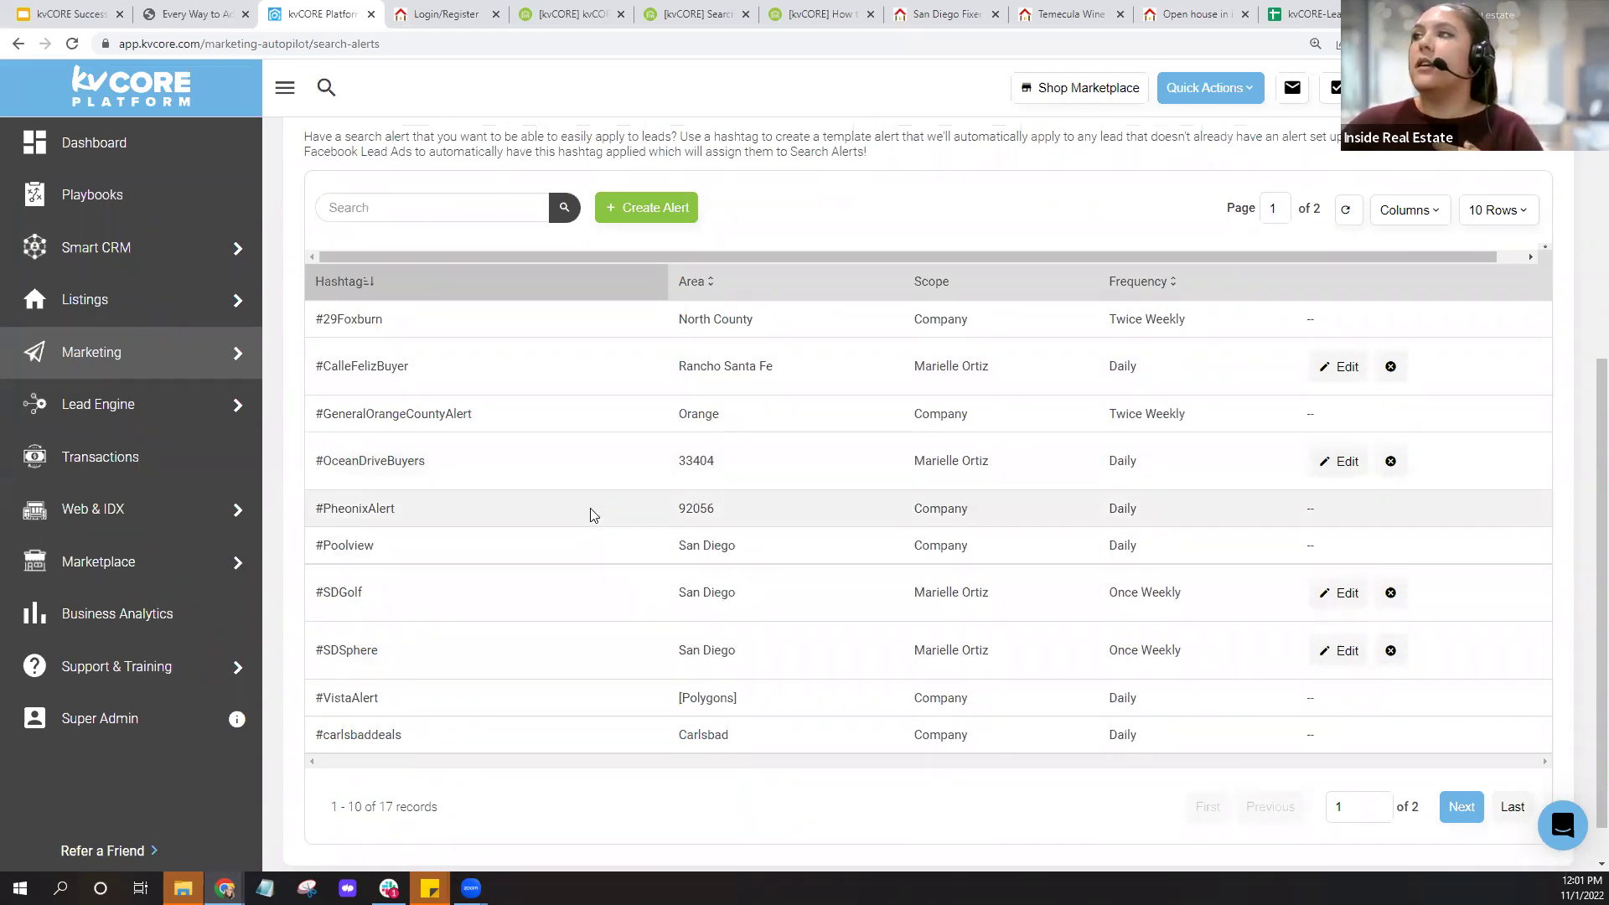
{"action": "scroll", "coordinate": [591, 510], "scroll_direction": "up", "scroll_amount": 2}
{"action": "scroll", "coordinate": [590, 511], "scroll_direction": "up", "scroll_amount": 4}
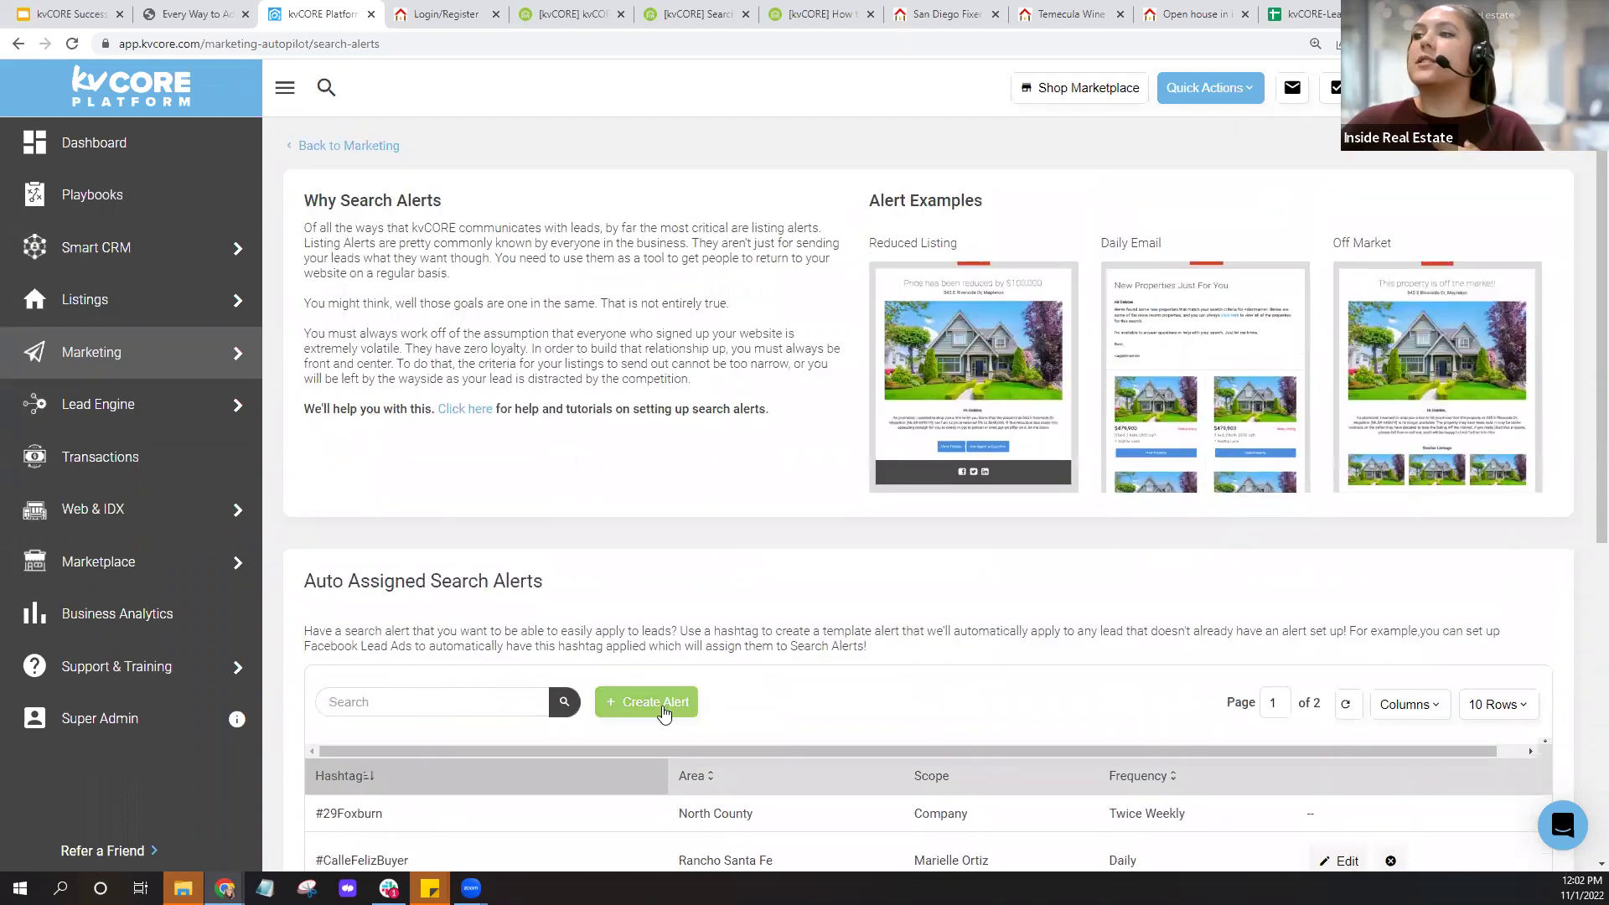
Create a new auto-assigned alert, leaving the hashtag blank, and type 'san diego' as location.
{"action": "left_click", "coordinate": [664, 706]}
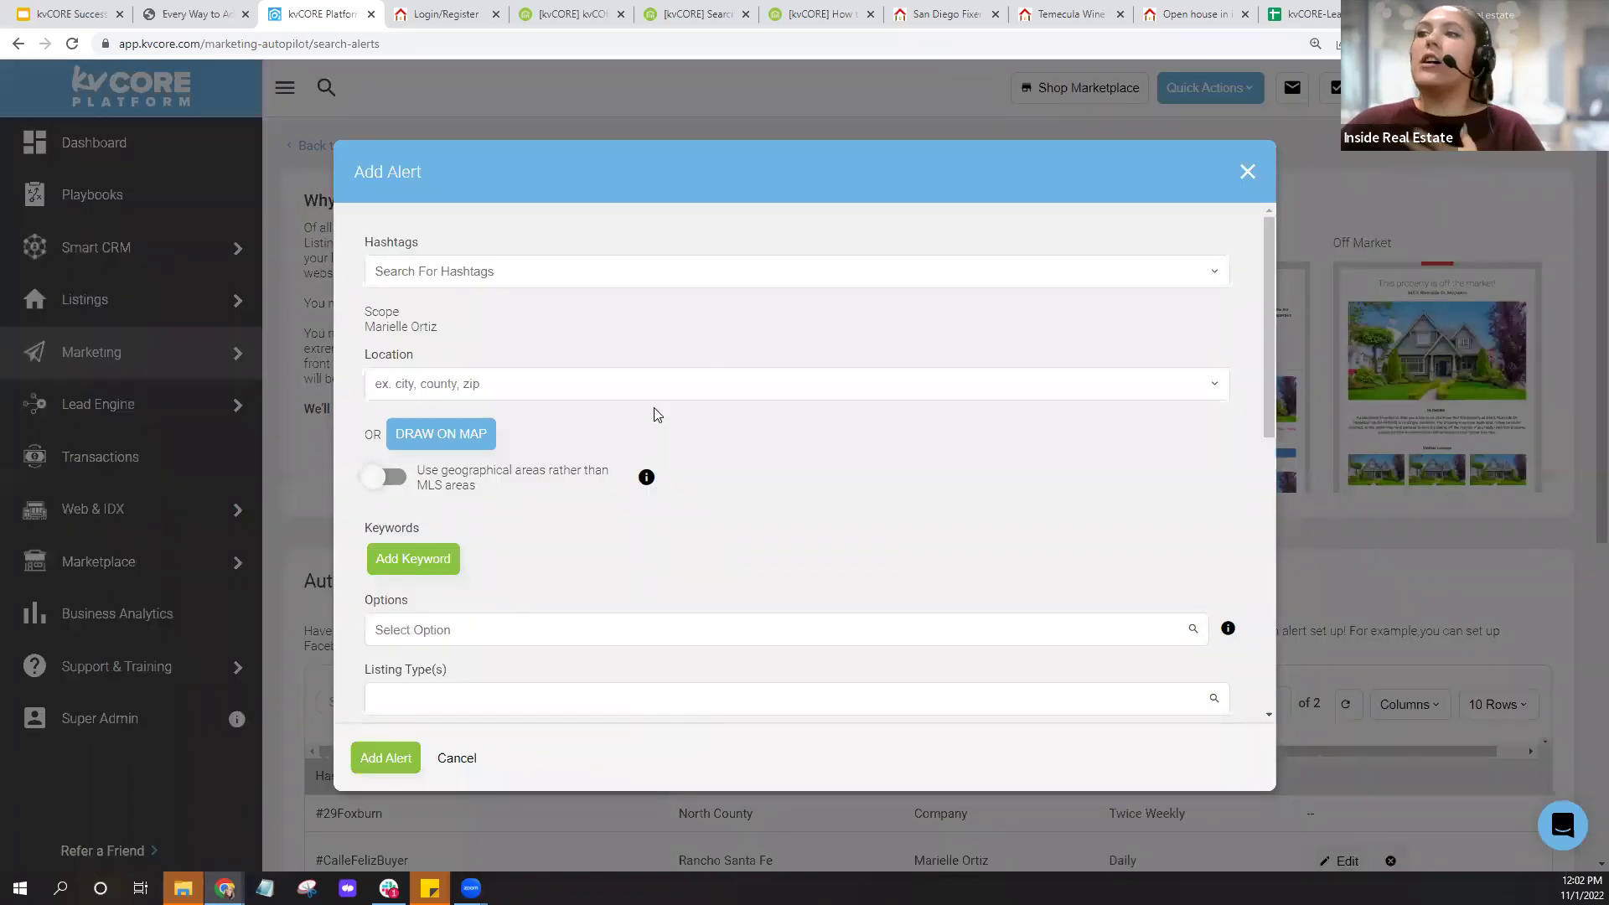
{"action": "scroll", "coordinate": [666, 442], "scroll_direction": "down", "scroll_amount": 5}
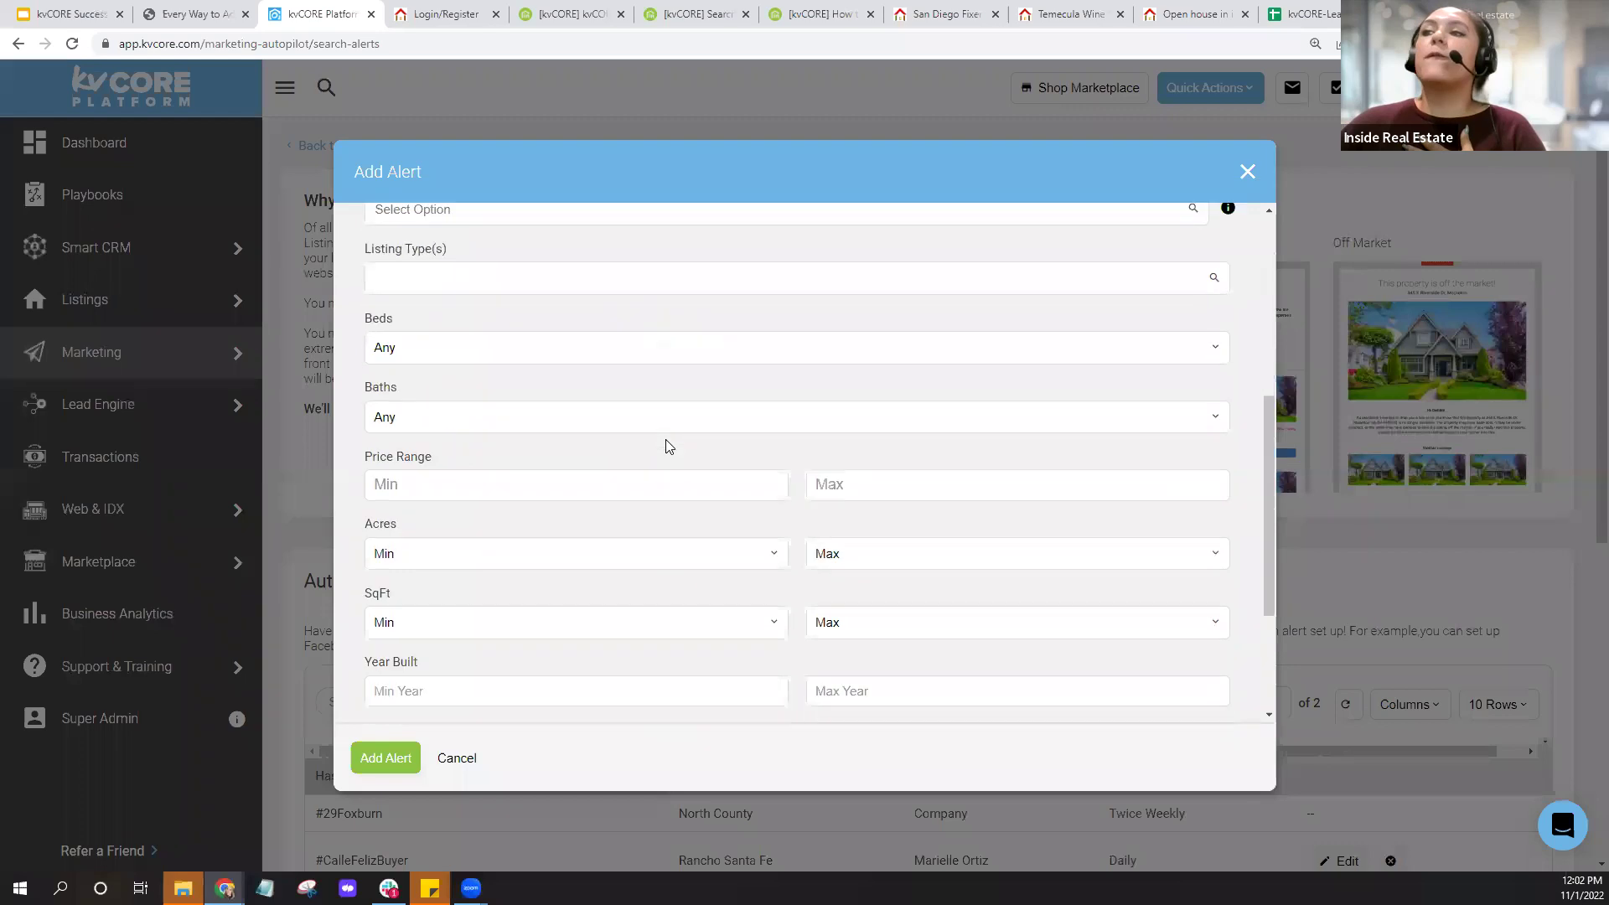
{"action": "scroll", "coordinate": [666, 445], "scroll_direction": "down", "scroll_amount": 3}
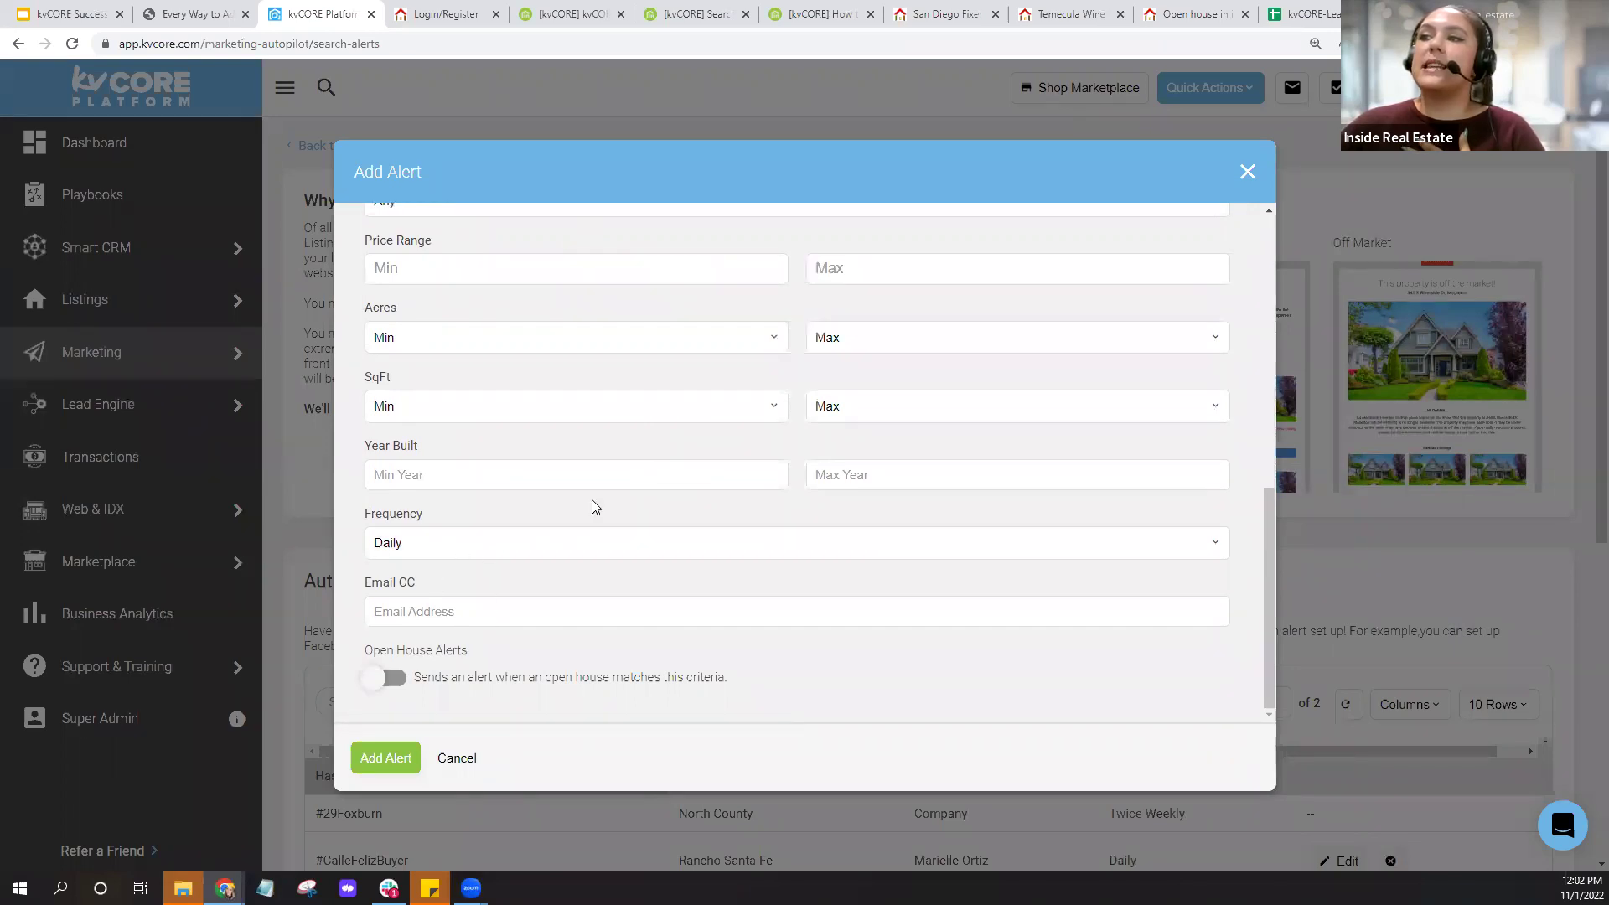
{"action": "scroll", "coordinate": [592, 500], "scroll_direction": "up", "scroll_amount": 6}
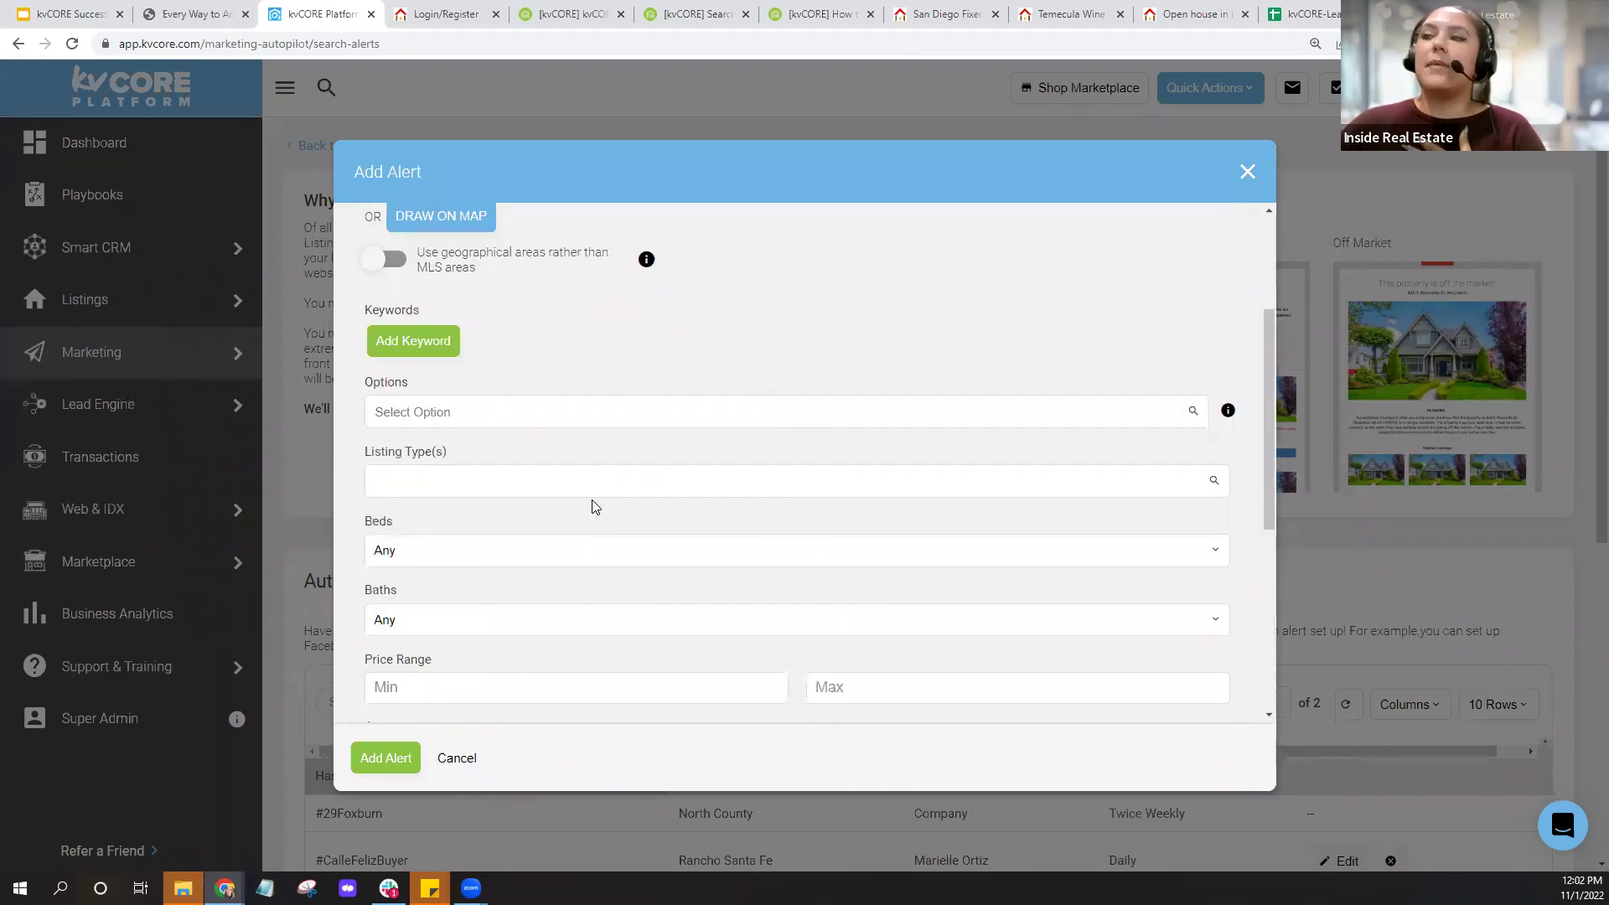
{"action": "scroll", "coordinate": [592, 500], "scroll_direction": "up", "scroll_amount": 1}
{"action": "scroll", "coordinate": [647, 475], "scroll_direction": "up", "scroll_amount": 2}
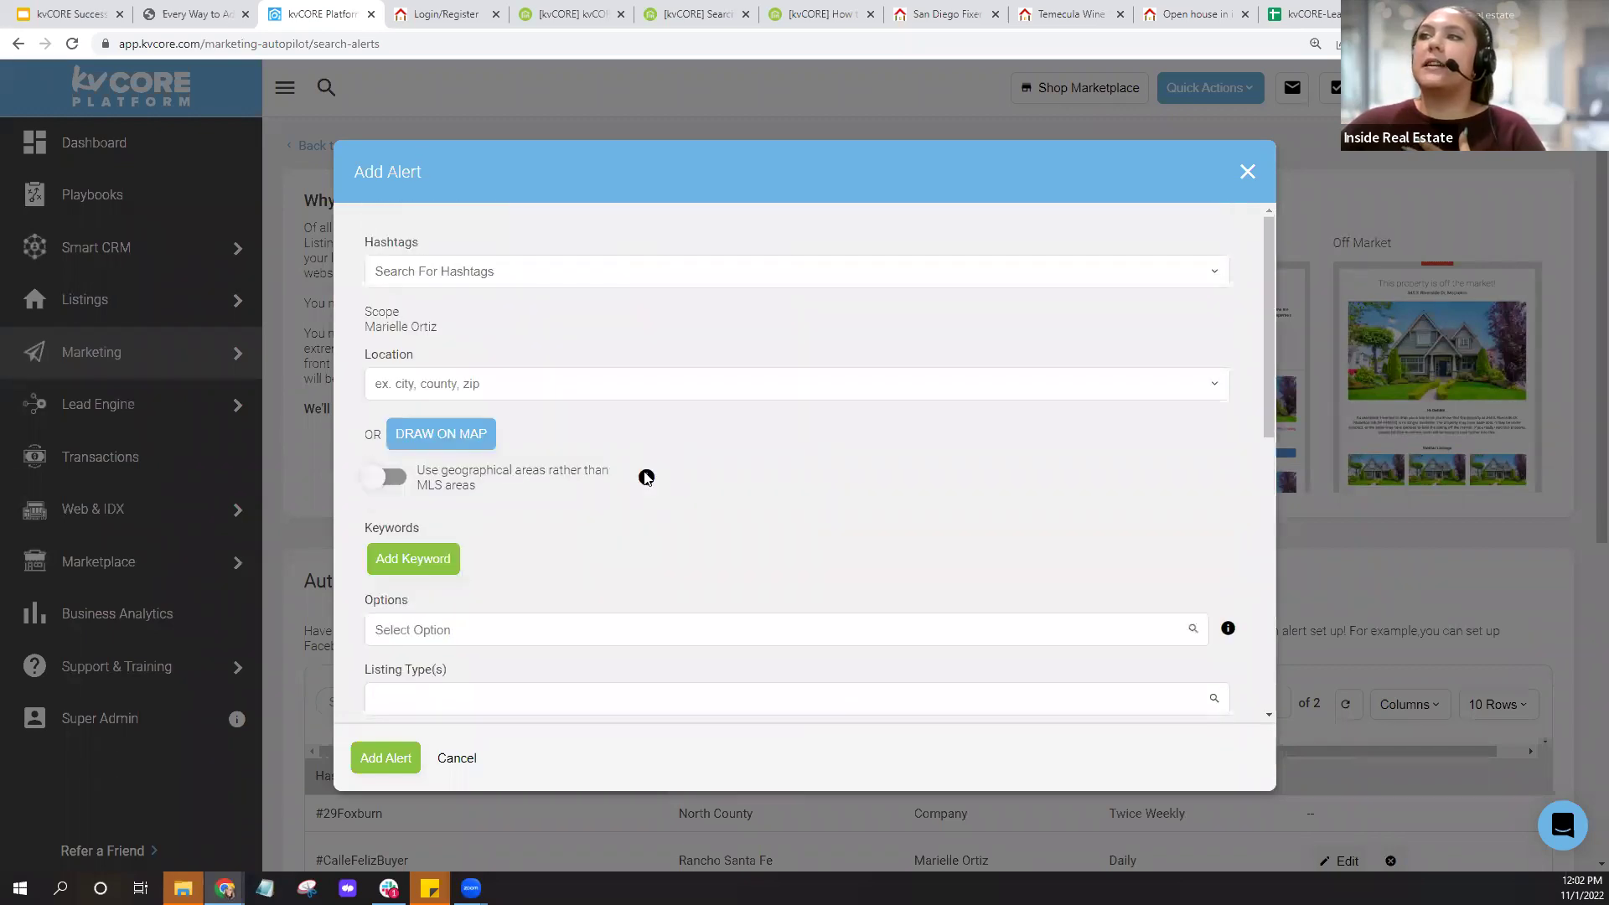
{"action": "left_click", "coordinate": [386, 270]}
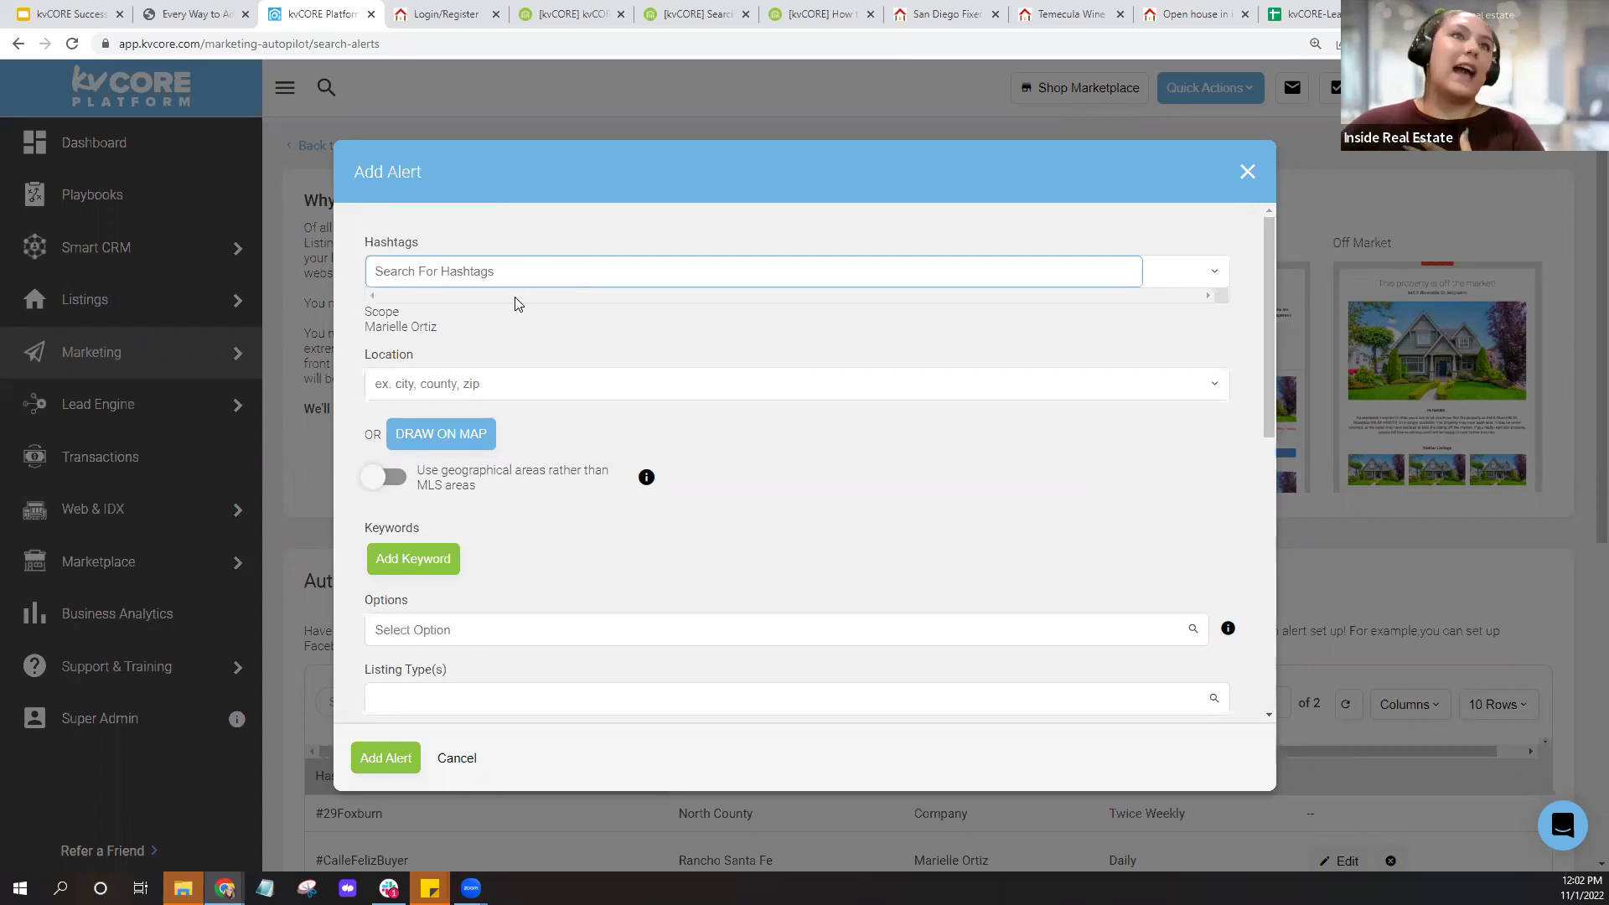
{"action": "left_click", "coordinate": [506, 335]}
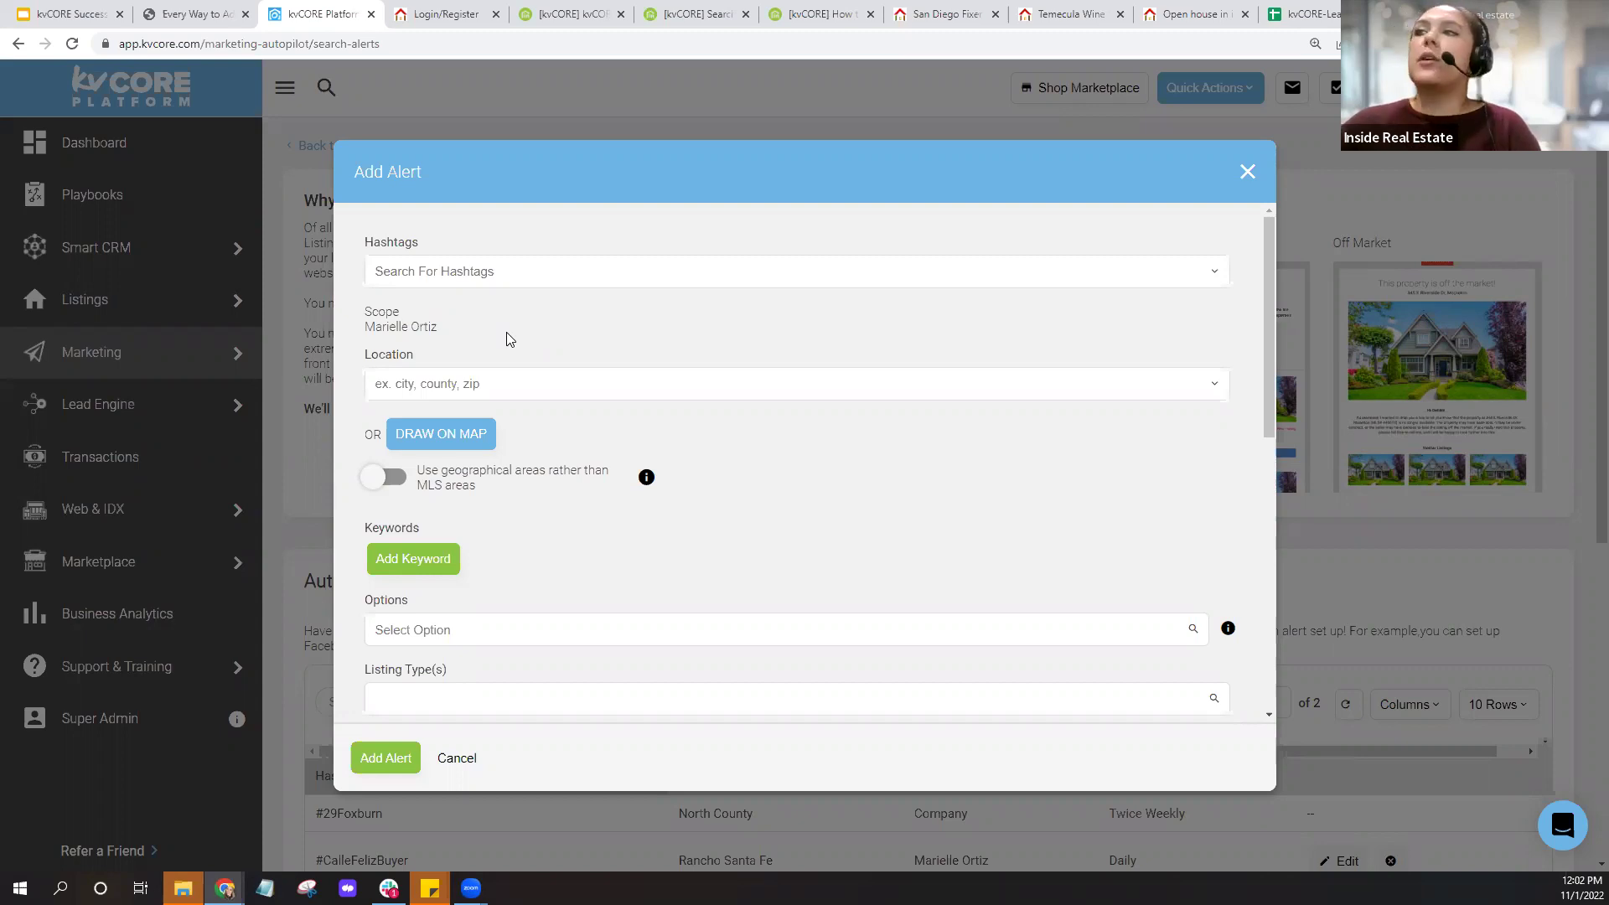
{"action": "left_click", "coordinate": [484, 383]}
{"action": "type", "text": "san diego"}
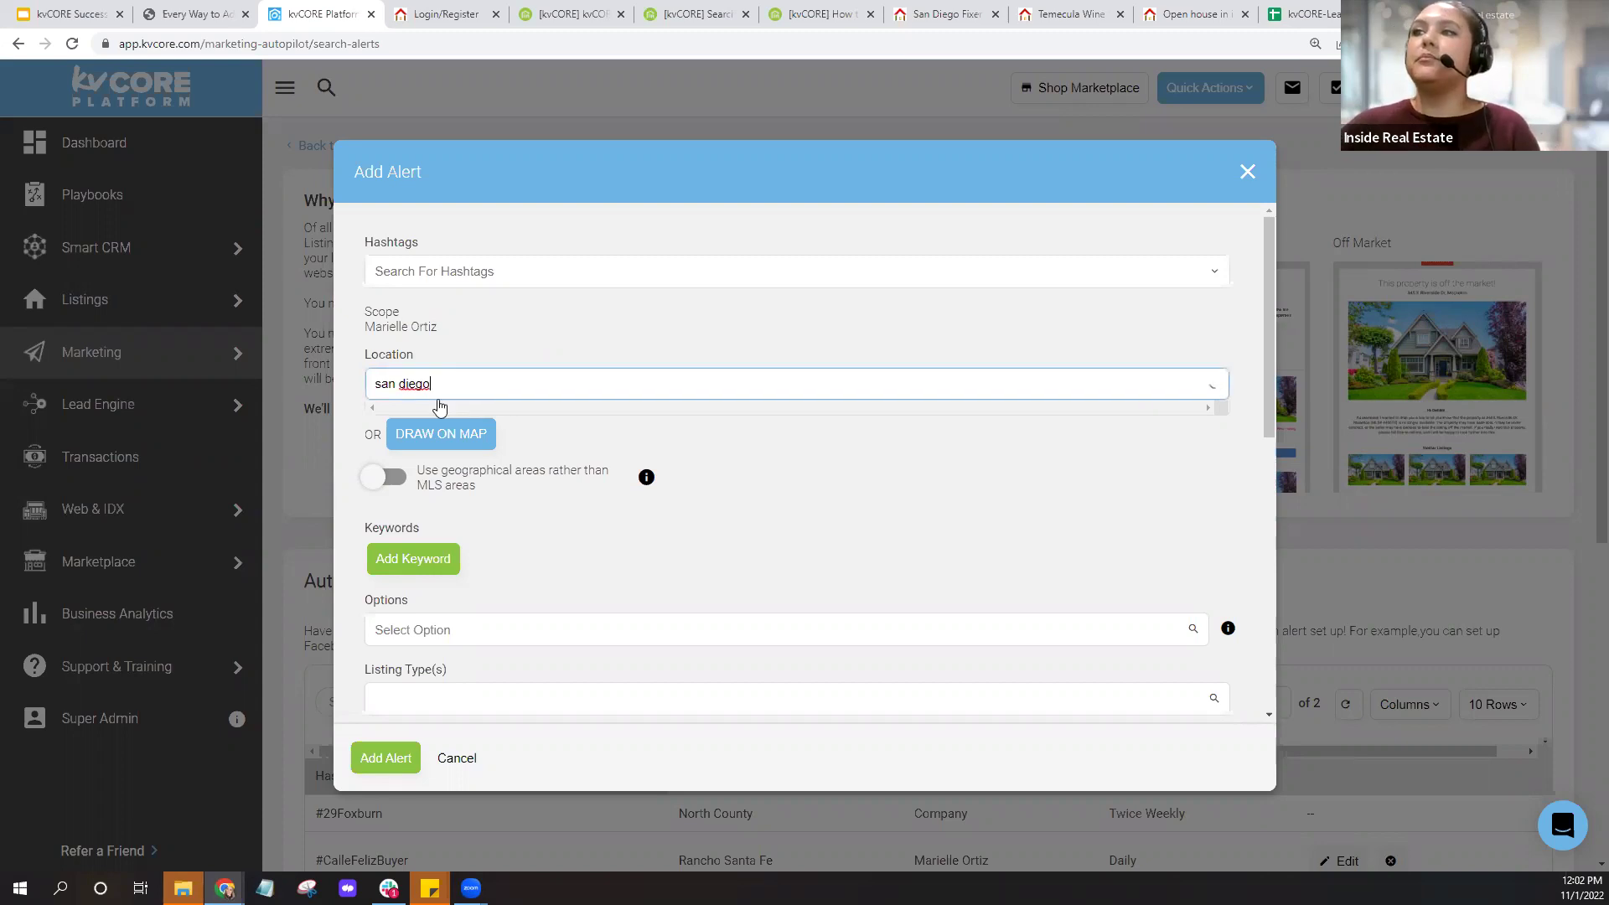
Choose City: San Diego, CA as the location and Condos as the listing type.
{"action": "left_click", "coordinate": [473, 449]}
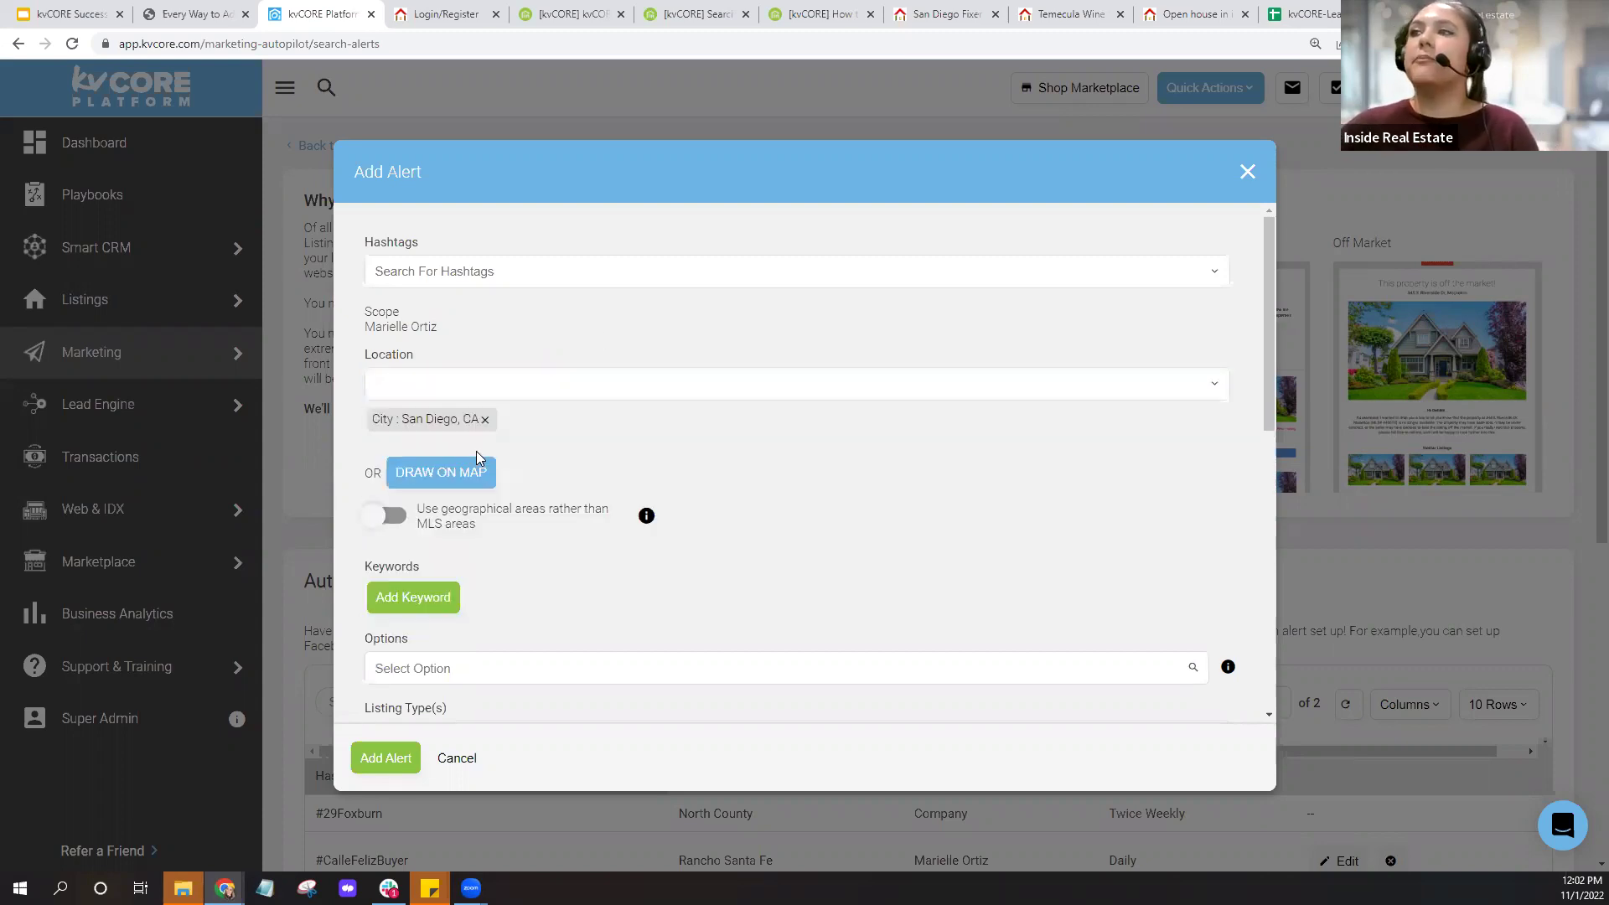
{"action": "scroll", "coordinate": [604, 487], "scroll_direction": "down", "scroll_amount": 3}
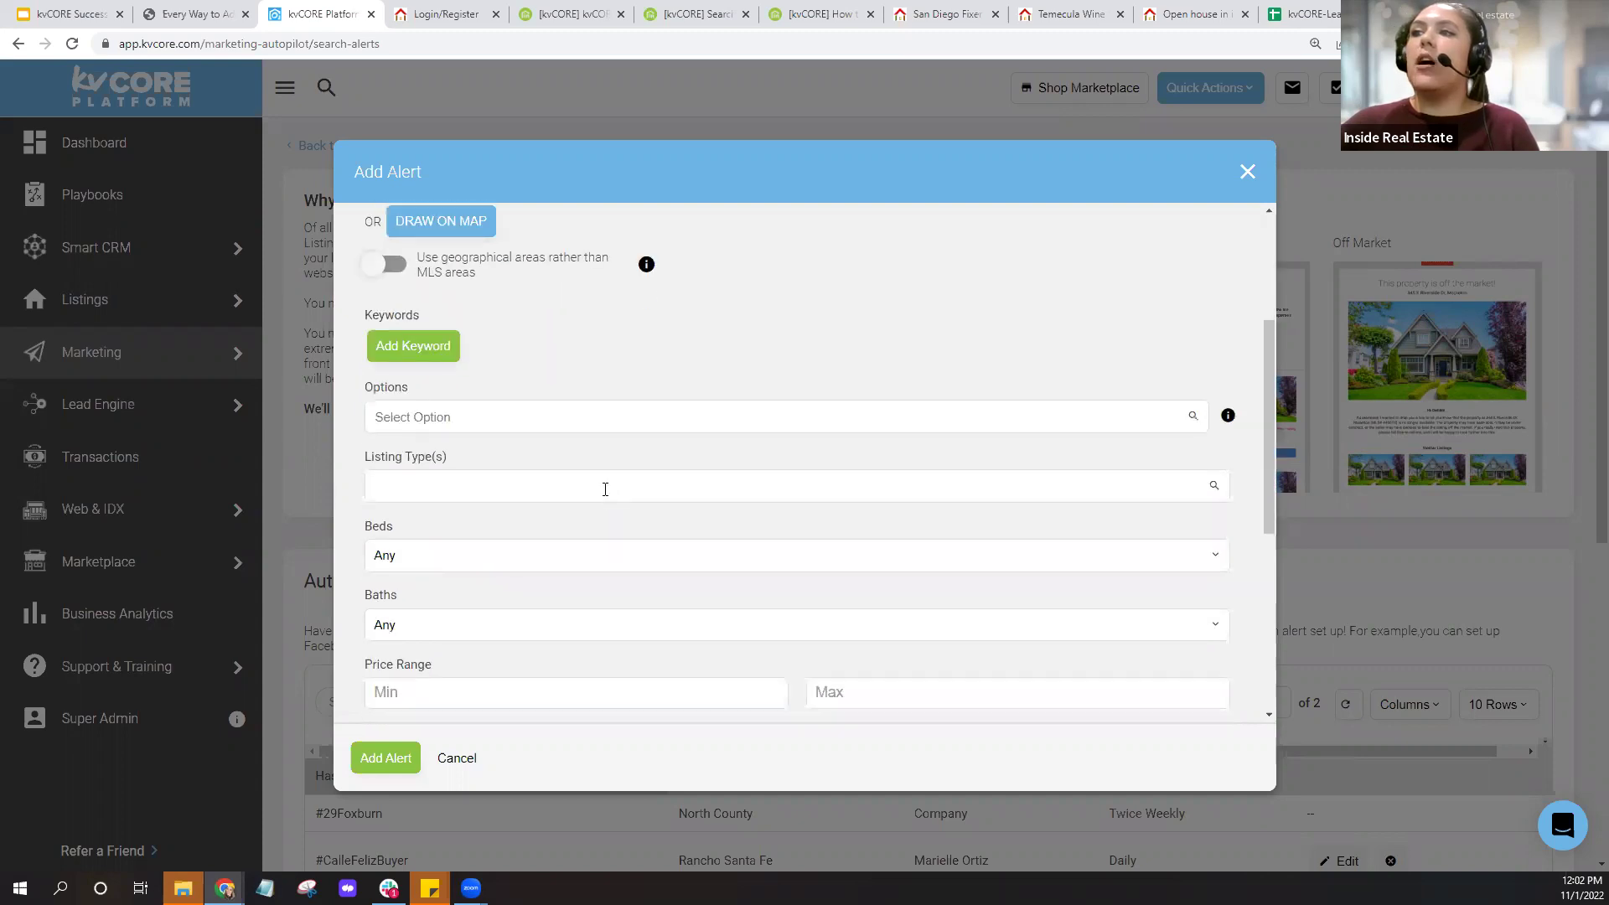
{"action": "left_click", "coordinate": [606, 489]}
{"action": "left_click", "coordinate": [485, 648]}
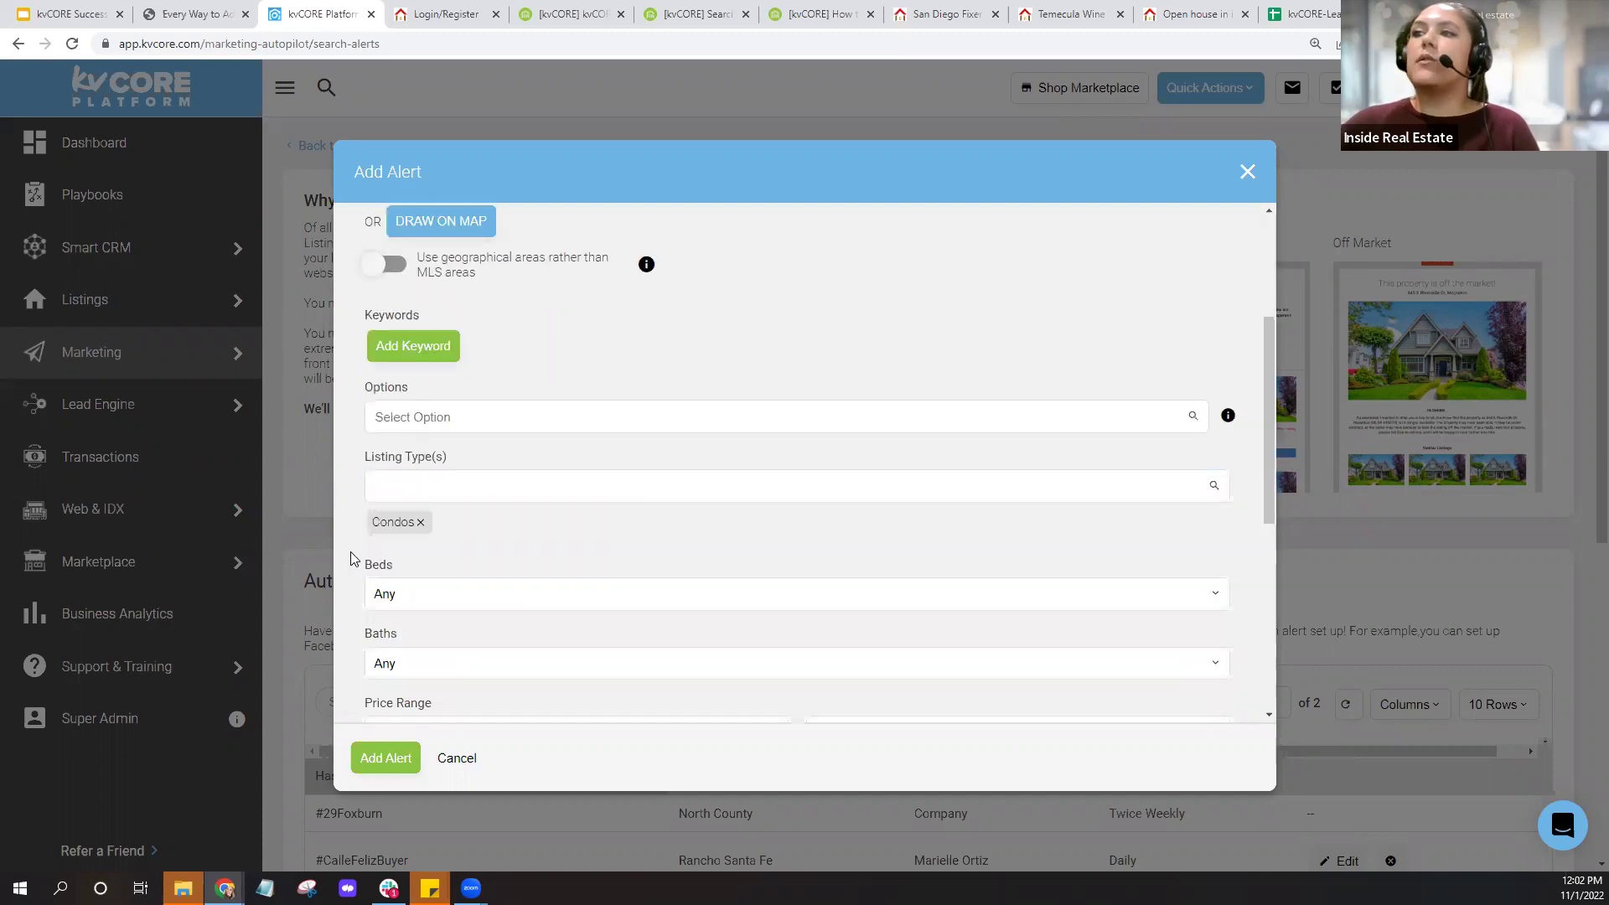
{"action": "left_click", "coordinate": [453, 489]}
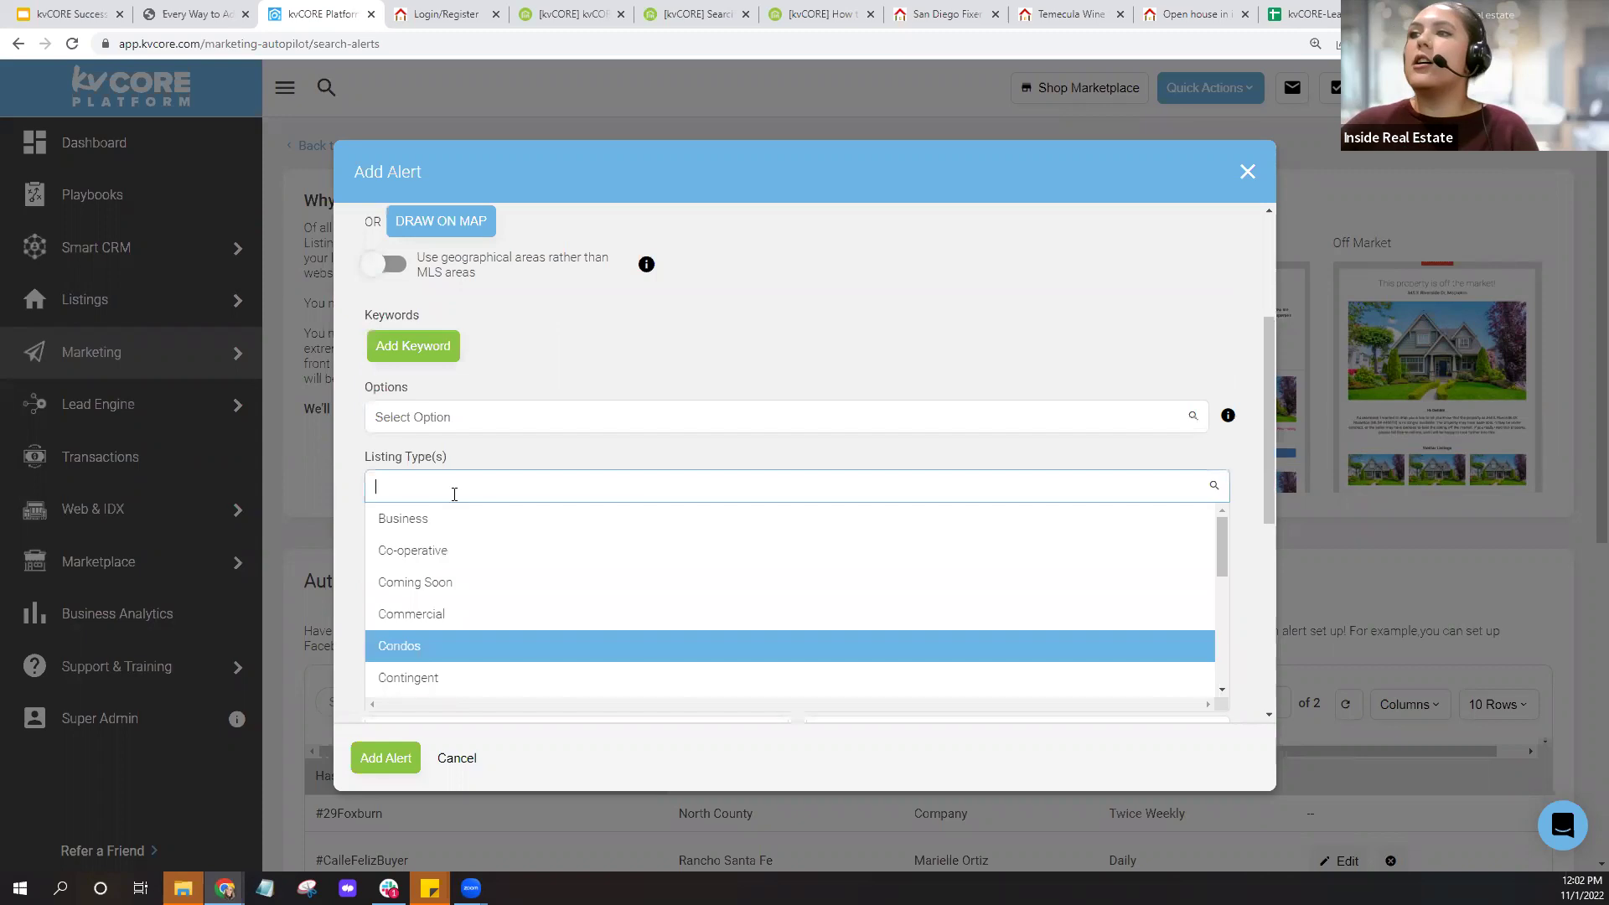
{"action": "scroll", "coordinate": [498, 580], "scroll_direction": "down", "scroll_amount": 2}
{"action": "scroll", "coordinate": [496, 582], "scroll_direction": "down", "scroll_amount": 3}
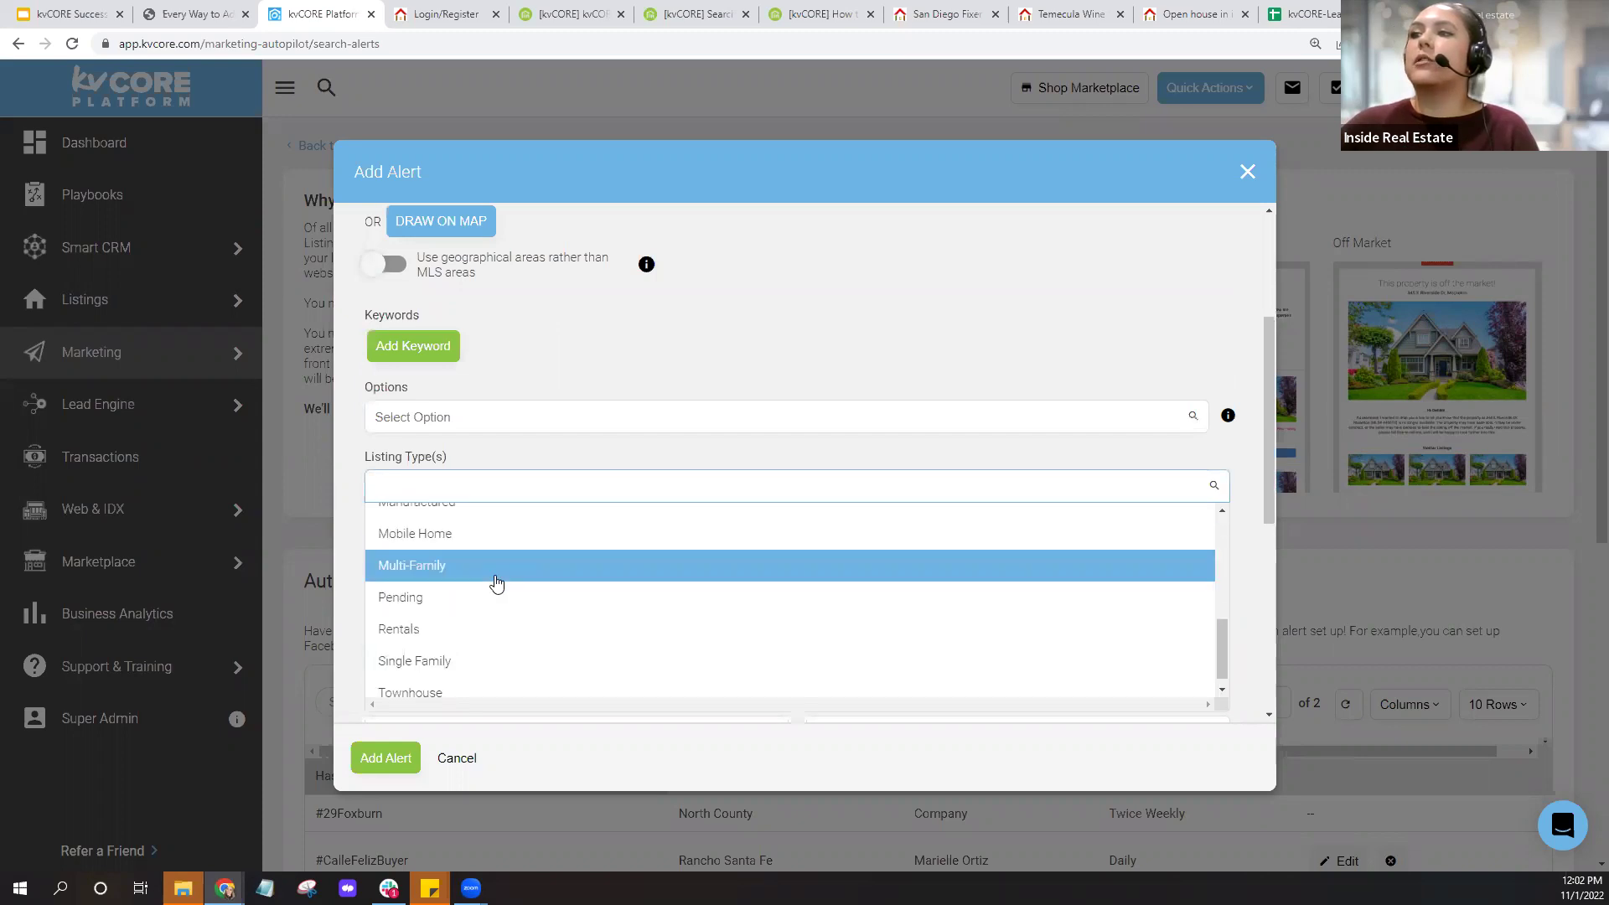
{"action": "left_click", "coordinate": [555, 431]}
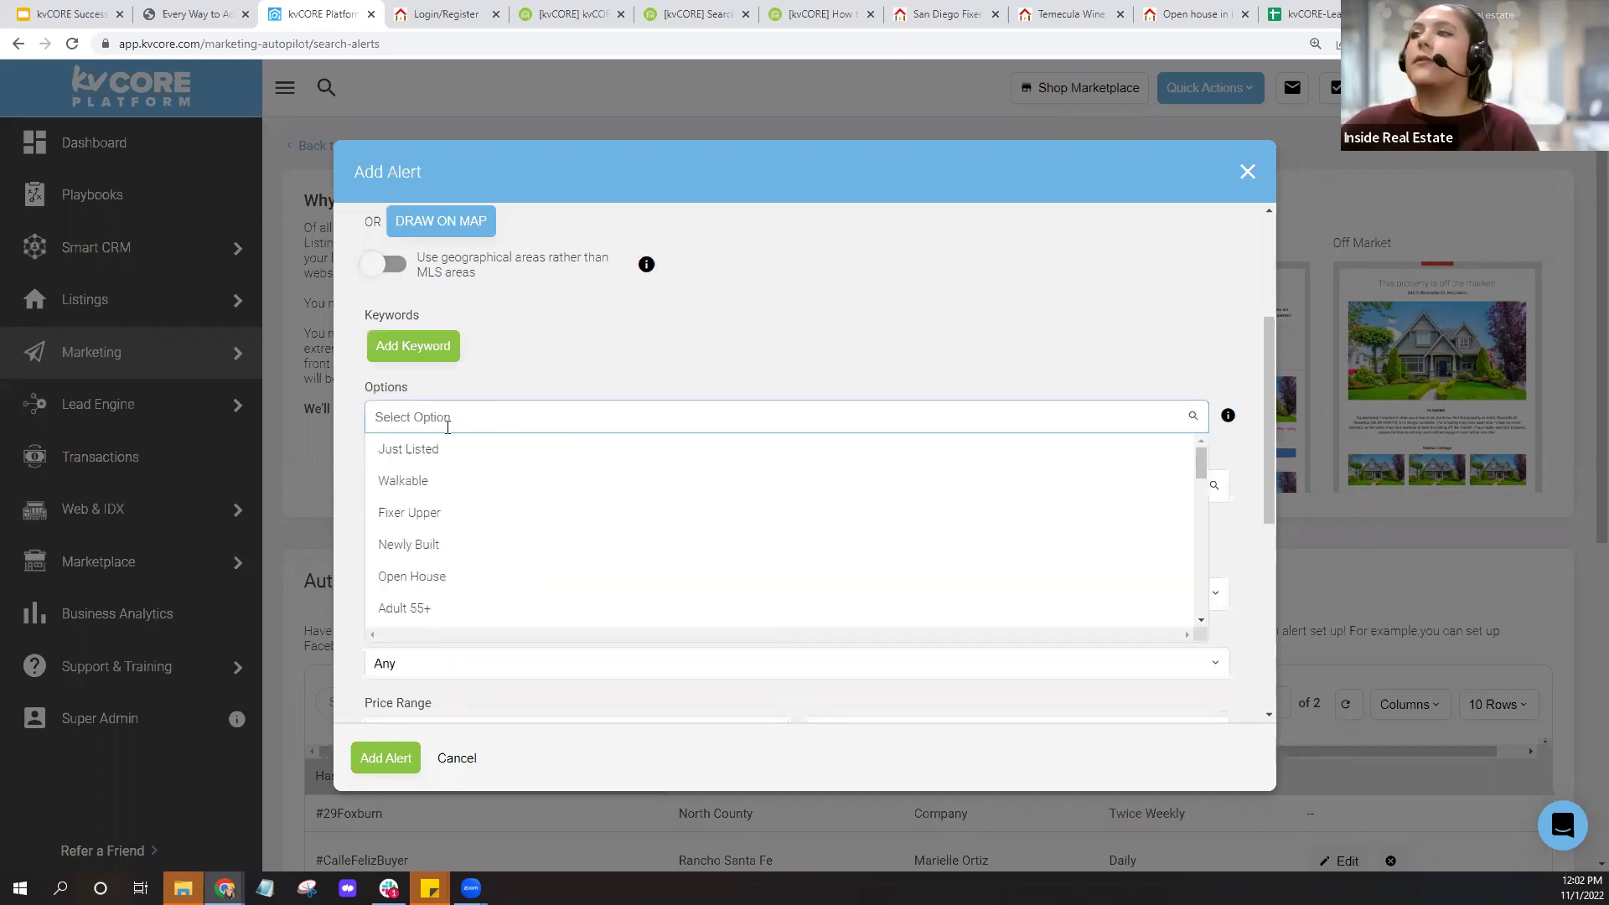
{"action": "left_click", "coordinate": [586, 379]}
{"action": "scroll", "coordinate": [587, 419], "scroll_direction": "up", "scroll_amount": 2}
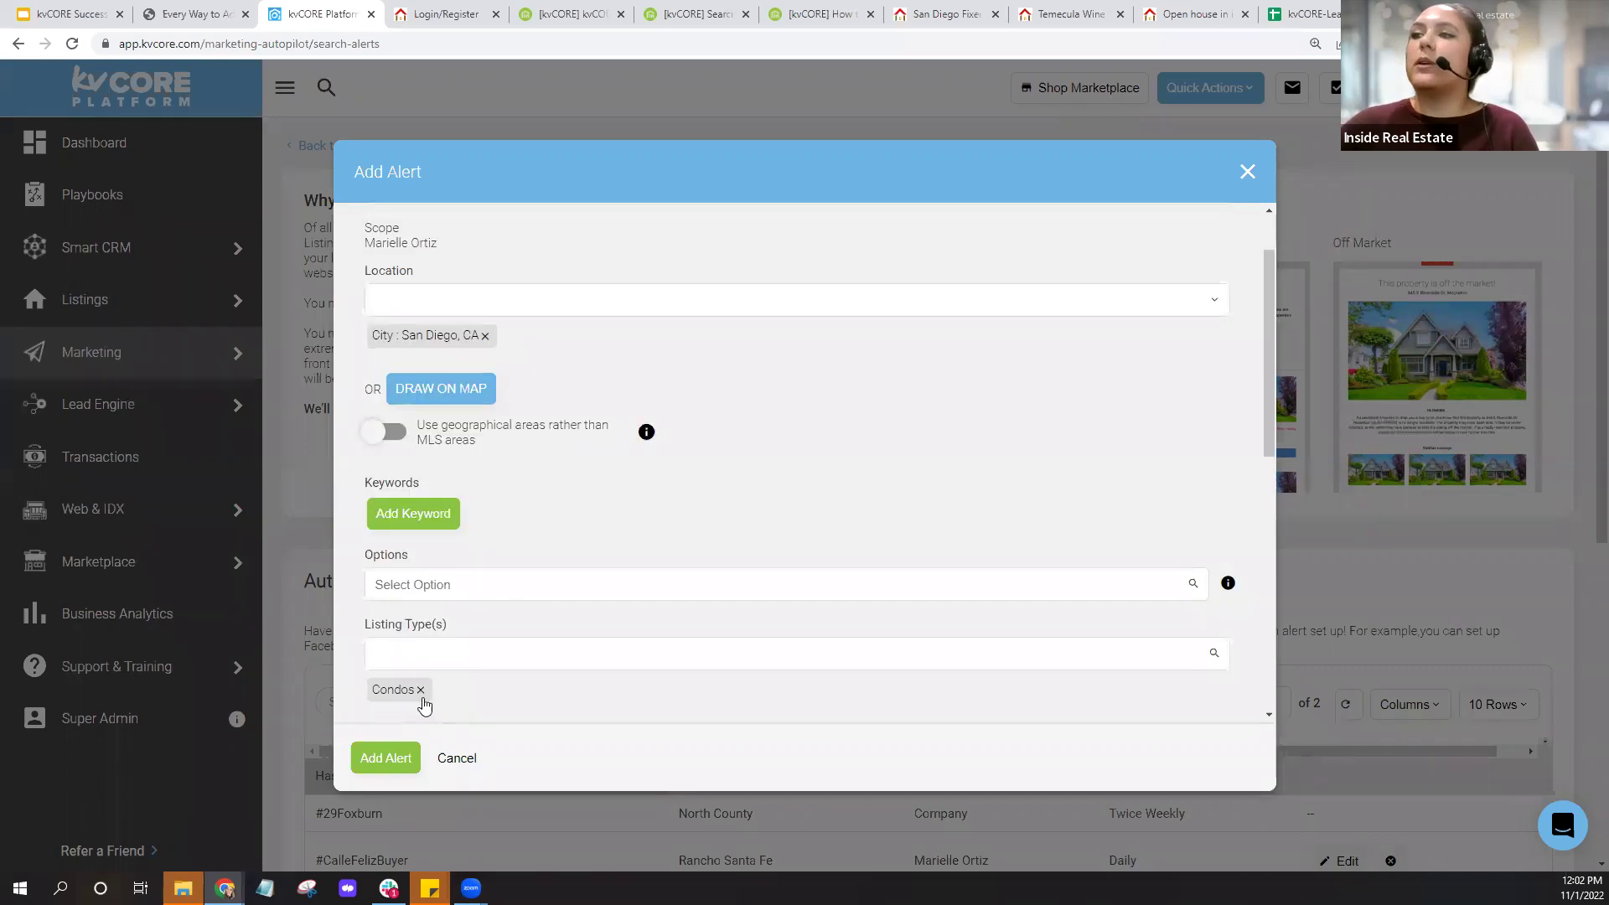
{"action": "scroll", "coordinate": [617, 507], "scroll_direction": "up", "scroll_amount": 1}
{"action": "scroll", "coordinate": [617, 501], "scroll_direction": "up", "scroll_amount": 1}
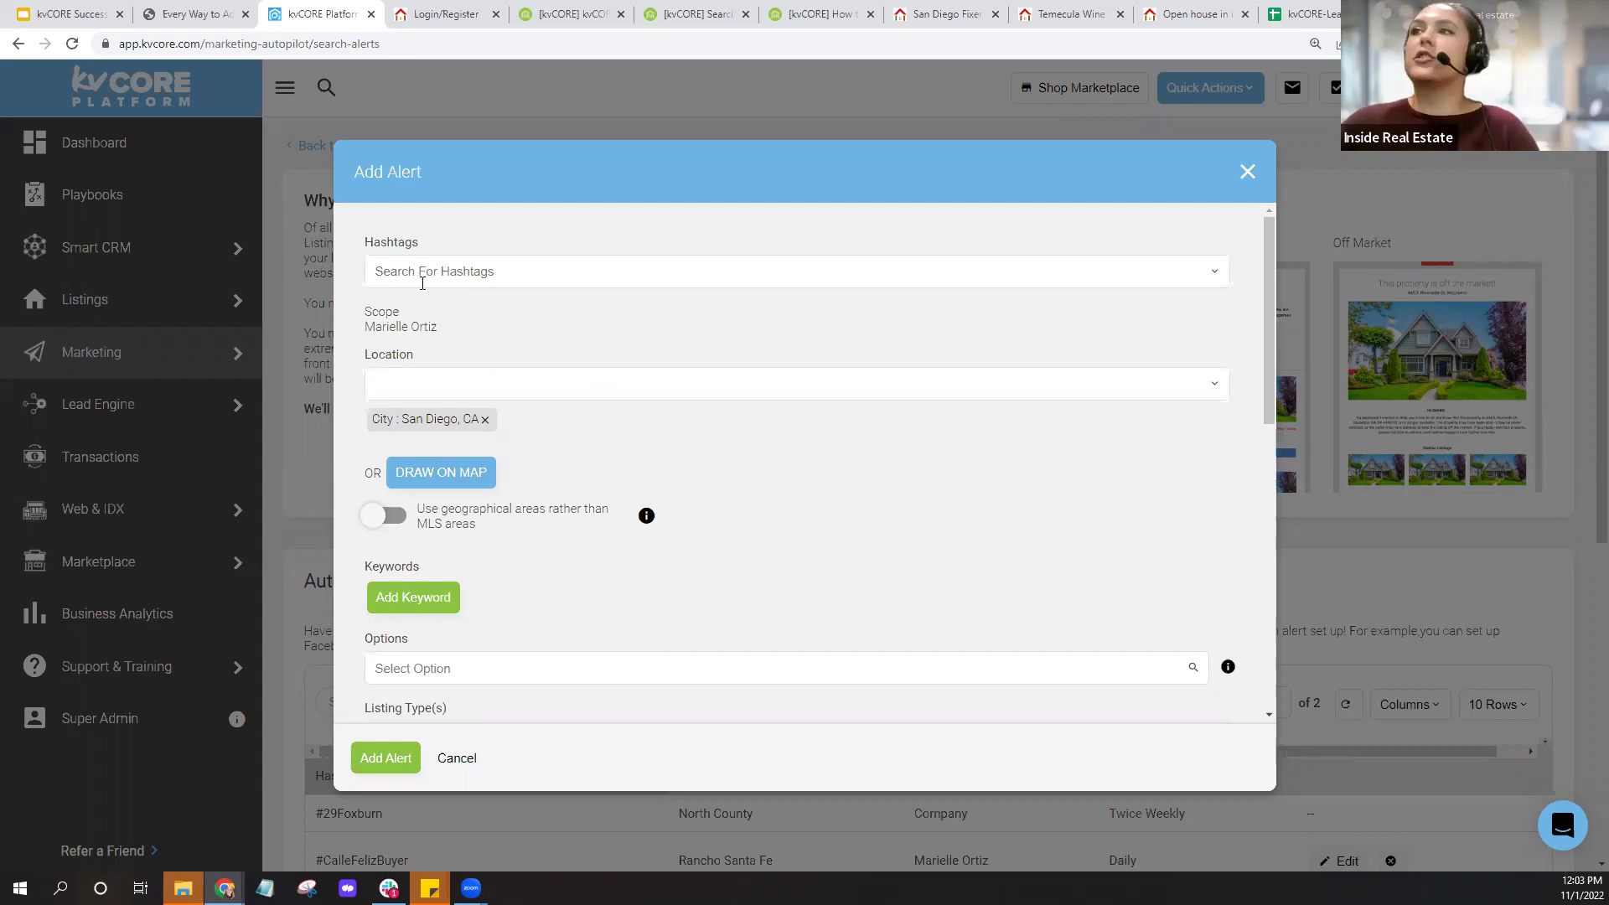
Enter SDCondoSA as the alert hashtag, trying space and underscore variants, and select the suggestion.
{"action": "left_click", "coordinate": [391, 271]}
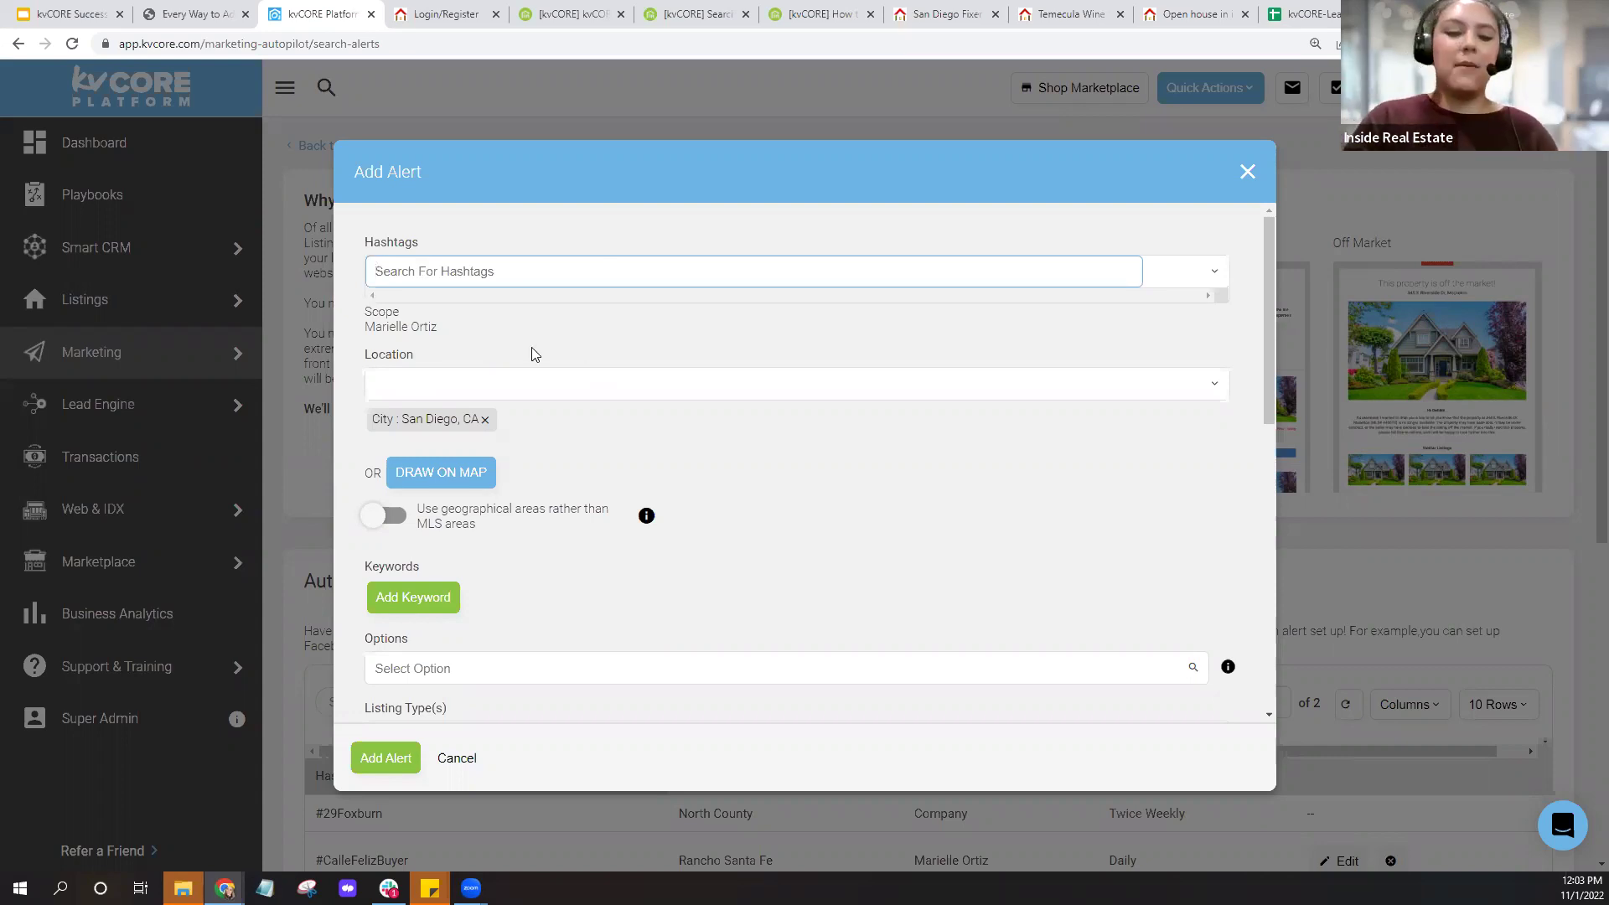
{"action": "type", "text": "SD"}
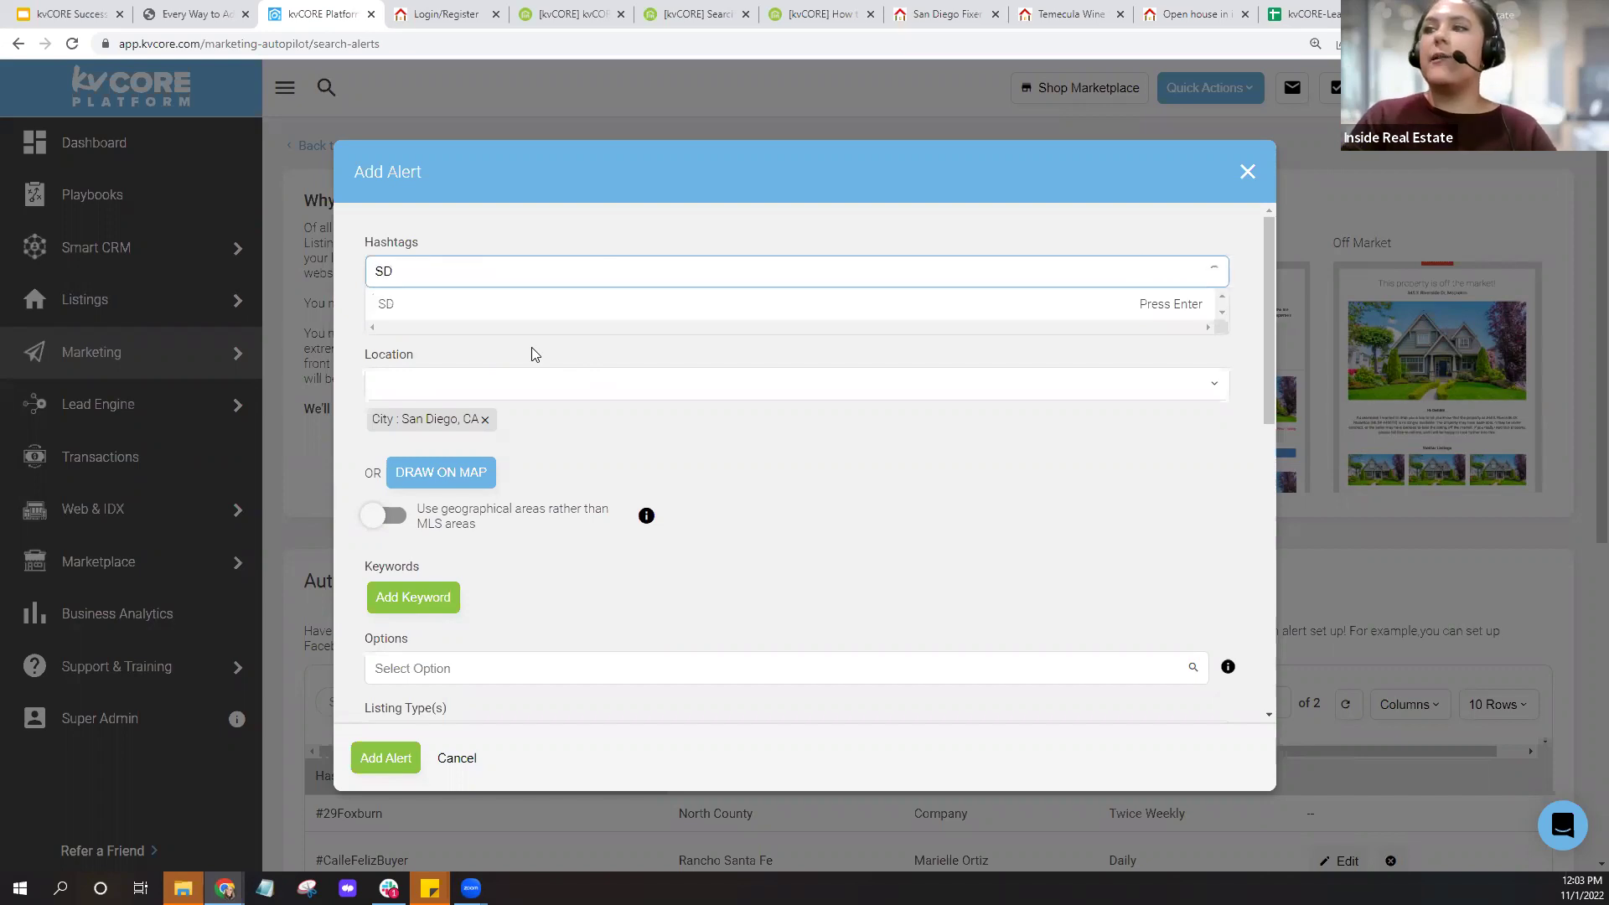
{"action": "type", "text": "Co"}
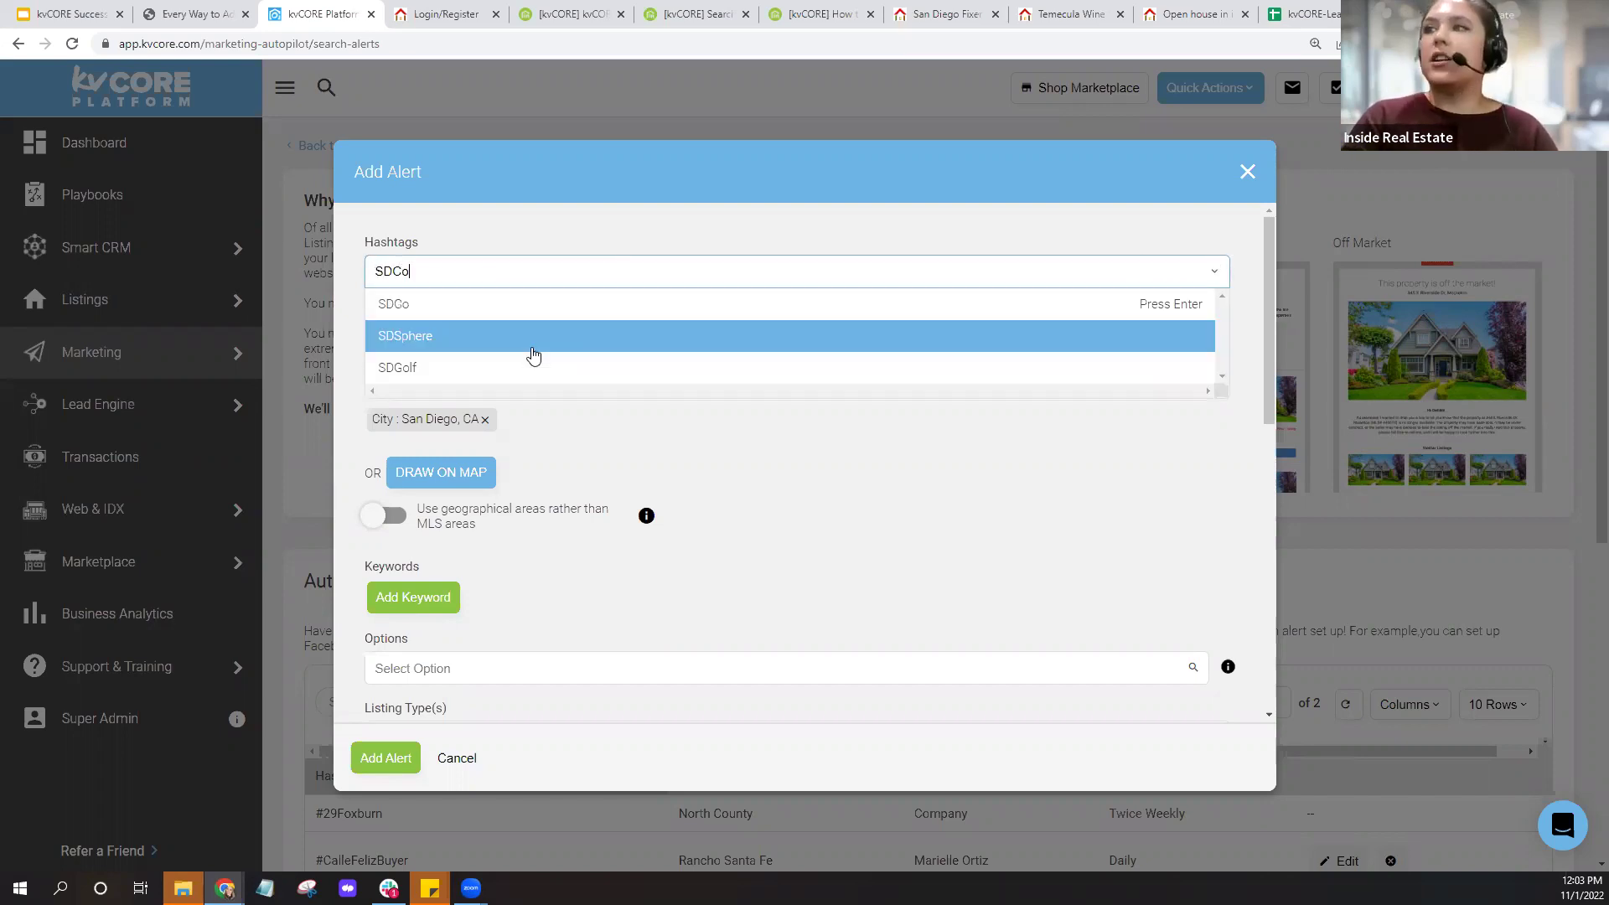
{"action": "type", "text": "ndo"}
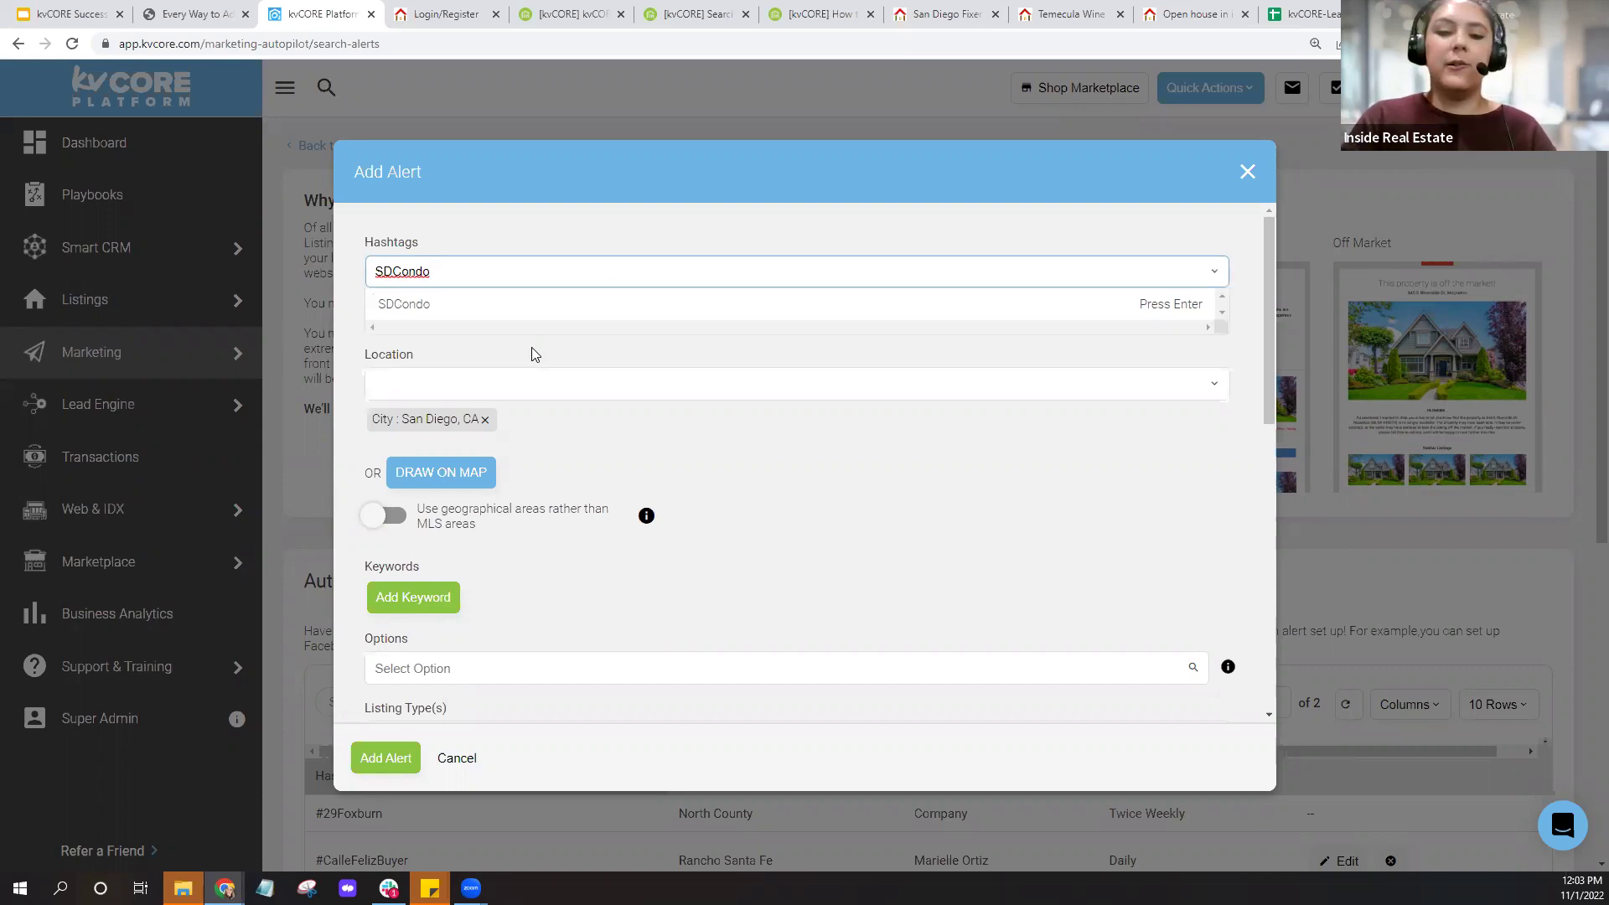
{"action": "type", "text": "SA"}
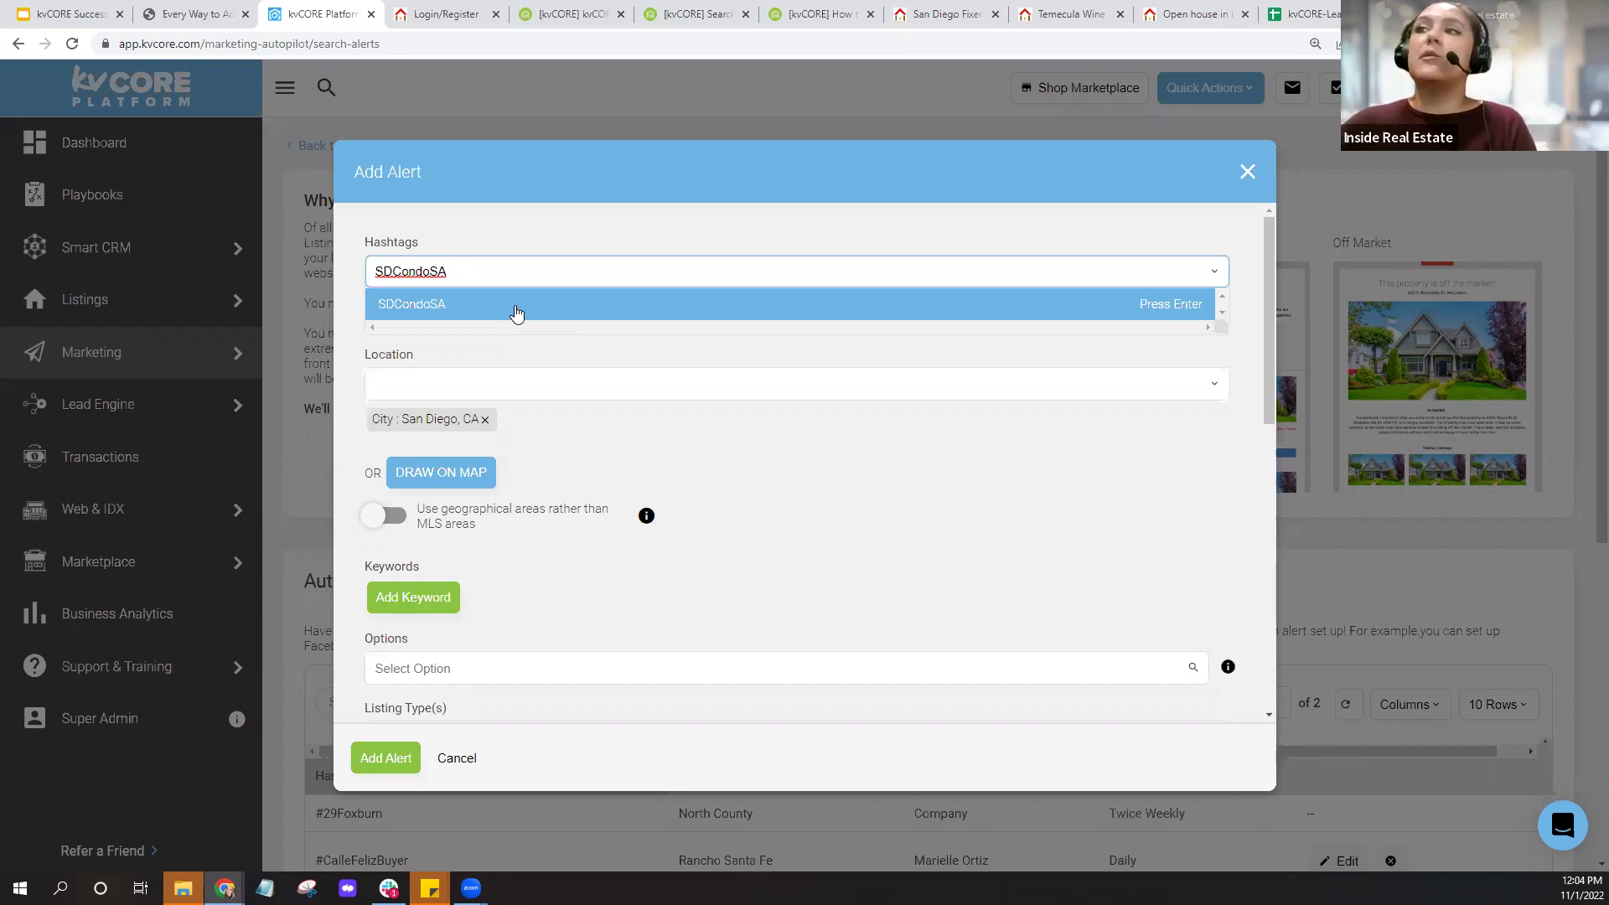
{"action": "left_click", "coordinate": [394, 272]}
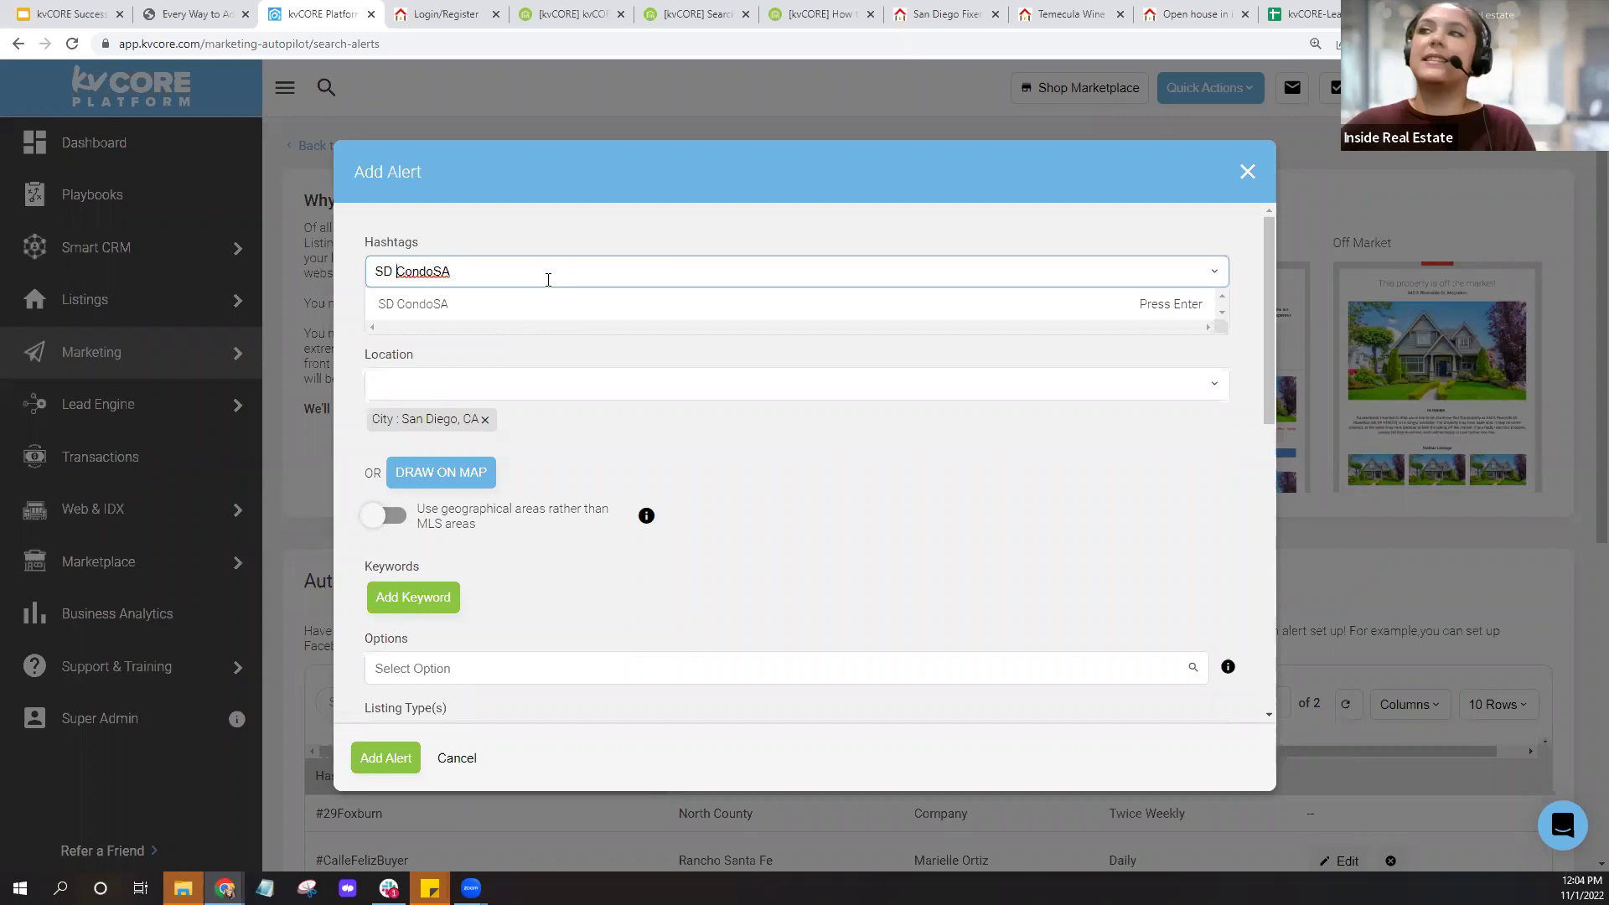
{"action": "key", "text": "BackSpace"}
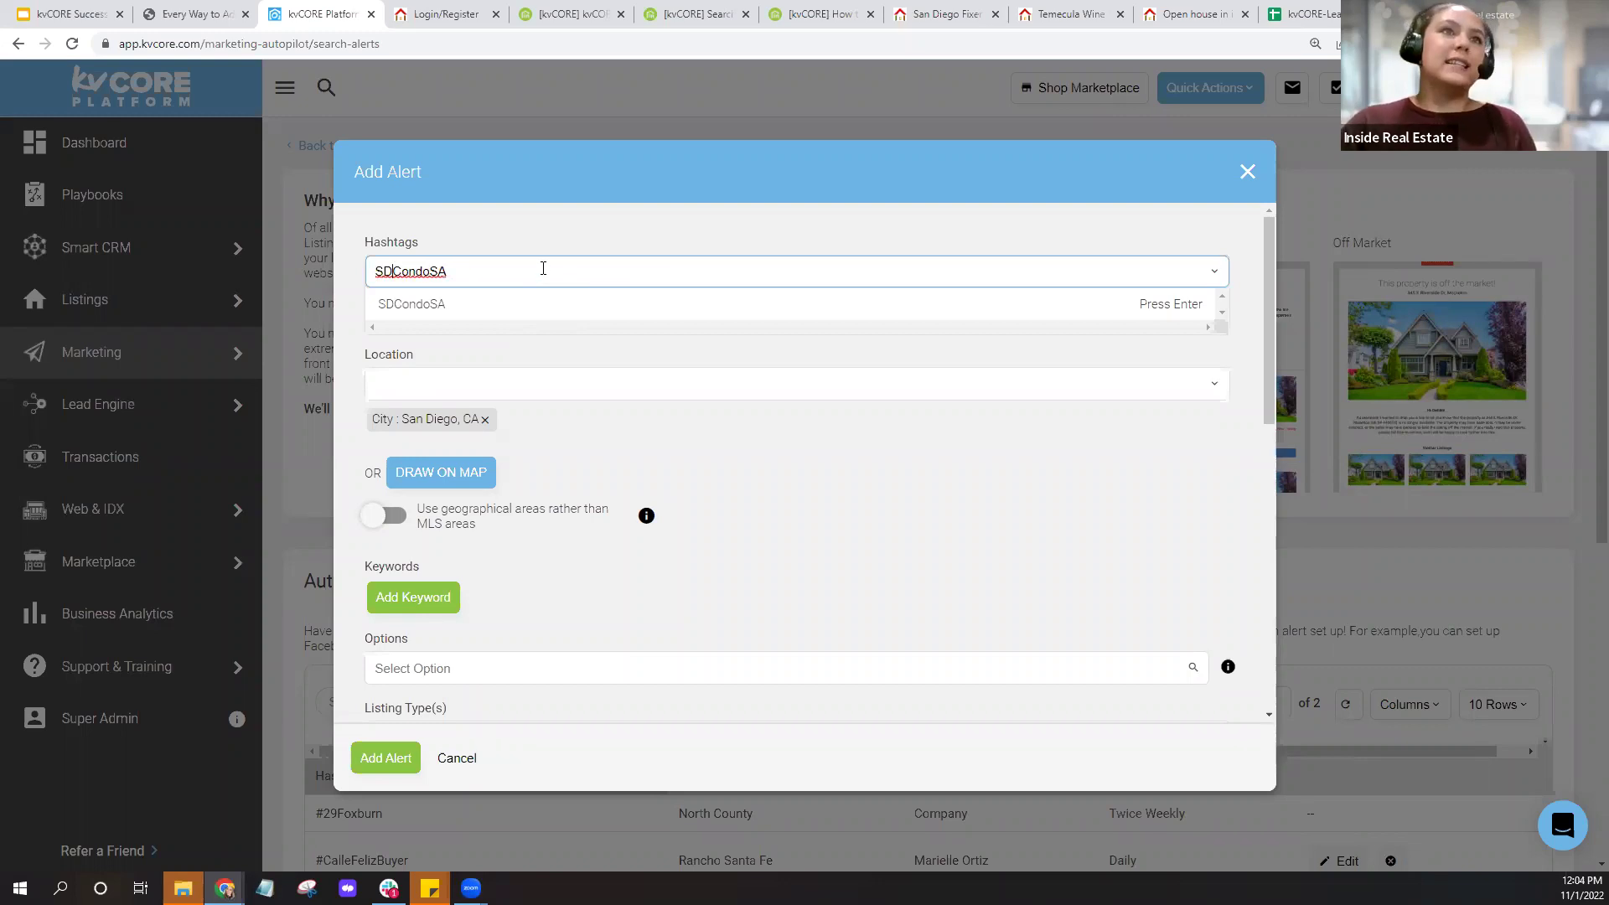
{"action": "type", "text": "_"}
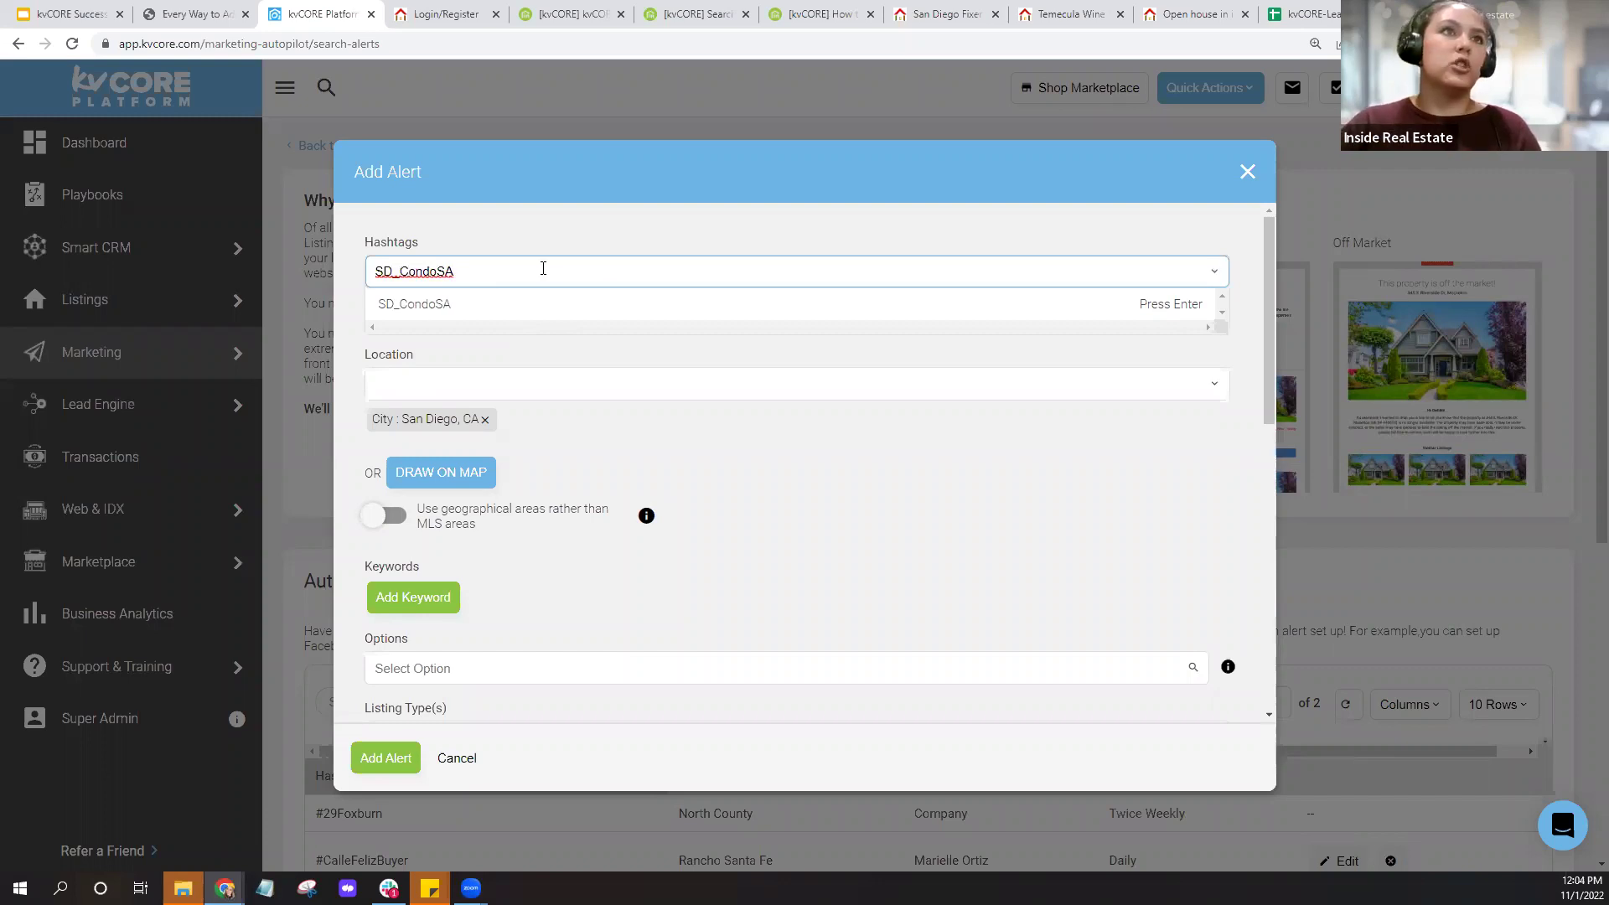
{"action": "key", "text": "BackSpace"}
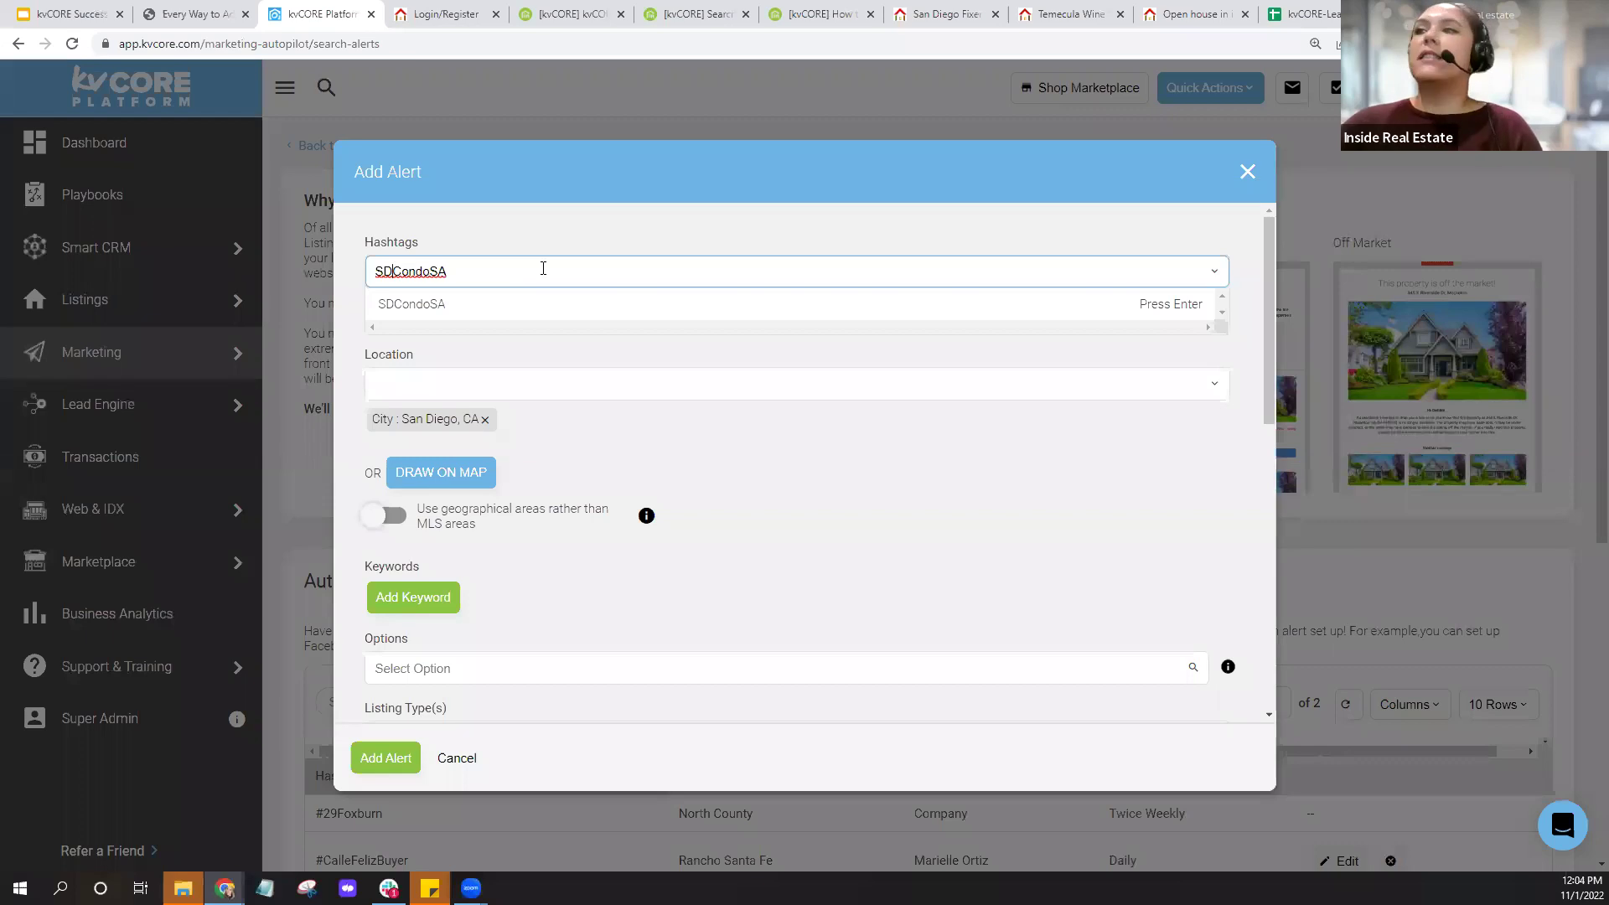
{"action": "left_click", "coordinate": [494, 318]}
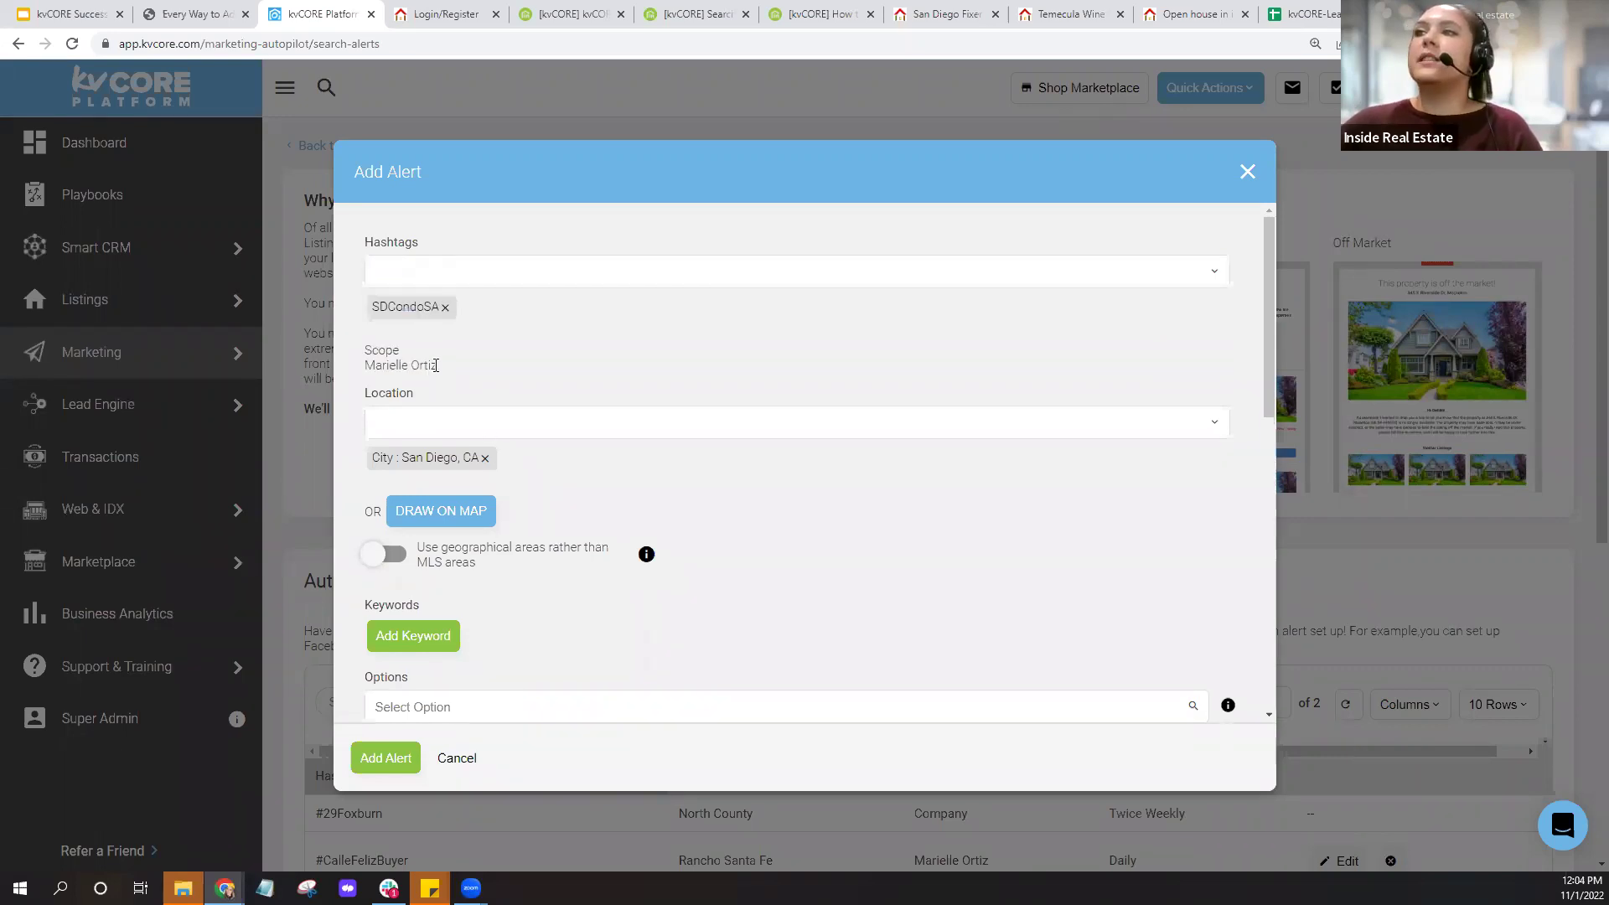
Save the SDCondoSA alert, then copy #SDCondoSA from the Auto Assigned Search Alerts table.
{"action": "left_click", "coordinate": [394, 759]}
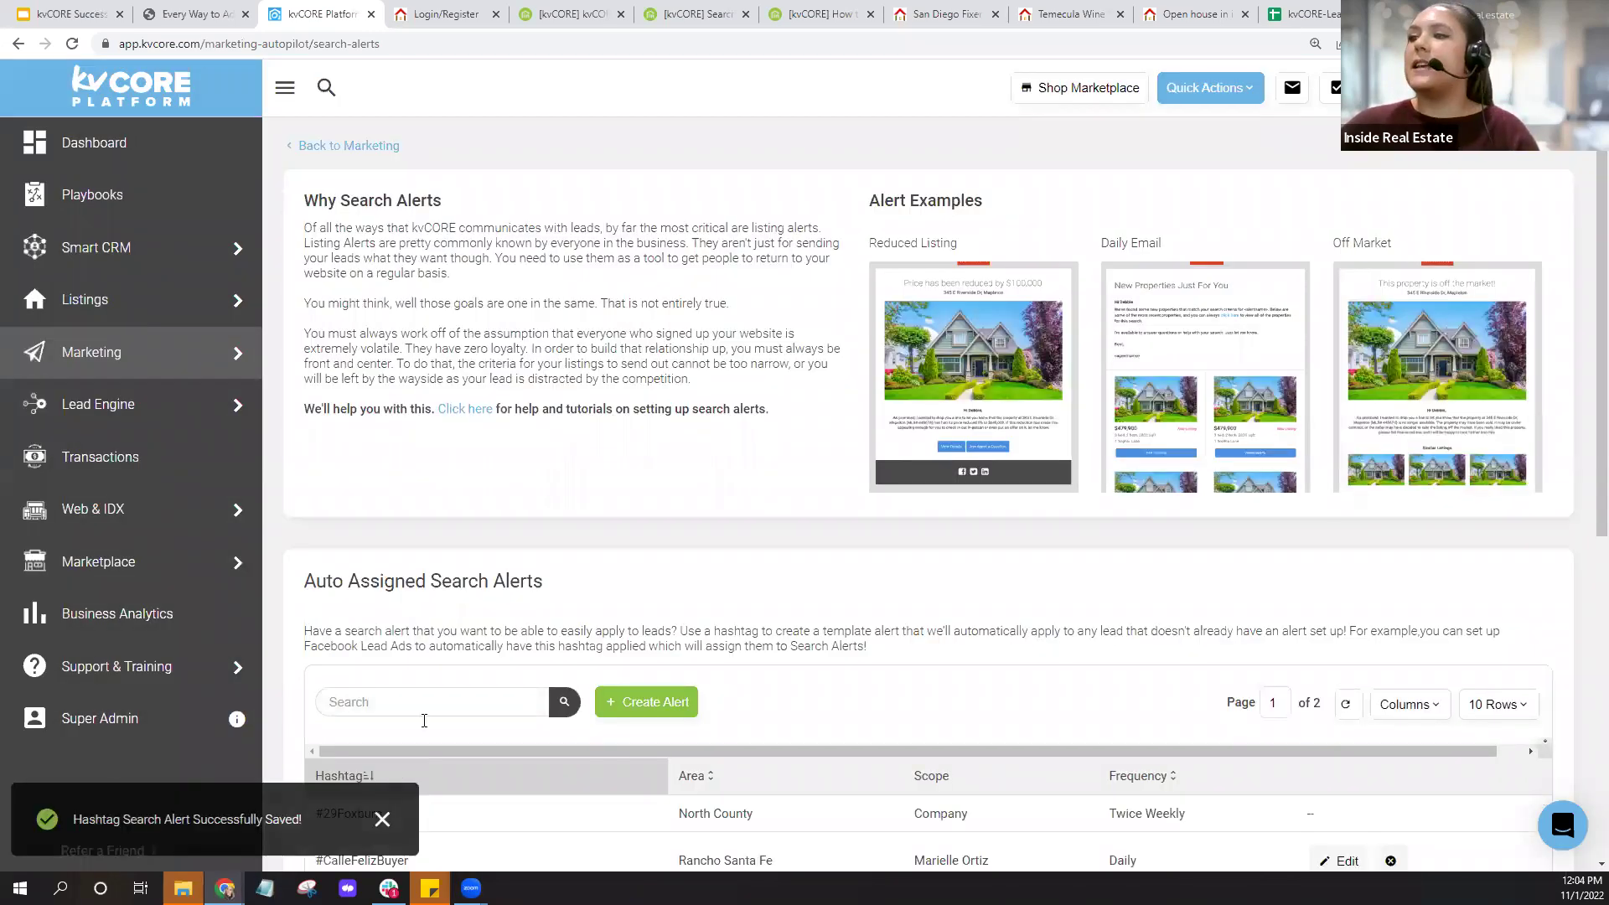
{"action": "scroll", "coordinate": [555, 603], "scroll_direction": "down", "scroll_amount": 4}
{"action": "scroll", "coordinate": [555, 605], "scroll_direction": "down", "scroll_amount": 3}
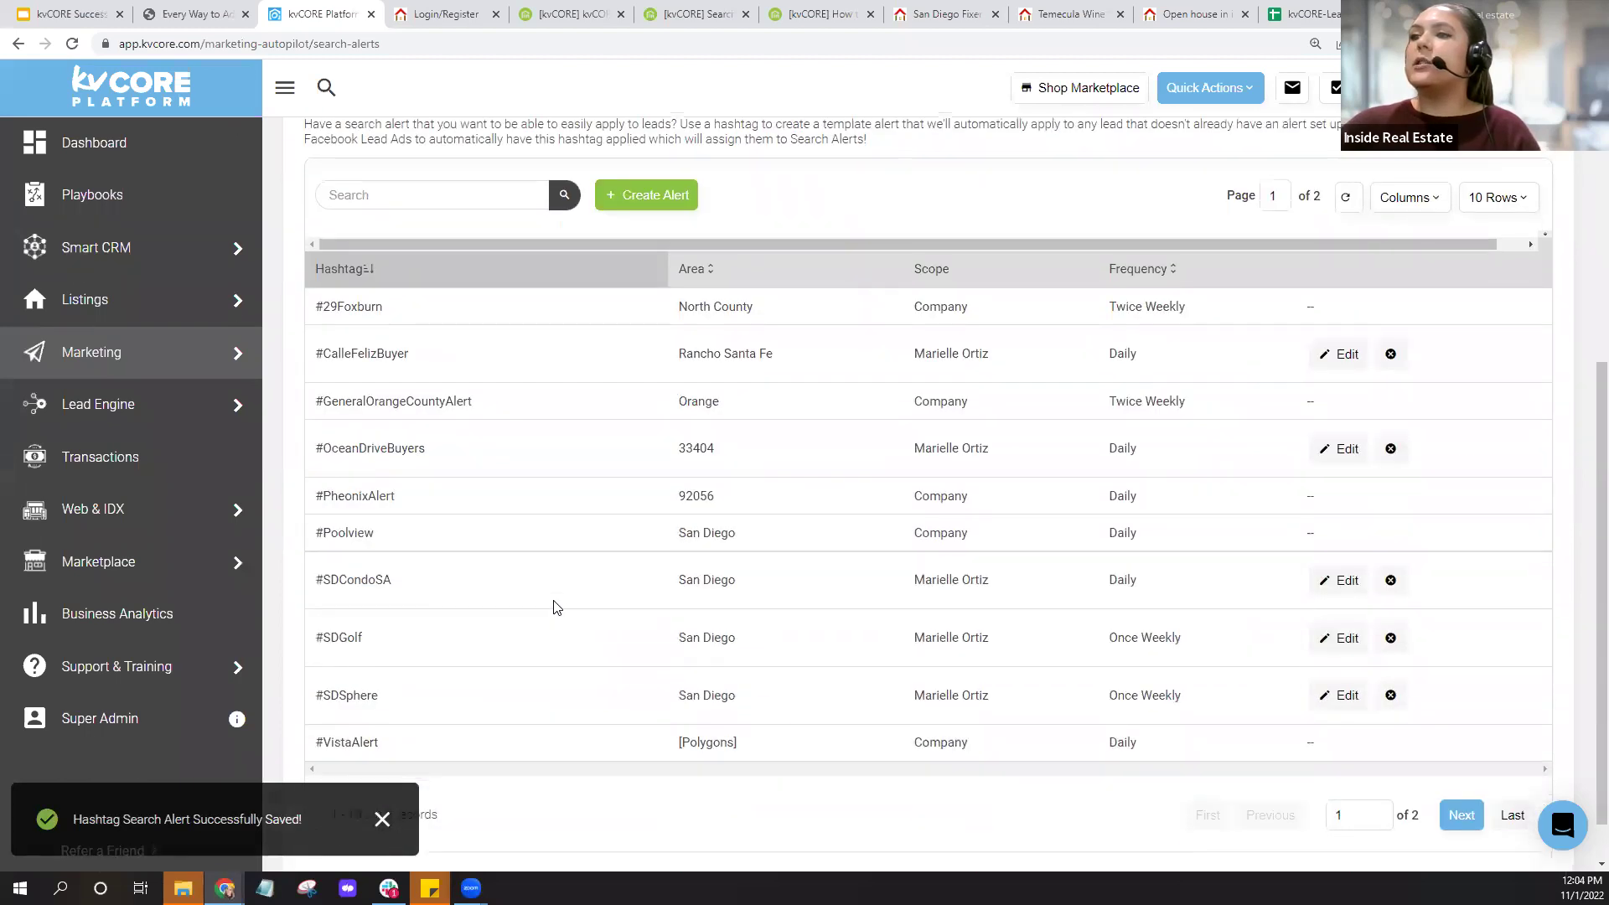
{"action": "left_click_drag", "start_coordinate": [392, 523], "coordinate": [323, 523]}
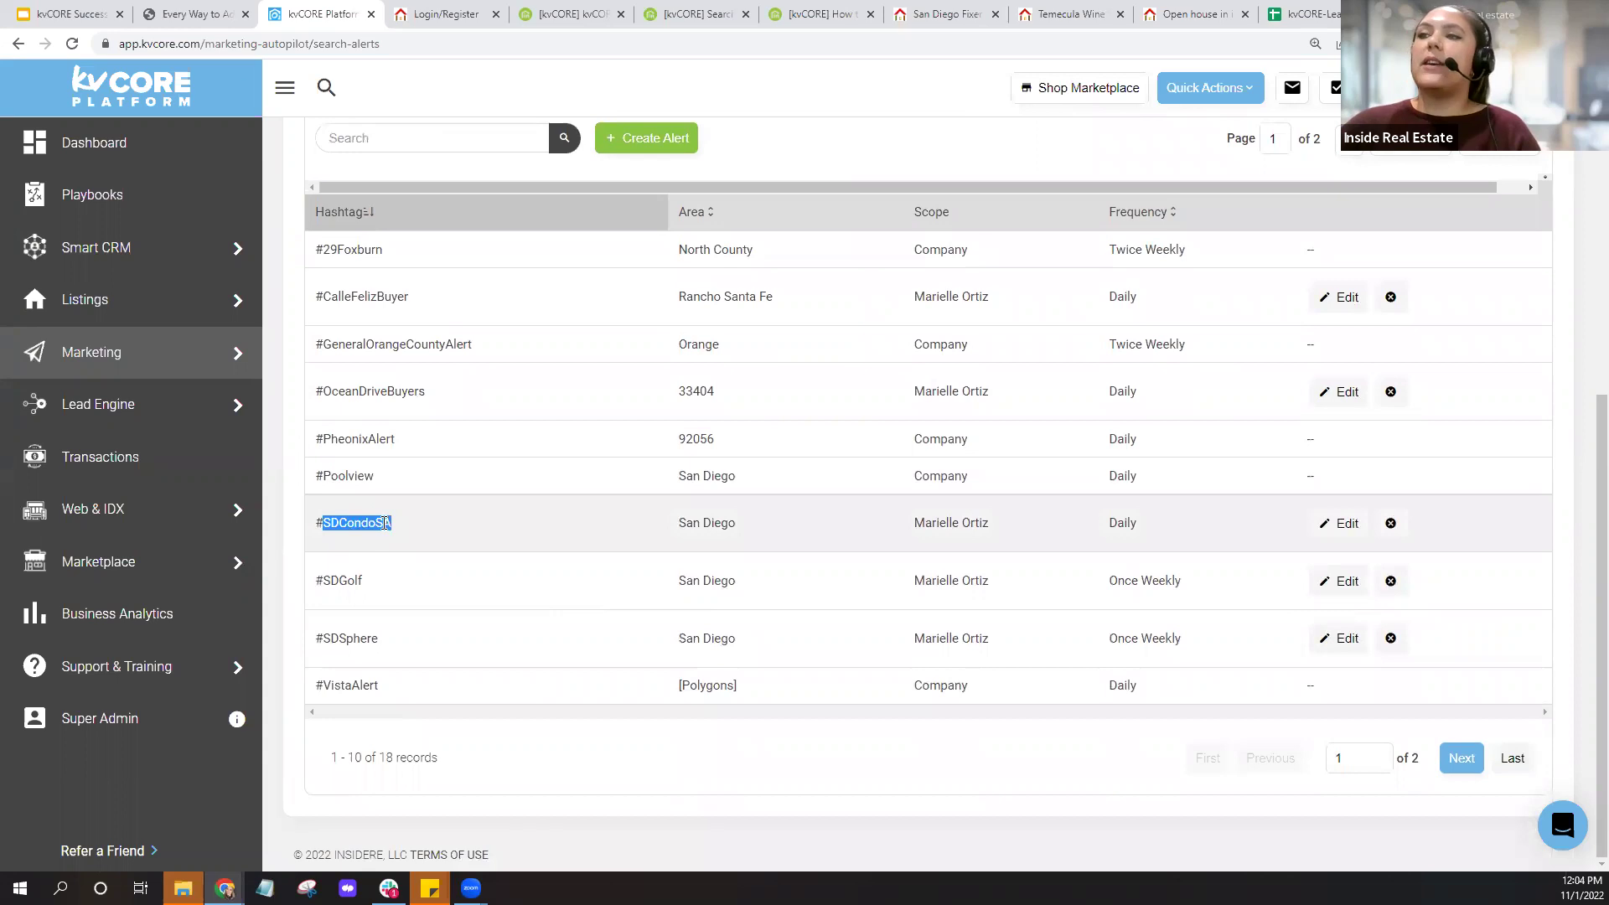
{"action": "right_click", "coordinate": [375, 527]}
{"action": "left_click", "coordinate": [452, 534]}
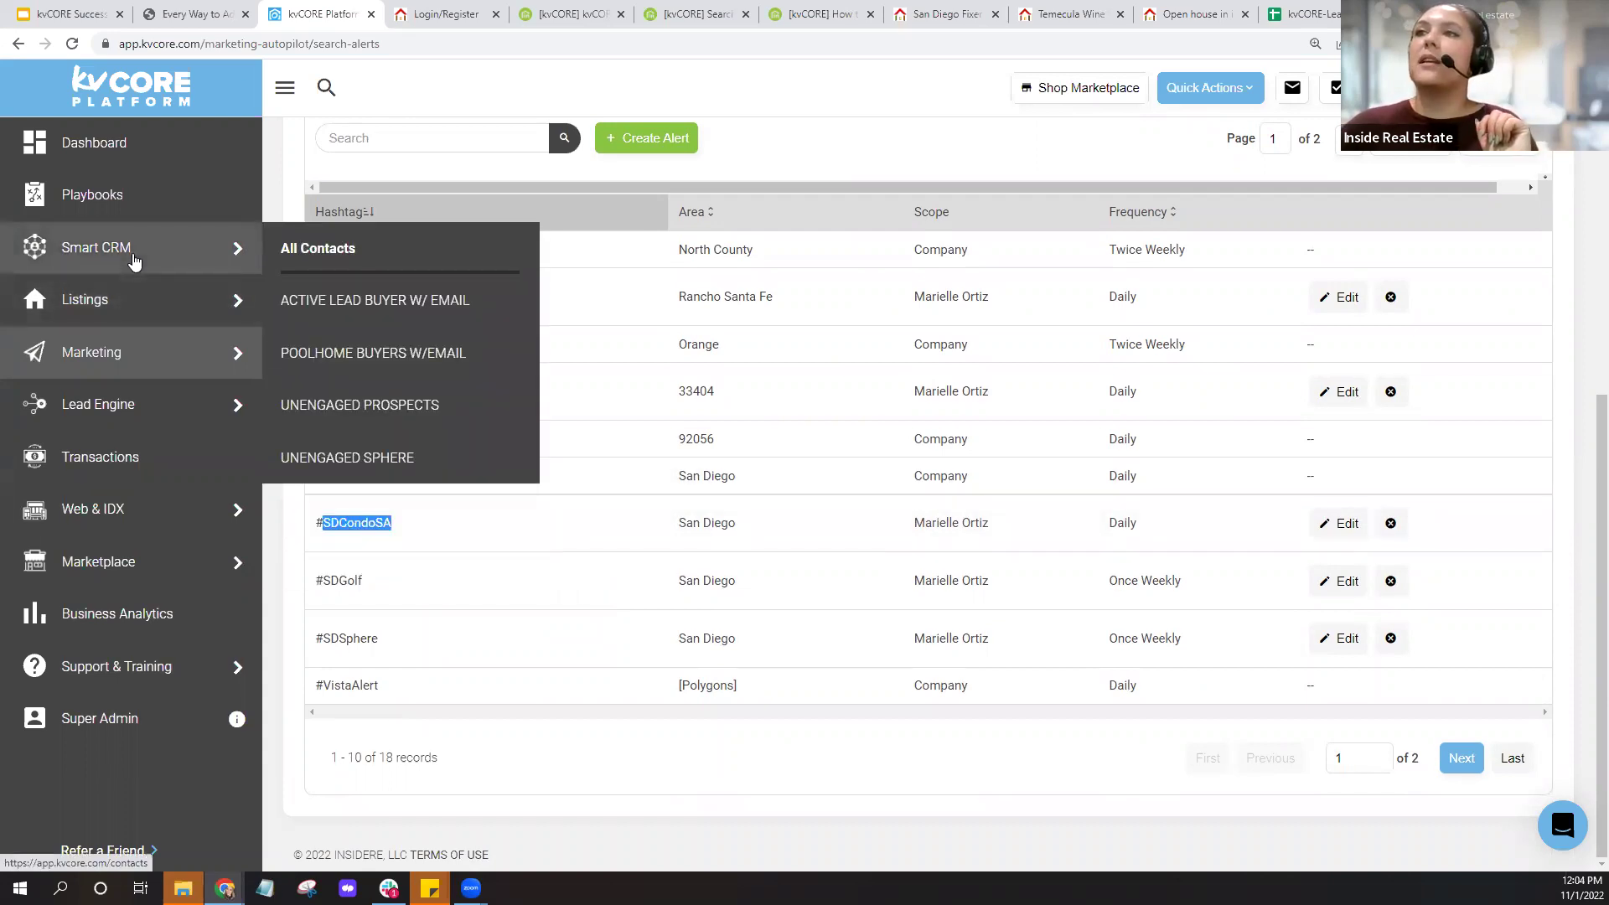
Open Smart CRM contacts, try a Hashtags filter with 'farm', then close Filters.
{"action": "left_click", "coordinate": [134, 262]}
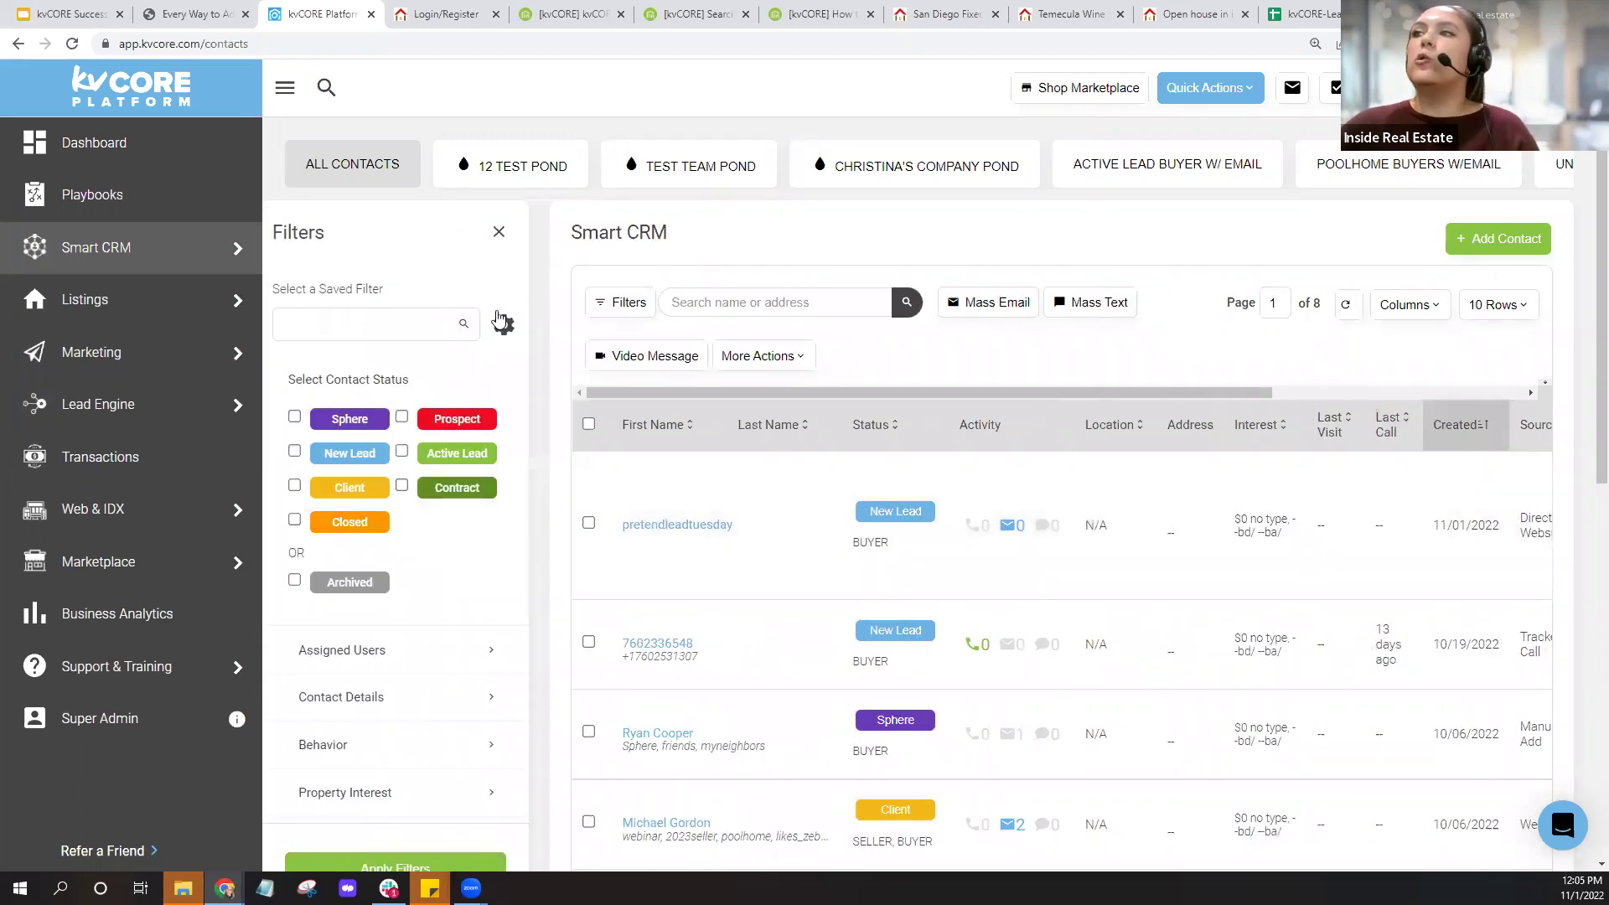
{"action": "left_click", "coordinate": [402, 702]}
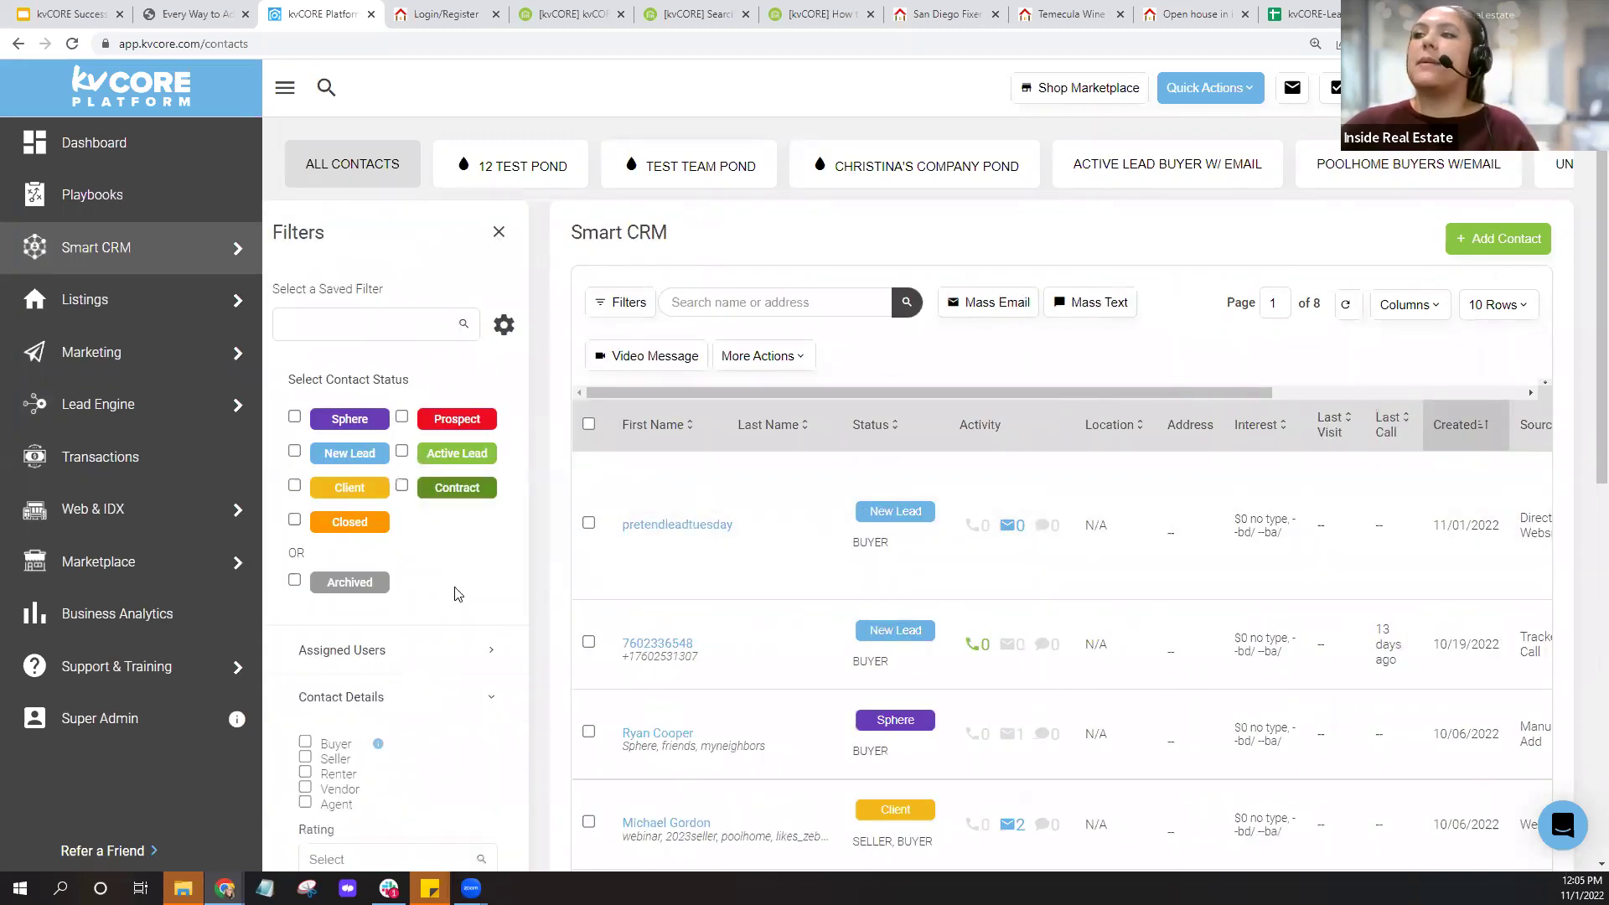
{"action": "scroll", "coordinate": [457, 593], "scroll_direction": "down", "scroll_amount": 5}
{"action": "left_click", "coordinate": [379, 513]}
{"action": "type", "text": "farm"}
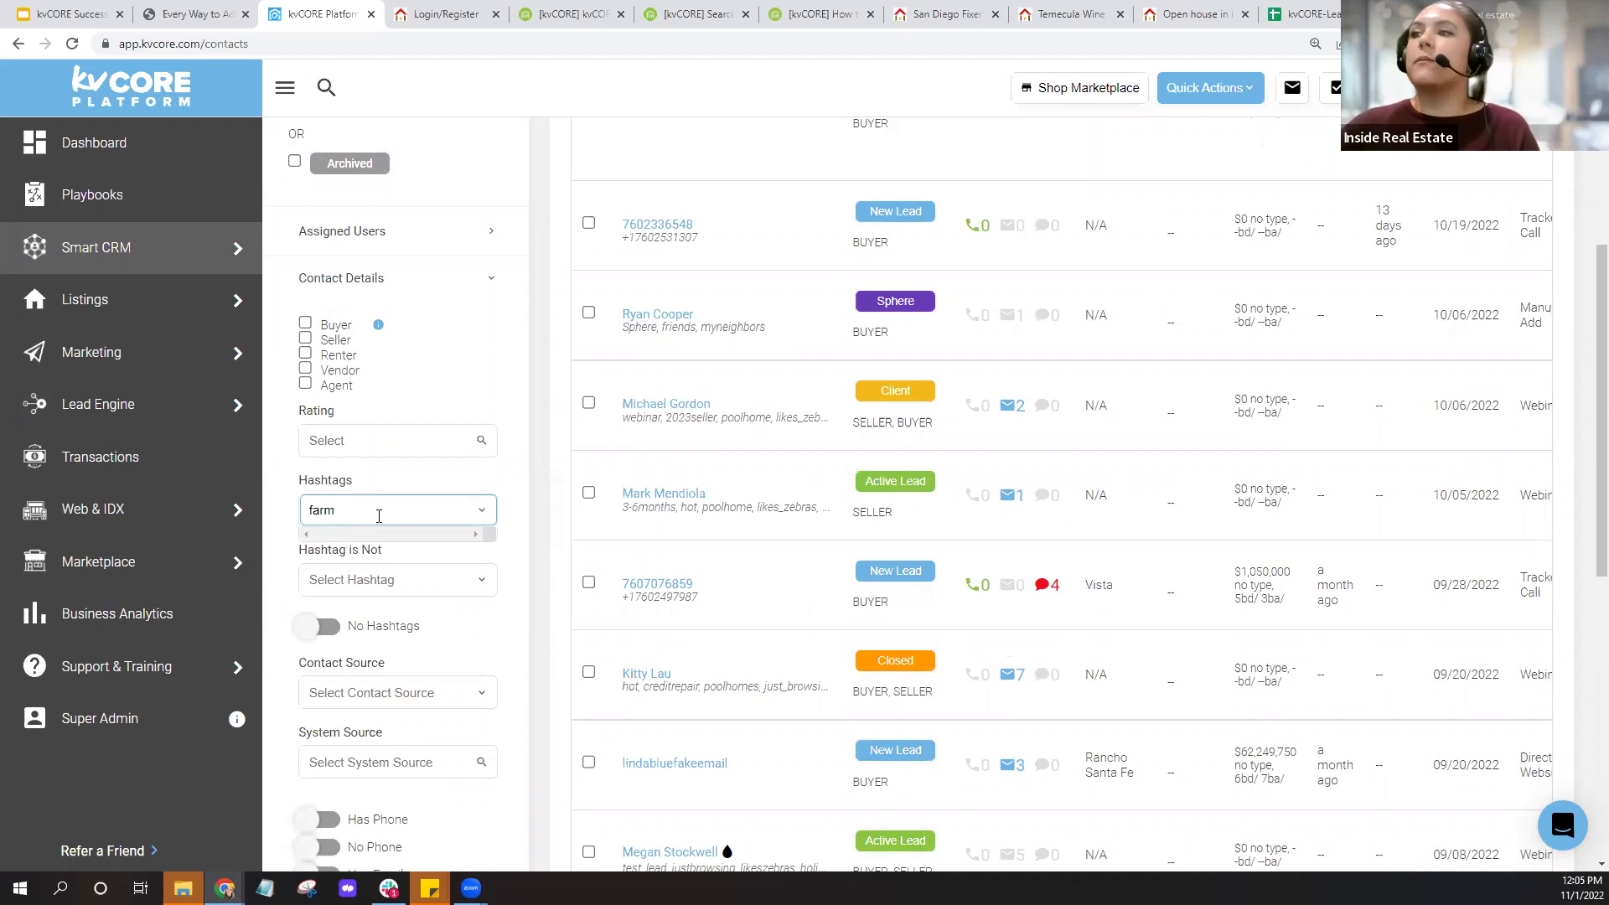
{"action": "left_click", "coordinate": [522, 498]}
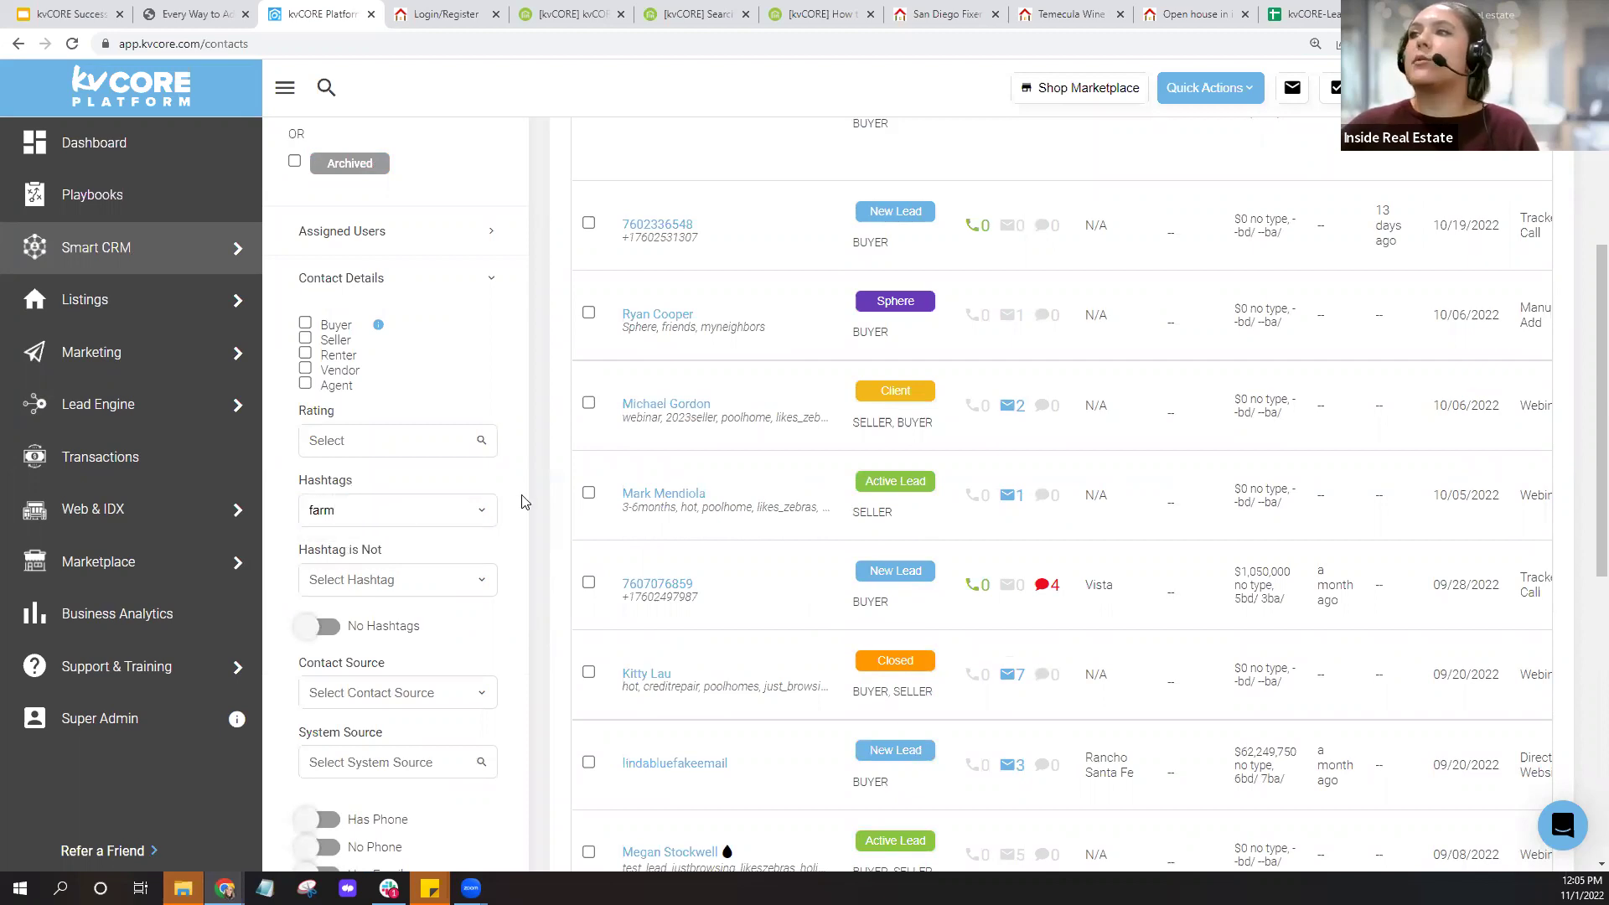
{"action": "scroll", "coordinate": [523, 496], "scroll_direction": "up", "scroll_amount": 4}
{"action": "scroll", "coordinate": [522, 497], "scroll_direction": "up", "scroll_amount": 1}
{"action": "left_click", "coordinate": [498, 238]}
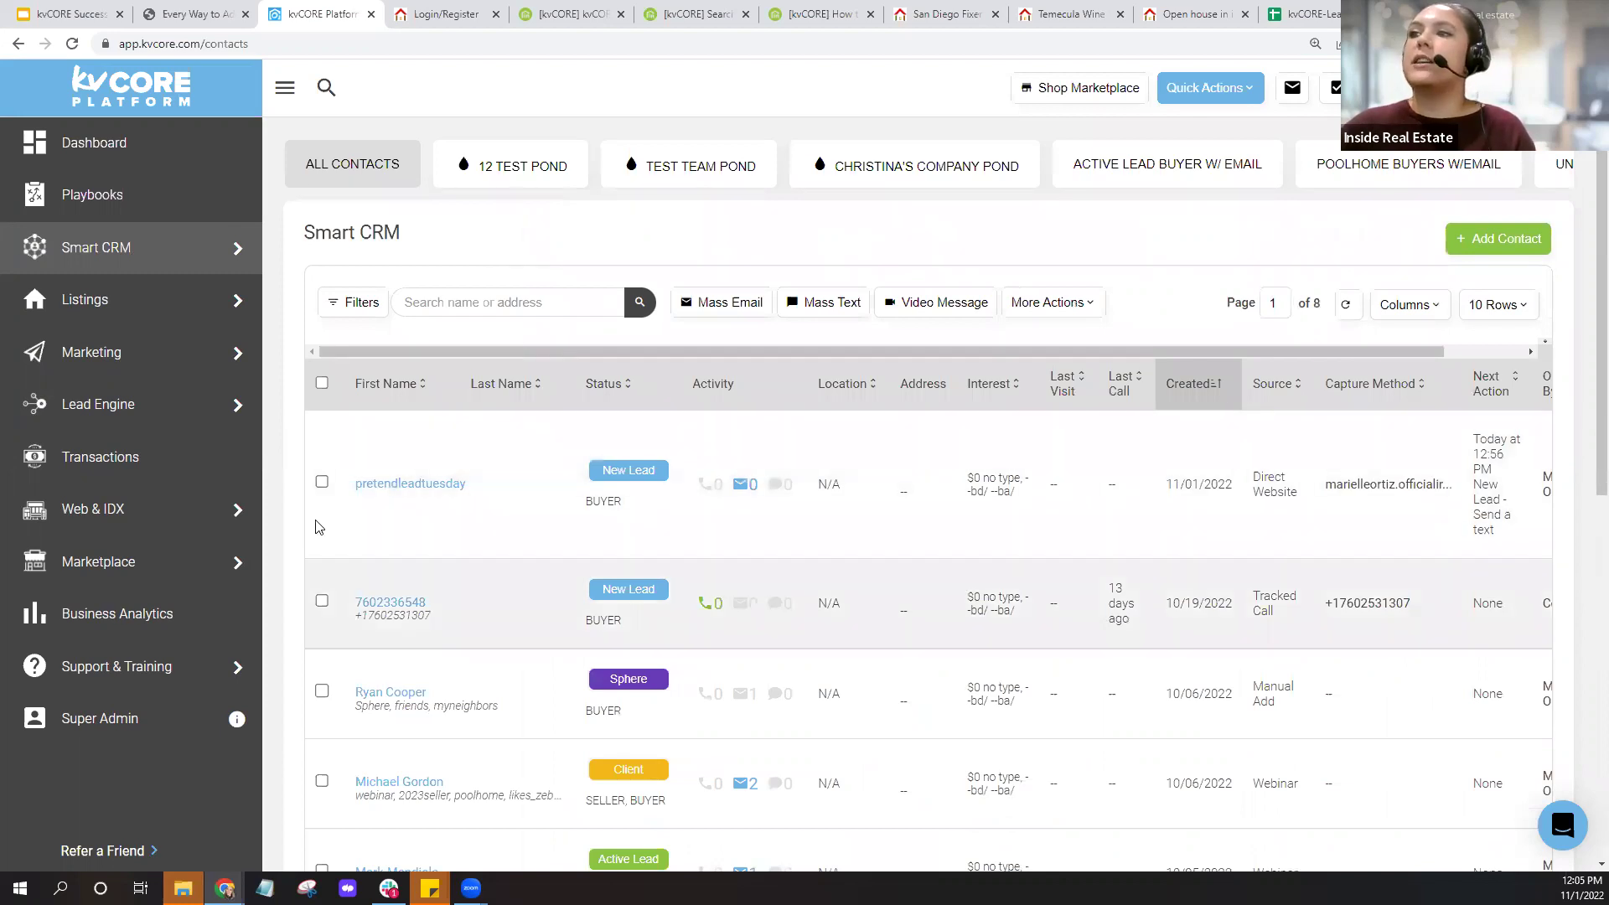
Tick the newest contact, the Sphere buyer, the Active Lead seller and another new lead.
{"action": "left_click", "coordinate": [322, 482]}
{"action": "scroll", "coordinate": [322, 482], "scroll_direction": "down", "scroll_amount": 3}
{"action": "left_click", "coordinate": [322, 441]}
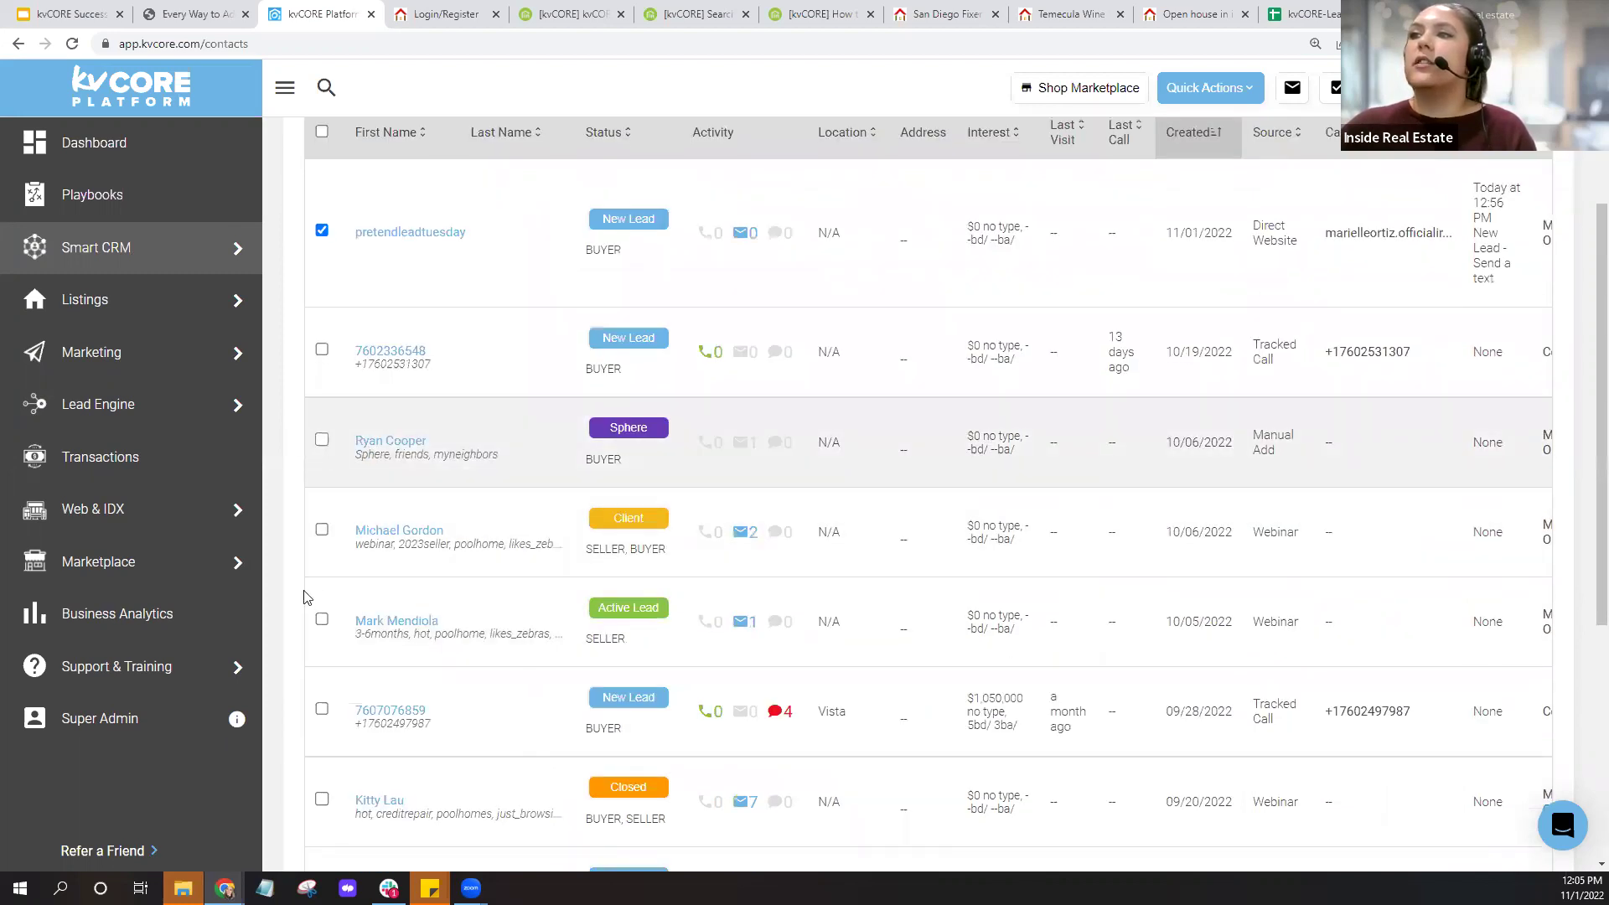
{"action": "left_click", "coordinate": [323, 620]}
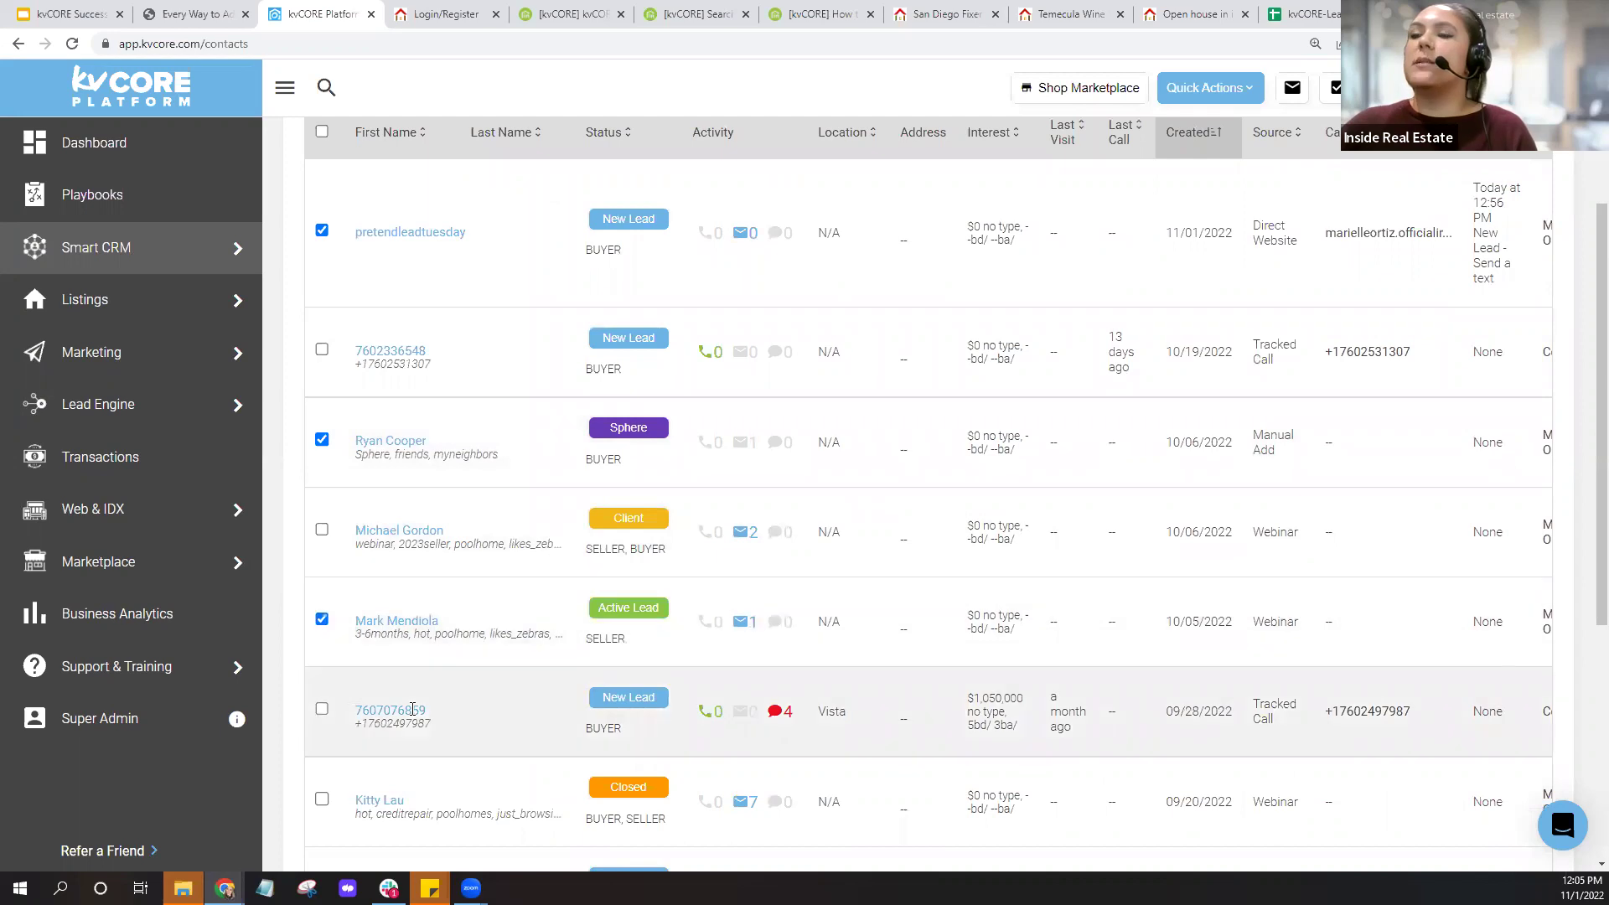
{"action": "scroll", "coordinate": [321, 628], "scroll_direction": "down", "scroll_amount": 3}
{"action": "left_click", "coordinate": [322, 638]}
{"action": "scroll", "coordinate": [530, 673], "scroll_direction": "up", "scroll_amount": 5}
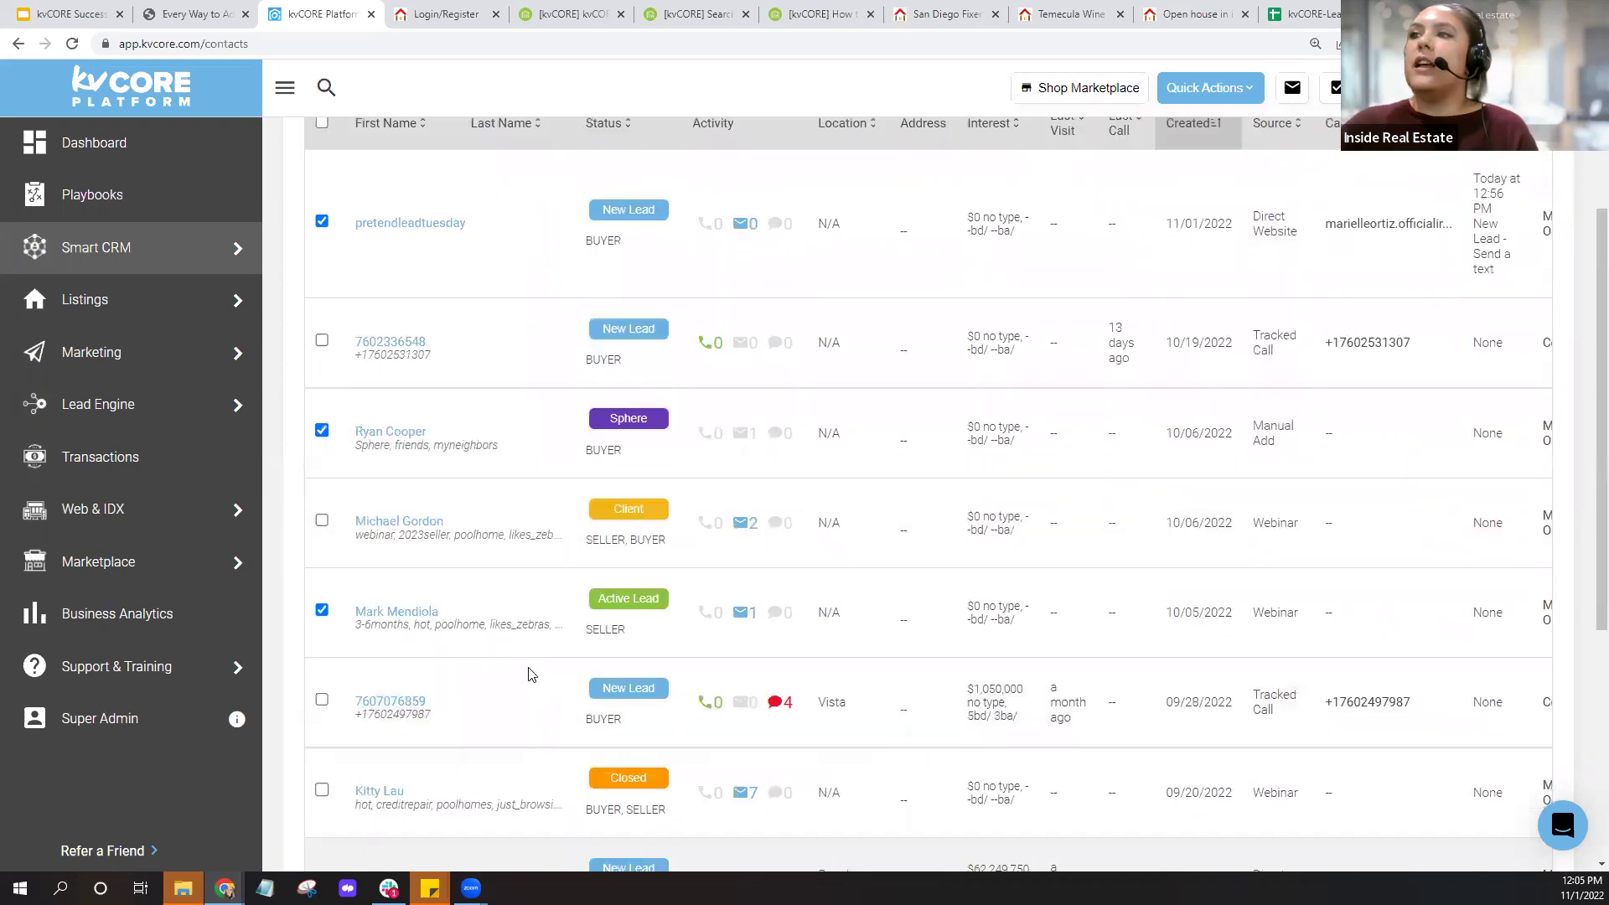
{"action": "scroll", "coordinate": [529, 673], "scroll_direction": "up", "scroll_amount": 1}
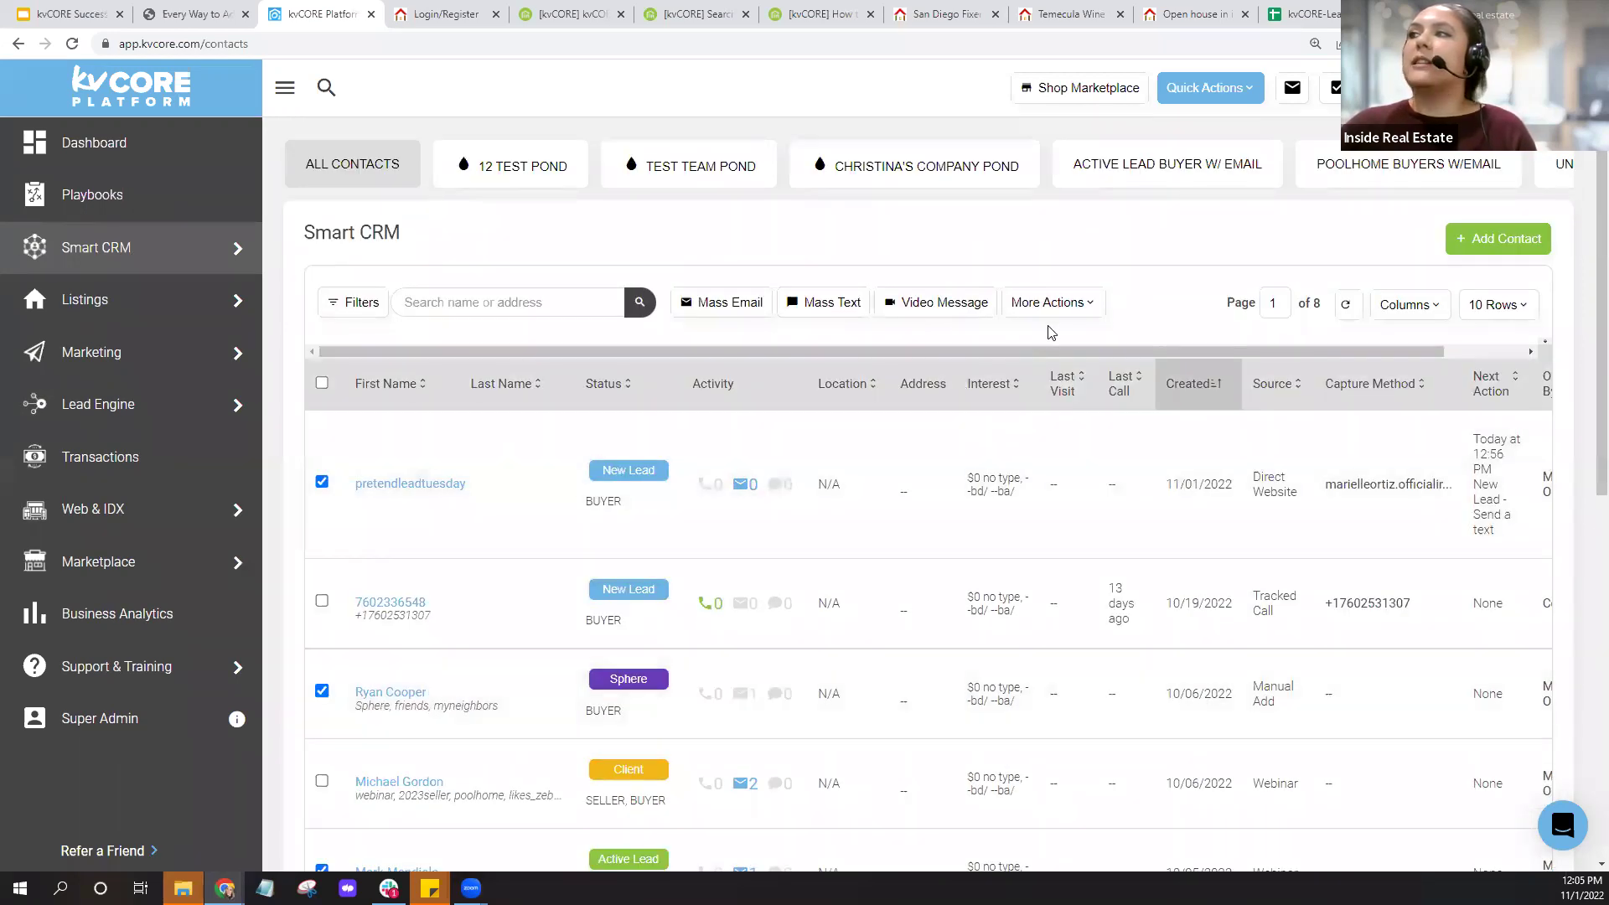
Use More Actions > Add Hashtag(s) to paste SDCondoSA as the tag for the four contacts.
{"action": "left_click", "coordinate": [1051, 320]}
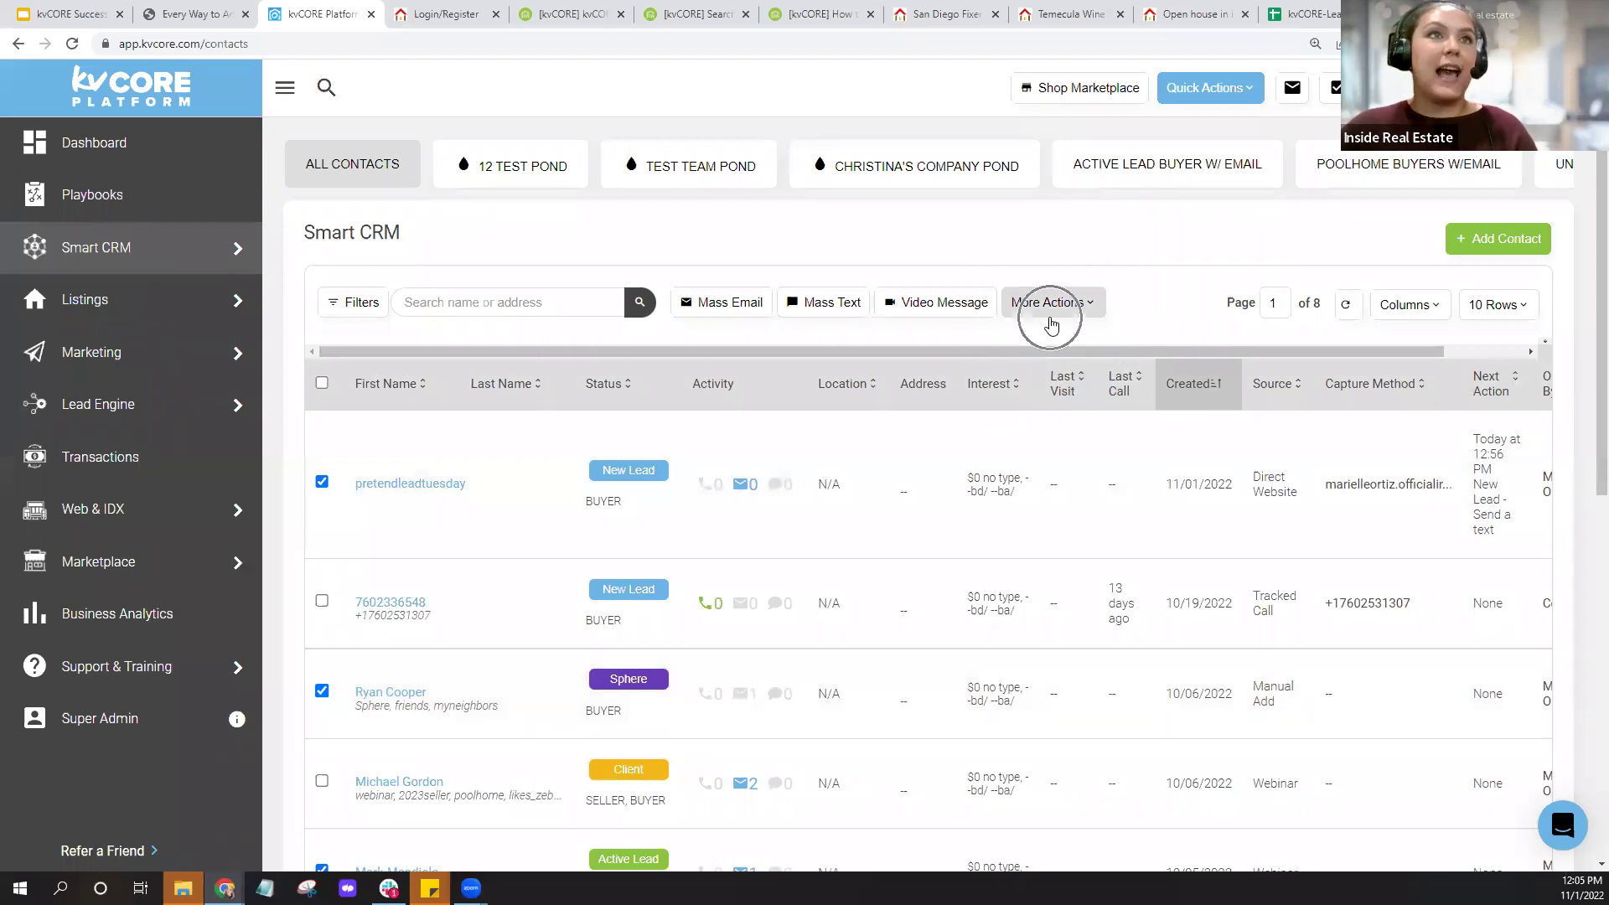
{"action": "left_click", "coordinate": [1094, 307]}
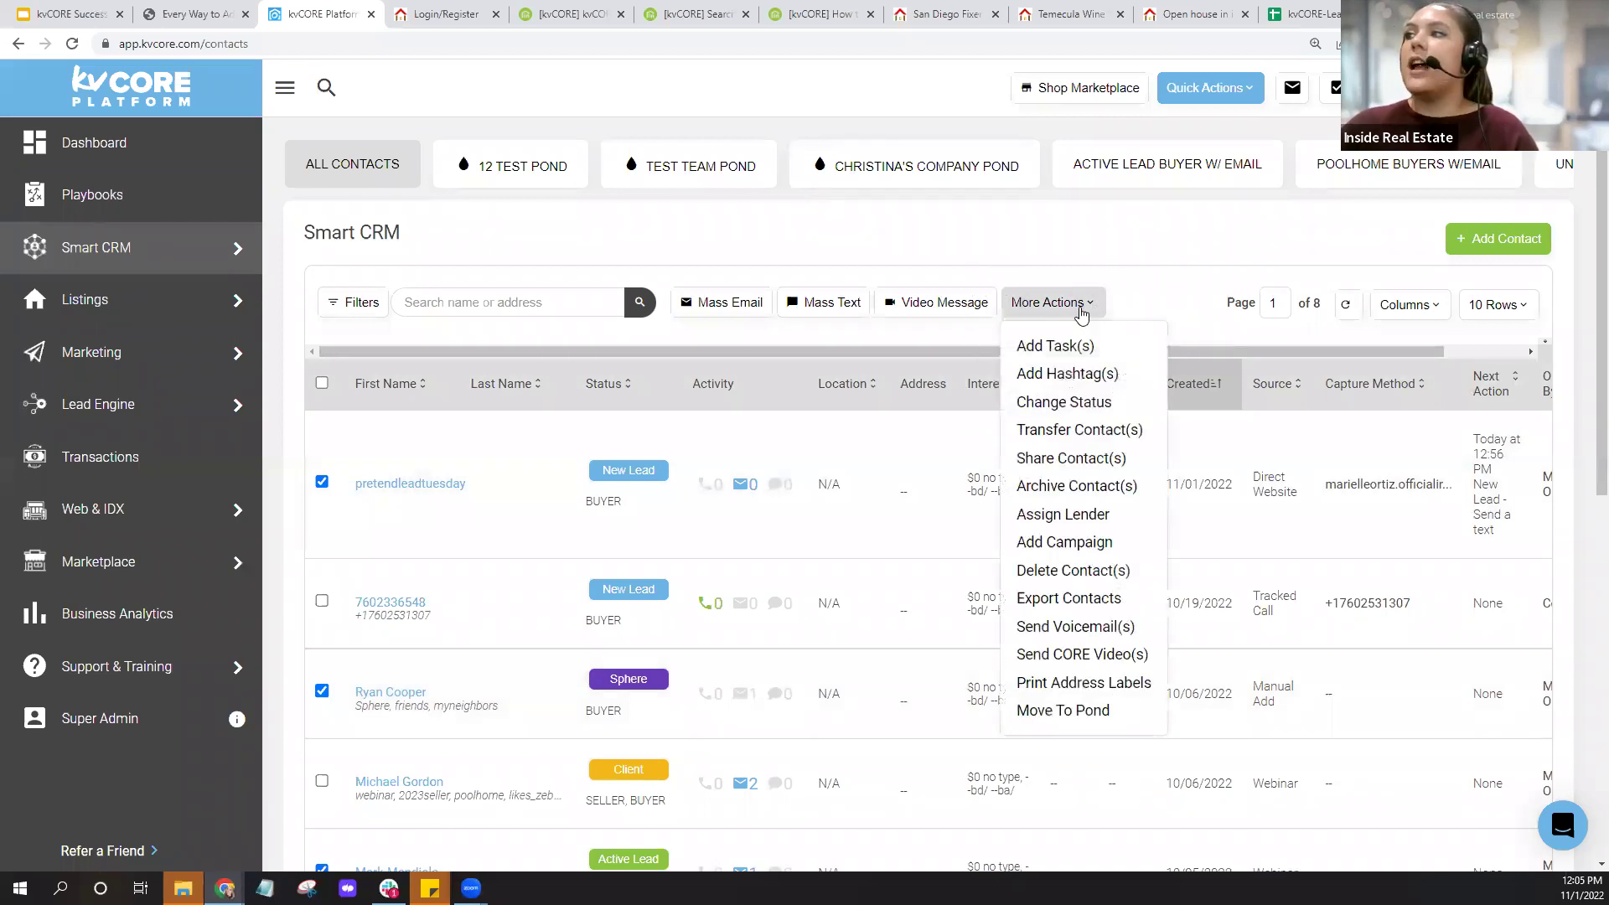
{"action": "left_click", "coordinate": [1065, 381]}
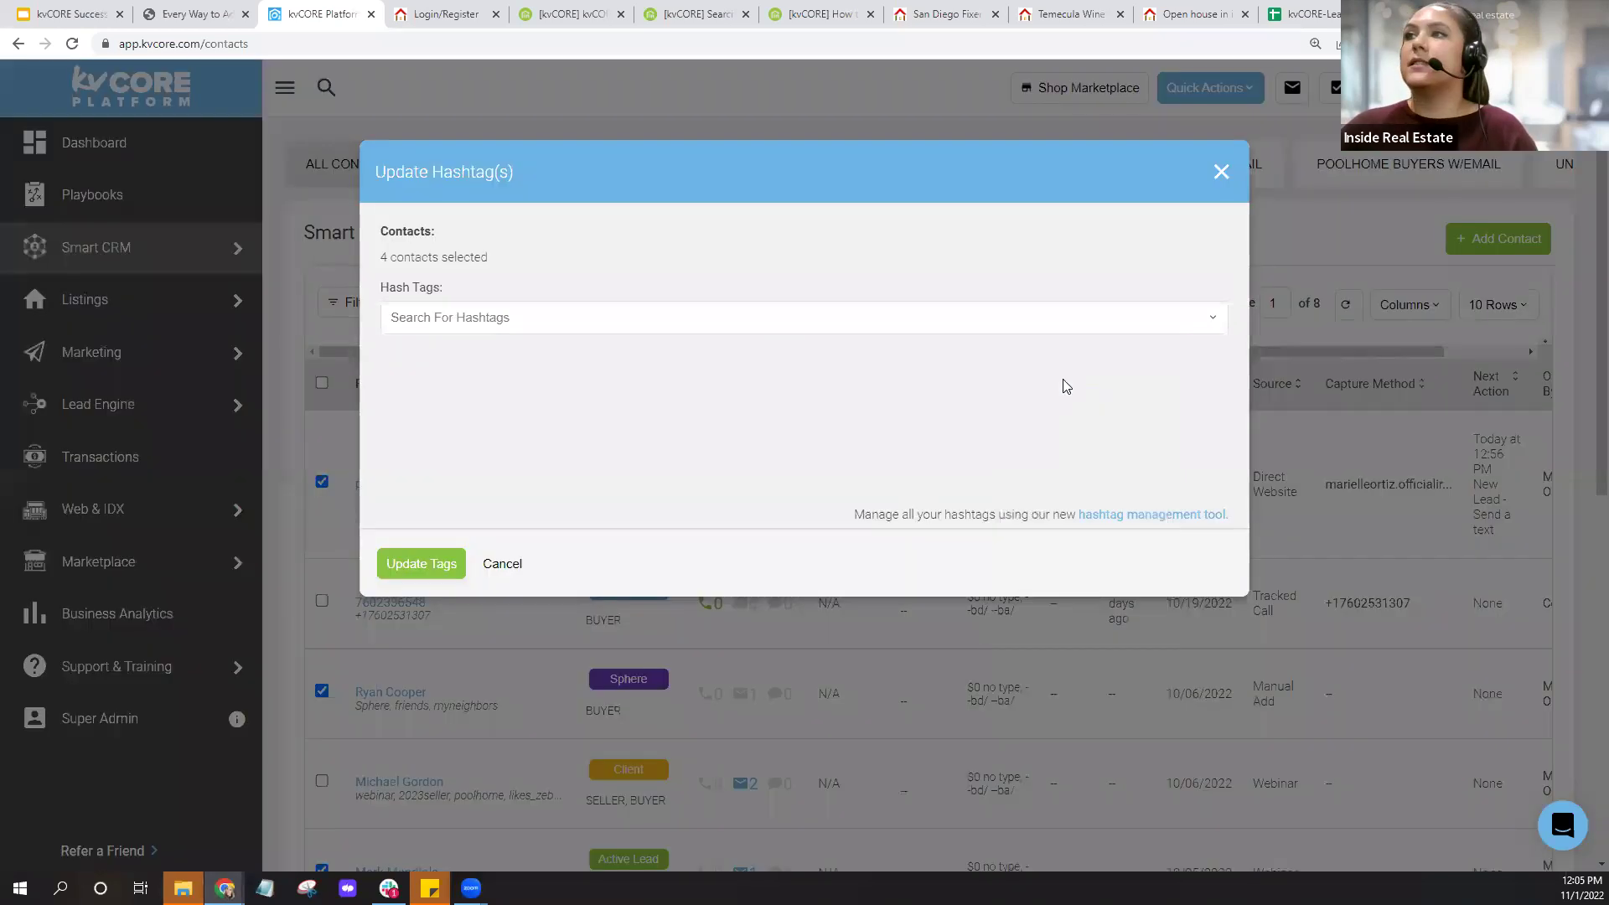
{"action": "right_click", "coordinate": [546, 323]}
{"action": "left_click", "coordinate": [584, 451]}
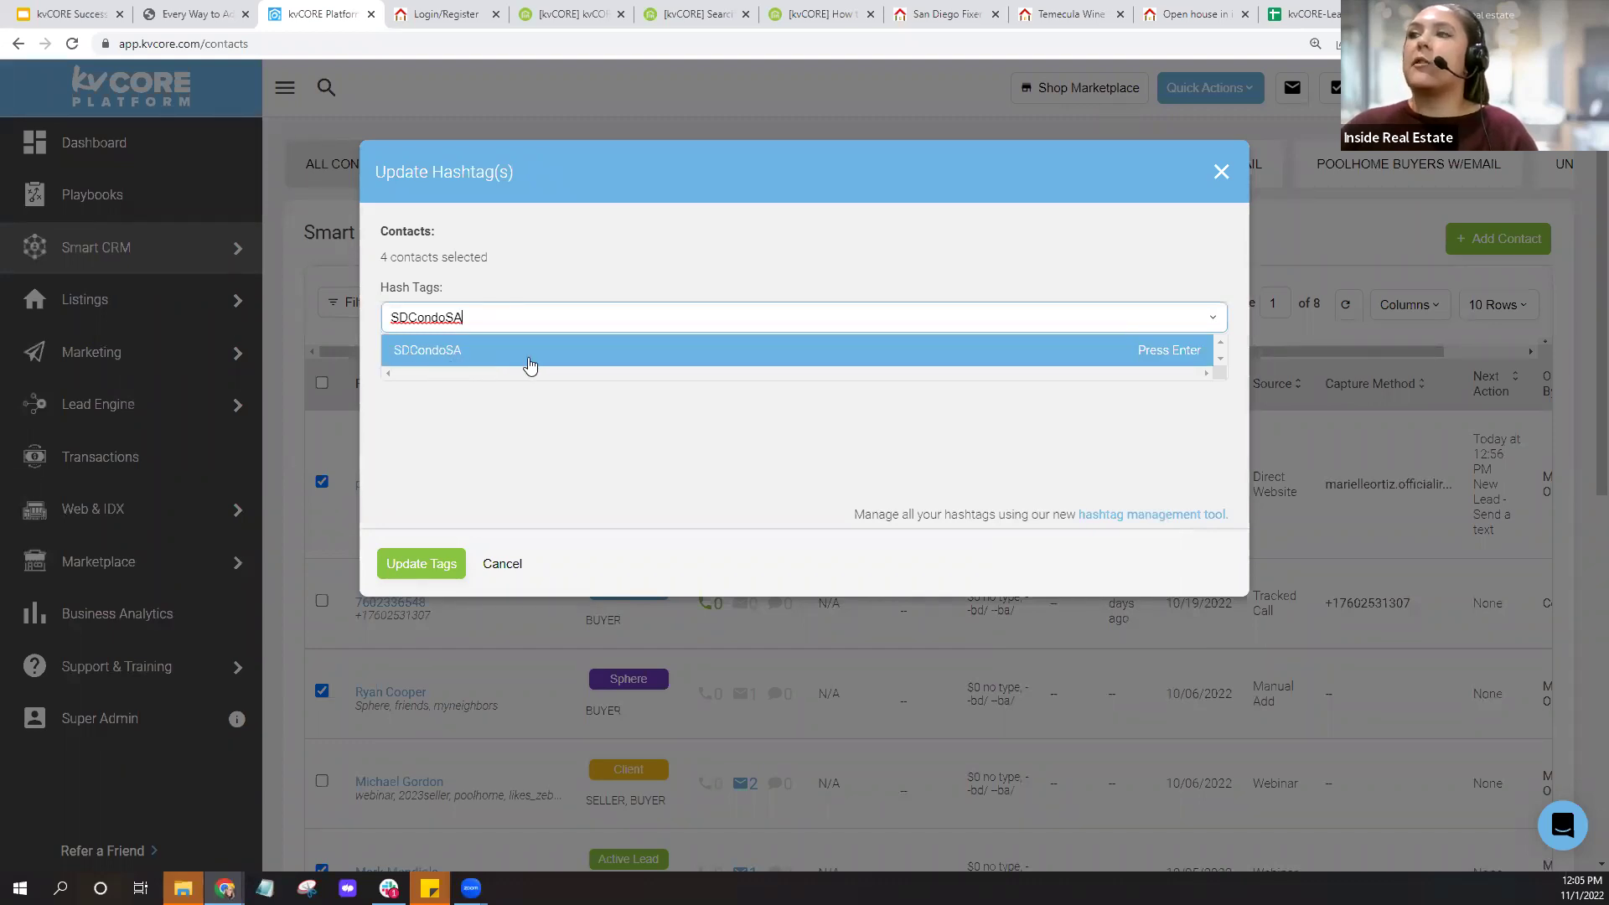
{"action": "left_click", "coordinate": [528, 363]}
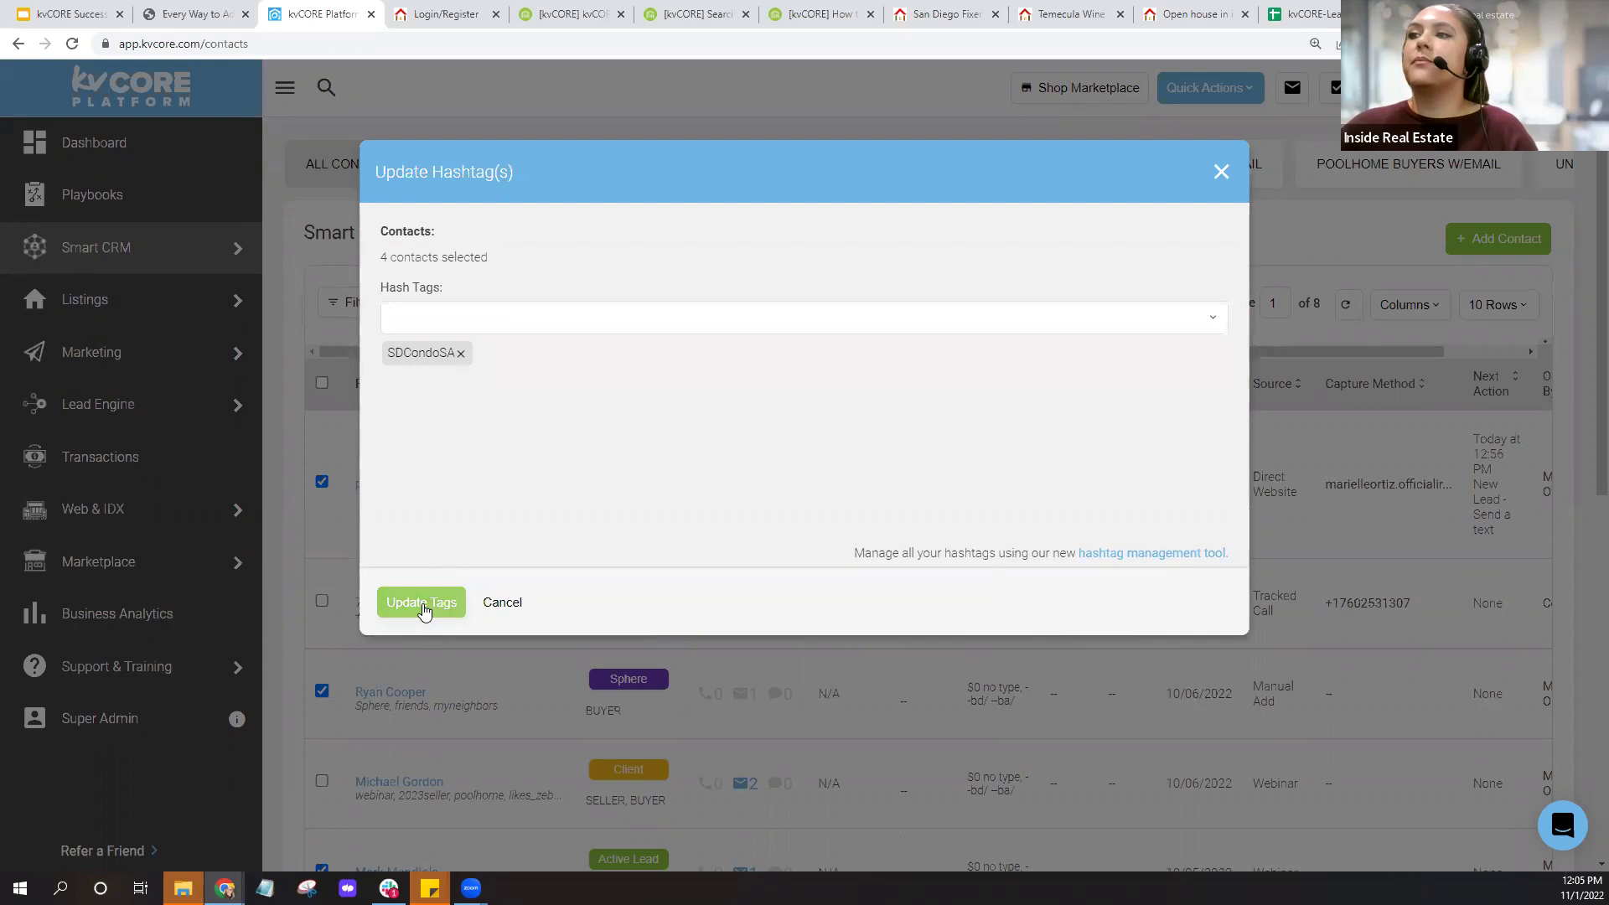
{"action": "left_click", "coordinate": [422, 605]}
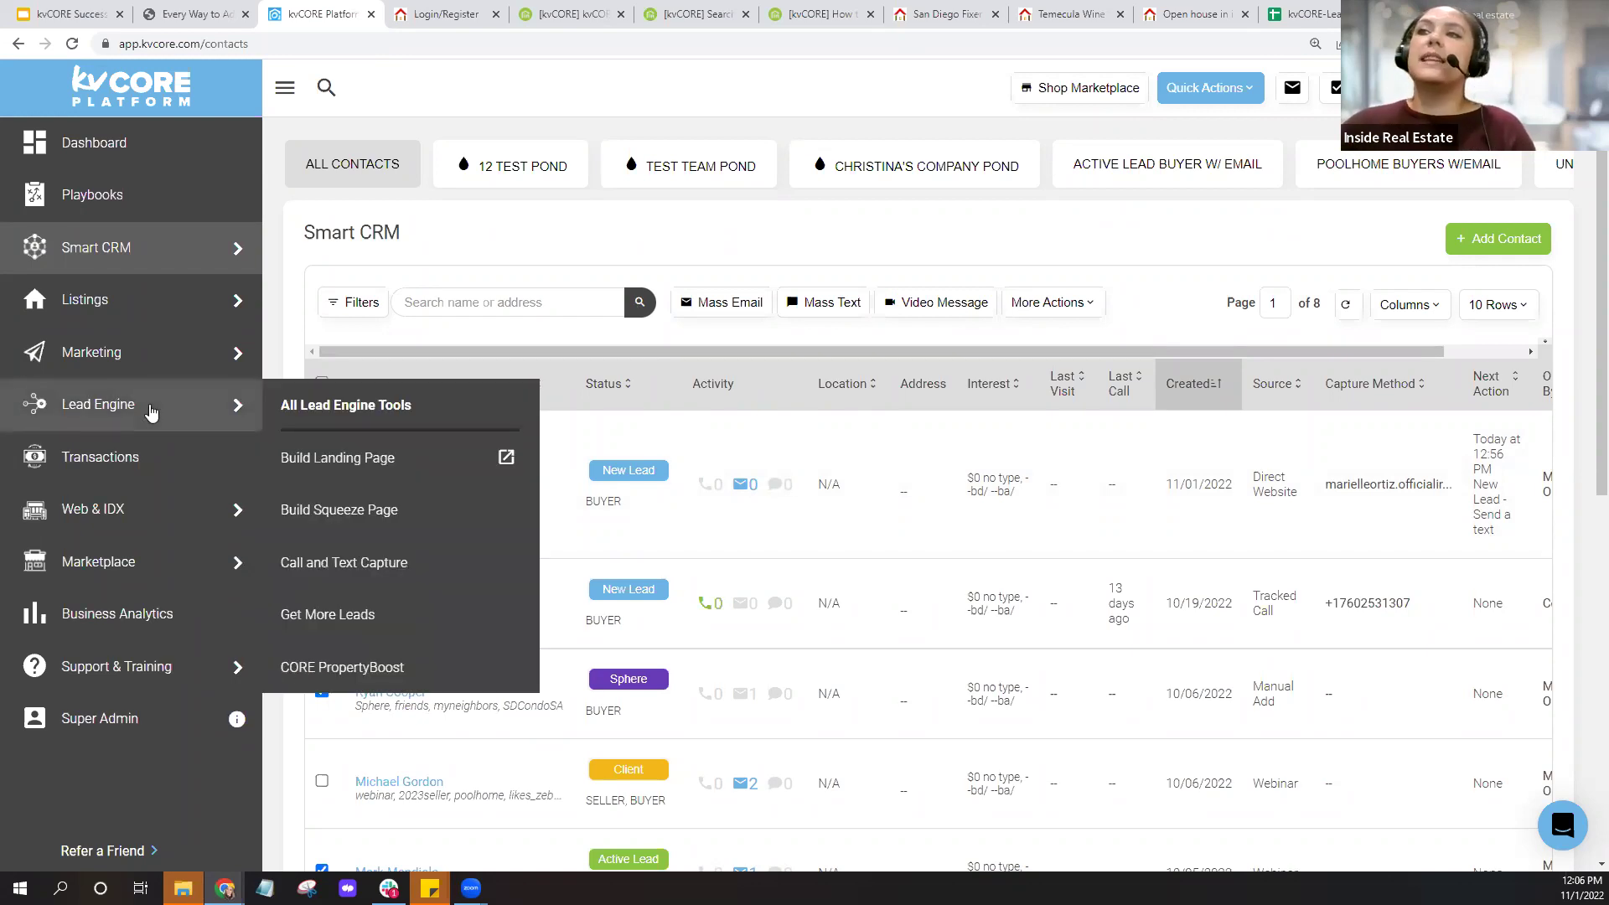
Go to Lead Engine and switch to the San Diego Fixer Upper Listings landing page tab.
{"action": "left_click", "coordinate": [150, 410]}
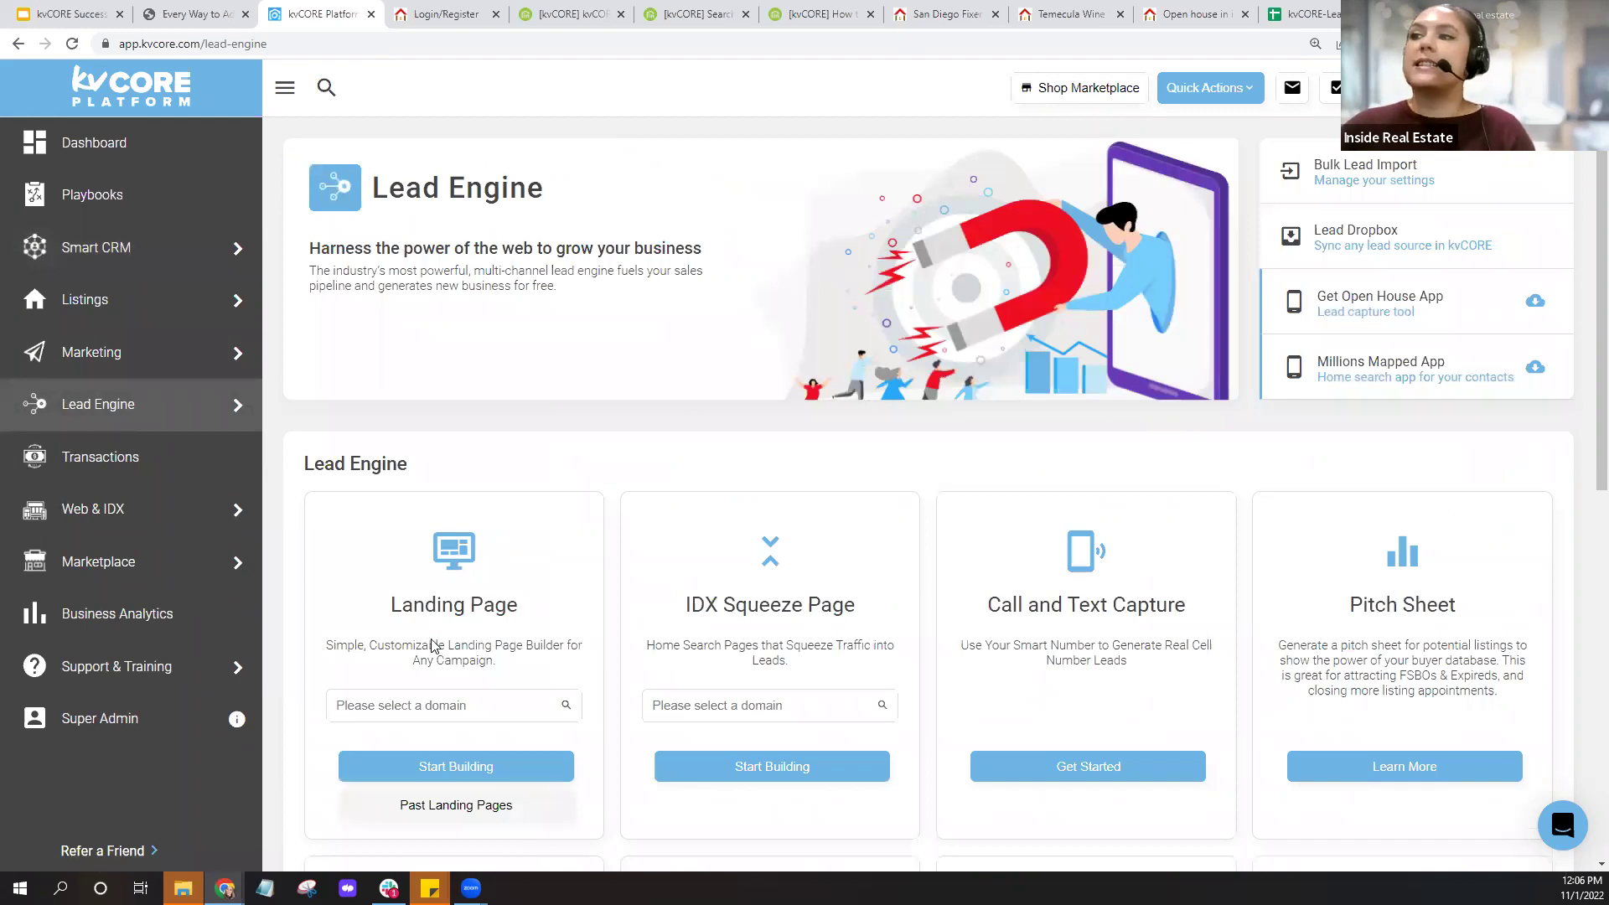
{"action": "key", "text": "ctrl"}
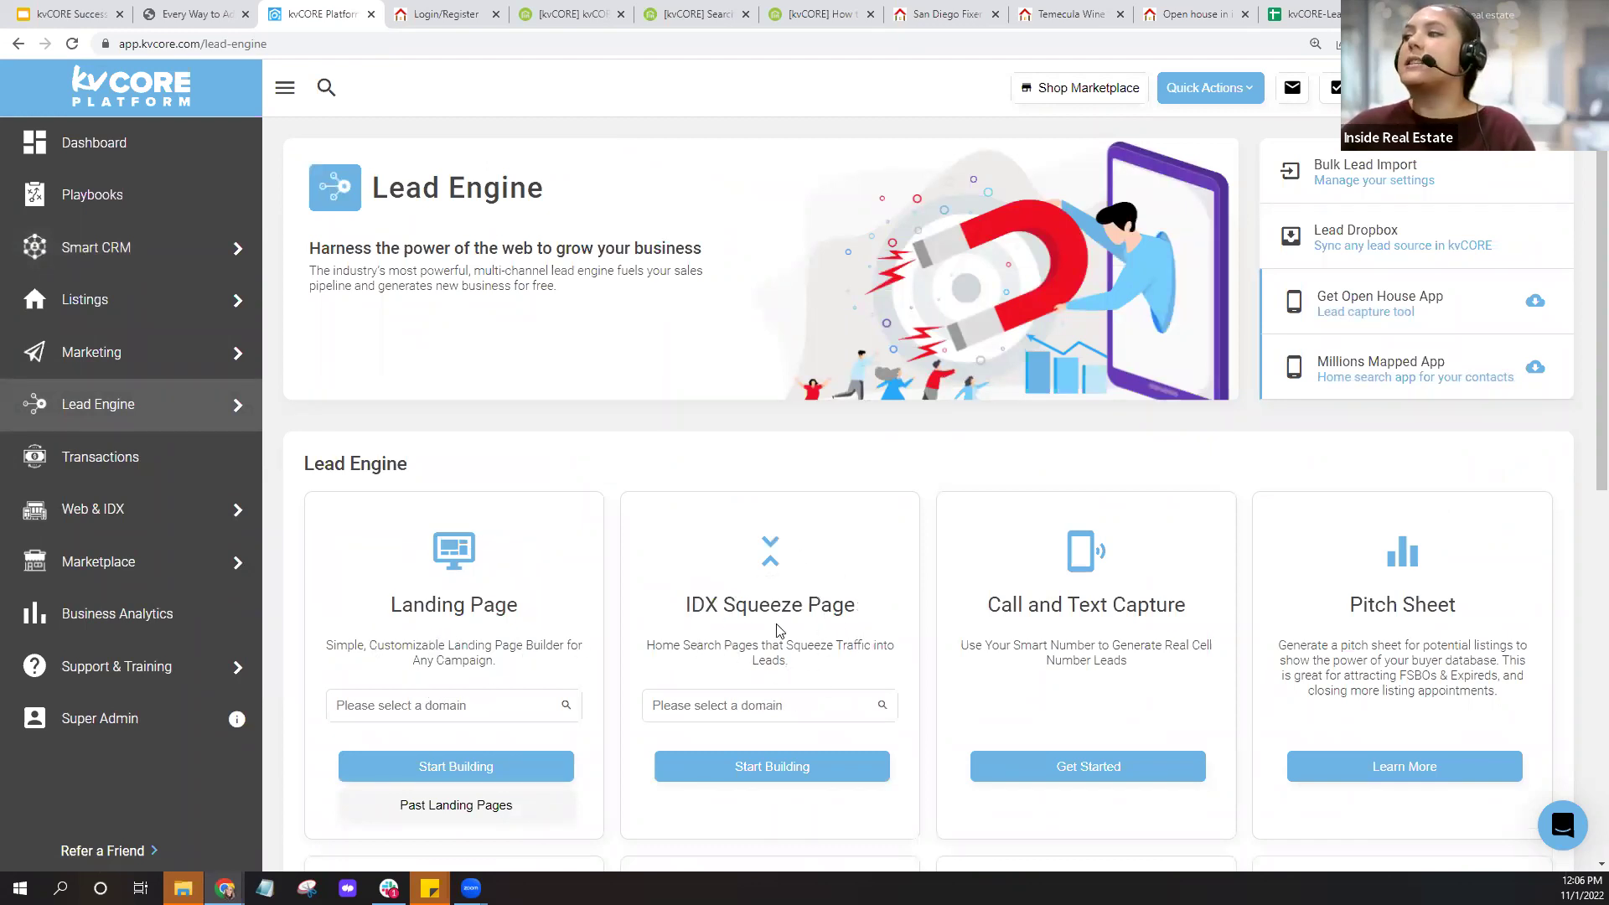
{"action": "left_click", "coordinate": [943, 14]}
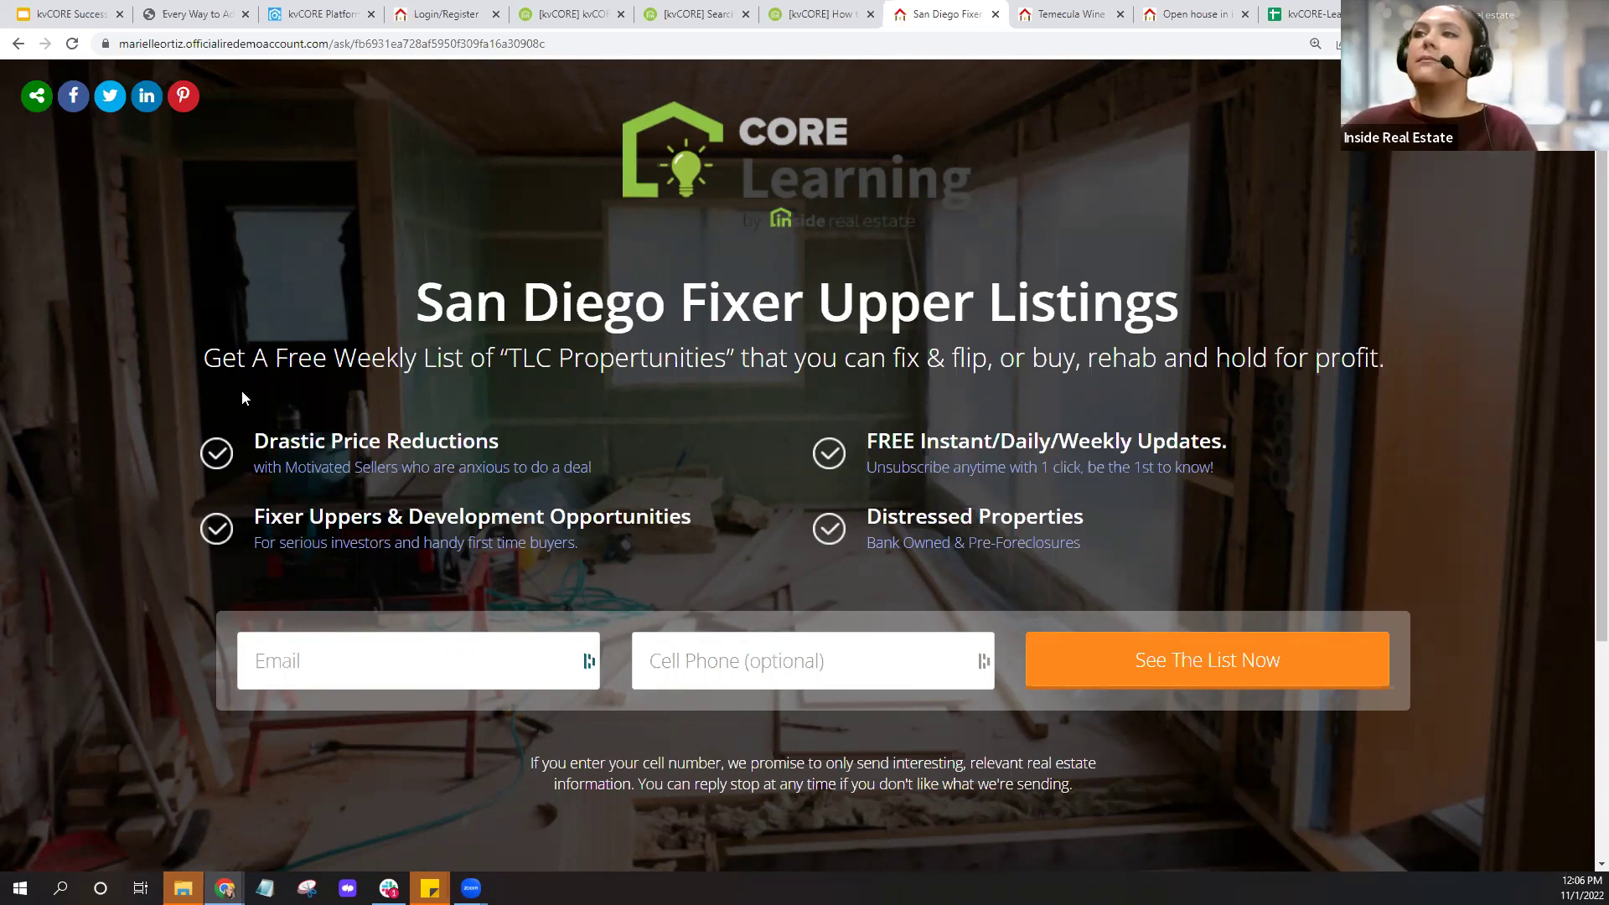
Highlight the free weekly fixer-upper list tagline, then clear the highlight.
{"action": "left_click_drag", "start_coordinate": [199, 367], "coordinate": [734, 360]}
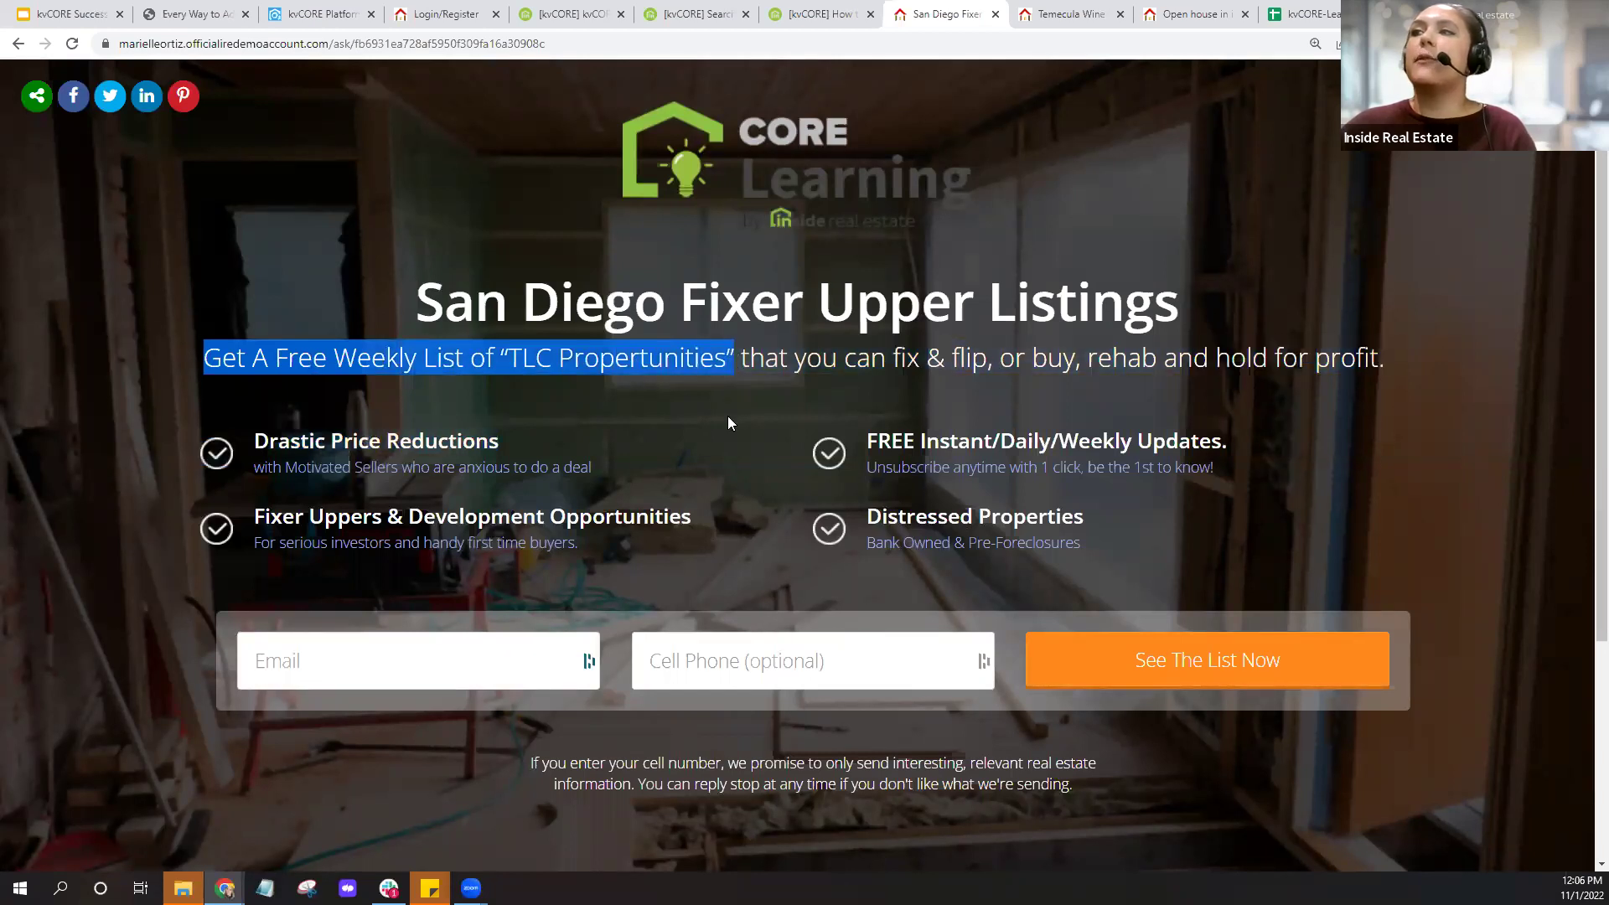
{"action": "left_click", "coordinate": [668, 390]}
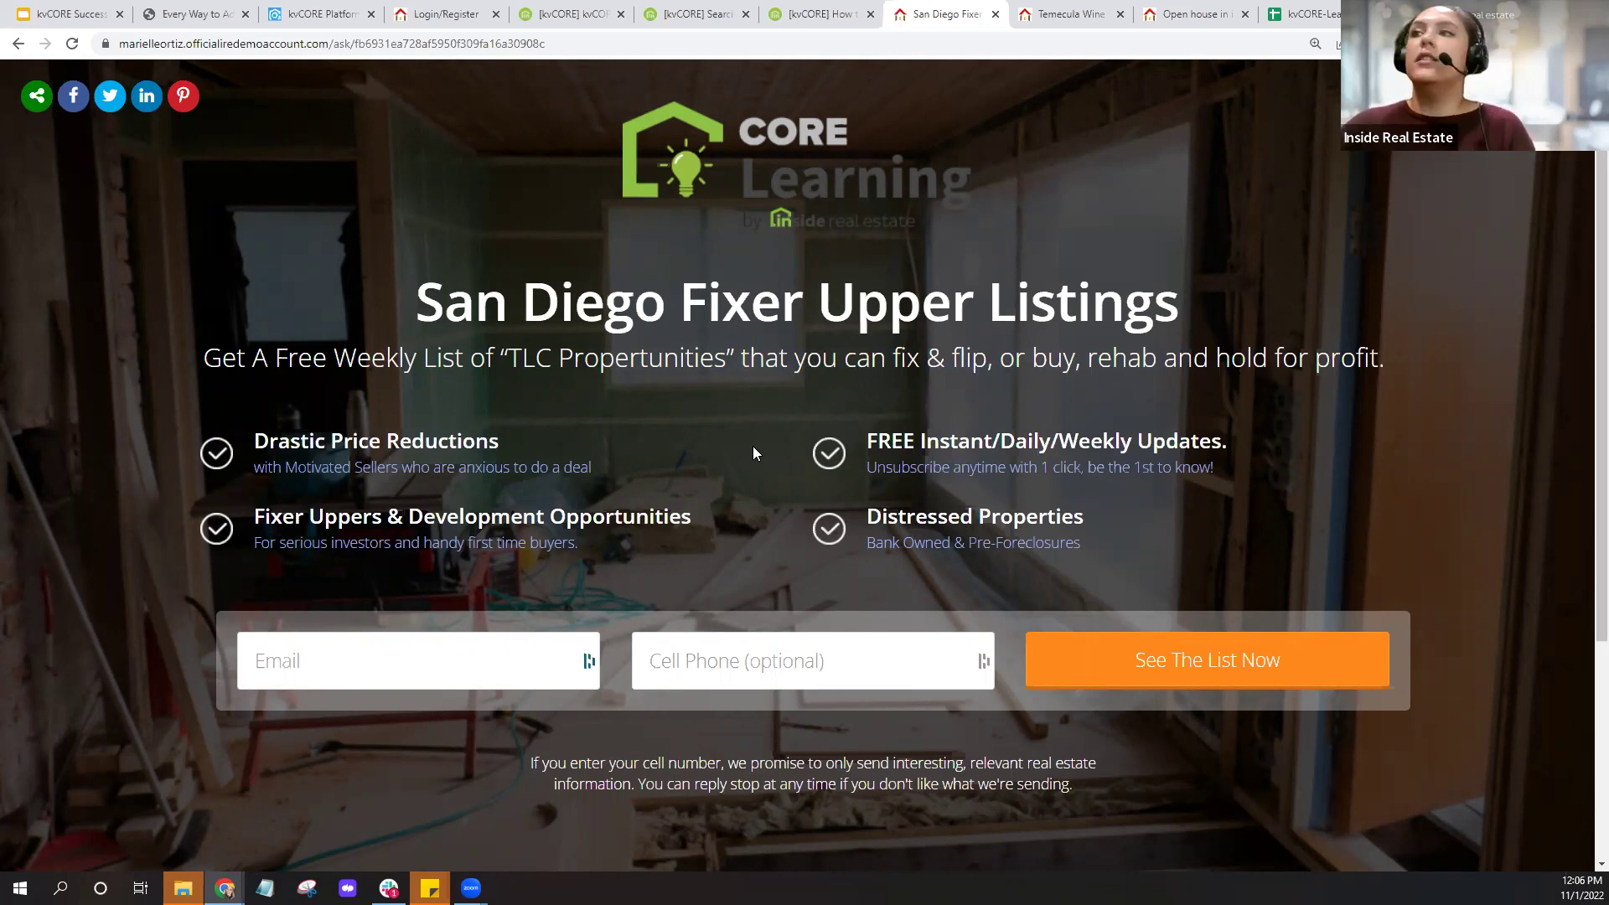
Return to kvCORE and open Search Alerts from the Marketing page.
{"action": "left_click", "coordinate": [325, 15]}
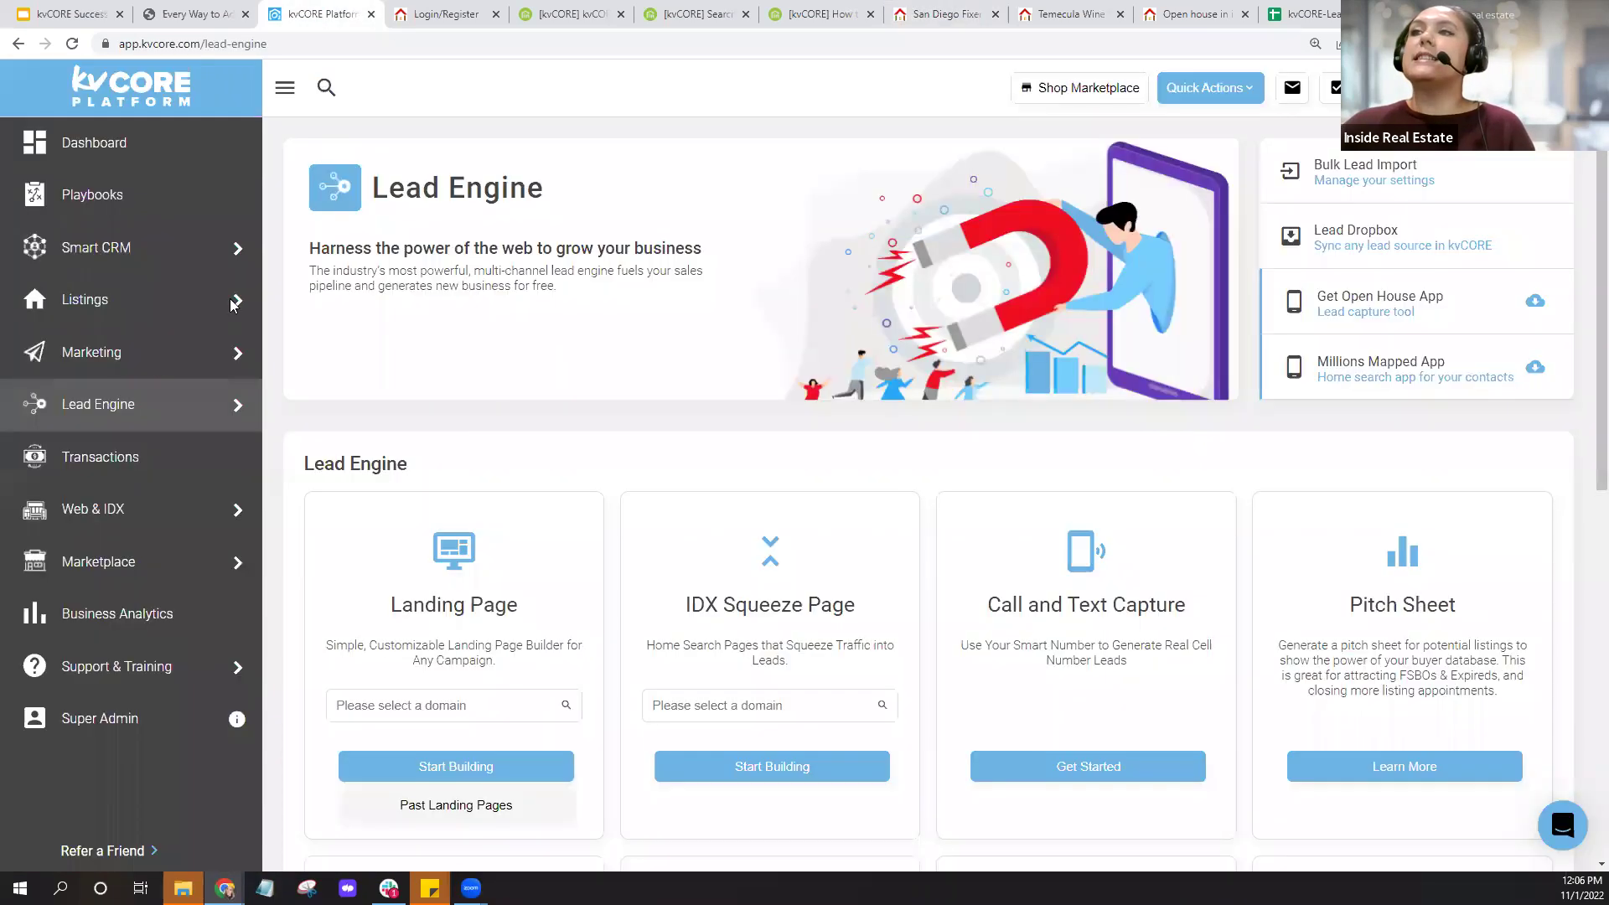
{"action": "left_click", "coordinate": [148, 362]}
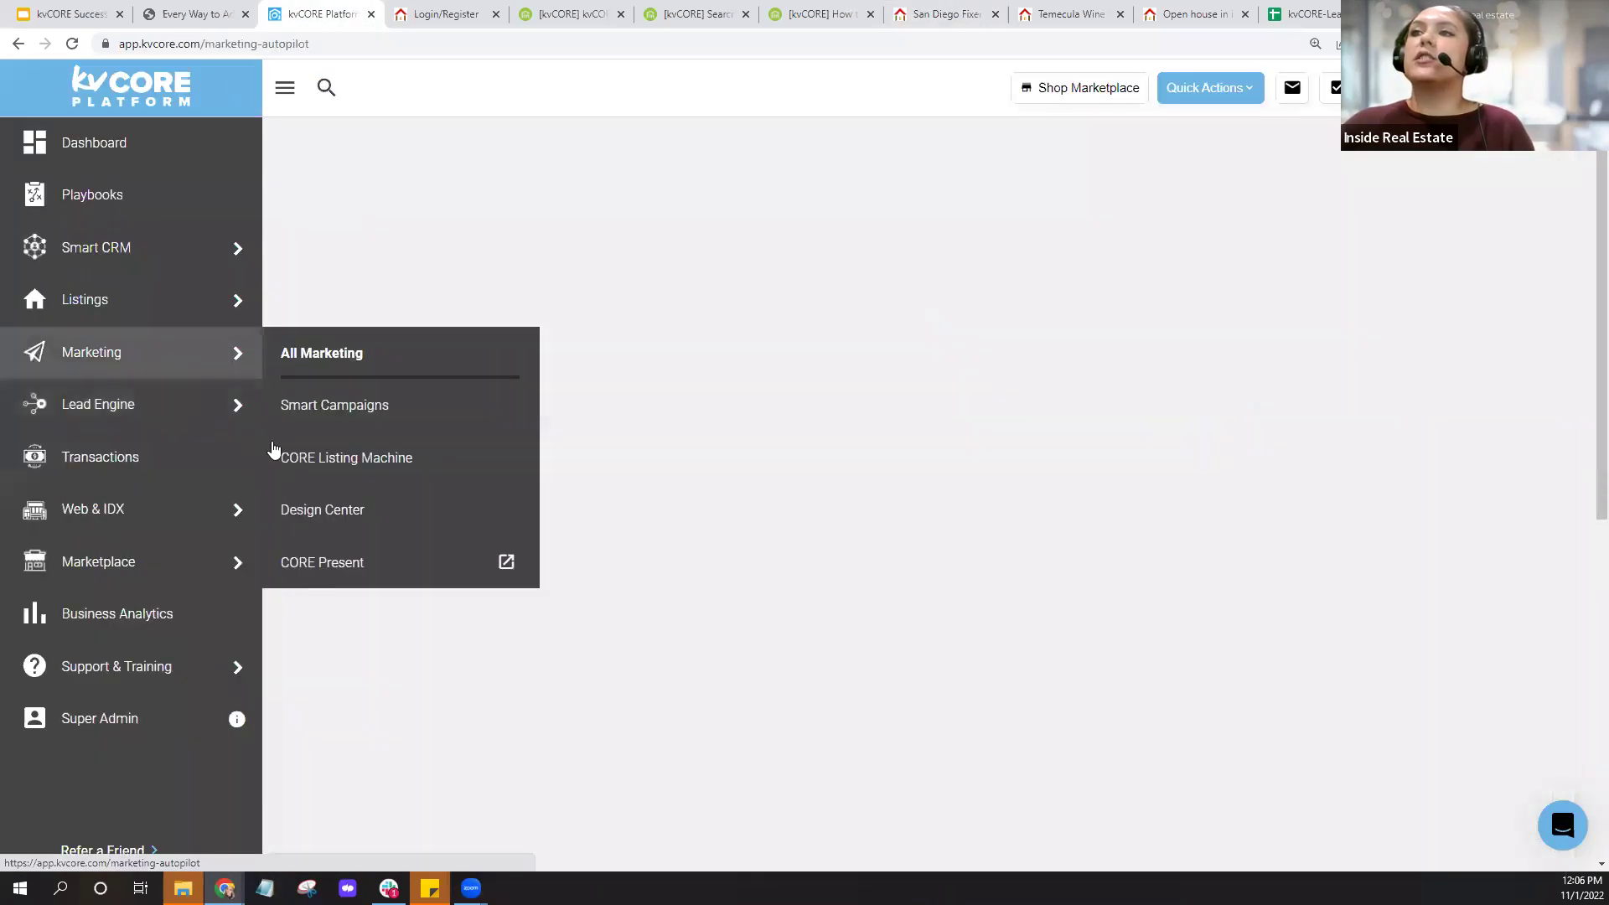
{"action": "scroll", "coordinate": [587, 589], "scroll_direction": "down", "scroll_amount": 6}
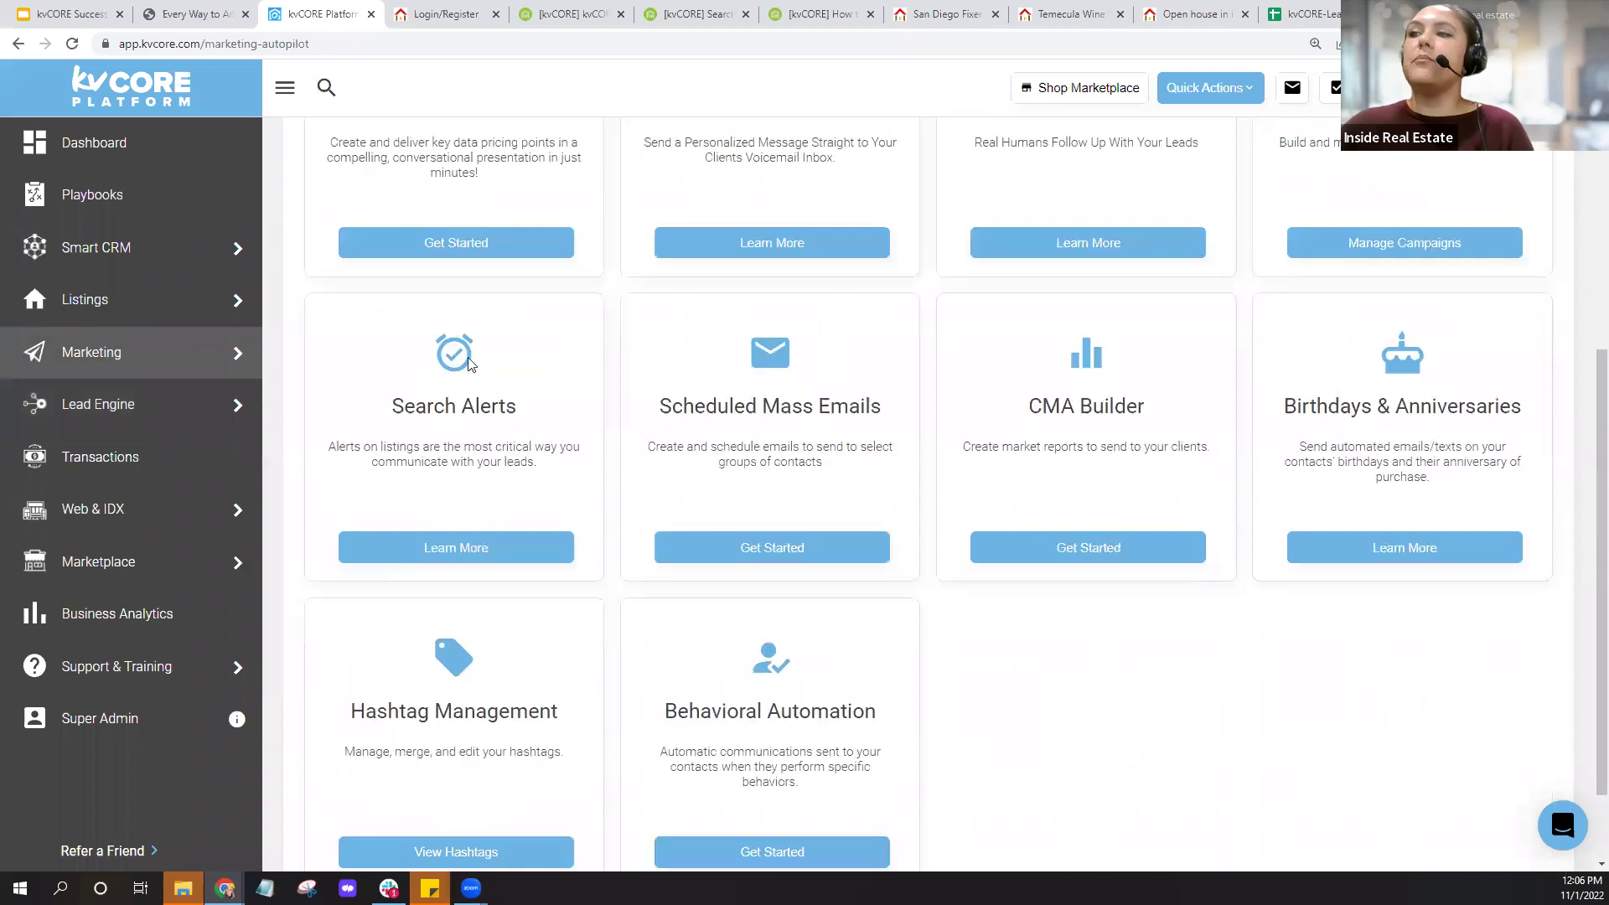
{"action": "left_click", "coordinate": [484, 556]}
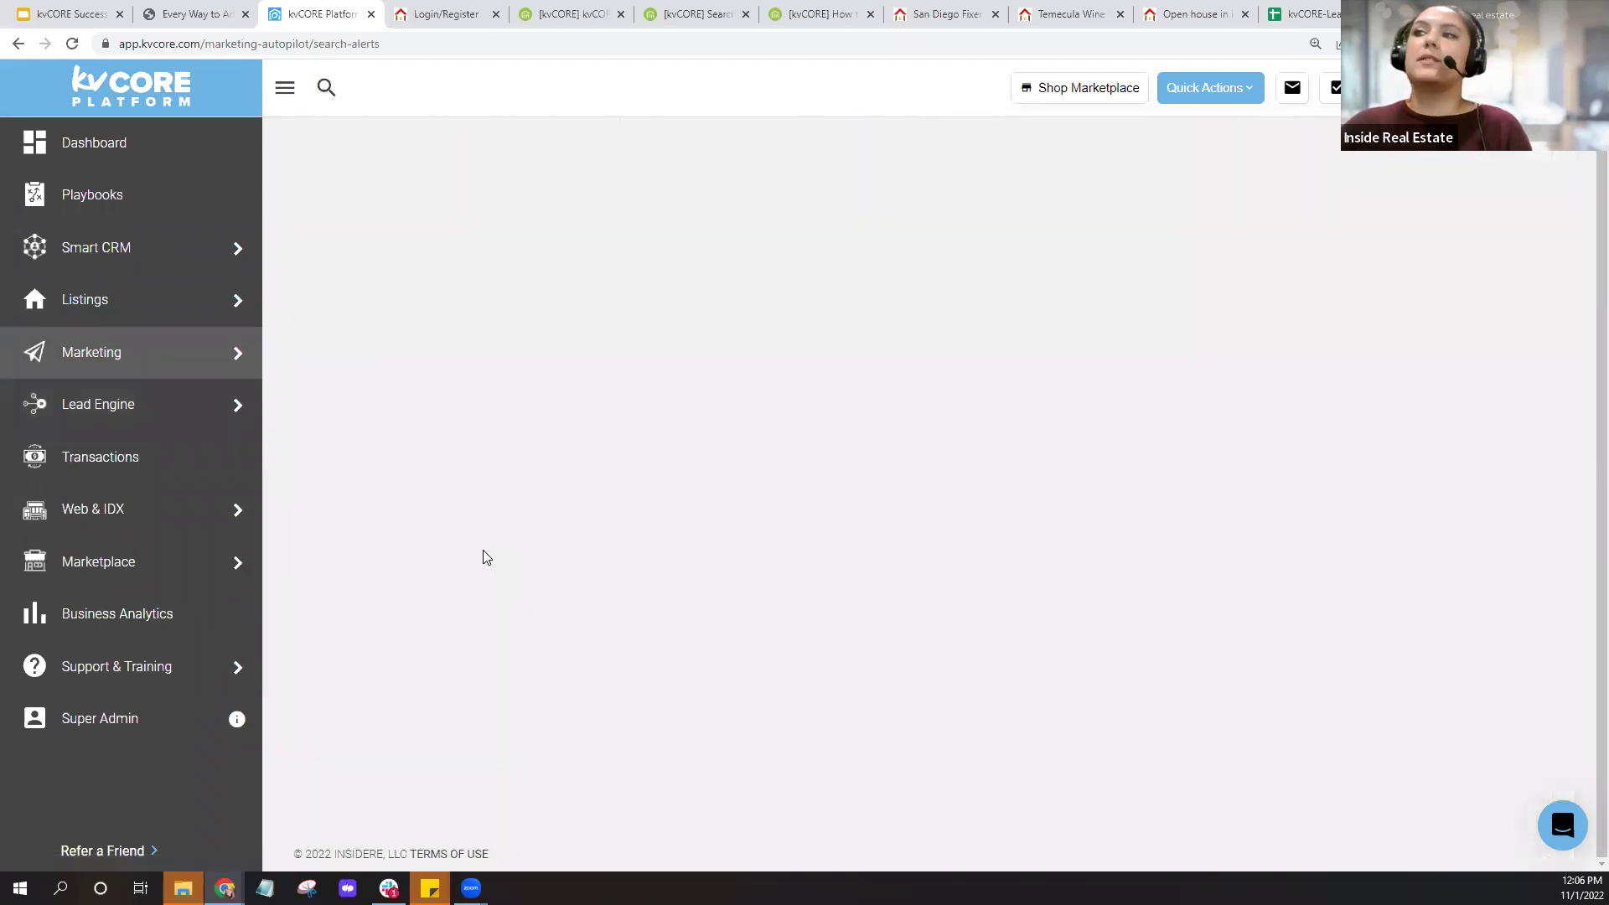
{"action": "scroll", "coordinate": [785, 479], "scroll_direction": "down", "scroll_amount": 4}
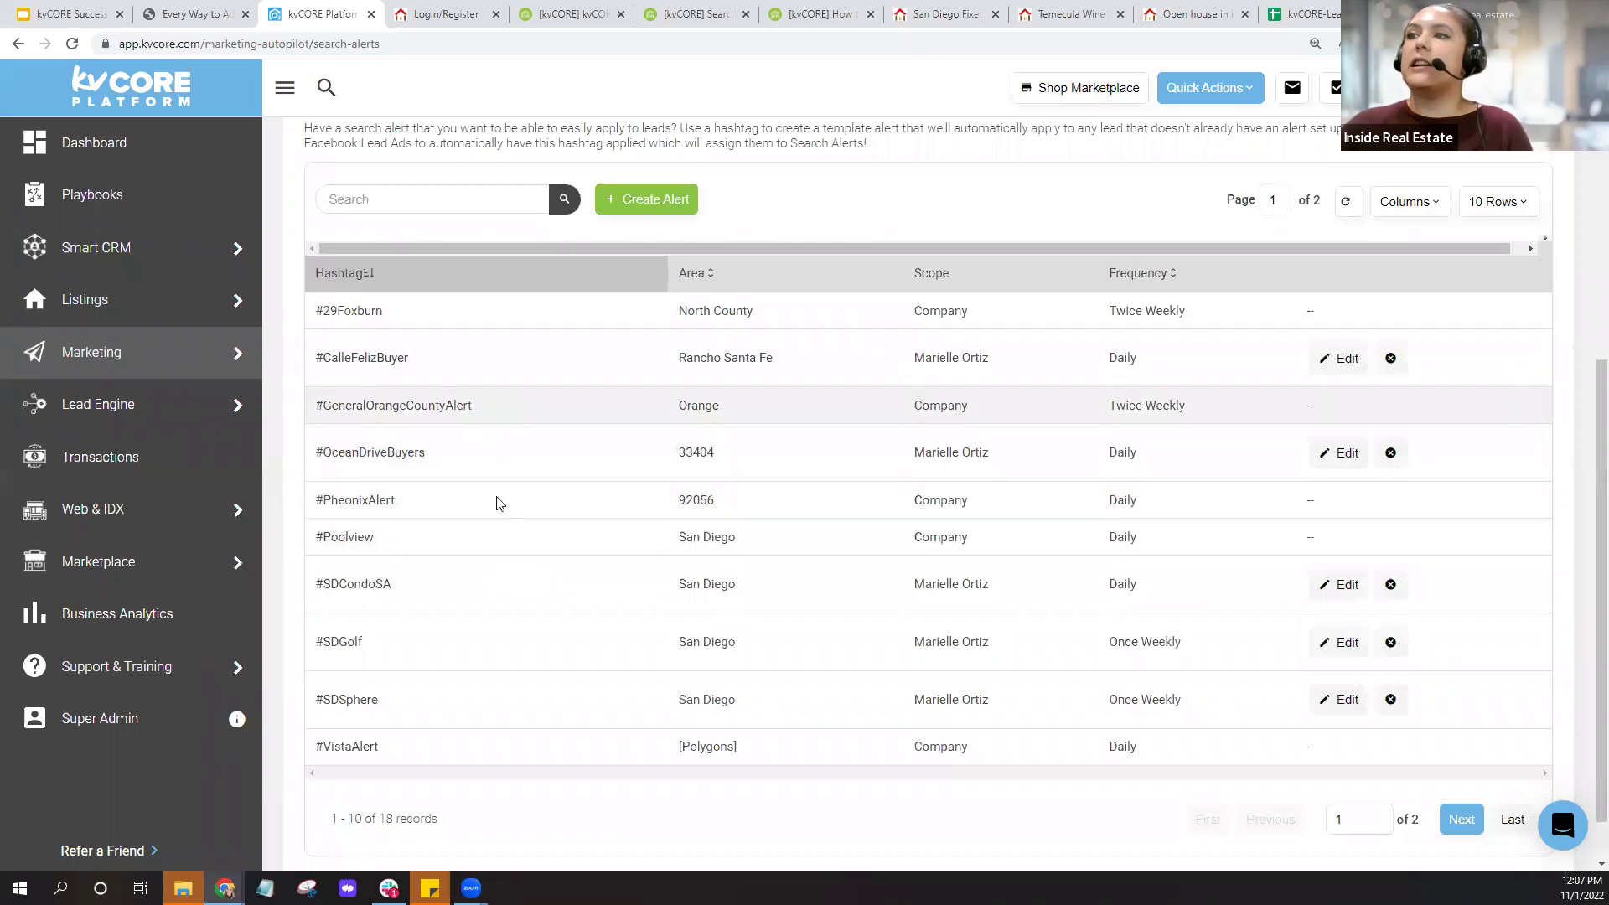
Page through both pages of the Auto Assigned Search Alerts table, including #SDCondoSA.
{"action": "left_click", "coordinate": [1462, 819]}
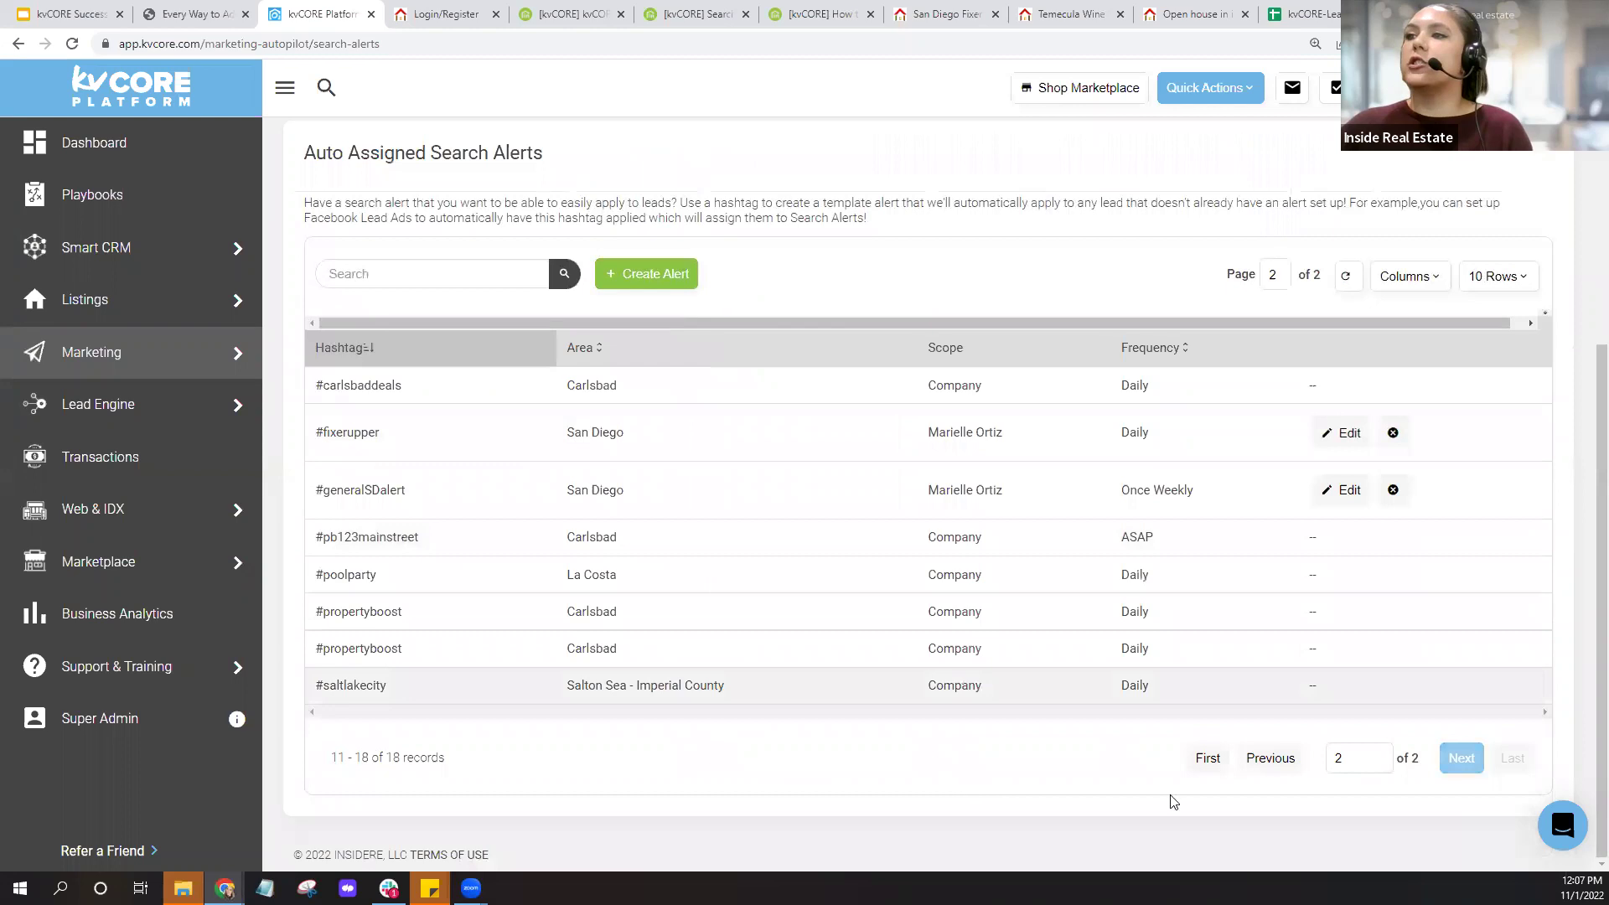
{"action": "left_click", "coordinate": [1248, 760]}
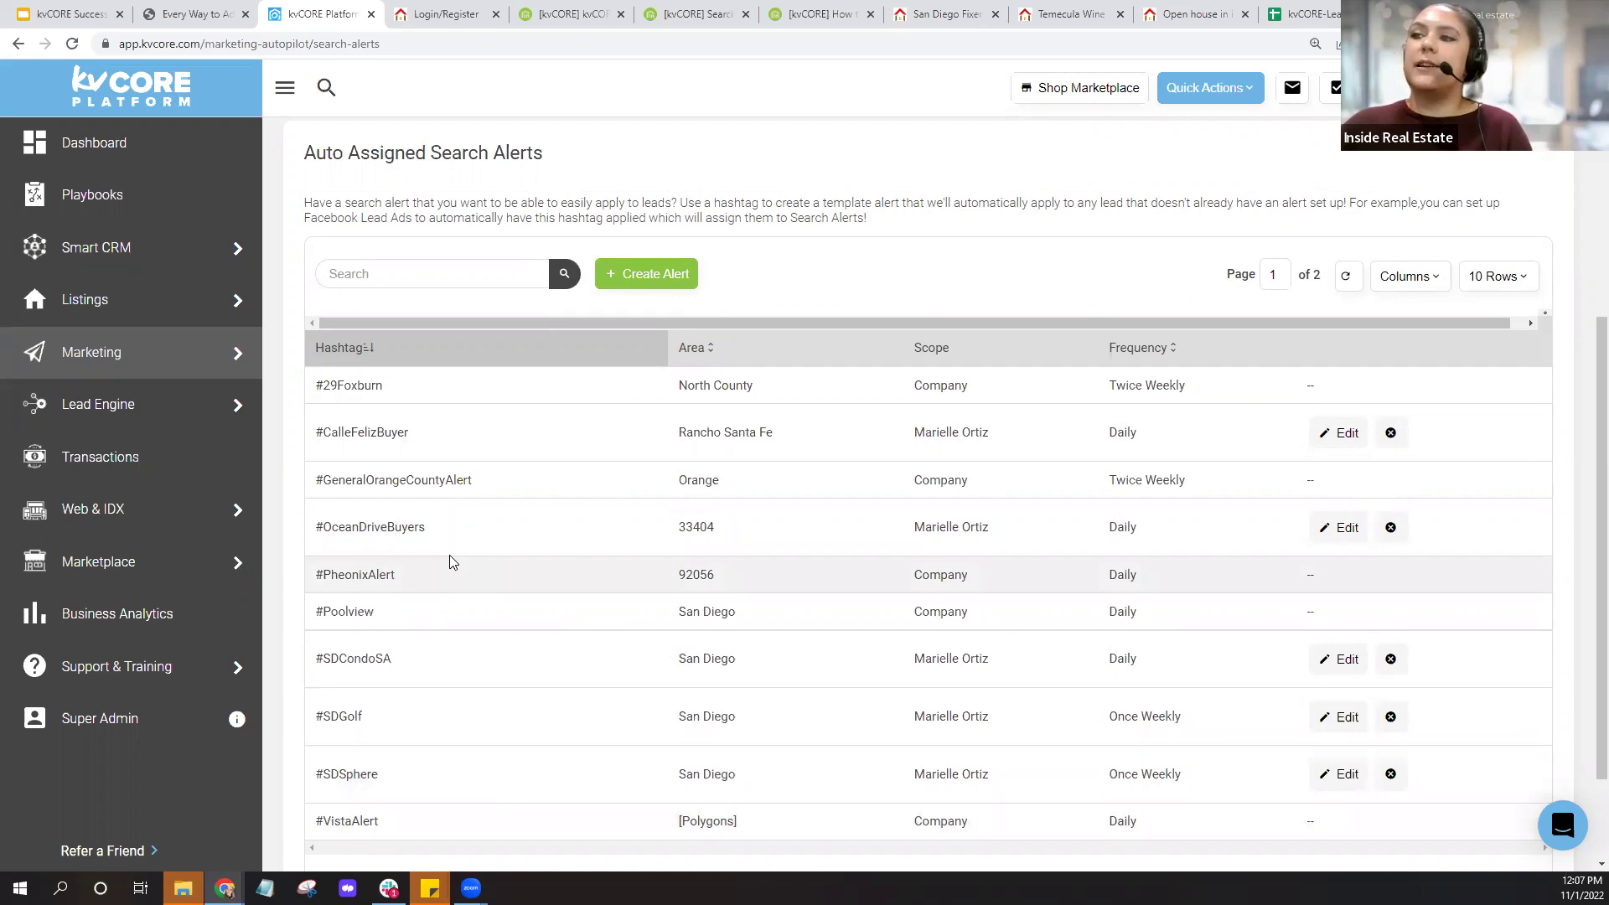
{"action": "scroll", "coordinate": [450, 560], "scroll_direction": "up", "scroll_amount": 5}
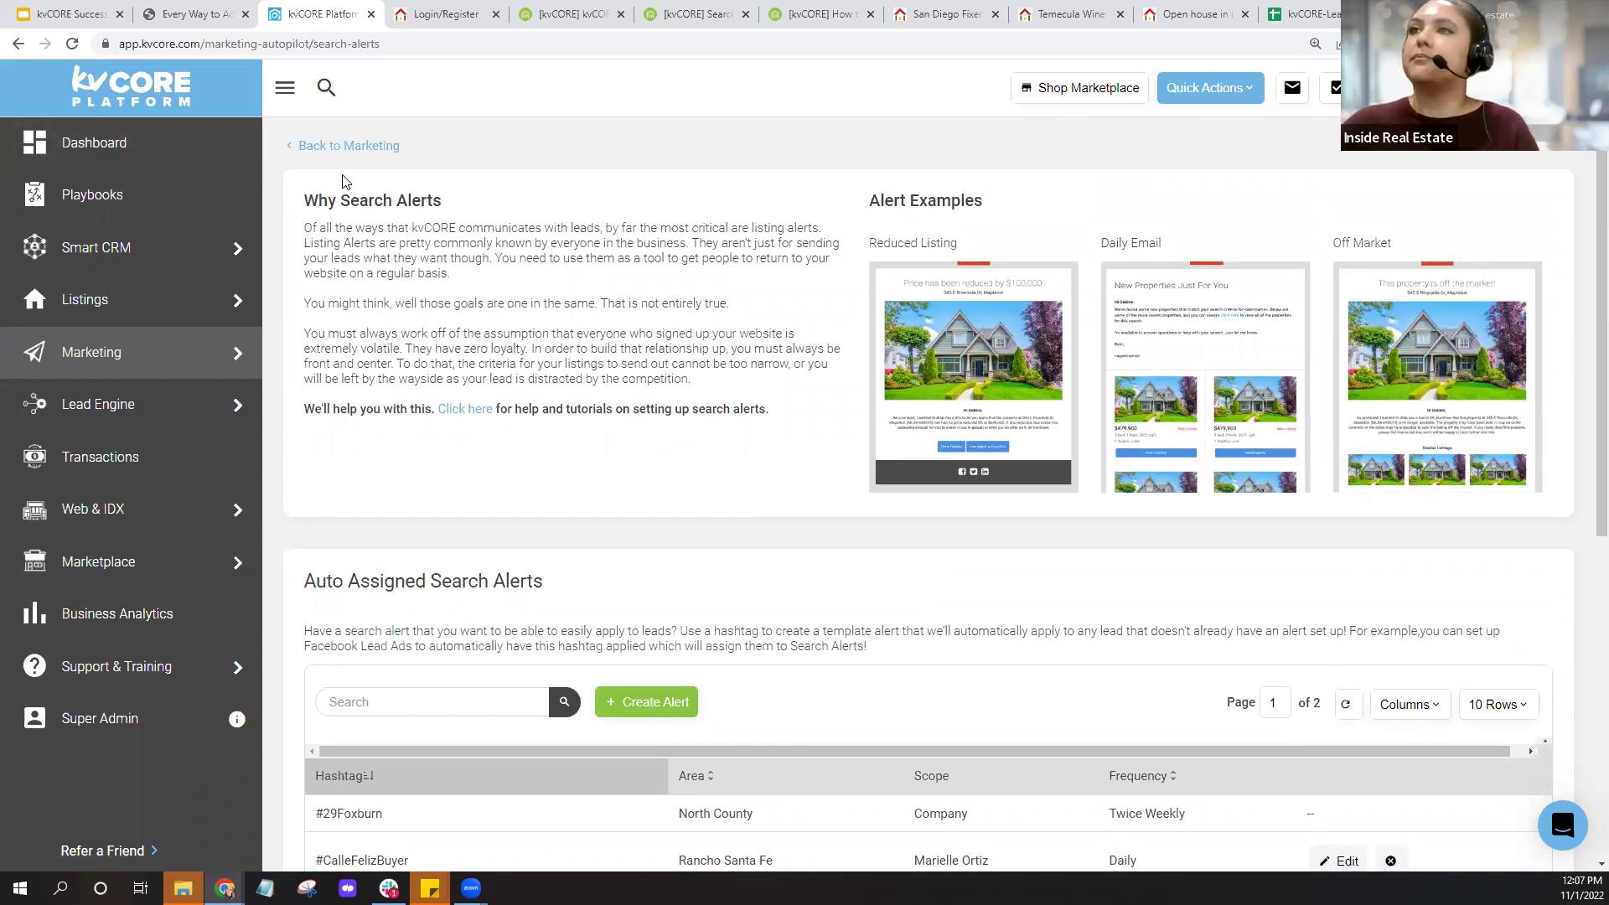
{"action": "mouse_move", "coordinate": [130, 407]}
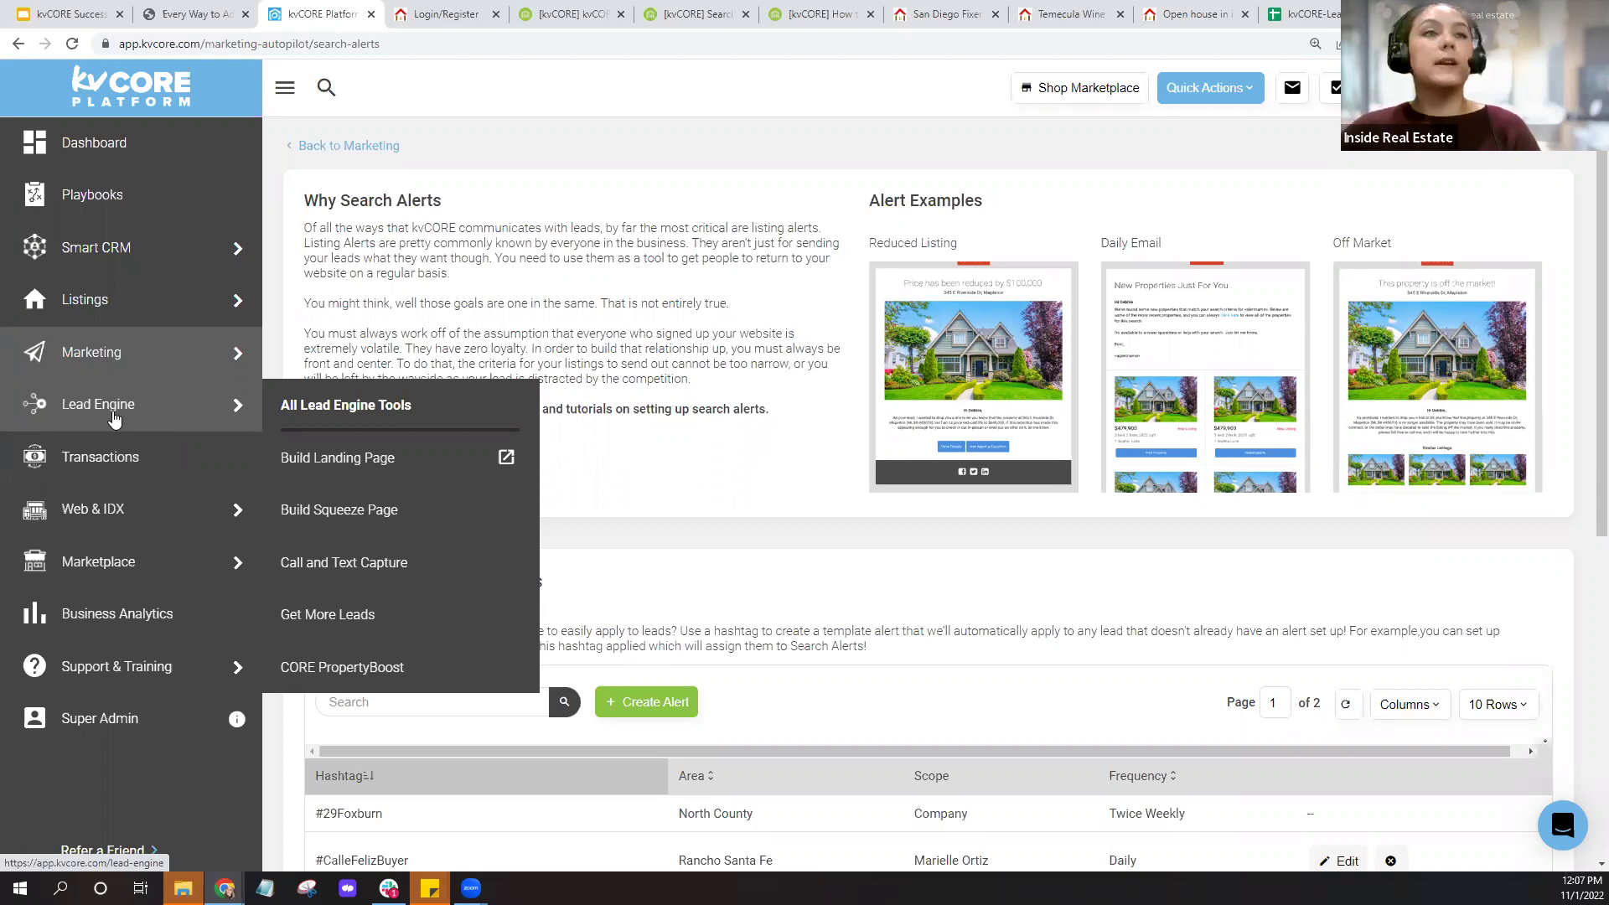
{"action": "left_click", "coordinate": [197, 15]}
Scroll through the Google Docs outline on adding search alerts, then return to kvCORE Search Alerts.
{"action": "scroll", "coordinate": [1022, 479], "scroll_direction": "down", "scroll_amount": 3}
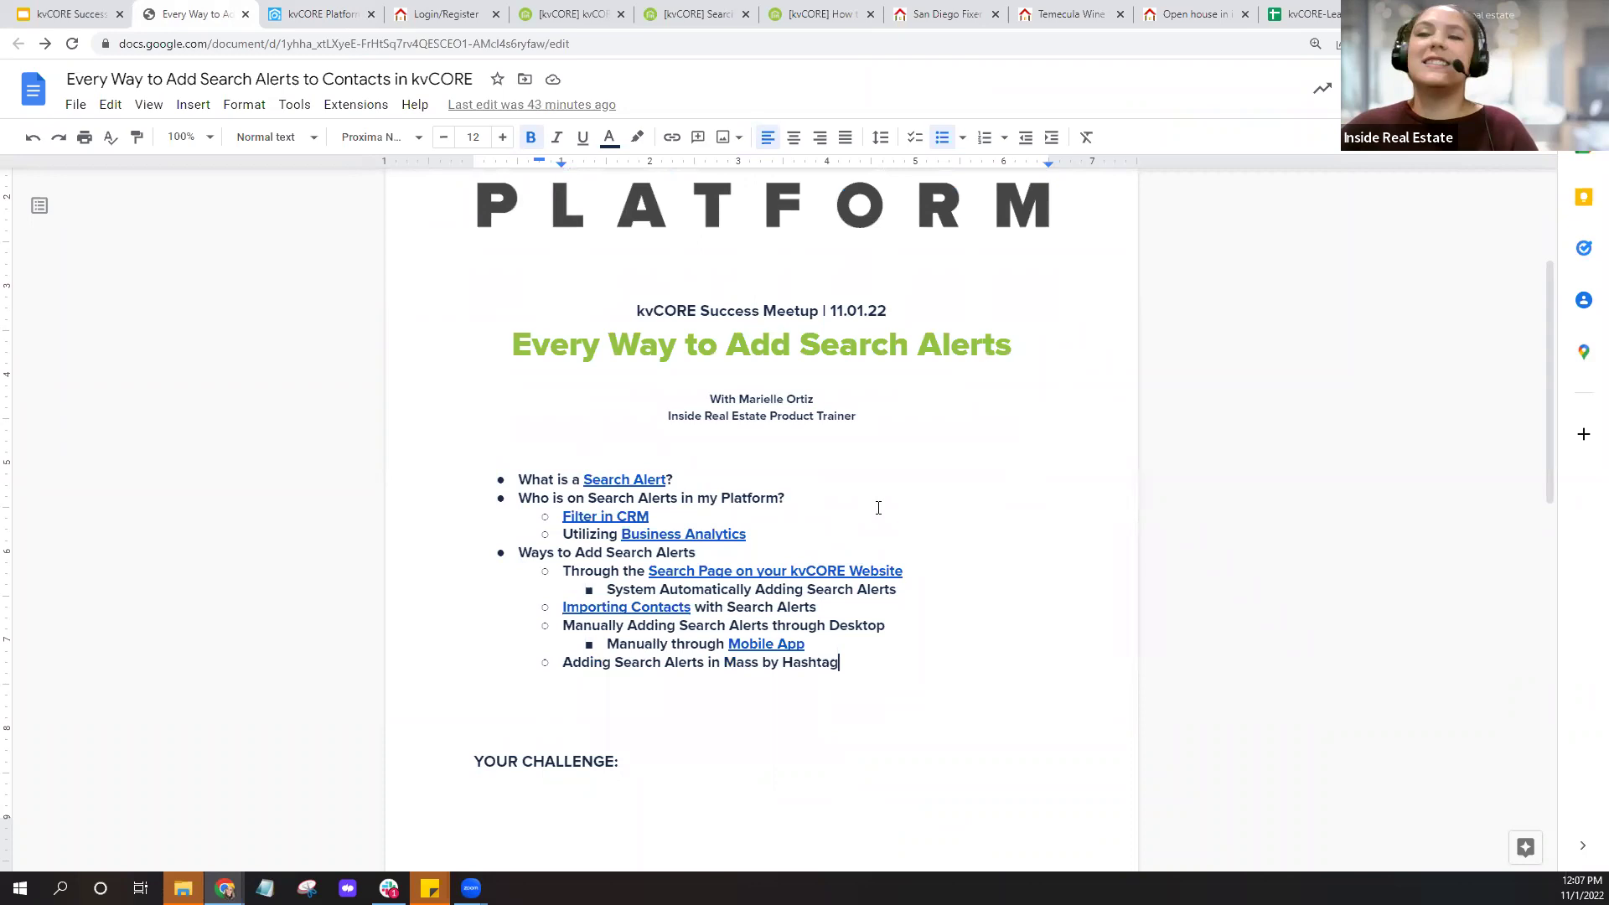
{"action": "scroll", "coordinate": [1014, 461], "scroll_direction": "down", "scroll_amount": 6}
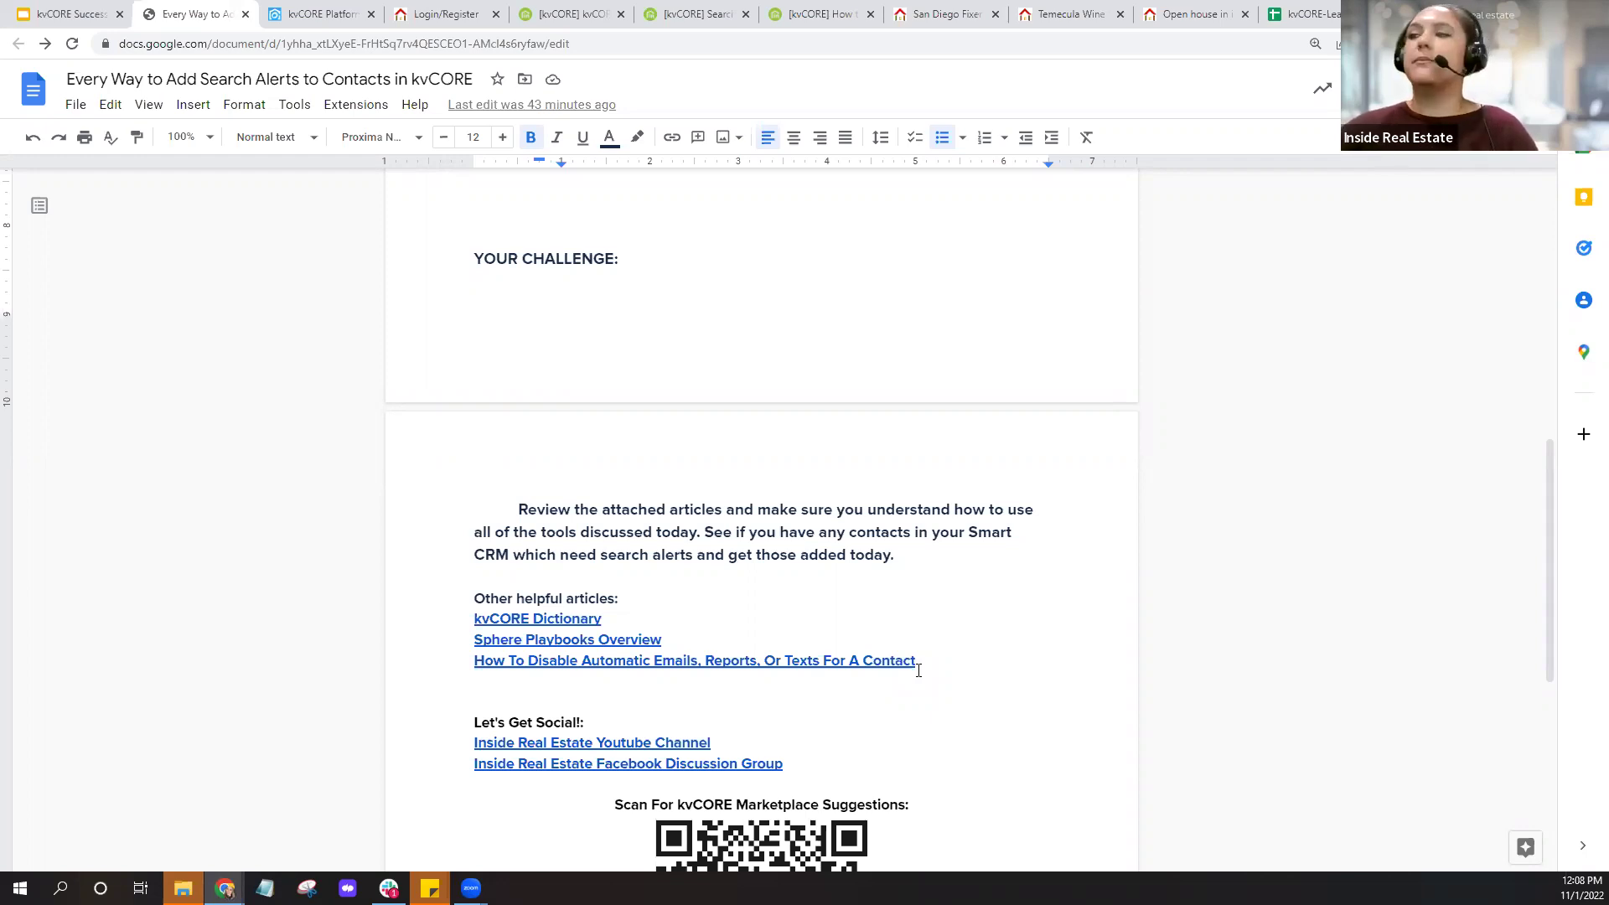
{"action": "scroll", "coordinate": [665, 540], "scroll_direction": "up", "scroll_amount": 4}
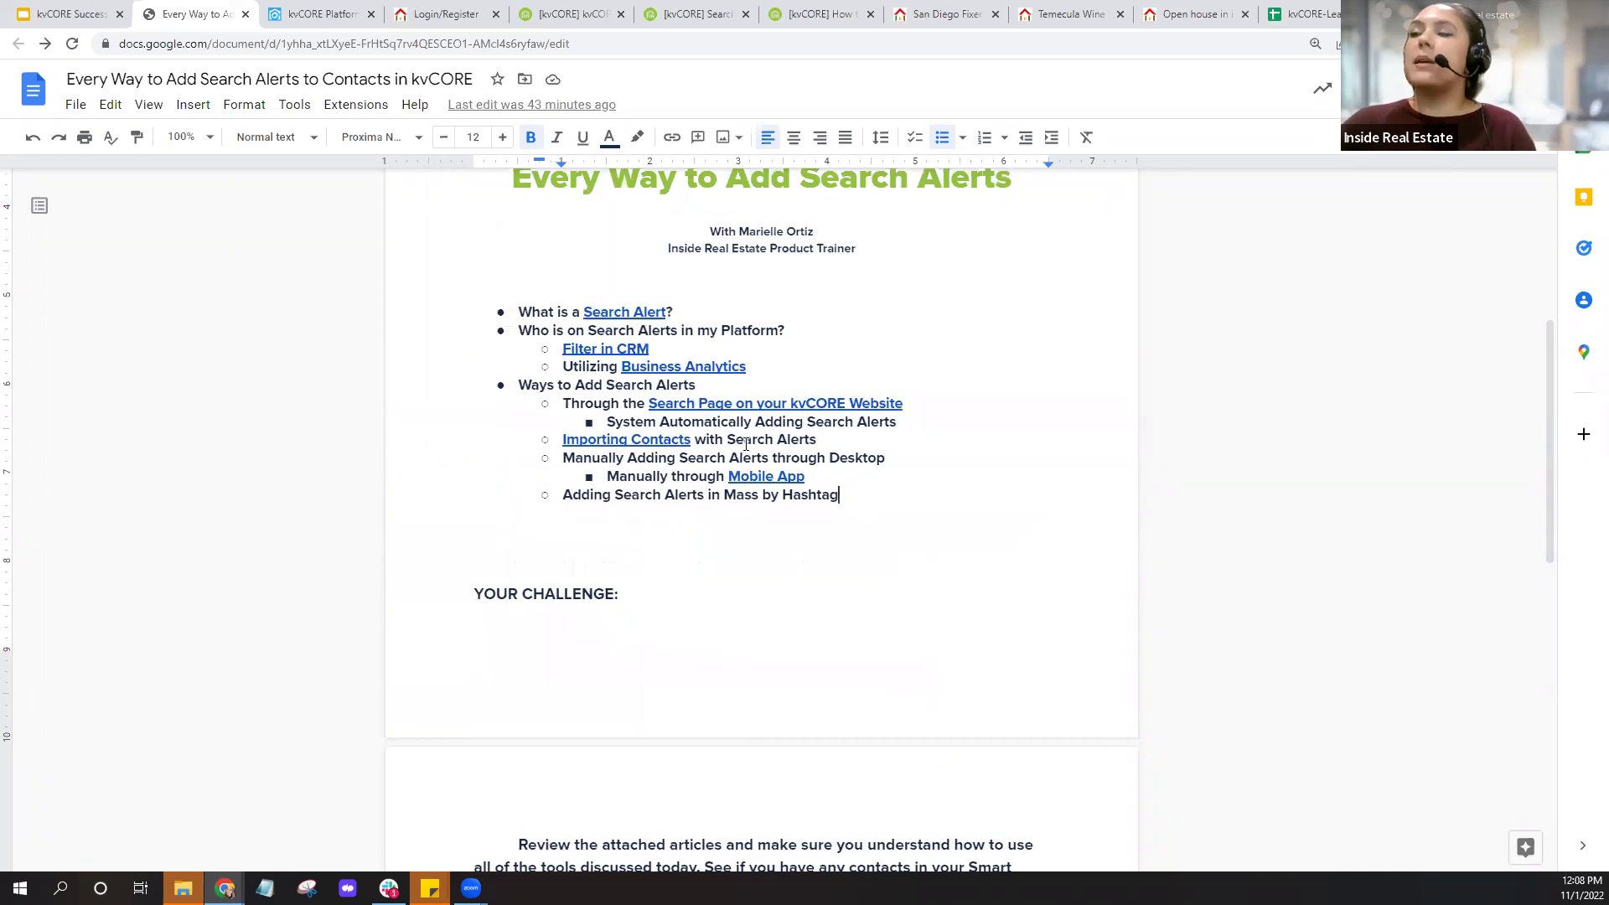
{"action": "scroll", "coordinate": [739, 449], "scroll_direction": "up", "scroll_amount": 5}
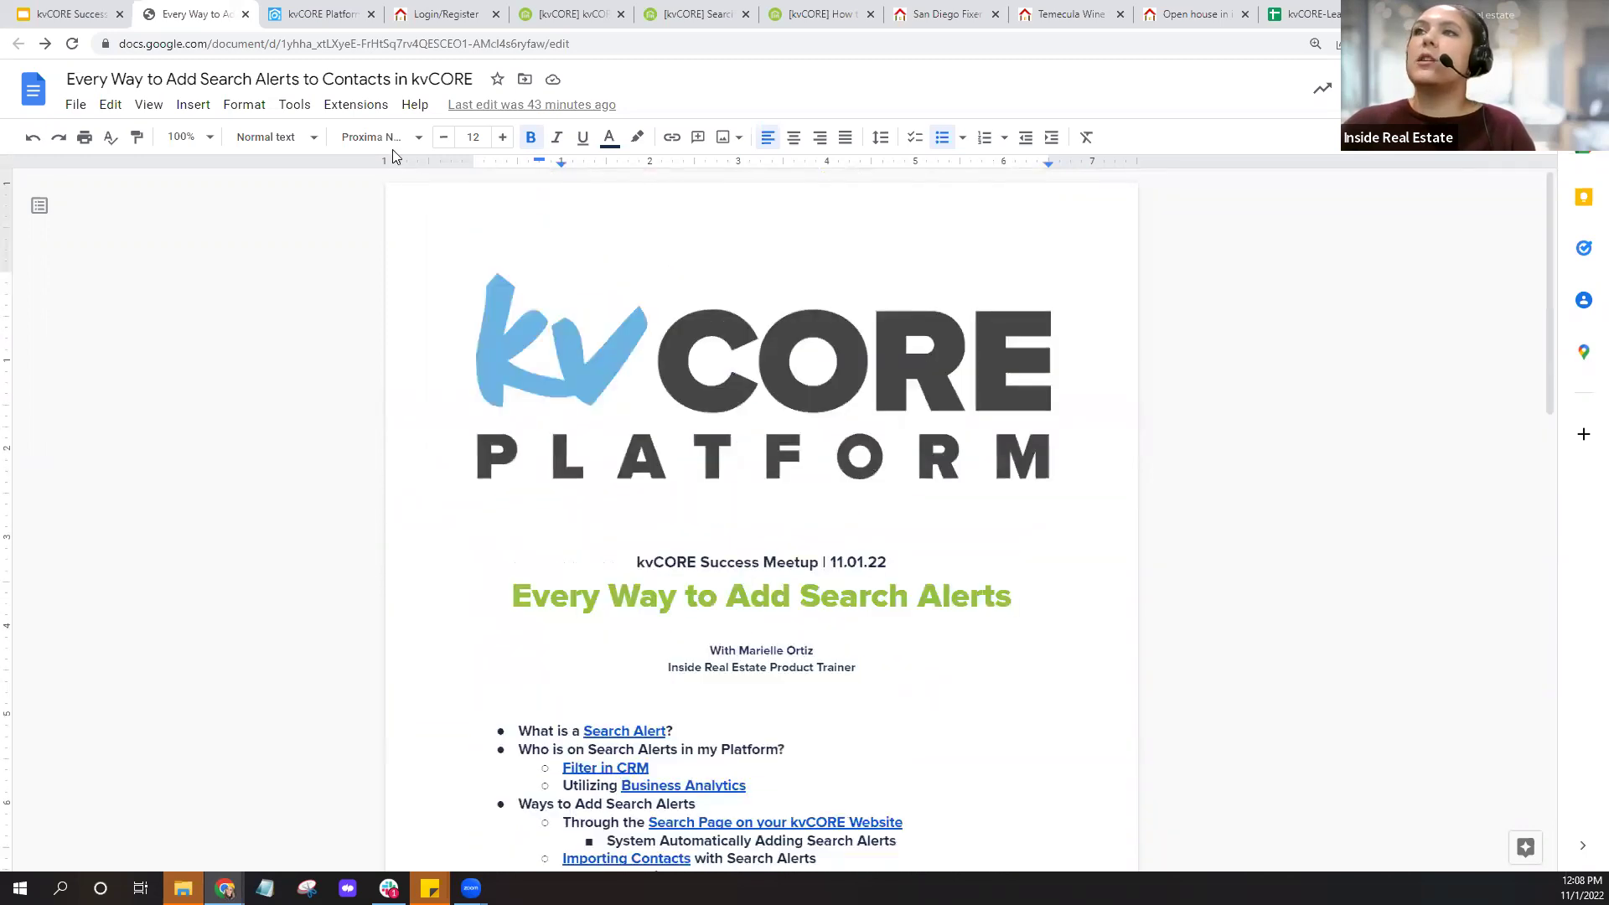
{"action": "left_click", "coordinate": [297, 12]}
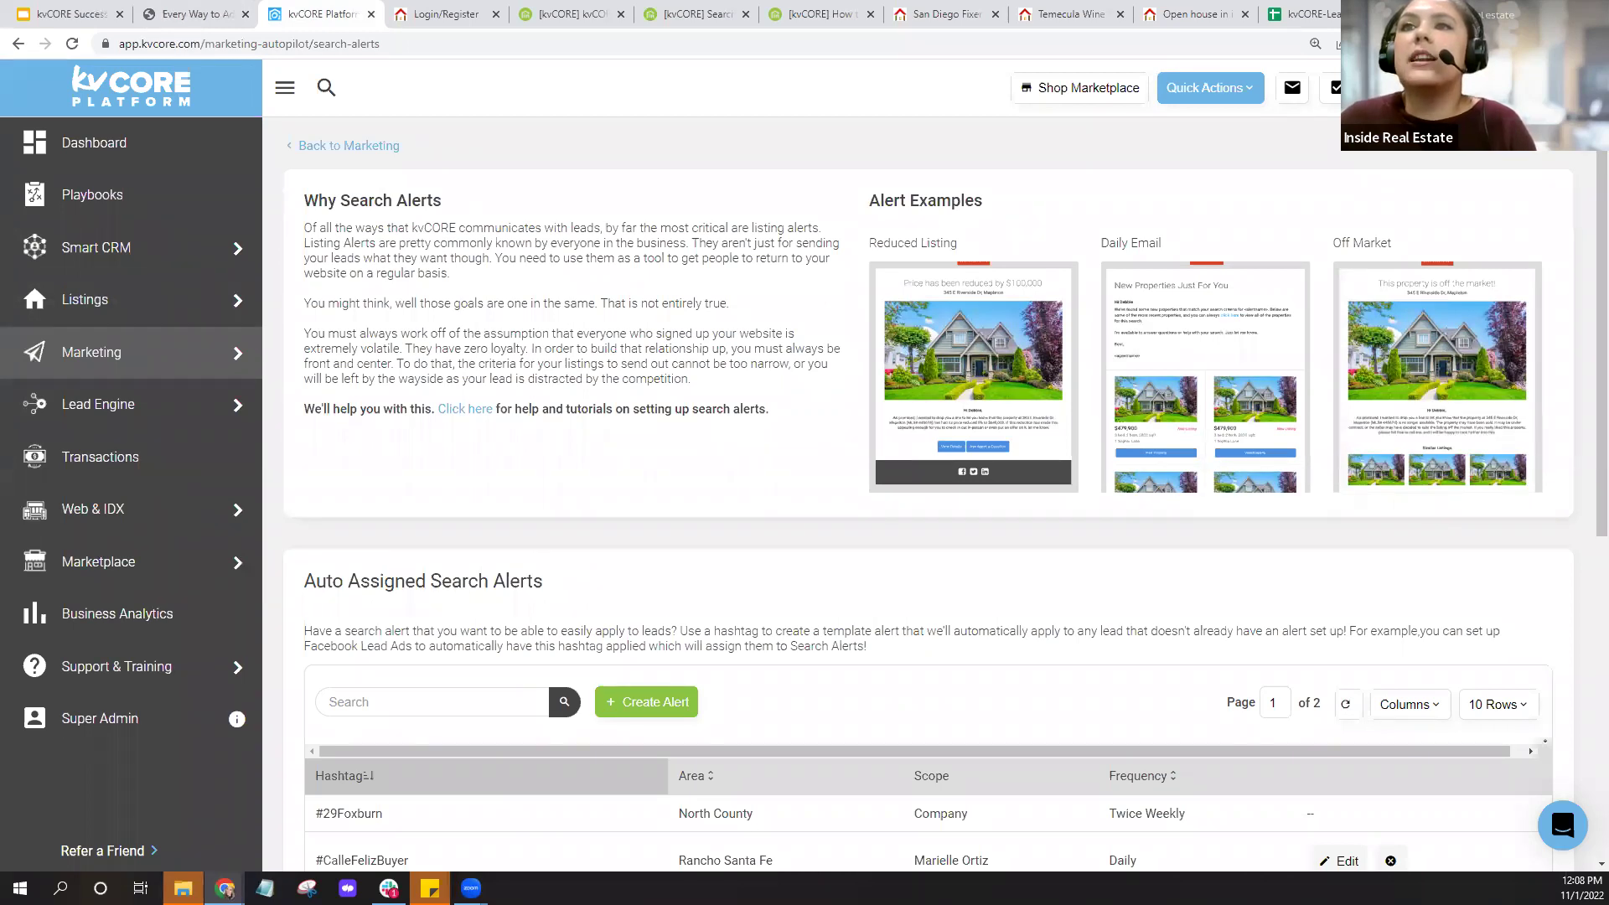
In Business Analytics' kvCORE Activity tab, open the No Search Alerts card listing 35 contacts.
{"action": "left_click", "coordinate": [159, 620]}
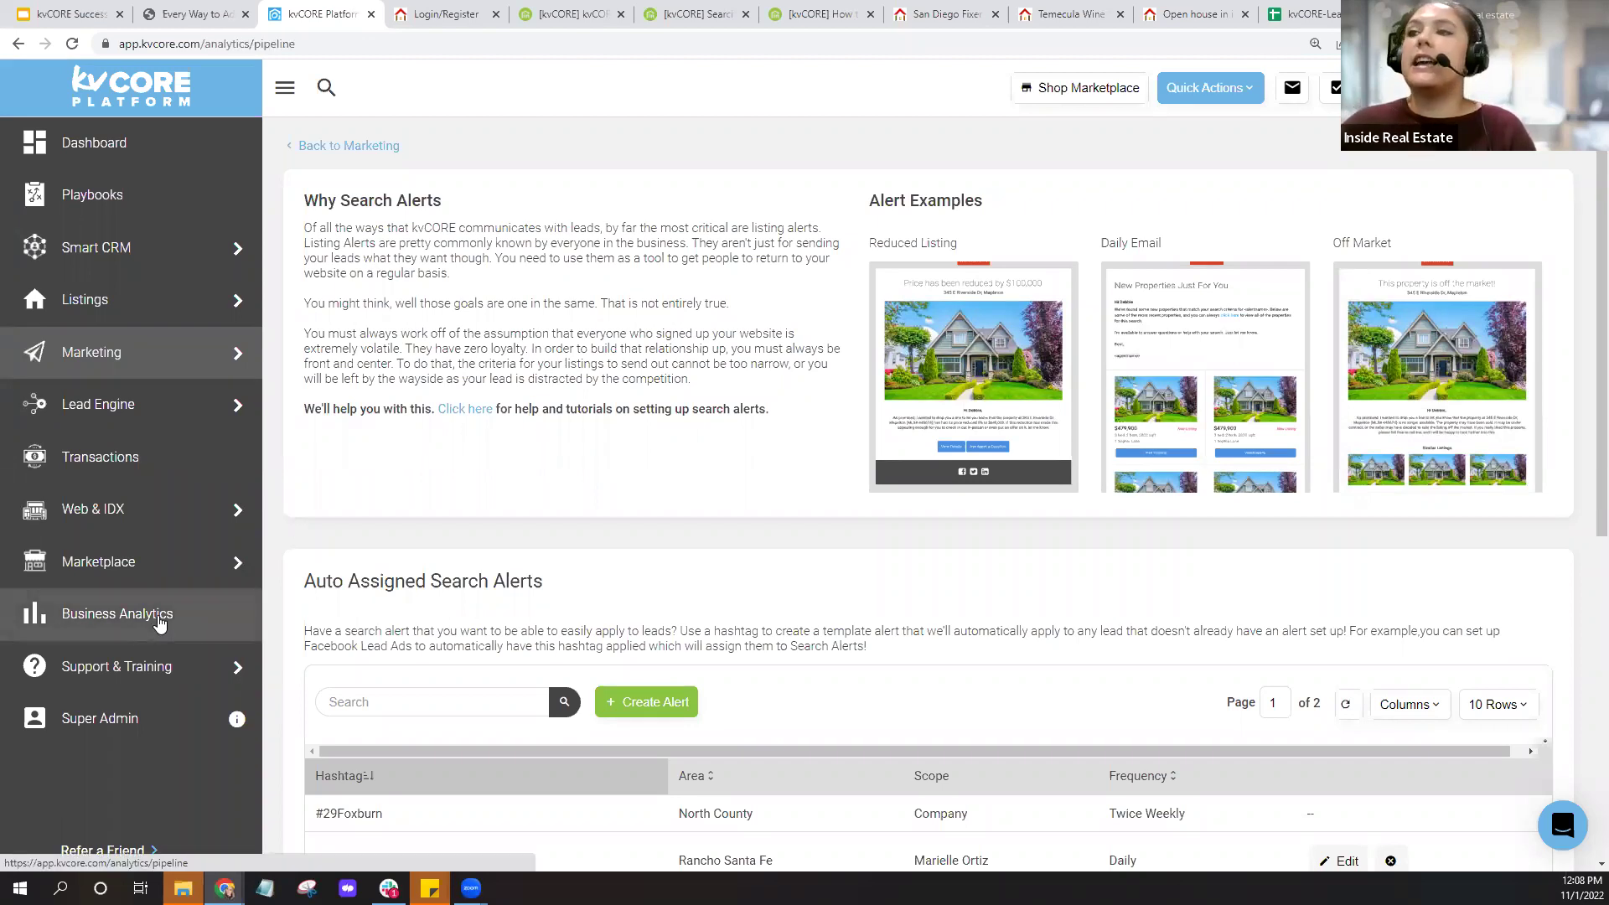
{"action": "left_click", "coordinate": [687, 262]}
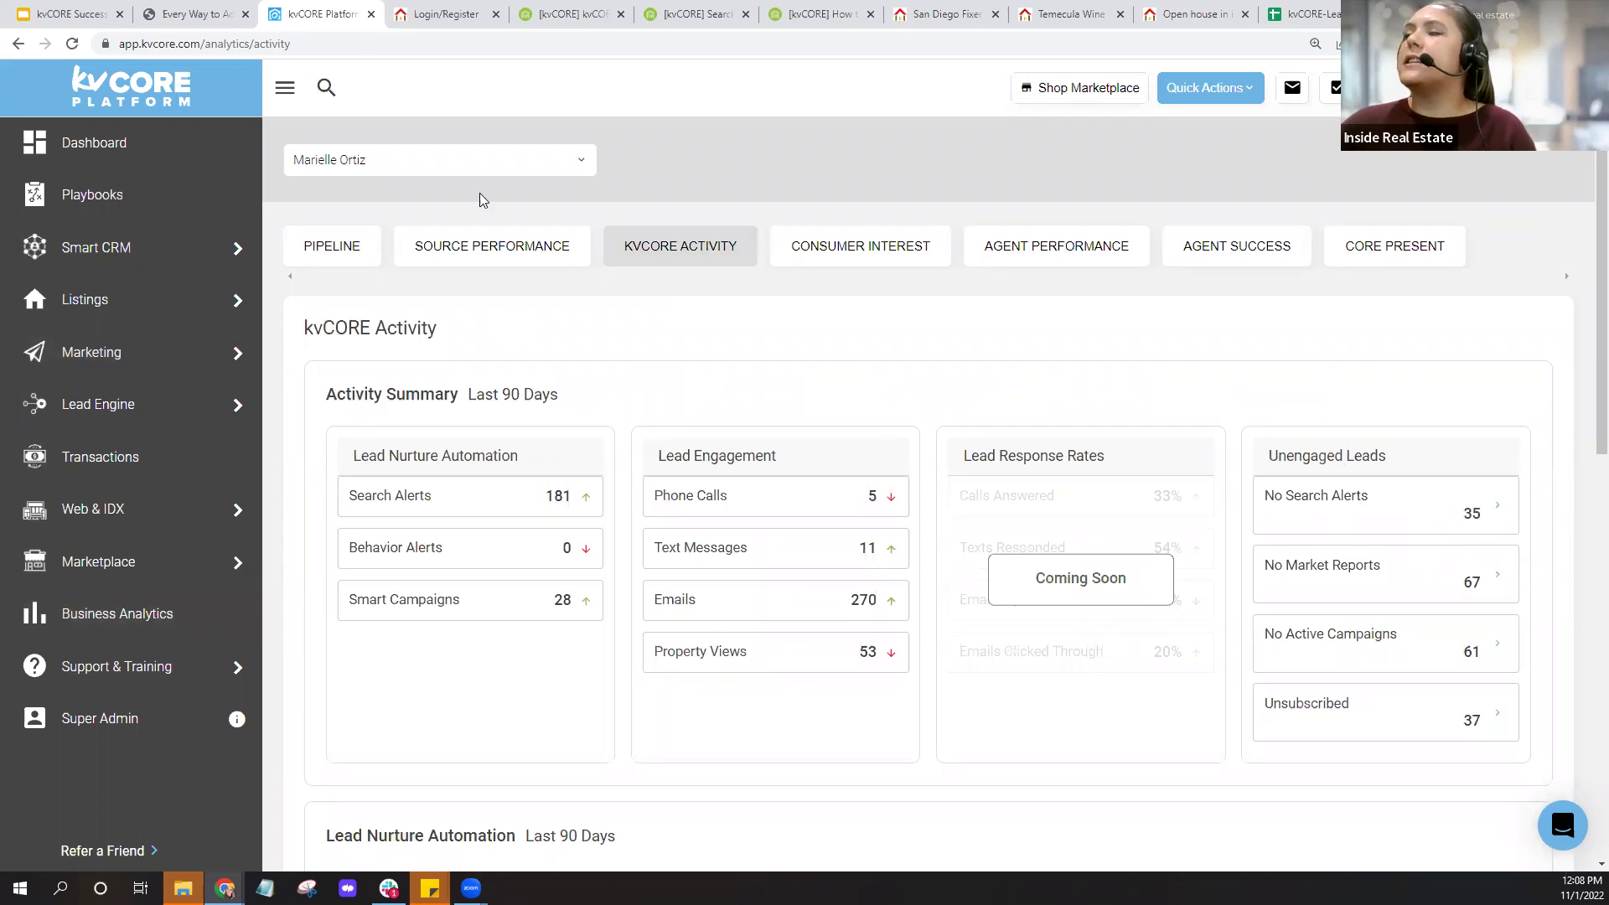
{"action": "left_click", "coordinate": [74, 43]}
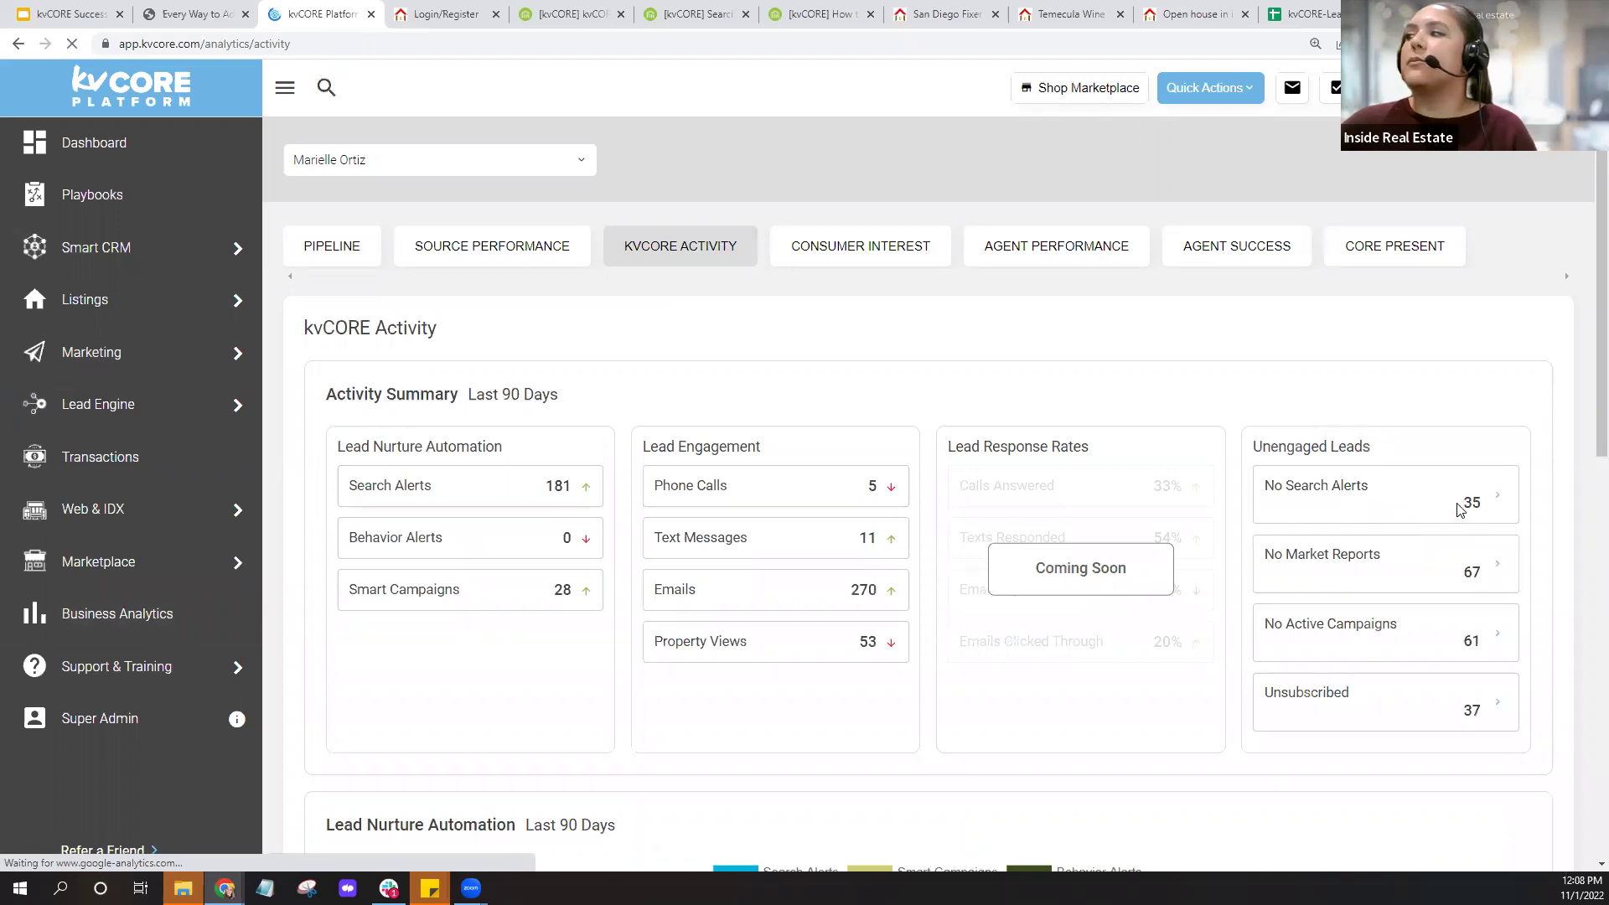
{"action": "double_click", "coordinate": [1478, 511]}
{"action": "left_click", "coordinate": [996, 361]}
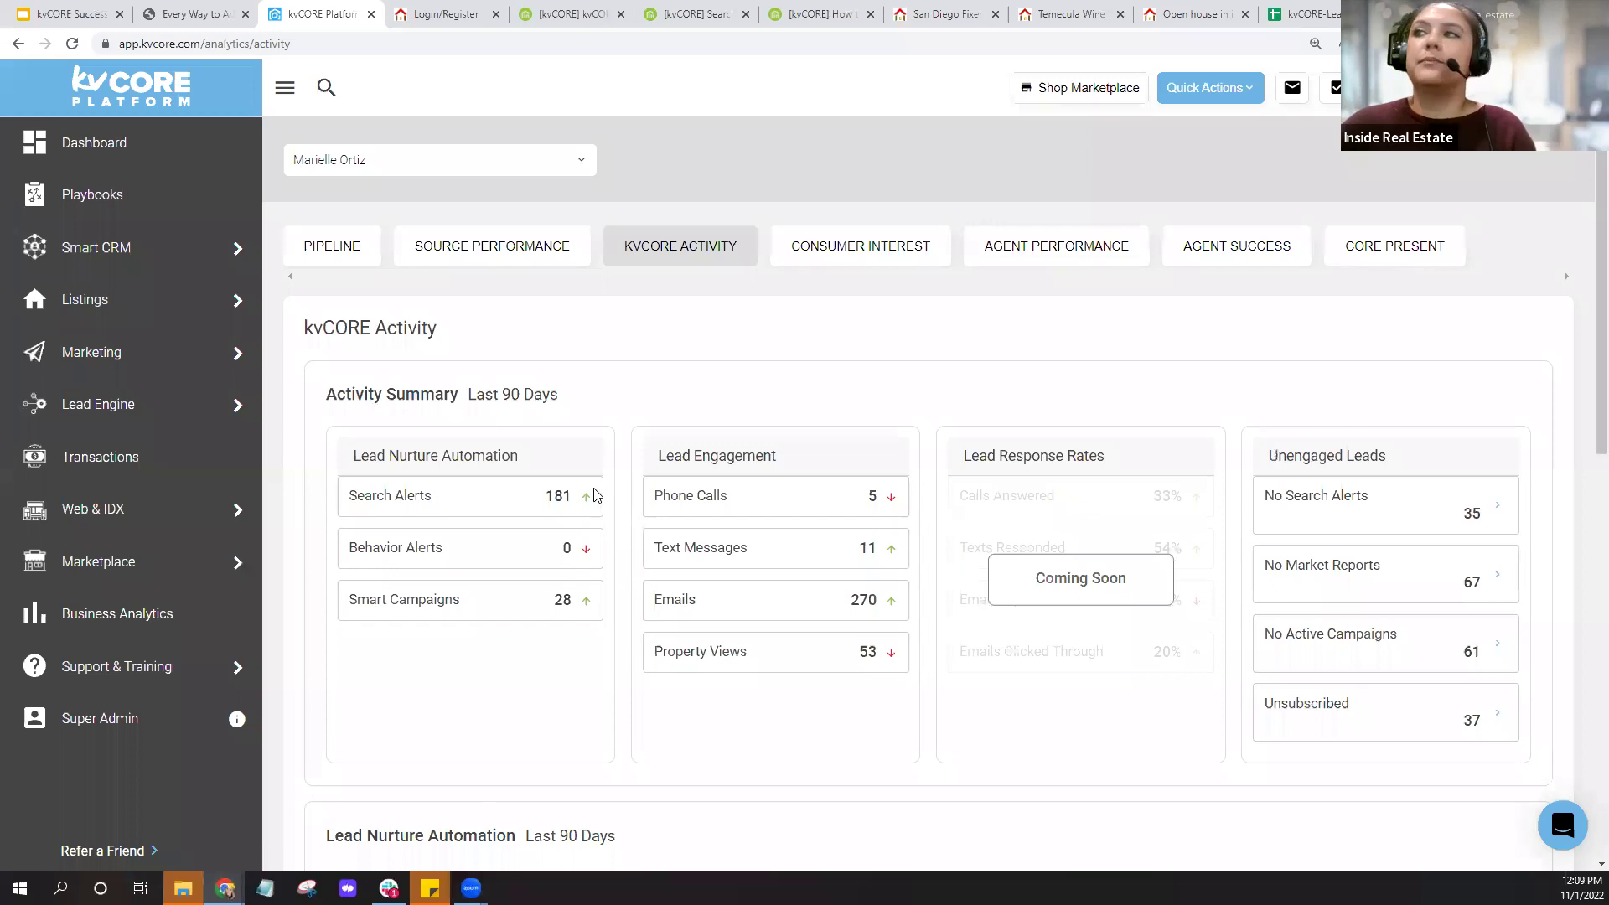
{"action": "left_click", "coordinate": [1498, 515]}
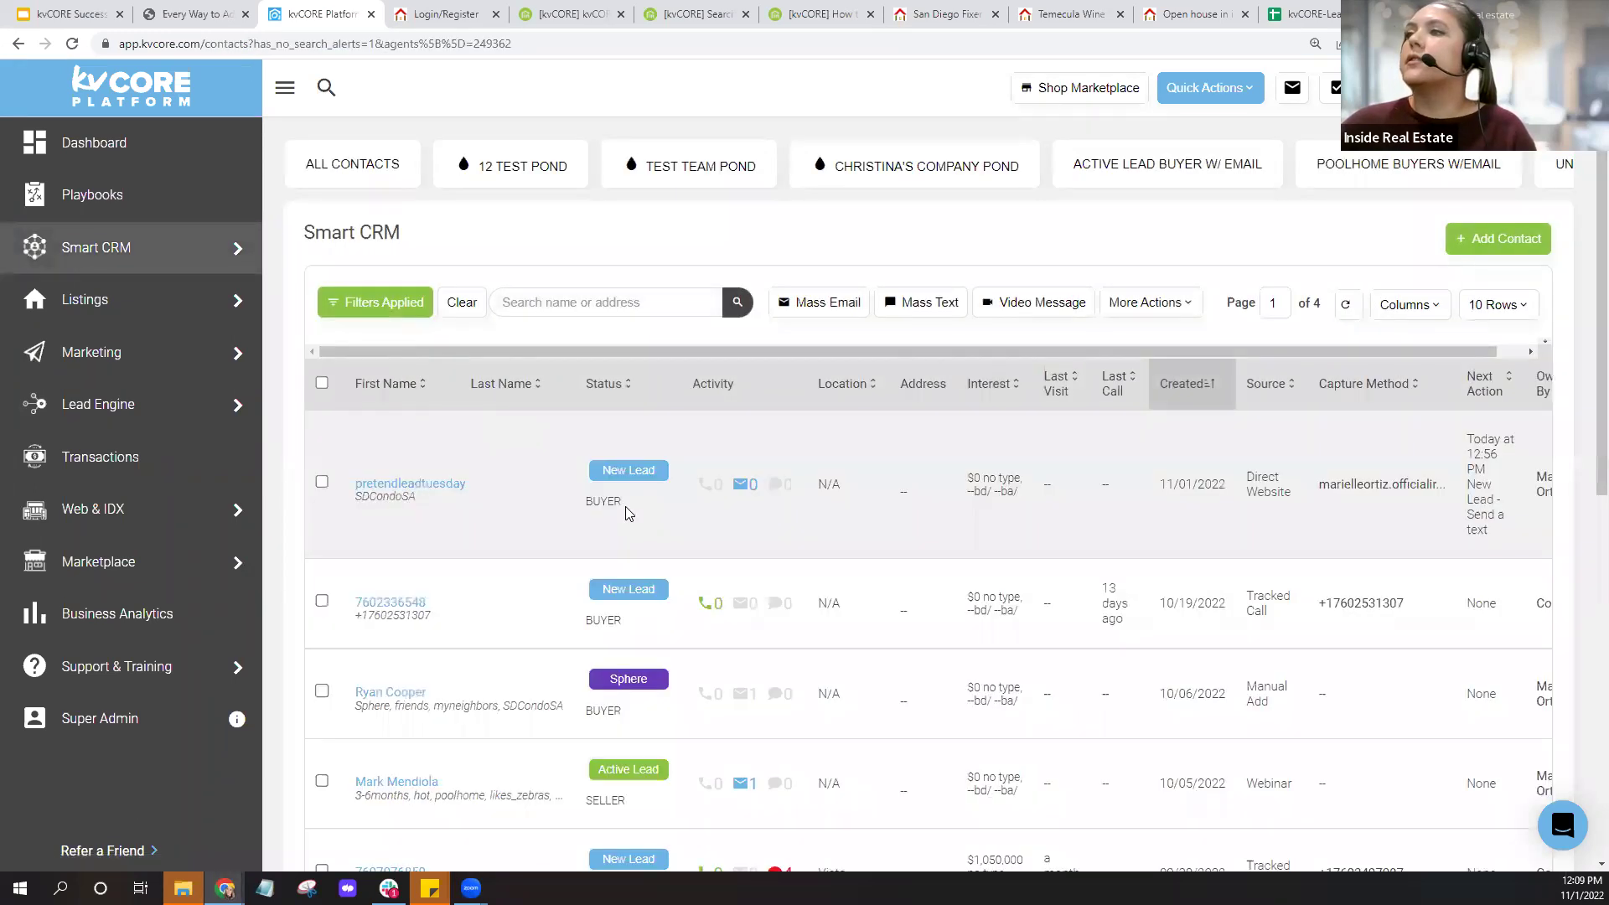
Open a contact tagged SDCondoSA and start adding a property alert.
{"action": "scroll", "coordinate": [654, 511], "scroll_direction": "down", "scroll_amount": 4}
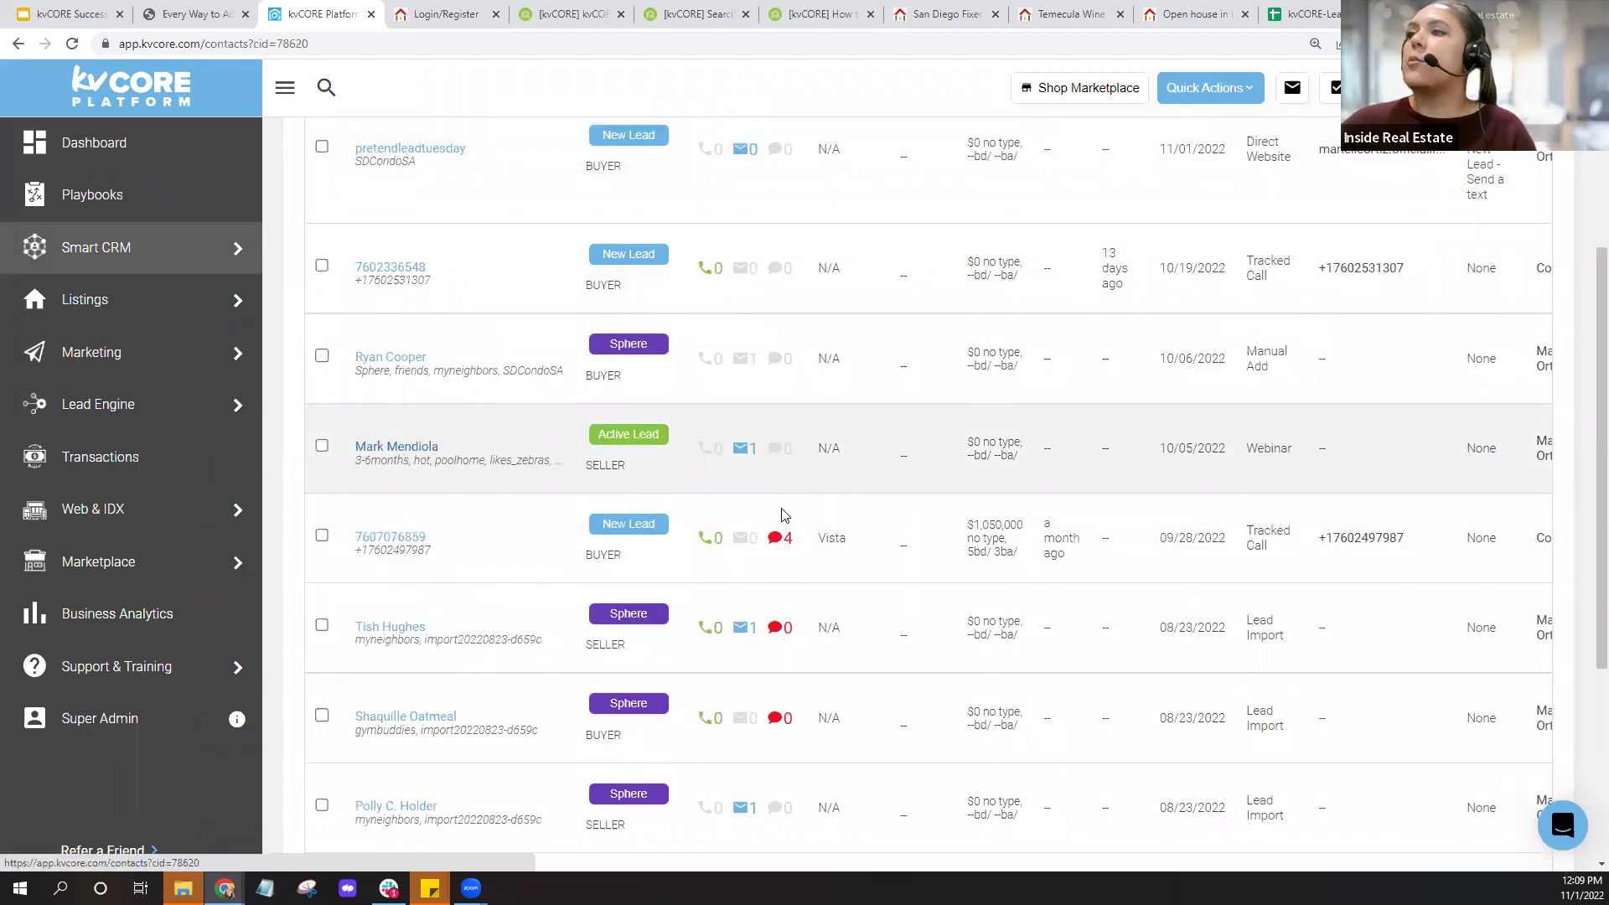
{"action": "left_click", "coordinate": [777, 506]}
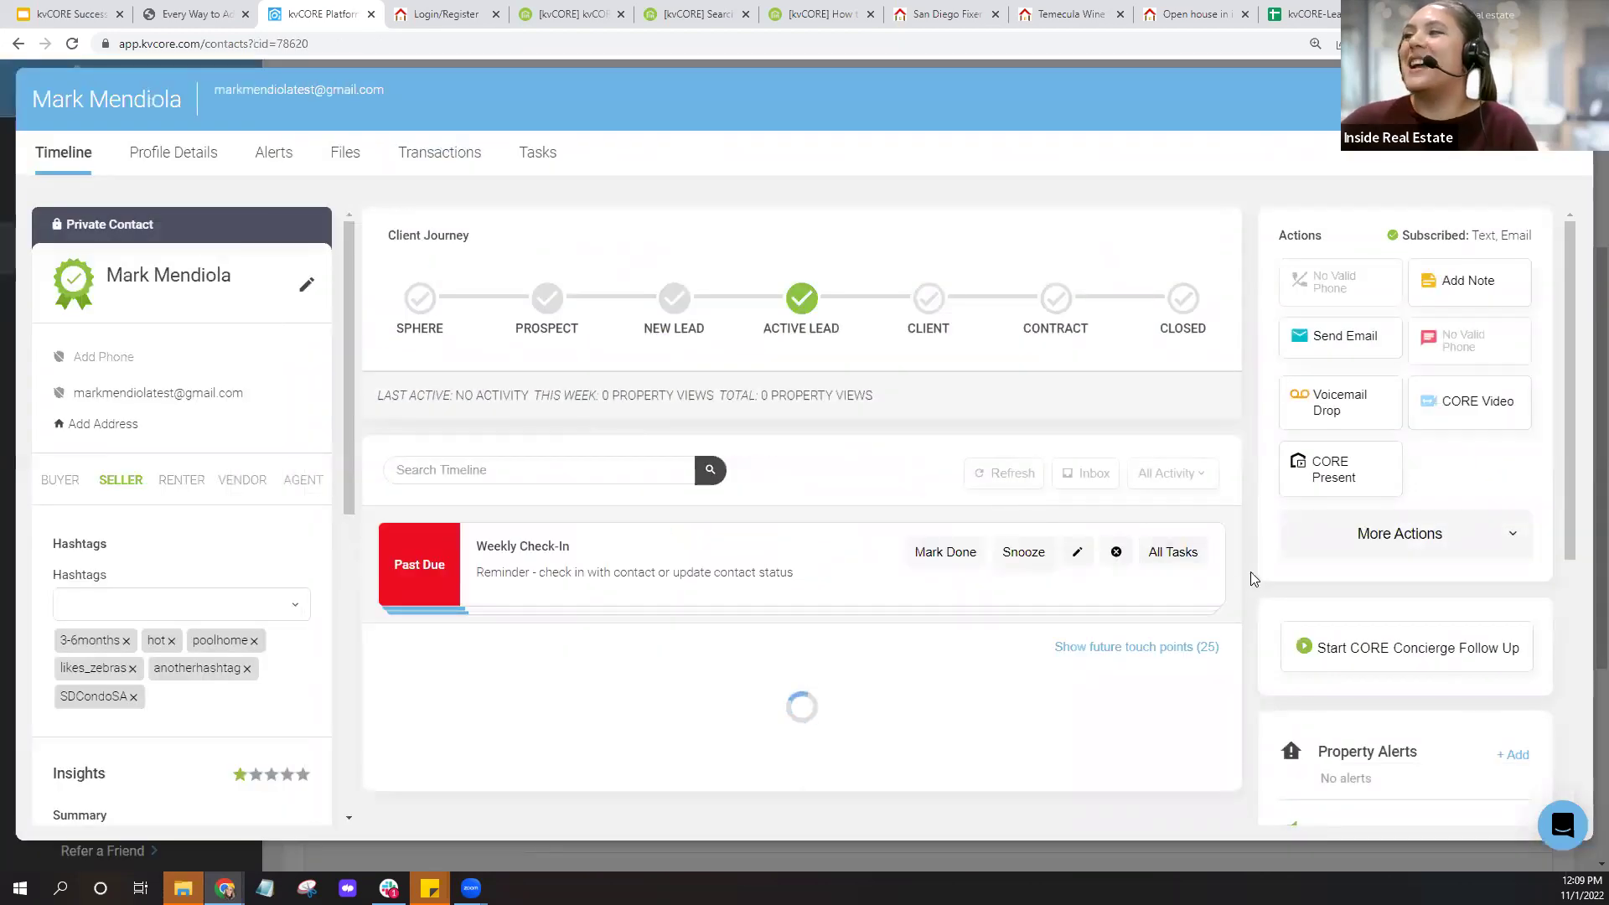
{"action": "scroll", "coordinate": [1250, 575], "scroll_direction": "down", "scroll_amount": 3}
{"action": "scroll", "coordinate": [1430, 530], "scroll_direction": "down", "scroll_amount": 1}
{"action": "scroll", "coordinate": [1432, 526], "scroll_direction": "down", "scroll_amount": 2}
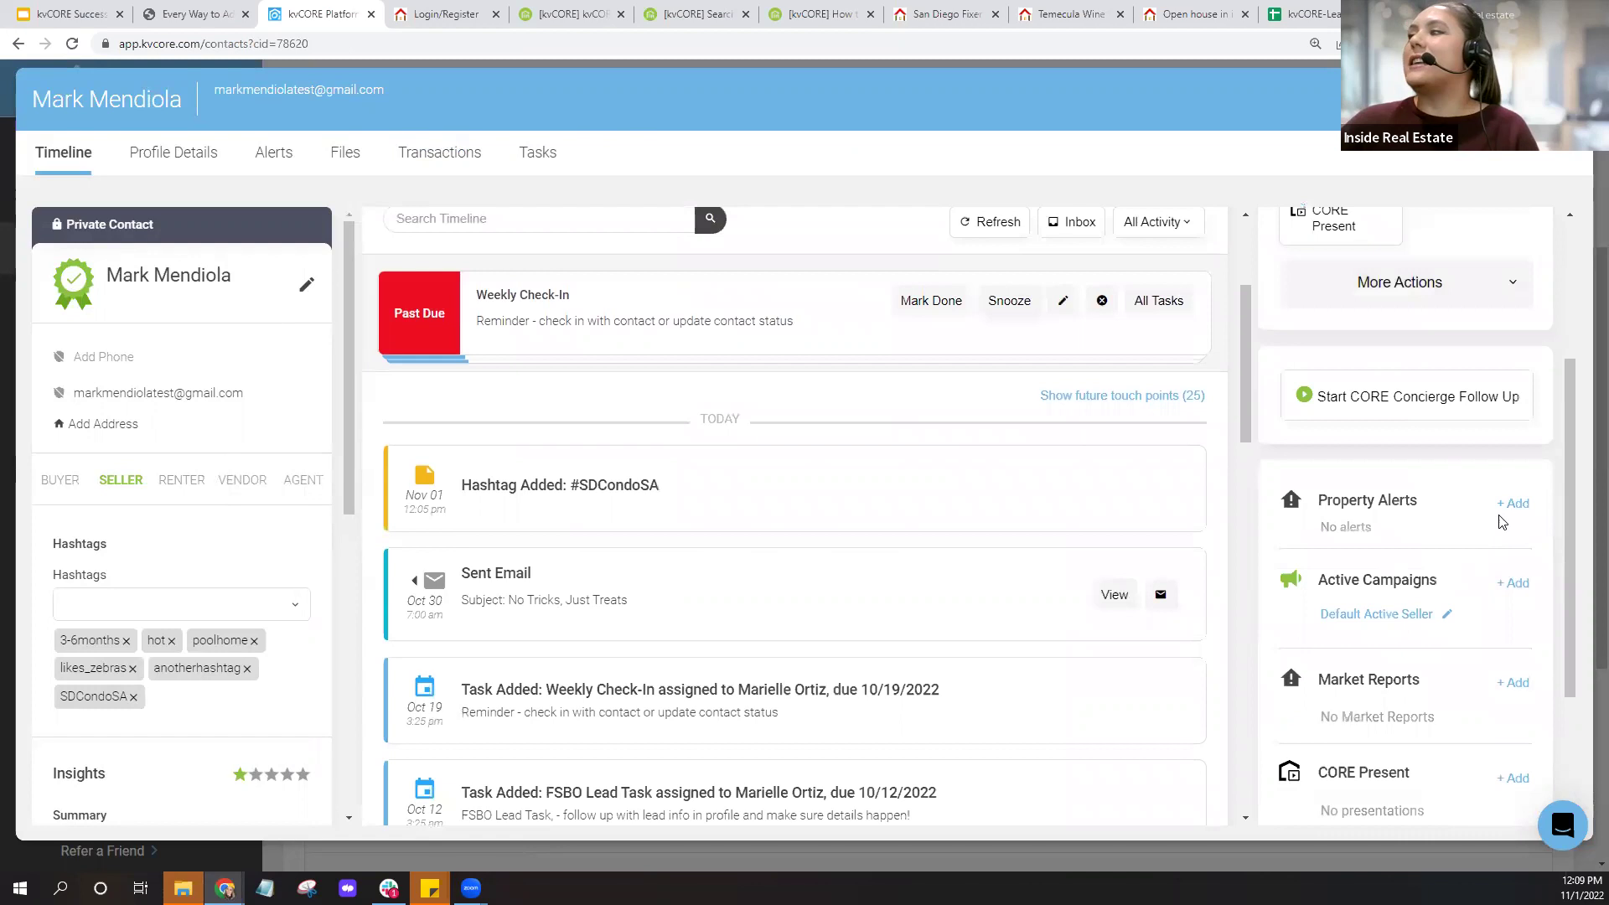
{"action": "left_click", "coordinate": [1513, 506]}
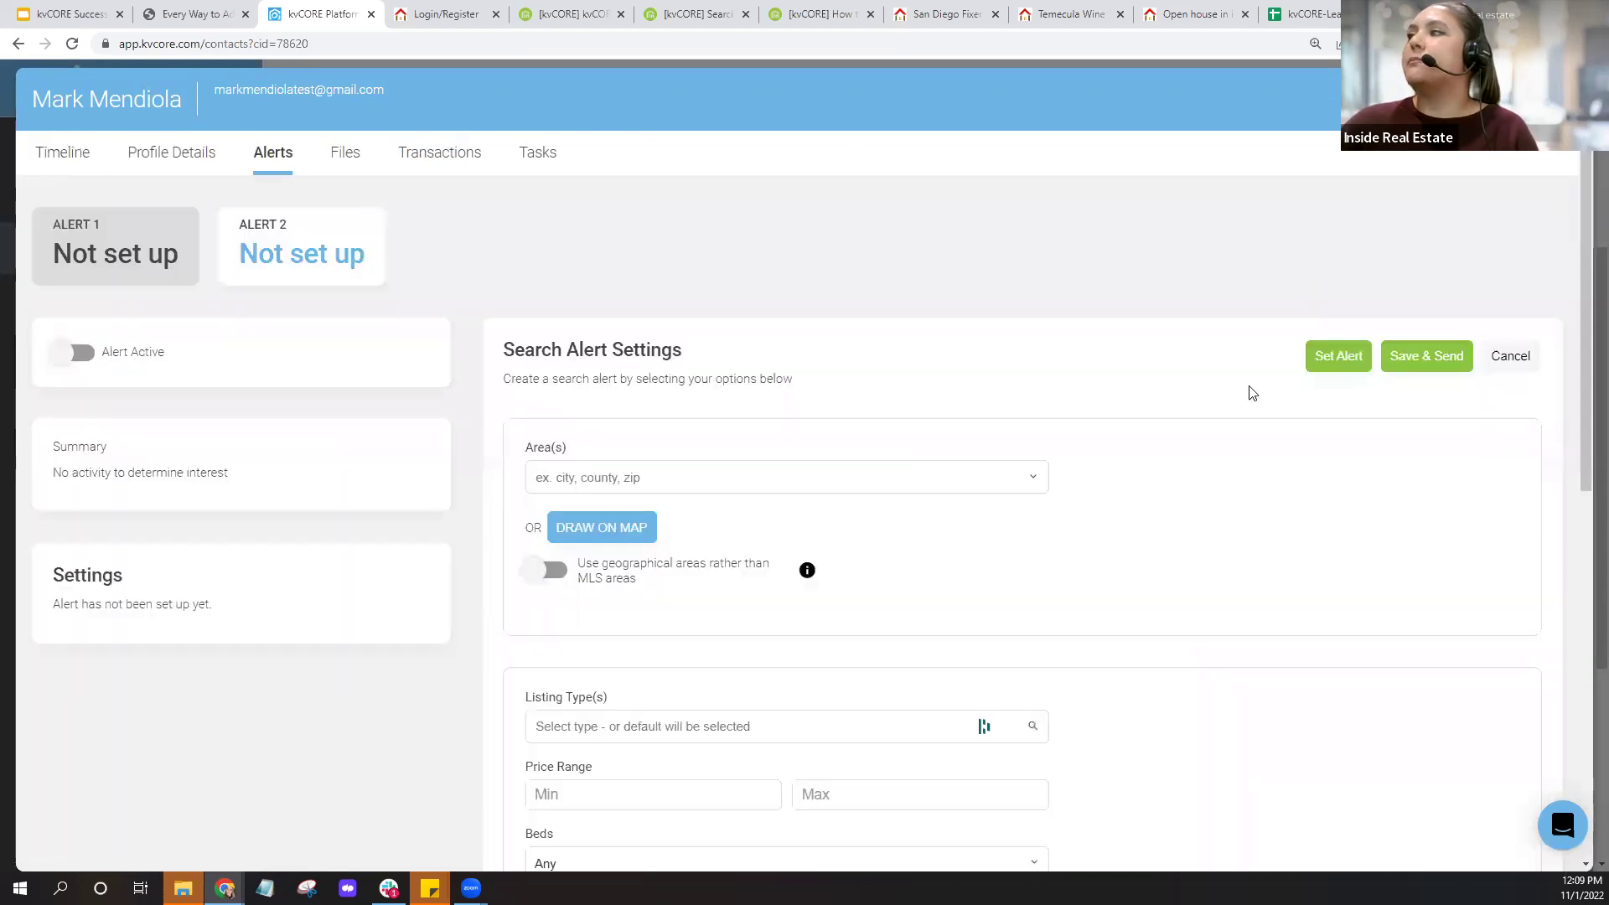
Set the alert area to the city of San Diego, then Save & Send it.
{"action": "left_click", "coordinate": [637, 476]}
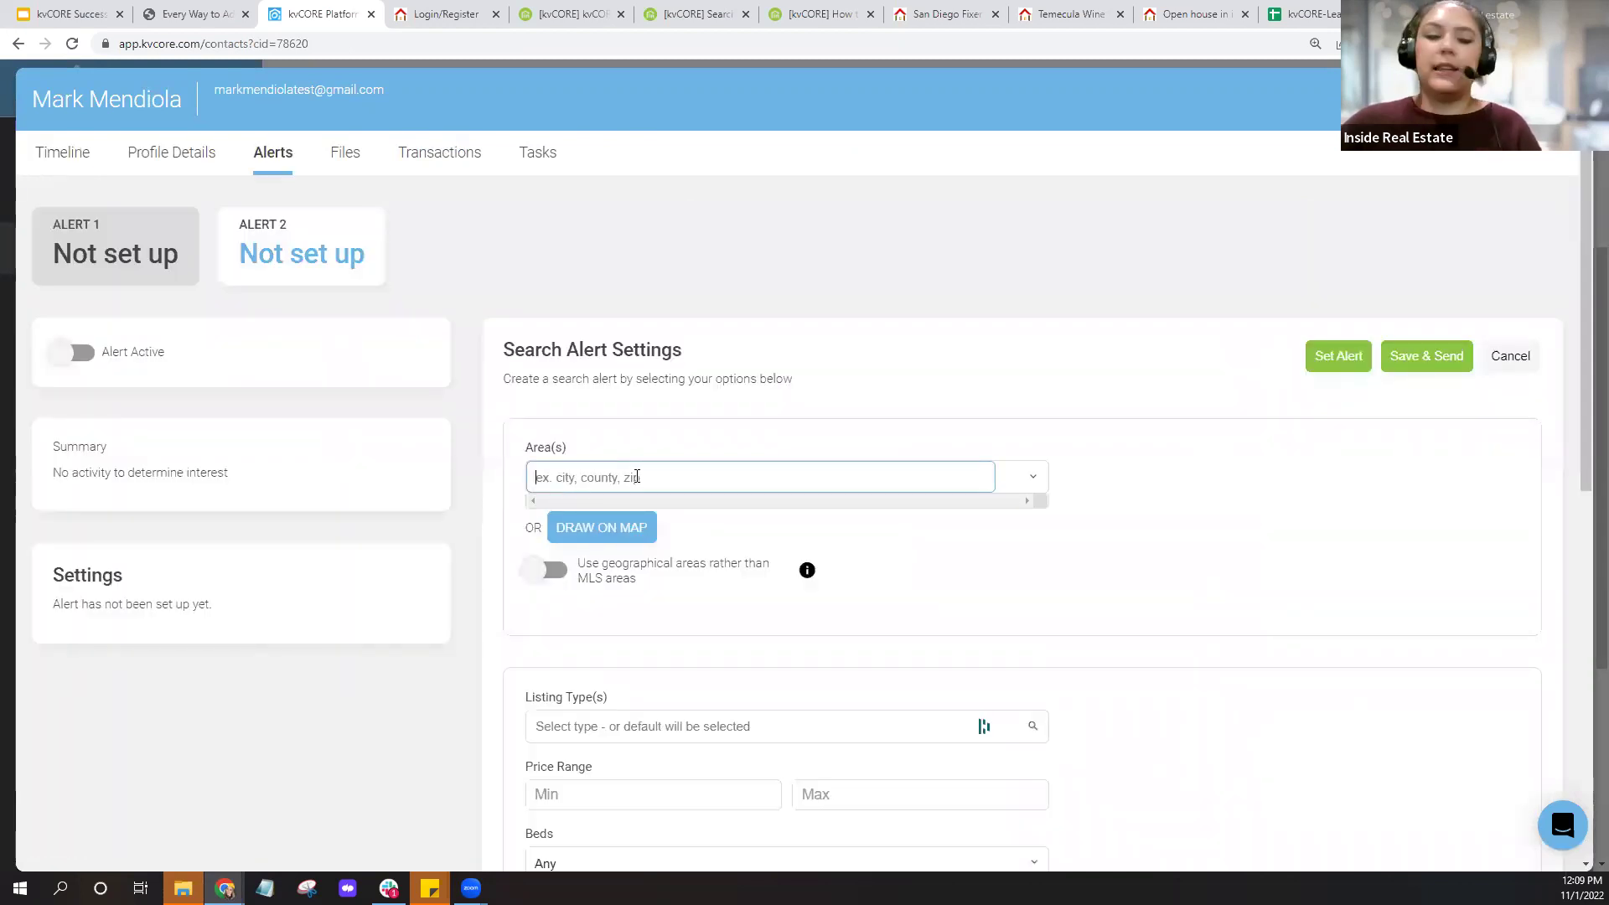
{"action": "type", "text": "san diego"}
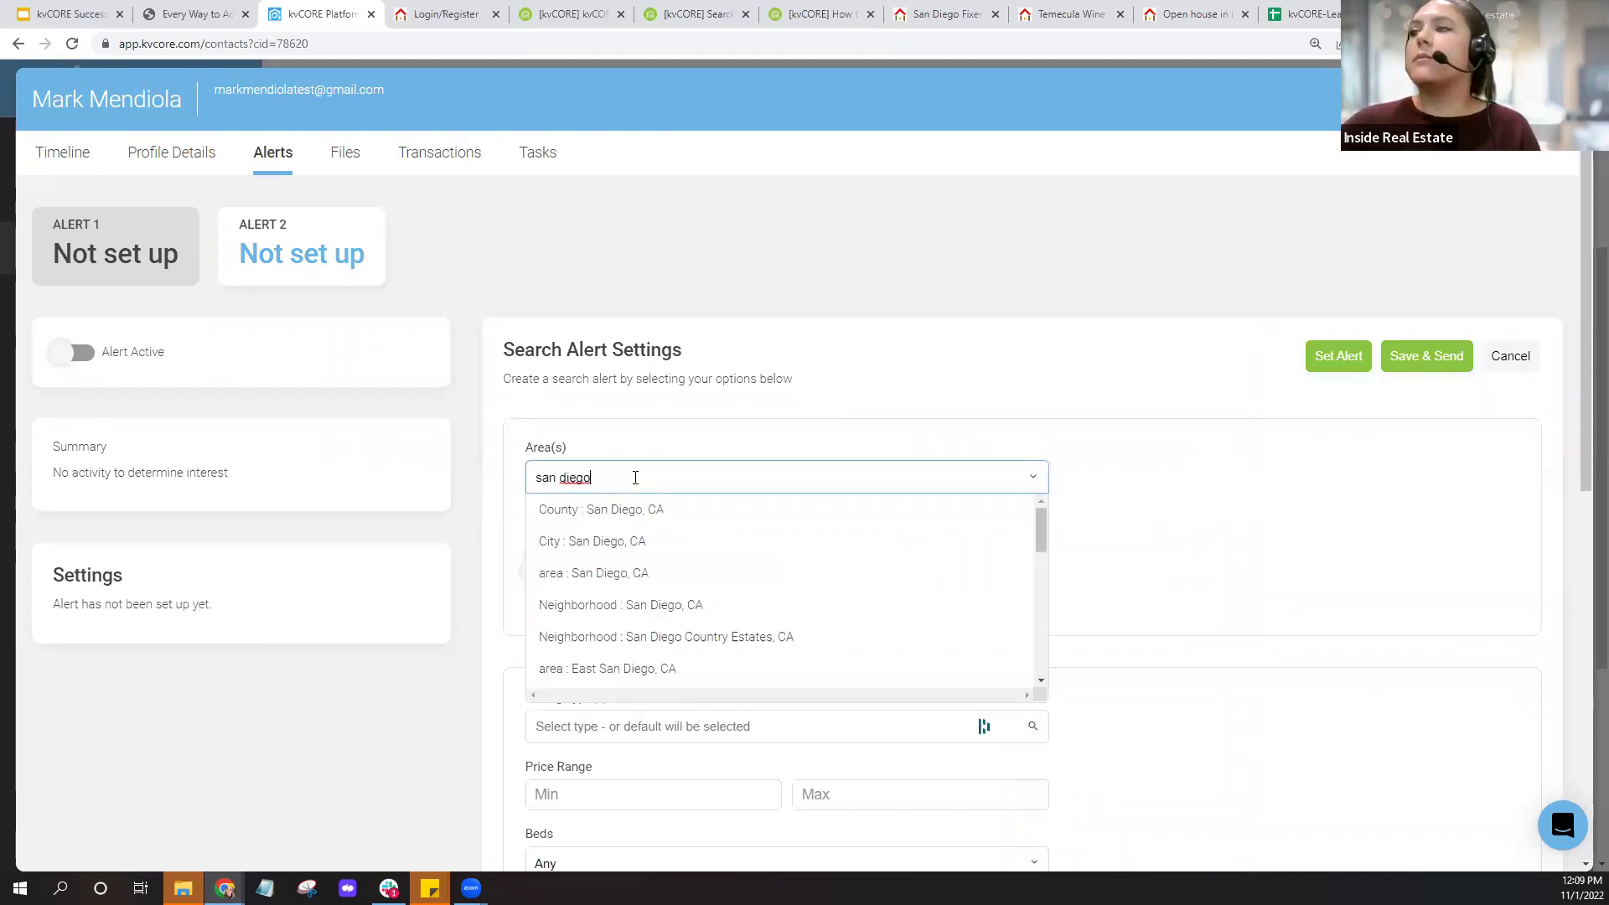
{"action": "left_click", "coordinate": [637, 540]}
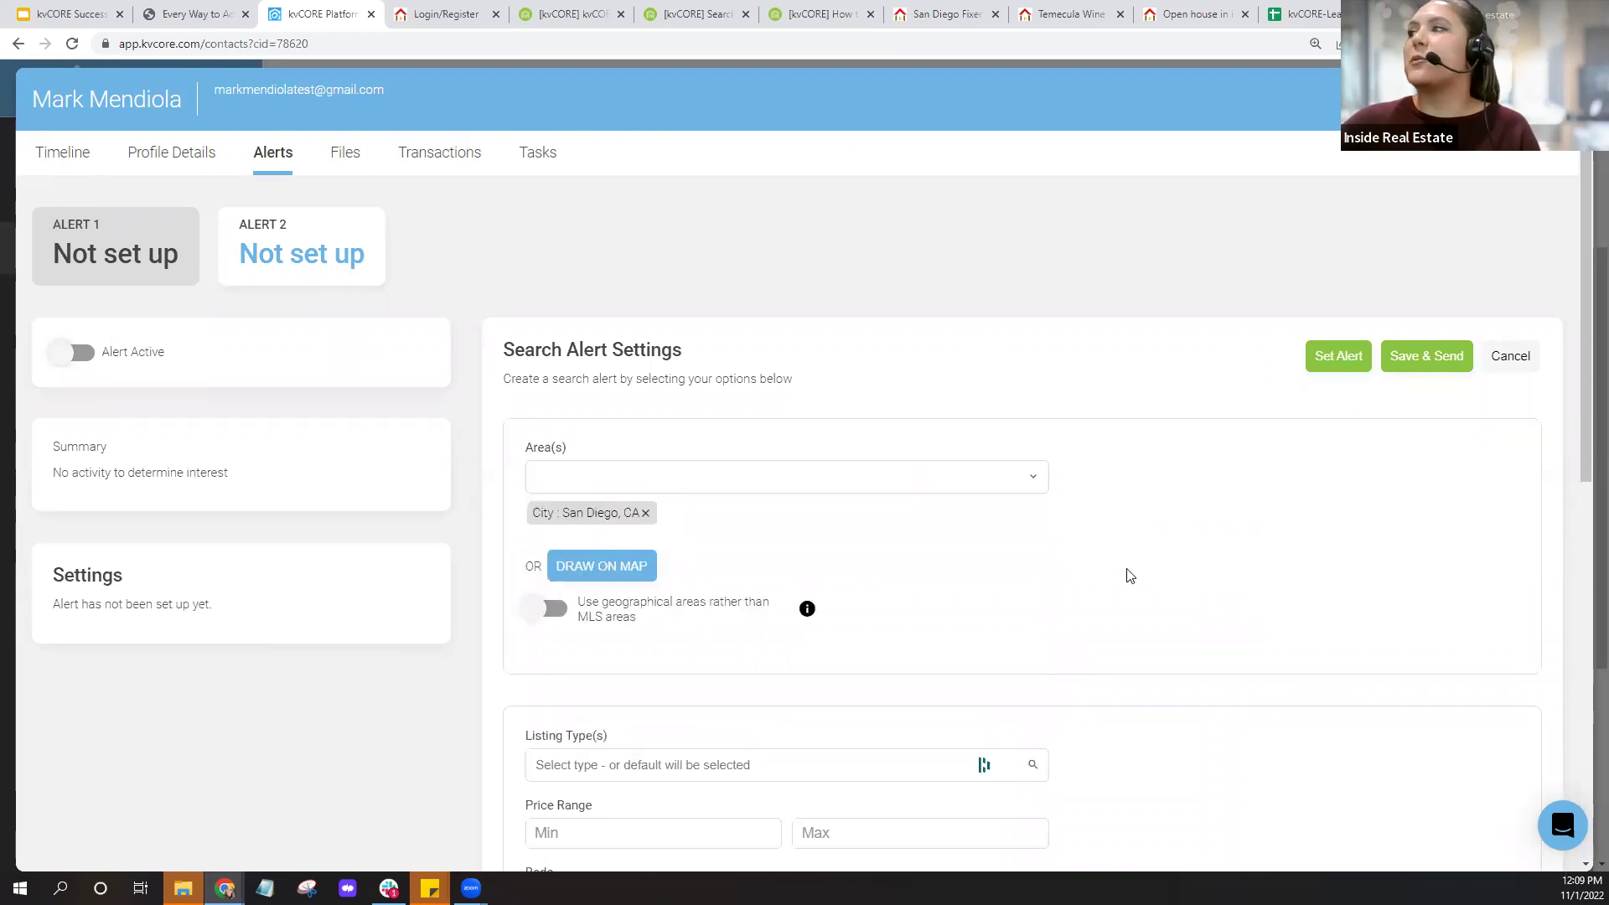
{"action": "scroll", "coordinate": [1140, 574], "scroll_direction": "down", "scroll_amount": 1}
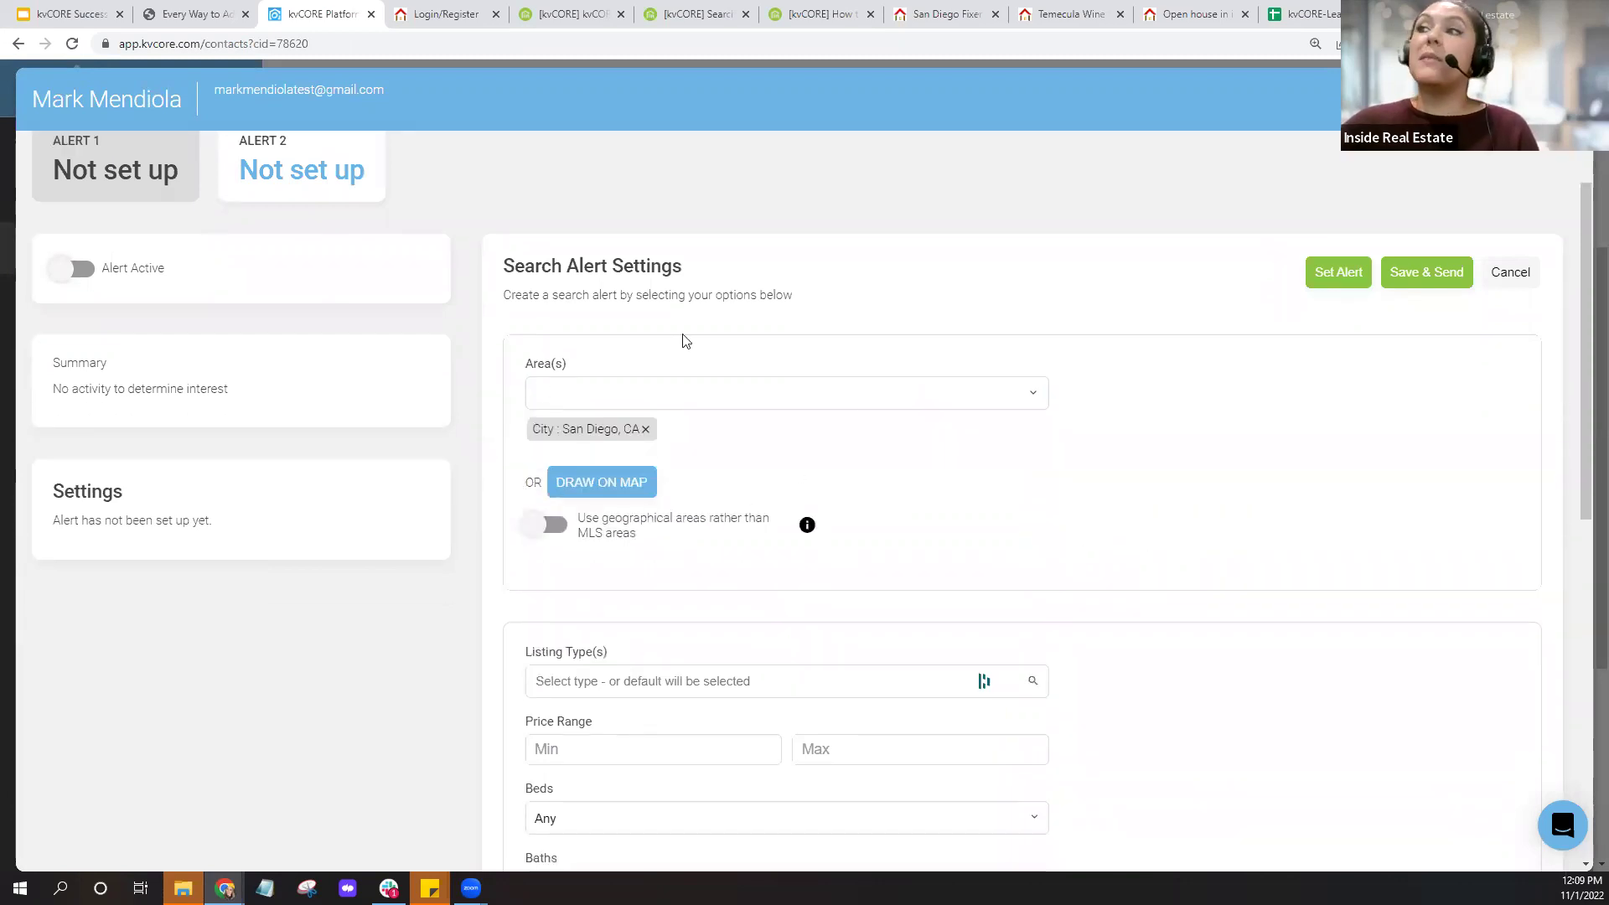
{"action": "scroll", "coordinate": [862, 553], "scroll_direction": "down", "scroll_amount": 3}
{"action": "scroll", "coordinate": [758, 679], "scroll_direction": "down", "scroll_amount": 3}
{"action": "scroll", "coordinate": [696, 517], "scroll_direction": "up", "scroll_amount": 3}
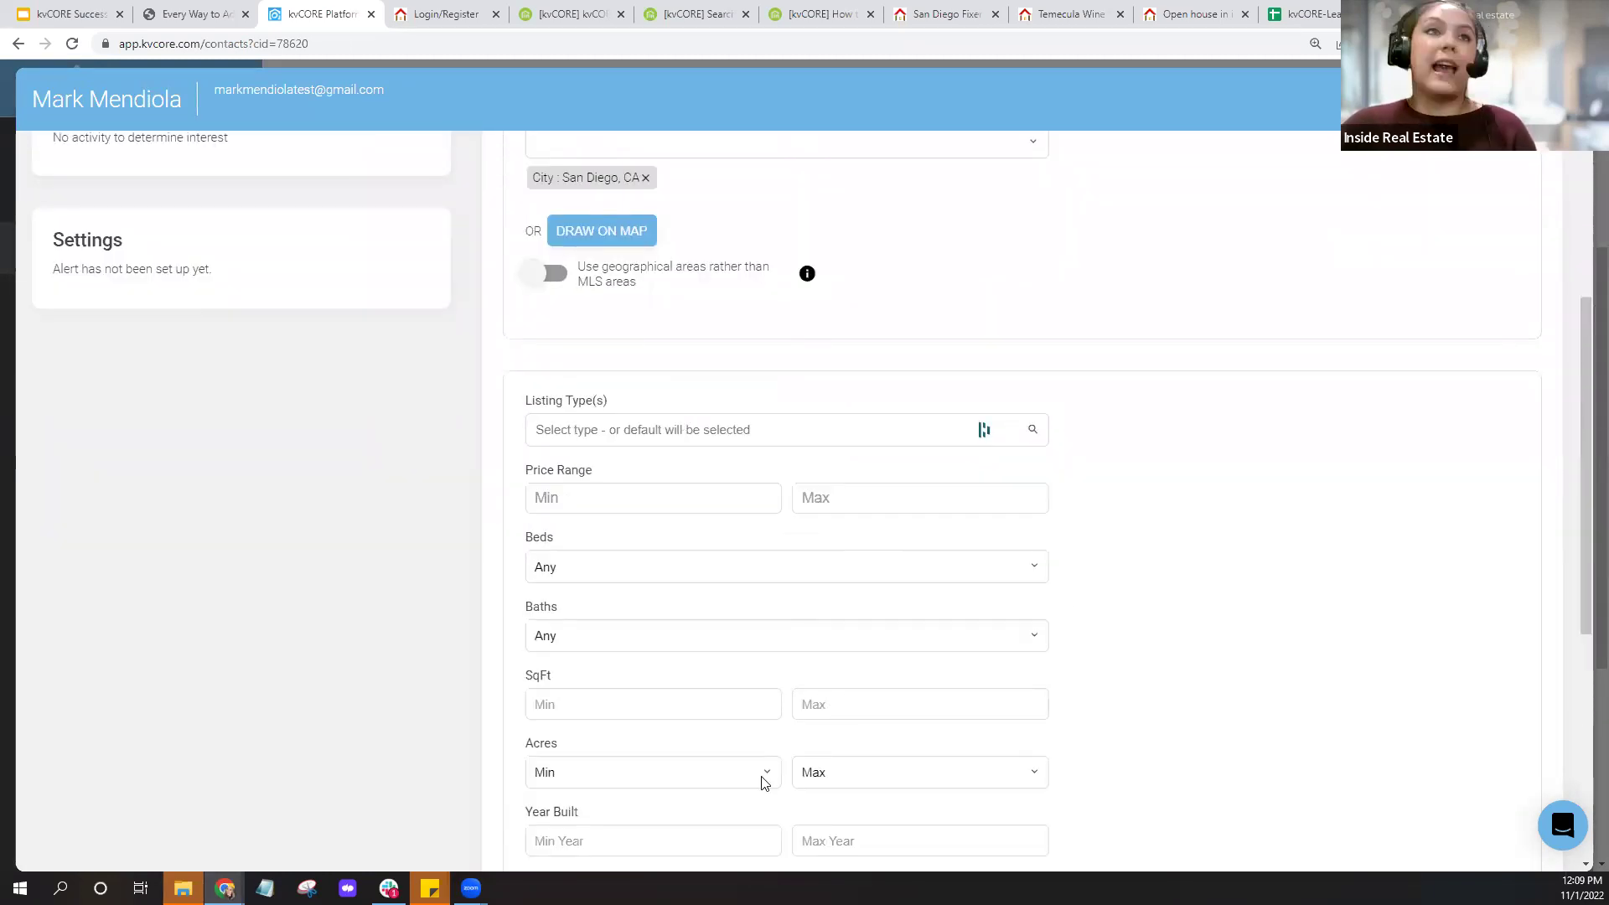
{"action": "scroll", "coordinate": [1149, 566], "scroll_direction": "up", "scroll_amount": 4}
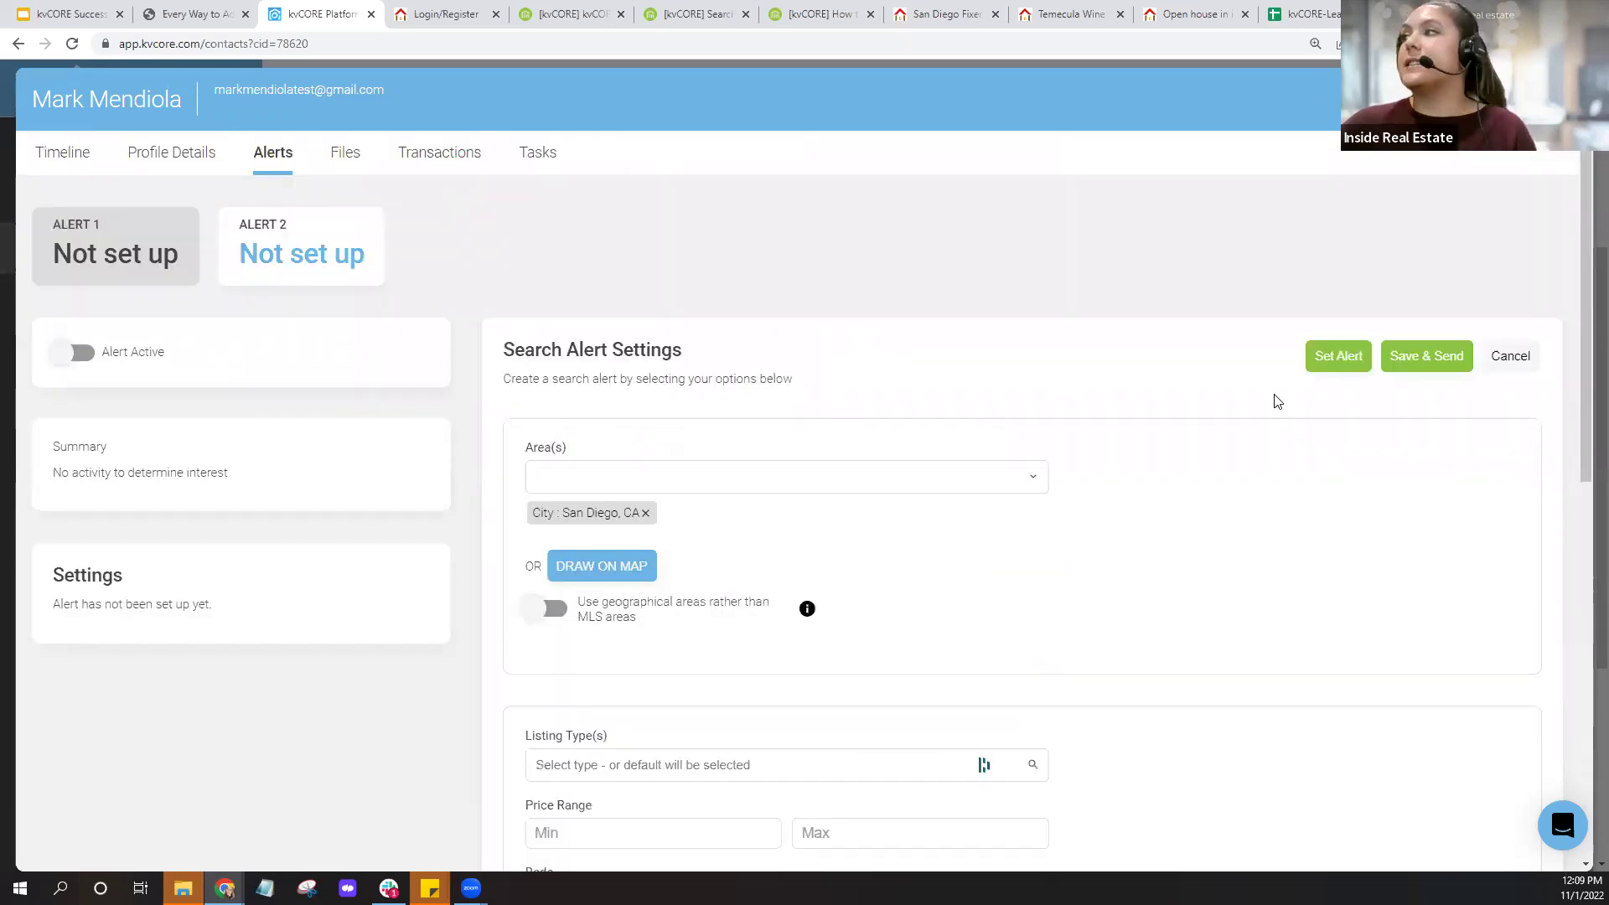
{"action": "left_click", "coordinate": [1439, 364]}
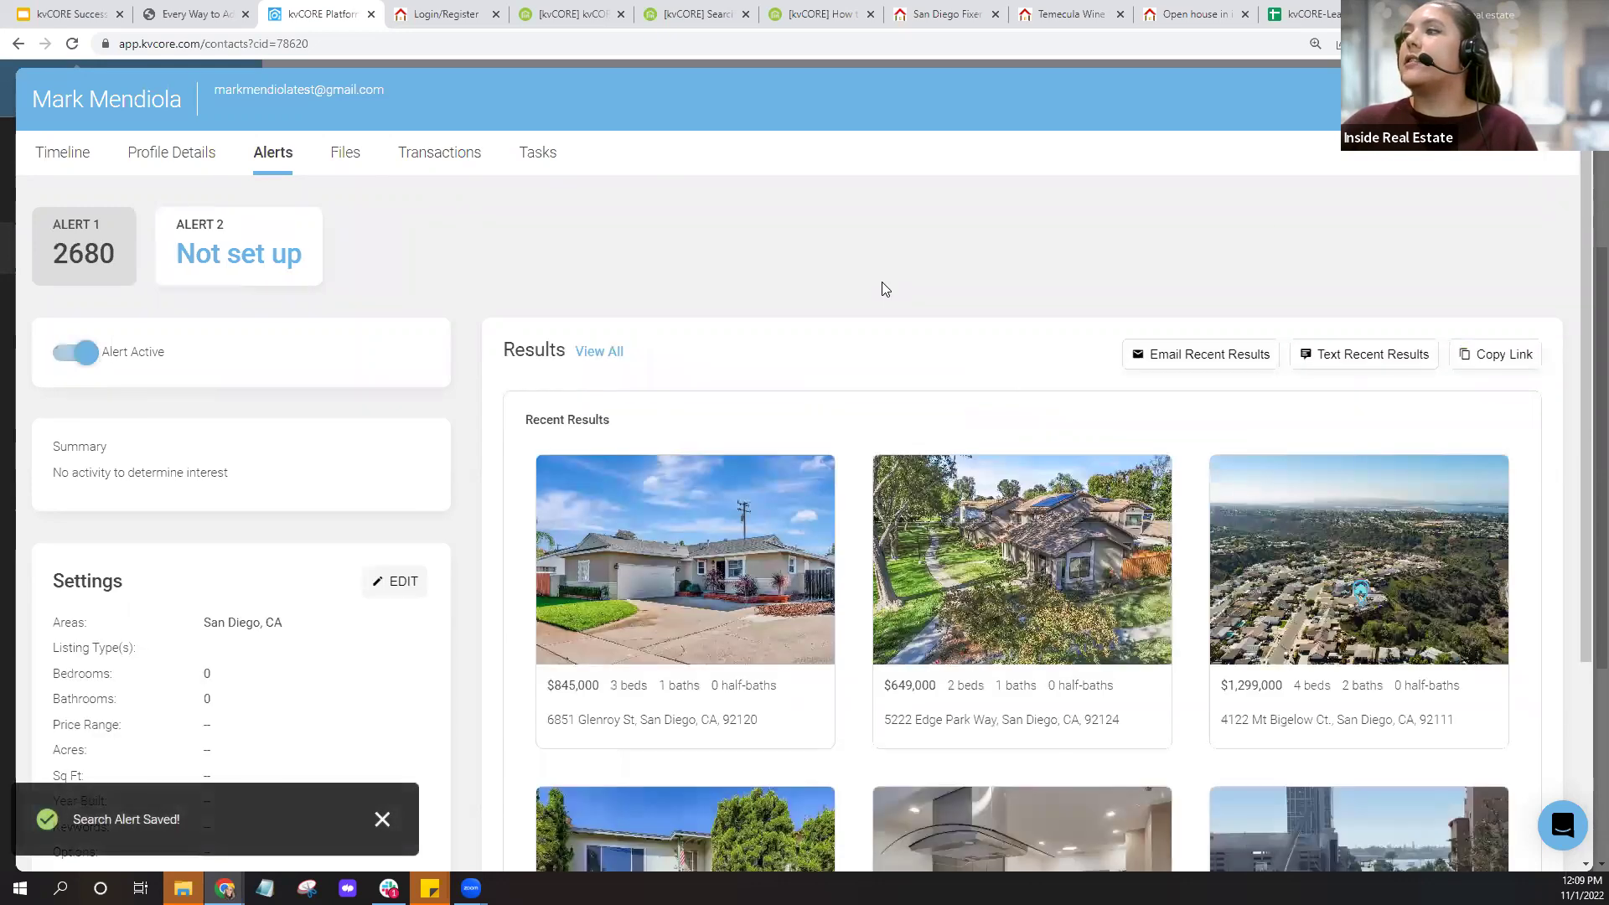
Close the contact and check the KVCORE ACTIVITY analytics, which show 34 leads without search alerts.
{"action": "left_click", "coordinate": [1557, 99]}
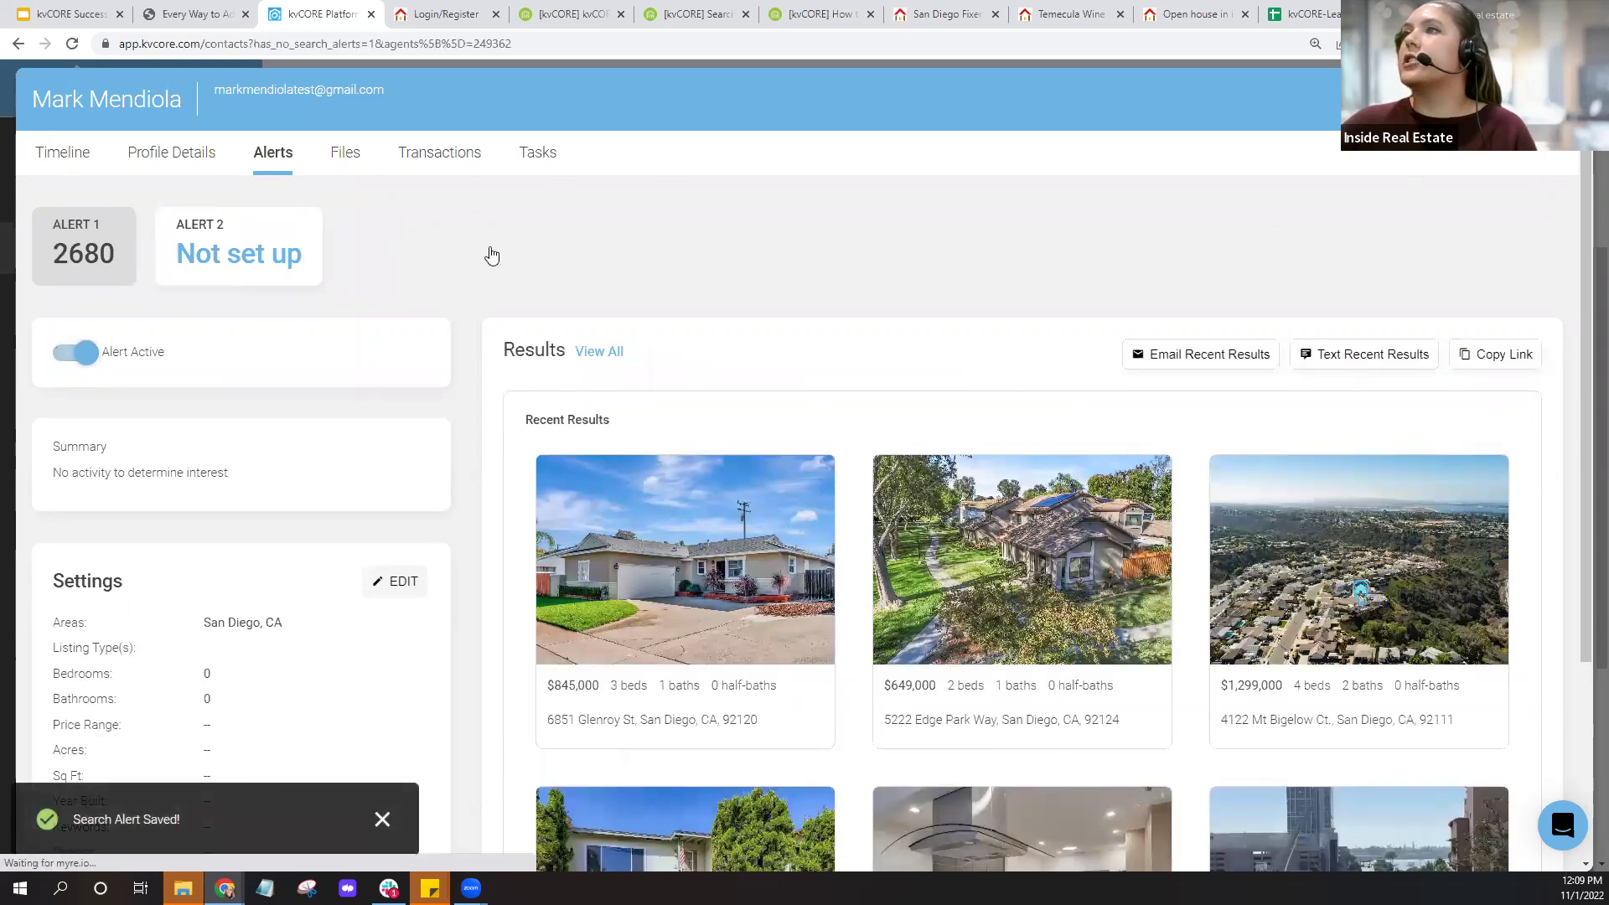
{"action": "left_click", "coordinate": [72, 44]}
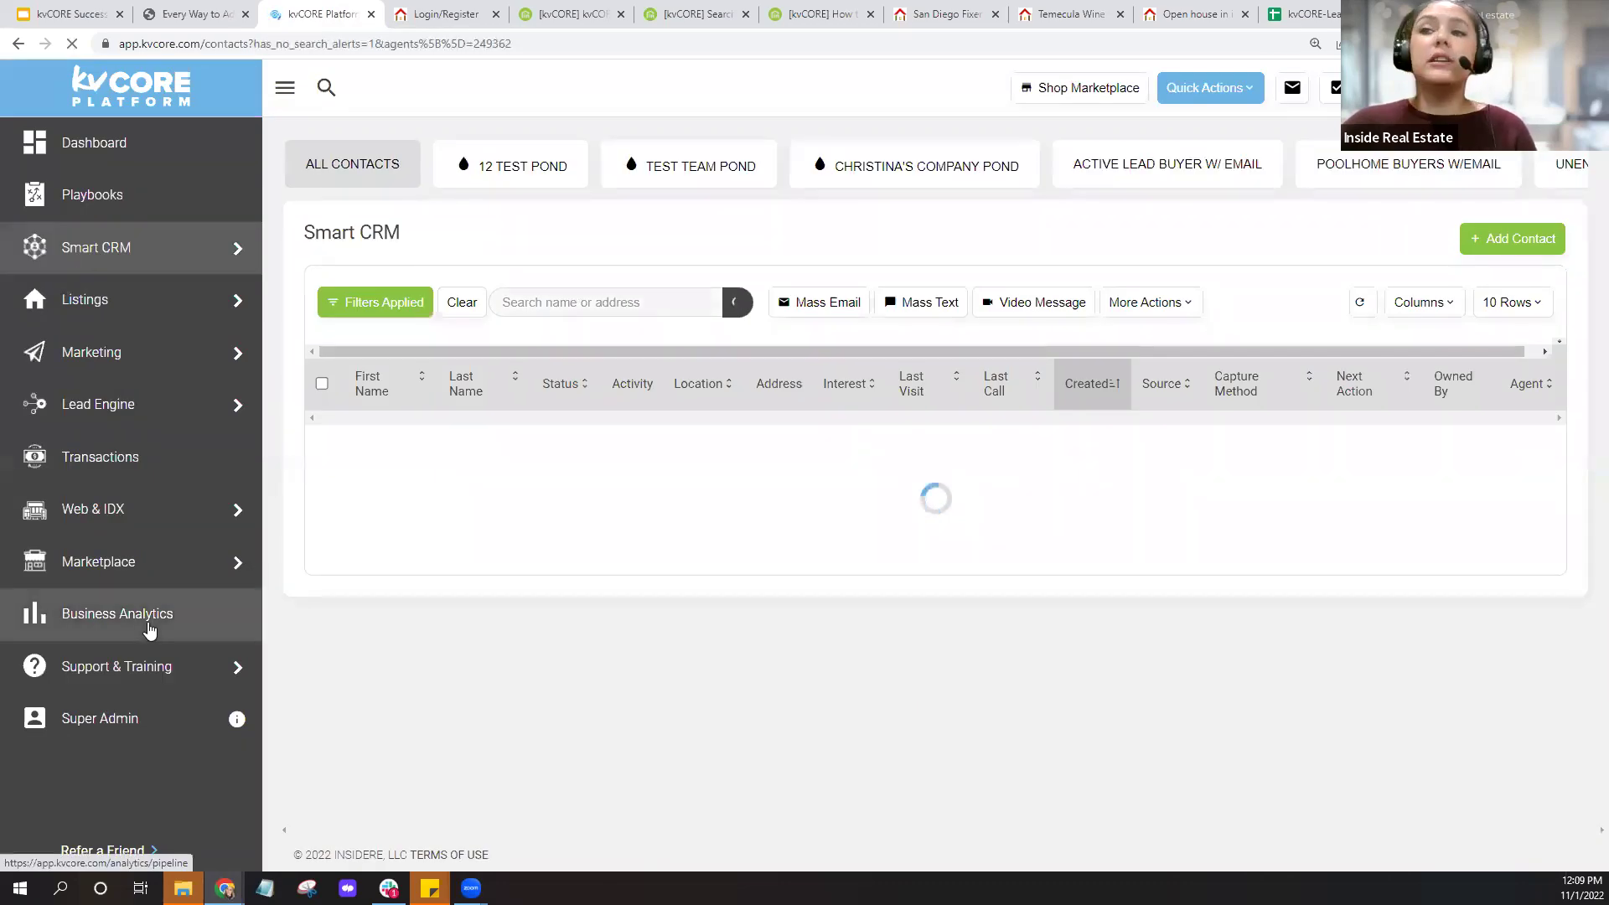
{"action": "left_click", "coordinate": [148, 625]}
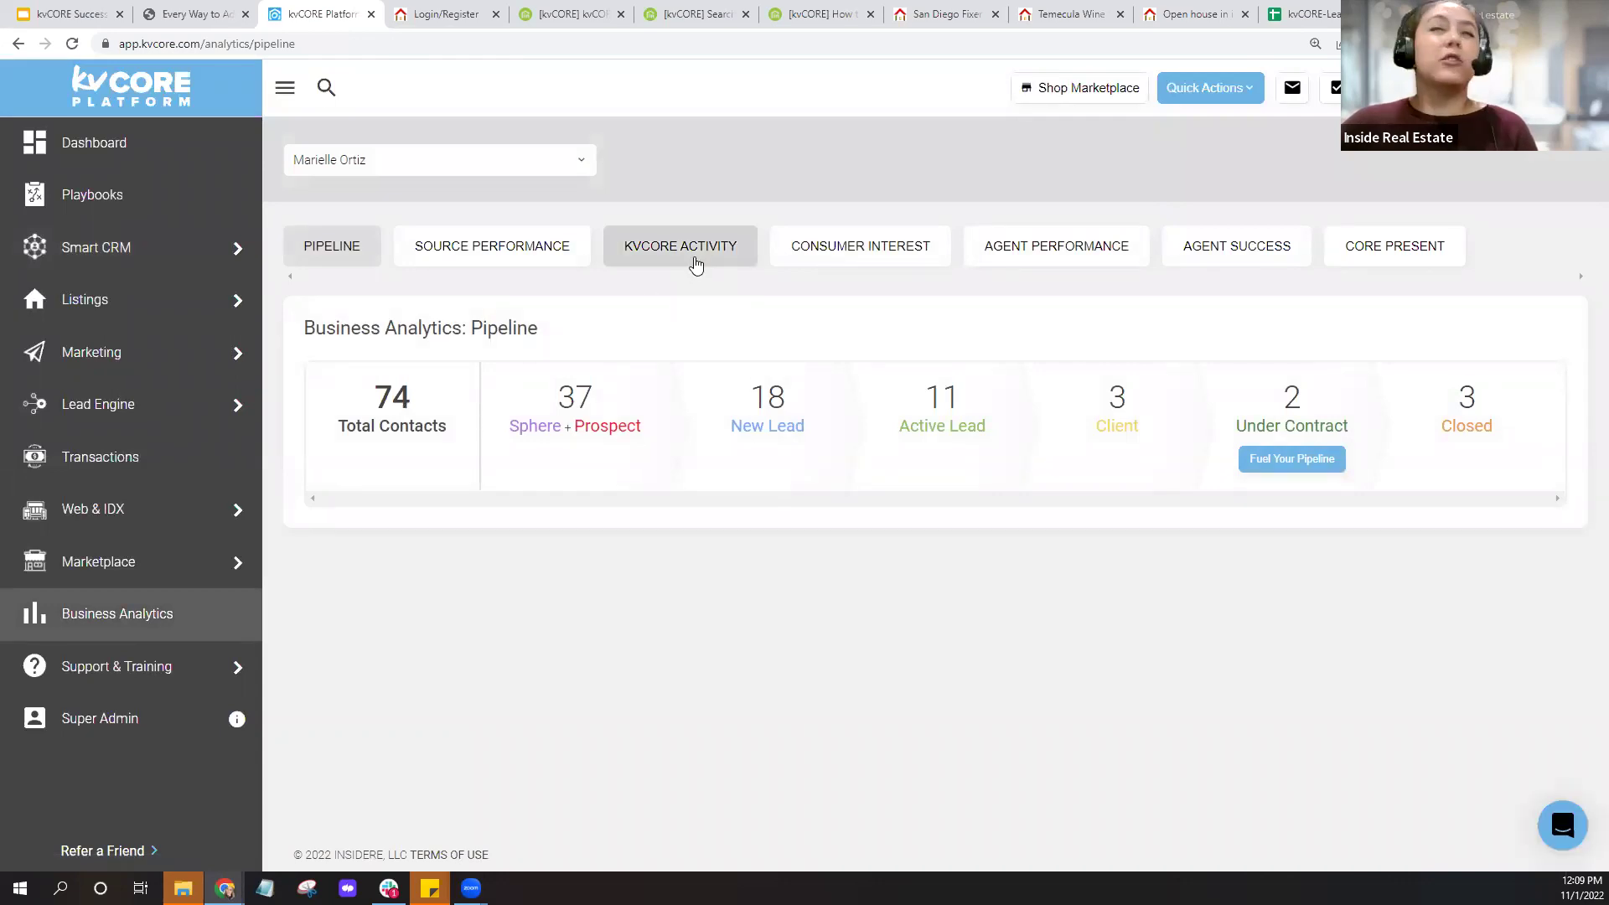
{"action": "left_click", "coordinate": [695, 261]}
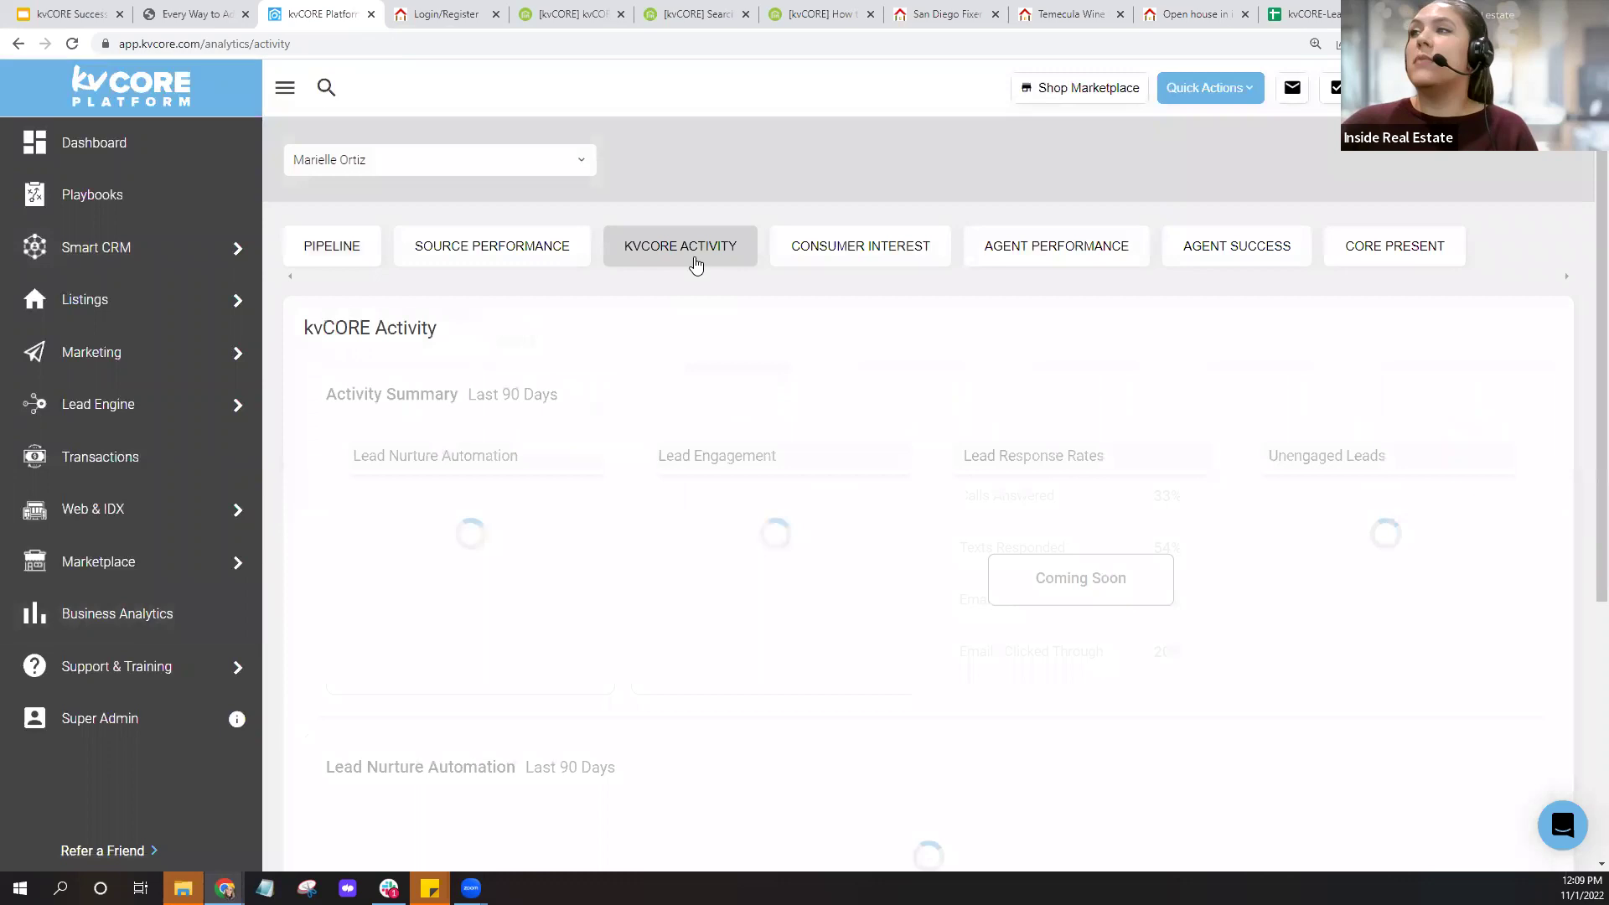
{"action": "left_click_drag", "start_coordinate": [1459, 524], "coordinate": [1492, 524]}
{"action": "left_click", "coordinate": [1465, 528]}
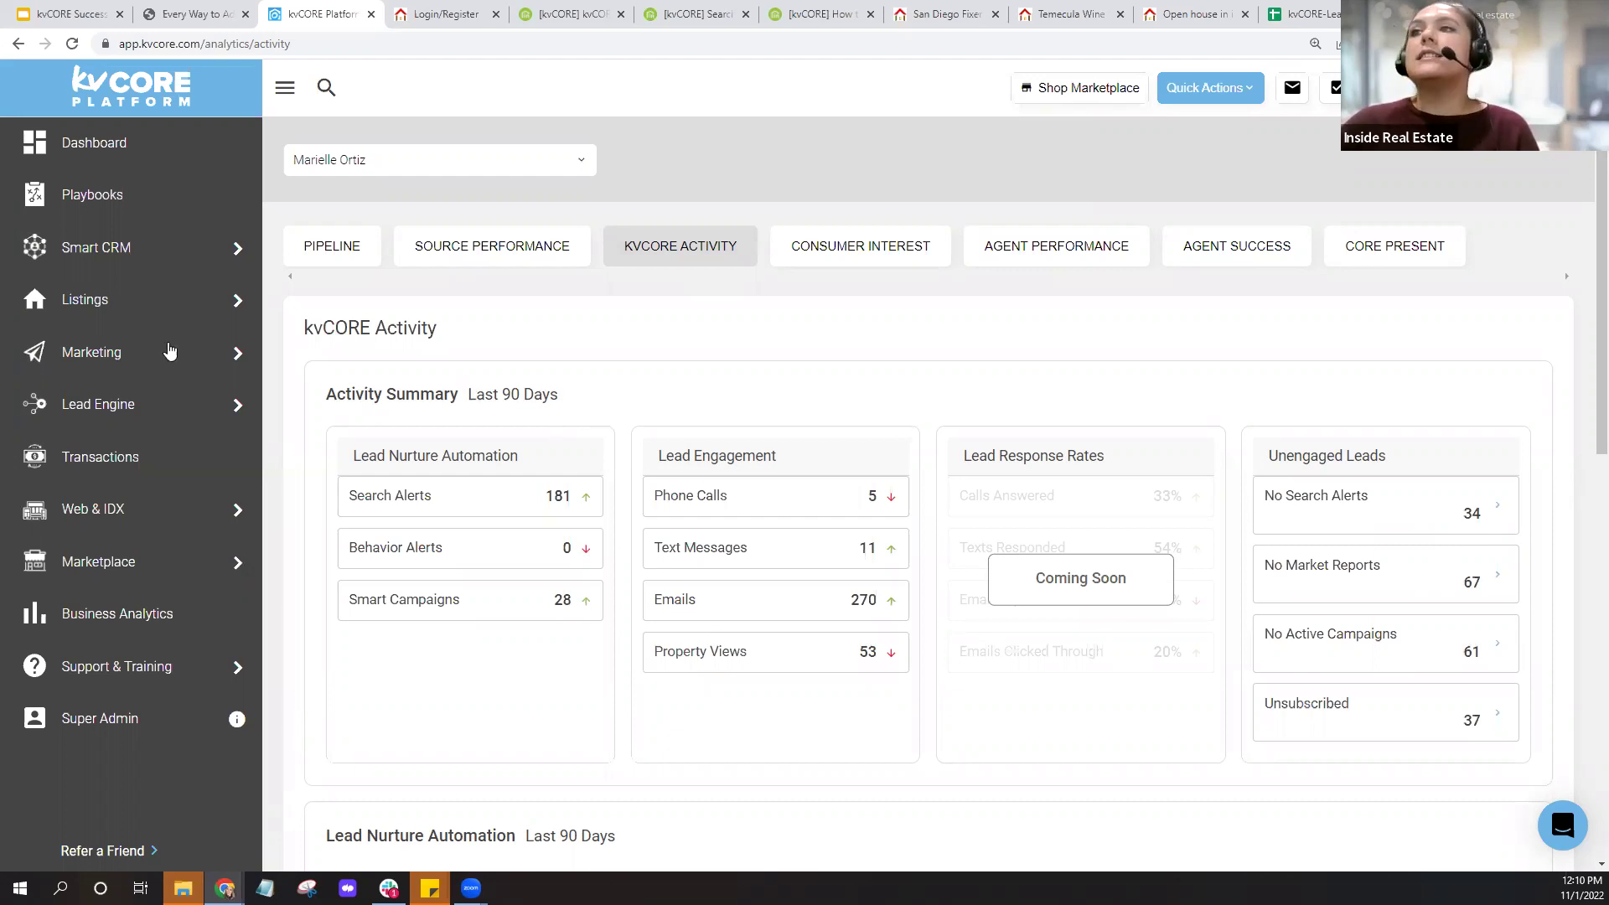
{"action": "mouse_move", "coordinate": [166, 360]}
{"action": "mouse_move", "coordinate": [132, 254]}
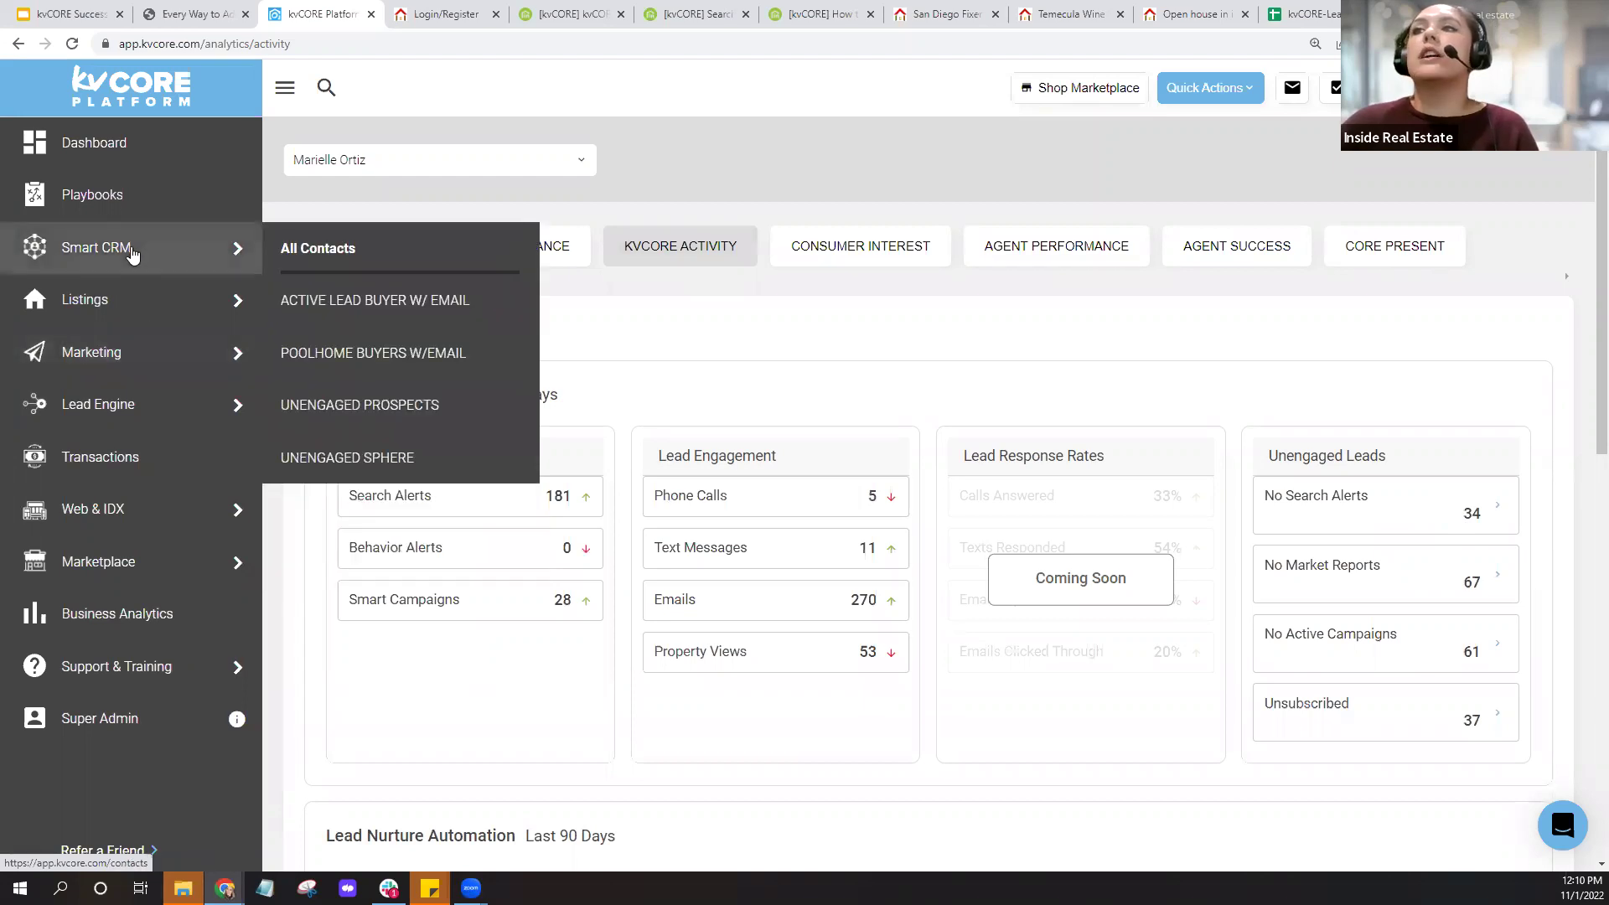
Go to Marketing and open the Search Alerts management page.
{"action": "left_click", "coordinate": [132, 359]}
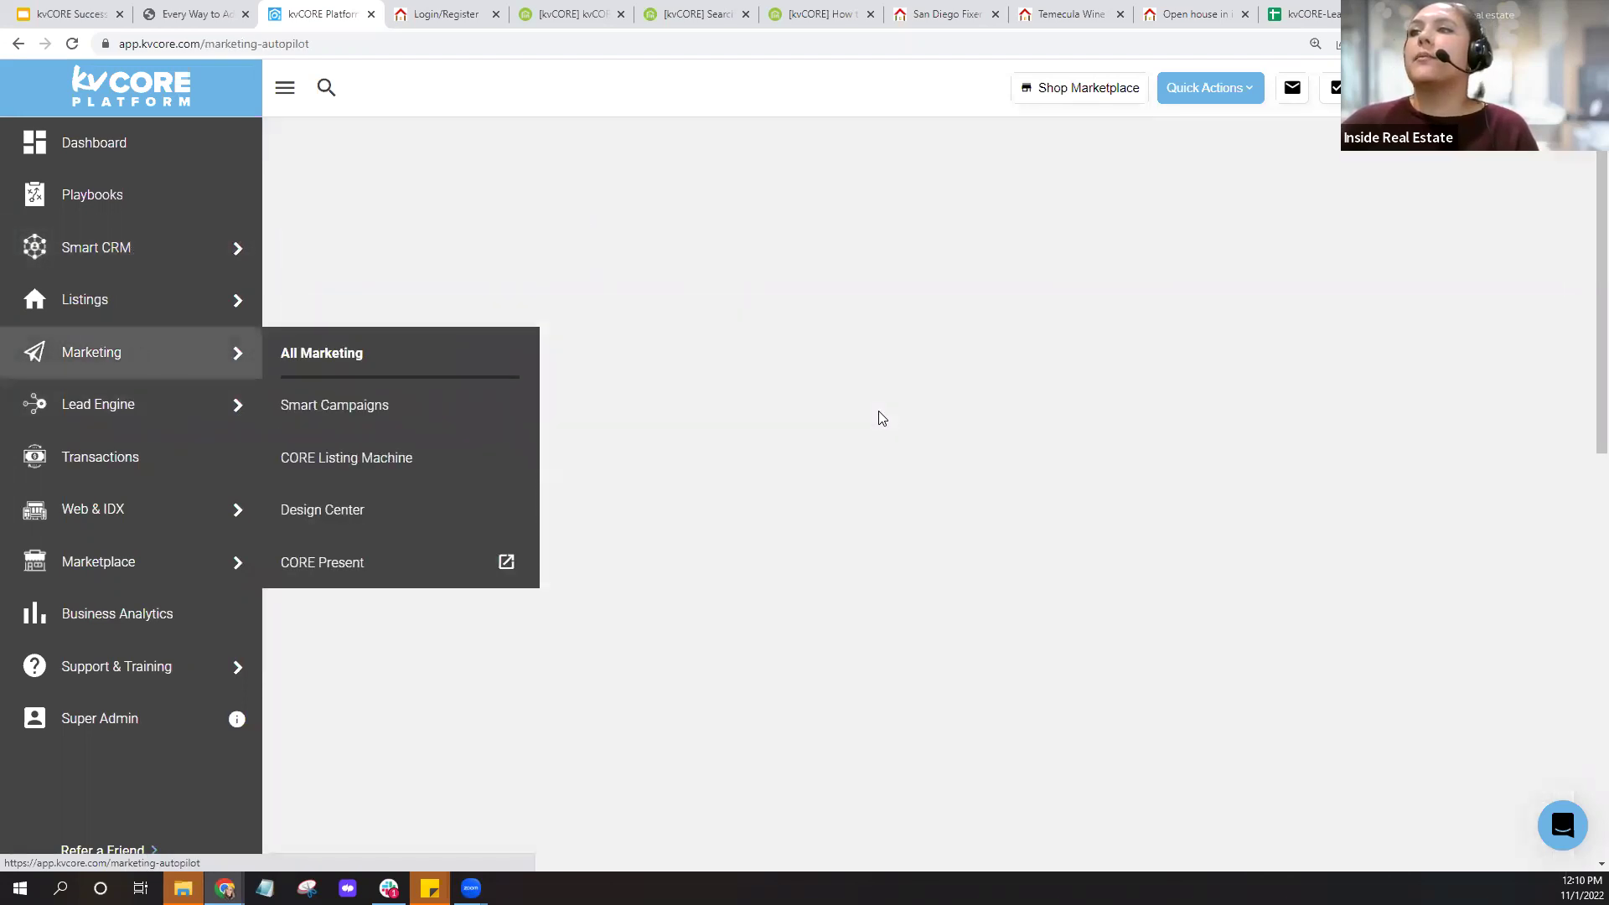
{"action": "scroll", "coordinate": [505, 503], "scroll_direction": "down", "scroll_amount": 7}
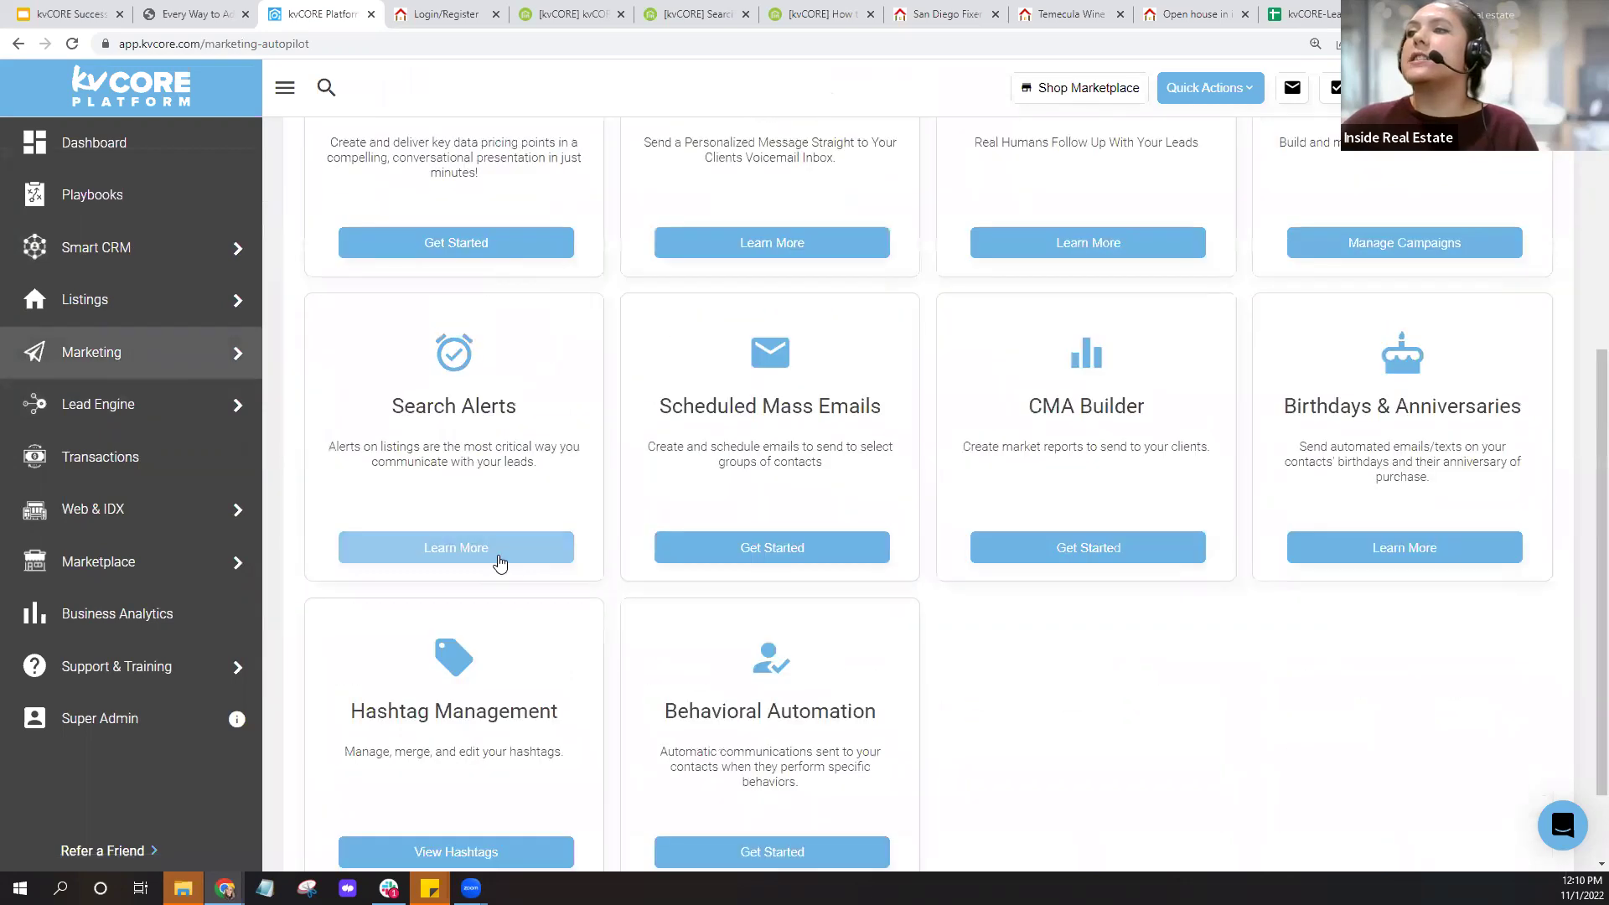
{"action": "left_click", "coordinate": [497, 559]}
{"action": "scroll", "coordinate": [736, 541], "scroll_direction": "down", "scroll_amount": 6}
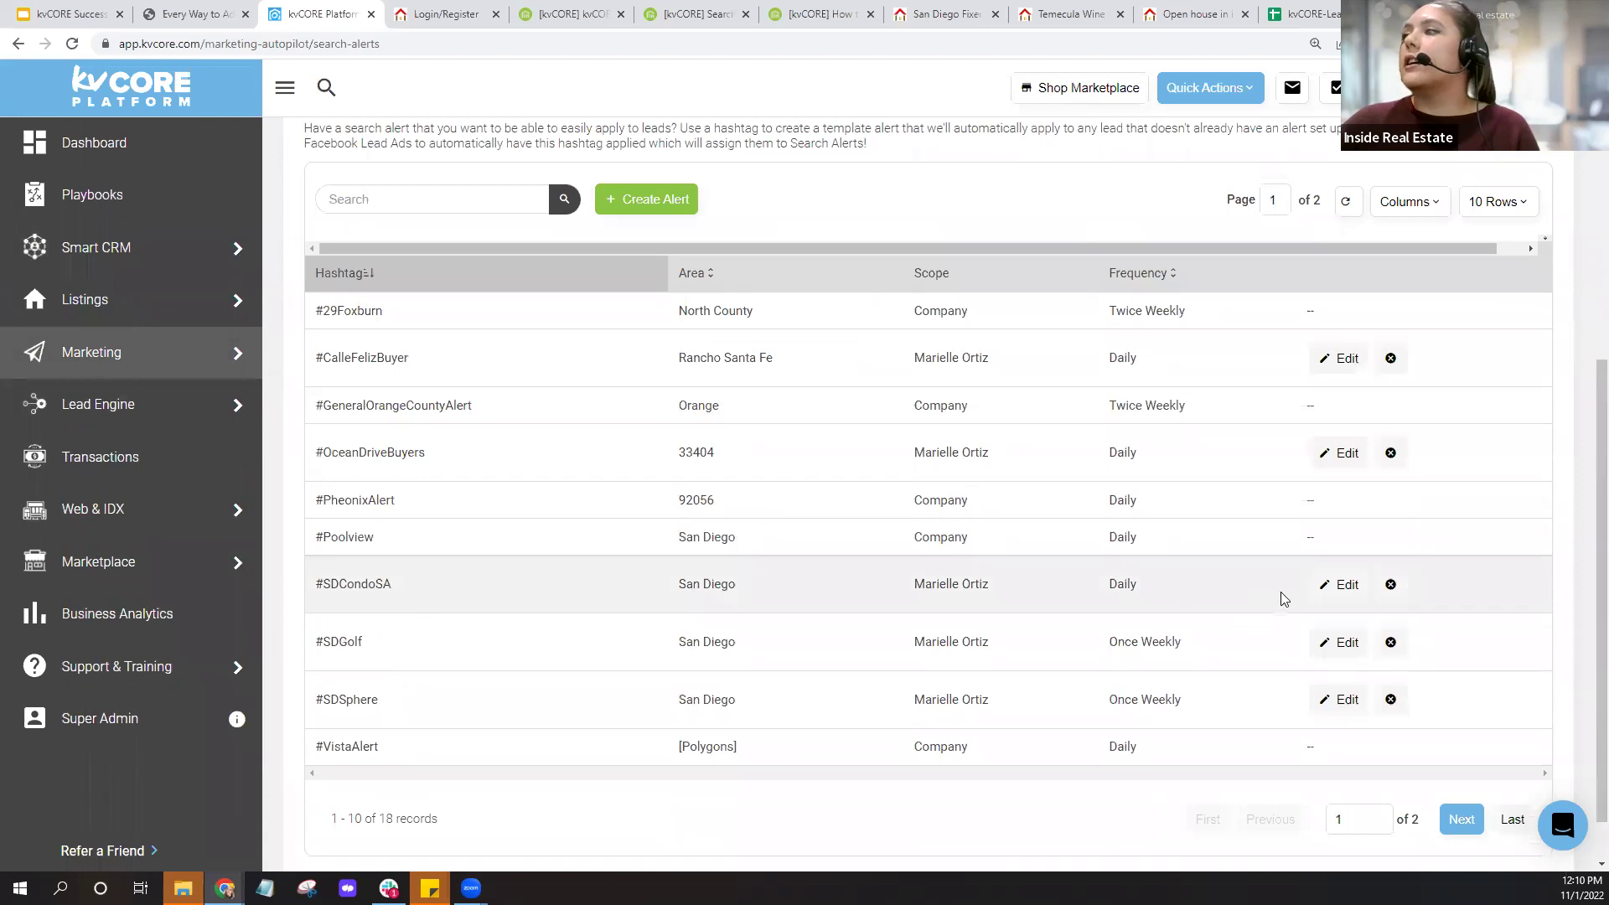
Change the #SDCondoSA hashtag alert frequency from Daily to ASAP and update it.
{"action": "left_click", "coordinate": [1335, 591]}
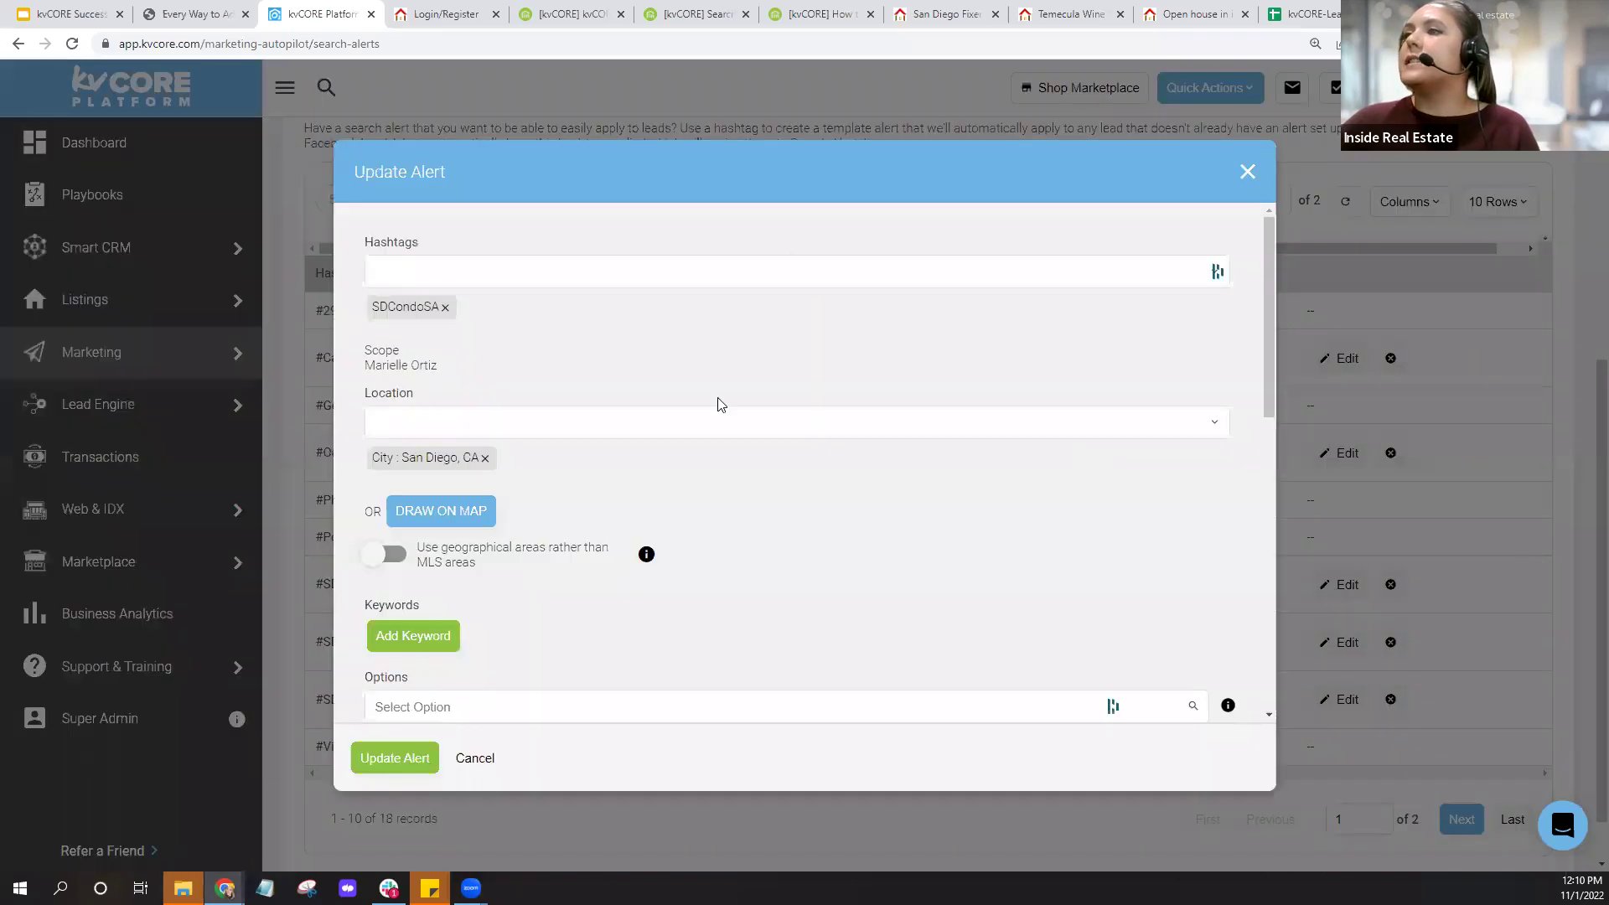
{"action": "scroll", "coordinate": [571, 525], "scroll_direction": "down", "scroll_amount": 5}
{"action": "scroll", "coordinate": [570, 526], "scroll_direction": "down", "scroll_amount": 2}
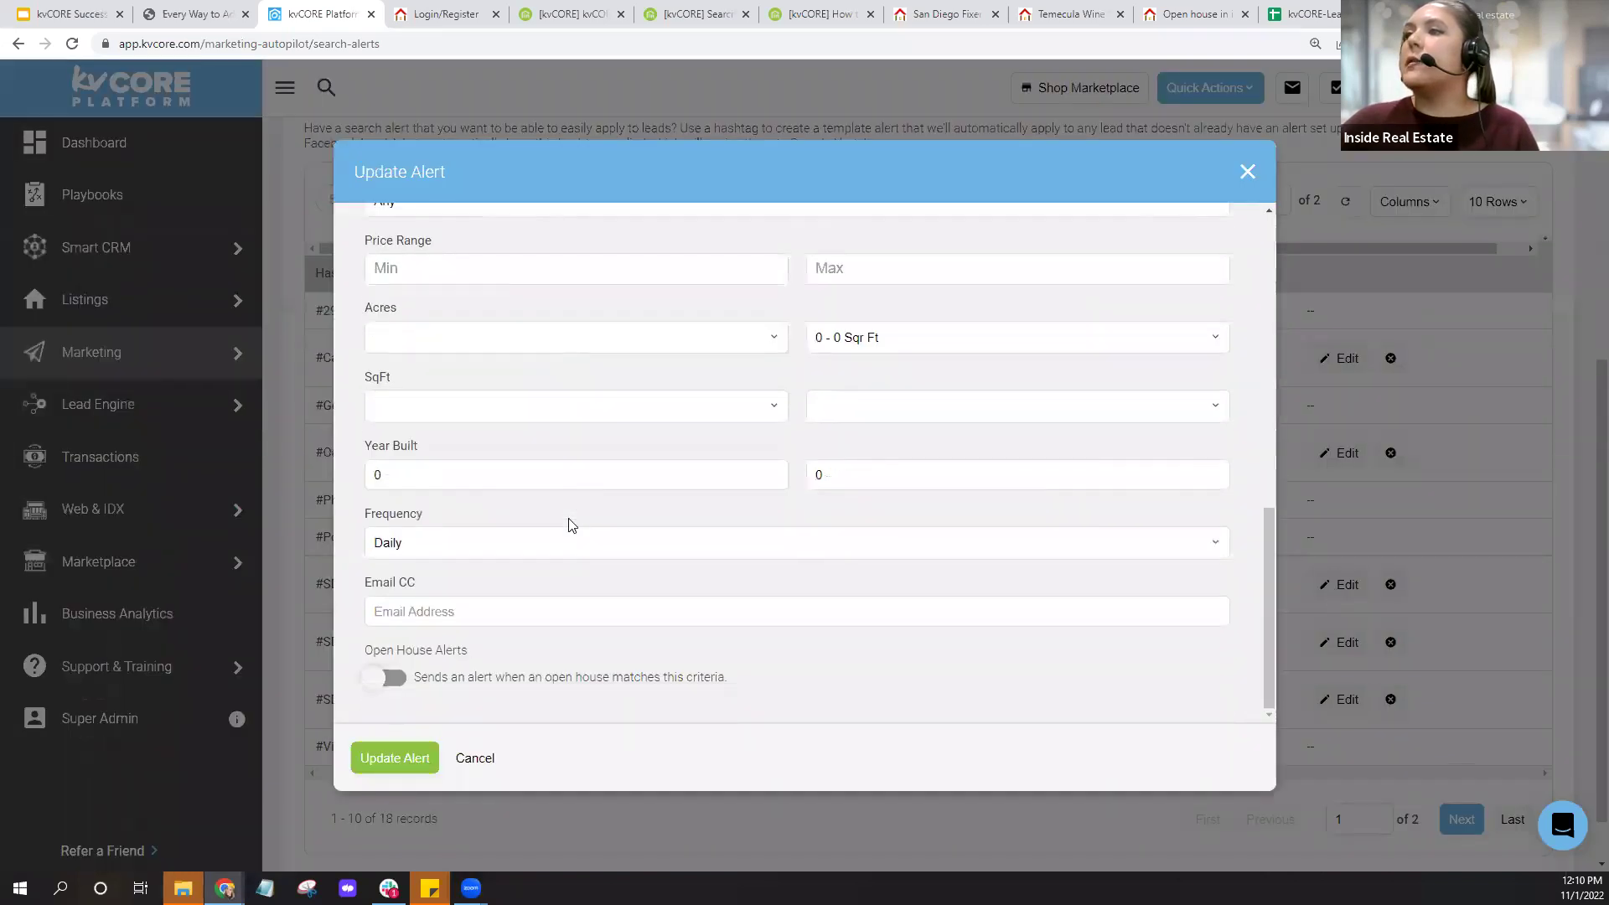
{"action": "left_click", "coordinate": [493, 545]}
{"action": "left_click", "coordinate": [430, 584]}
{"action": "left_click", "coordinate": [405, 767]}
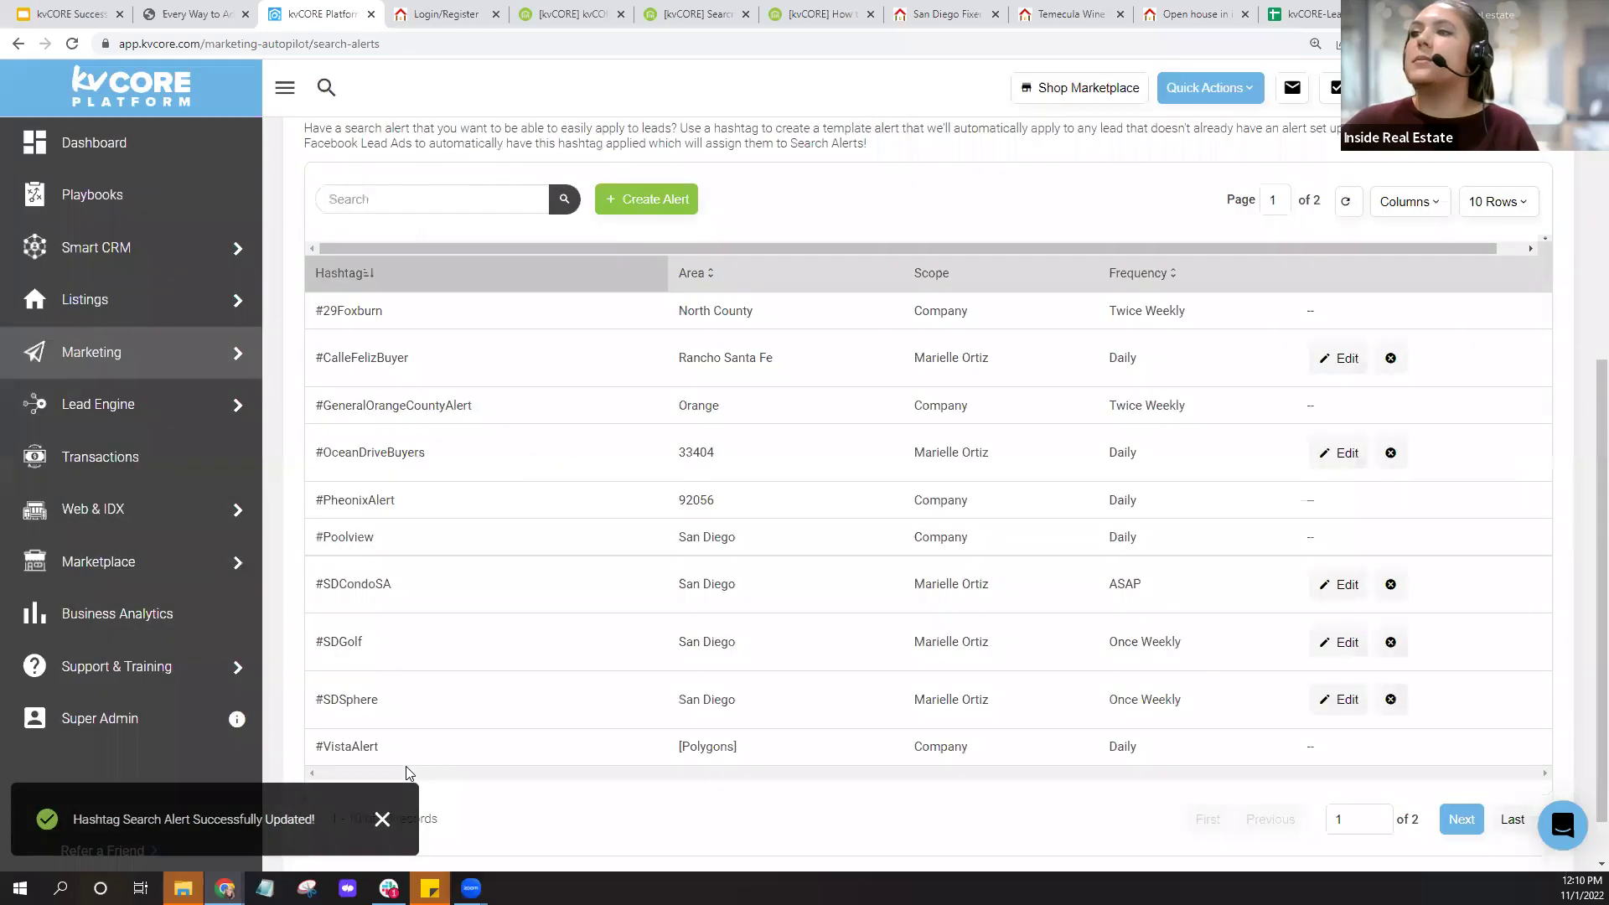
{"action": "left_click", "coordinate": [151, 250]}
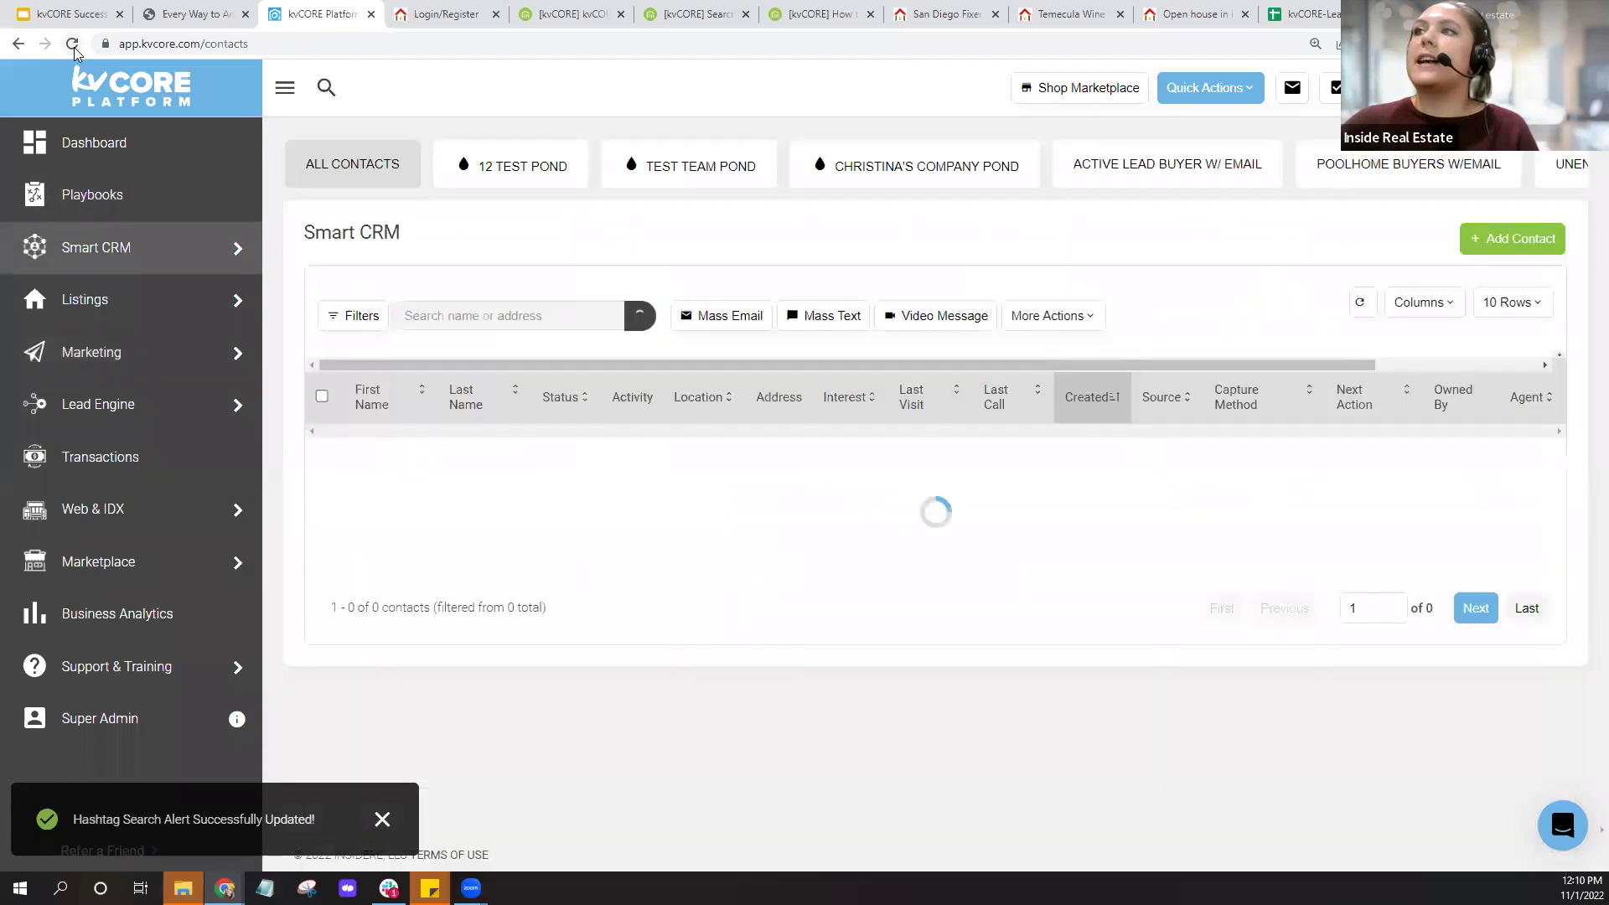
{"action": "left_click", "coordinate": [73, 44]}
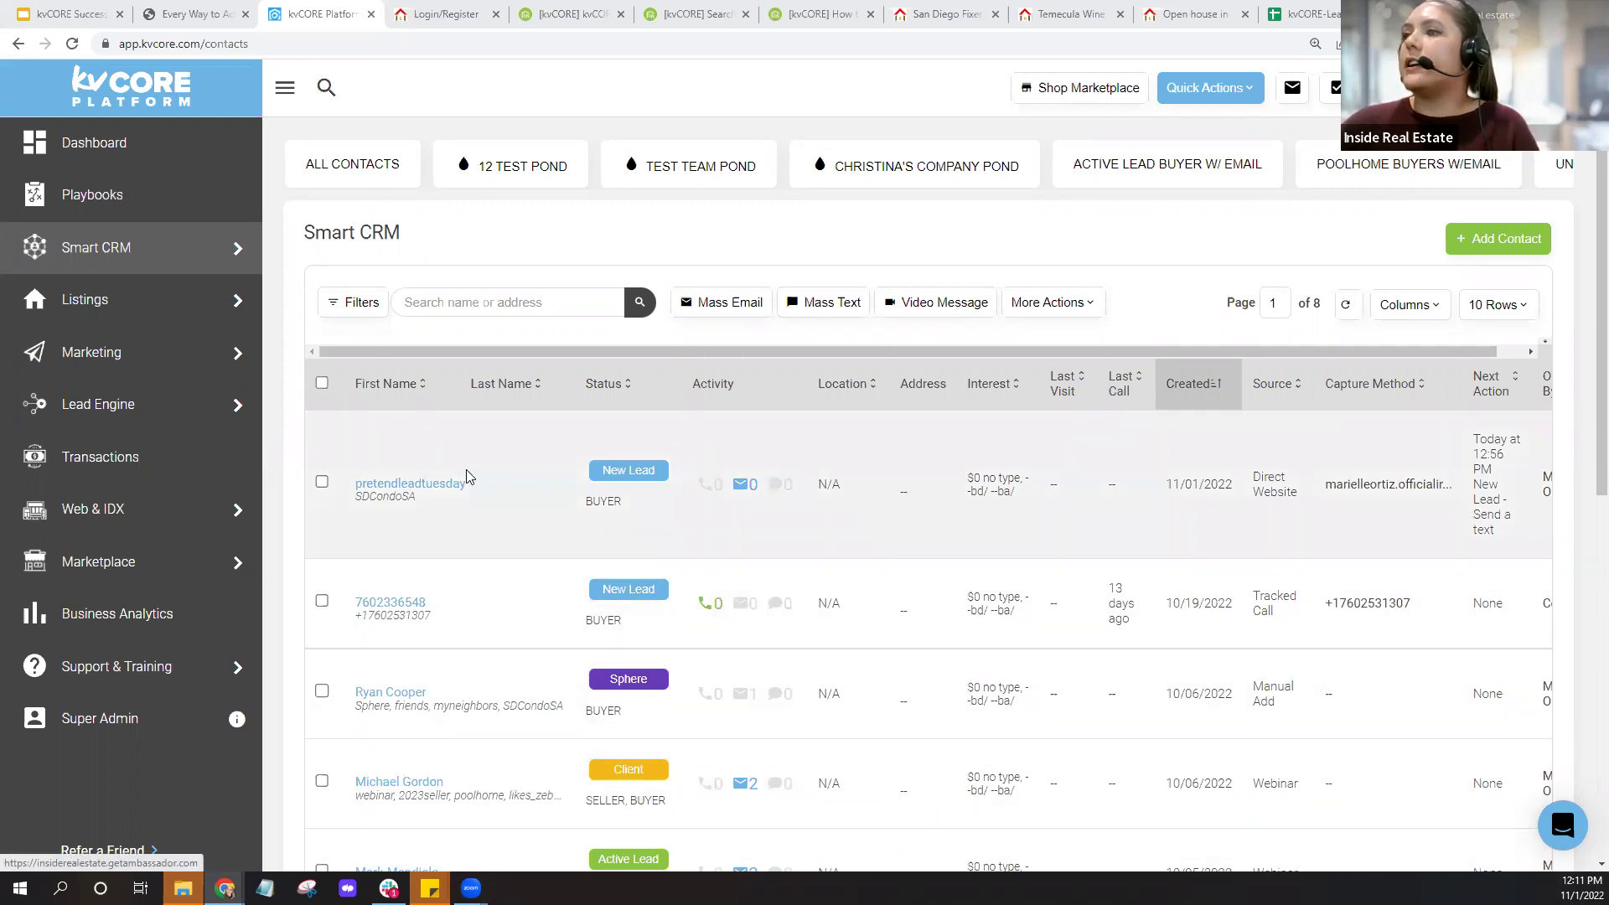
{"action": "scroll", "coordinate": [466, 476], "scroll_direction": "down", "scroll_amount": 4}
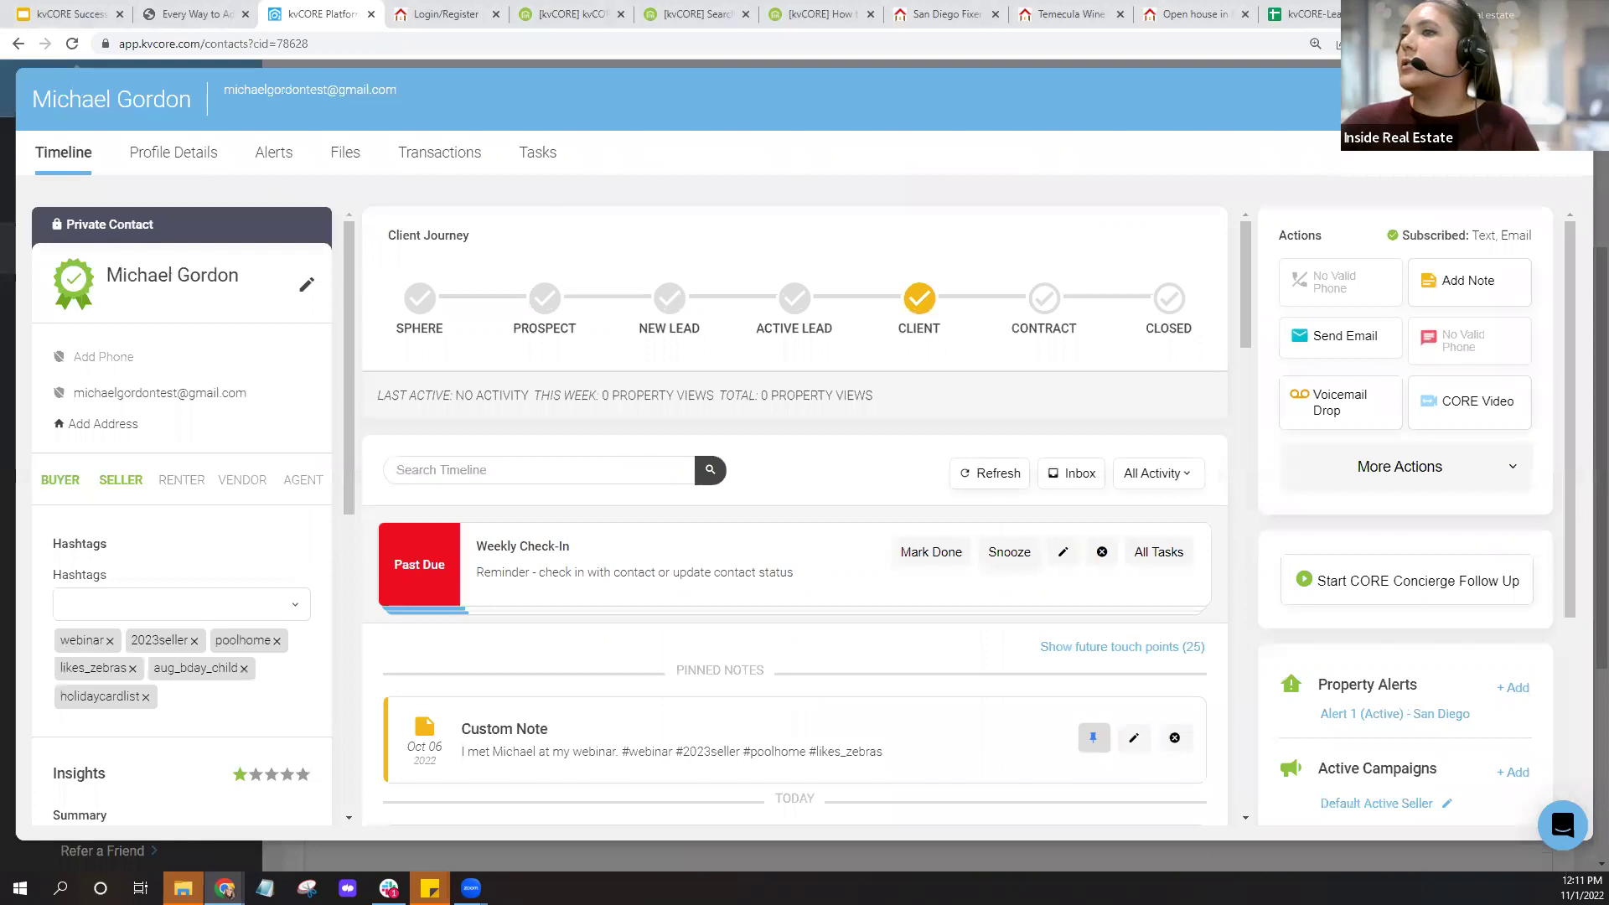
{"action": "left_click", "coordinate": [1568, 99]}
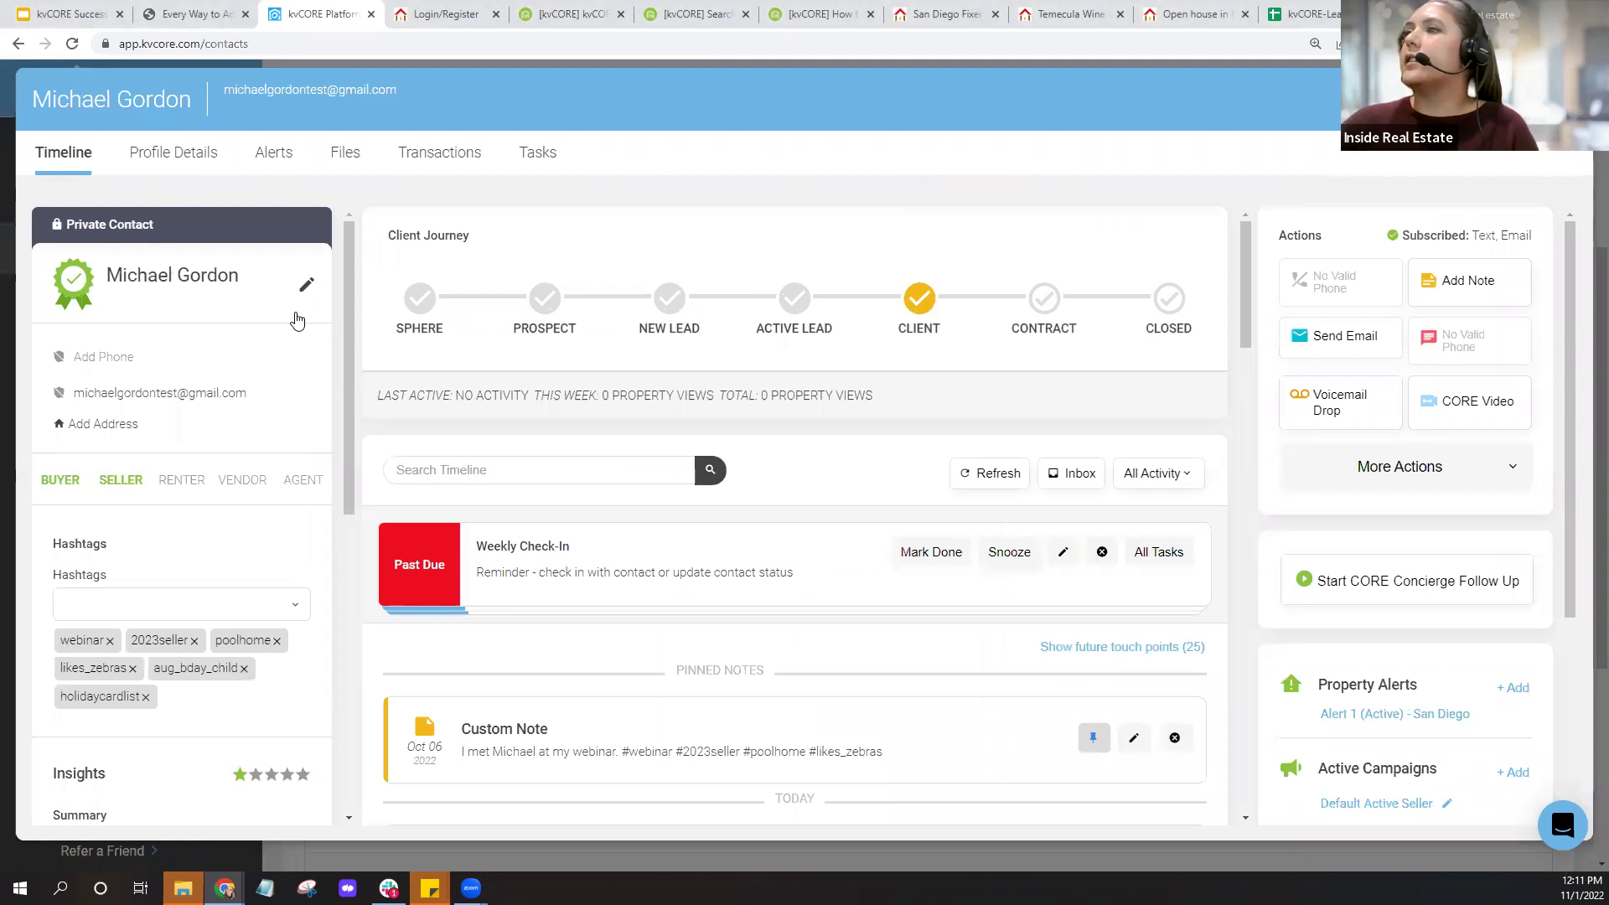
{"action": "scroll", "coordinate": [490, 300], "scroll_direction": "up", "scroll_amount": 4}
Search the contact list for #SDCondoSA.
{"action": "left_click", "coordinate": [478, 291]}
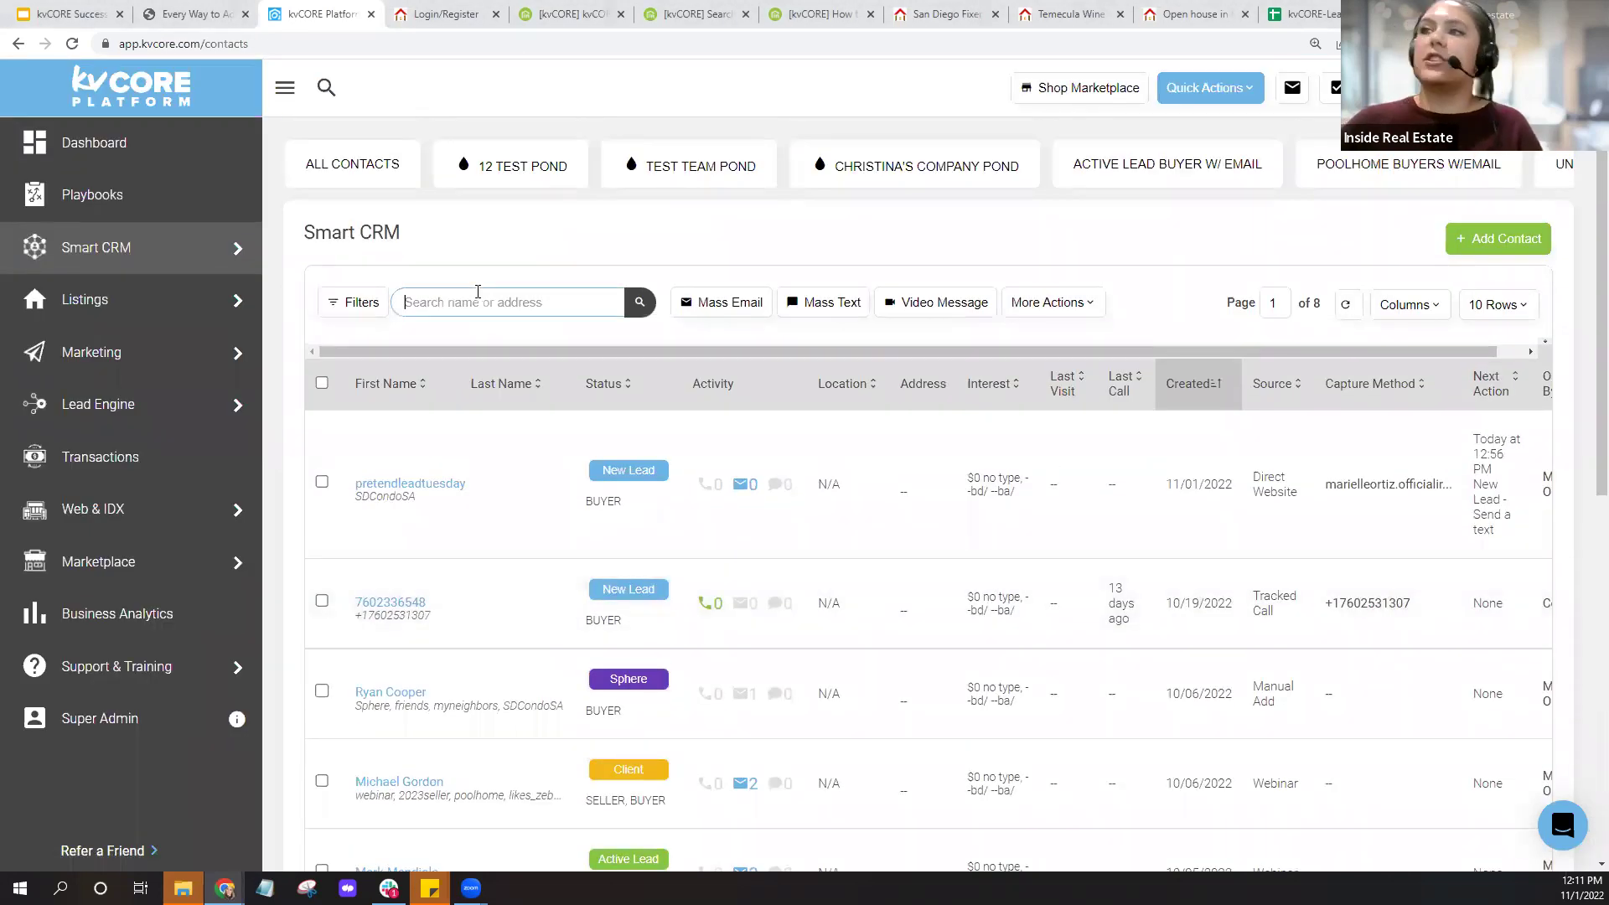
{"action": "type", "text": "#"}
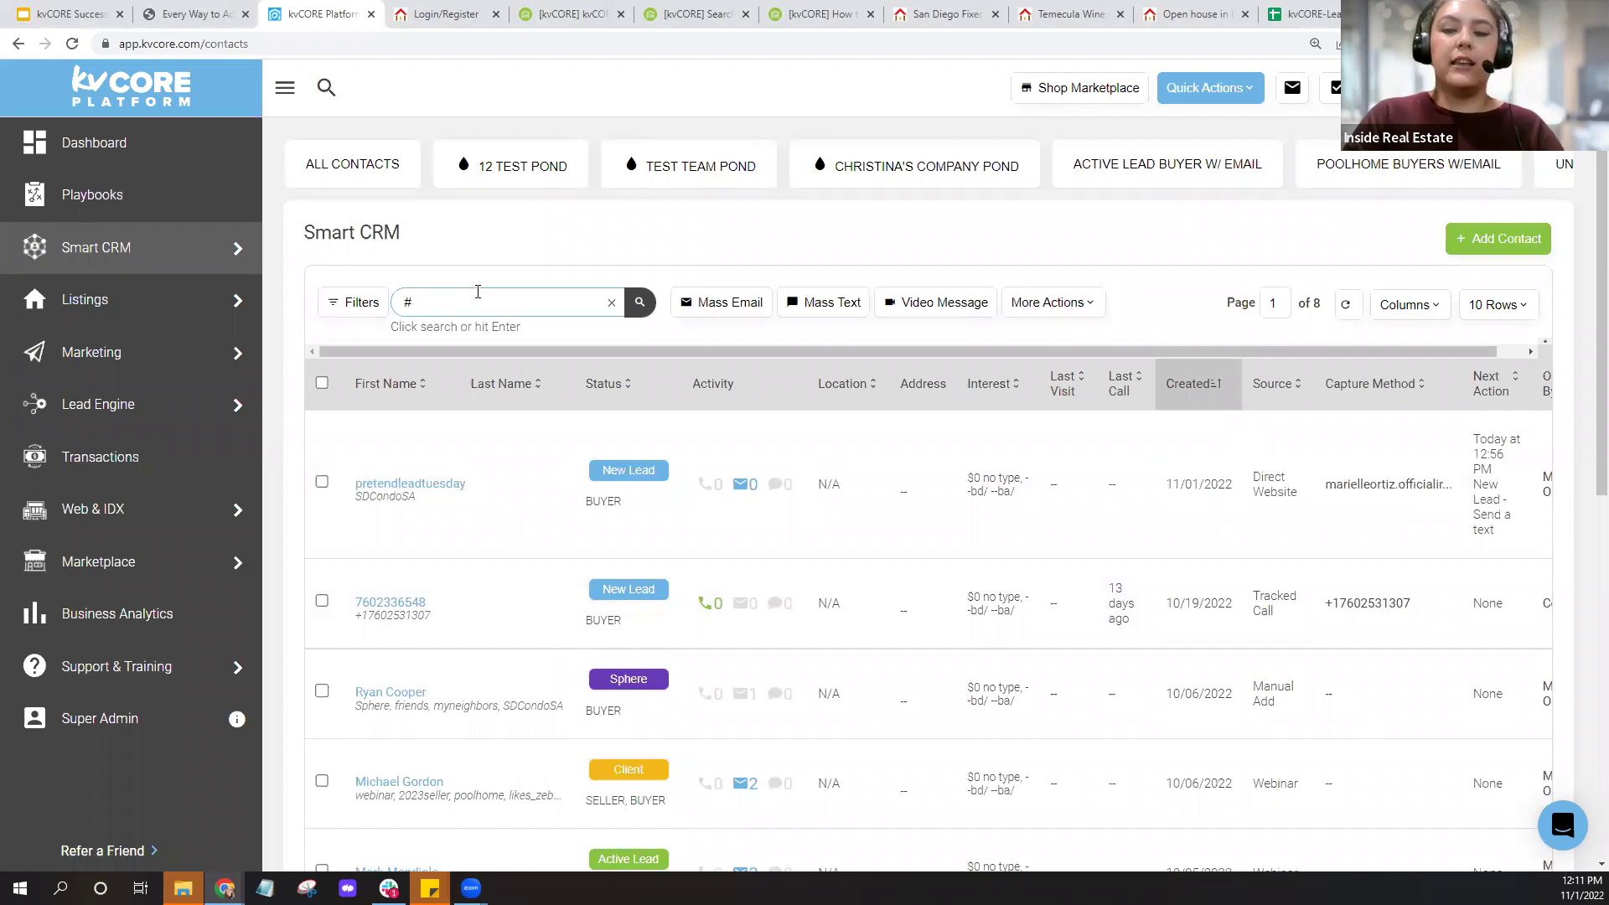
{"action": "type", "text": "SD"}
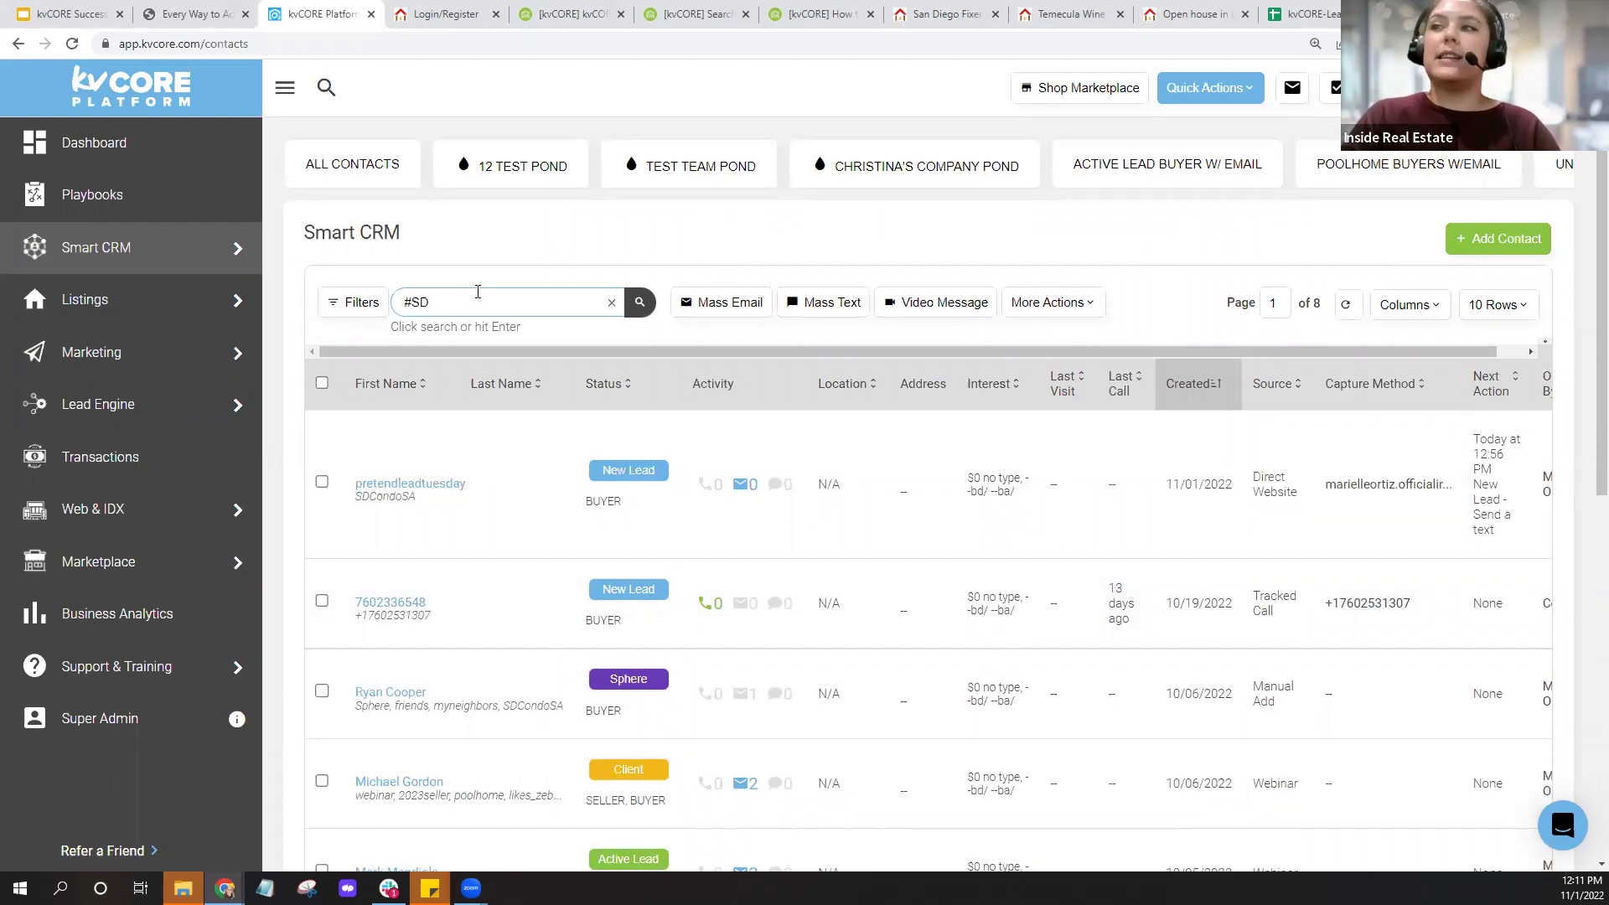
{"action": "type", "text": "Cond"}
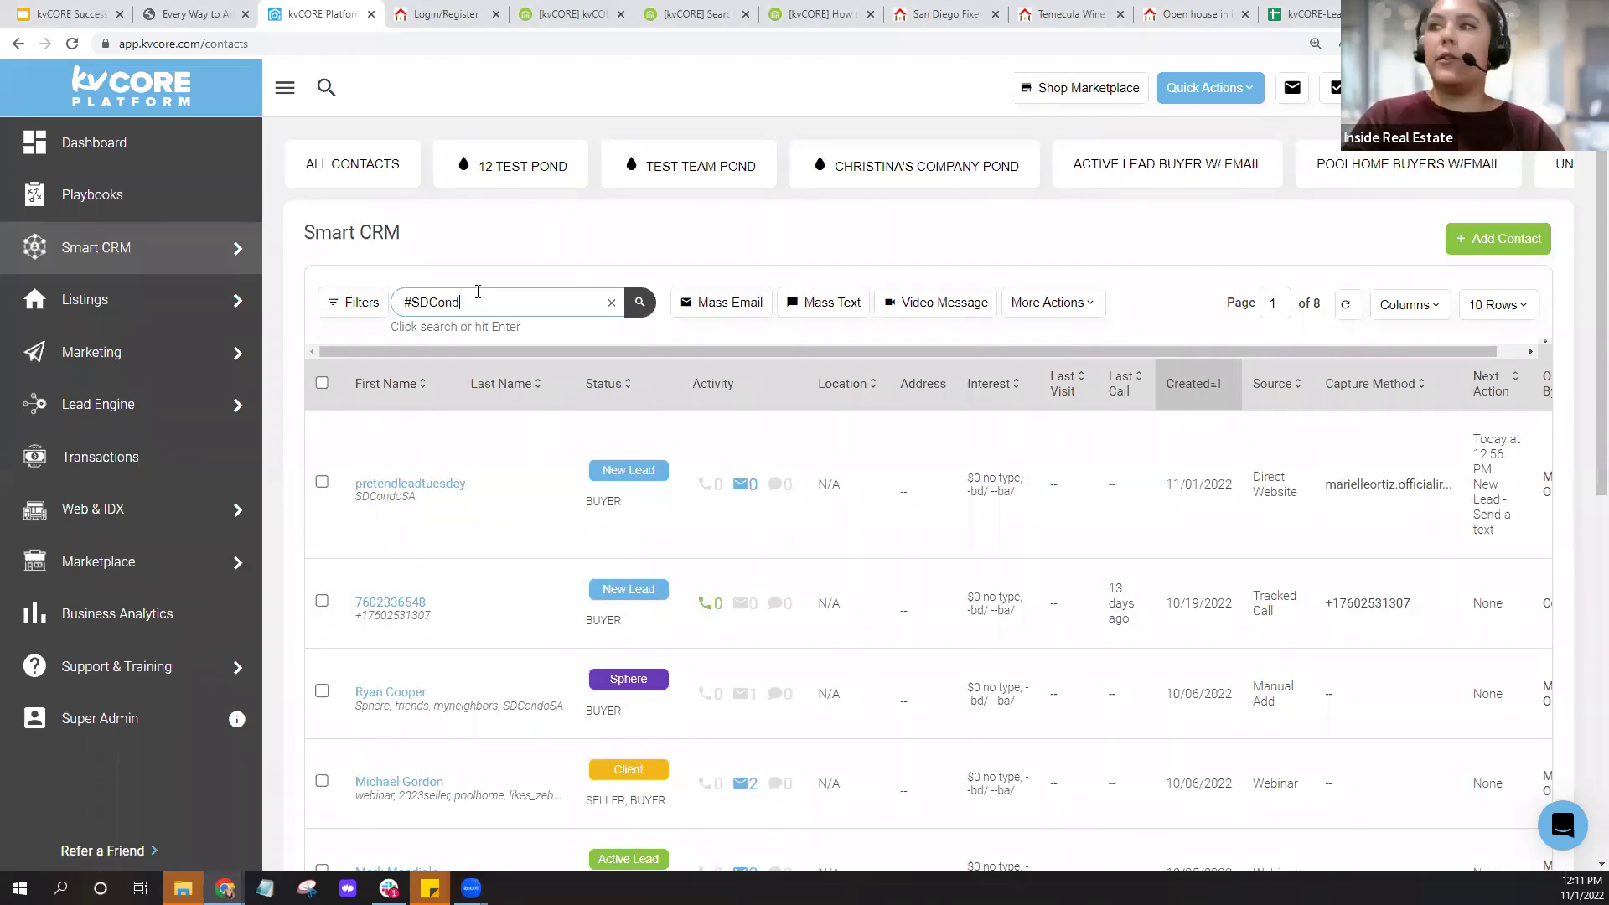
{"action": "type", "text": "oSA"}
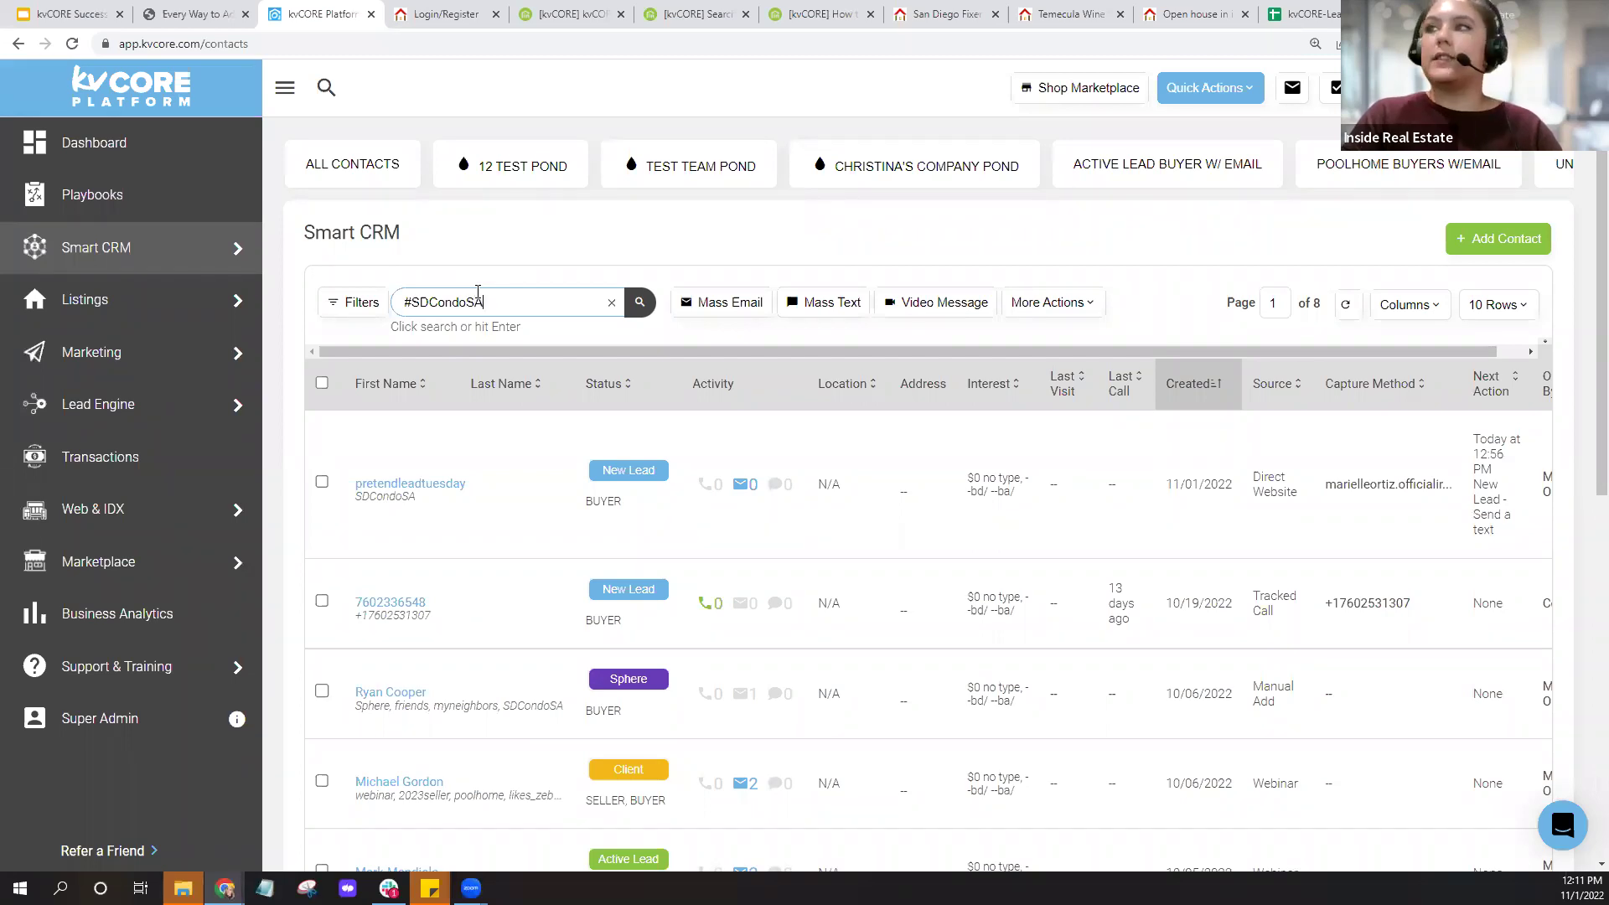
{"action": "key", "text": "Return"}
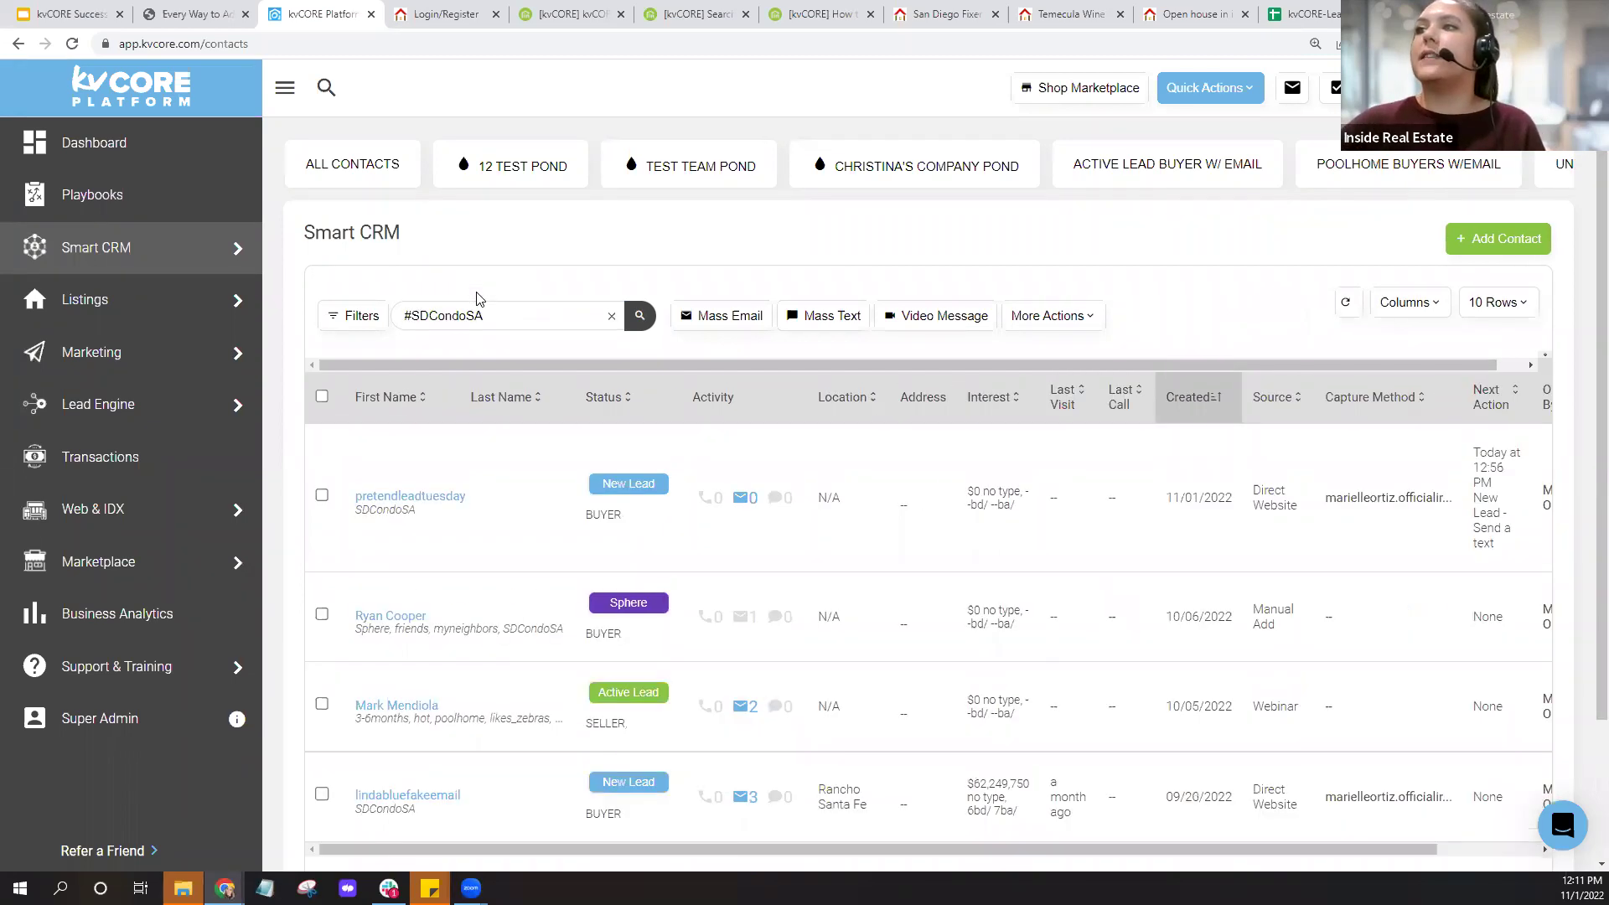
{"action": "scroll", "coordinate": [476, 299], "scroll_direction": "down", "scroll_amount": 2}
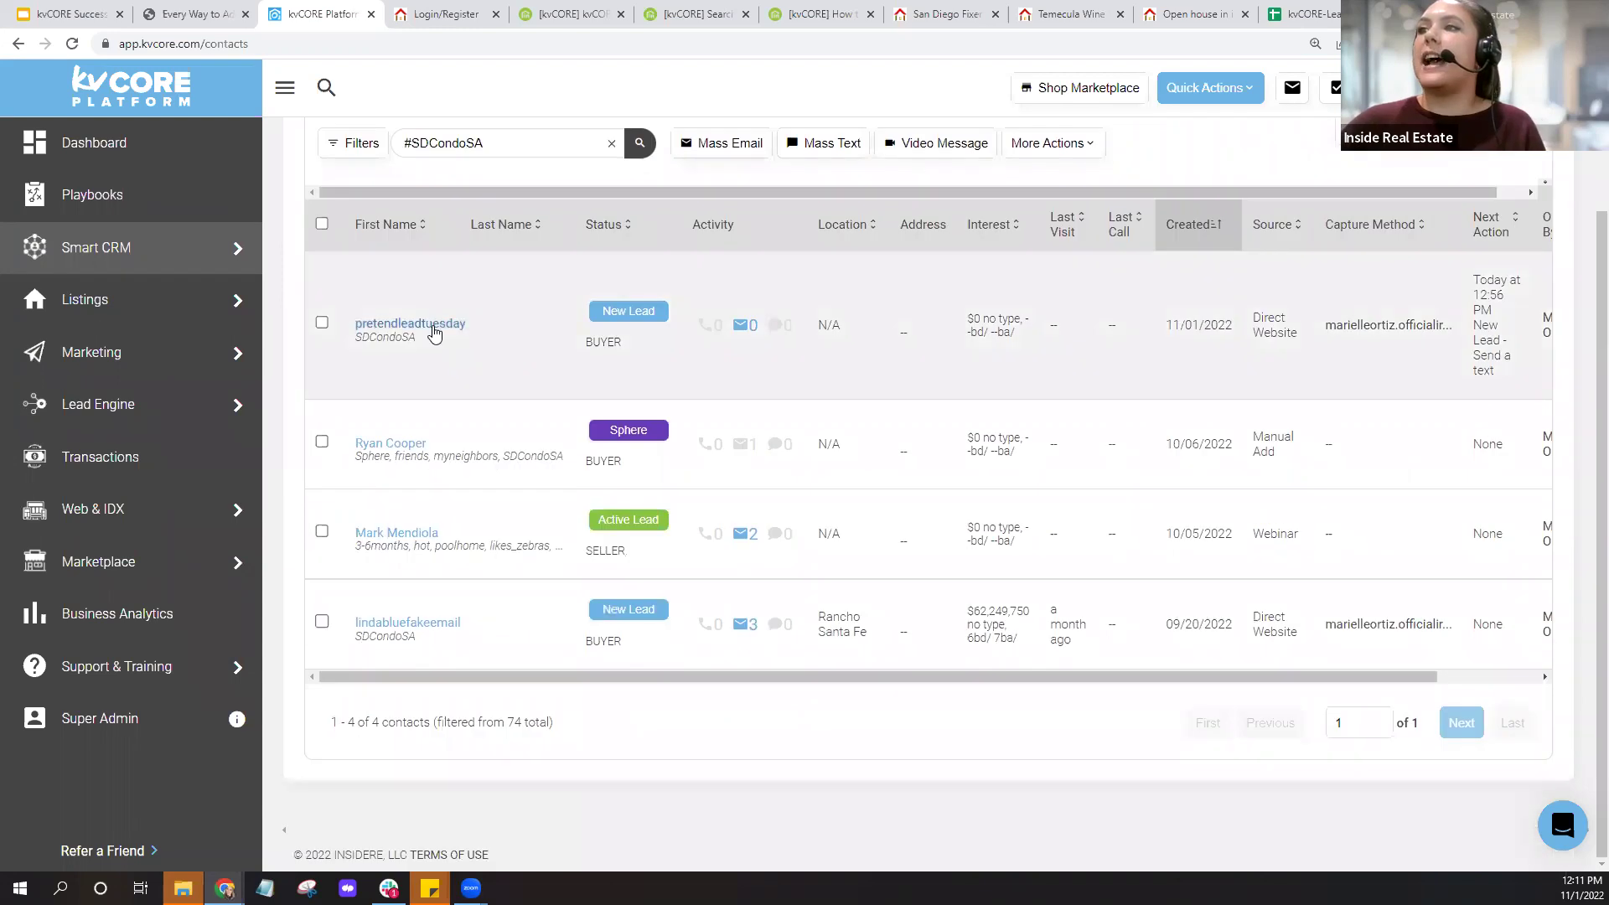
Step through the #SDCondoSA-tagged contacts' profiles, checking their property alerts.
{"action": "left_click", "coordinate": [431, 325]}
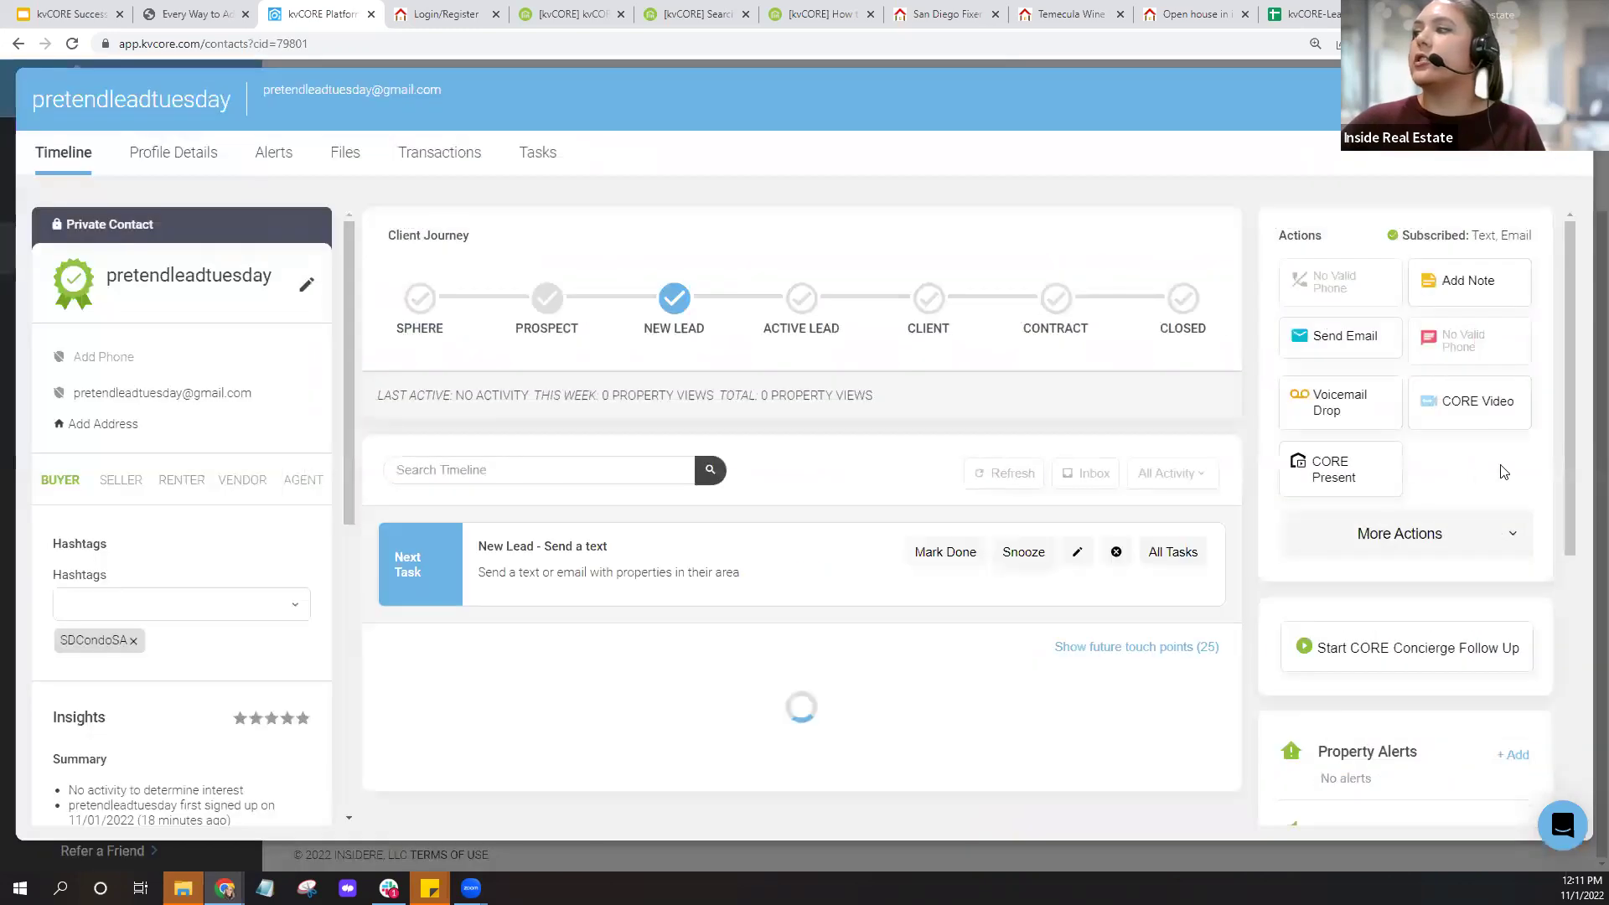
{"action": "scroll", "coordinate": [1451, 477], "scroll_direction": "down", "scroll_amount": 2}
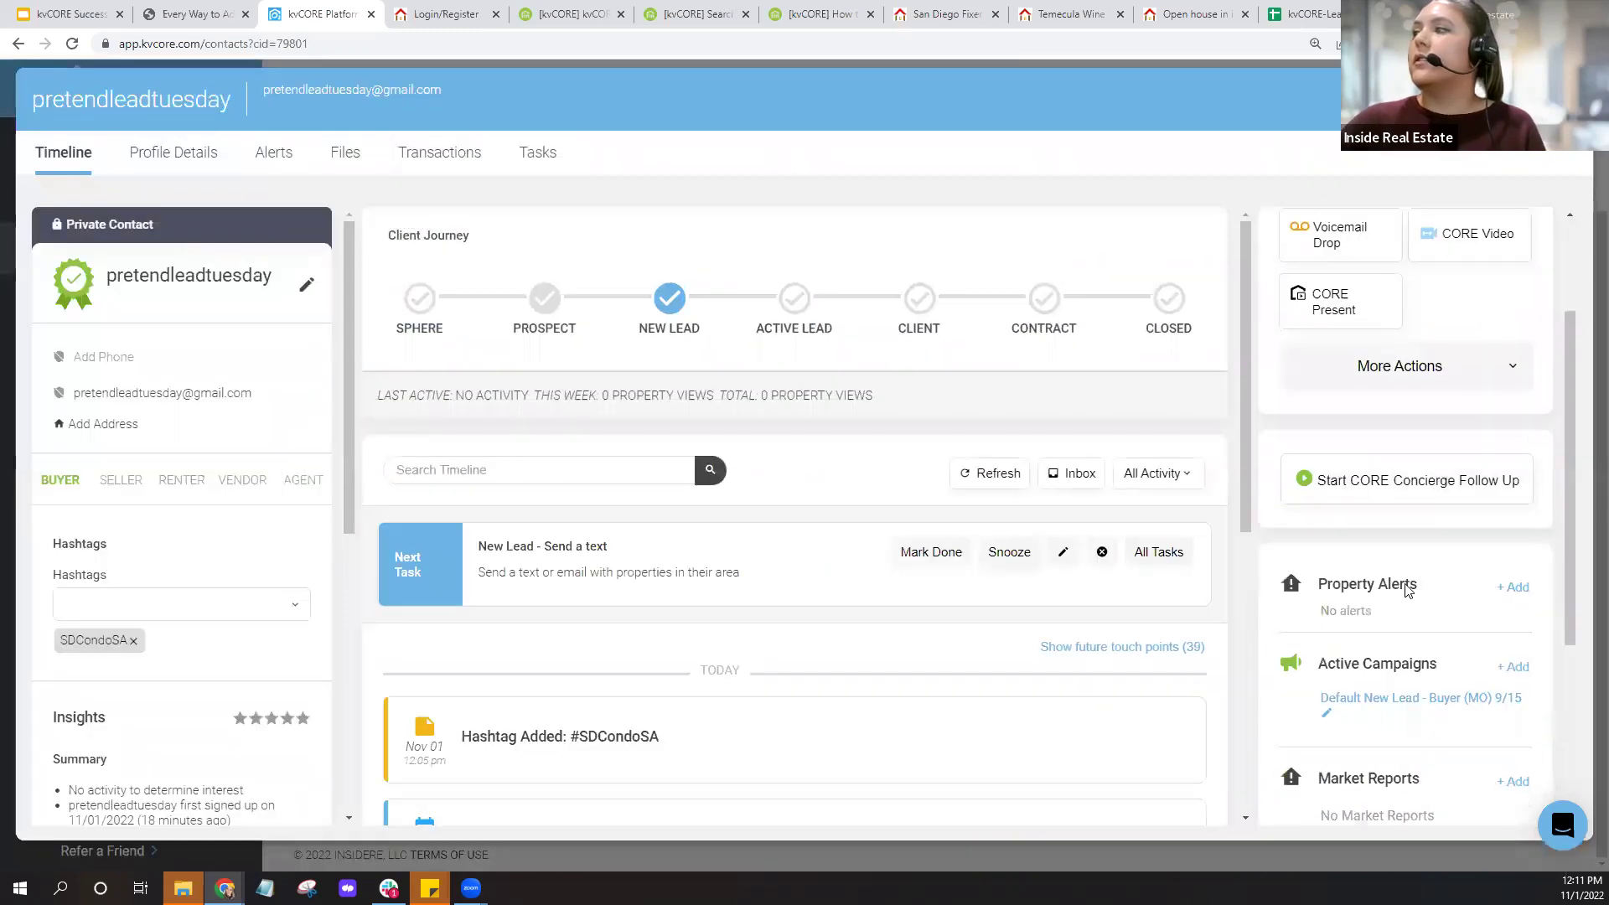
{"action": "left_click", "coordinate": [1519, 99]}
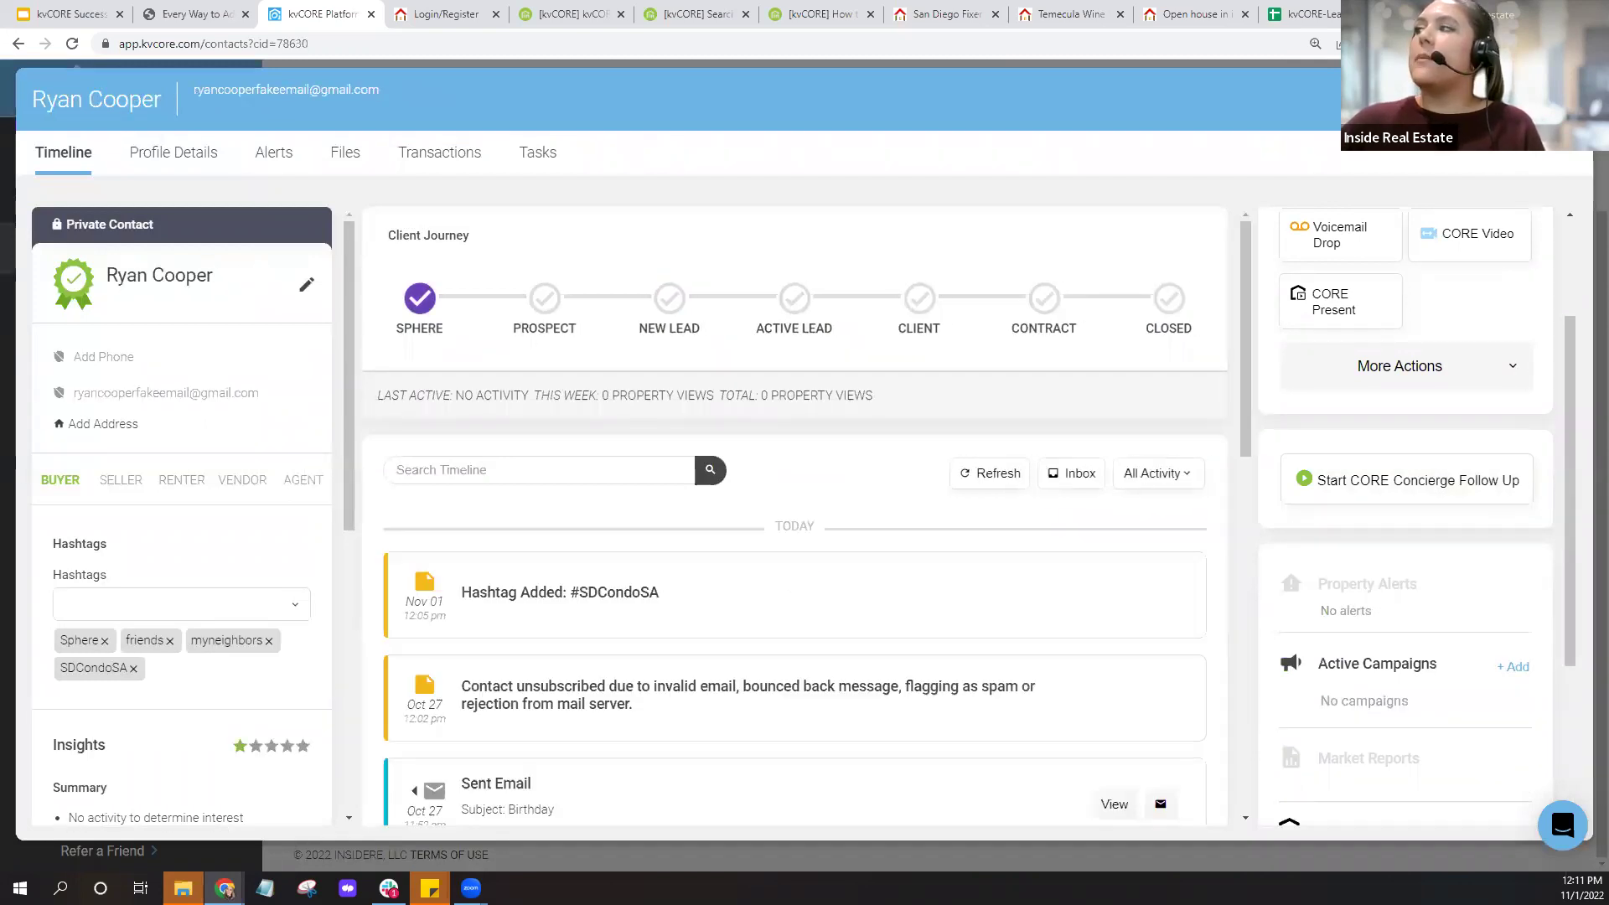
{"action": "left_click", "coordinate": [1519, 99]}
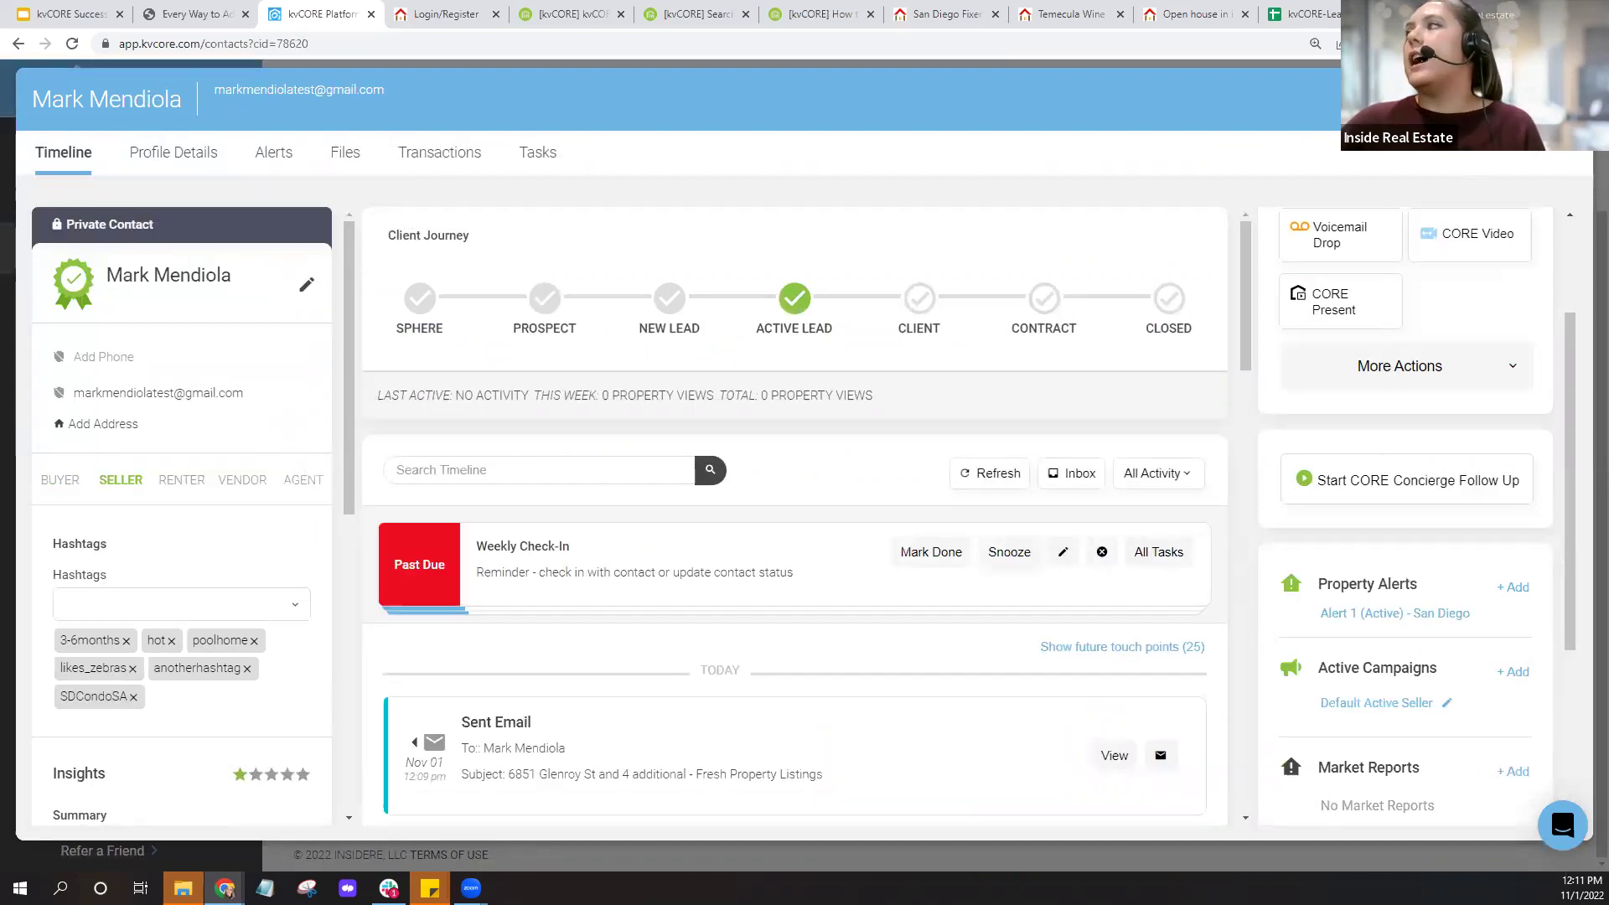
{"action": "left_click", "coordinate": [1519, 99]}
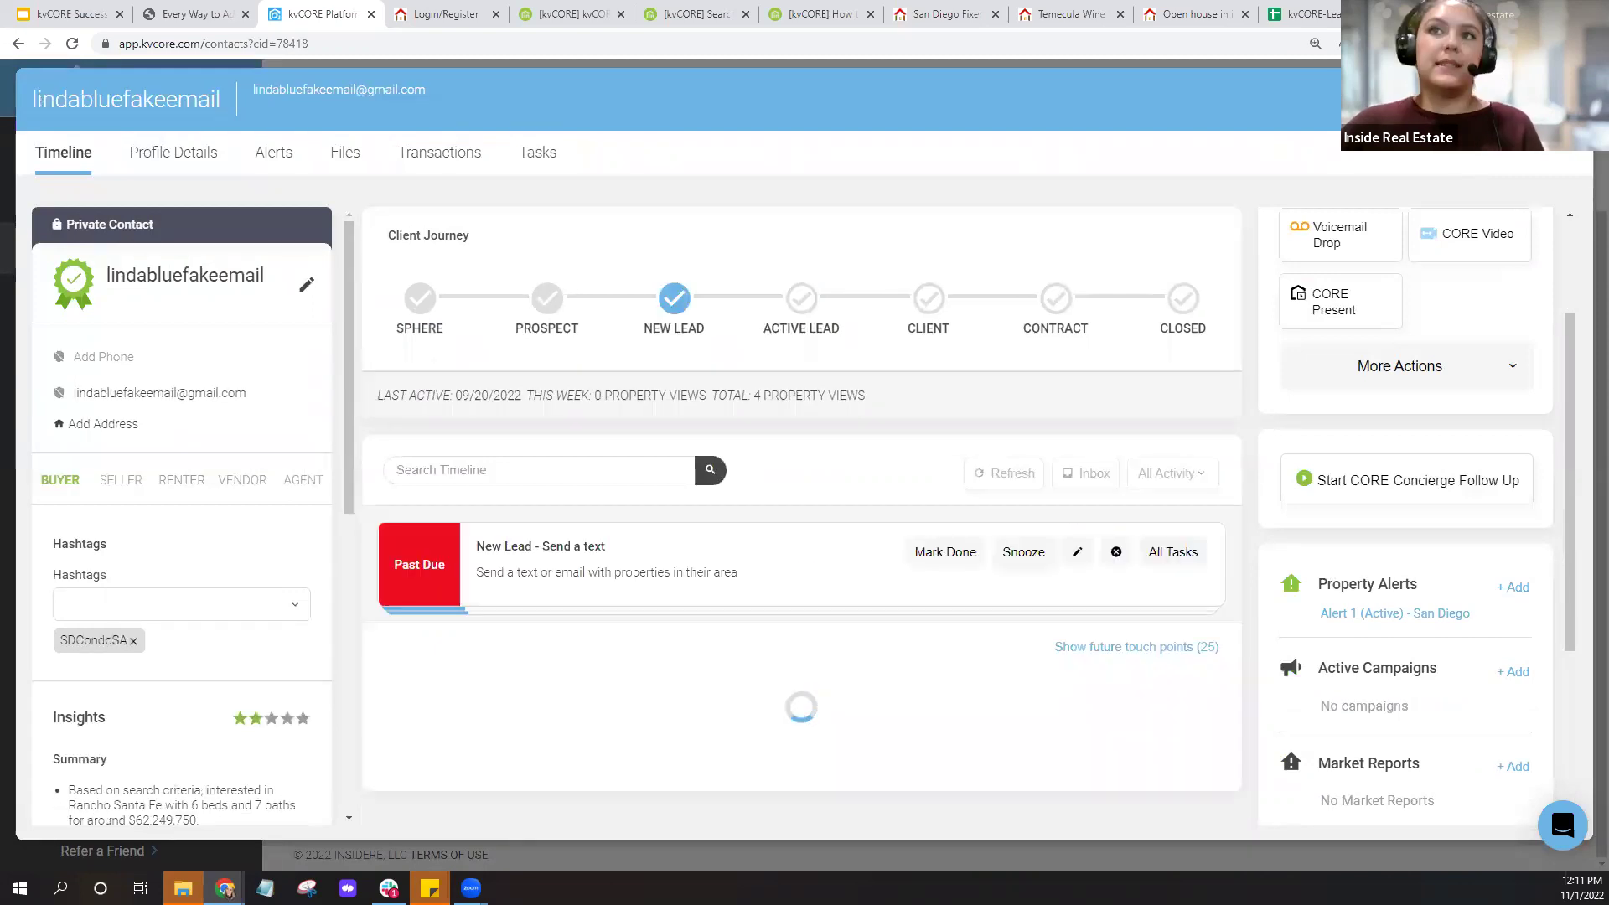
{"action": "left_click", "coordinate": [1565, 99]}
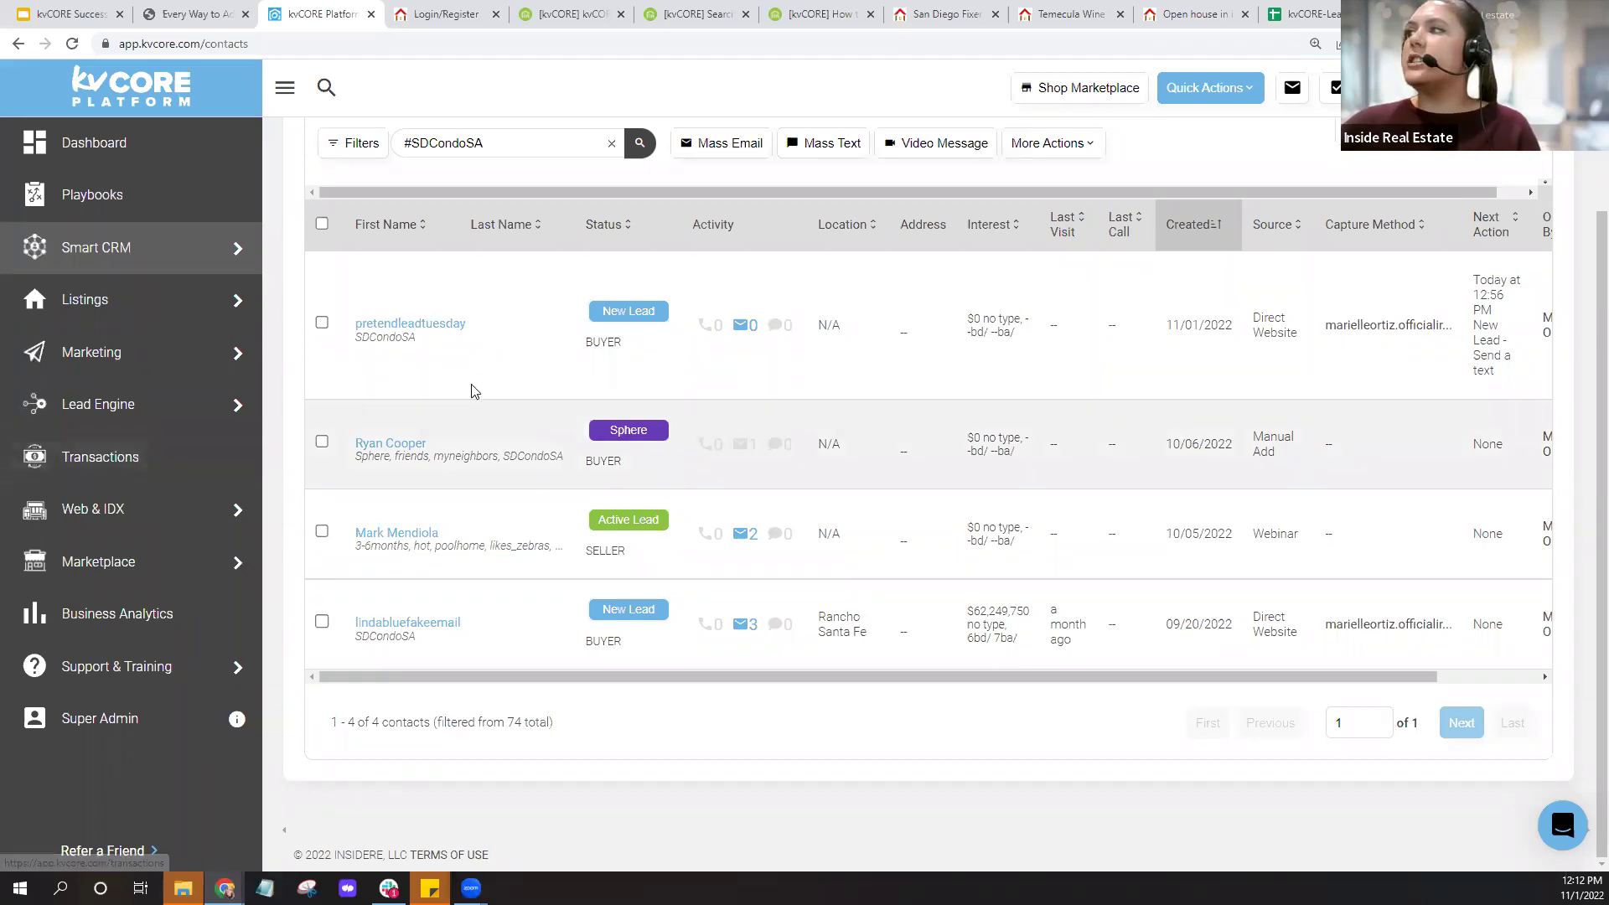
Check the newest #SDCondoSA contact's alerts, then open the contact Filters panel.
{"action": "left_click", "coordinate": [427, 325]}
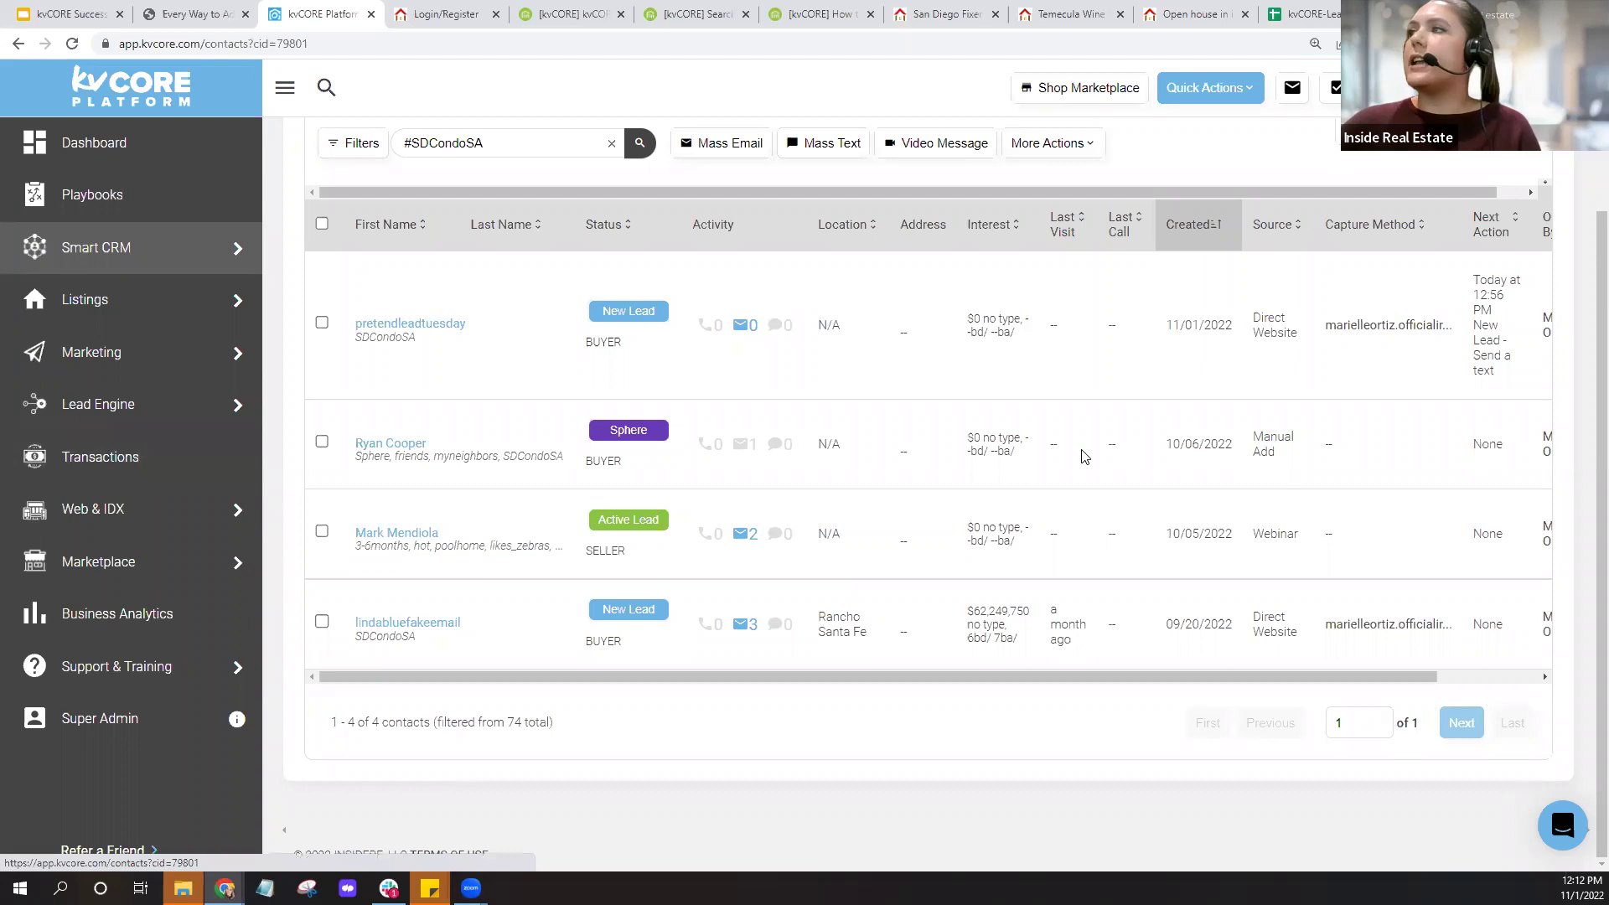
{"action": "scroll", "coordinate": [889, 500], "scroll_direction": "down", "scroll_amount": 10}
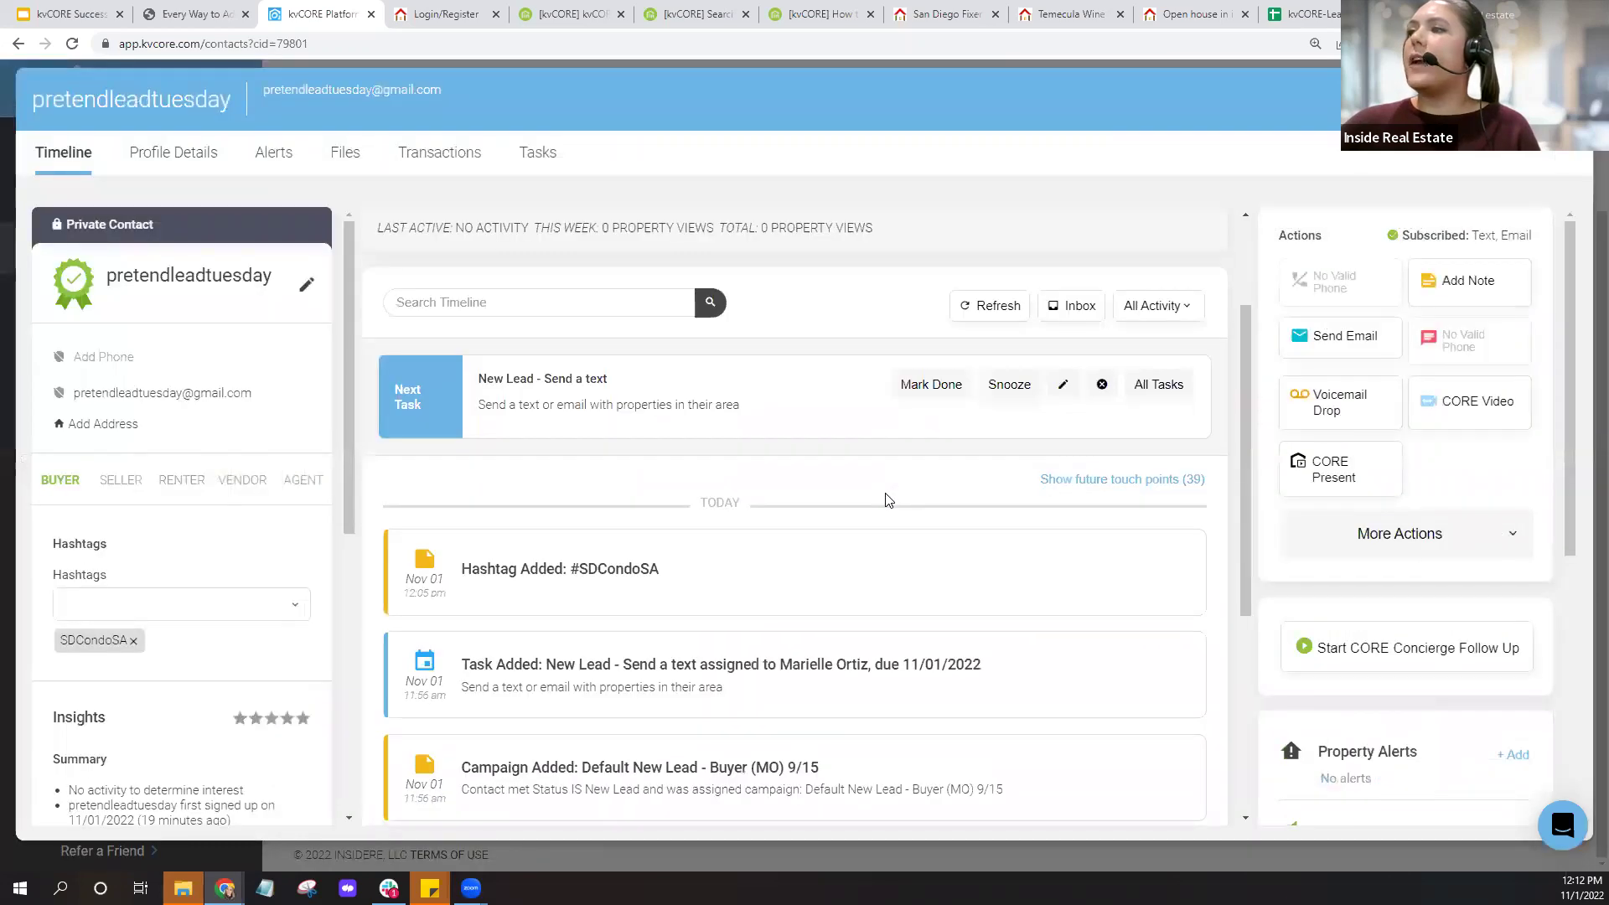
{"action": "left_click", "coordinate": [1564, 99]}
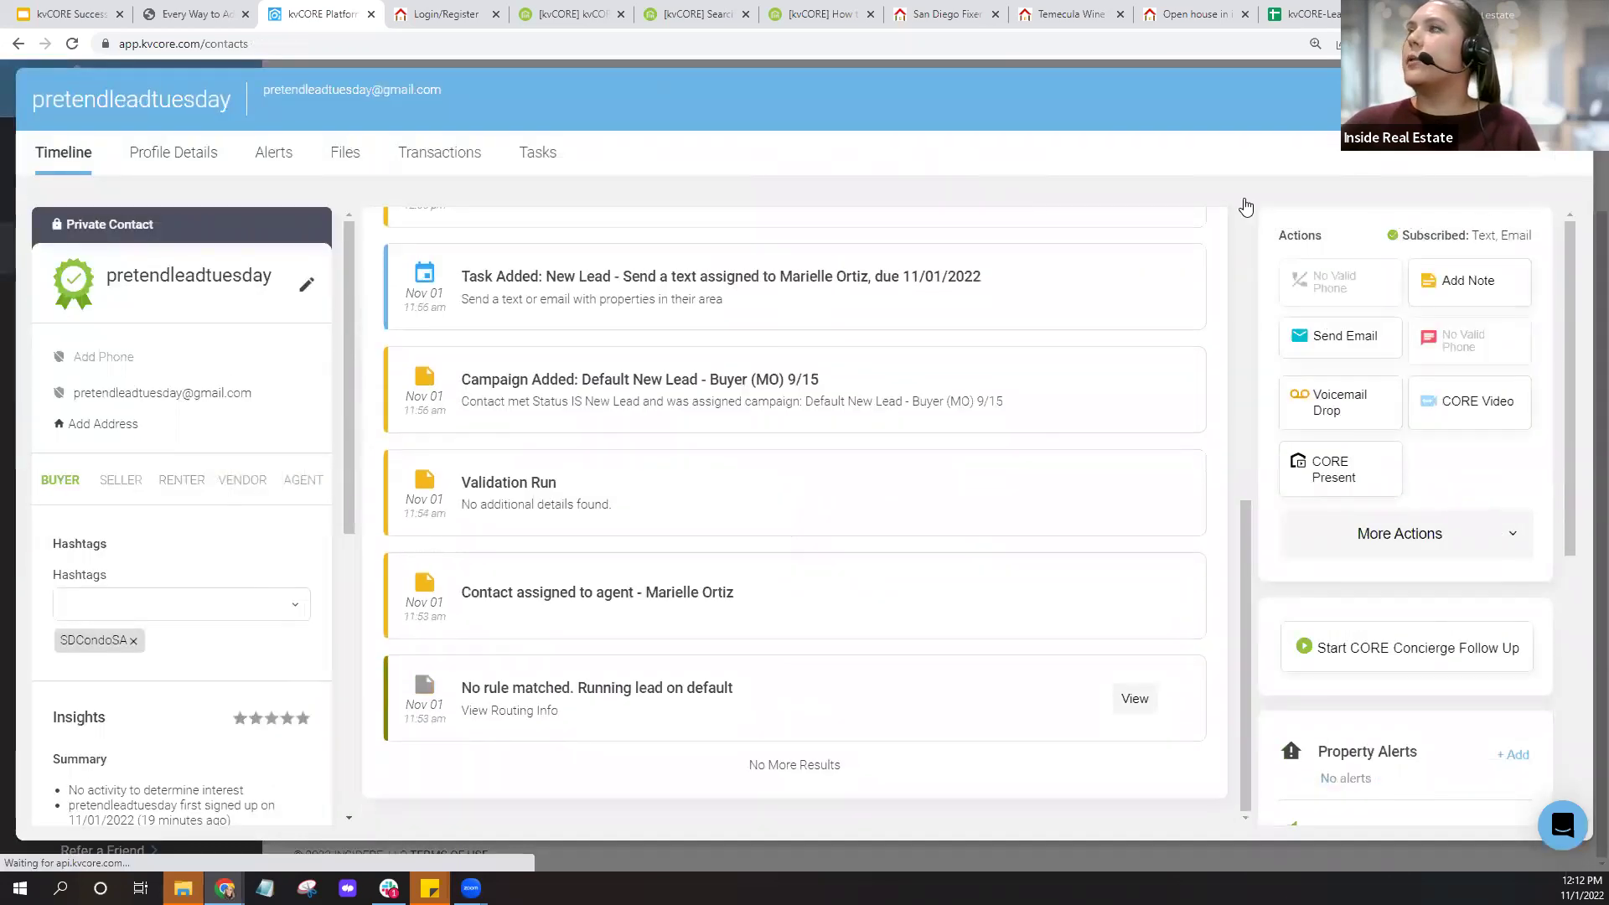
{"action": "scroll", "coordinate": [429, 294], "scroll_direction": "up", "scroll_amount": 2}
{"action": "left_click", "coordinate": [353, 316]}
Clear the #SDCondoSA search and expand the Contact Details and Behavior filter groups.
{"action": "left_click", "coordinate": [878, 316]}
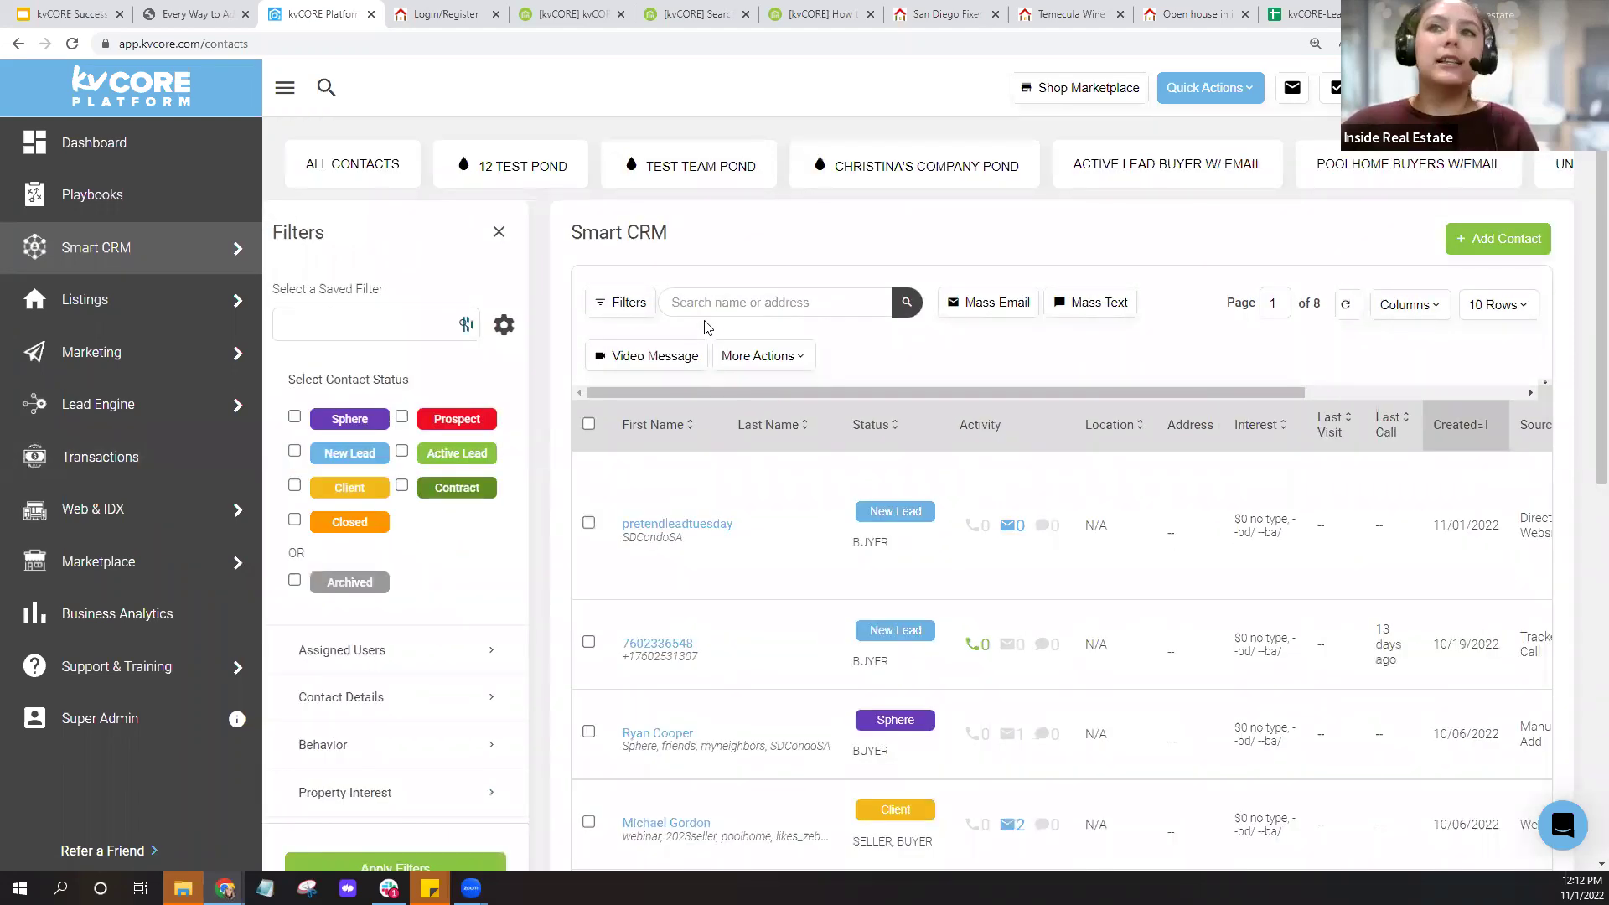
{"action": "scroll", "coordinate": [500, 373], "scroll_direction": "down", "scroll_amount": 2}
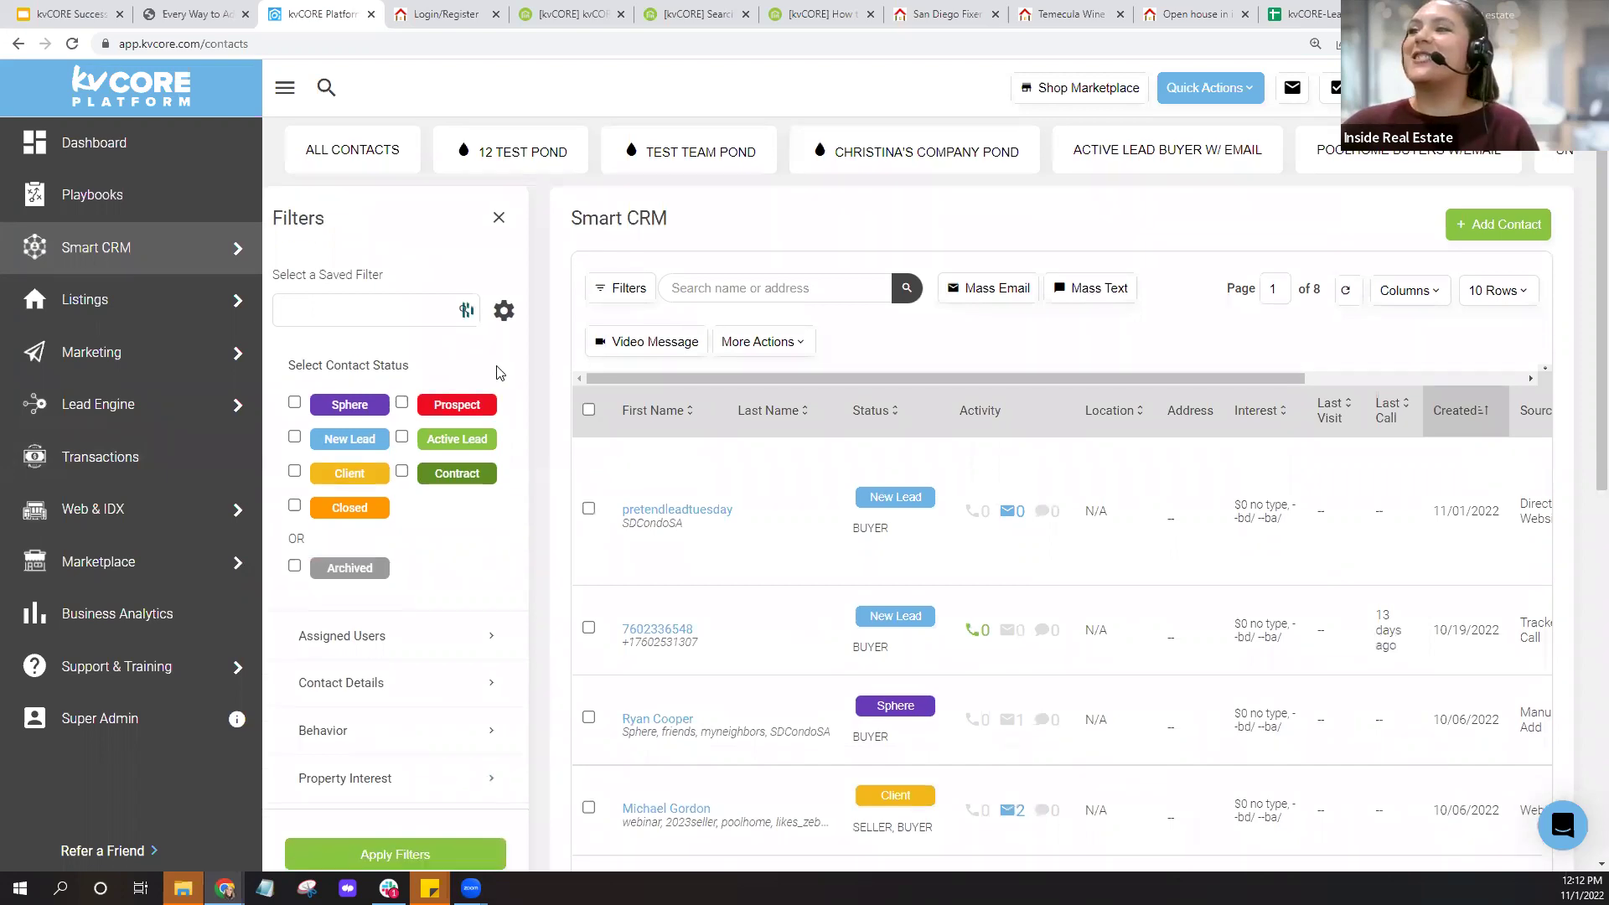
{"action": "left_click", "coordinate": [434, 536]}
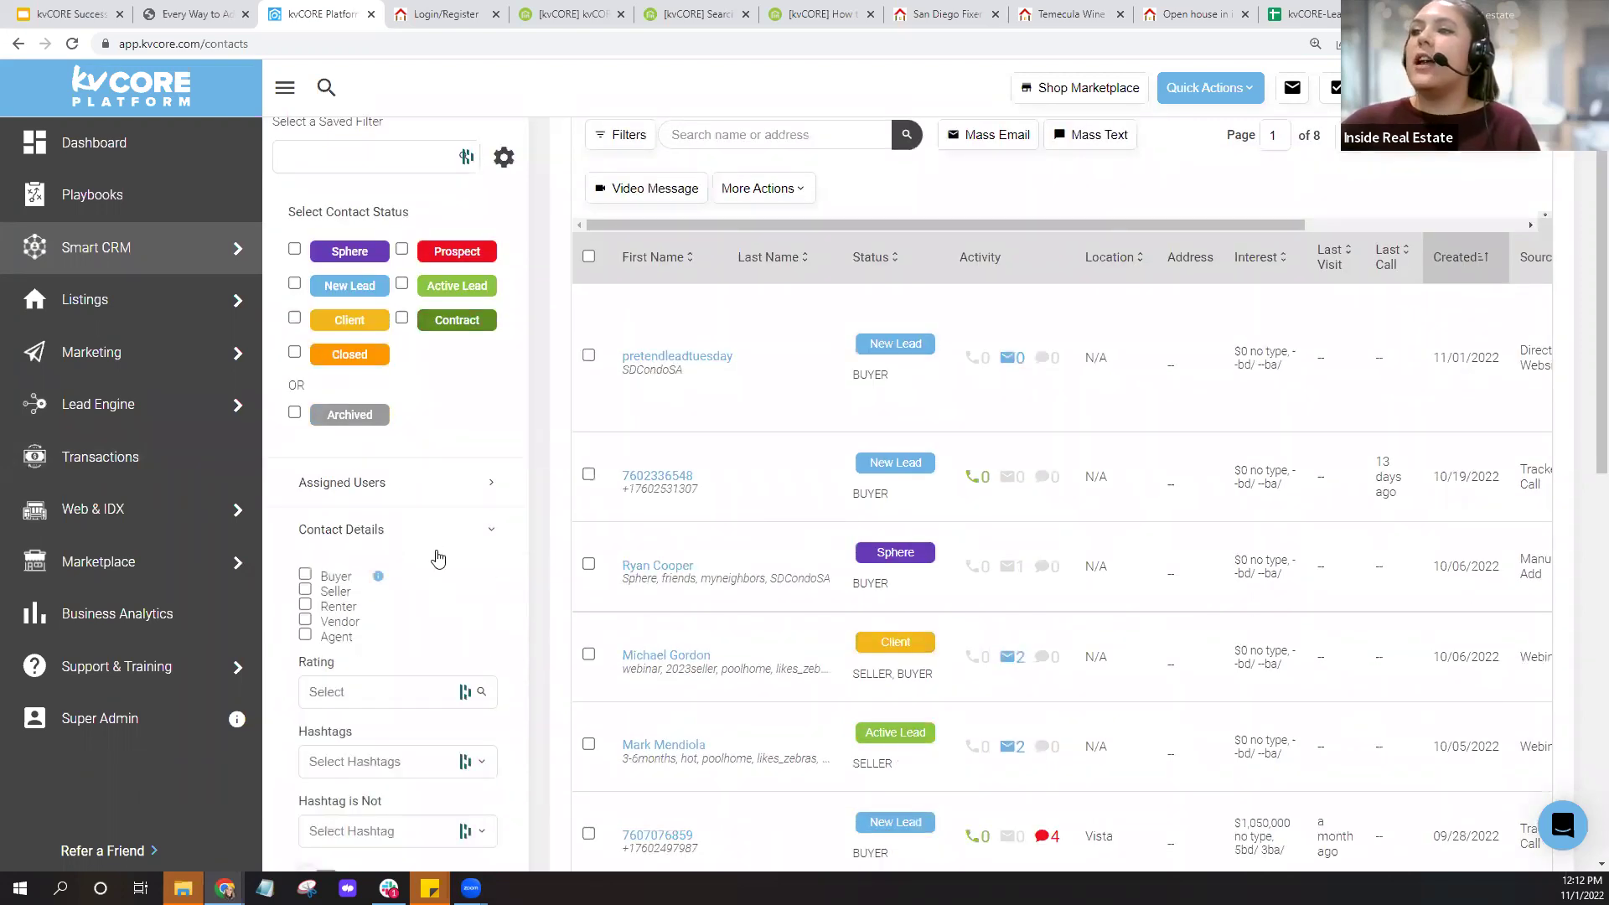
{"action": "scroll", "coordinate": [437, 553], "scroll_direction": "down", "scroll_amount": 7}
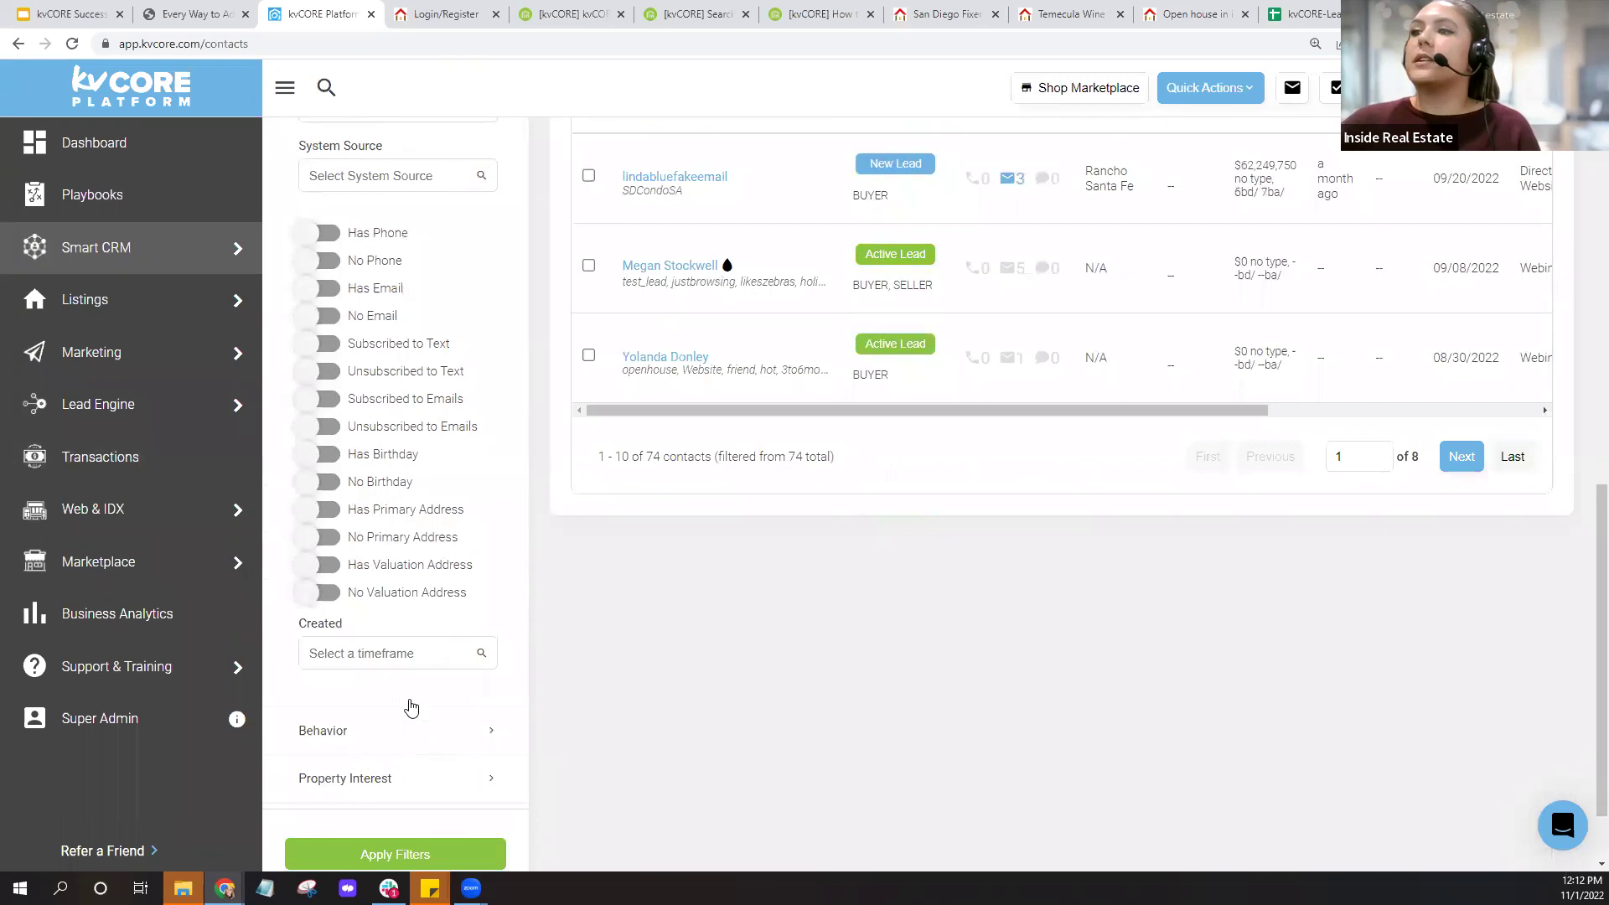
{"action": "left_click", "coordinate": [411, 724]}
Turn on Has Search Alerts and apply the filter, leaving 40 of 74 contacts.
{"action": "scroll", "coordinate": [447, 600], "scroll_direction": "down", "scroll_amount": 2}
{"action": "scroll", "coordinate": [447, 600], "scroll_direction": "down", "scroll_amount": 1}
{"action": "left_click", "coordinate": [312, 553]}
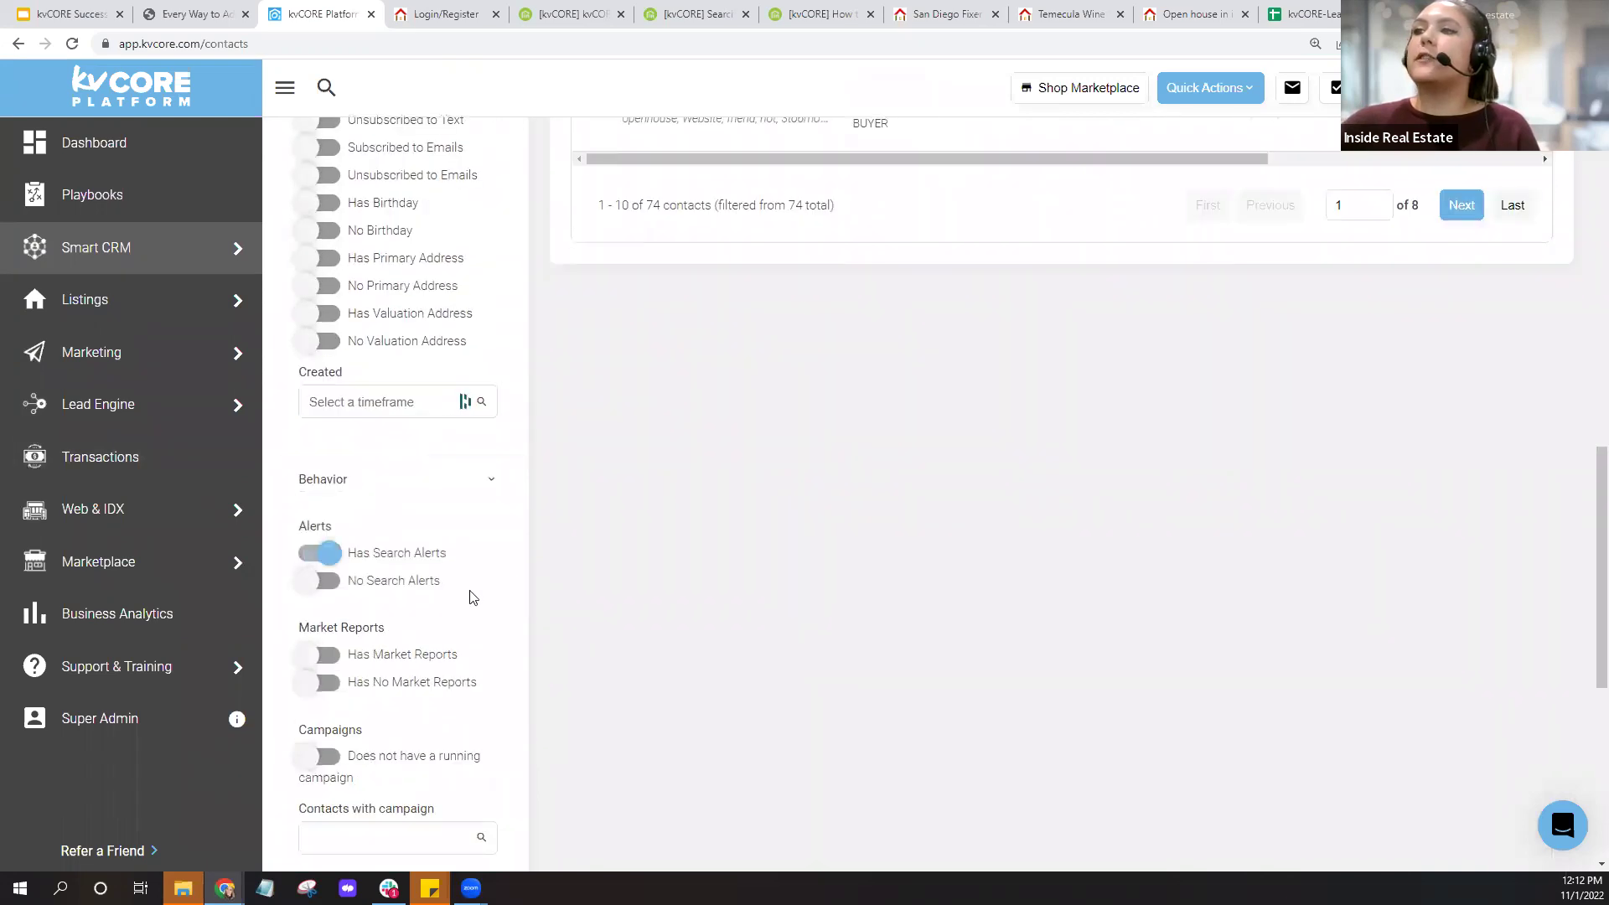
{"action": "scroll", "coordinate": [469, 596], "scroll_direction": "down", "scroll_amount": 7}
{"action": "left_click", "coordinate": [428, 759]}
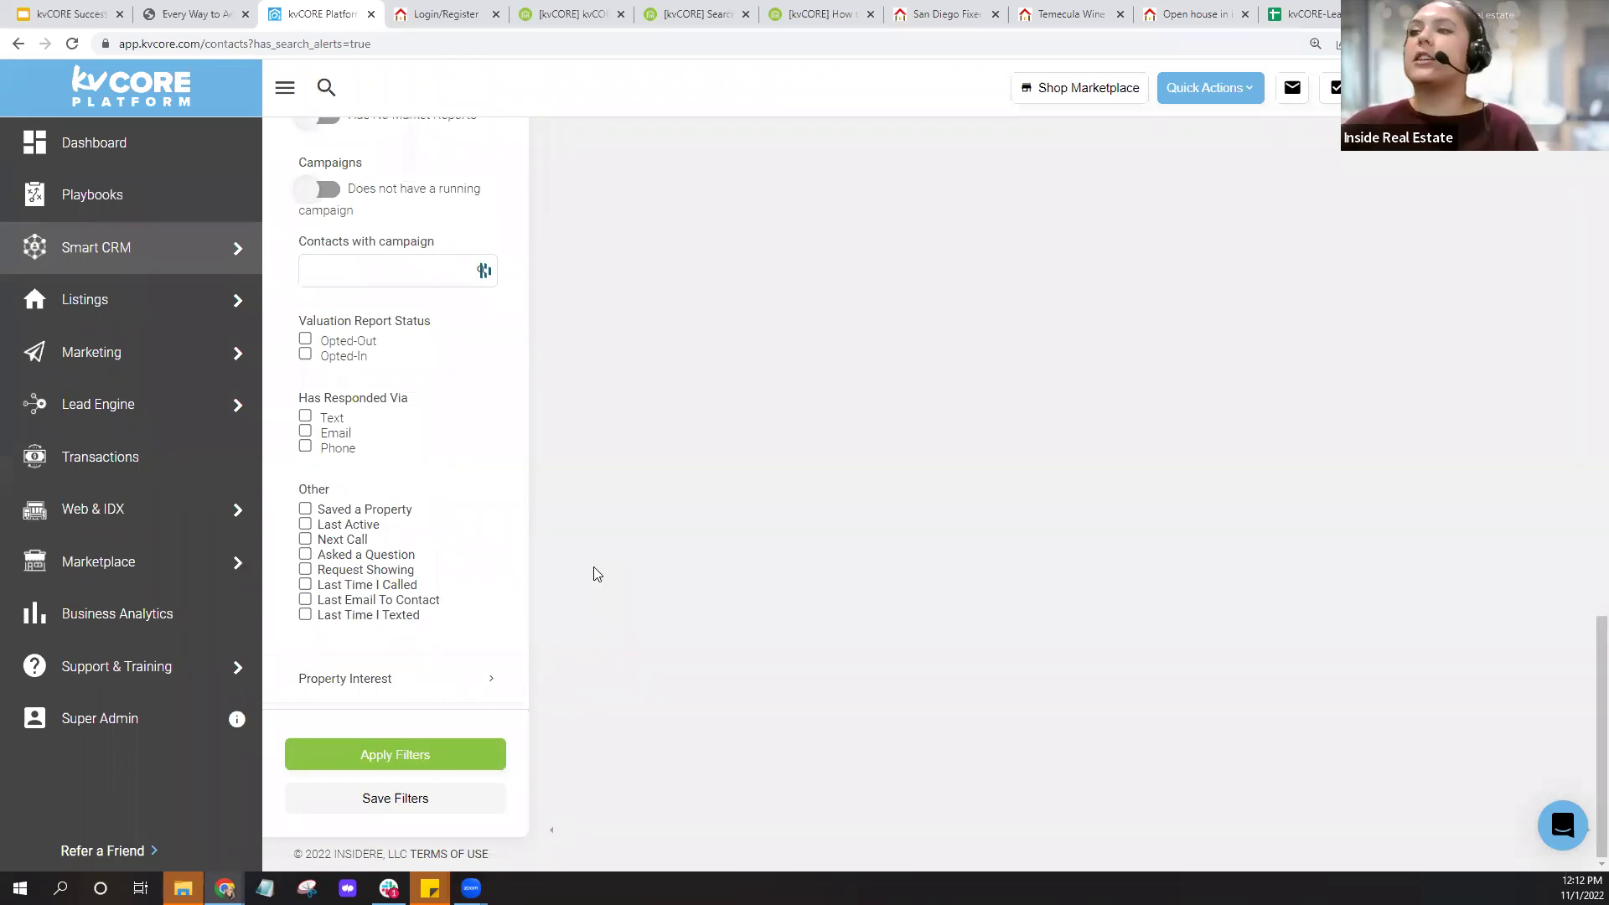
{"action": "left_click", "coordinate": [450, 759]}
{"action": "scroll", "coordinate": [803, 564], "scroll_direction": "up", "scroll_amount": 10}
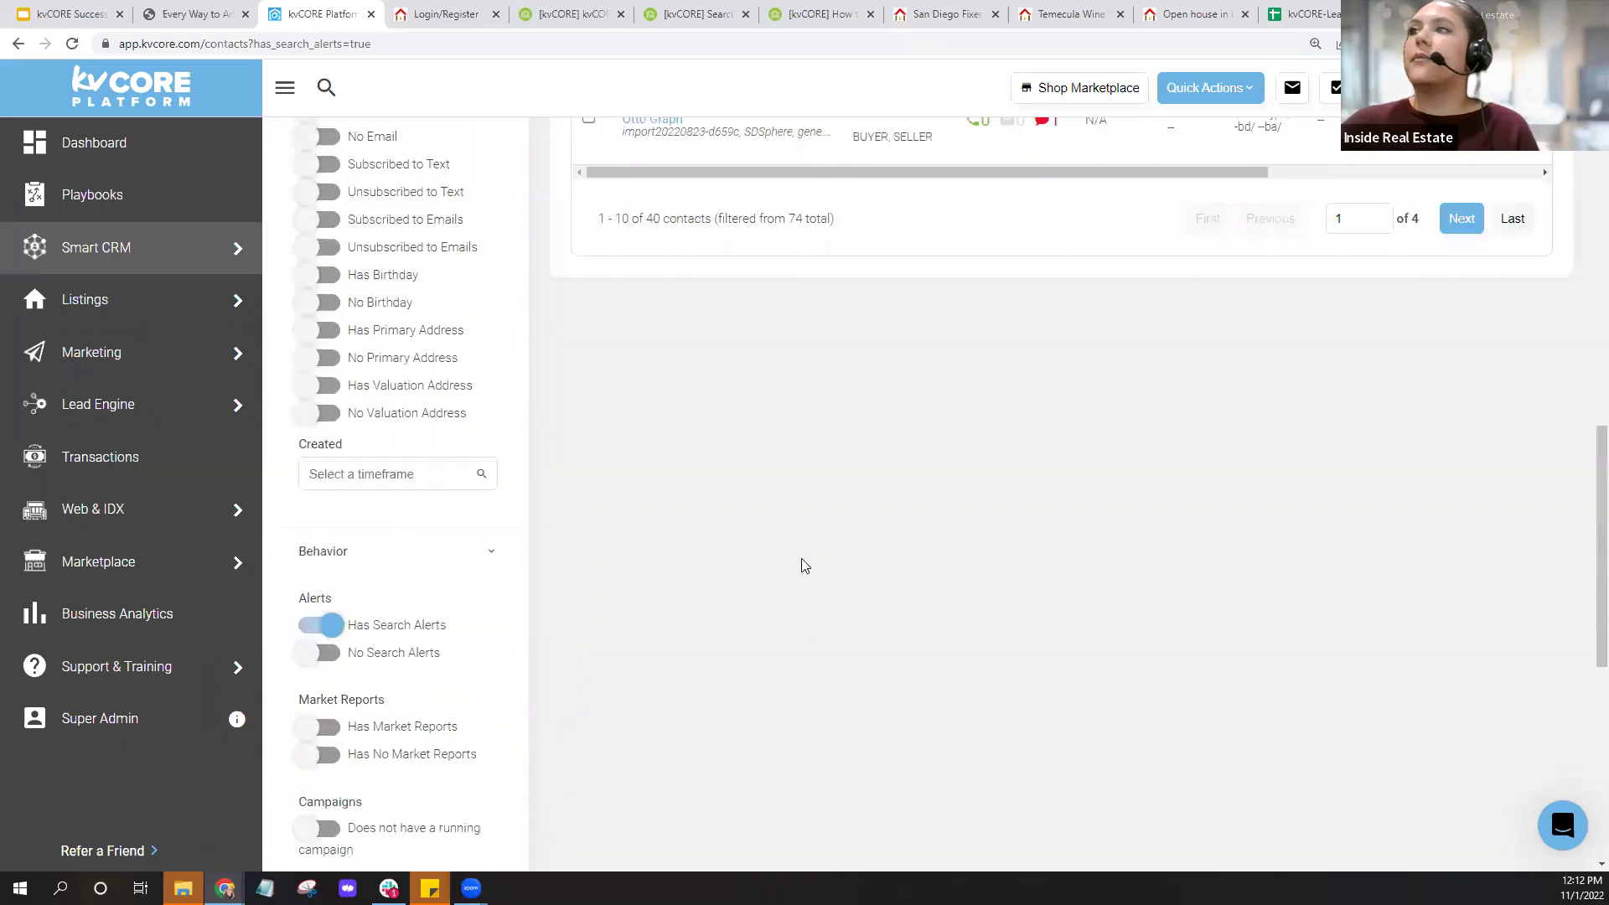
{"action": "scroll", "coordinate": [802, 564], "scroll_direction": "up", "scroll_amount": 1}
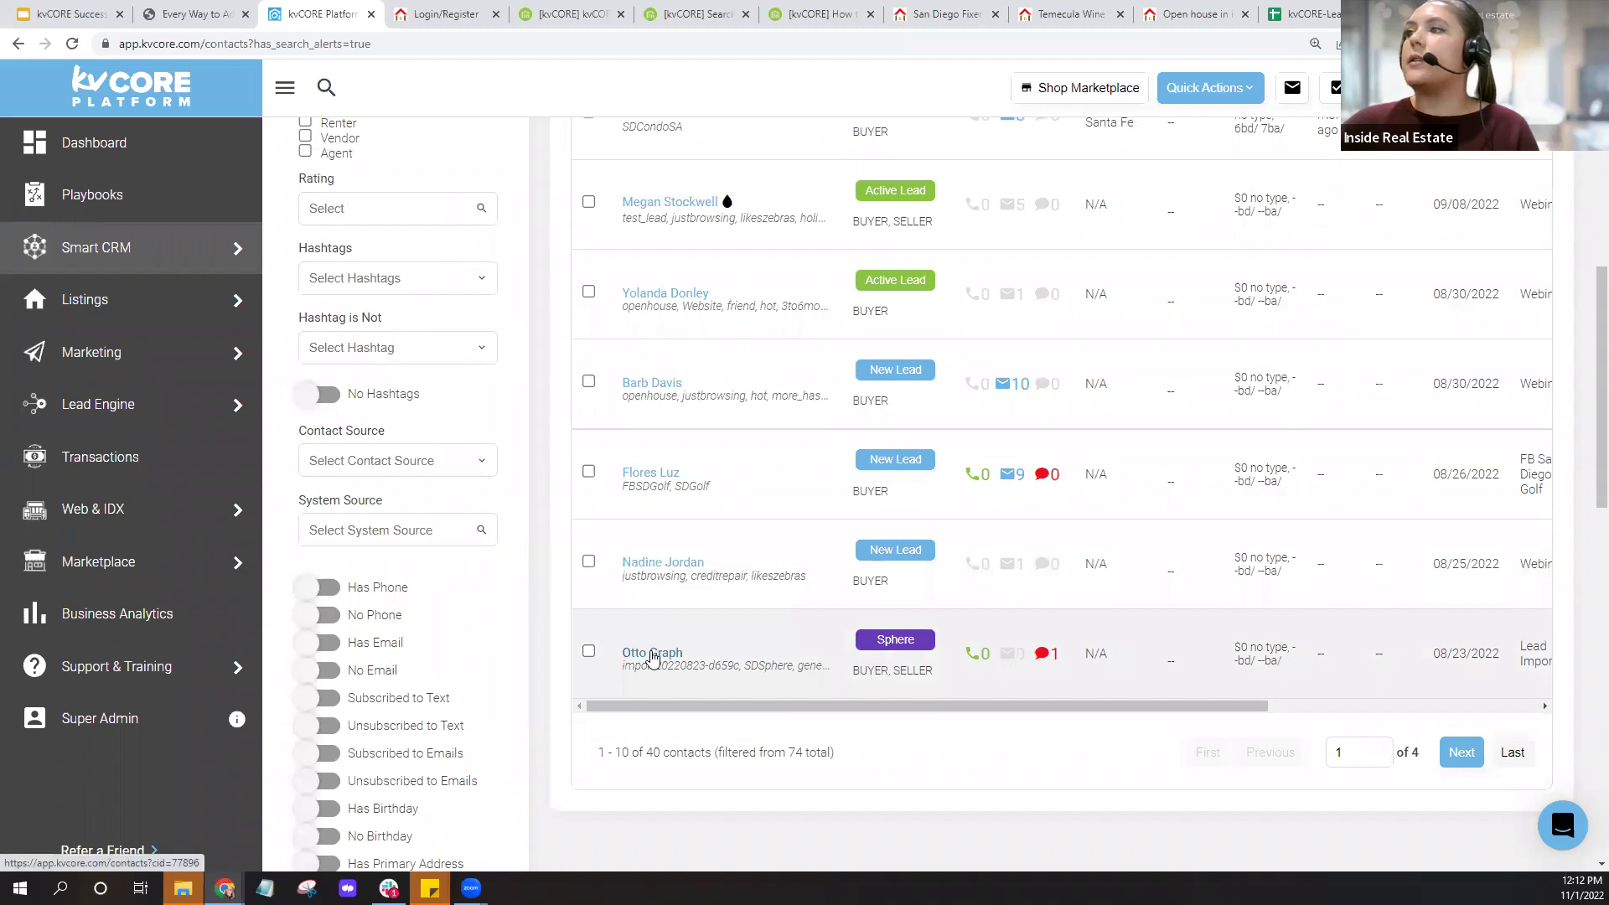
{"action": "left_click", "coordinate": [634, 474]}
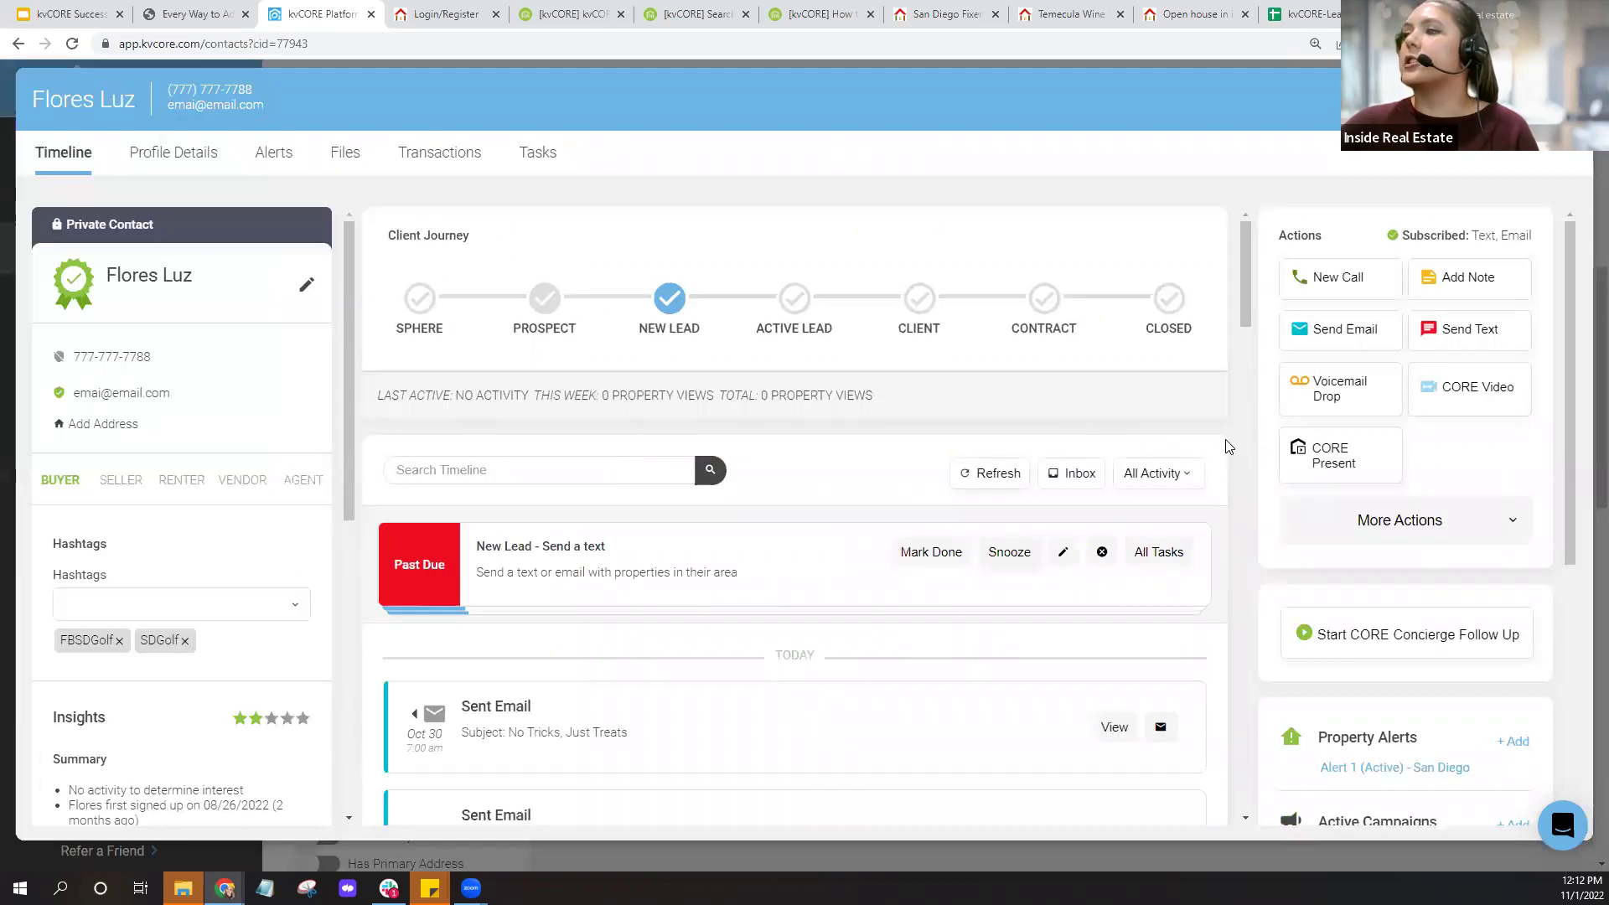
{"action": "scroll", "coordinate": [1229, 446], "scroll_direction": "down", "scroll_amount": 2}
{"action": "scroll", "coordinate": [1228, 446], "scroll_direction": "down", "scroll_amount": 2}
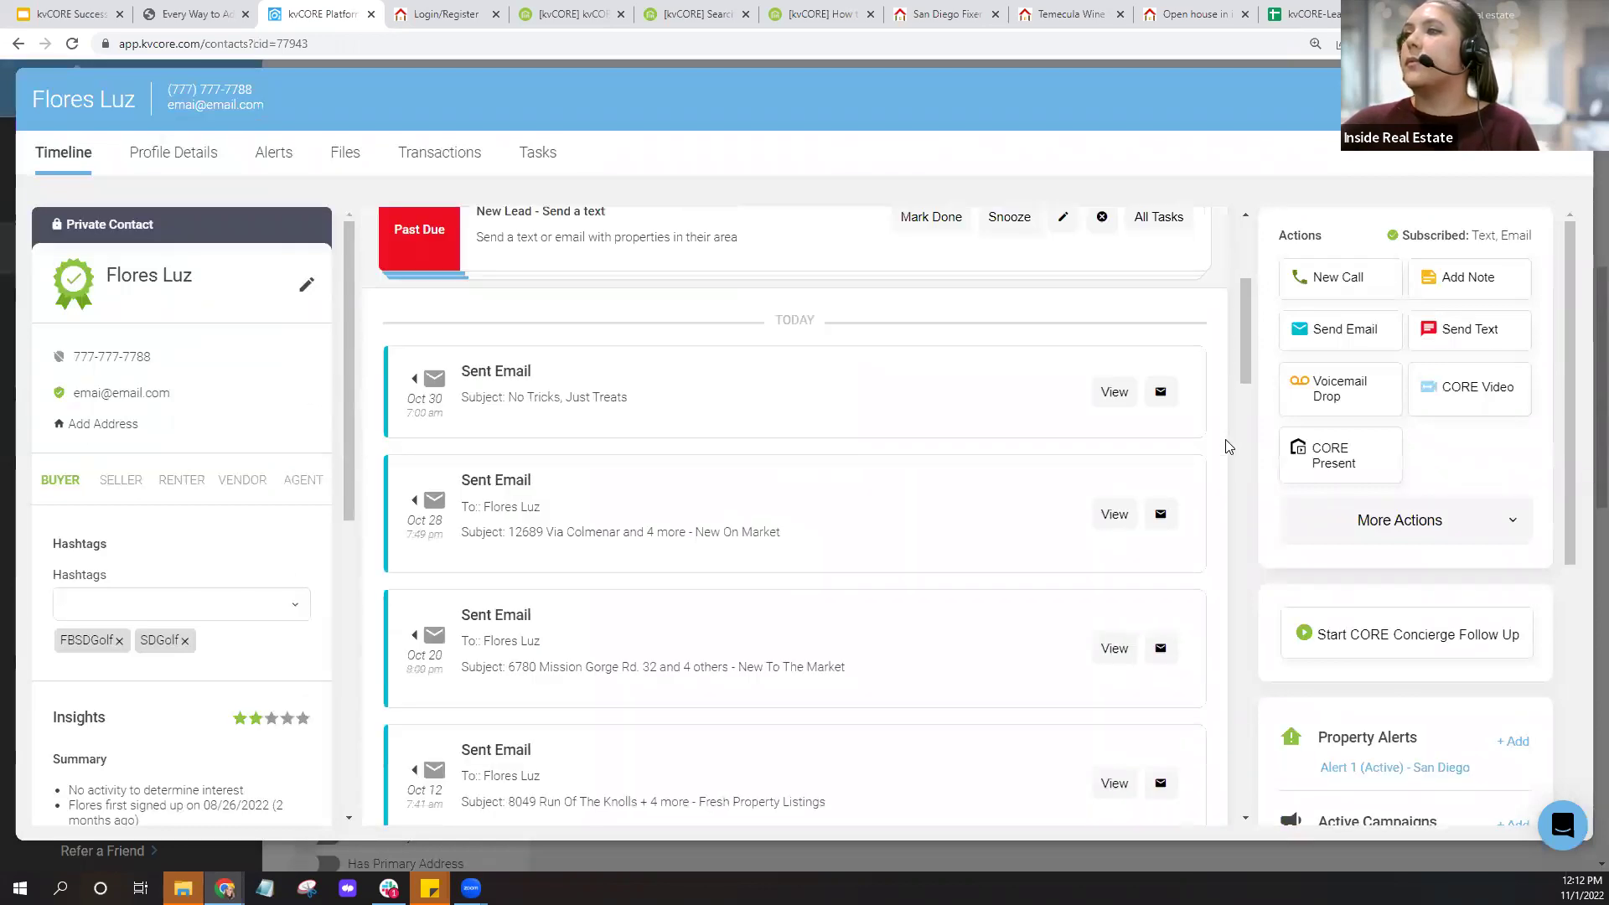
{"action": "scroll", "coordinate": [1228, 446], "scroll_direction": "down", "scroll_amount": 2}
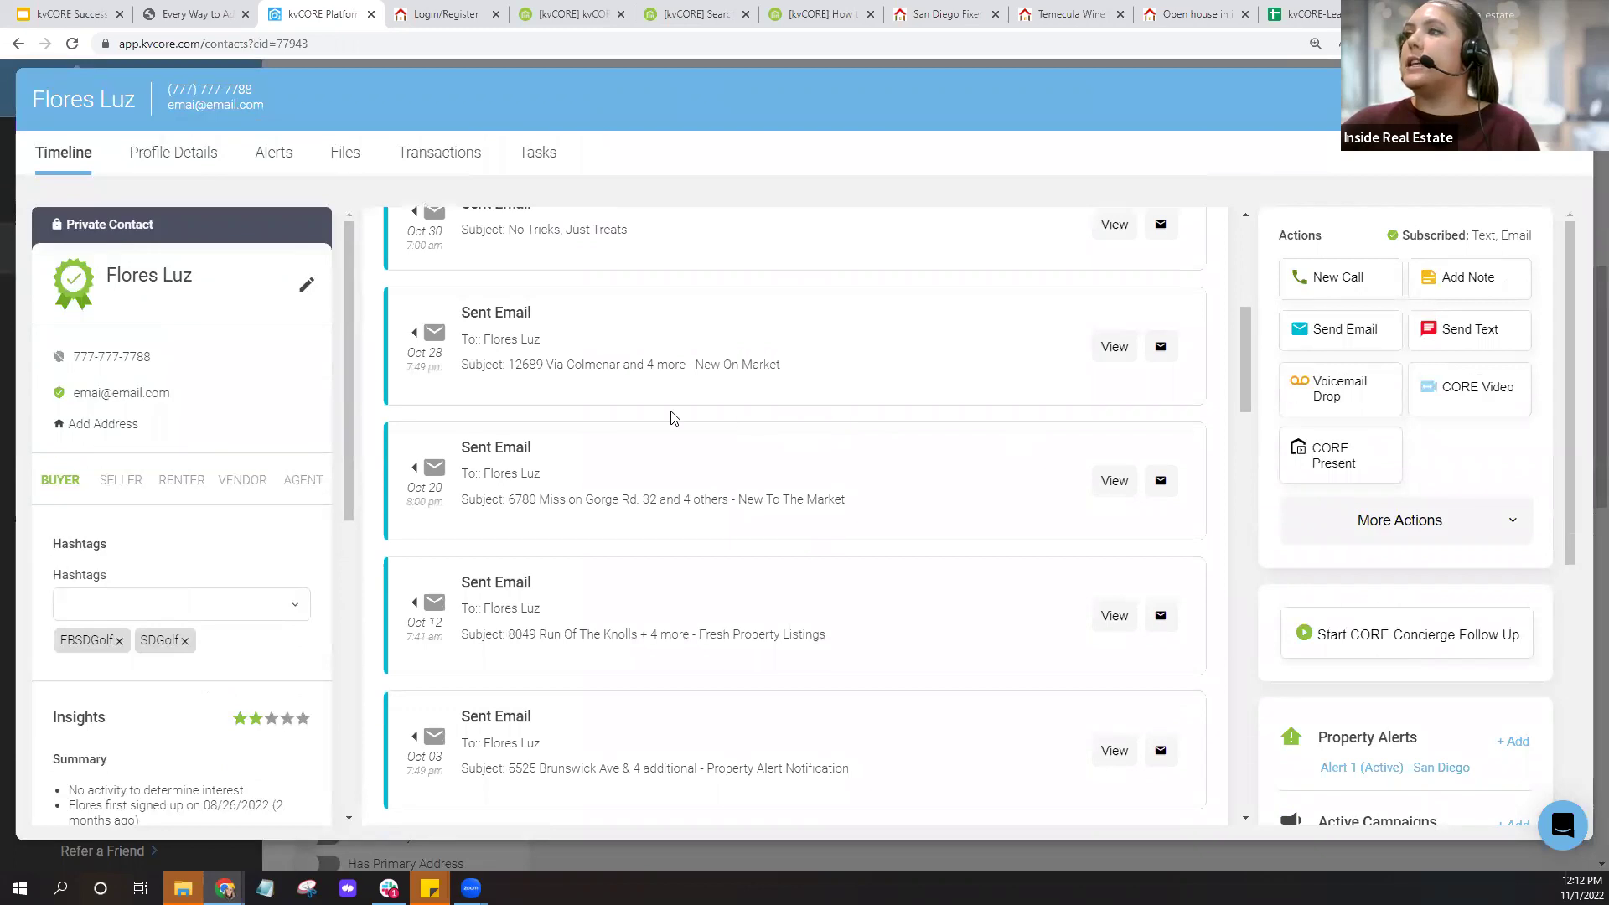
{"action": "scroll", "coordinate": [1001, 465], "scroll_direction": "down", "scroll_amount": 1}
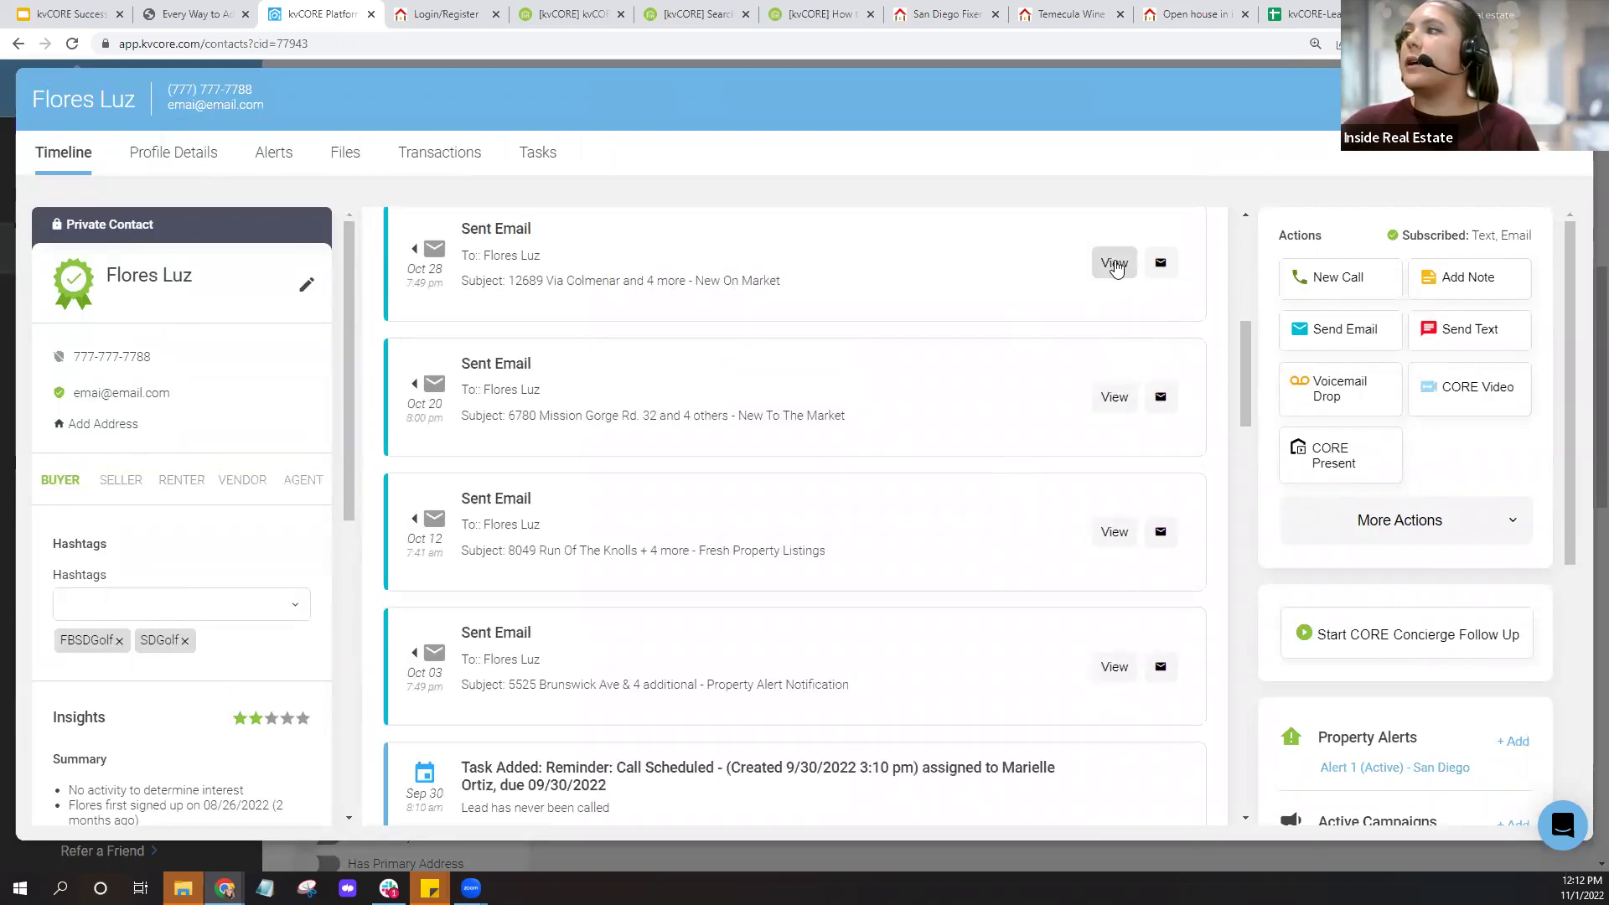
{"action": "left_click", "coordinate": [1115, 266]}
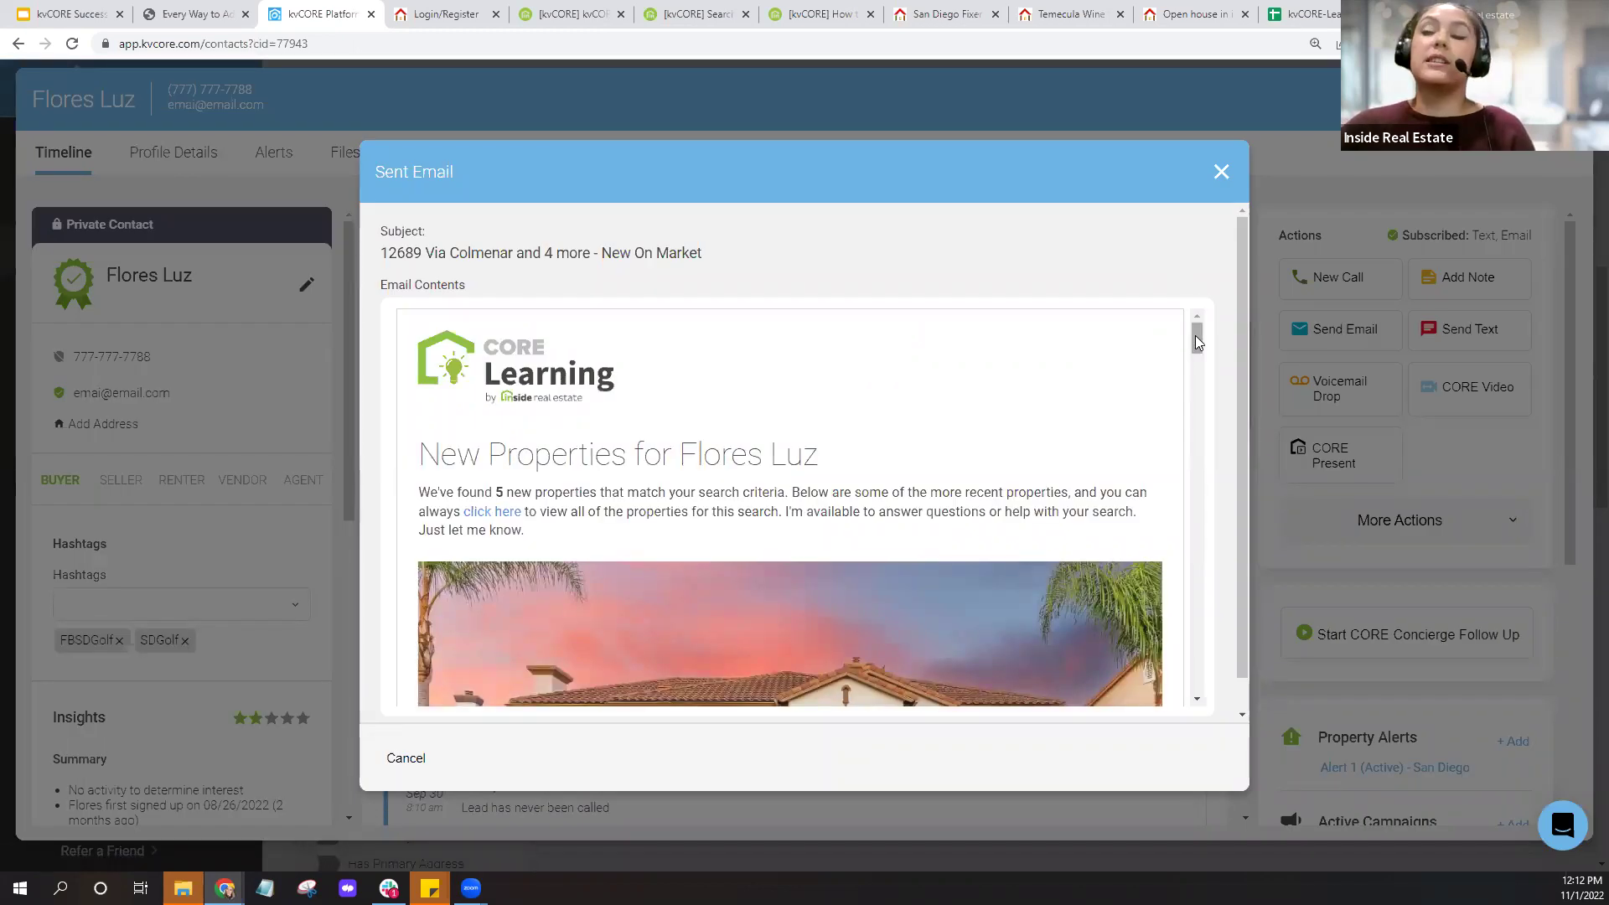
{"action": "left_click_drag", "start_coordinate": [1199, 342], "coordinate": [1221, 546]}
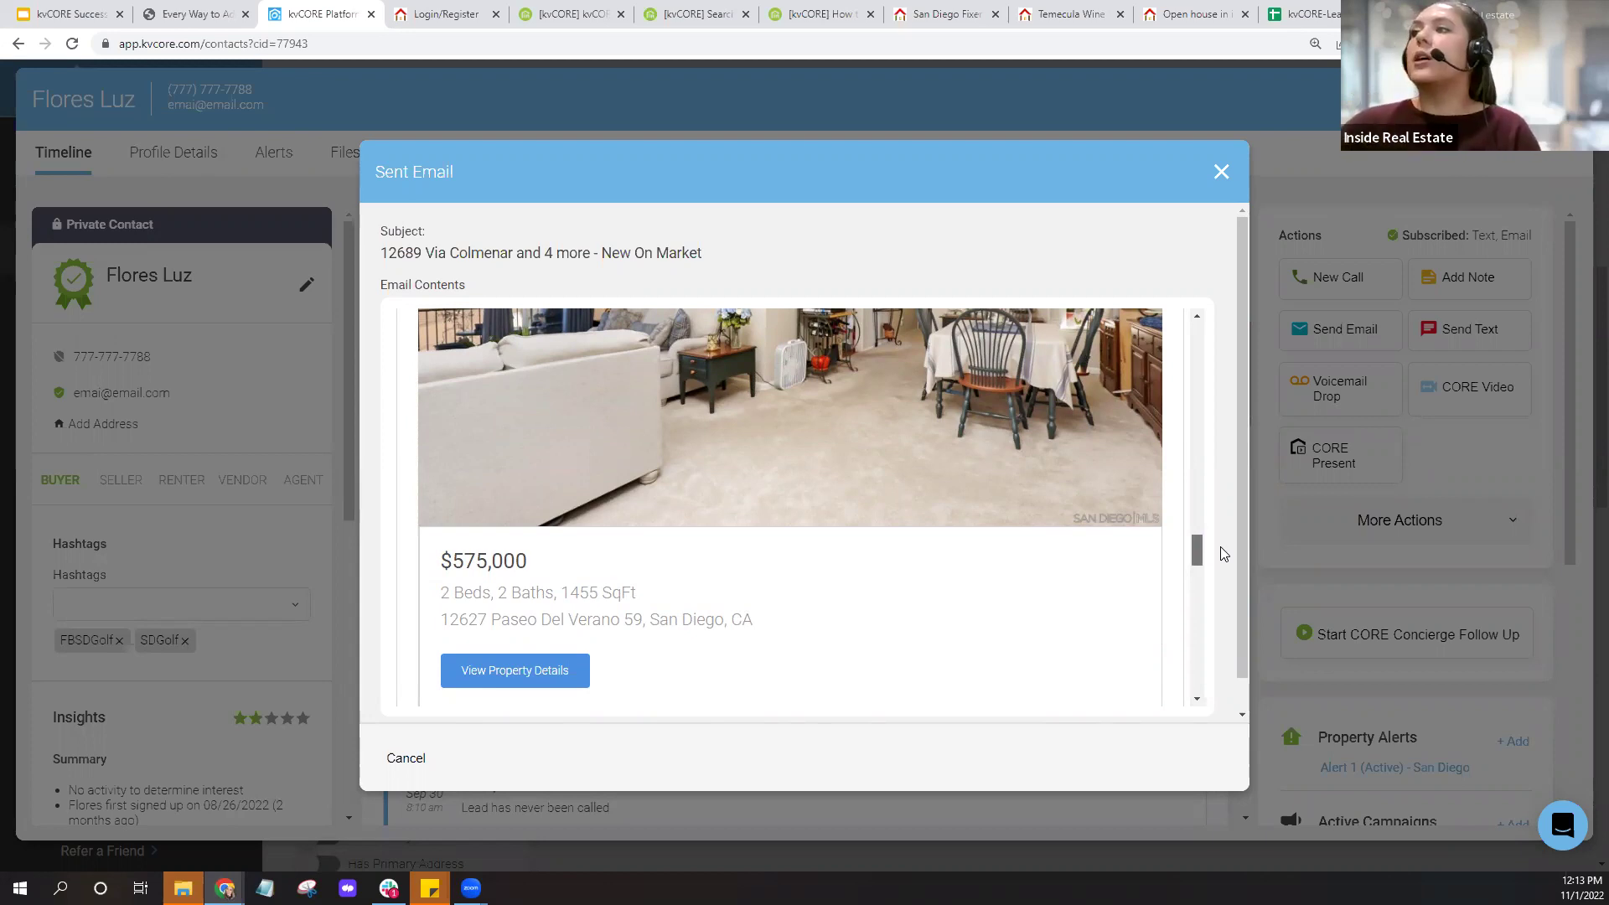
{"action": "mouse_move", "coordinate": [1221, 546]}
{"action": "left_mouse_down"}
{"action": "mouse_move", "coordinate": [1226, 681]}
{"action": "mouse_move", "coordinate": [1238, 306]}
{"action": "mouse_move", "coordinate": [1202, 193]}
{"action": "left_mouse_up"}
{"action": "left_click", "coordinate": [1222, 171]}
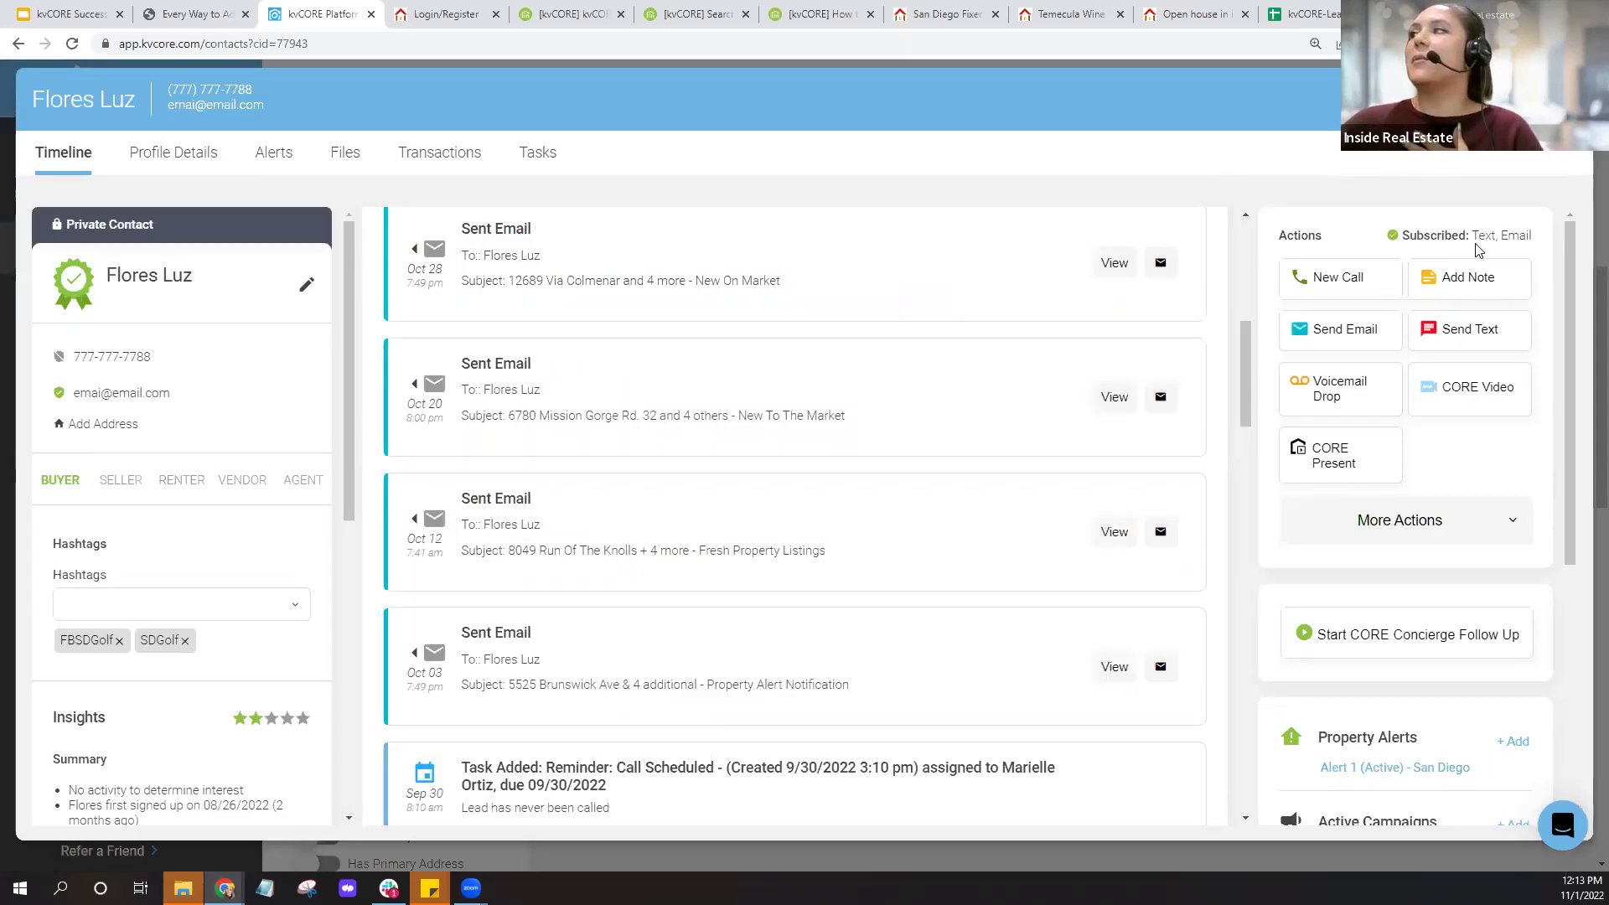
{"action": "left_click", "coordinate": [1564, 99]}
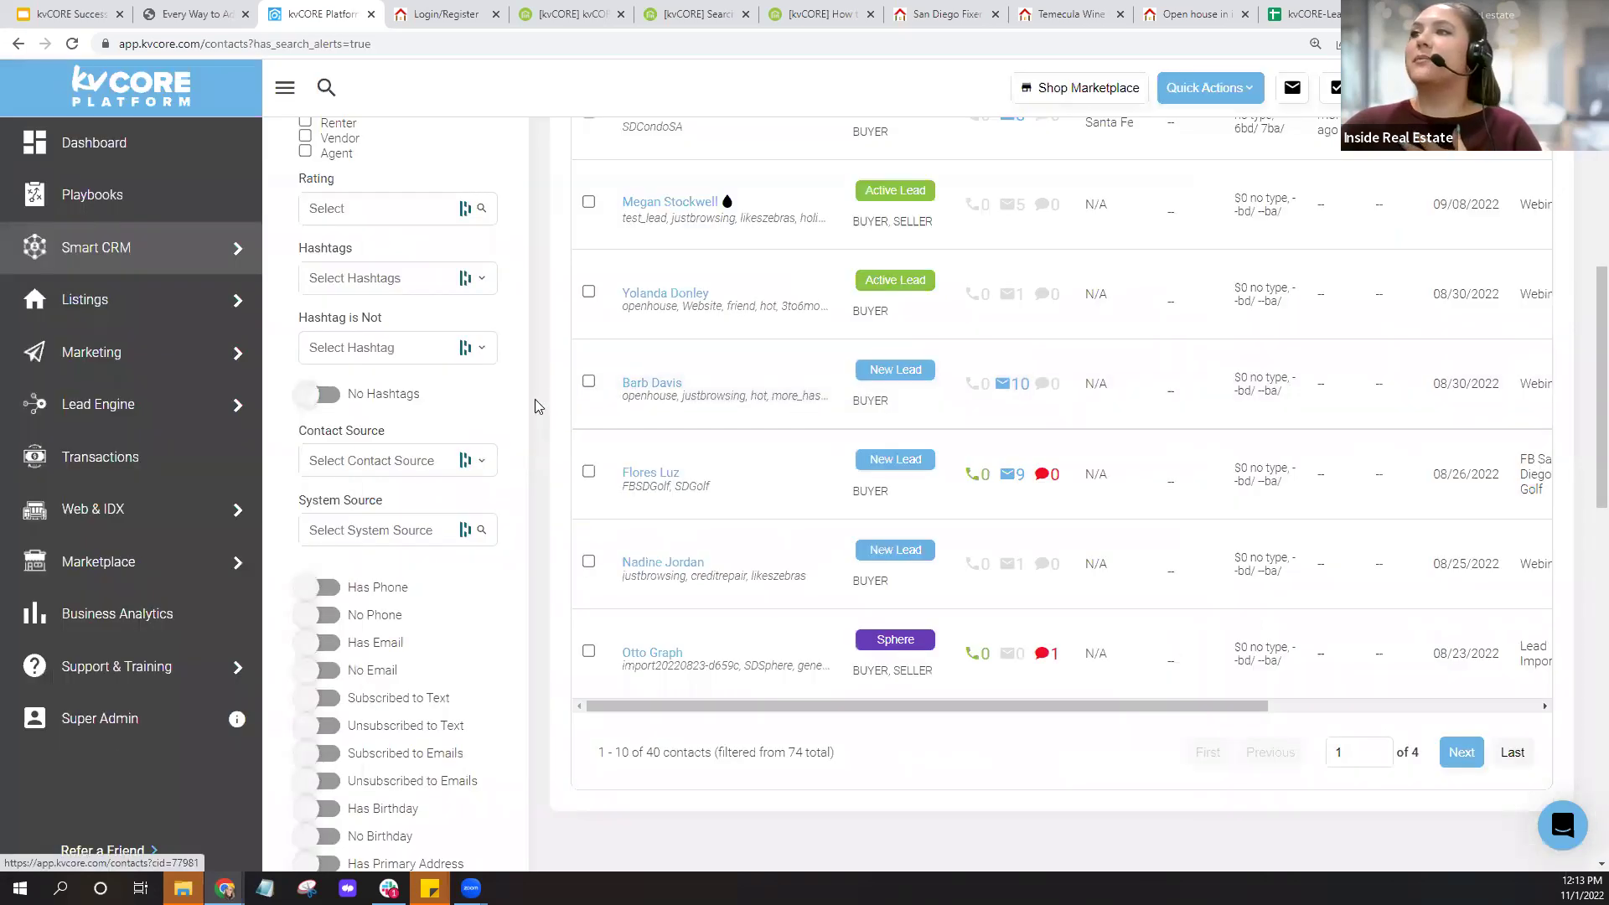
Close the Filters panel and go to the Lead Engine page.
{"action": "scroll", "coordinate": [539, 406], "scroll_direction": "up", "scroll_amount": 8}
{"action": "left_click", "coordinate": [501, 234]}
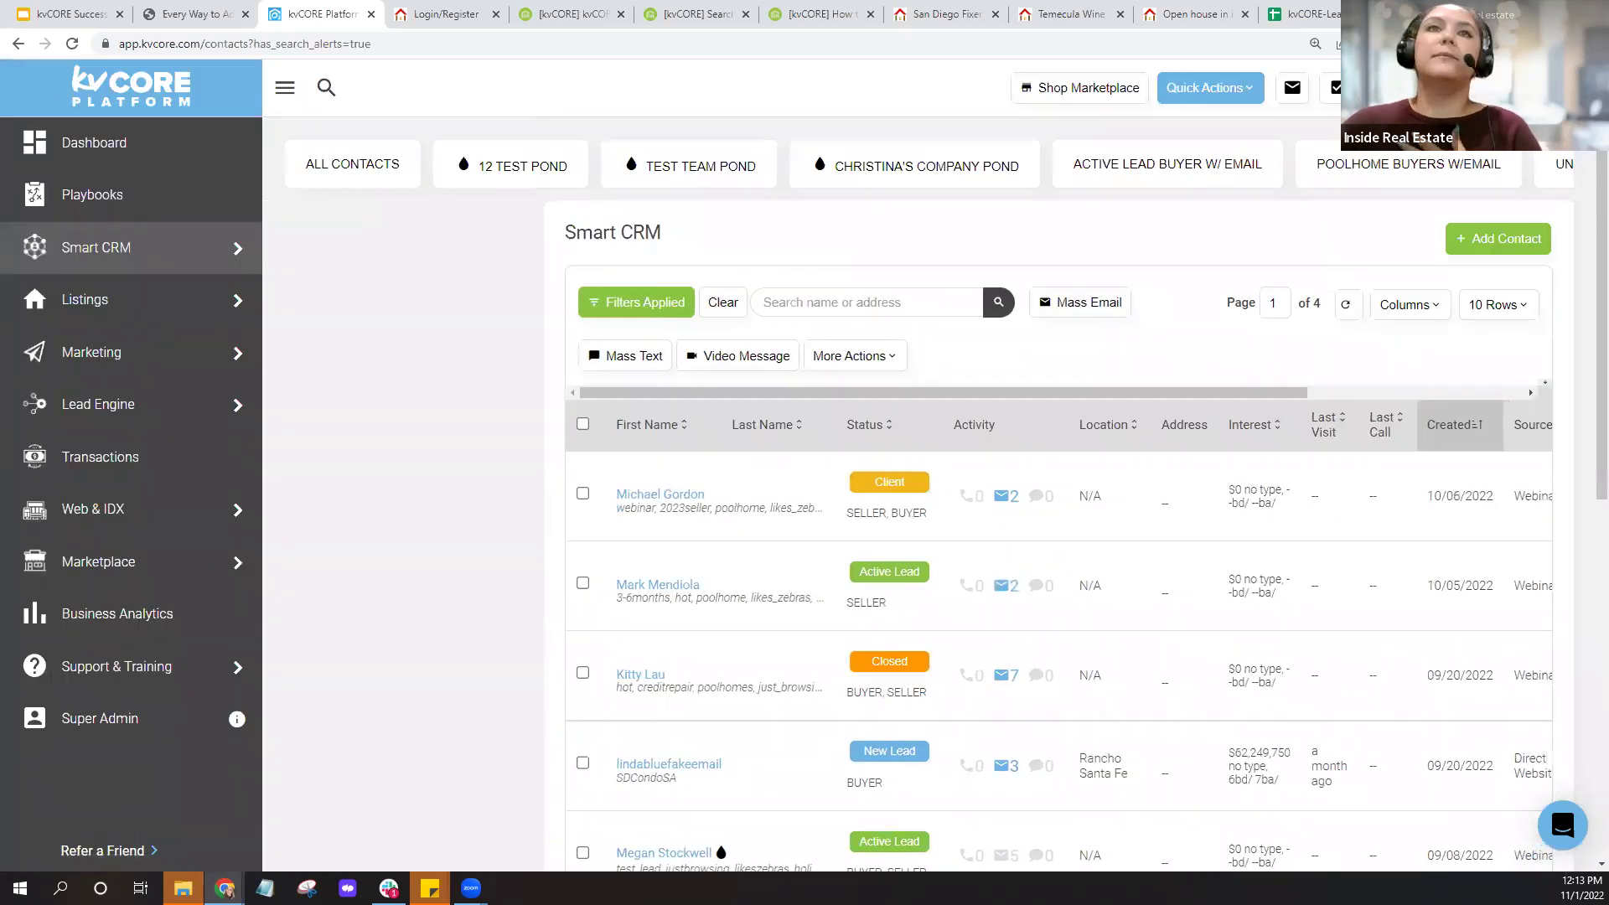
{"action": "left_click", "coordinate": [98, 404]}
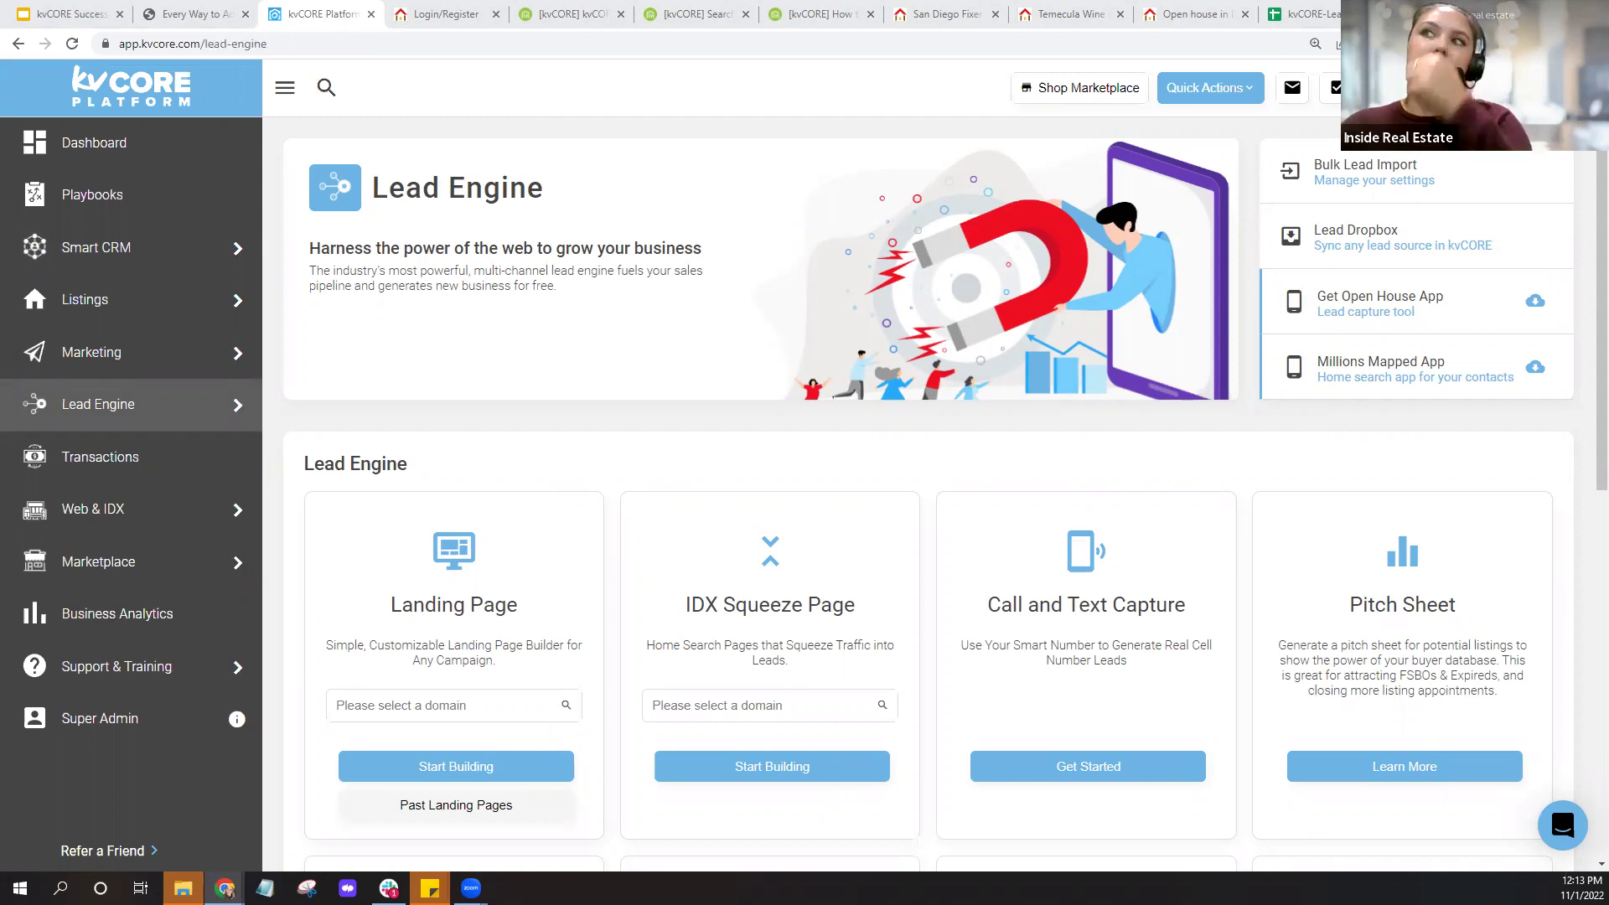
Open Smart CRM in a new browser tab and switch to it.
{"action": "right_click", "coordinate": [118, 248]}
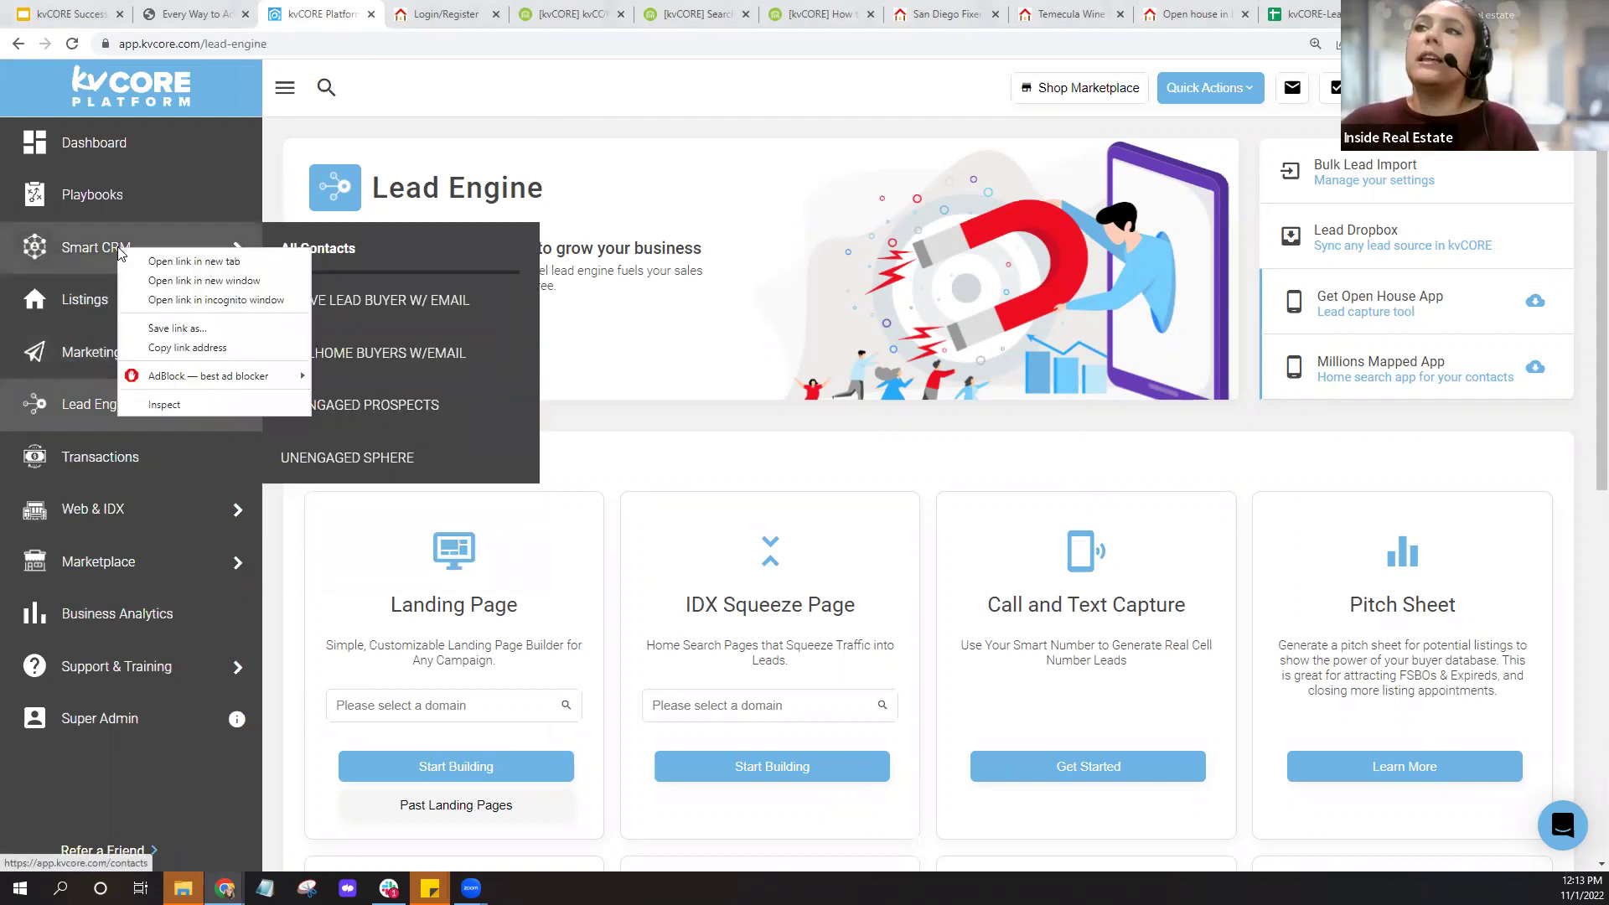
{"action": "left_click", "coordinate": [164, 261]}
{"action": "left_click", "coordinate": [409, 13]}
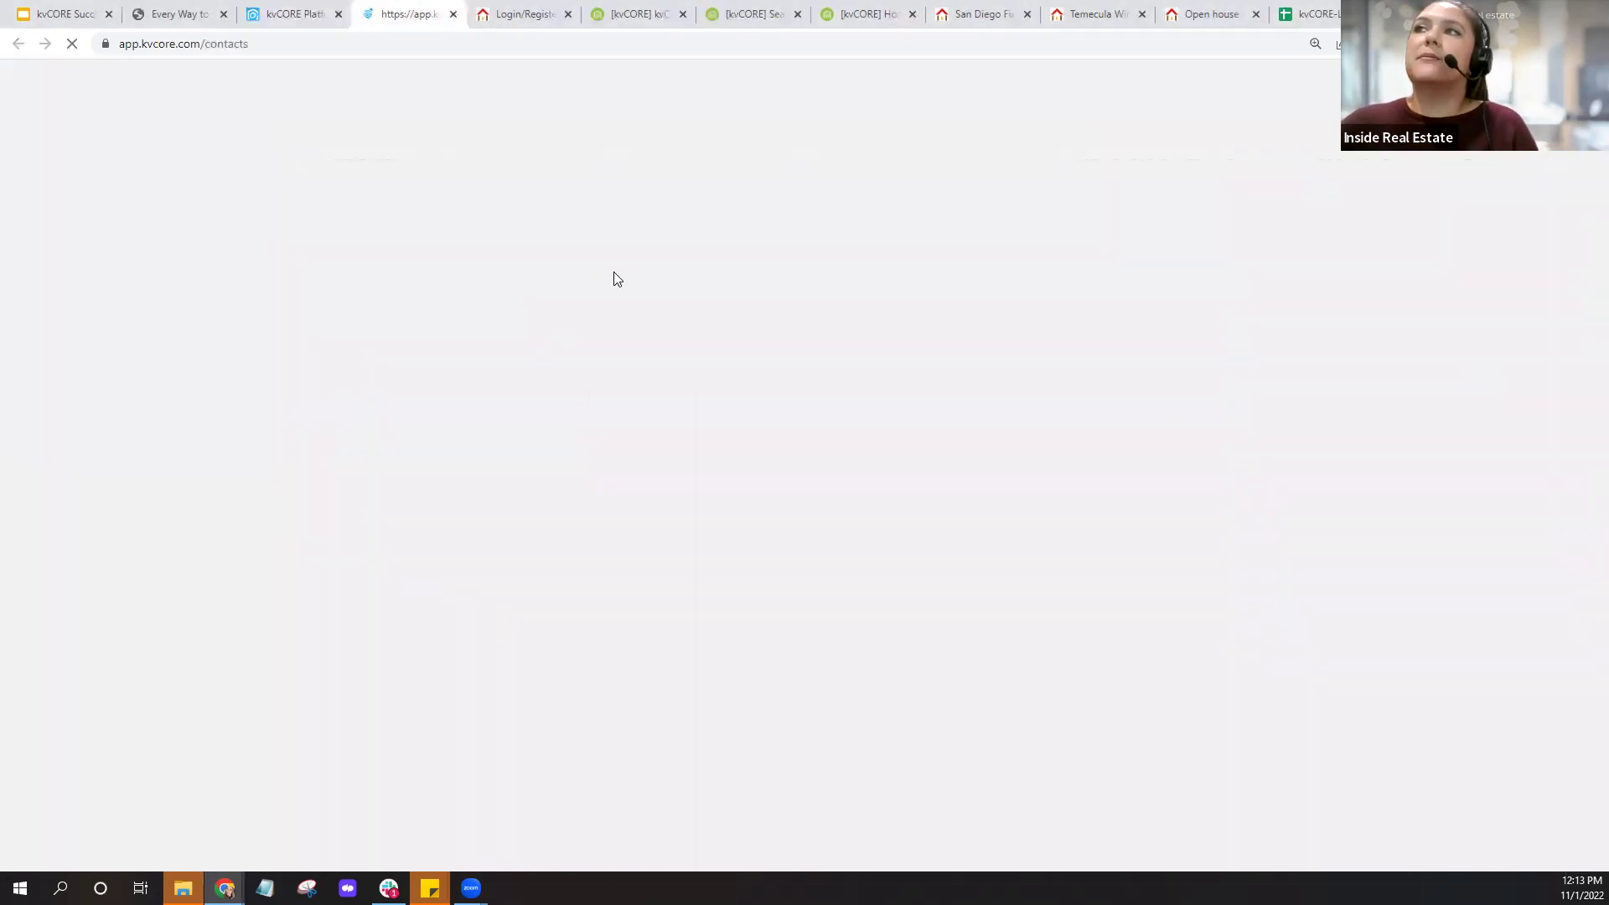
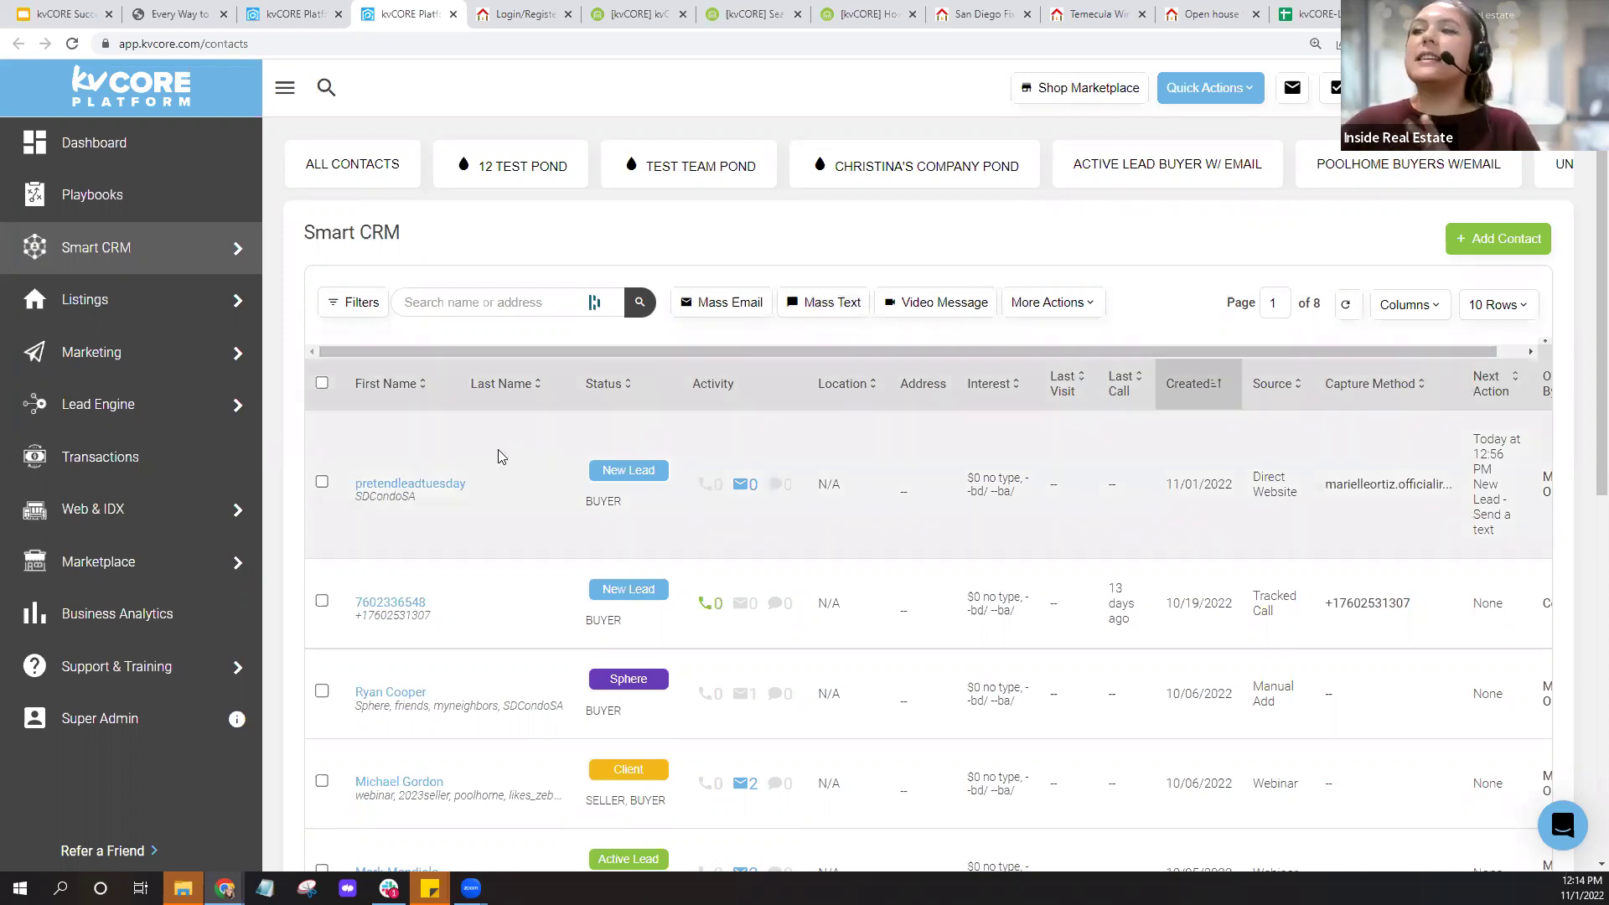
Step through contacts' alerts to the client with an active San Diego alert and view their timeline.
{"action": "scroll", "coordinate": [469, 457], "scroll_direction": "down", "scroll_amount": 3}
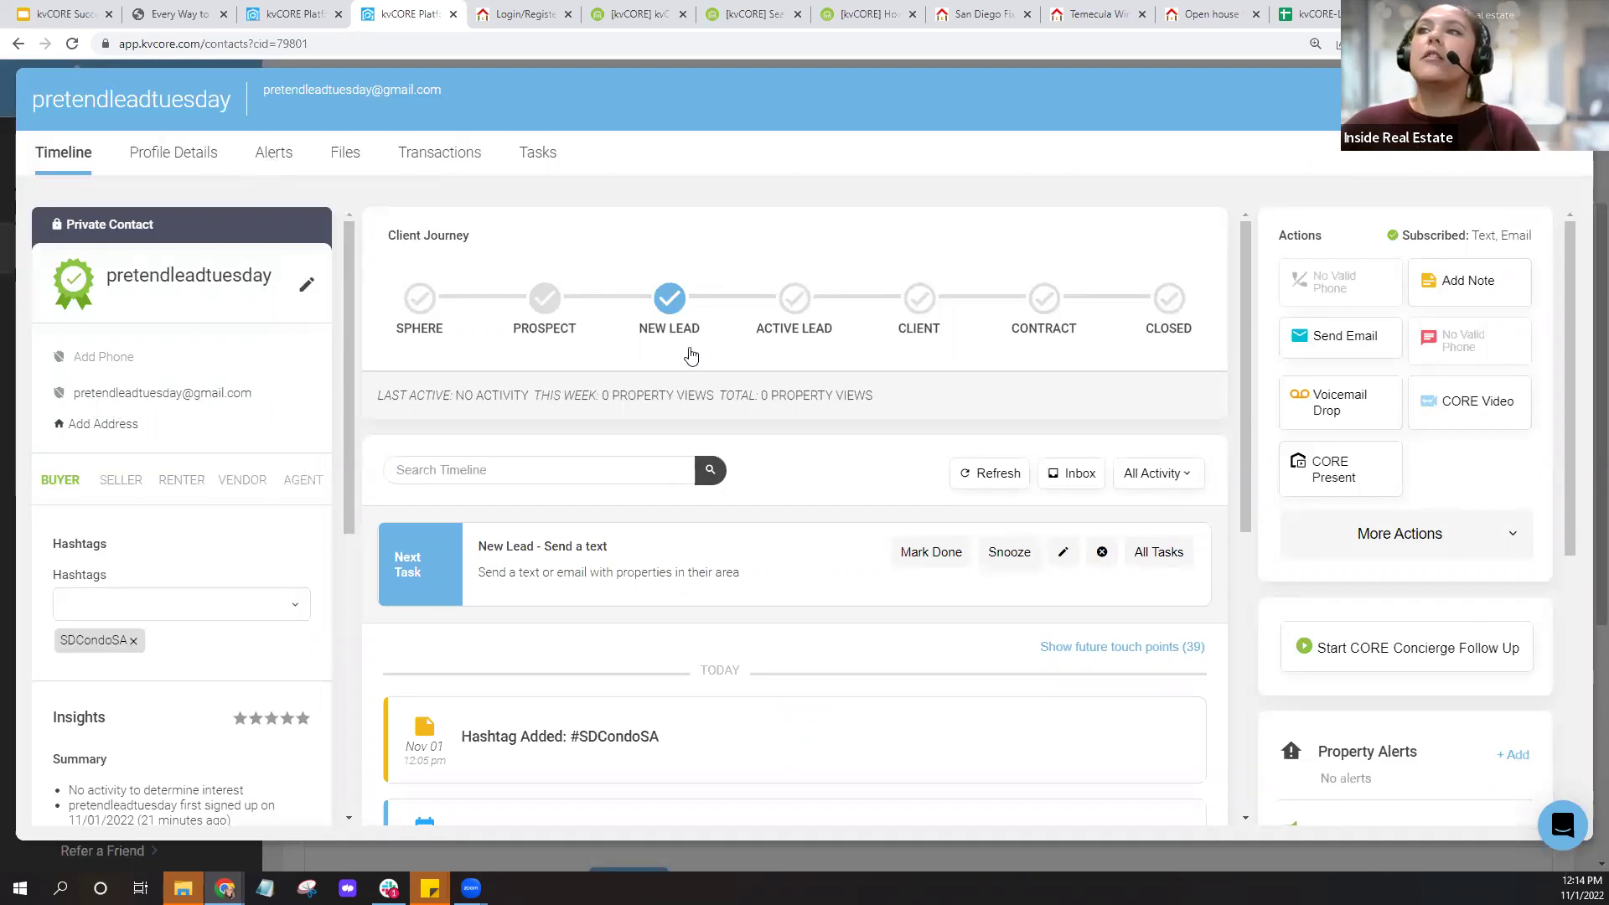
{"action": "left_click", "coordinate": [274, 152]}
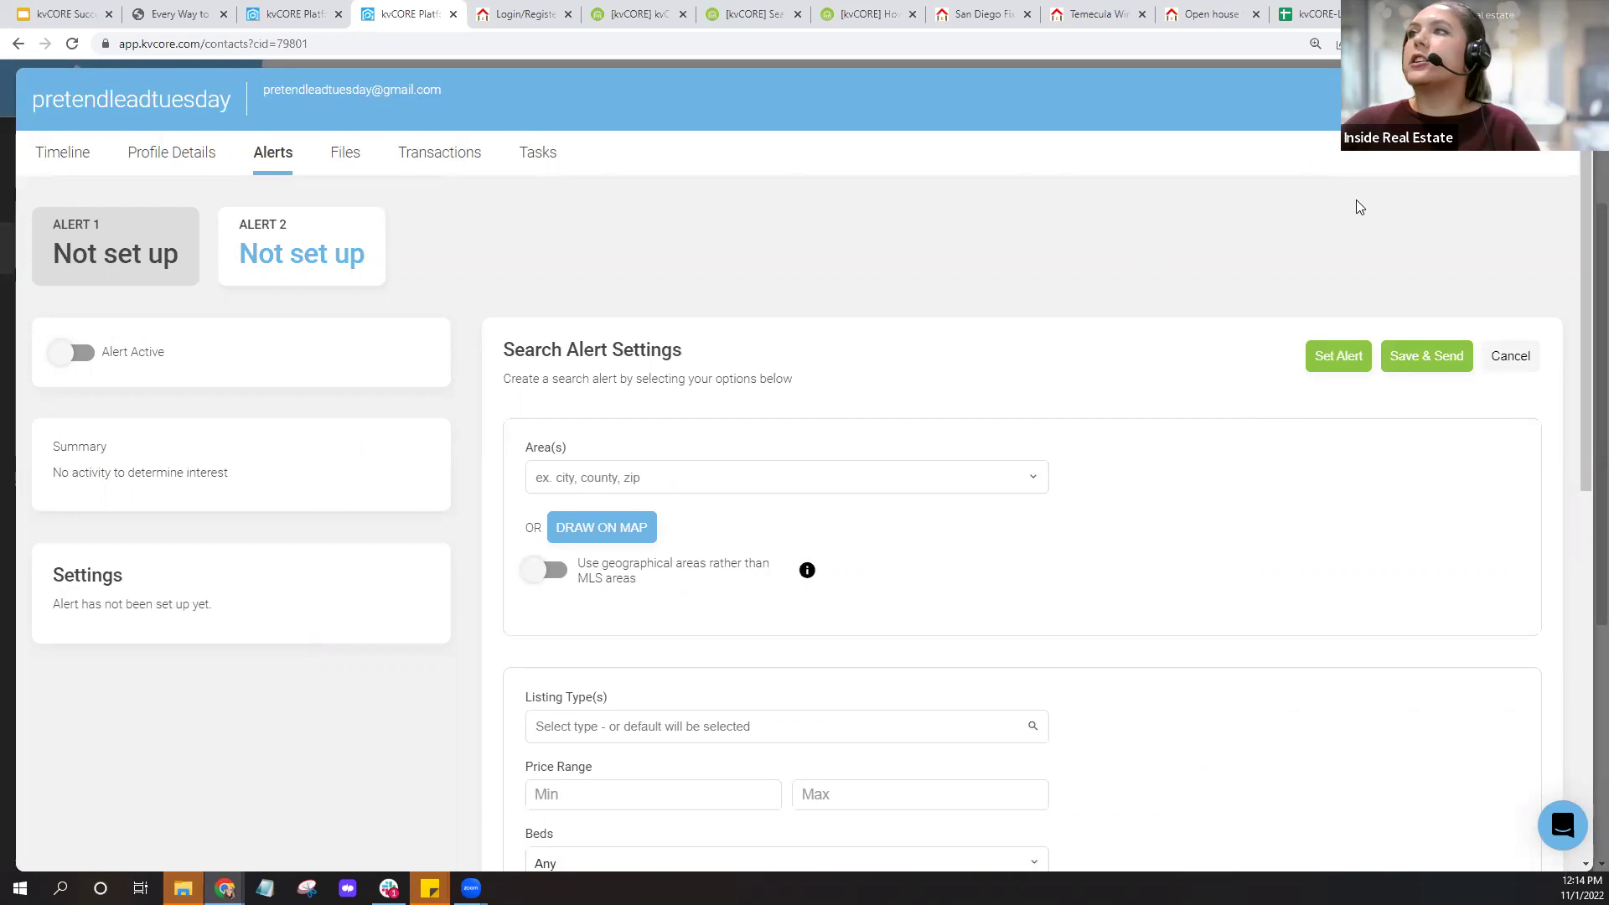
{"action": "left_click", "coordinate": [1483, 99]}
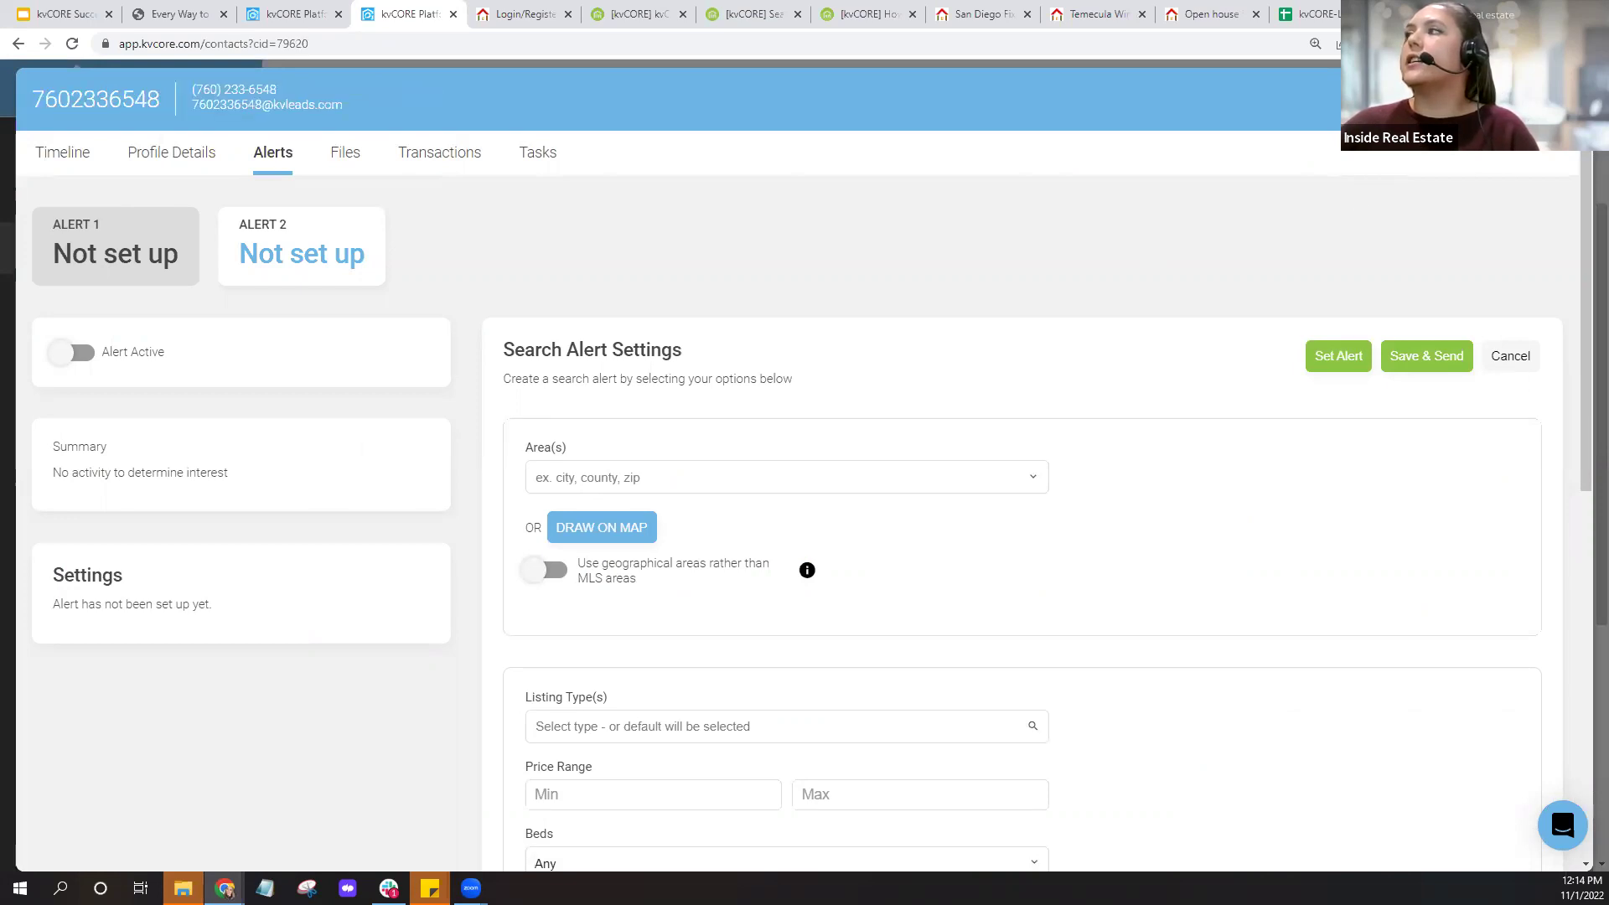
{"action": "left_click", "coordinate": [1484, 99]}
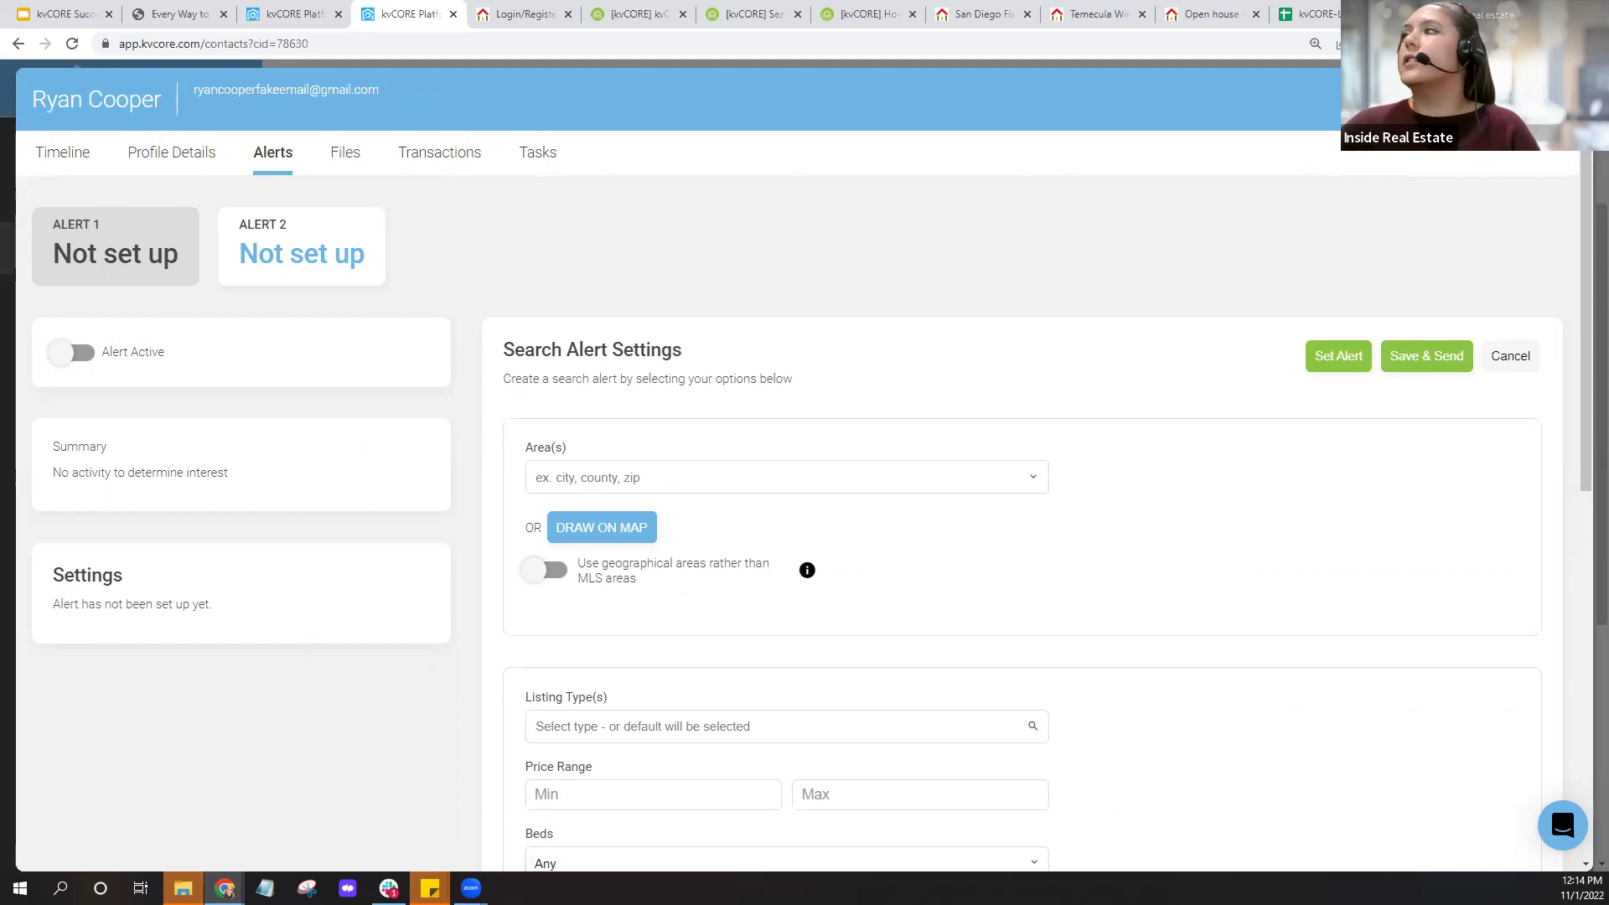
{"action": "left_click", "coordinate": [1484, 99]}
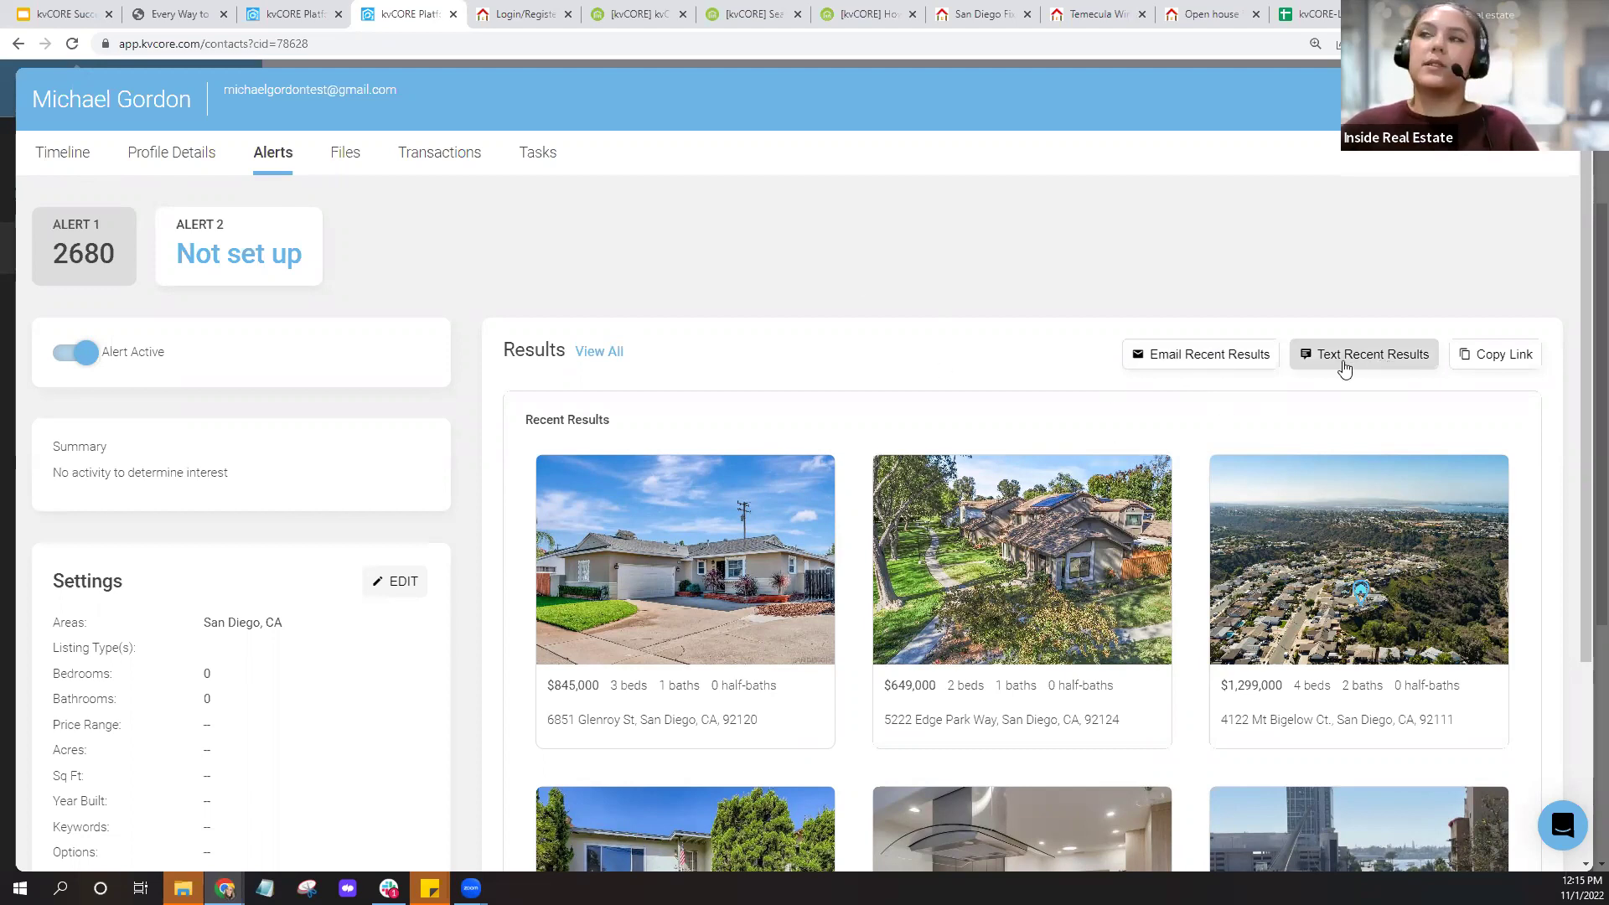
{"action": "left_click", "coordinate": [72, 160]}
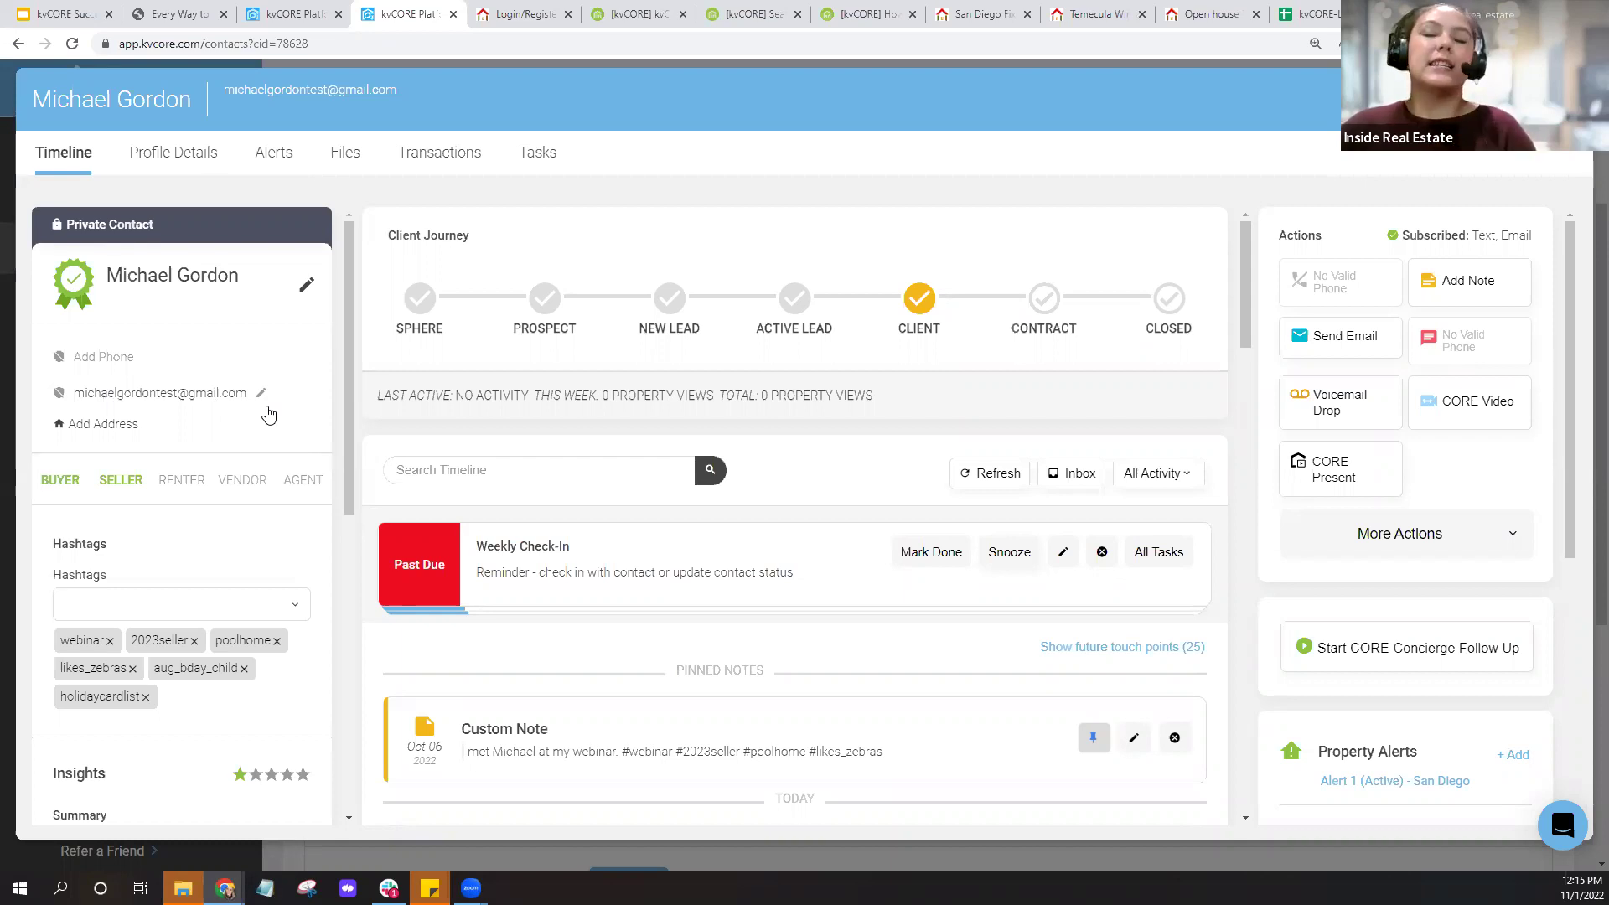
Review the Add Contact form's required email field, close it unsaved, and close the contacts tab.
{"action": "left_click", "coordinate": [1565, 99]}
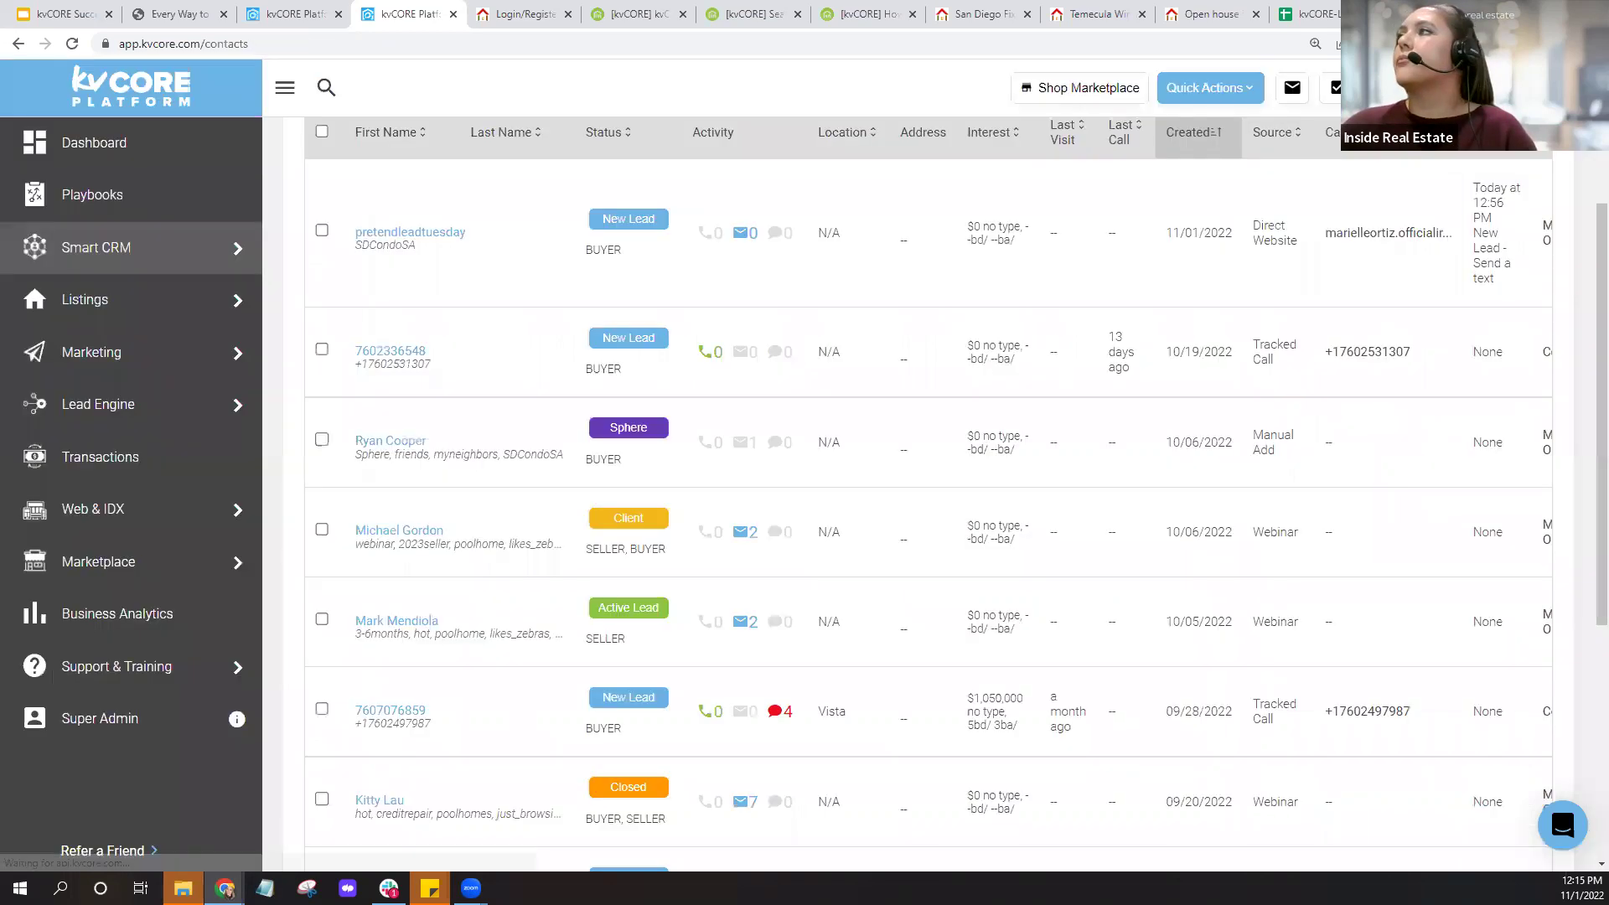
{"action": "left_click", "coordinate": [1217, 94]}
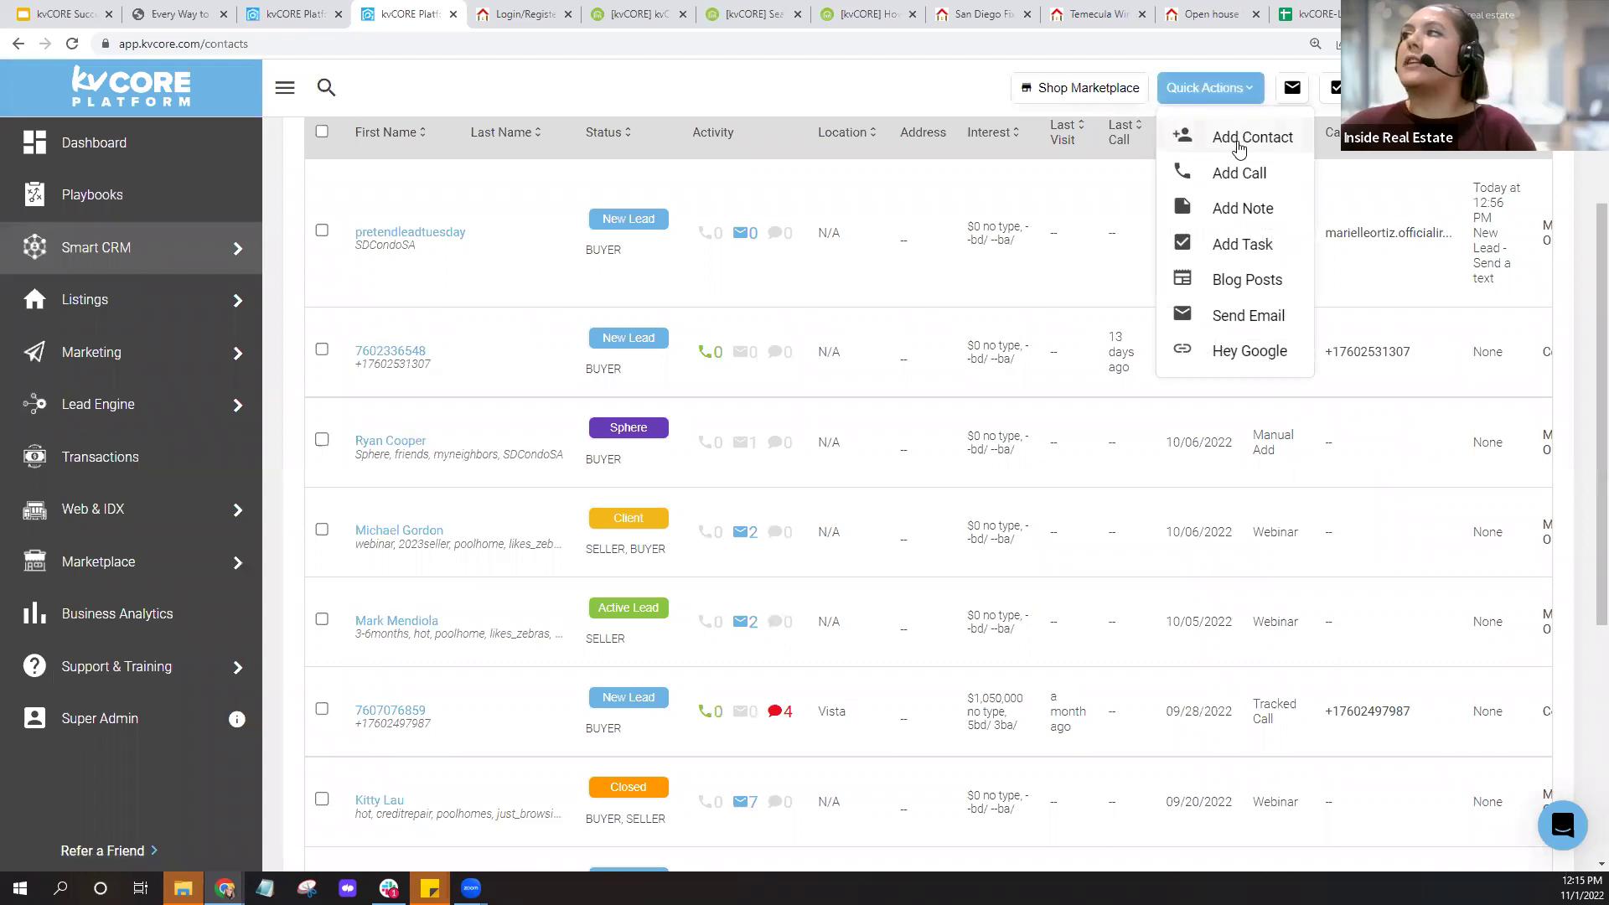
{"action": "left_click", "coordinate": [1238, 147]}
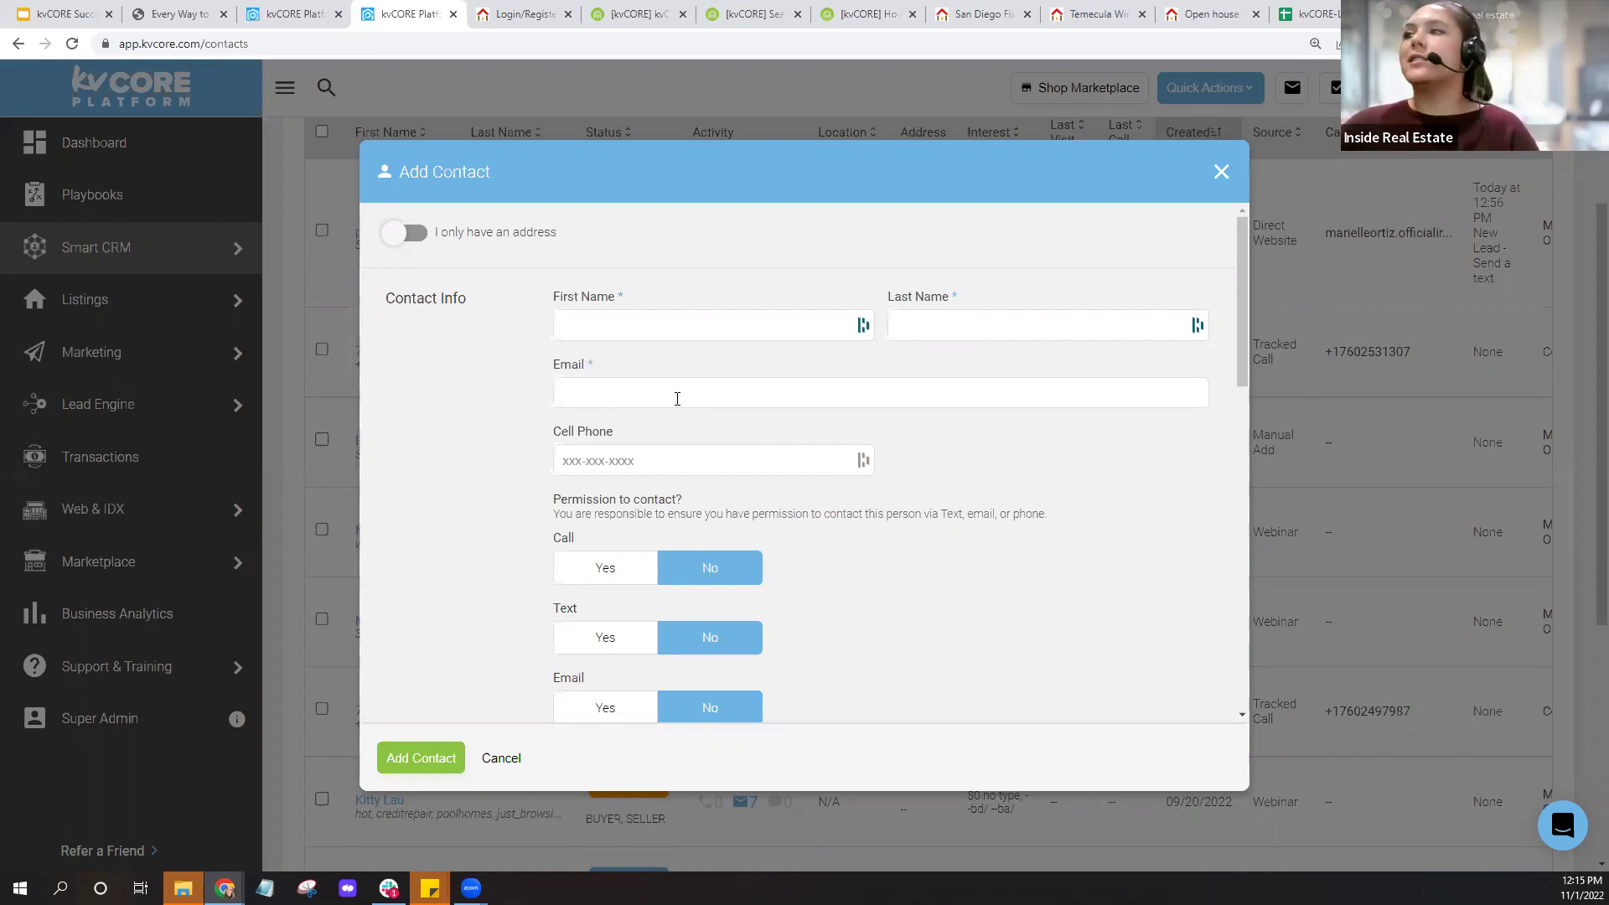
{"action": "left_click", "coordinate": [734, 393]}
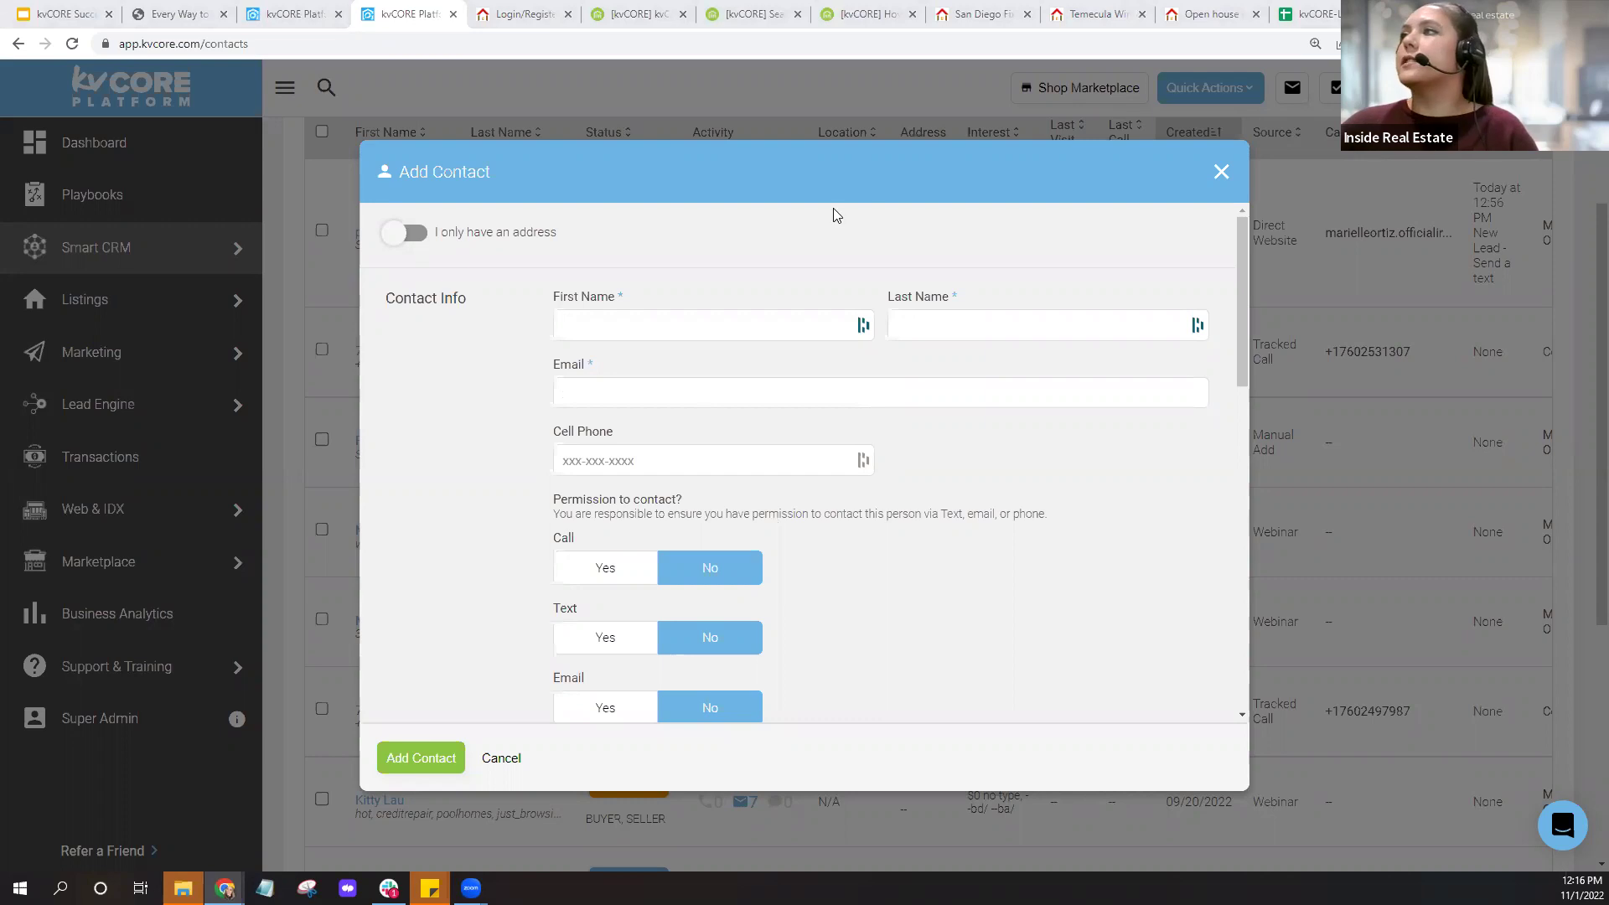
{"action": "left_click", "coordinate": [1222, 173]}
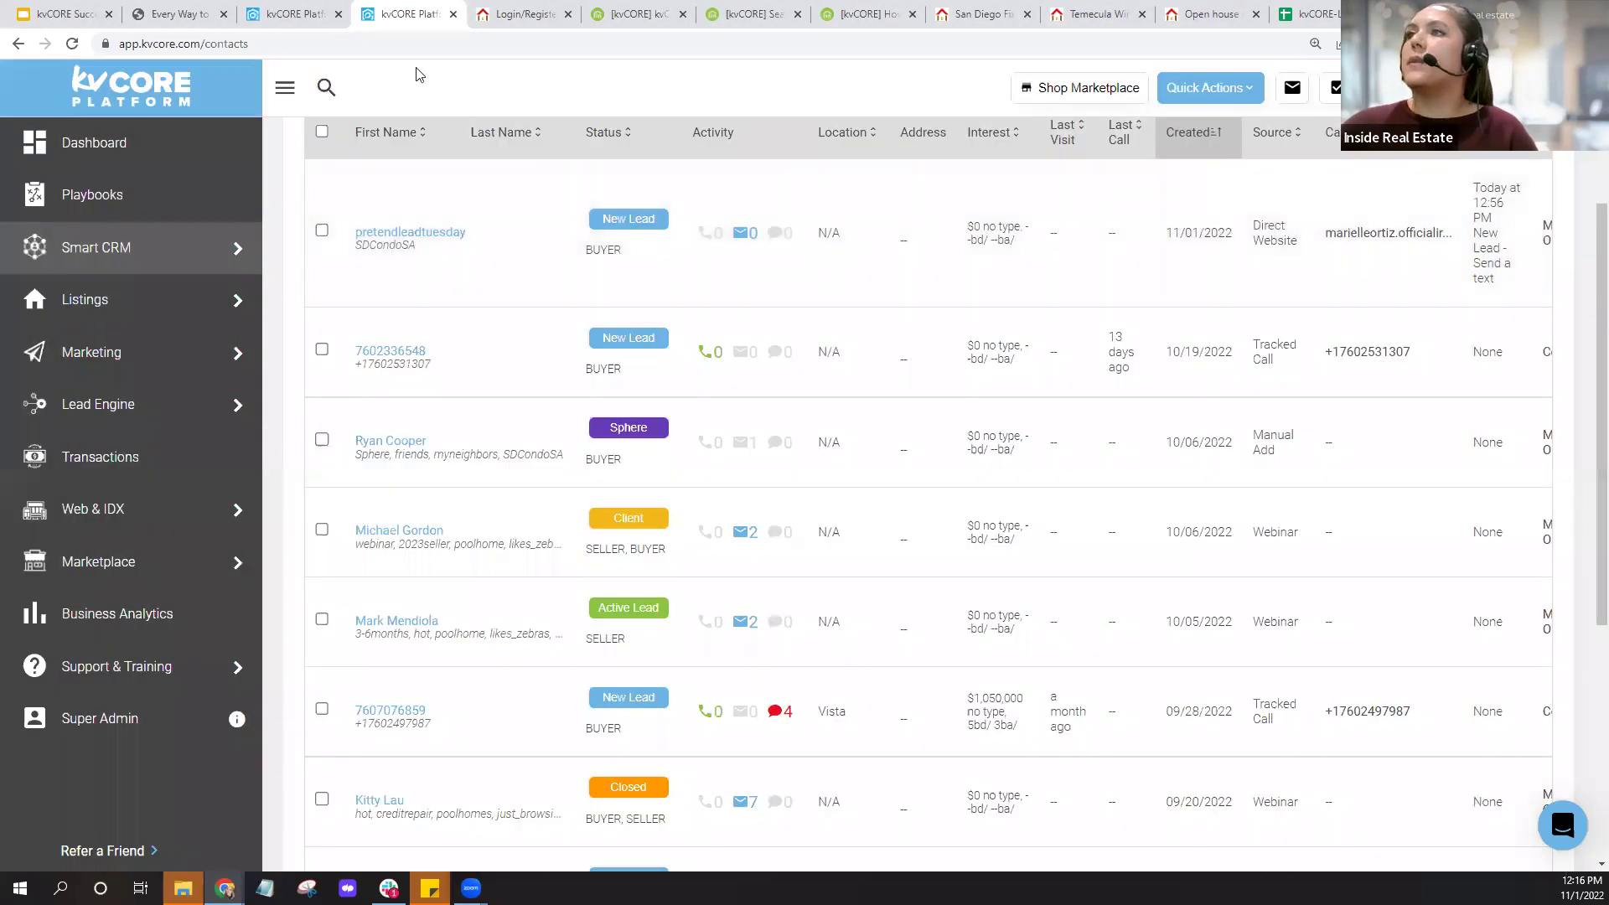
{"action": "left_click", "coordinate": [452, 15]}
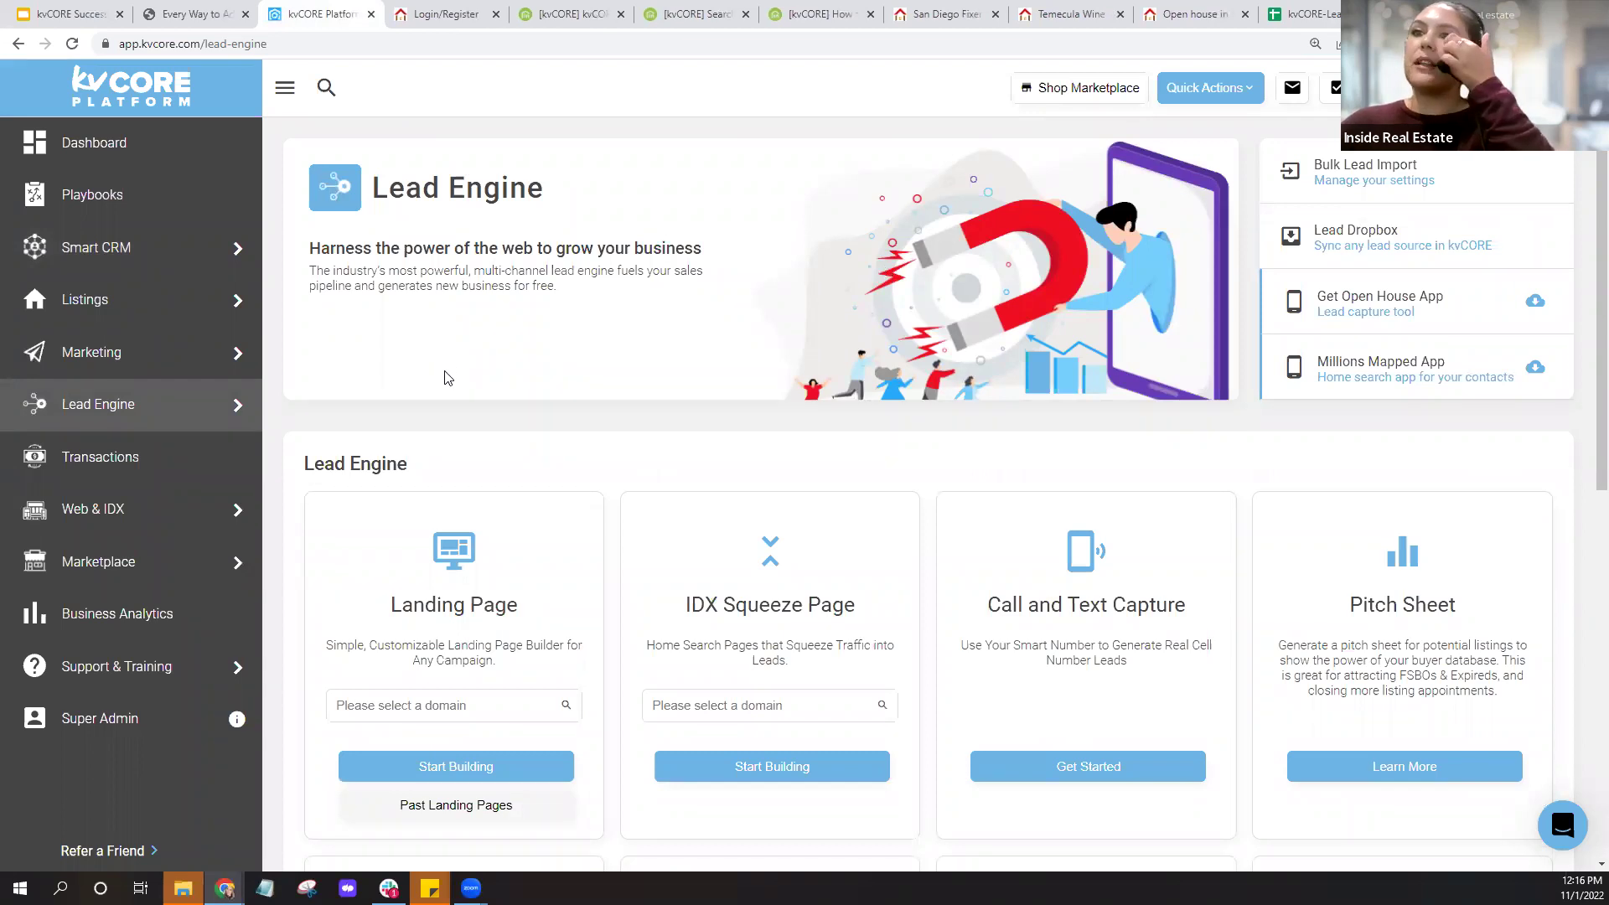
Go to Lead Engine and open Bulk Lead Import from the right-hand panel.
{"action": "left_click", "coordinate": [95, 426]}
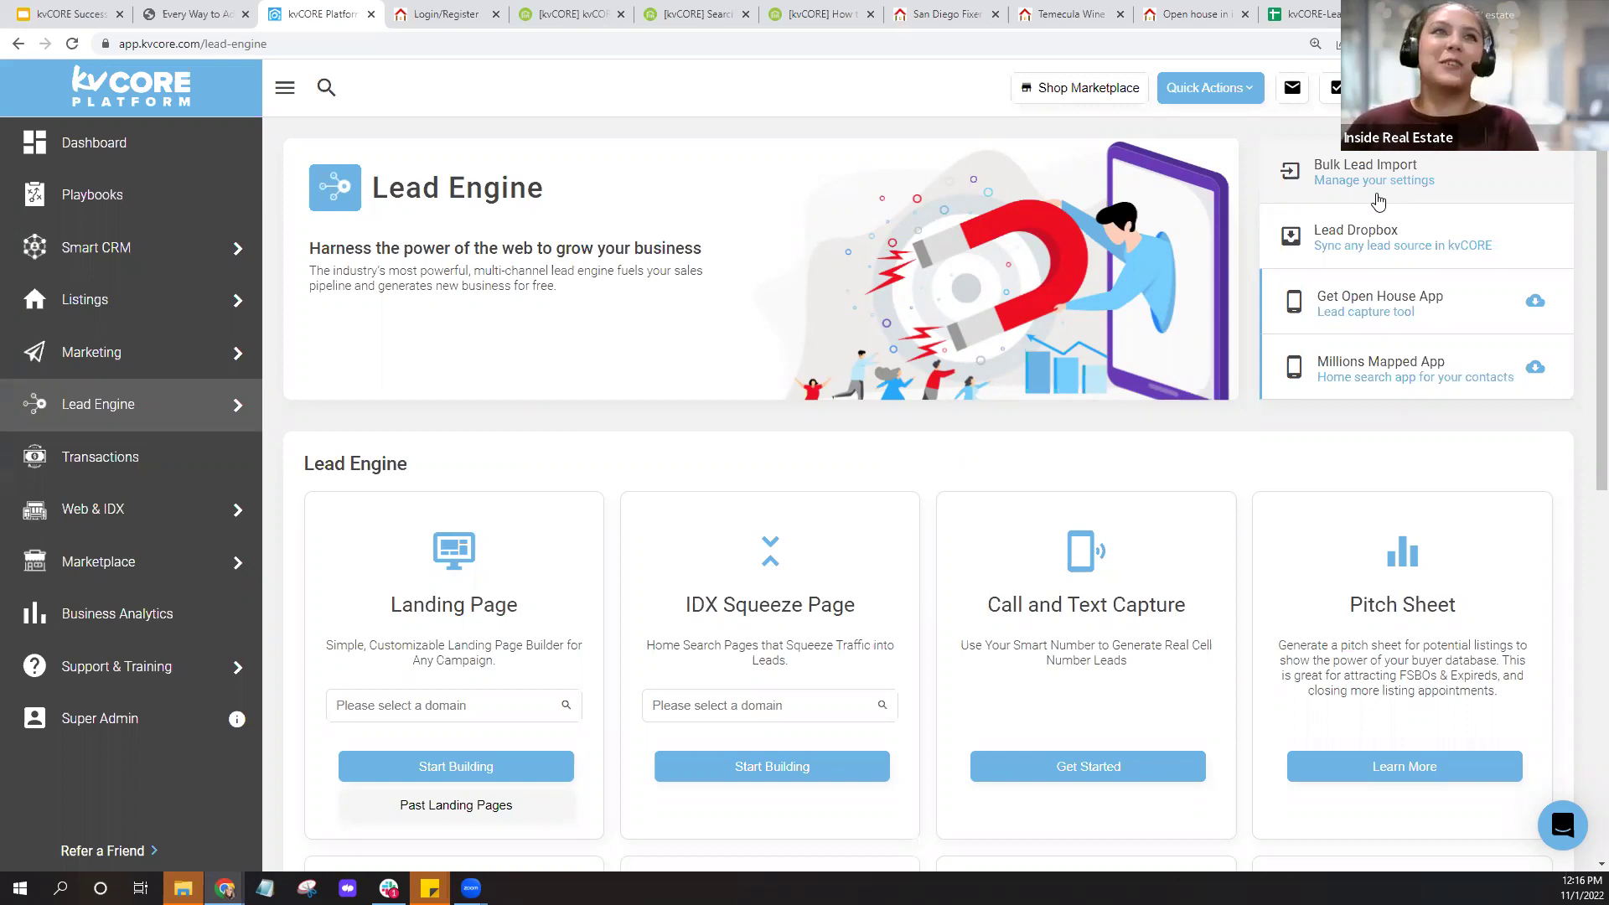
{"action": "left_click", "coordinate": [1373, 186]}
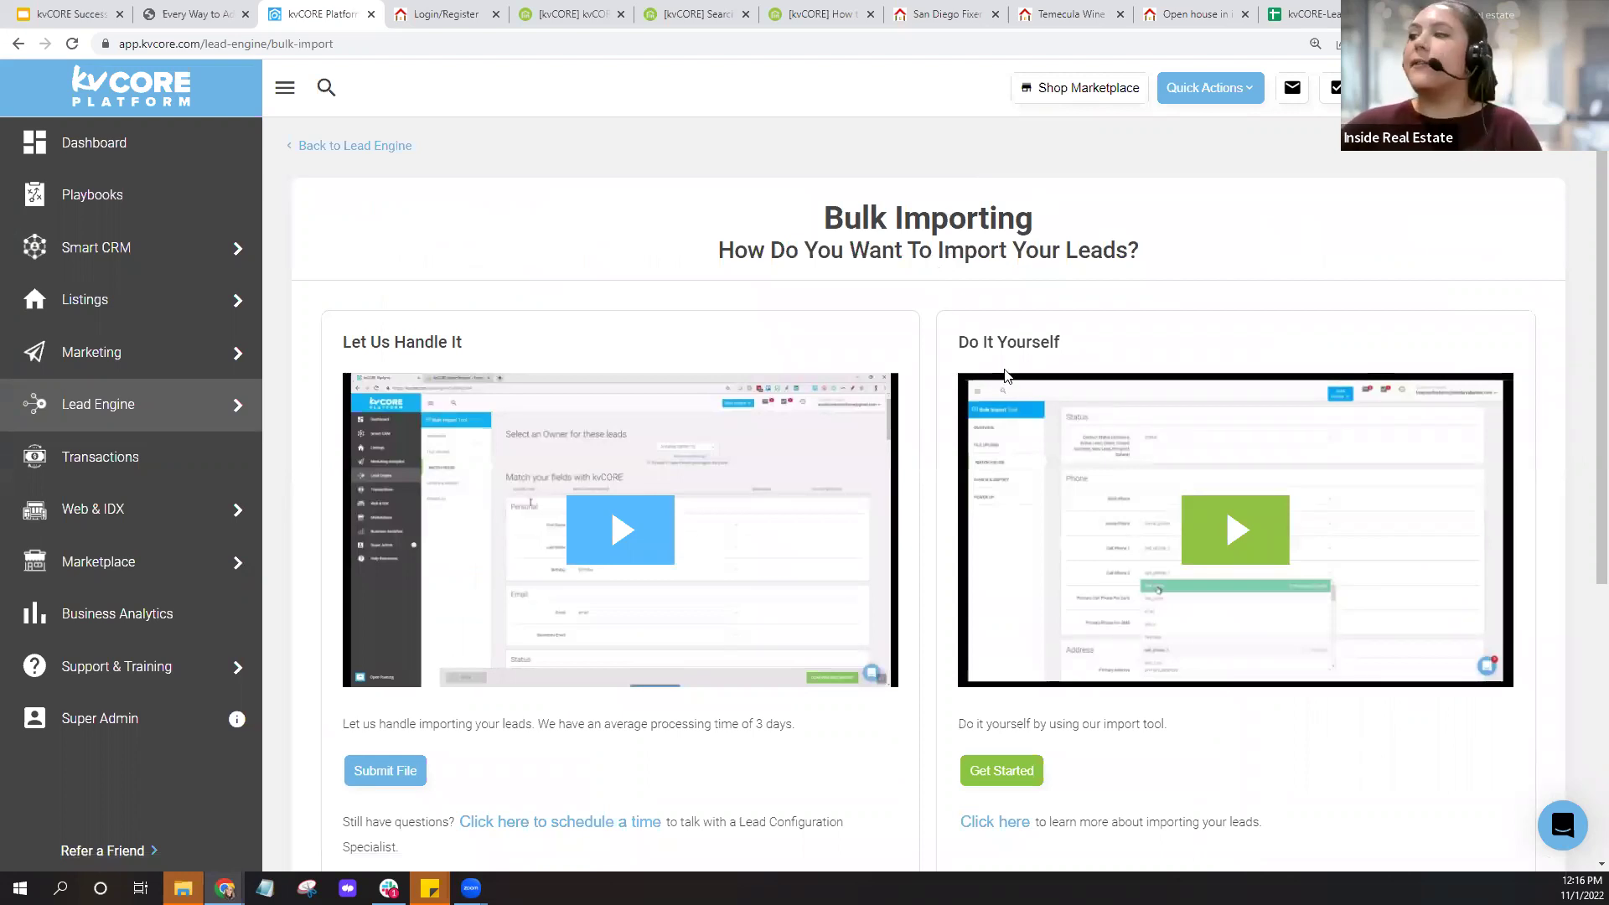
Scroll to the Do It Yourself option and open its help article on importing contacts.
{"action": "scroll", "coordinate": [1005, 375], "scroll_direction": "down", "scroll_amount": 2}
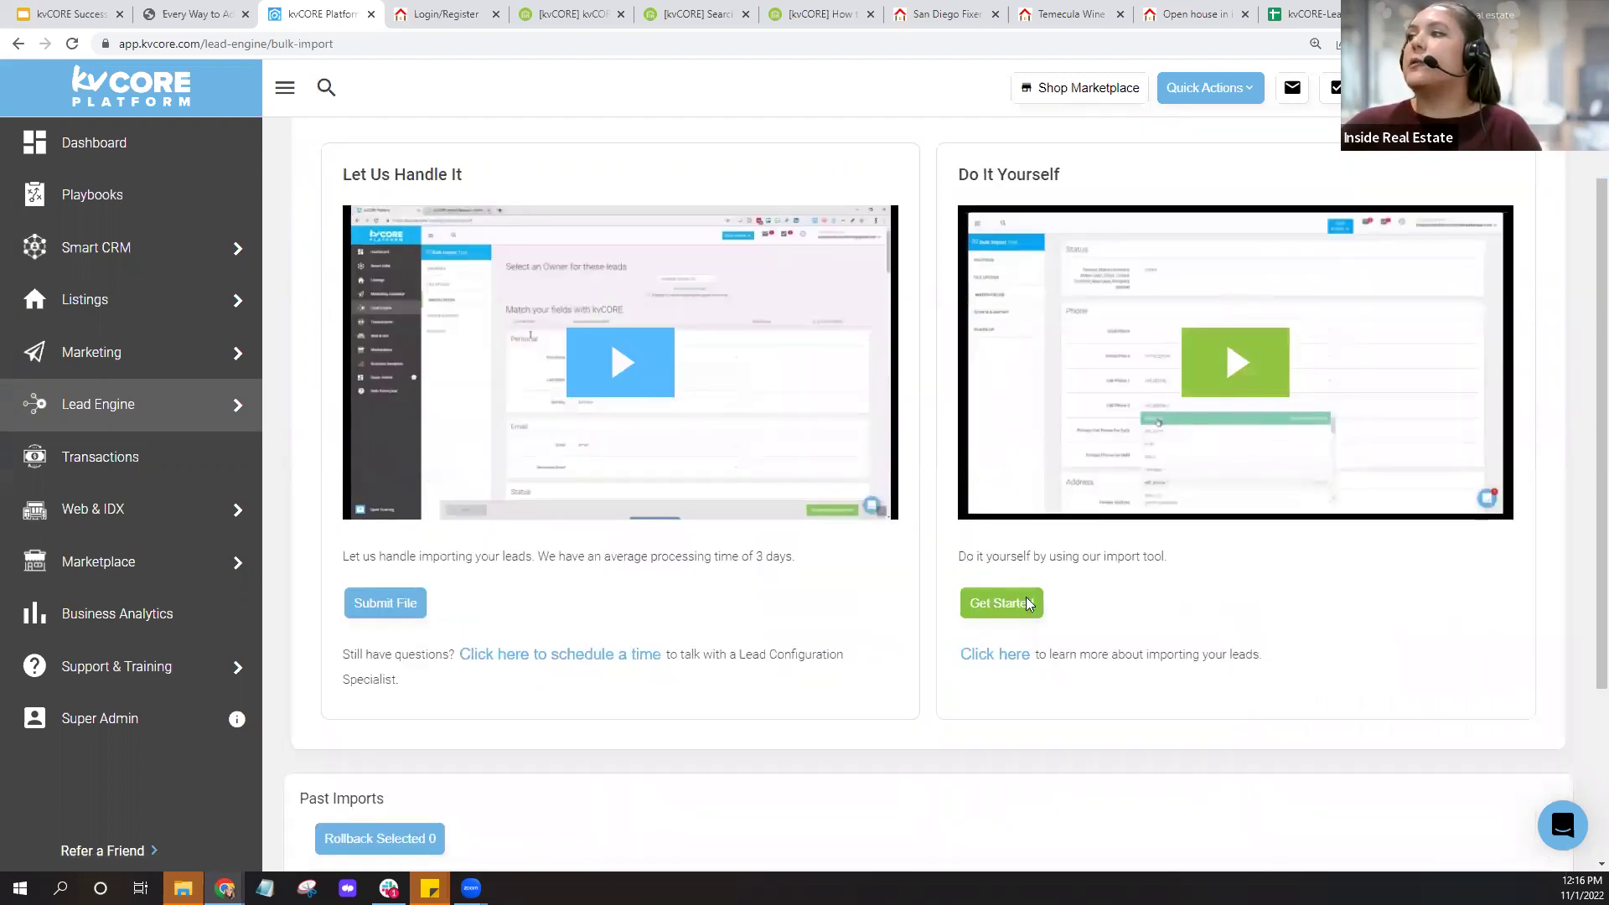
{"action": "left_click", "coordinate": [991, 666]}
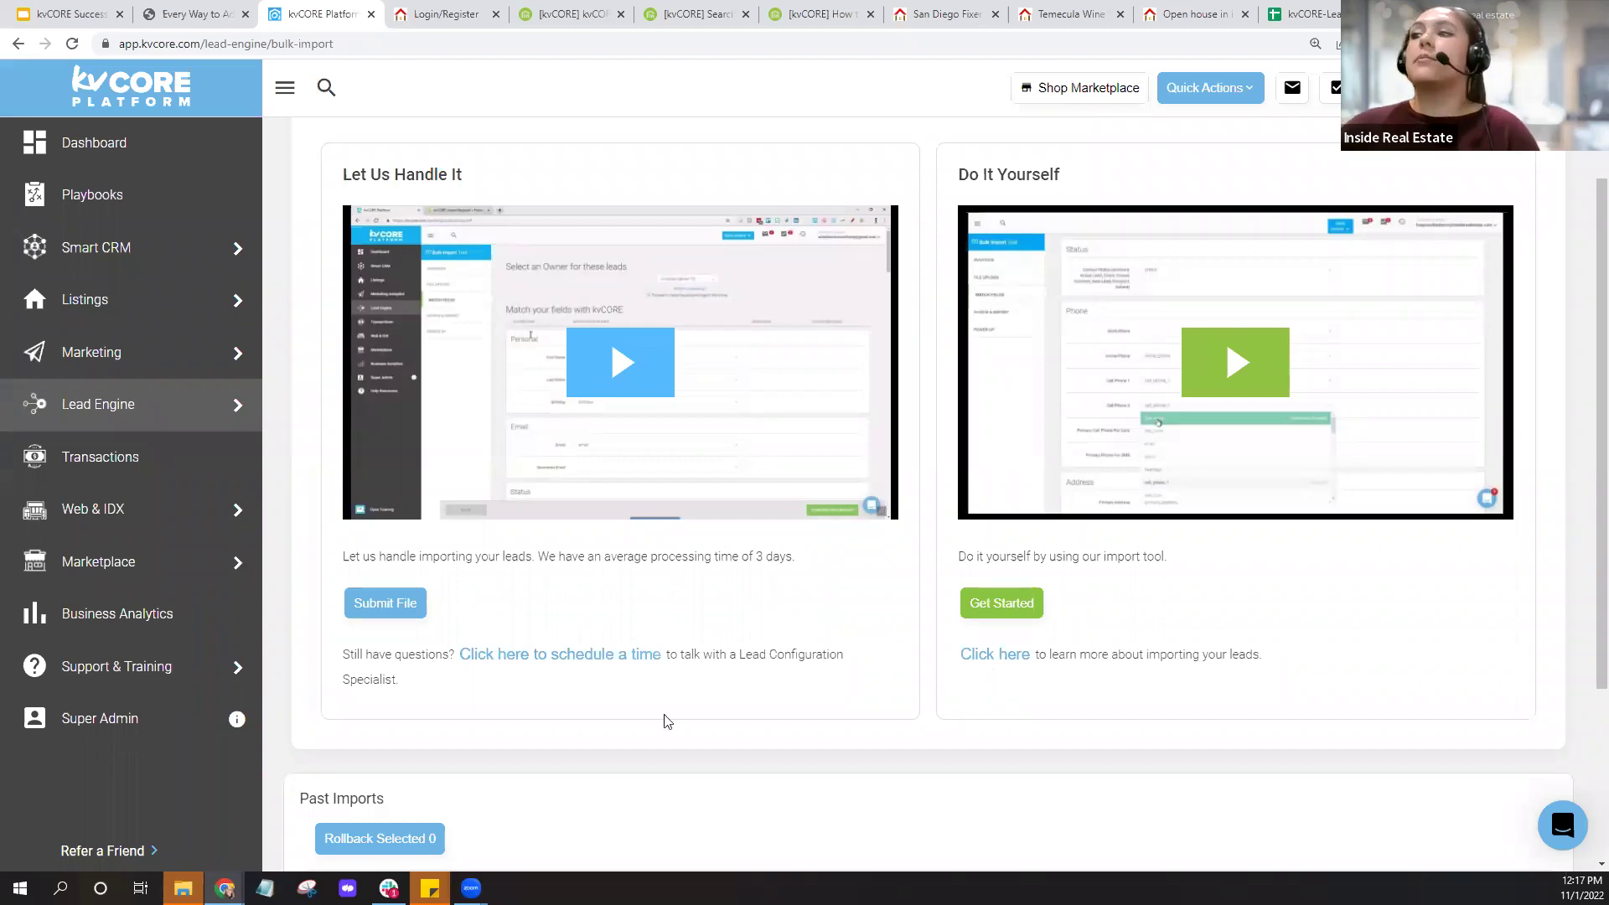
{"action": "key", "text": "ctrl"}
{"action": "key", "text": "ctrl"}
{"action": "key", "text": "ctrl"}
{"action": "key", "text": "ctrl"}
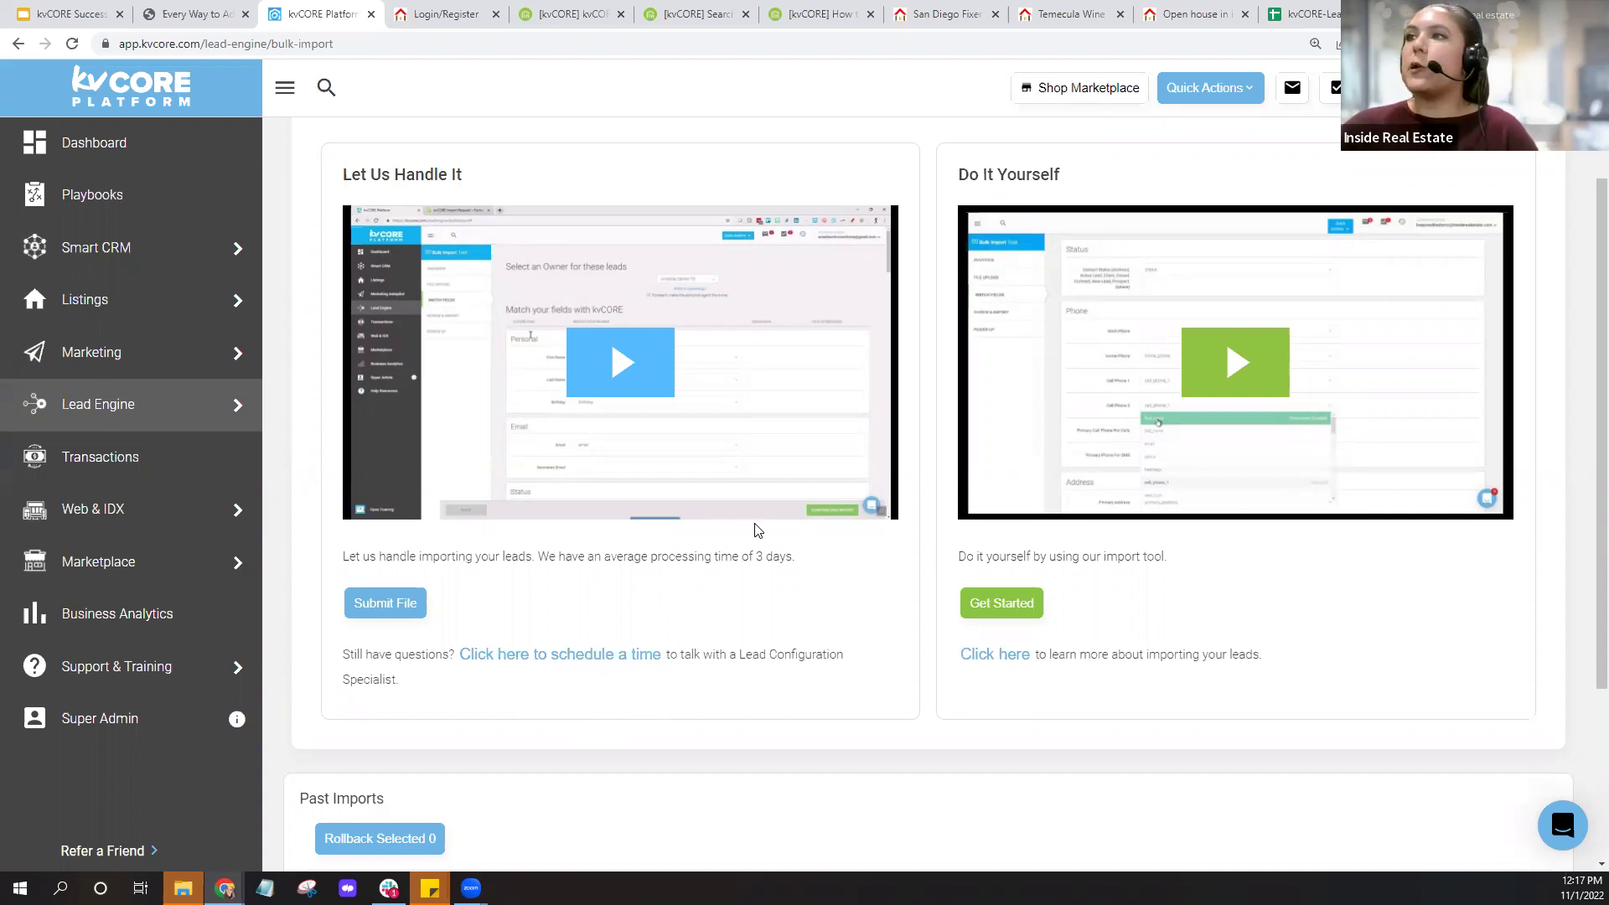
{"action": "left_click", "coordinate": [385, 622]}
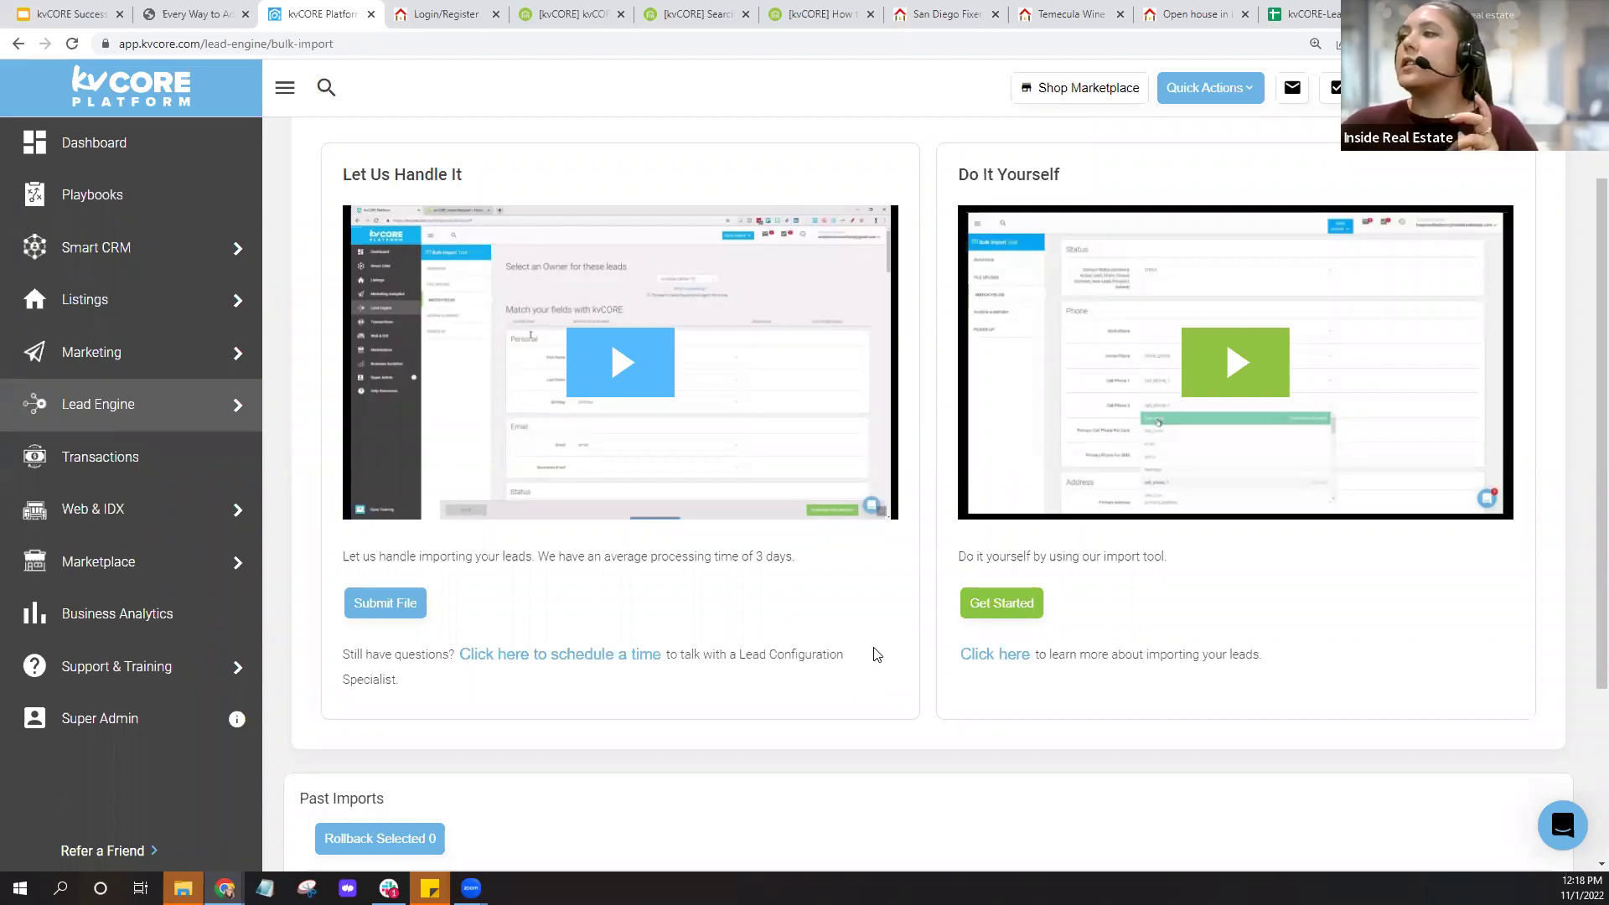
{"action": "left_click", "coordinate": [996, 662]}
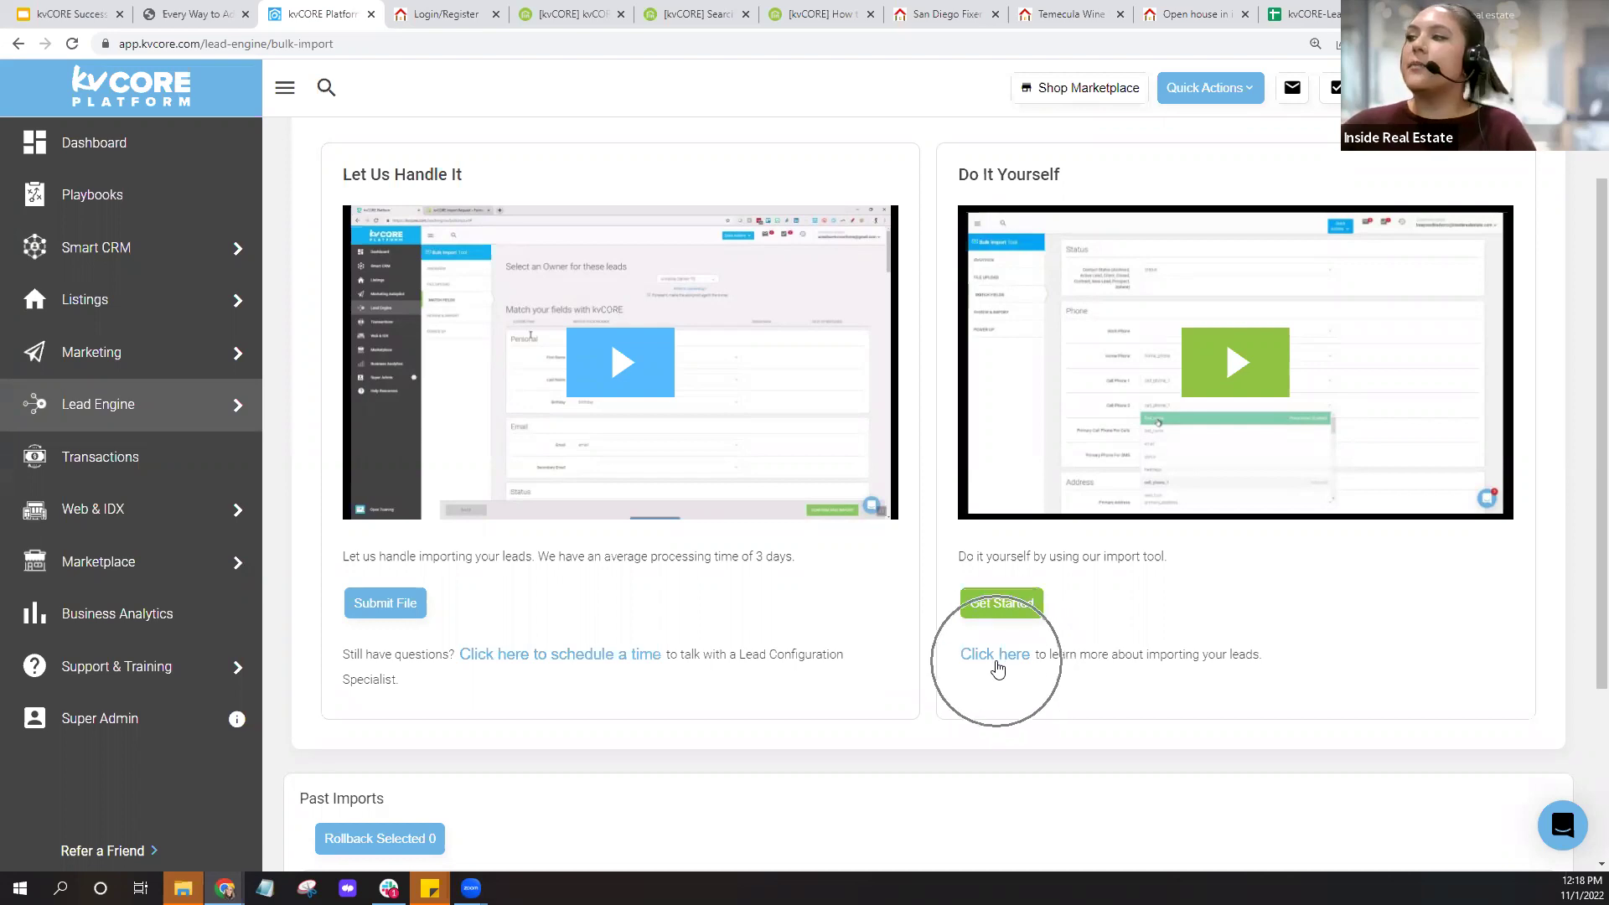
{"action": "key", "text": "ctrl"}
{"action": "key", "text": "ctrl"}
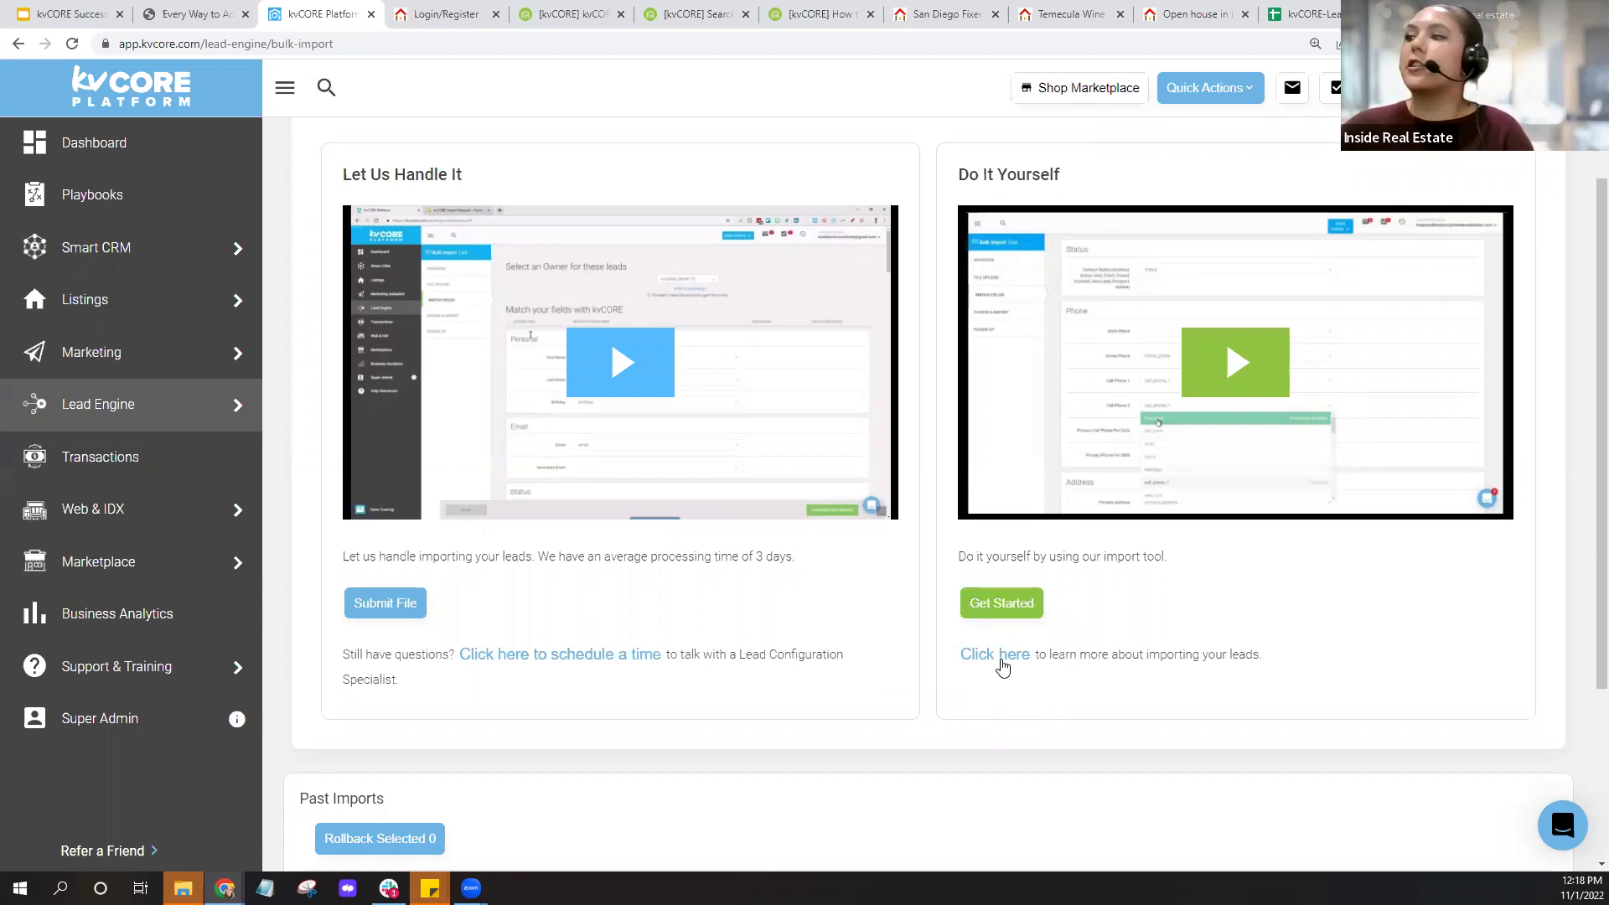
{"action": "left_click", "coordinate": [1003, 665]}
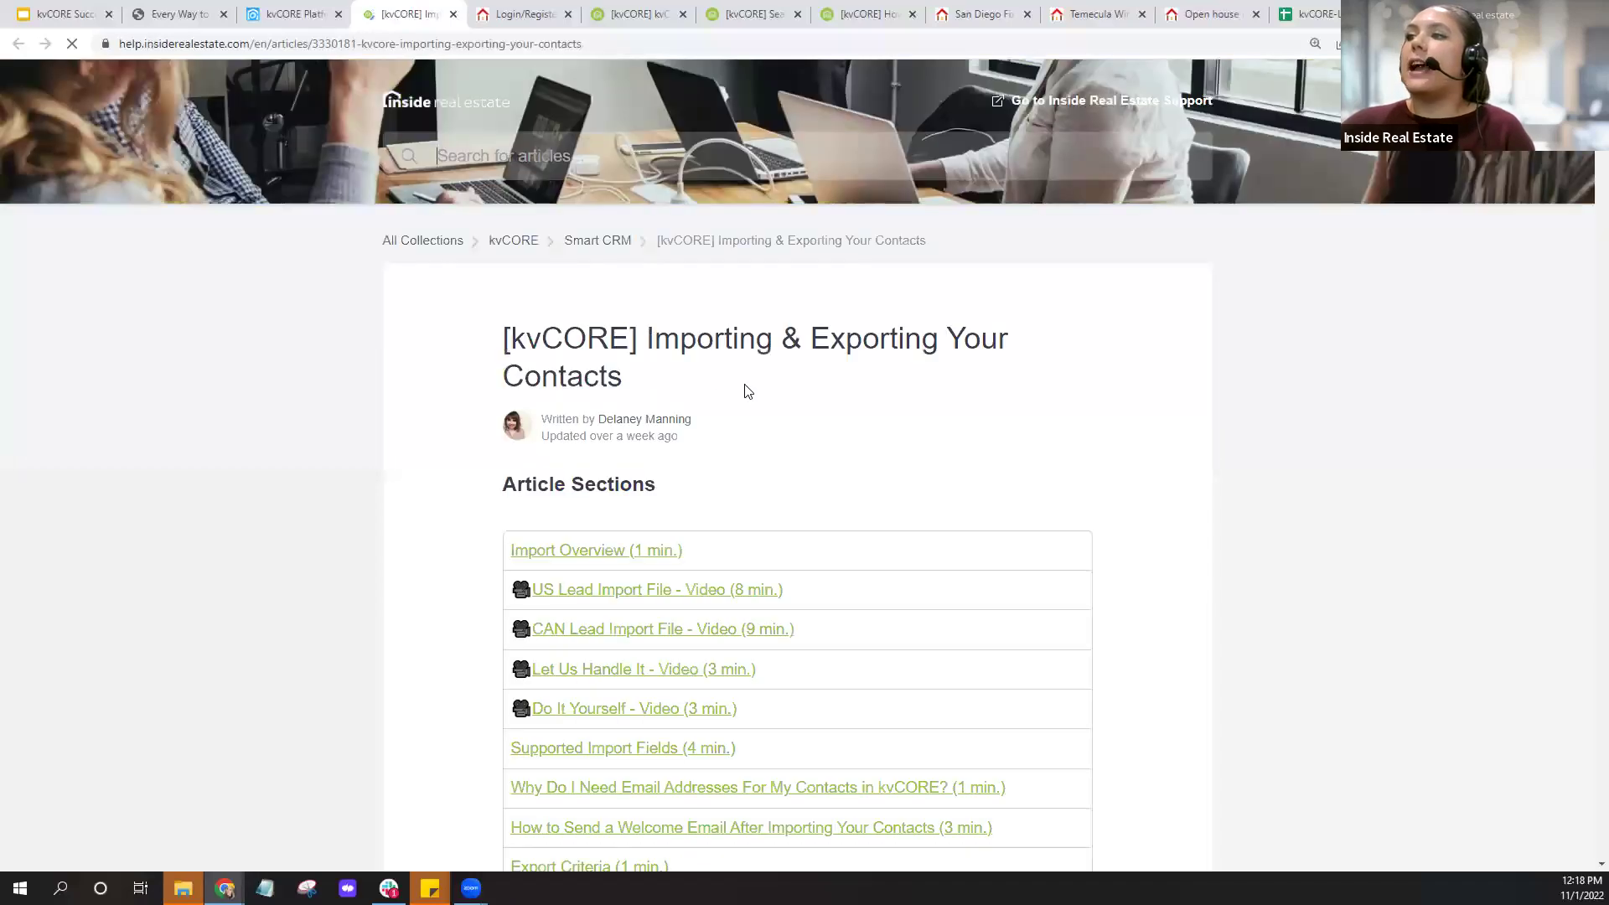
Scroll to Import Templates and open the kvCORE Lead Import Template - USA Format.
{"action": "scroll", "coordinate": [748, 391], "scroll_direction": "down", "scroll_amount": 12}
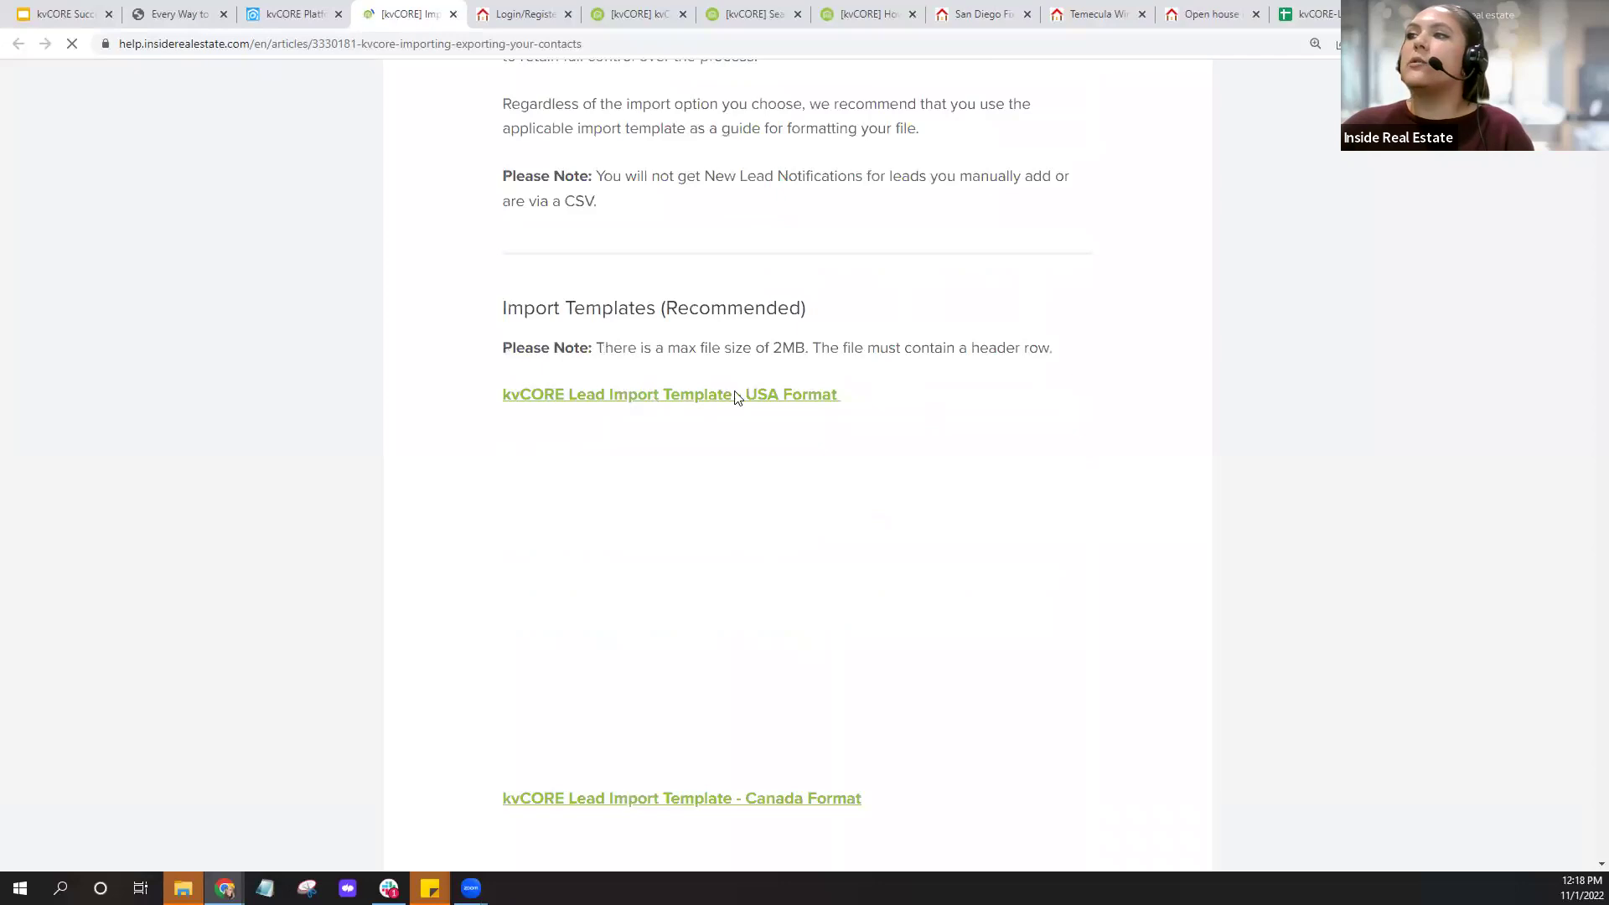
{"action": "left_click", "coordinate": [689, 396]}
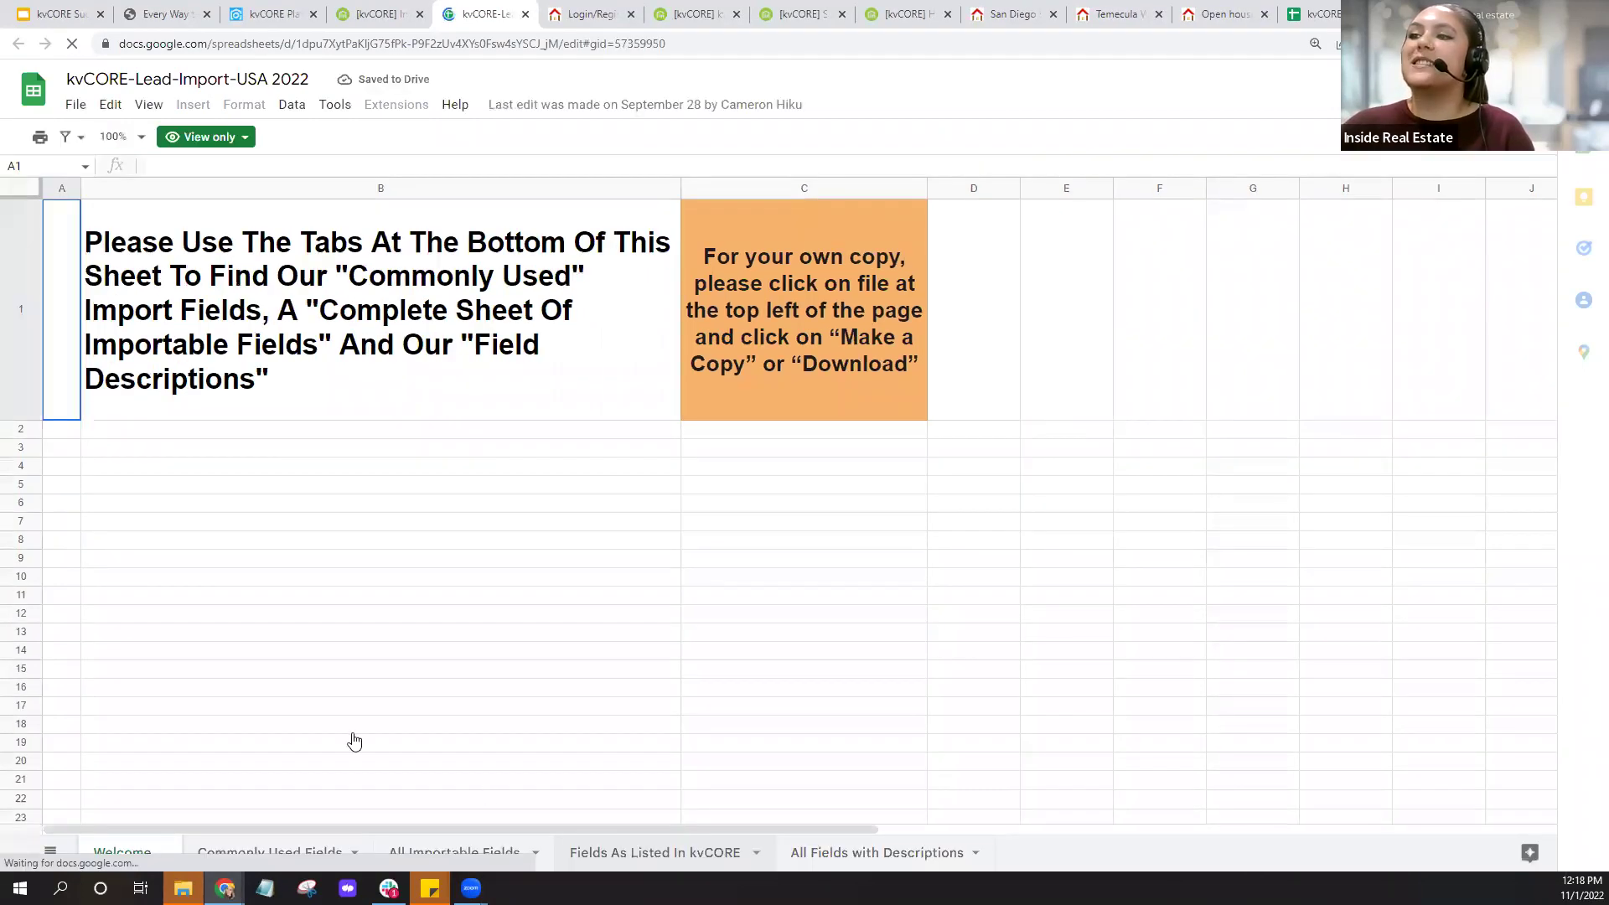
Browse the template's sheets, then settle on Commonly Used Fields and scroll across its columns.
{"action": "left_click", "coordinate": [289, 866]}
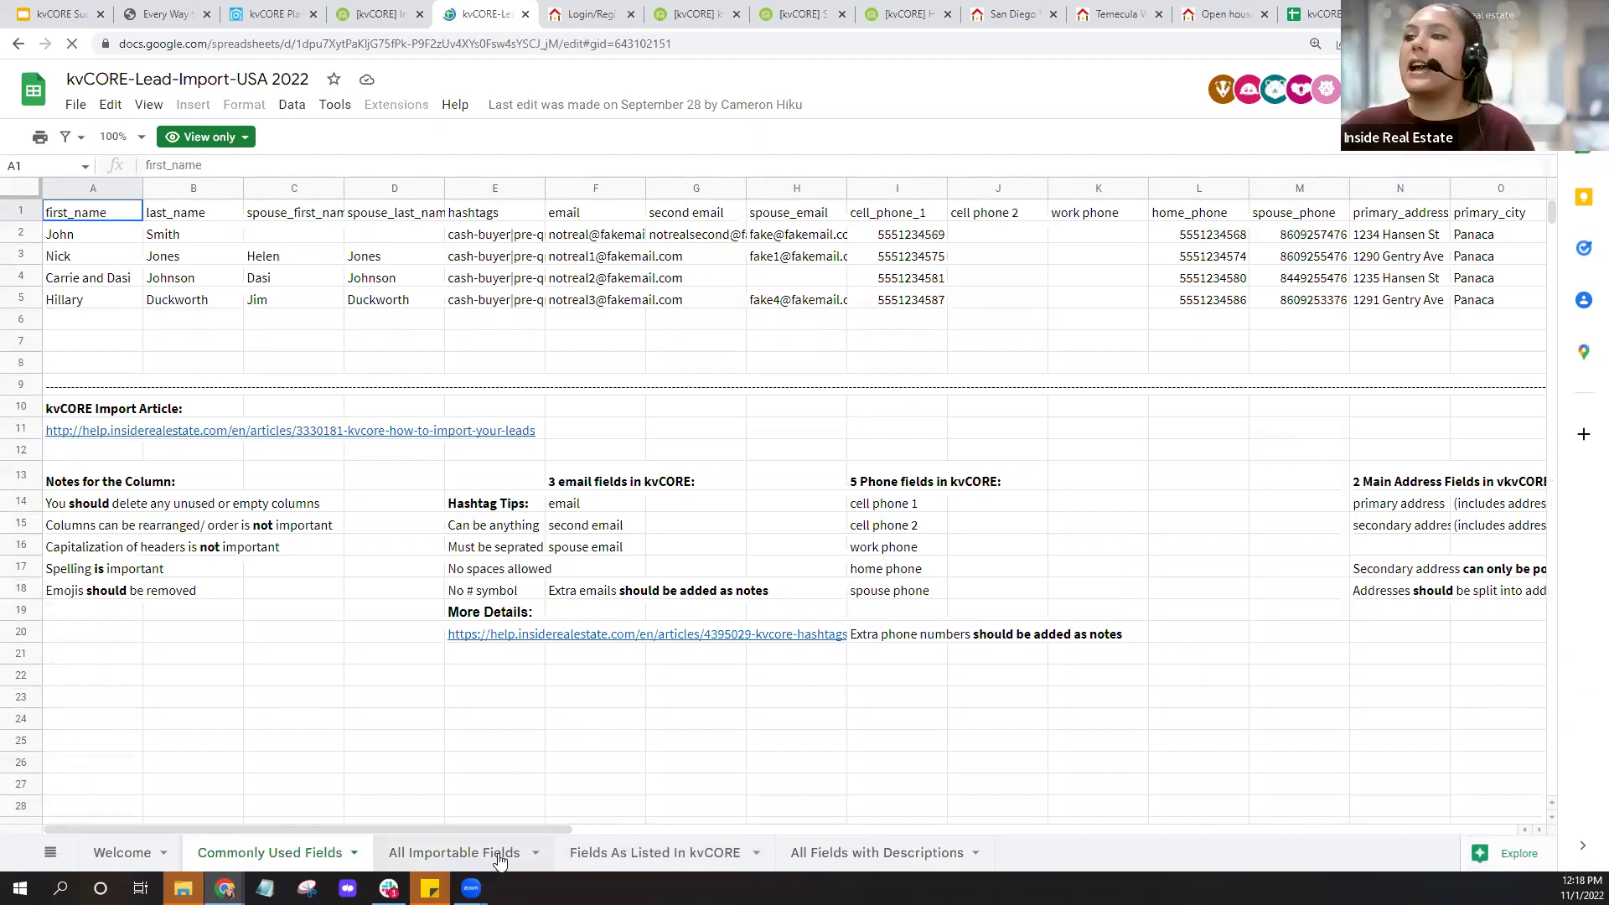
{"action": "left_click", "coordinate": [627, 852]}
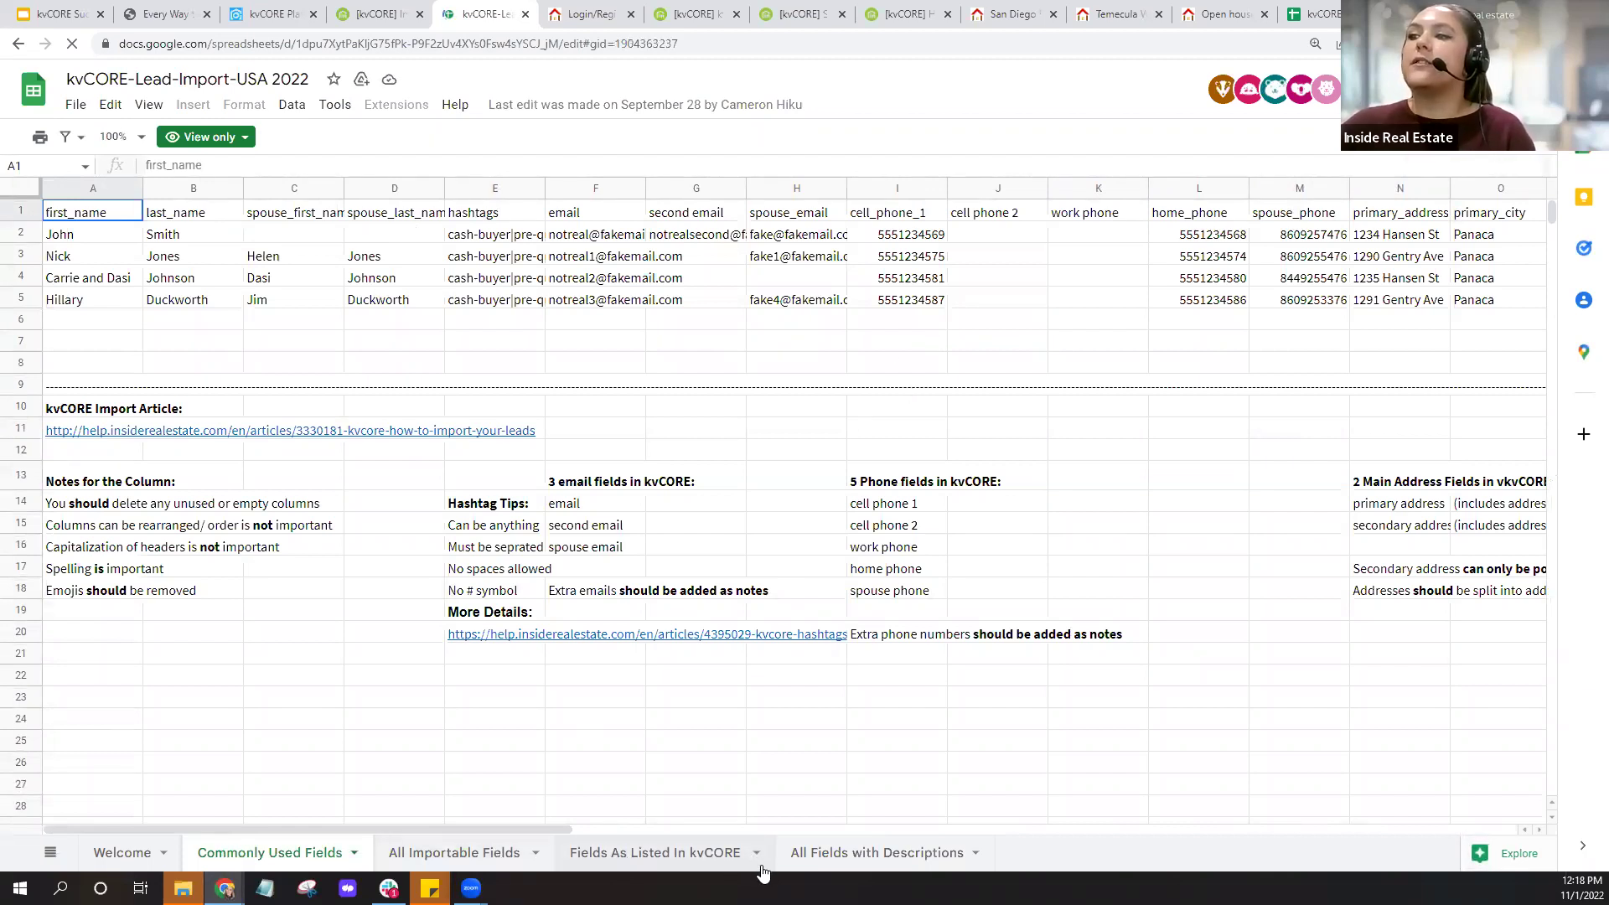
{"action": "left_click", "coordinate": [879, 852]}
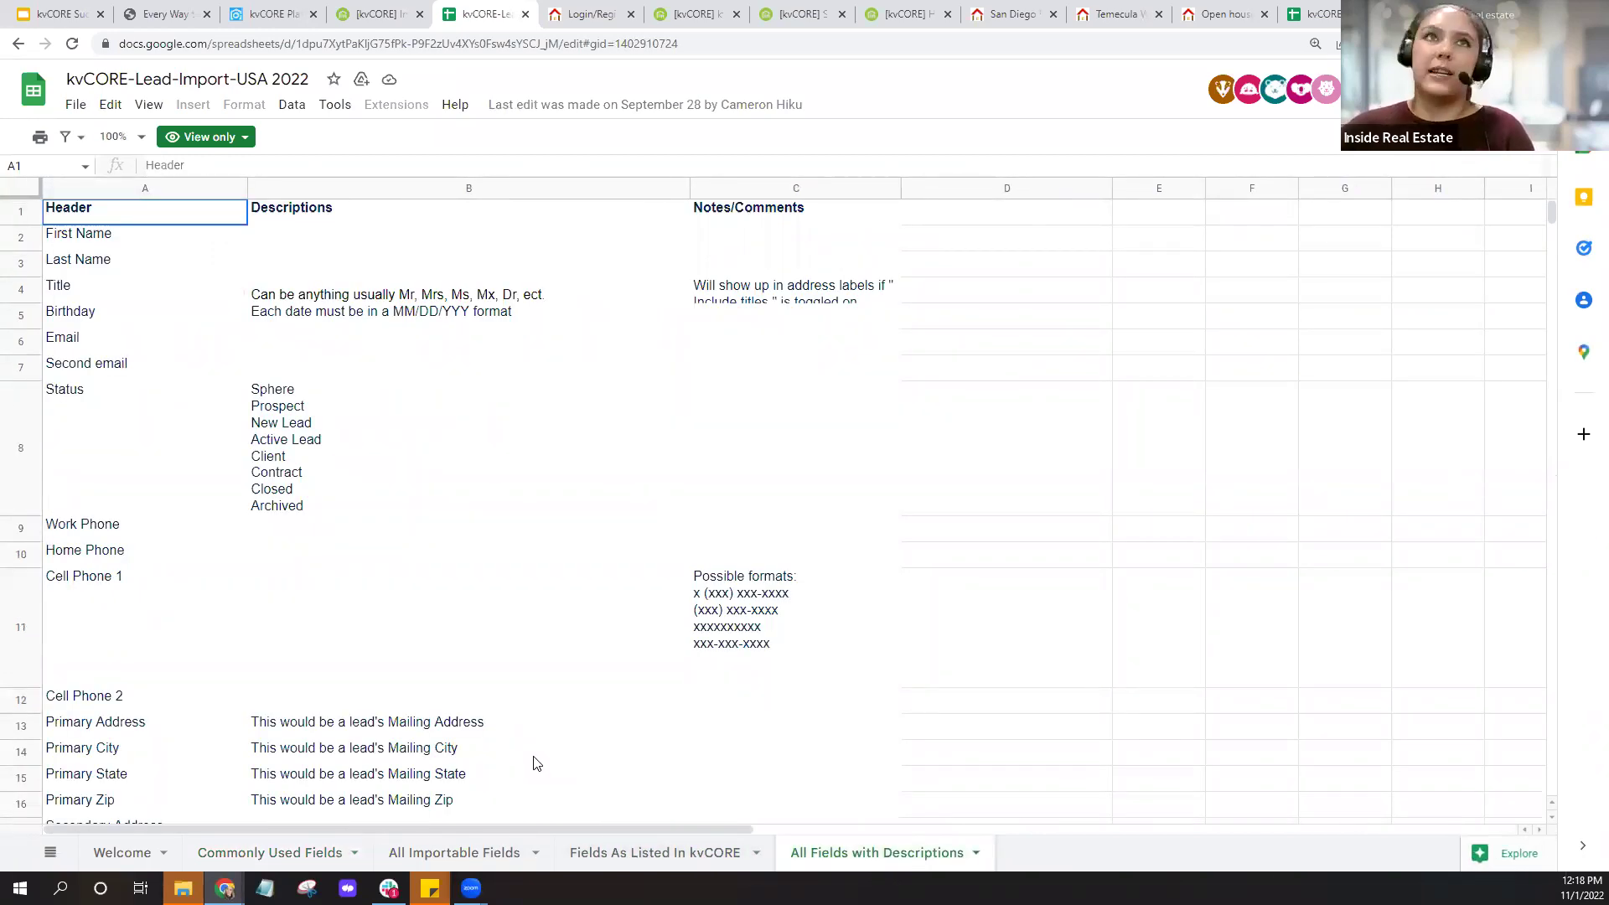
{"action": "left_click", "coordinate": [454, 859]}
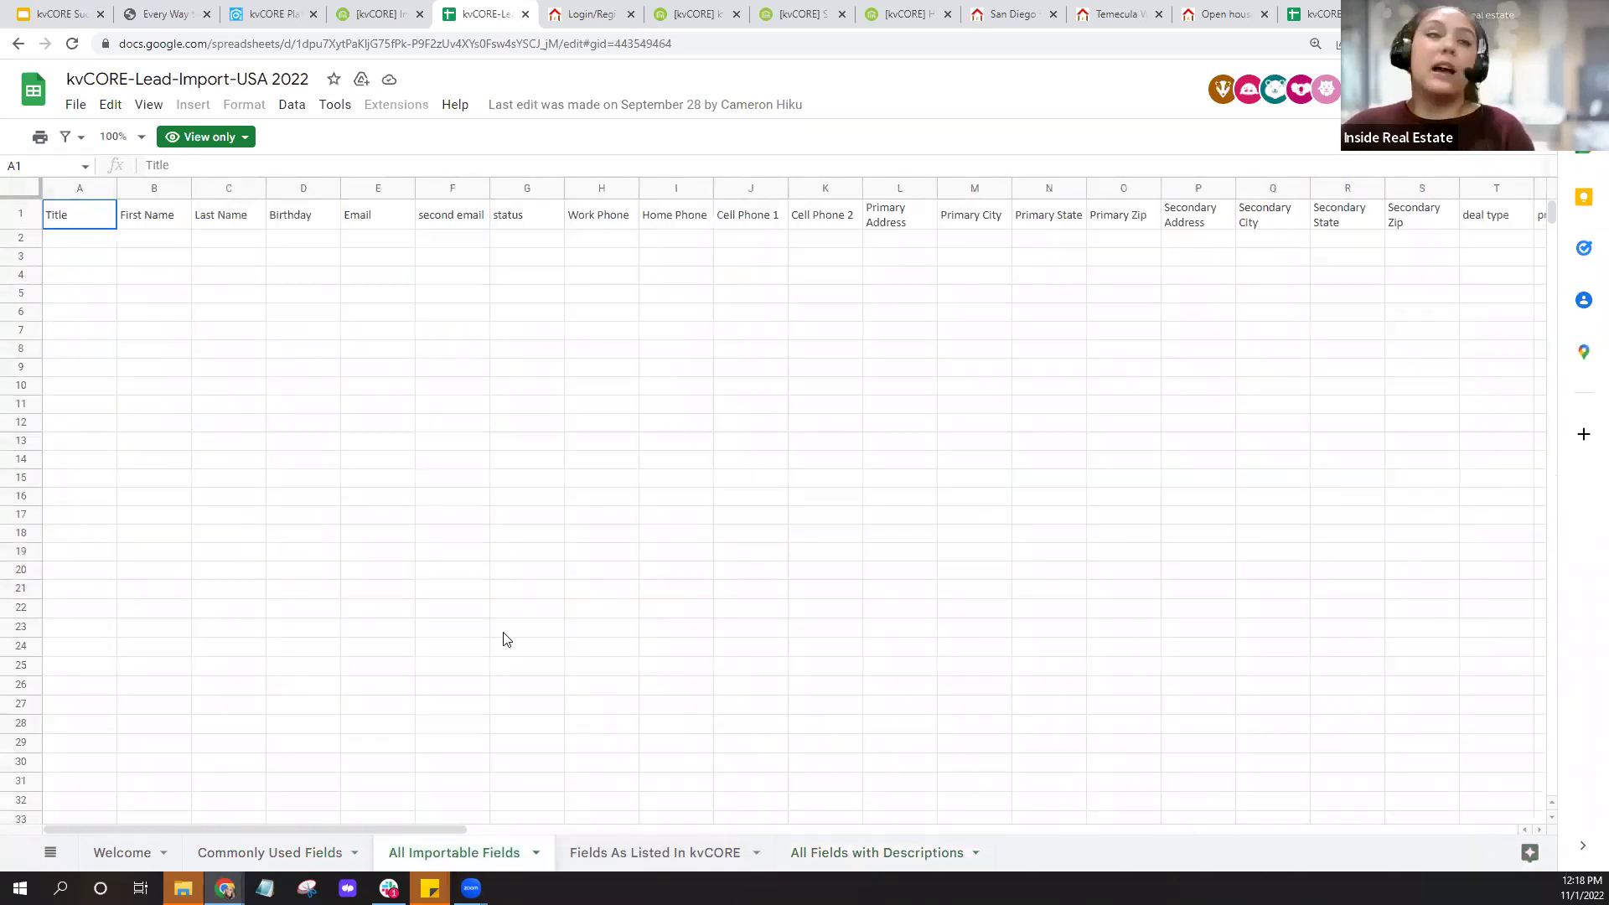
{"action": "left_click", "coordinate": [457, 867]}
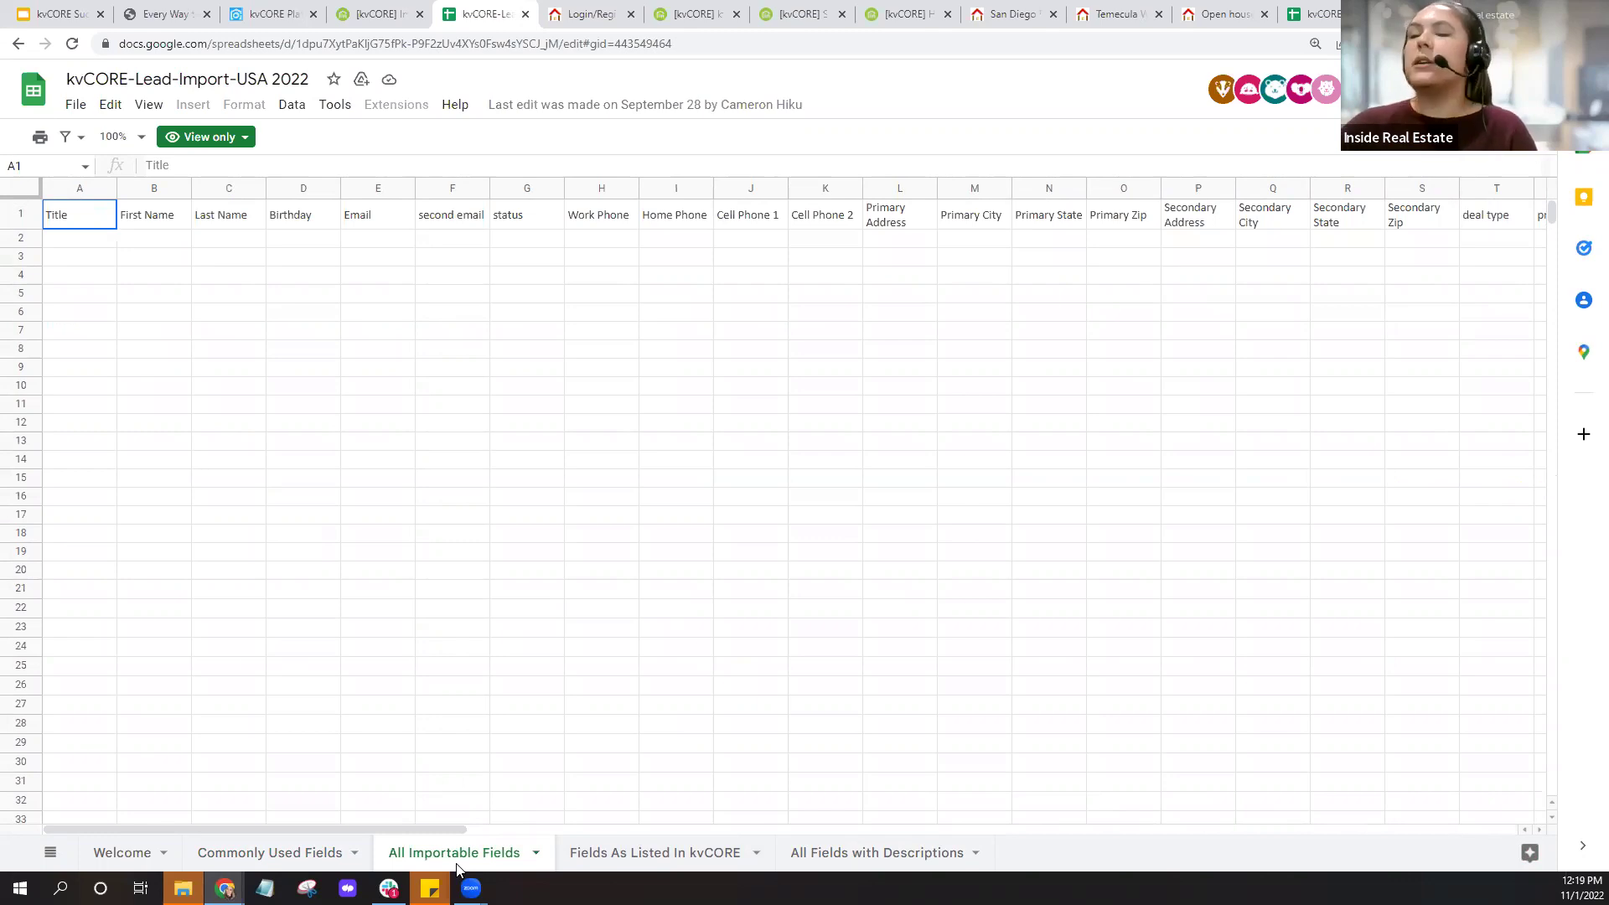
{"action": "left_click", "coordinate": [316, 852]}
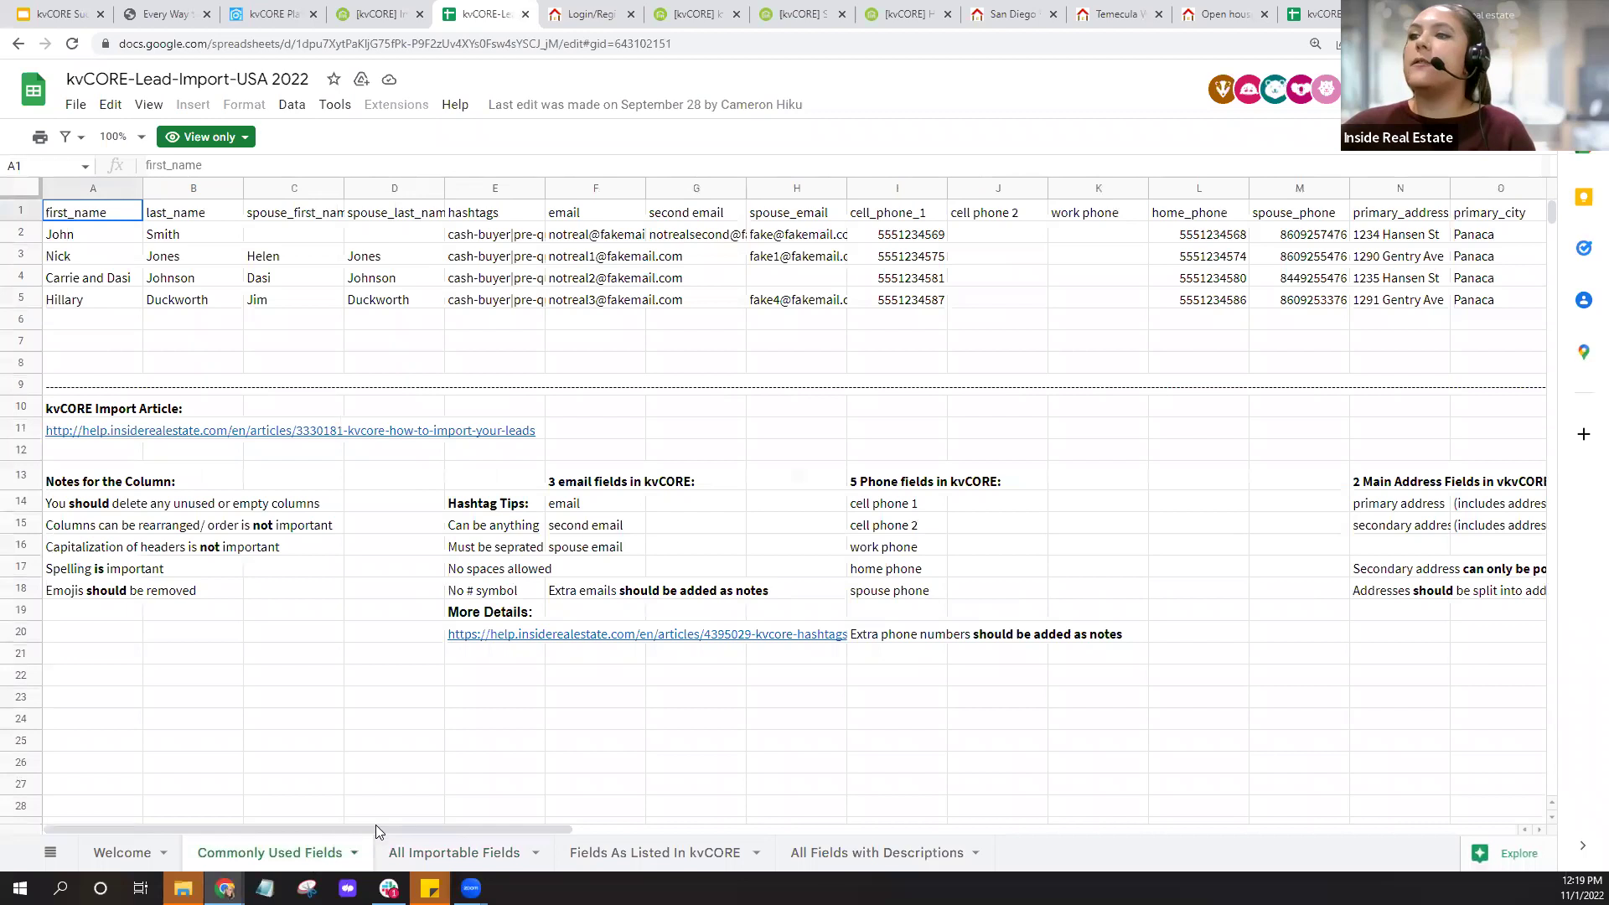
{"action": "left_click_drag", "start_coordinate": [374, 830], "coordinate": [1075, 827]}
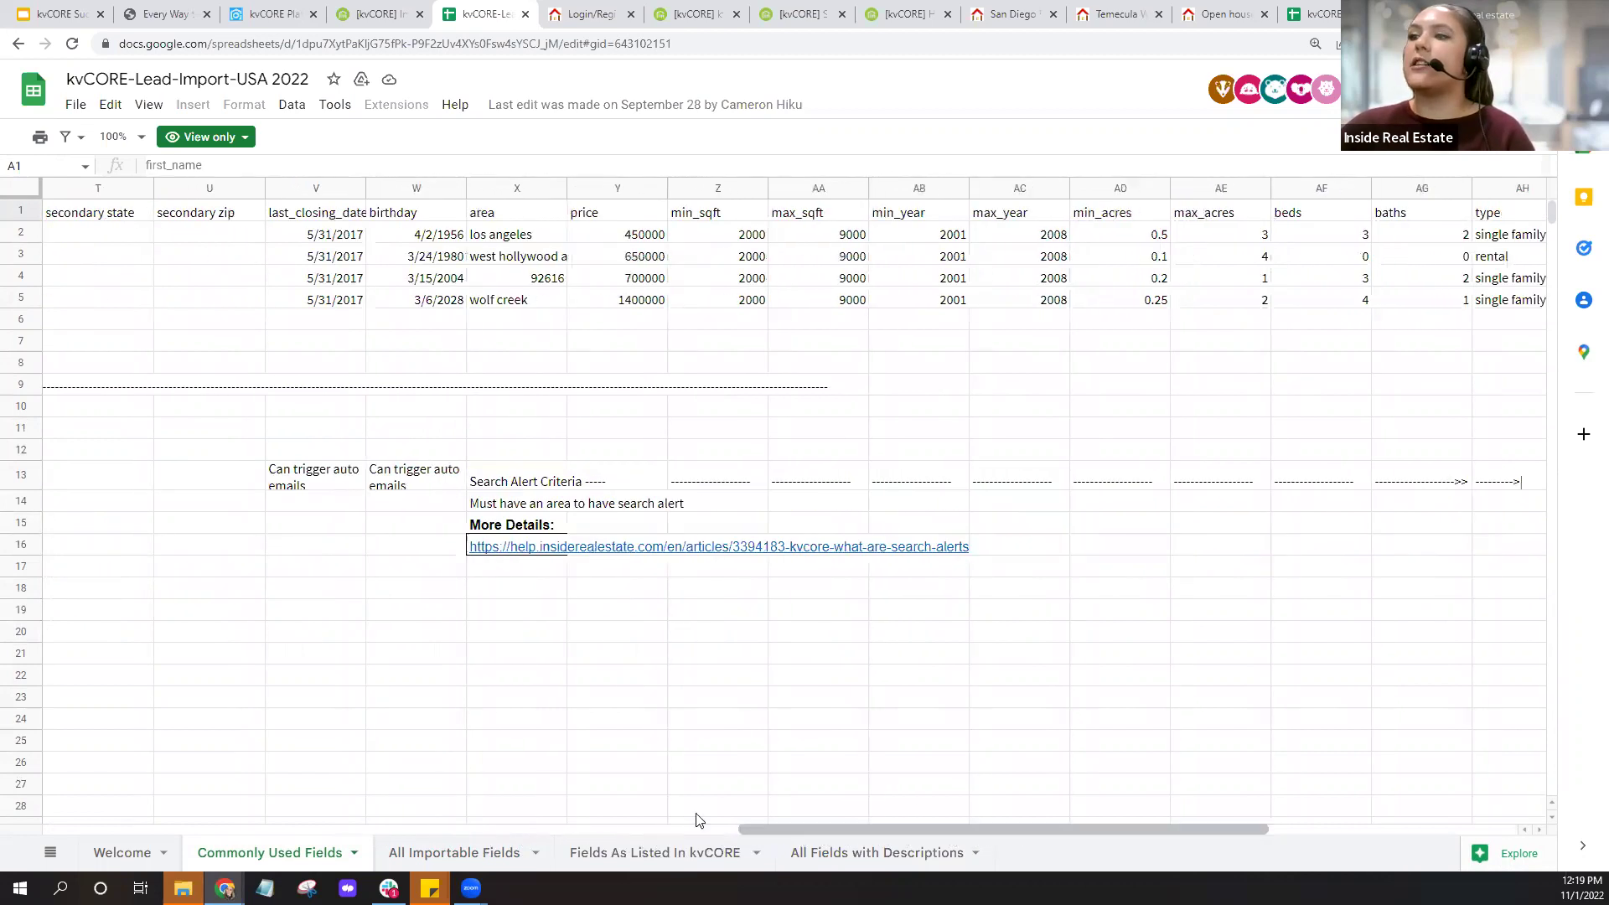
{"action": "left_click", "coordinate": [285, 863]}
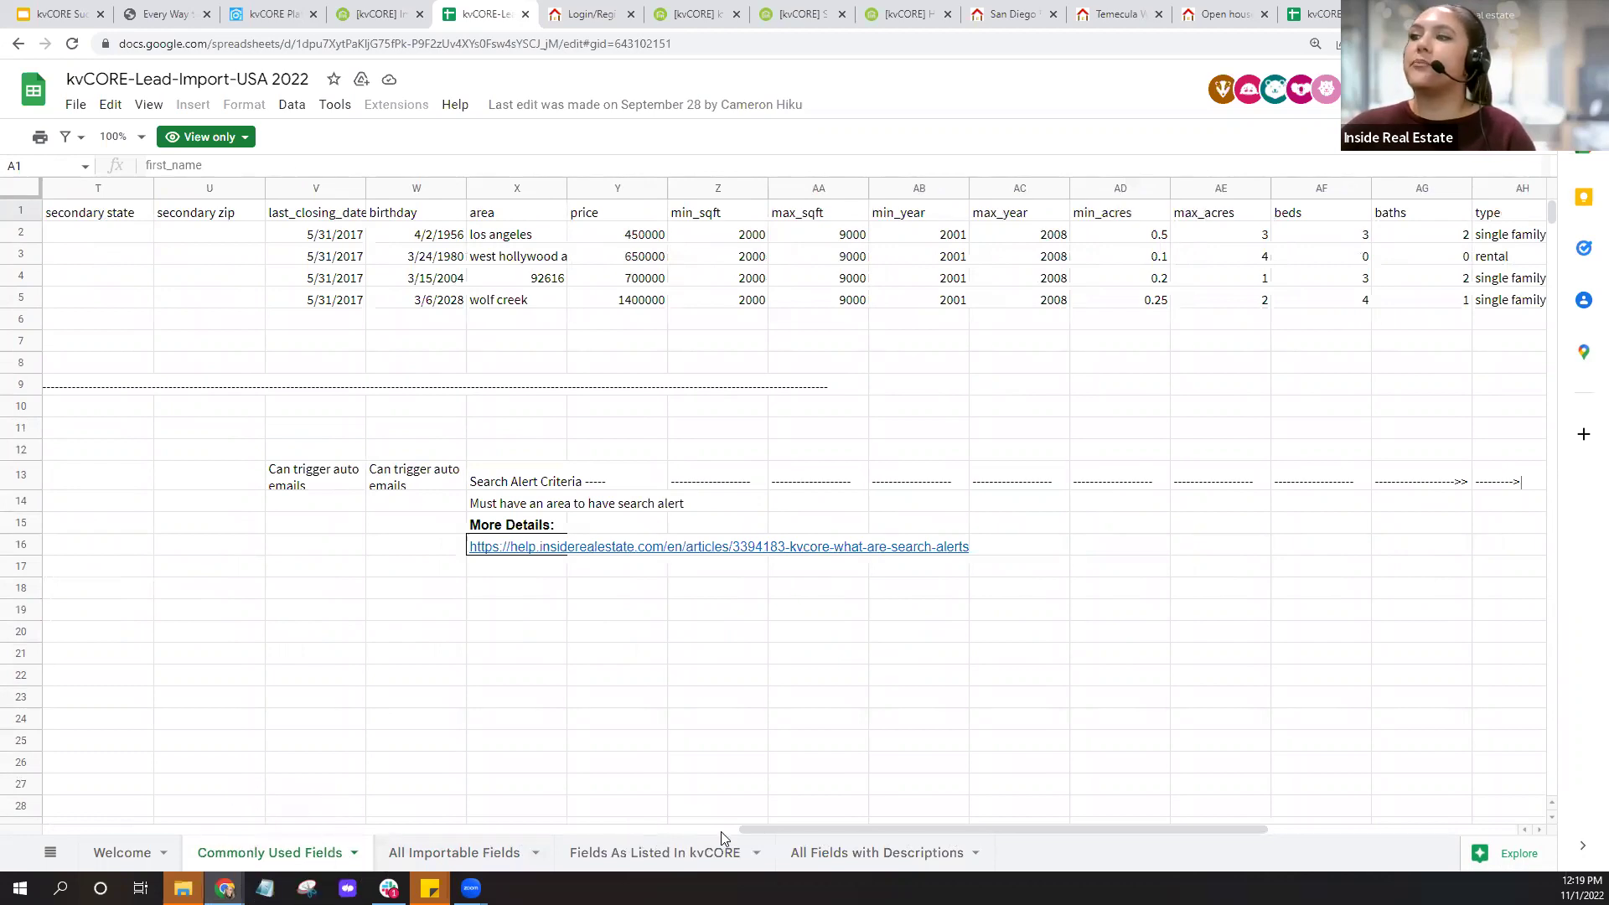
{"action": "left_click_drag", "start_coordinate": [804, 828], "coordinate": [883, 828]}
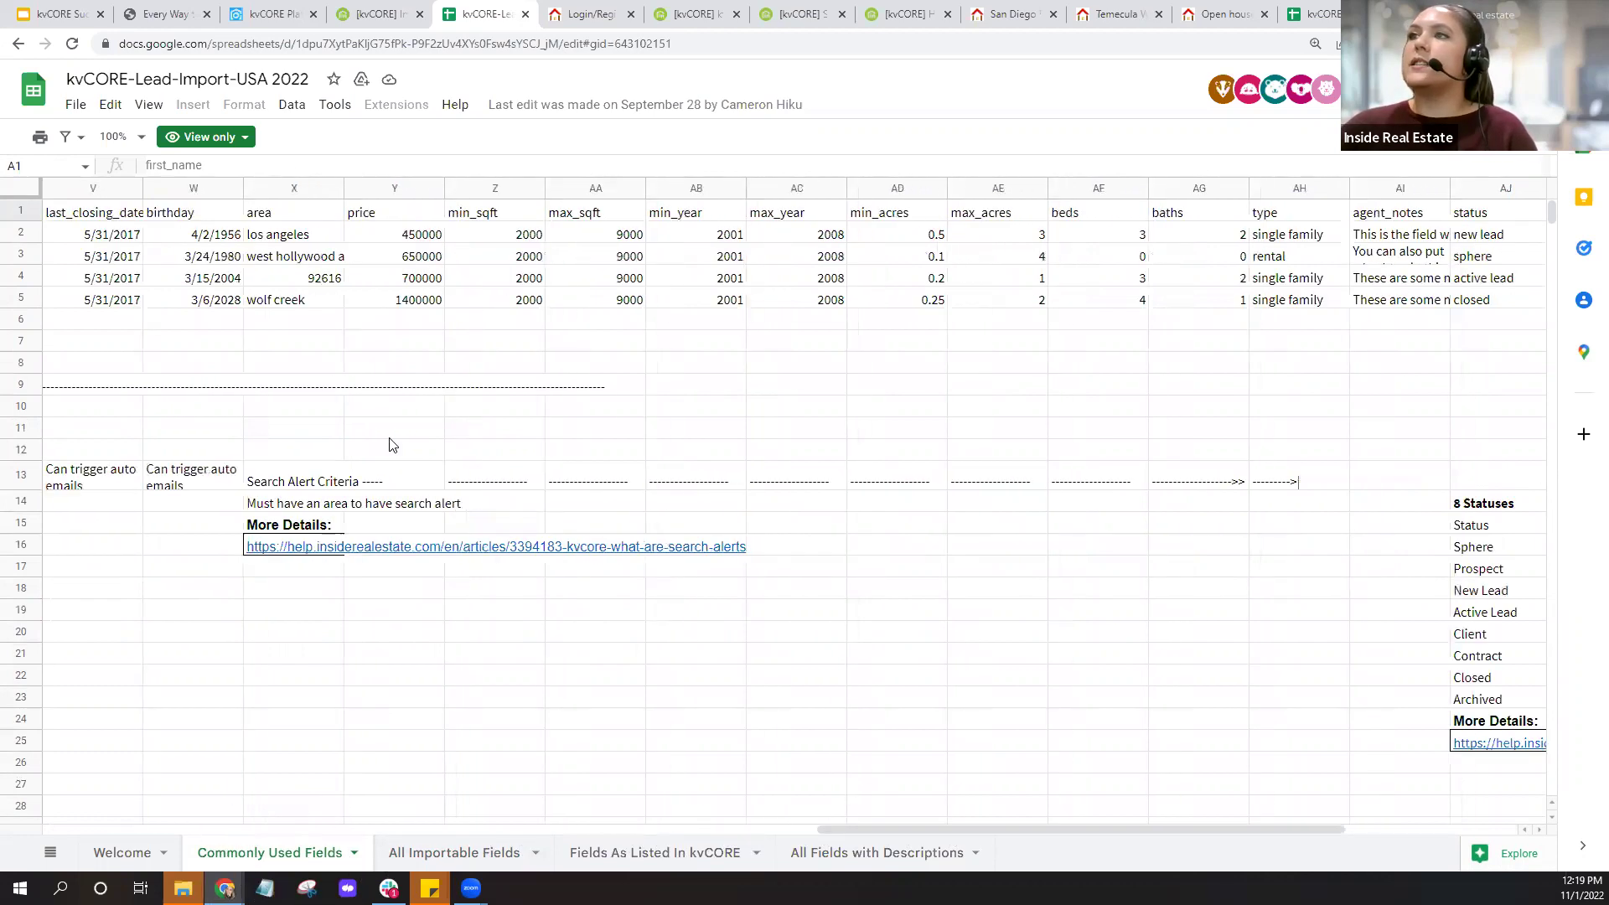
{"action": "left_click", "coordinate": [303, 189]}
{"action": "left_click", "coordinate": [394, 188]}
{"action": "left_click", "coordinate": [495, 189]}
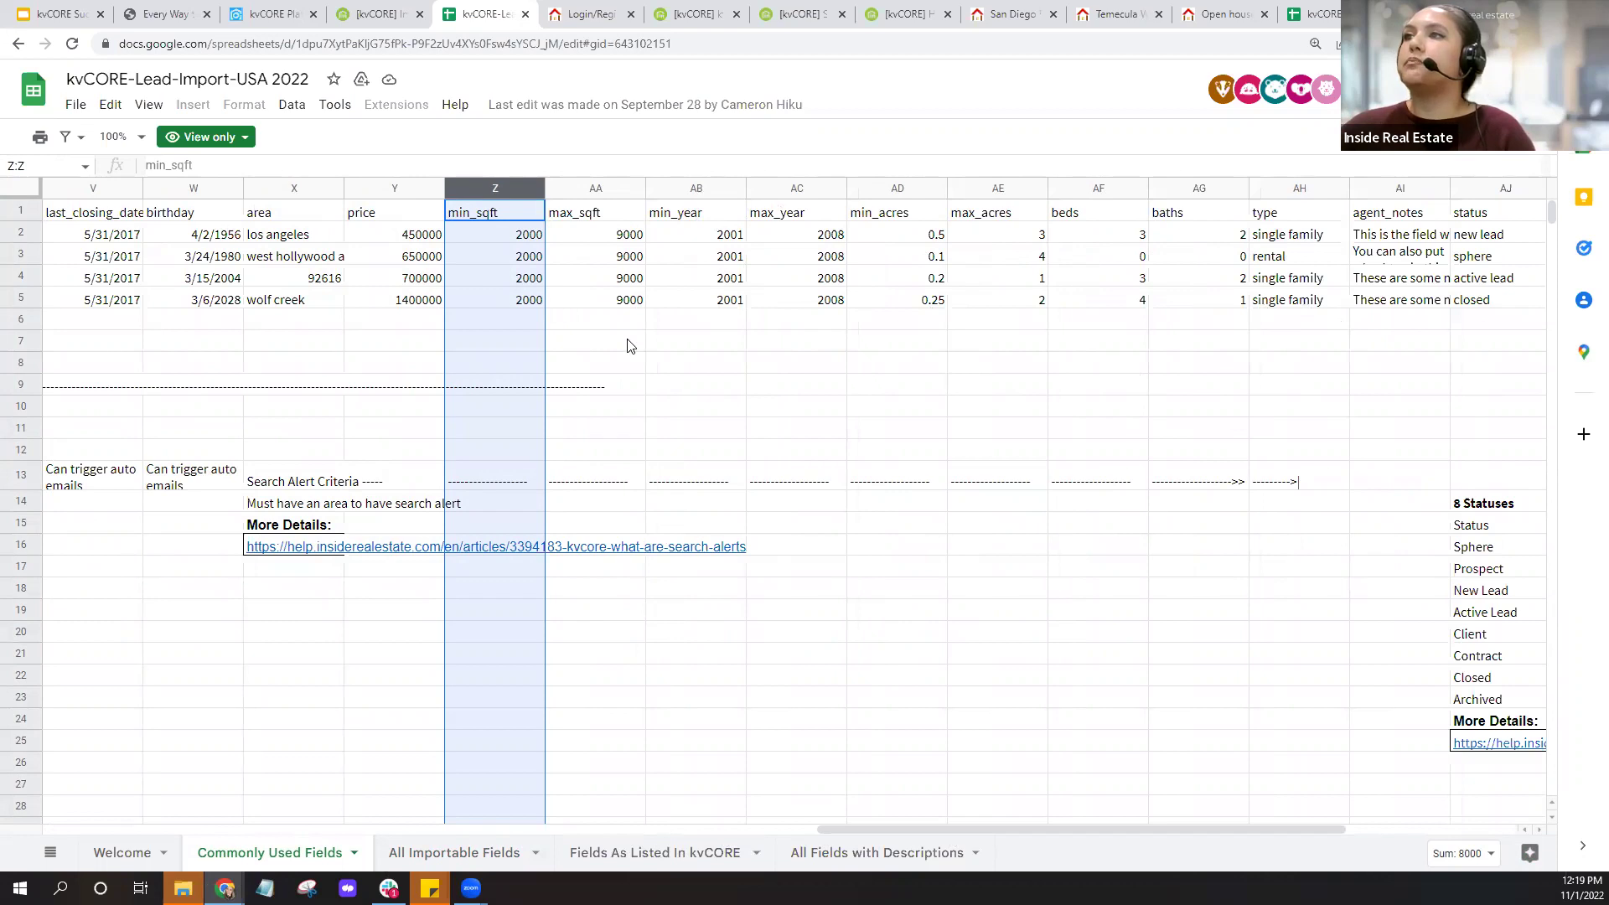
{"action": "left_click", "coordinate": [285, 189]}
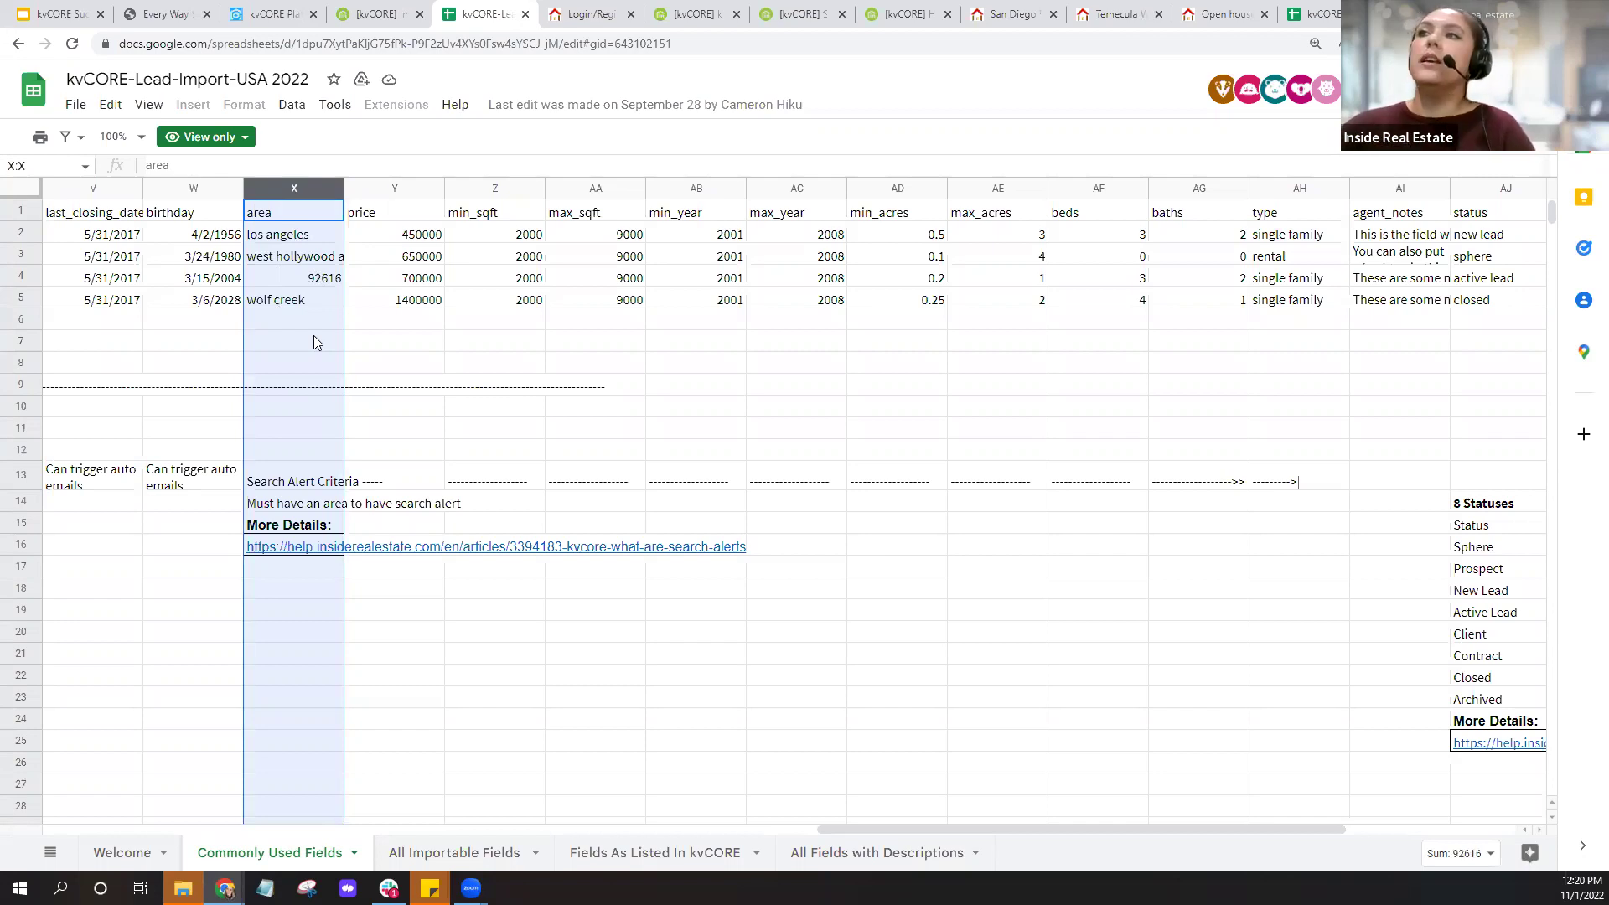
{"action": "left_click", "coordinate": [414, 188]}
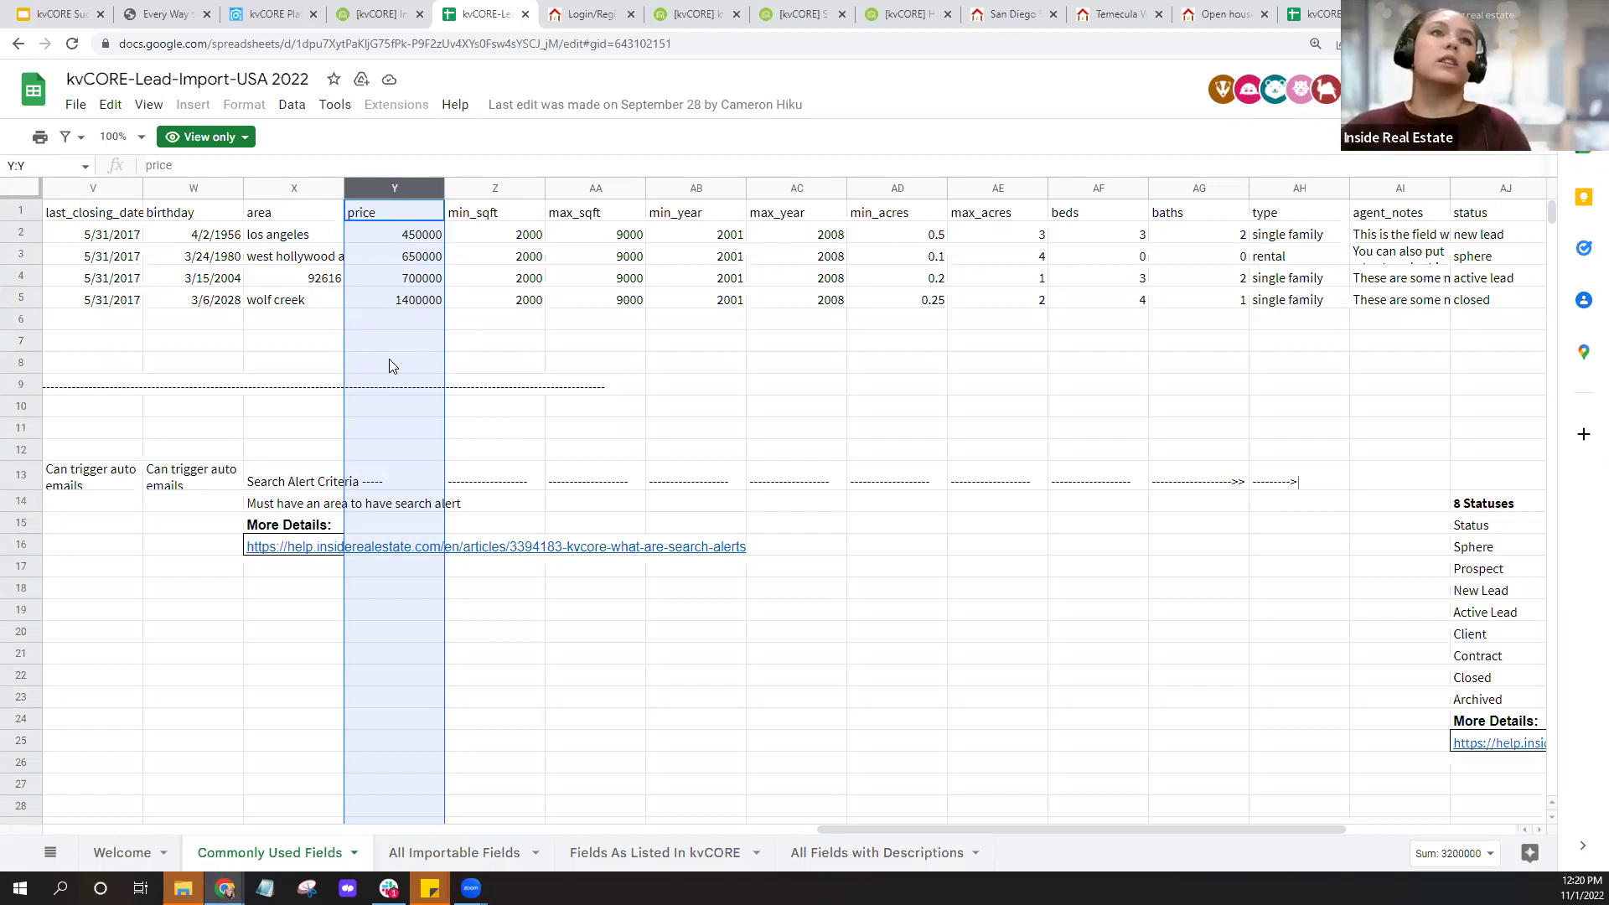
{"action": "left_click", "coordinate": [560, 343]}
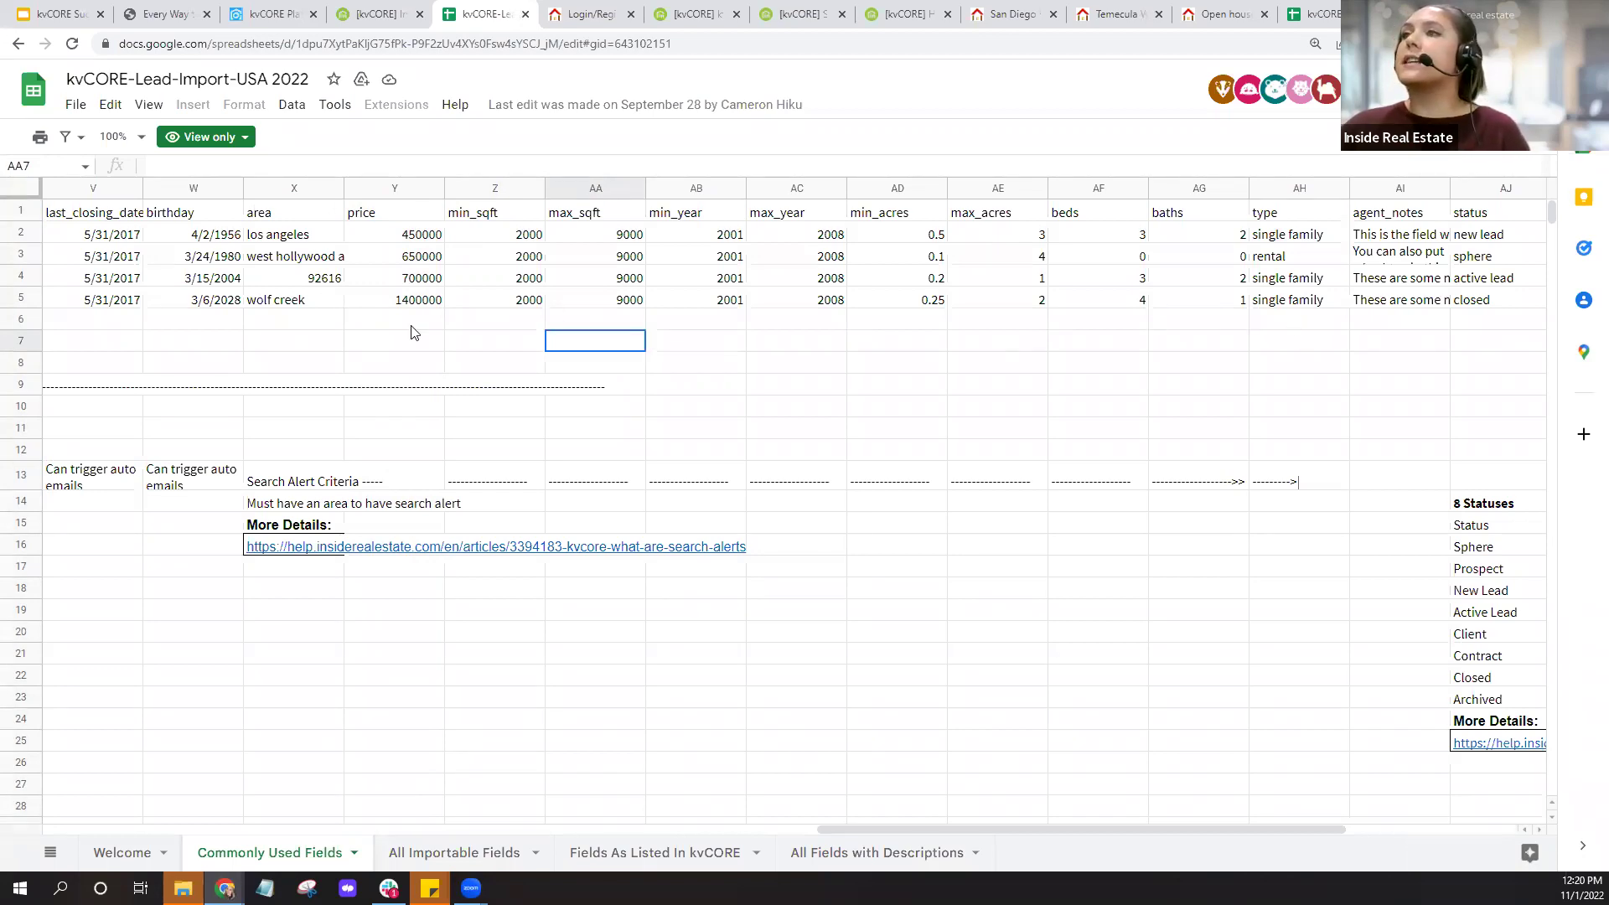
{"action": "left_click", "coordinate": [315, 189]}
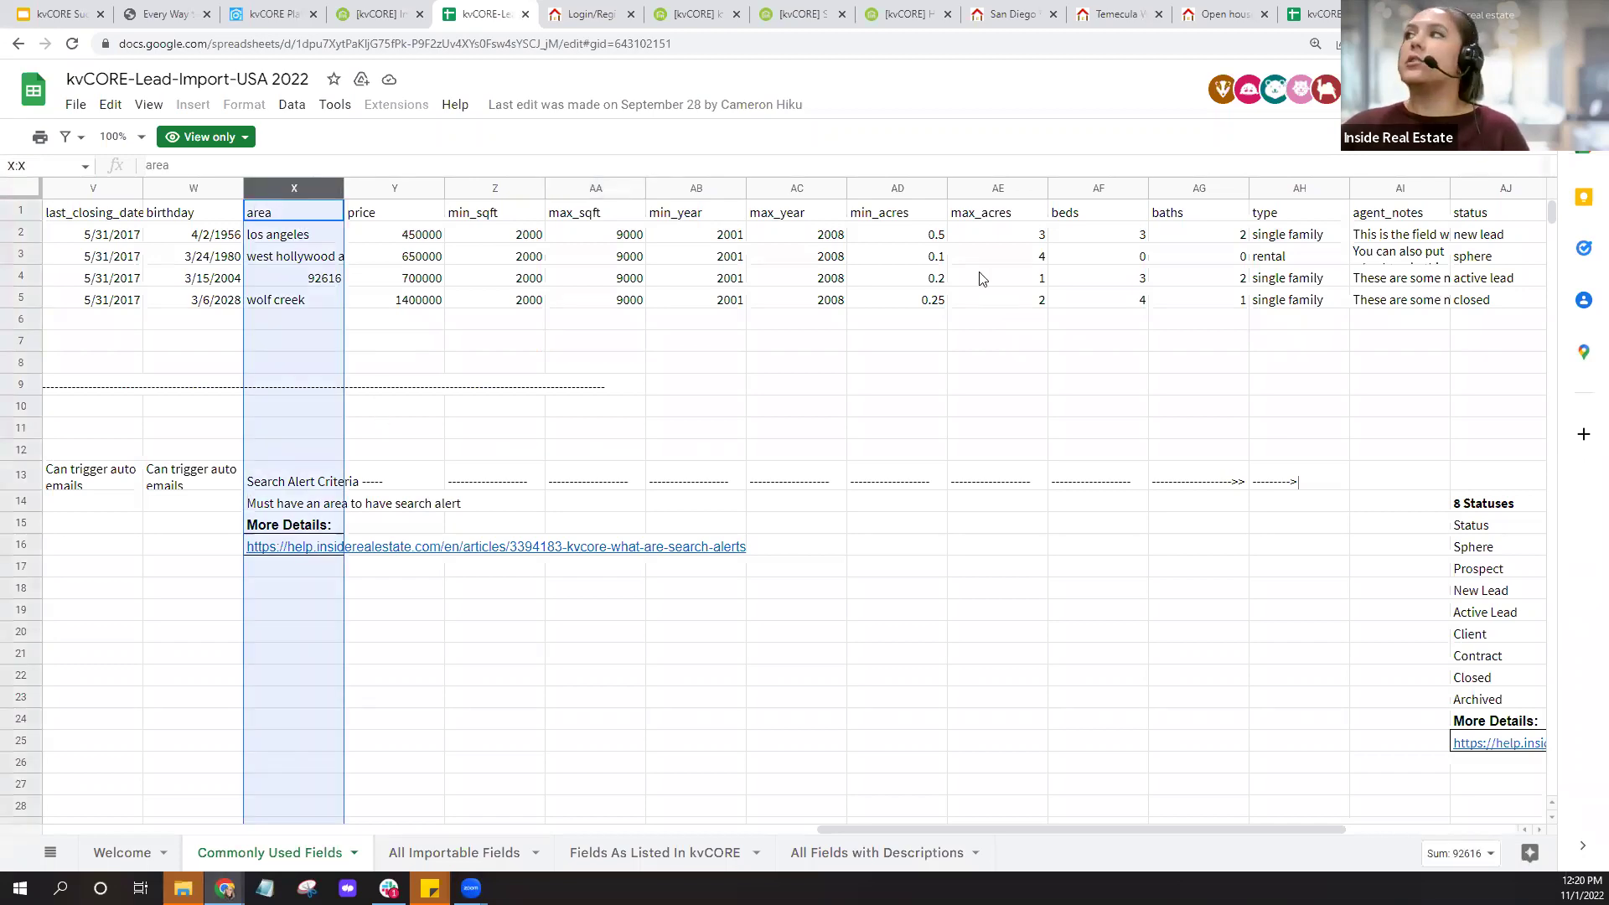
{"action": "left_click", "coordinate": [1305, 19]}
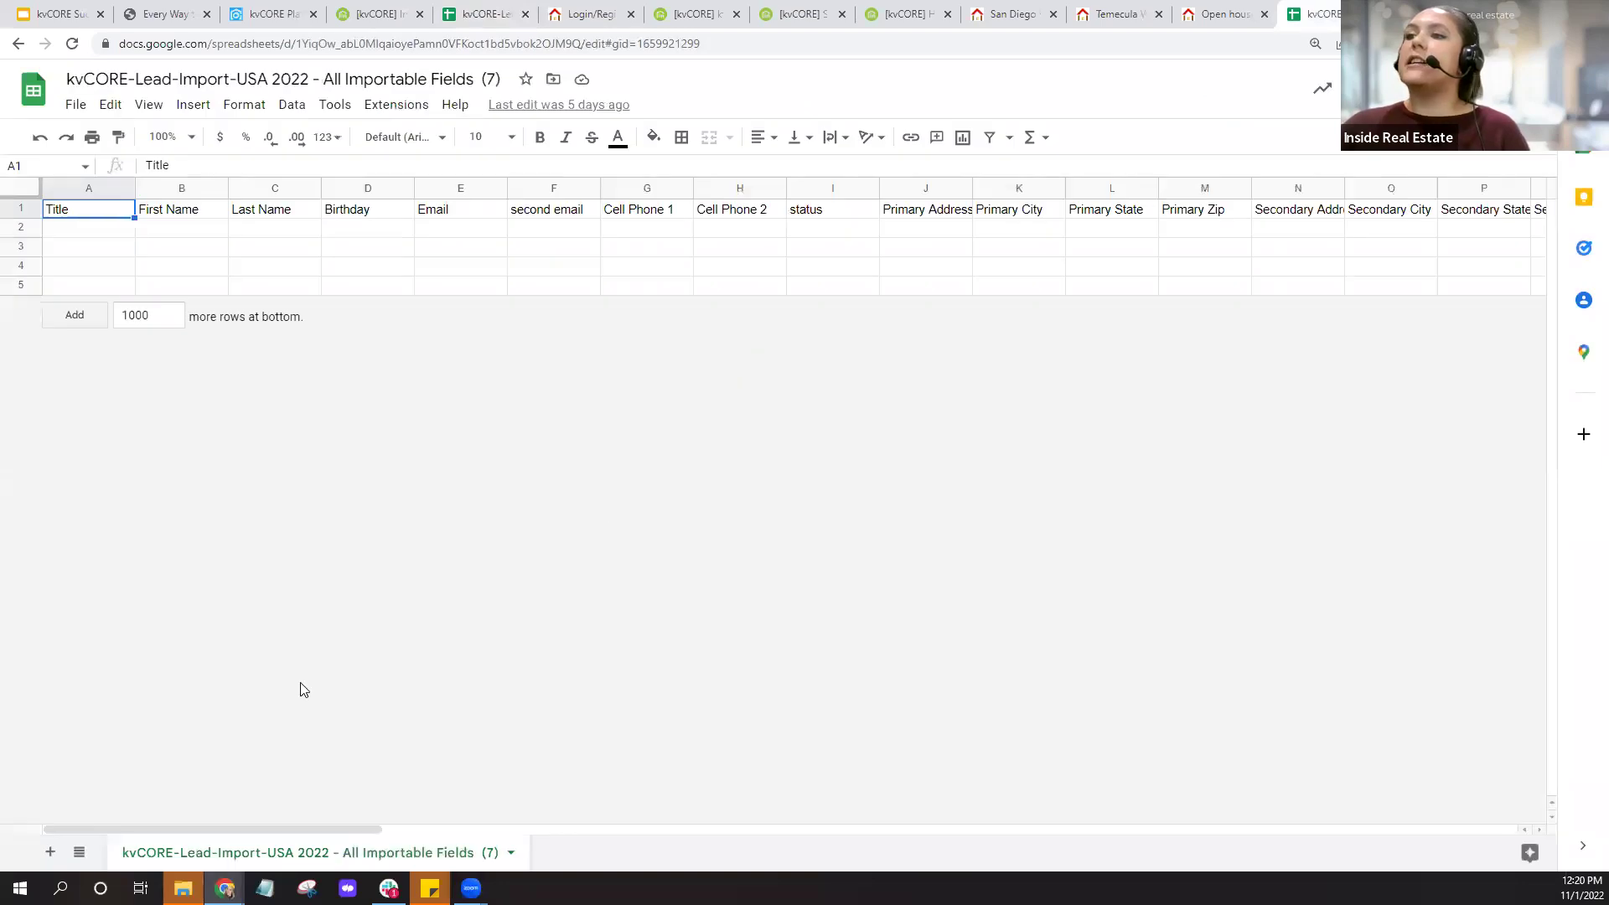
Scroll the All Importable Fields headers to the areas column, then go back to kvCORE.
{"action": "left_click_drag", "start_coordinate": [352, 830], "coordinate": [1097, 828]}
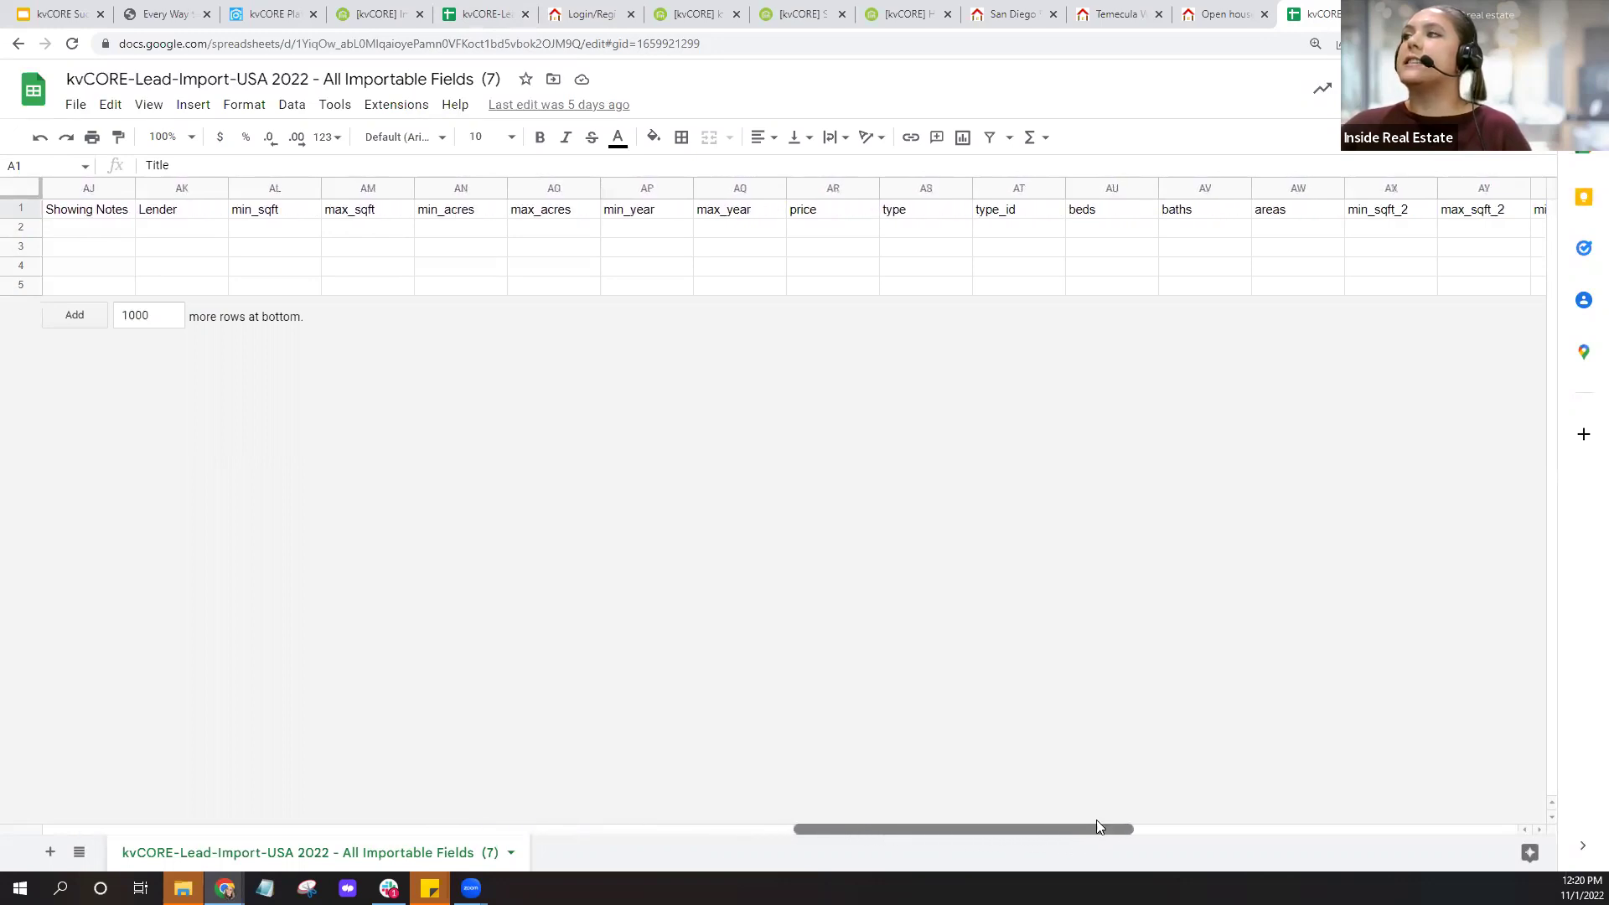
{"action": "left_click", "coordinate": [1274, 188]}
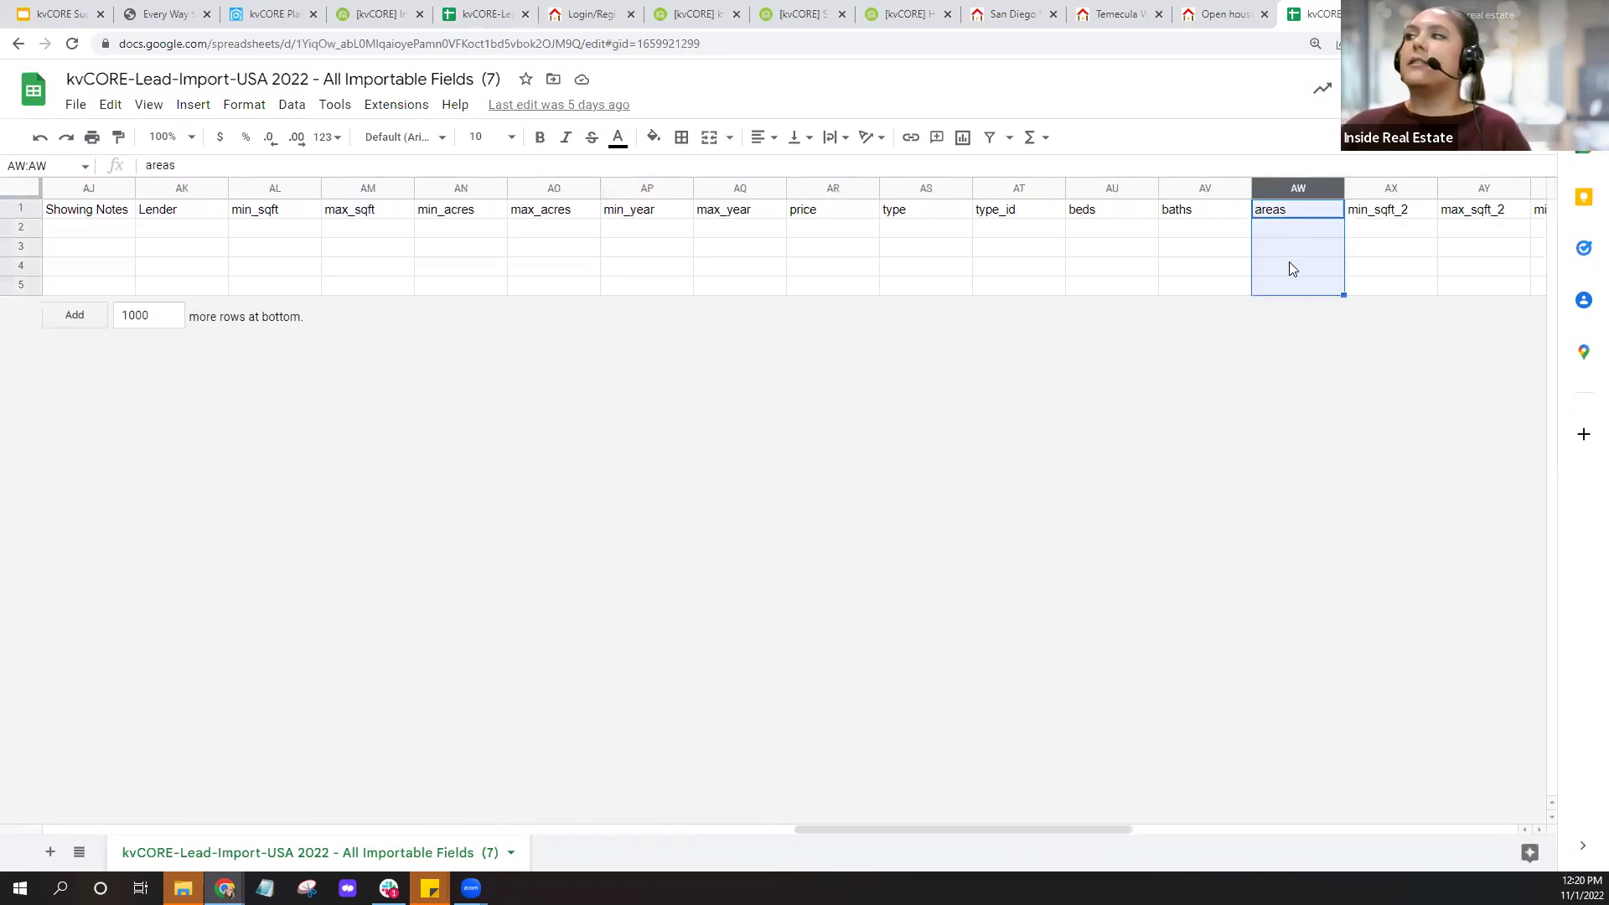
{"action": "left_click", "coordinate": [250, 12]}
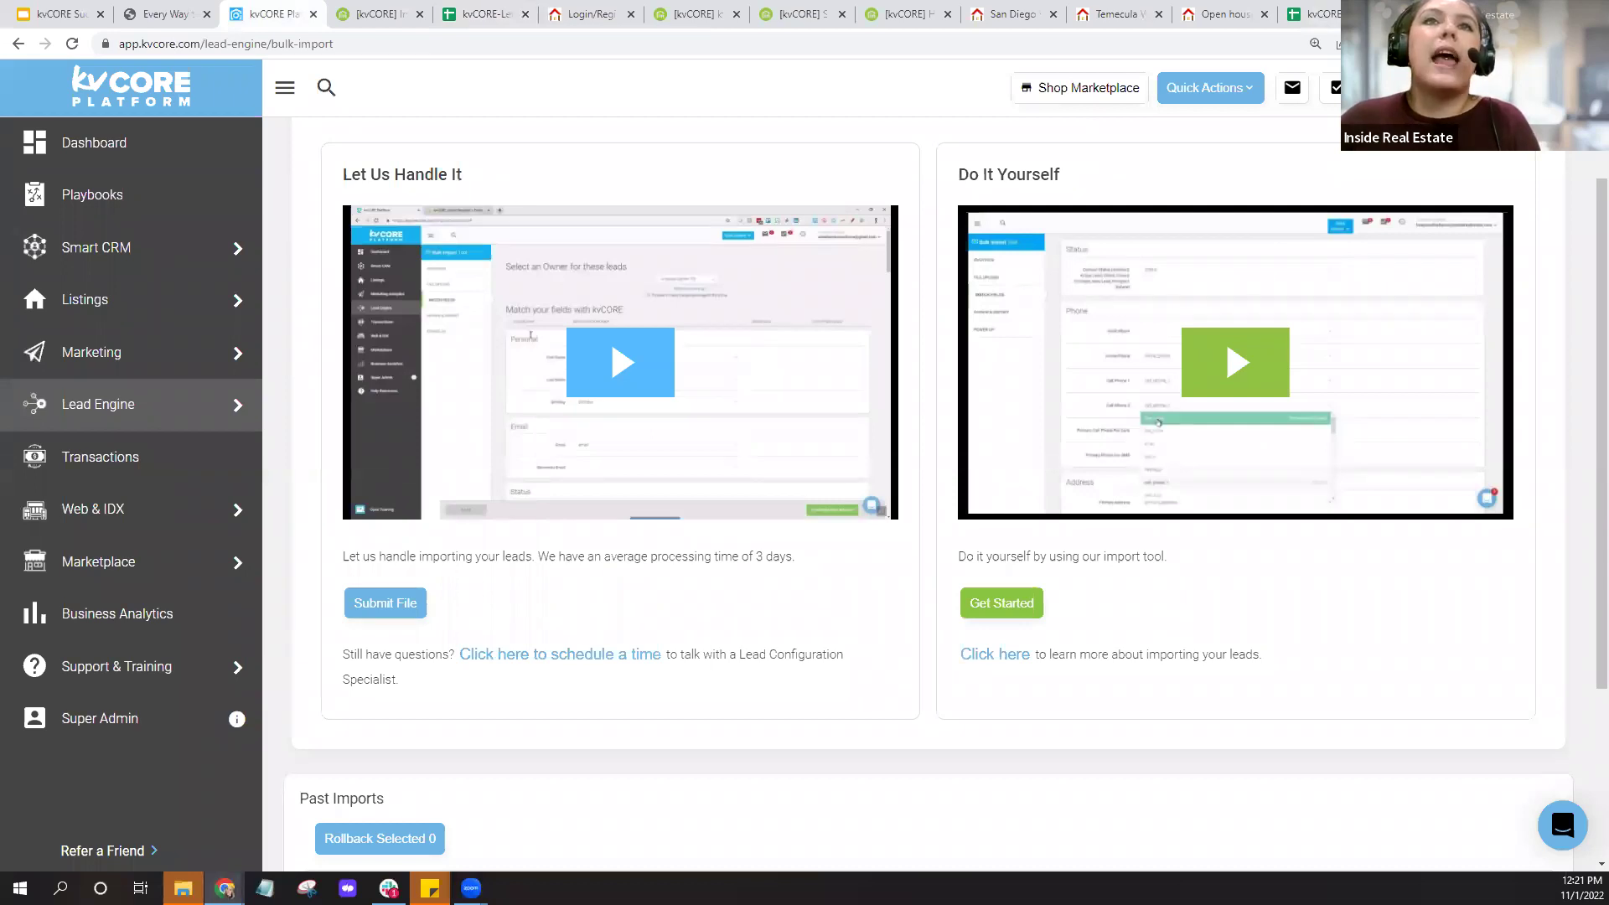
Start a new contact from Quick Actions and turn on 'I only have an address'.
{"action": "left_click", "coordinate": [1212, 92]}
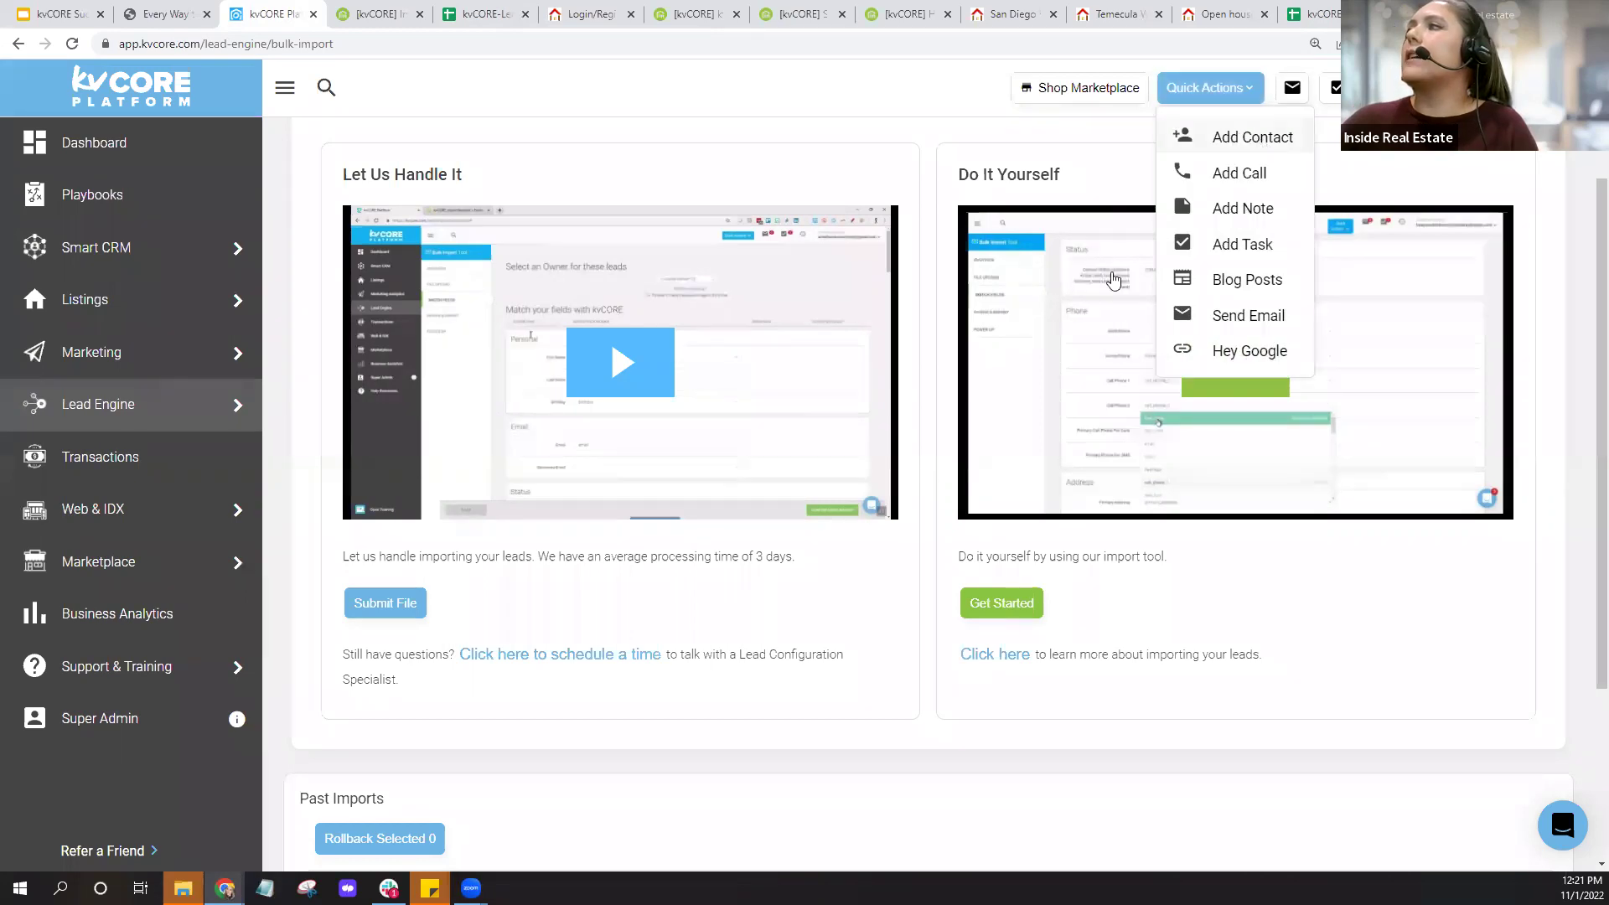
{"action": "left_click", "coordinate": [1232, 138]}
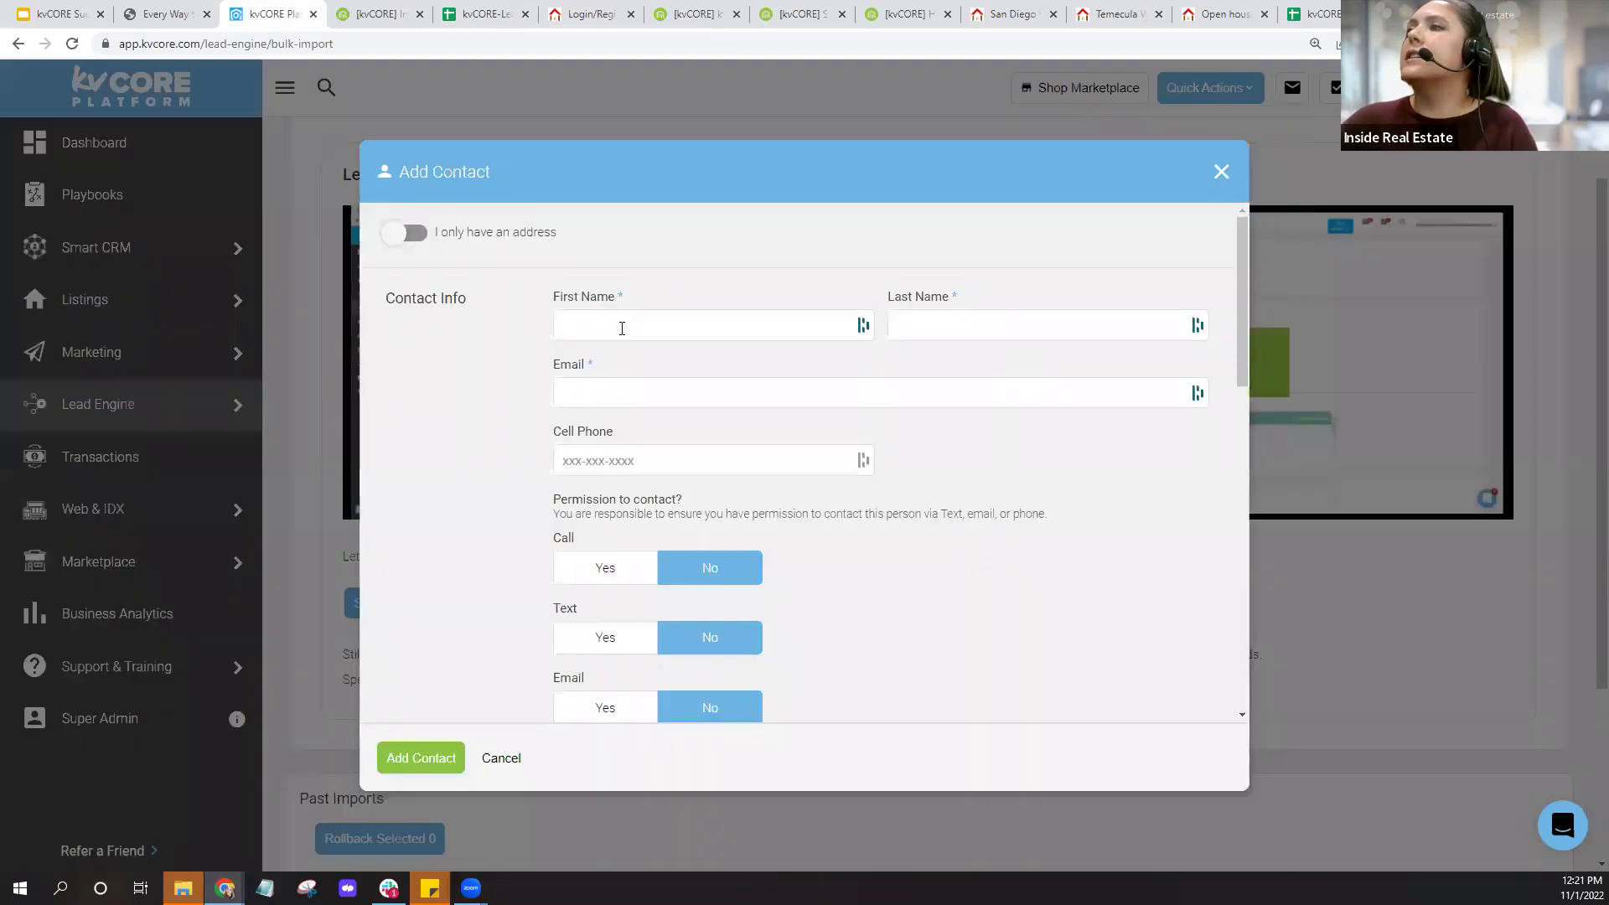
{"action": "key", "text": "ctrl"}
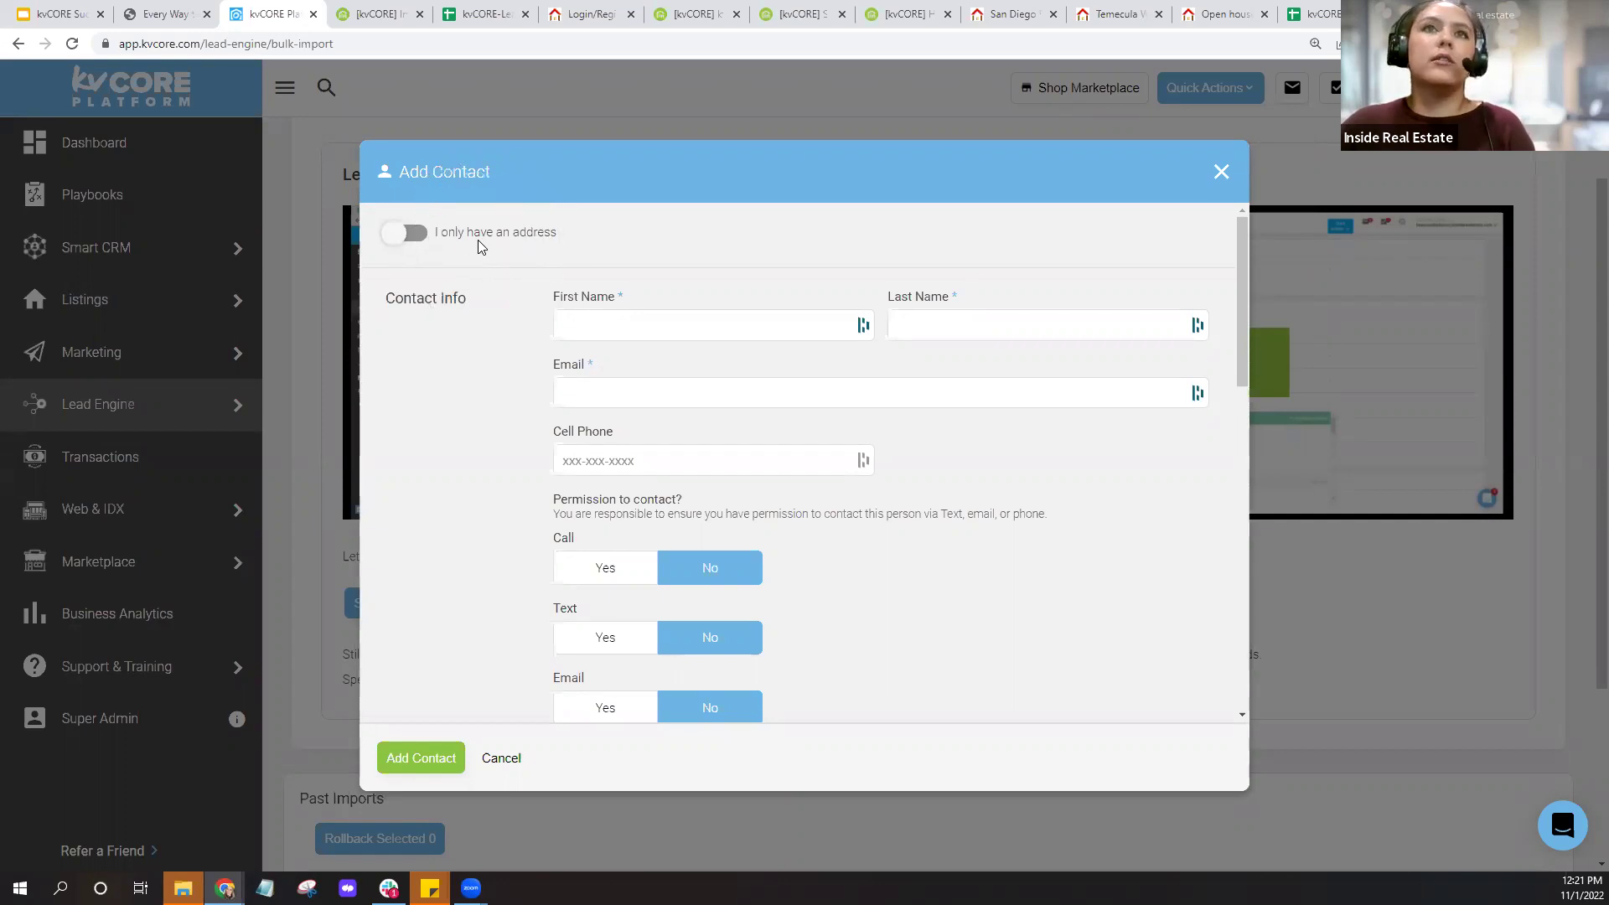
{"action": "left_click", "coordinate": [401, 238]}
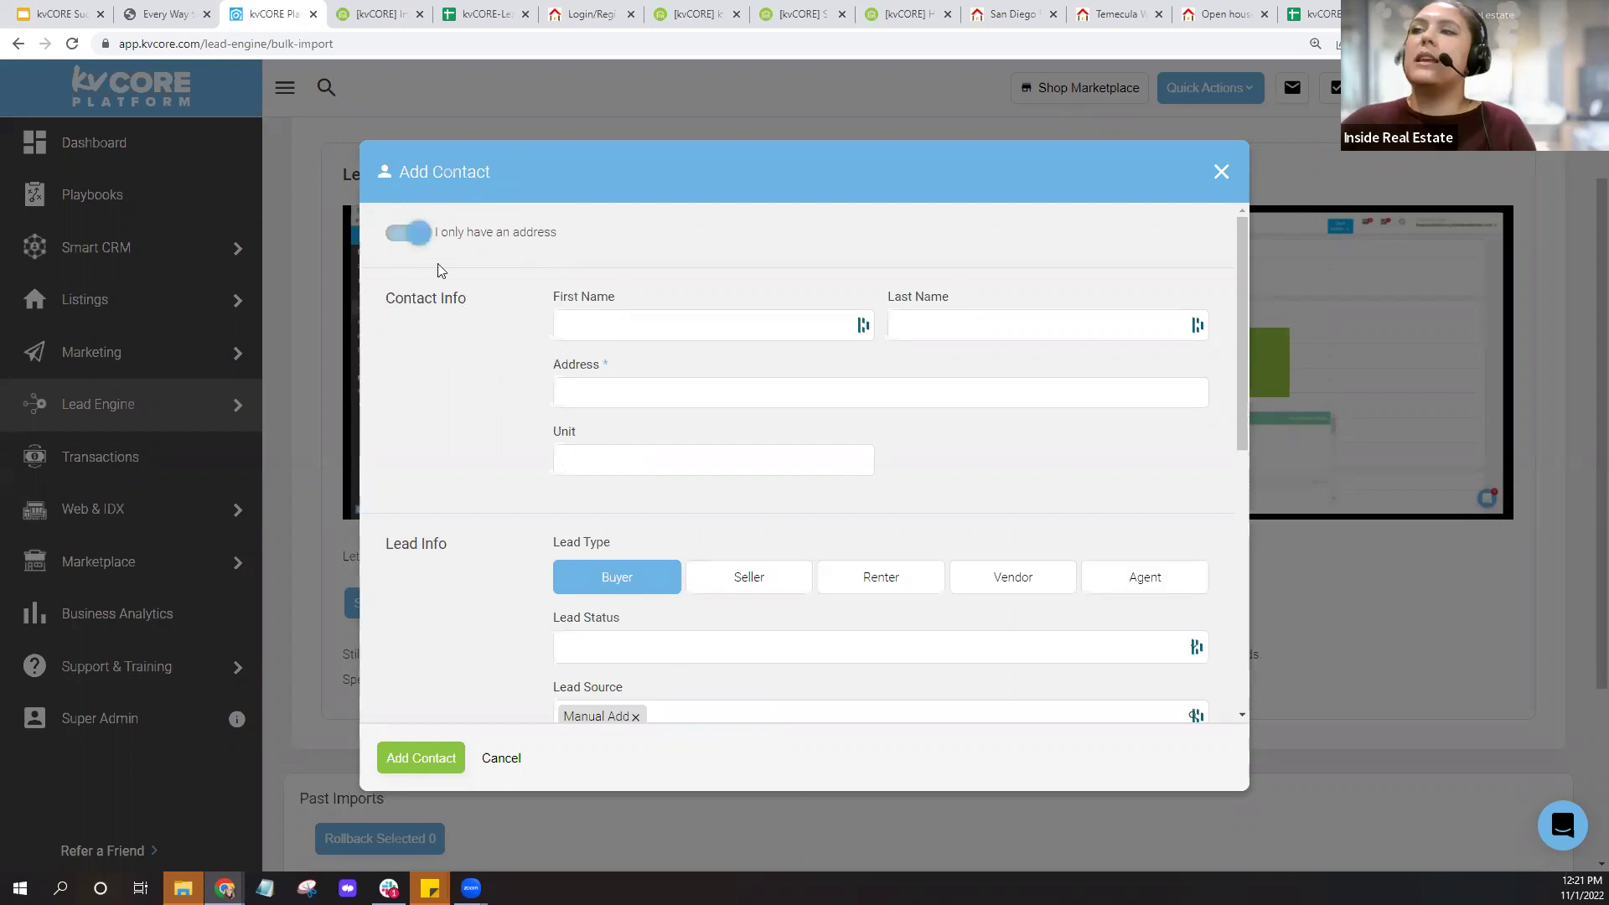
{"action": "left_click_drag", "start_coordinate": [434, 234], "coordinate": [632, 237]}
{"action": "left_click", "coordinate": [466, 270]}
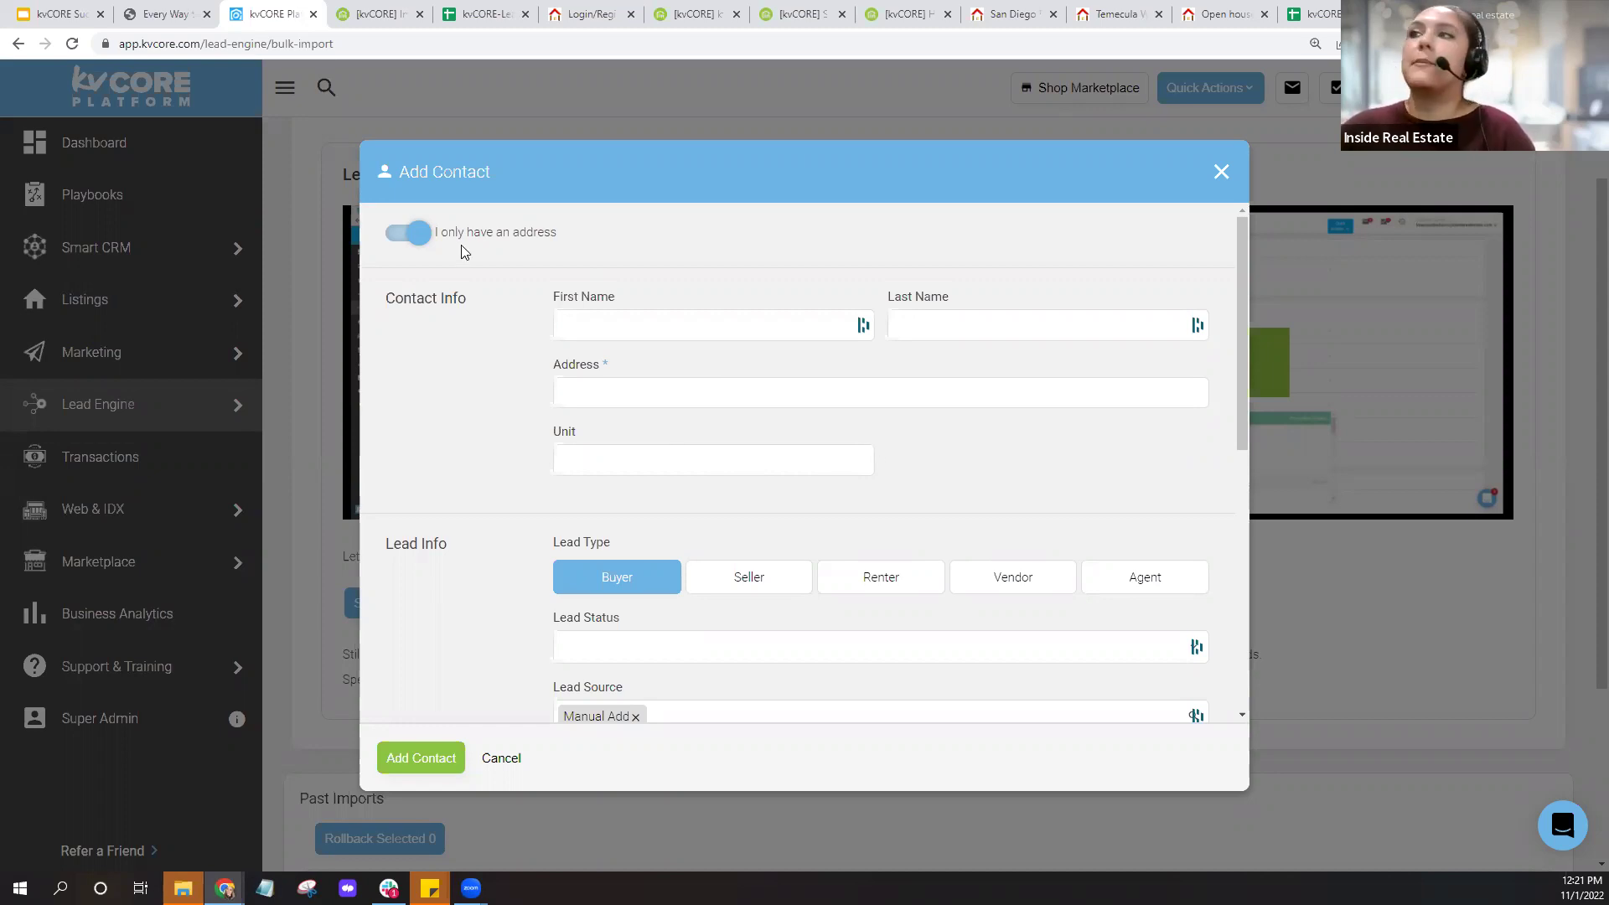
Turn off address-only mode, highlight the Email and Cell Phone fields, then cancel the form.
{"action": "left_click", "coordinate": [424, 234]}
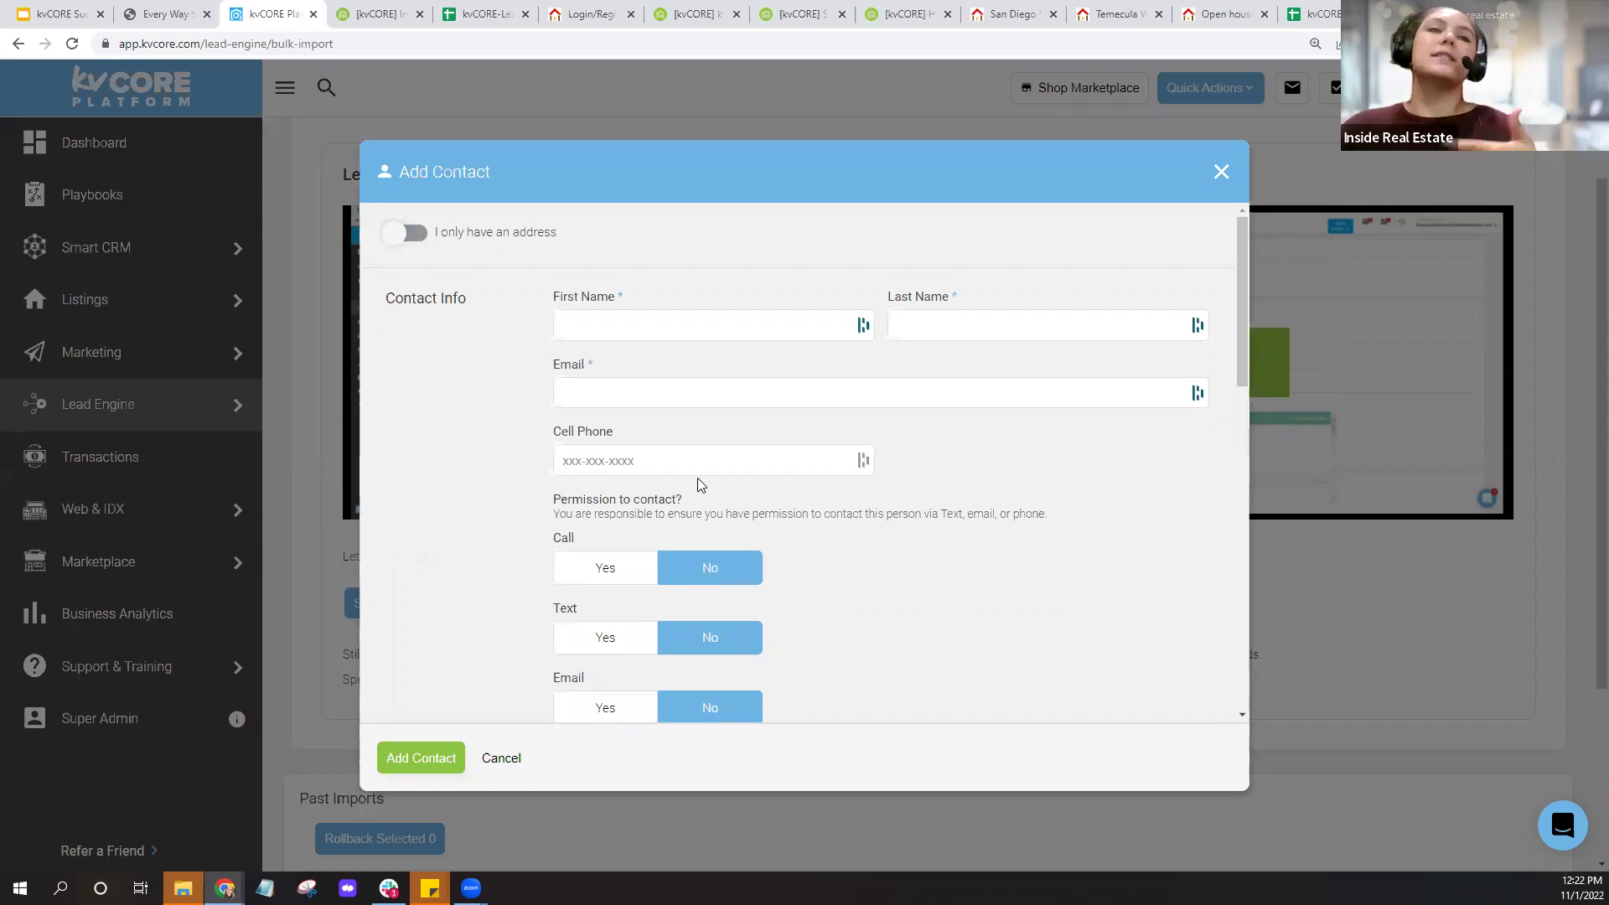
{"action": "left_click_drag", "start_coordinate": [556, 369], "coordinate": [591, 369]}
{"action": "left_click_drag", "start_coordinate": [554, 433], "coordinate": [621, 433]}
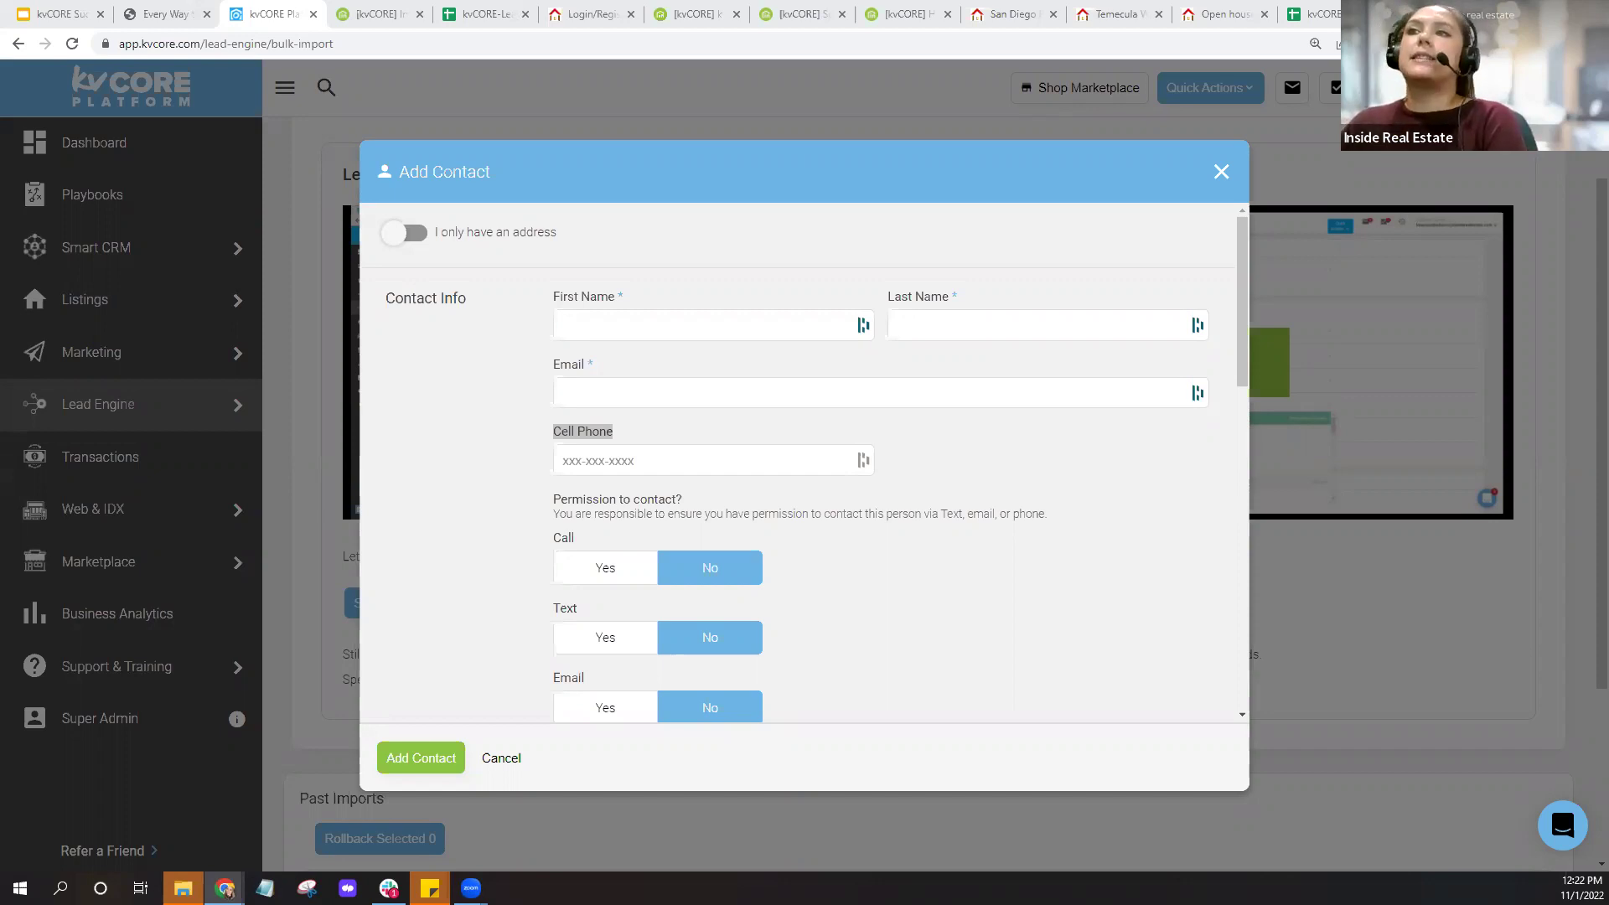
{"action": "left_click", "coordinate": [1221, 173]}
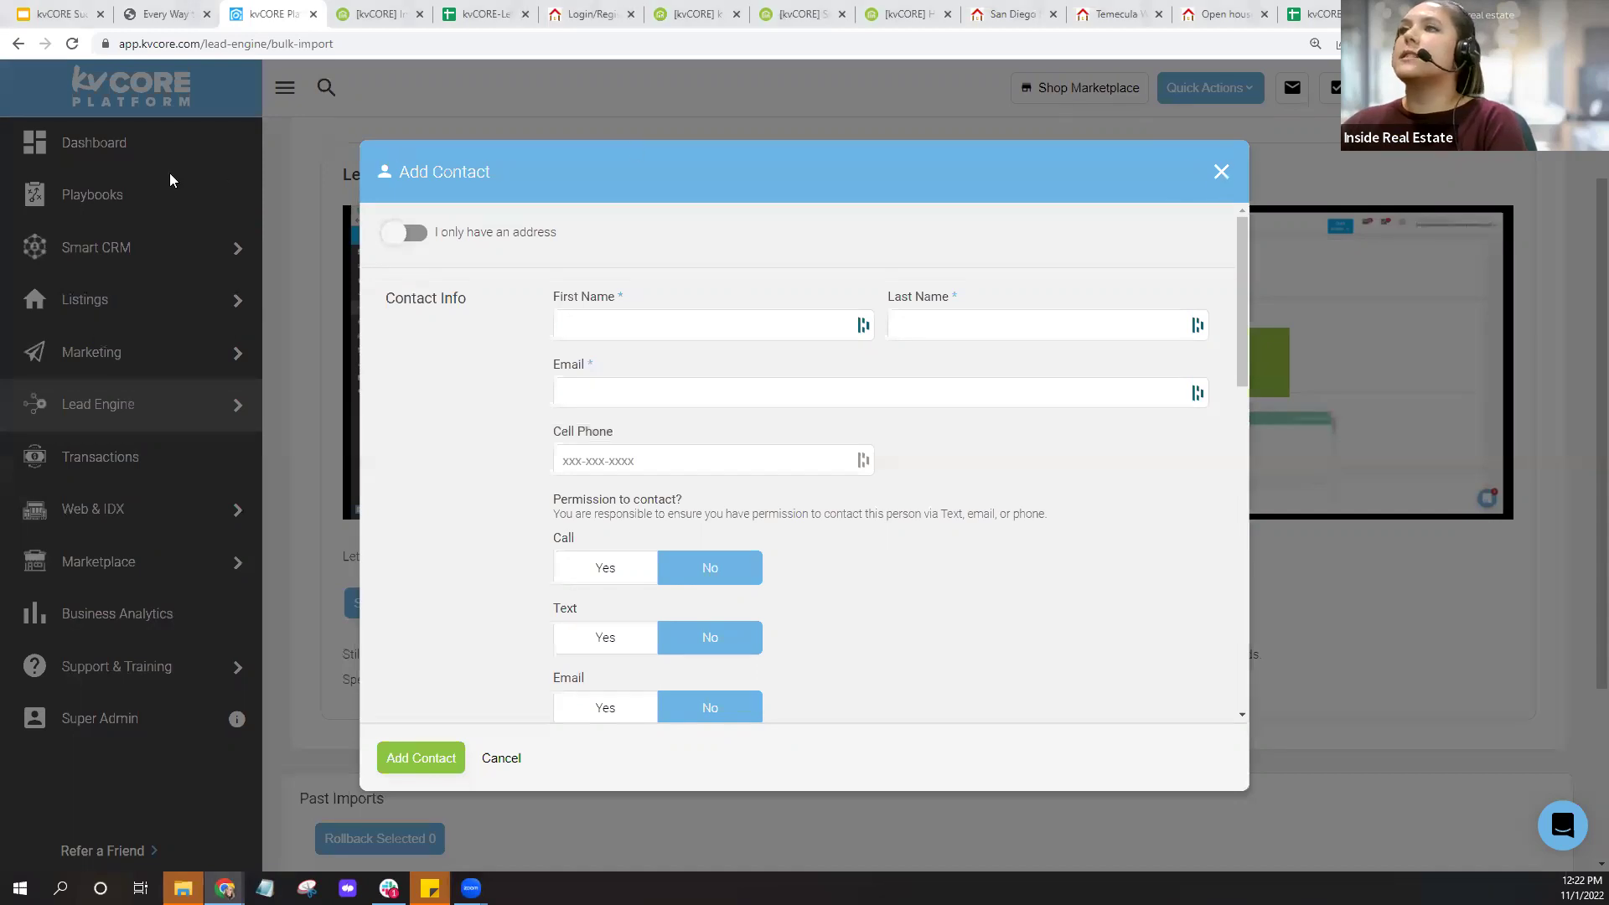
Confirm discarding the contact and review the Bulk Importing page's two import routes.
{"action": "left_click", "coordinate": [761, 461]}
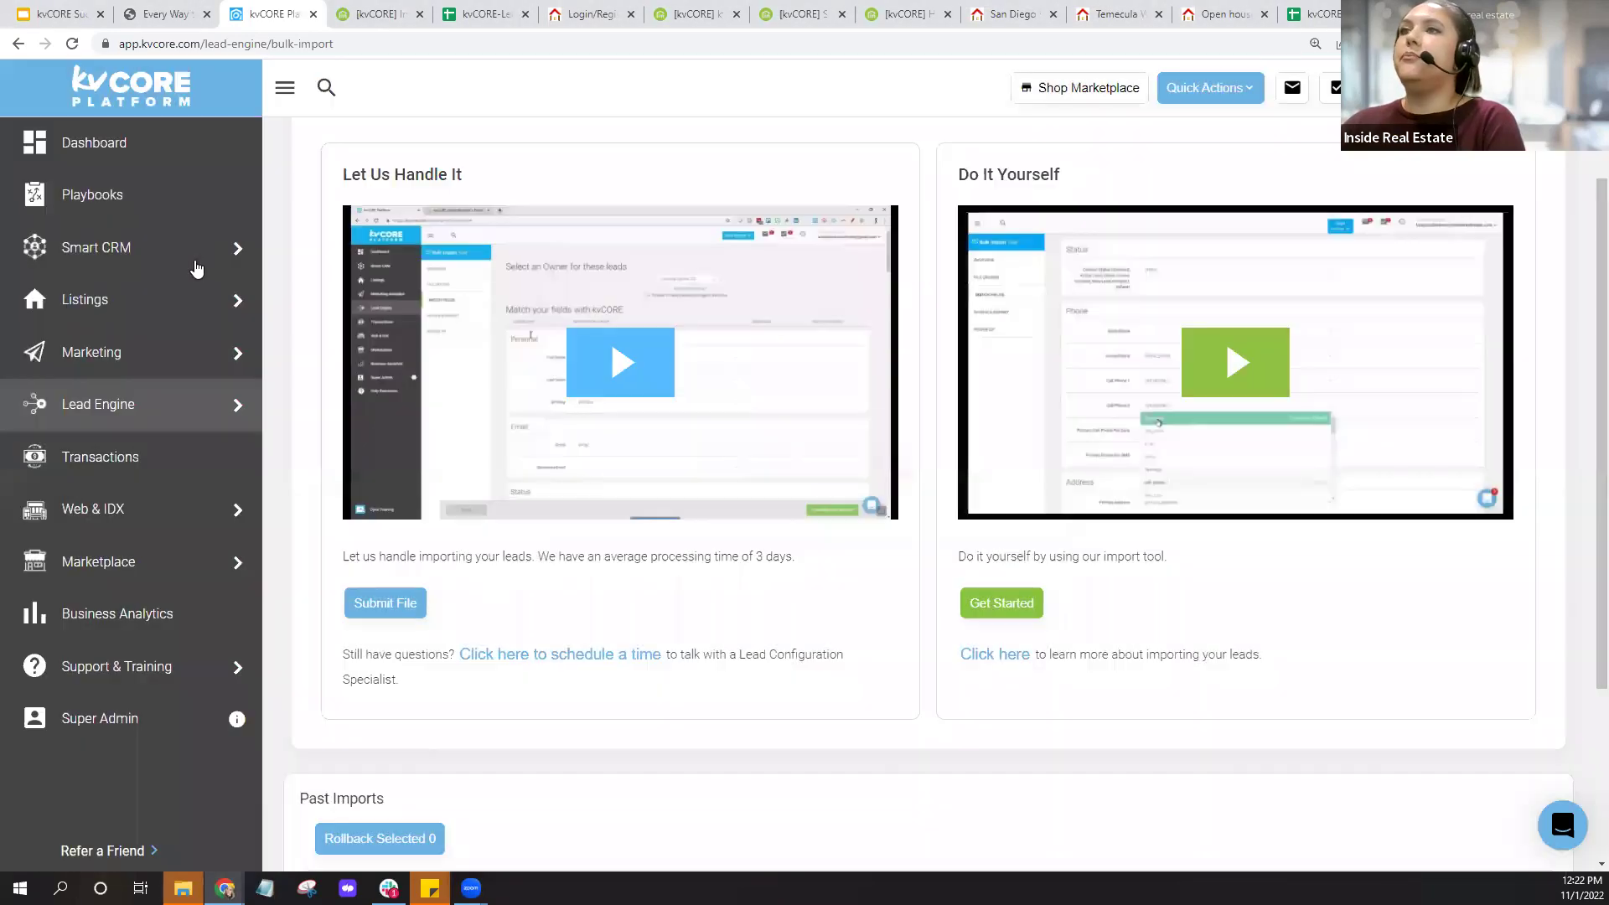
{"action": "left_click", "coordinate": [88, 260]}
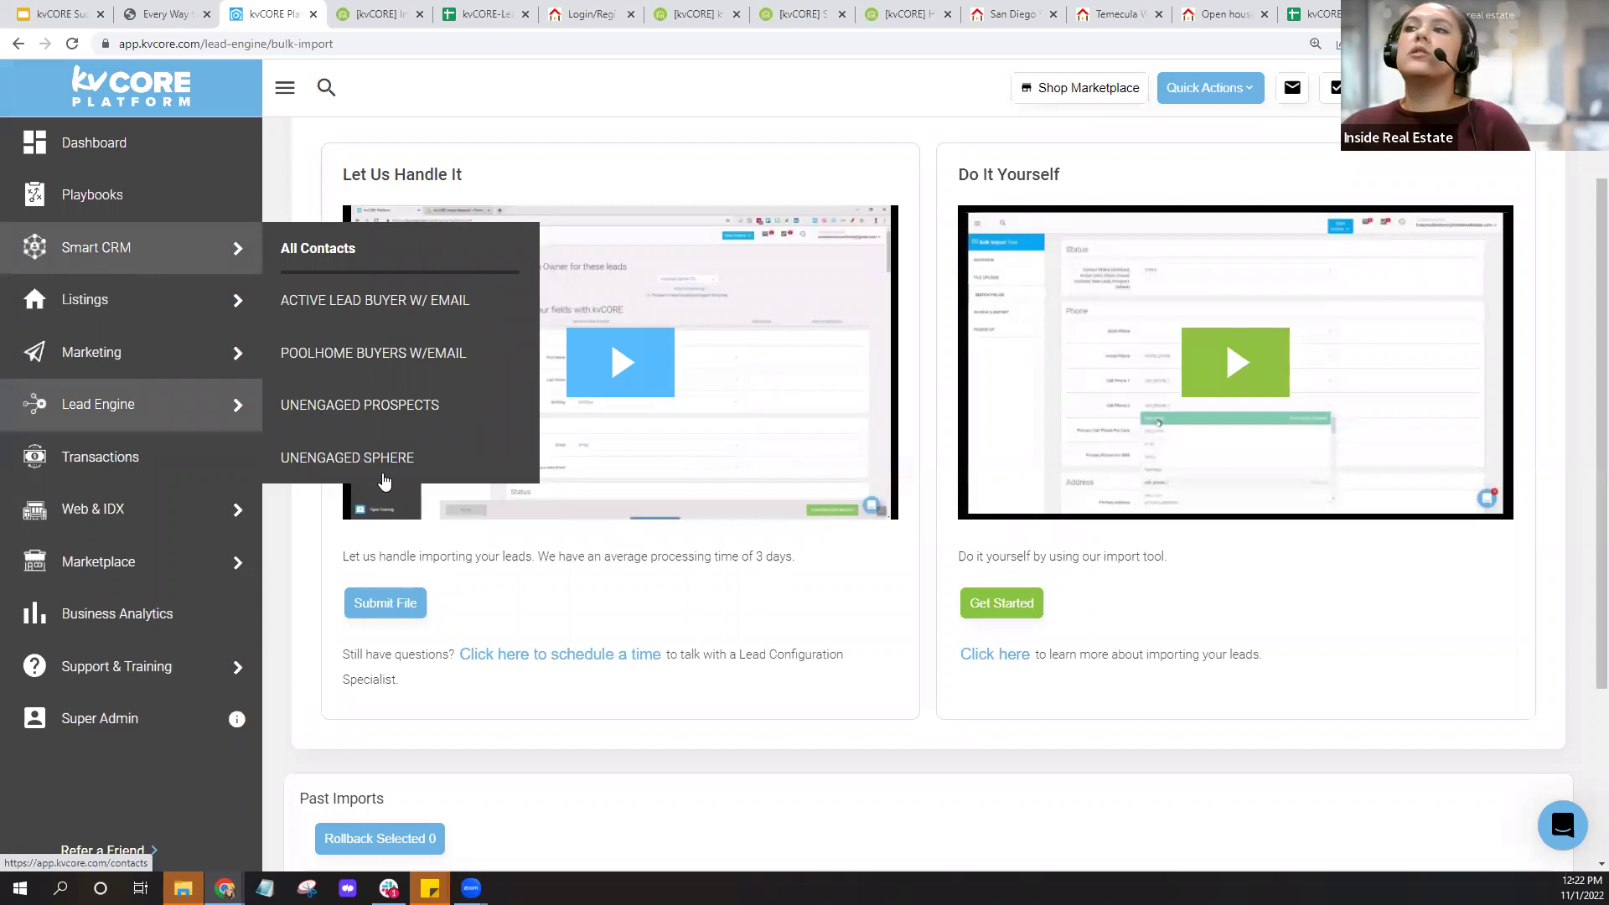
{"action": "left_click", "coordinate": [385, 618]}
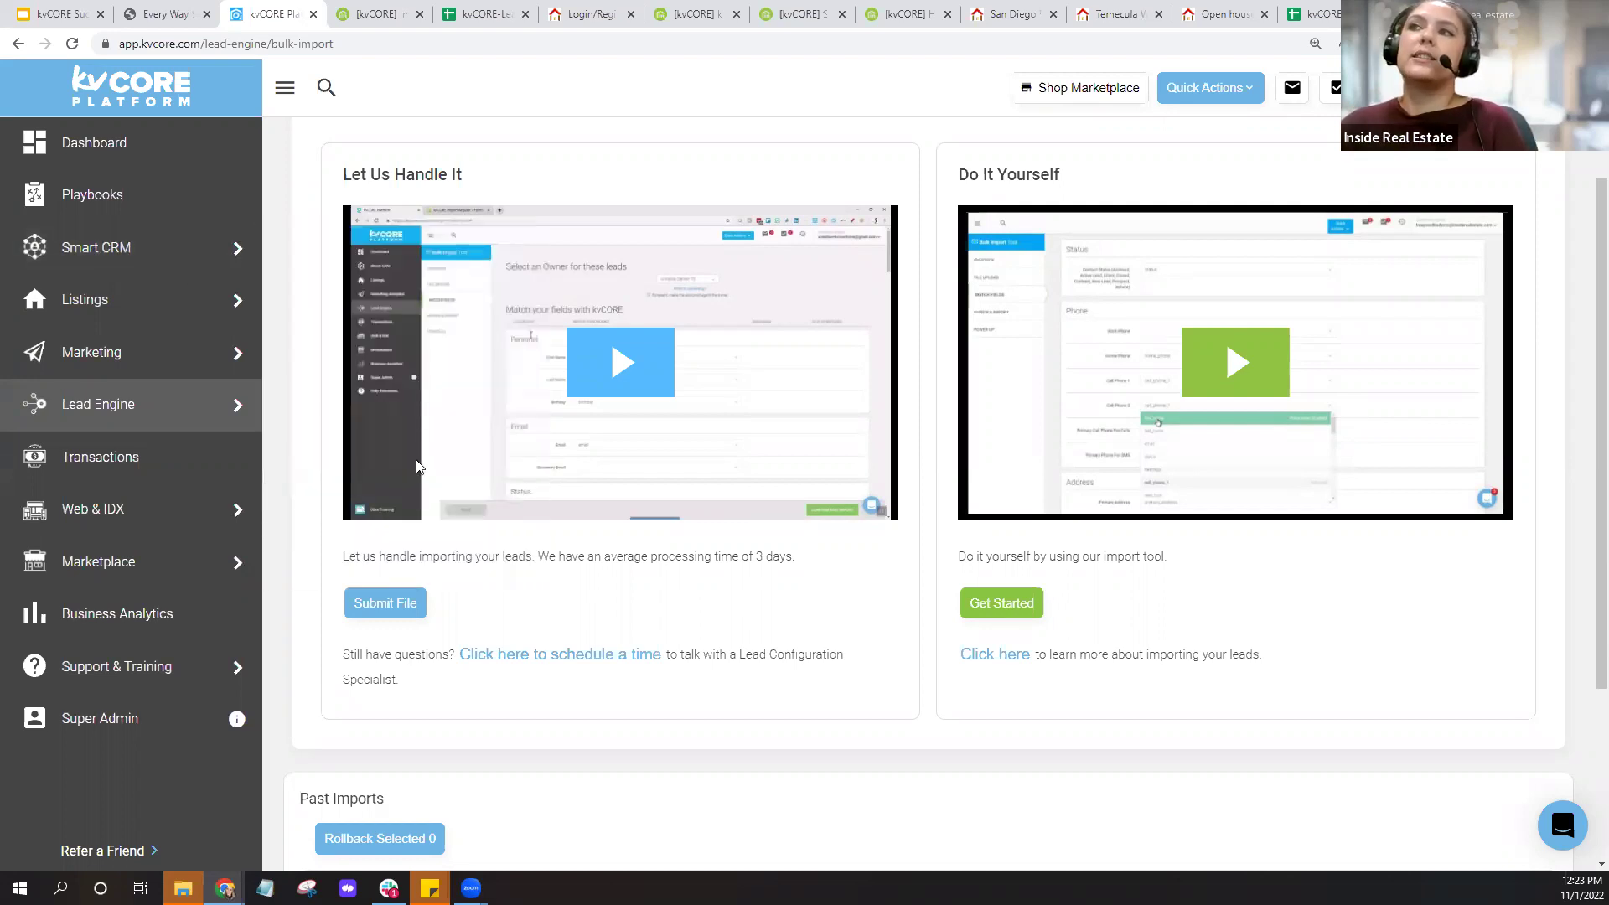
{"action": "mouse_move", "coordinate": [117, 265]}
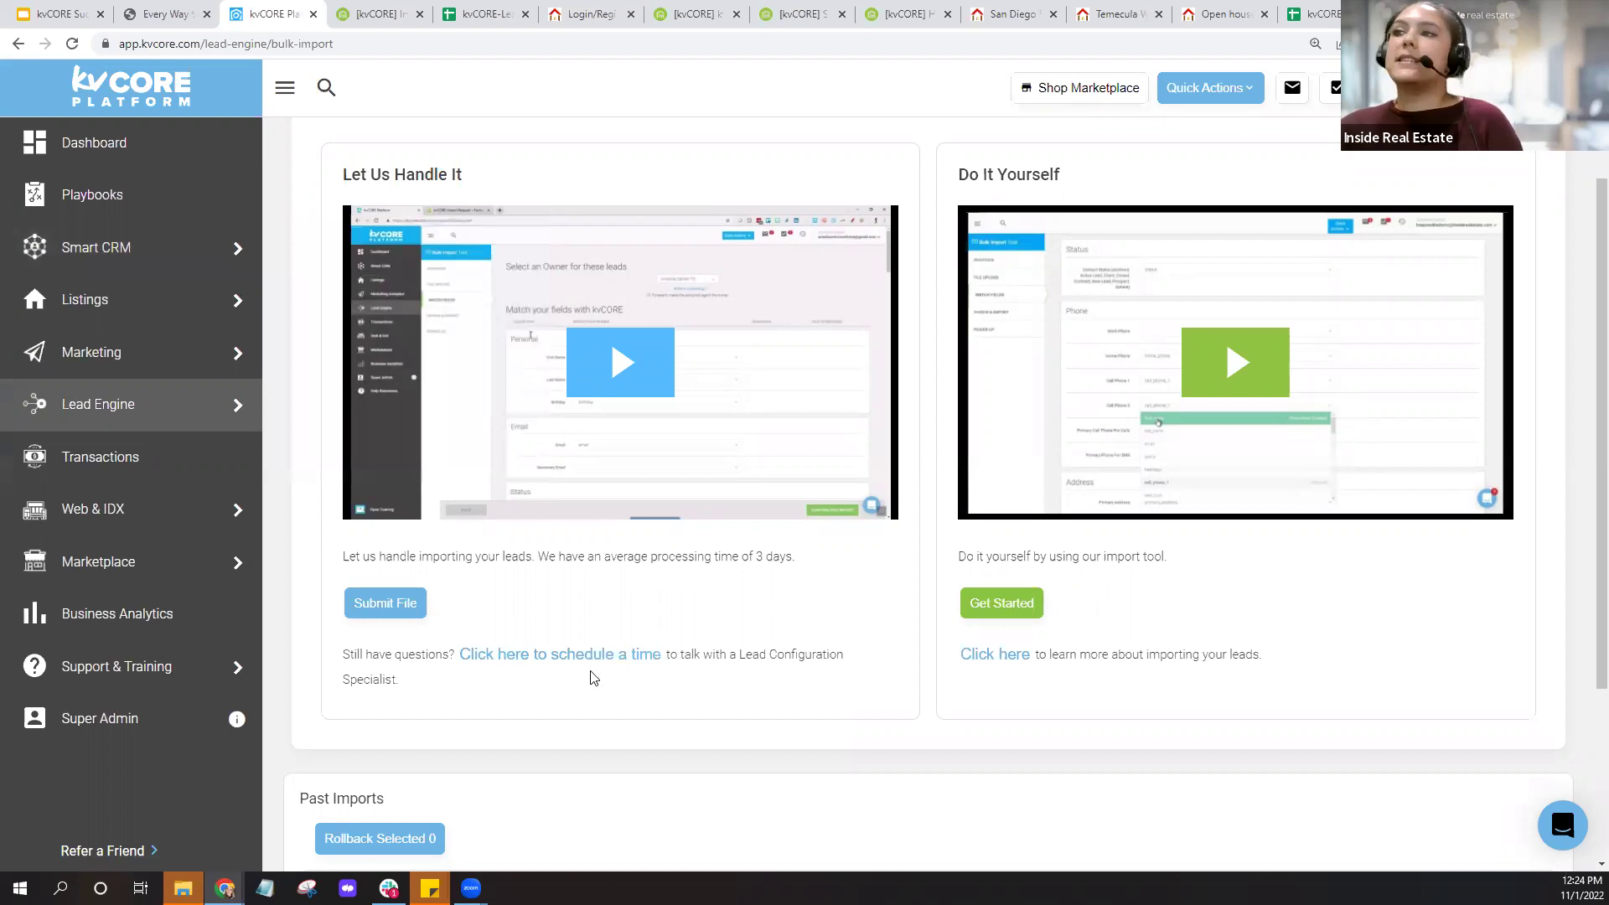
{"action": "key", "text": "ctrl"}
{"action": "key", "text": "ctrl"}
{"action": "key", "text": "ctrl"}
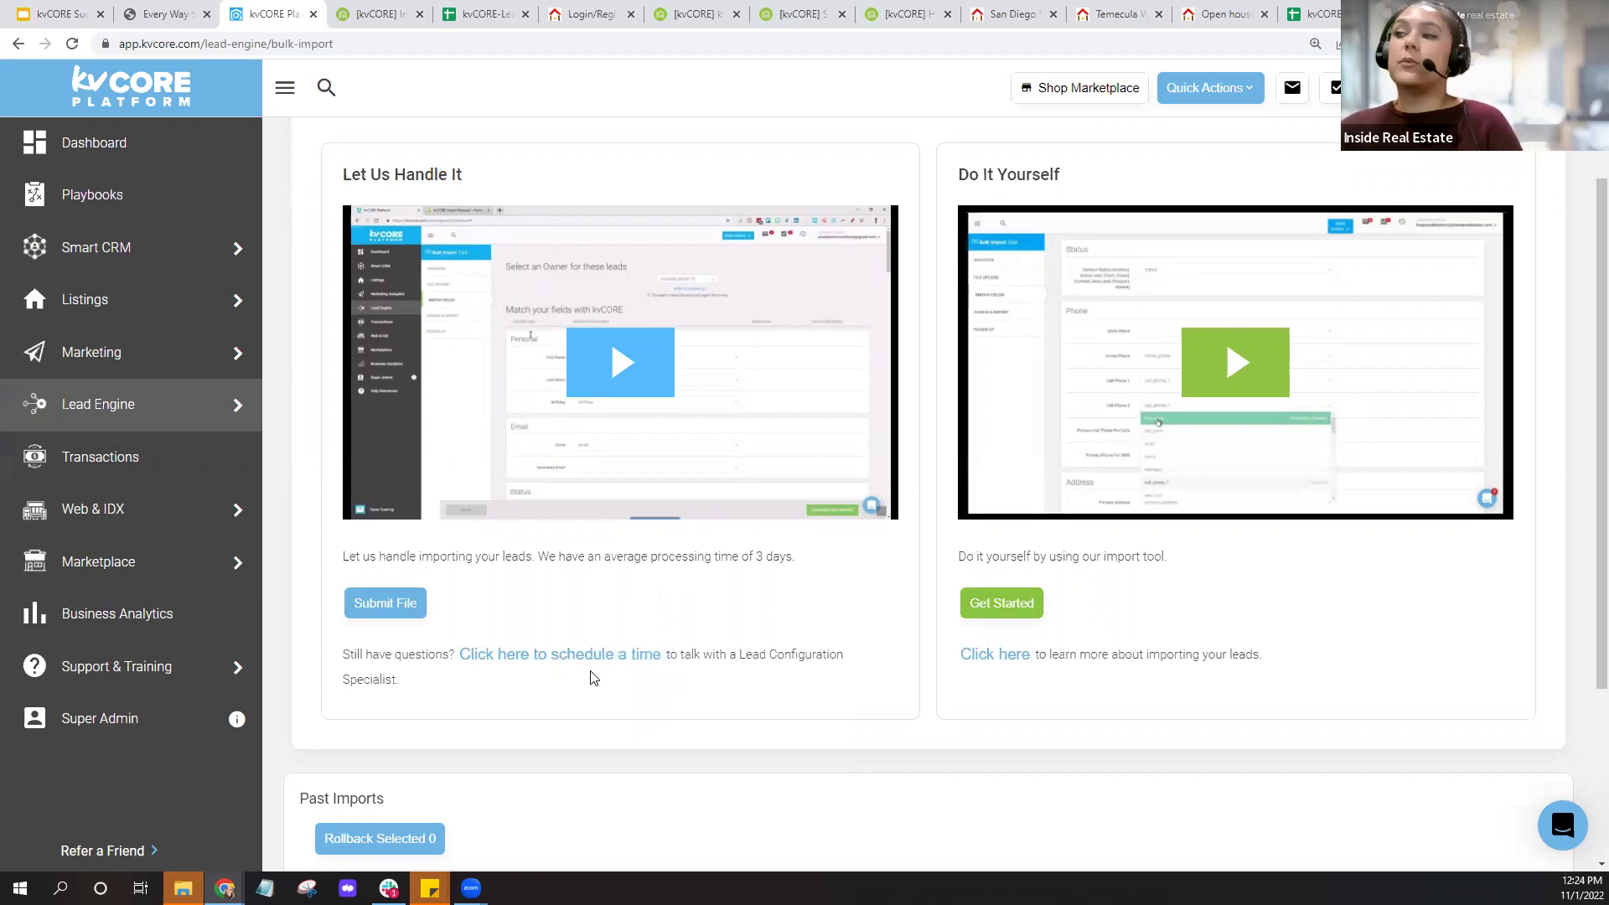